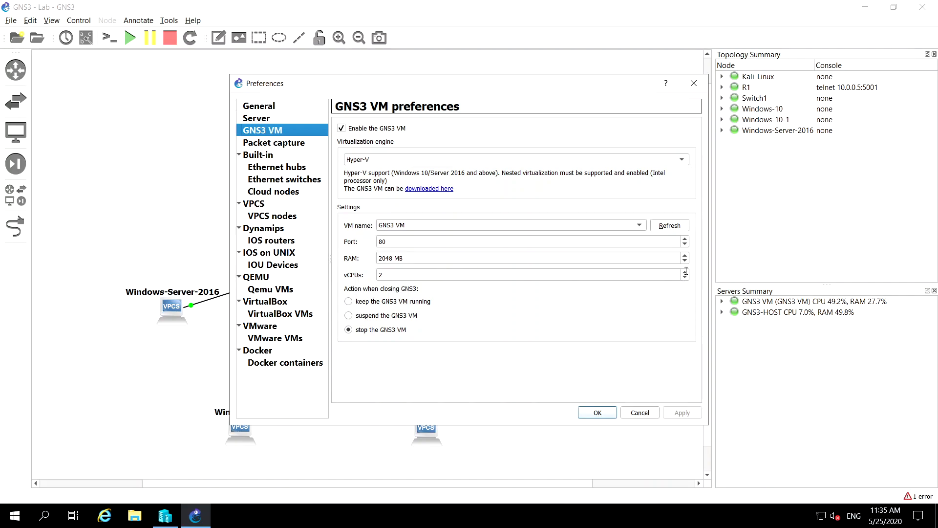
Try adjusting the vCPU count in the GNS3 VM preferences, then close them without saving
left_click(685, 272)
left_click(686, 278)
left_click(685, 277)
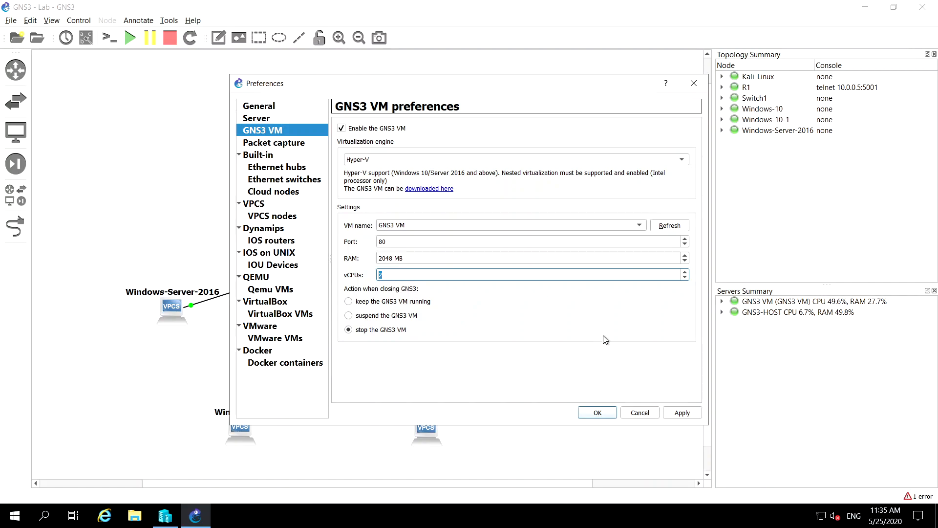
left_click(633, 415)
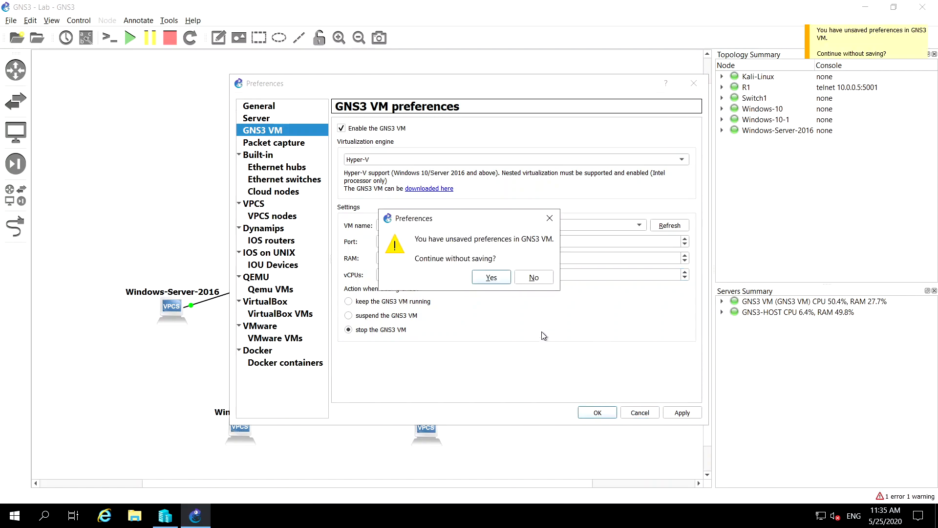
left_click(485, 281)
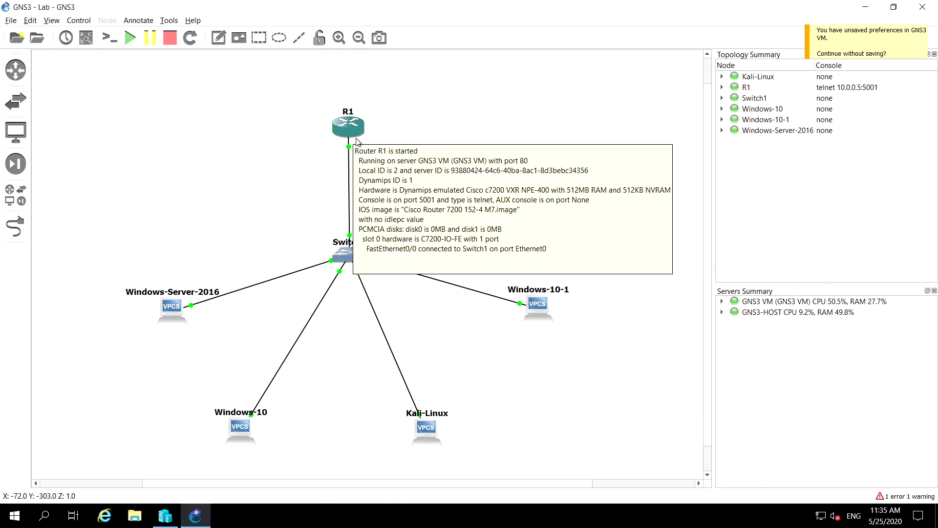
Inspect router R1's details in the topology and list the nodes running on the GNS3 VM server
mouse_move(361, 131)
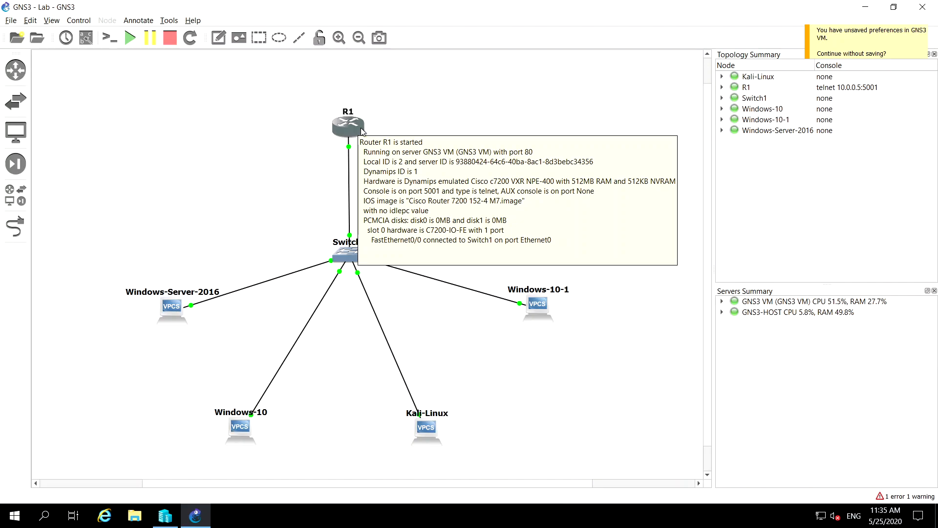
left_click(362, 130)
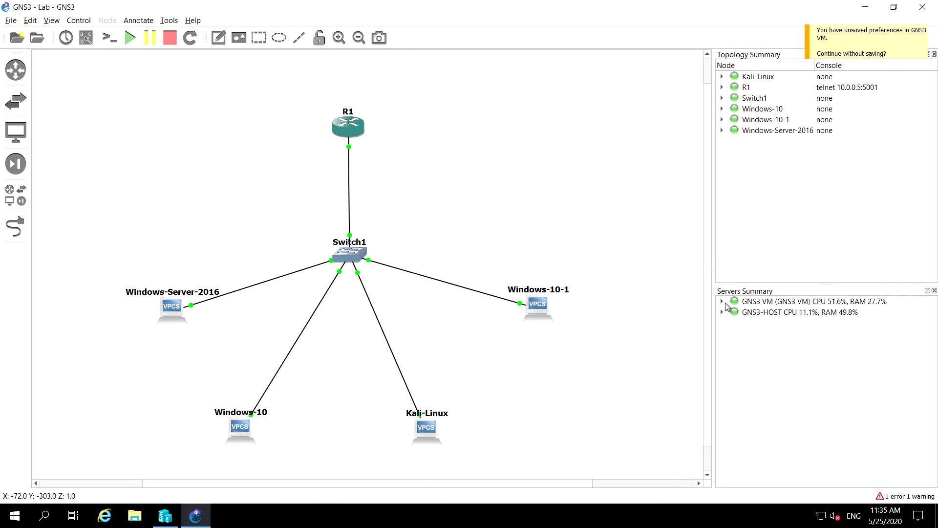
left_click(722, 302)
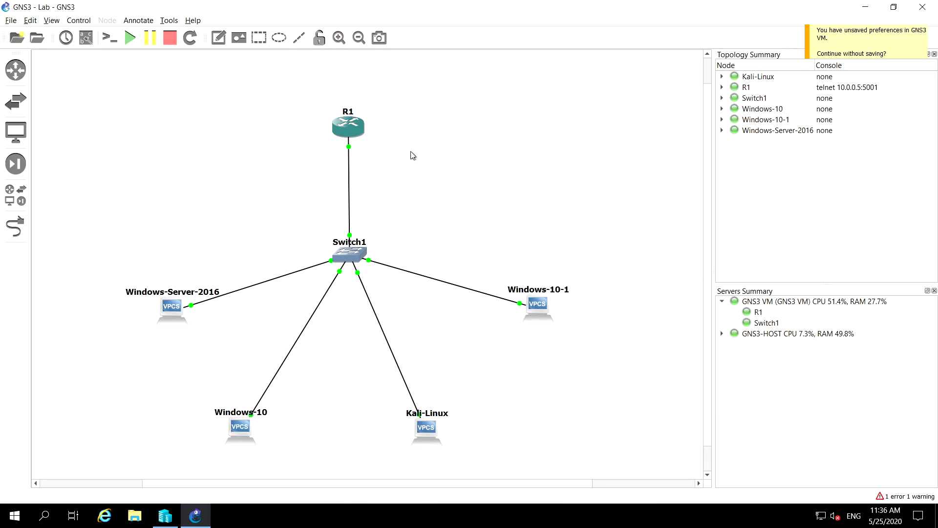
Switch to Hyper-V Manager and review the processor settings of the GNS3 VM, leaving them unmodified
left_click(167, 515)
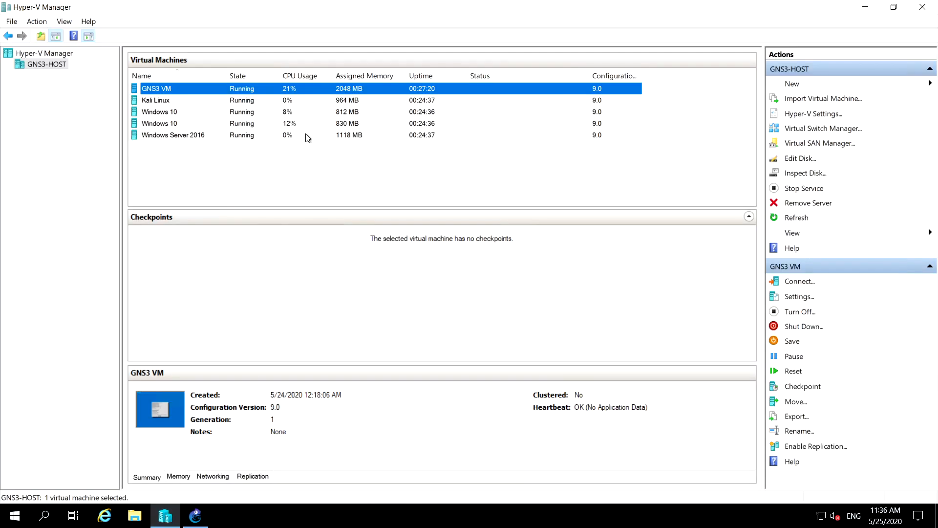
left_click(227, 101)
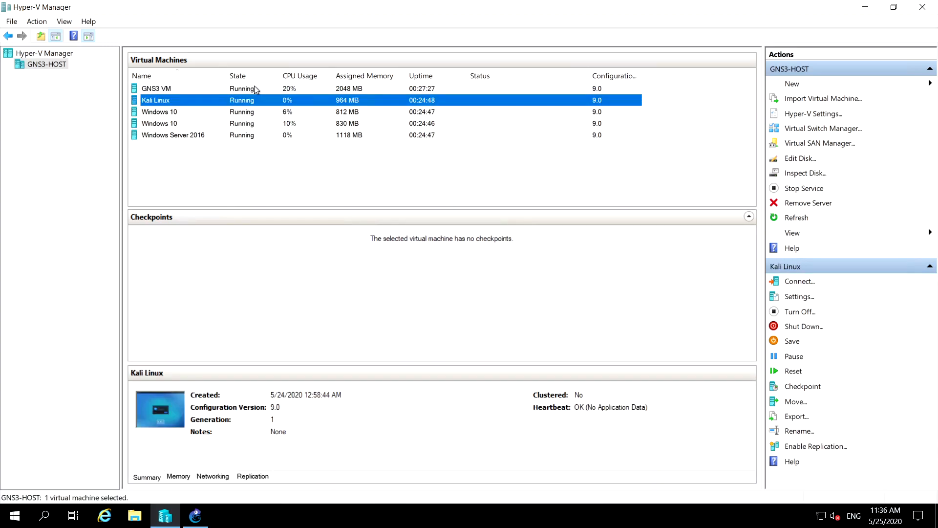
left_click(244, 89)
right_click(245, 89)
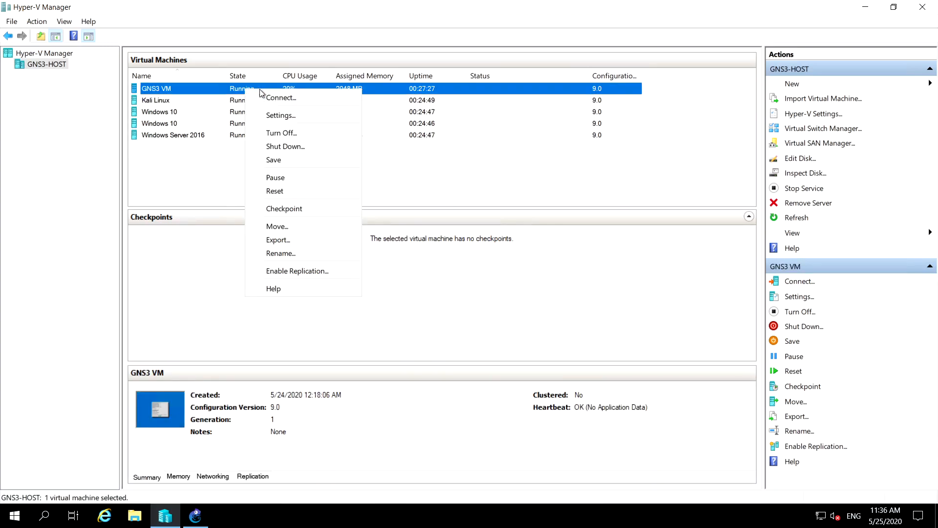
left_click(285, 117)
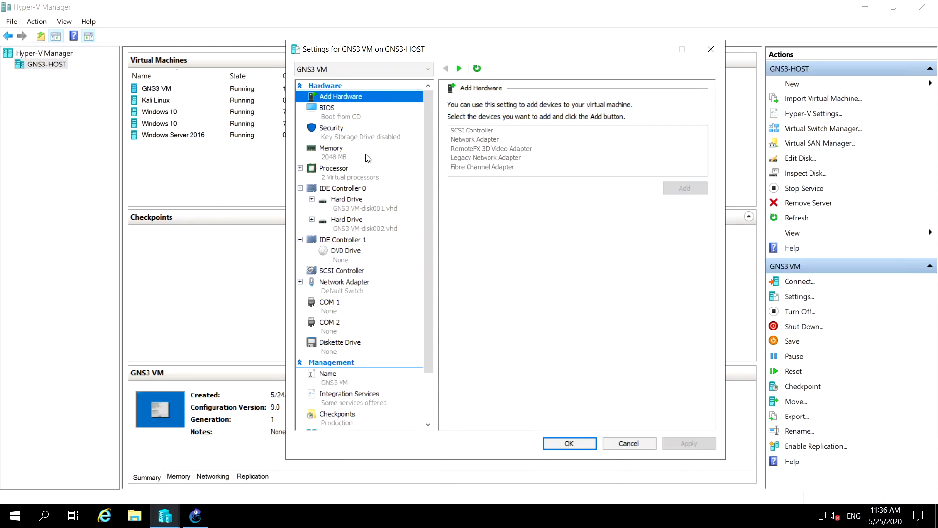
left_click(348, 172)
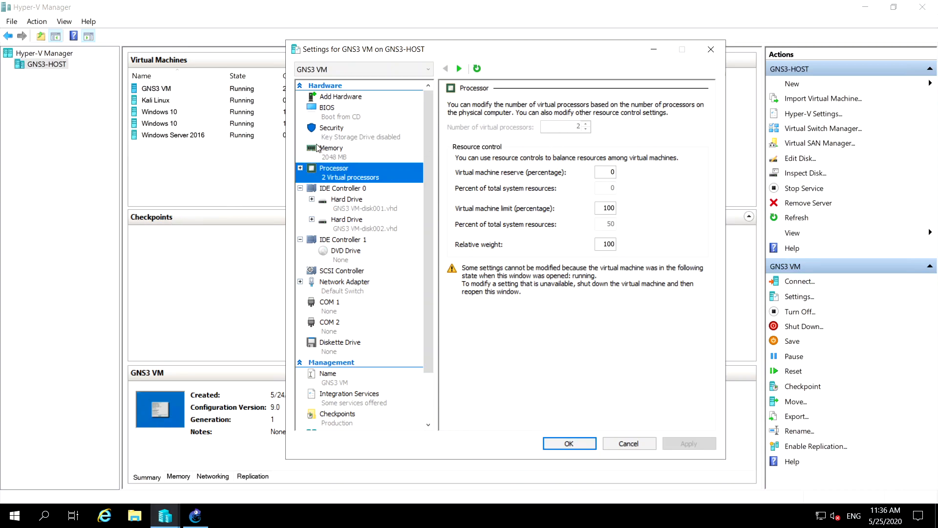
left_click(629, 446)
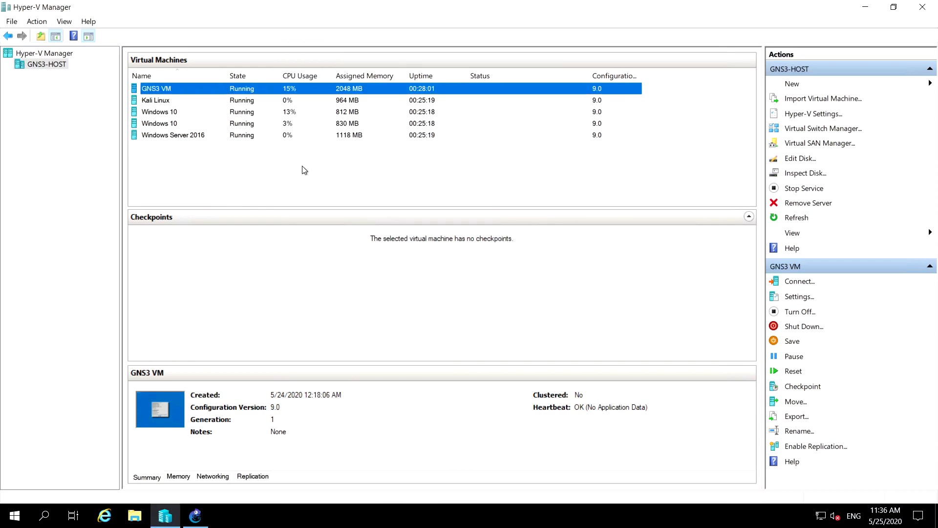
Review the processor settings of the Kali Linux virtual machine and close them without changes
left_click(267, 103)
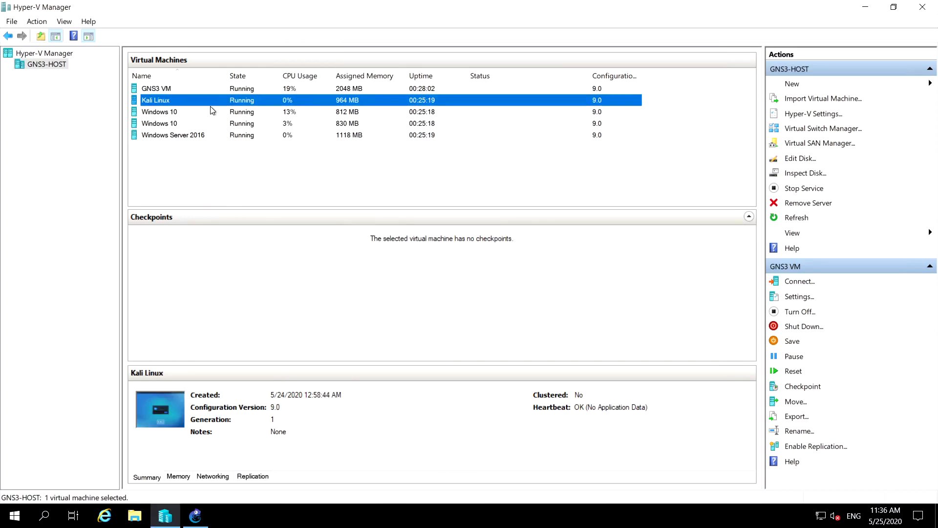
right_click(188, 104)
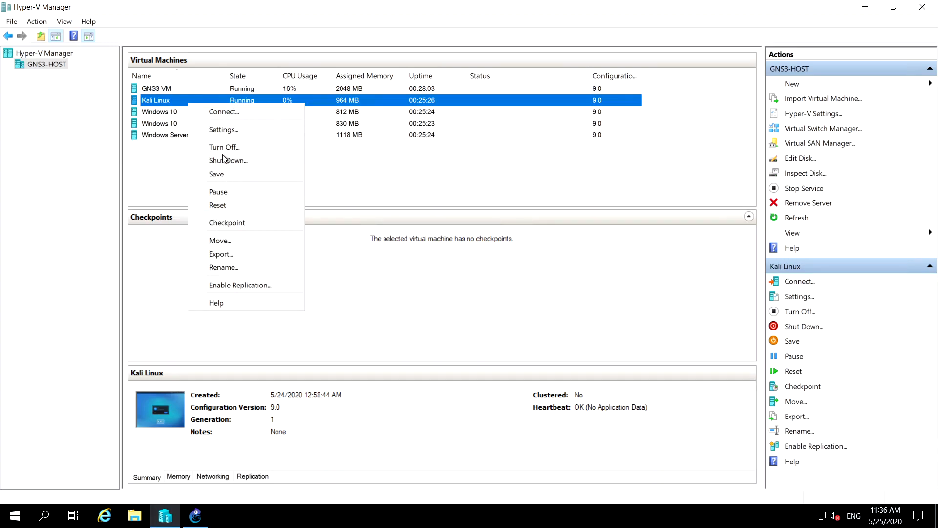
left_click(226, 133)
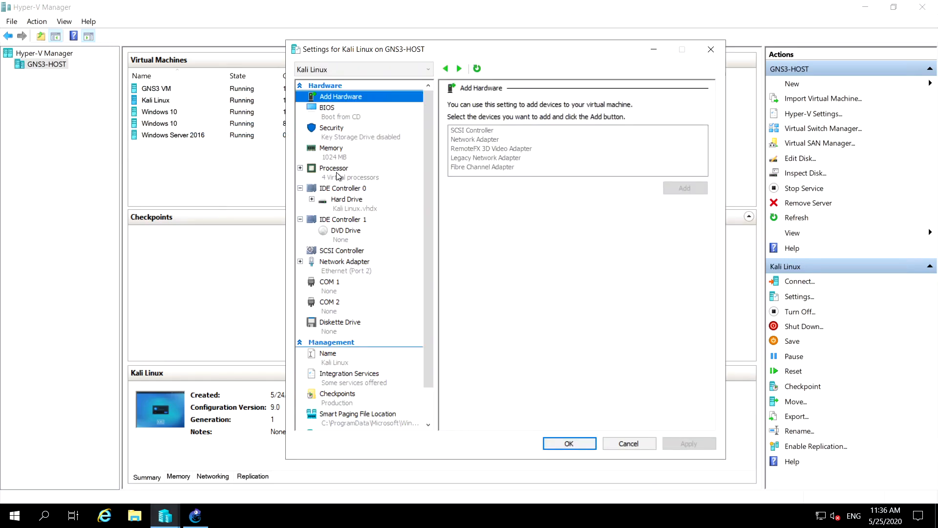
left_click(347, 176)
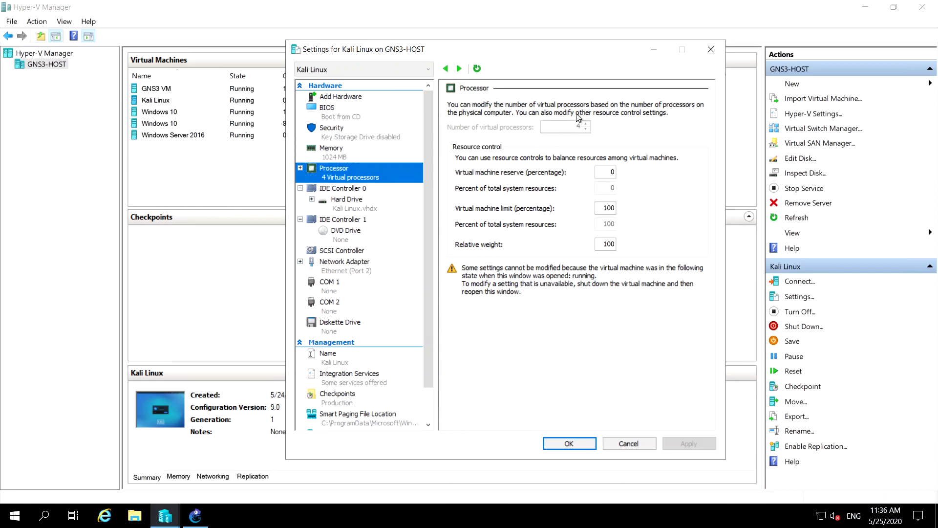
left_click(630, 447)
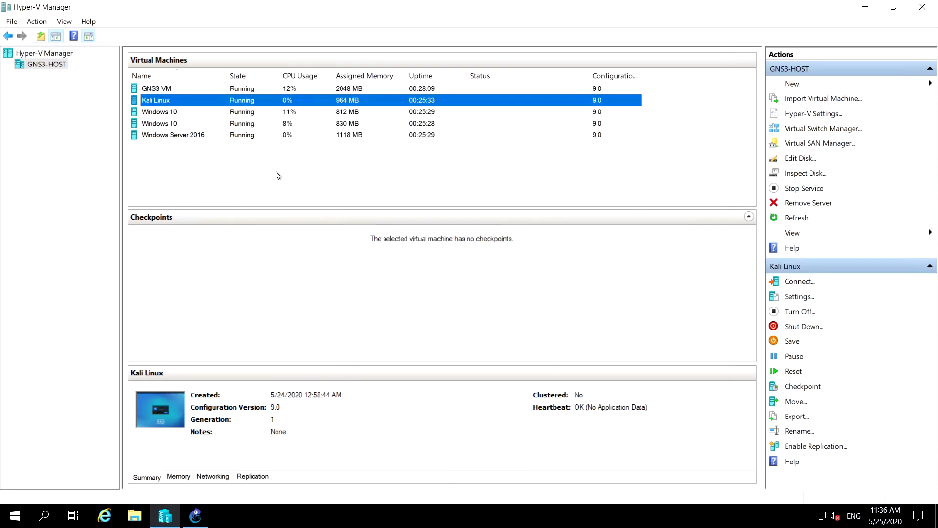
Review the hardware settings of the Windows Server 2016 virtual machine and close them without changes
left_click(202, 137)
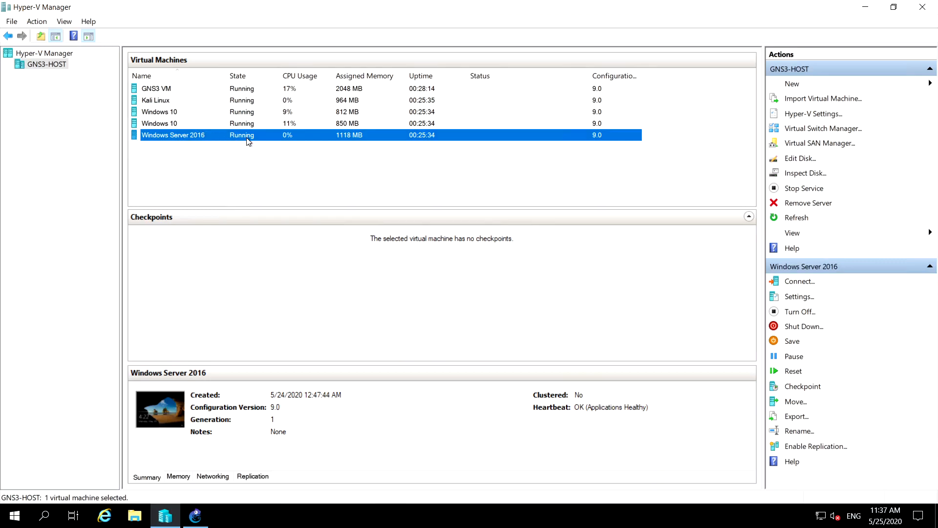
right_click(183, 139)
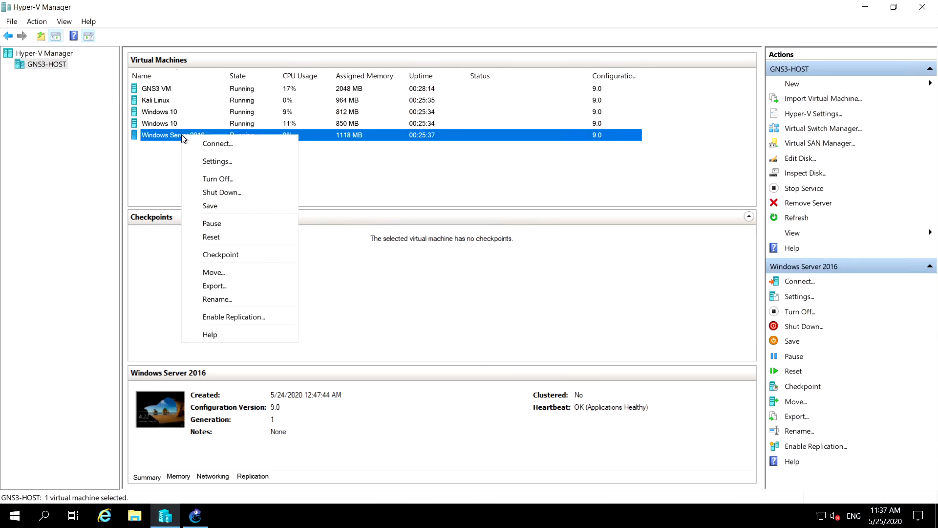
left_click(157, 126)
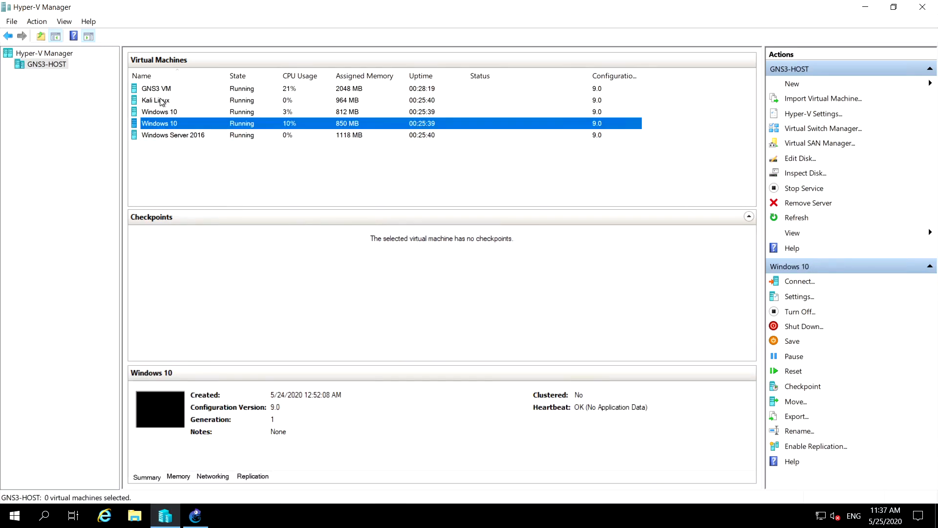
key("Up")
key("Up")
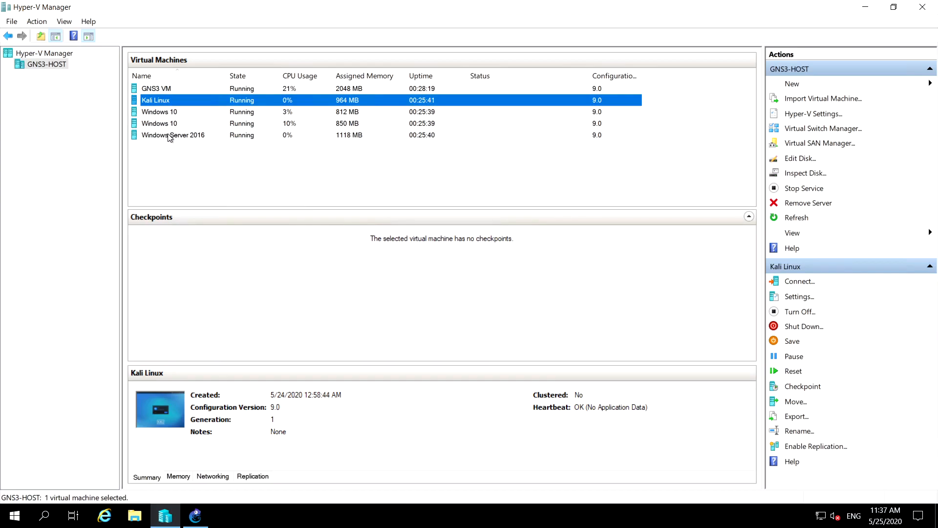
left_click(170, 137)
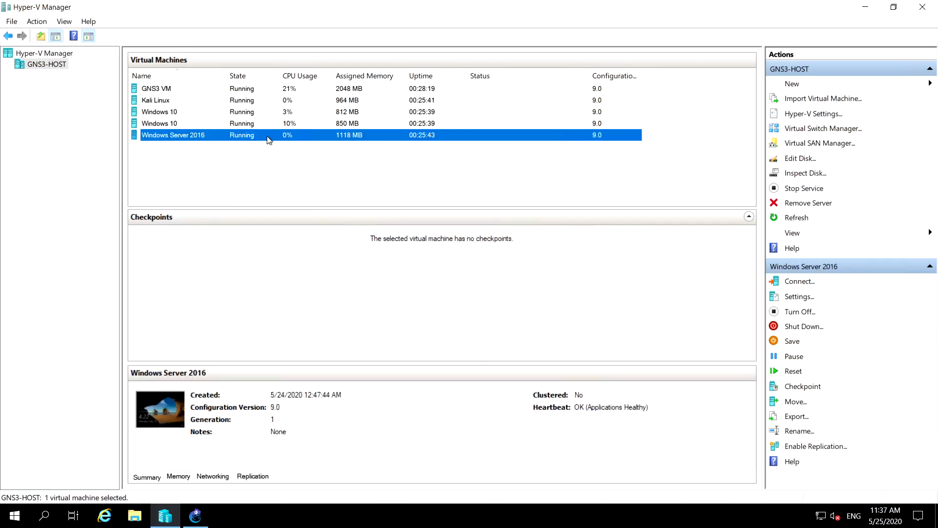
right_click(196, 139)
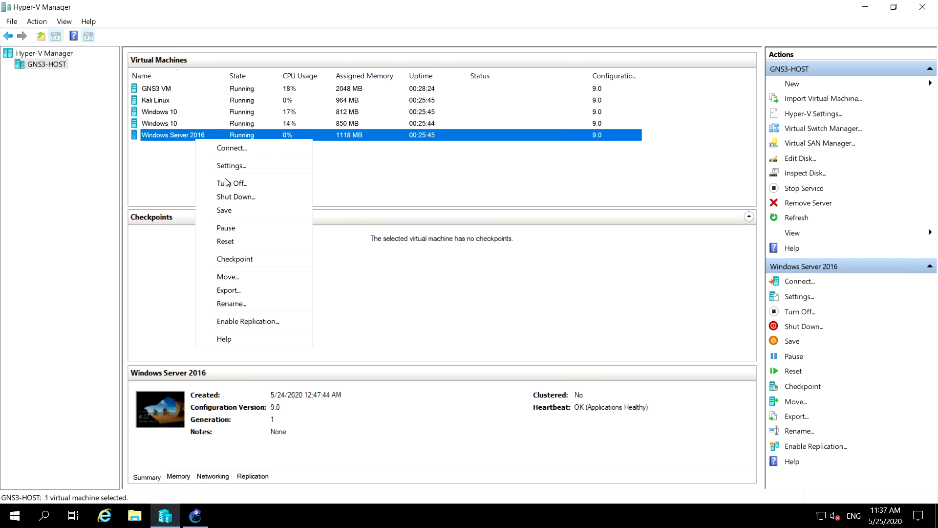
left_click(237, 166)
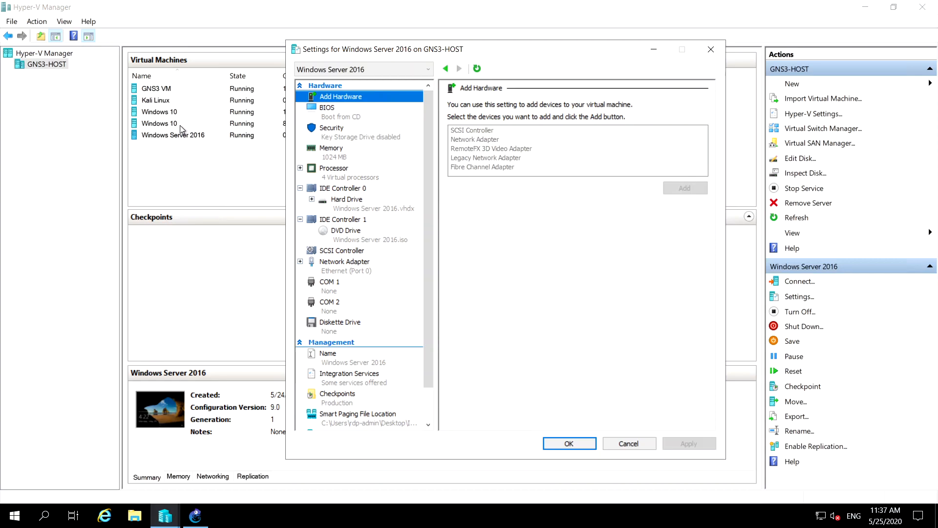
left_click(626, 443)
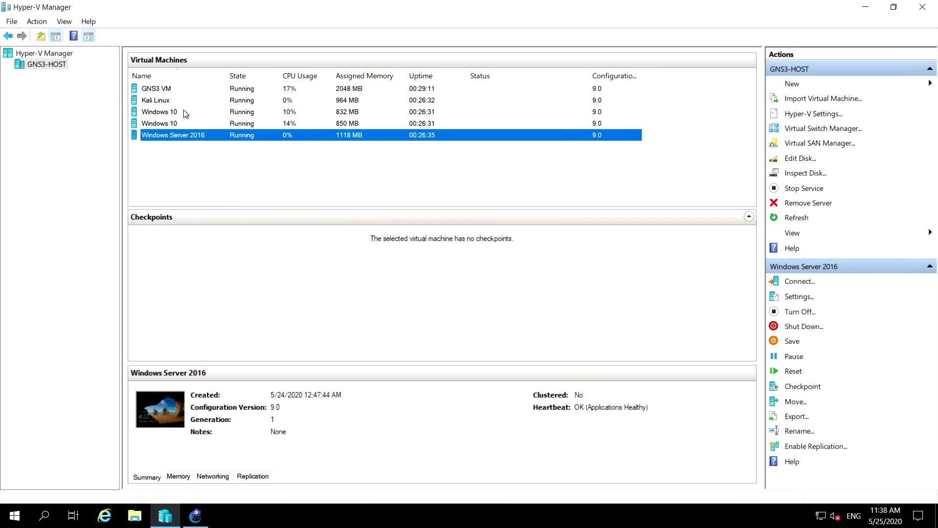
Connect to the Kali Linux virtual machine and show its connection window in full screen
left_click(168, 101)
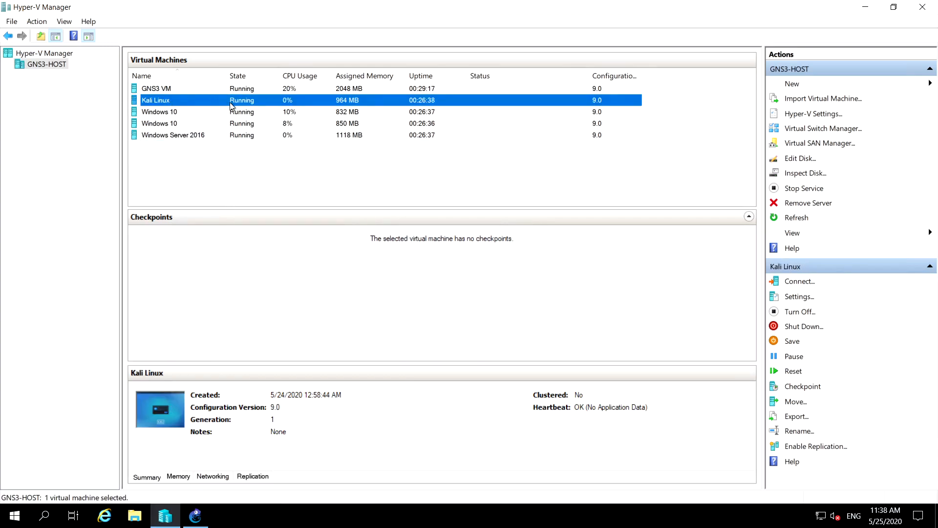
right_click(171, 102)
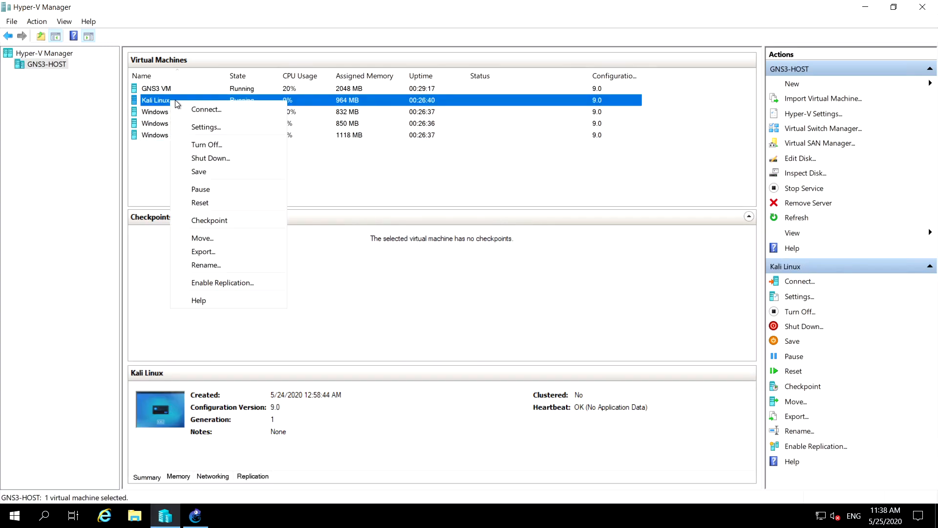
left_click(212, 111)
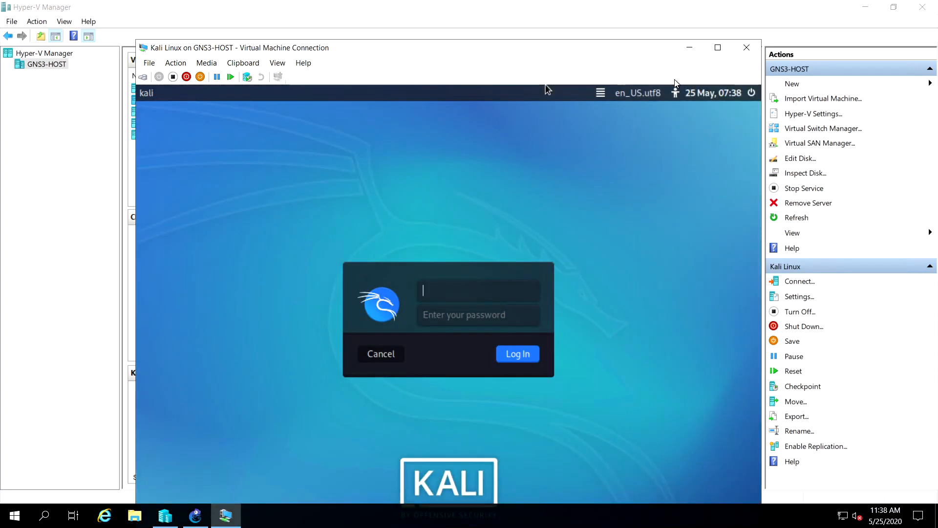
left_click_drag(601, 55, 597, 33)
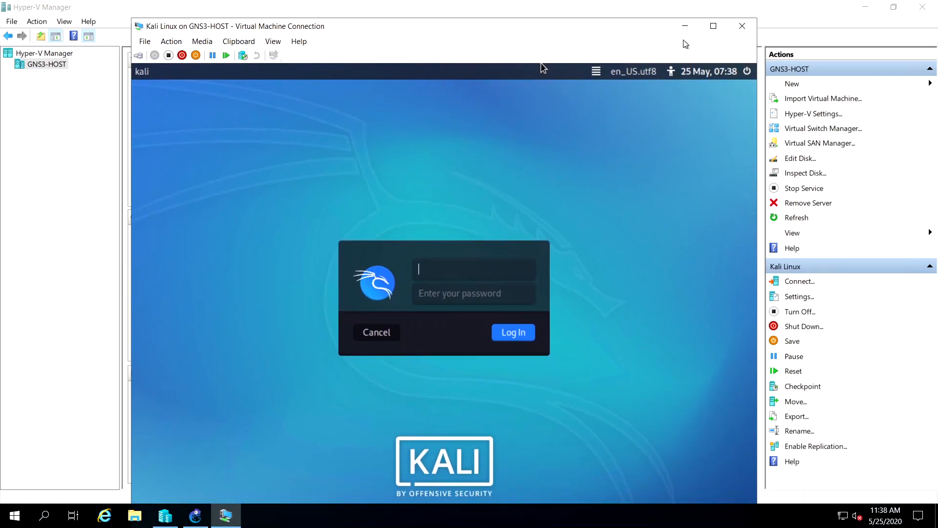
left_click(713, 26)
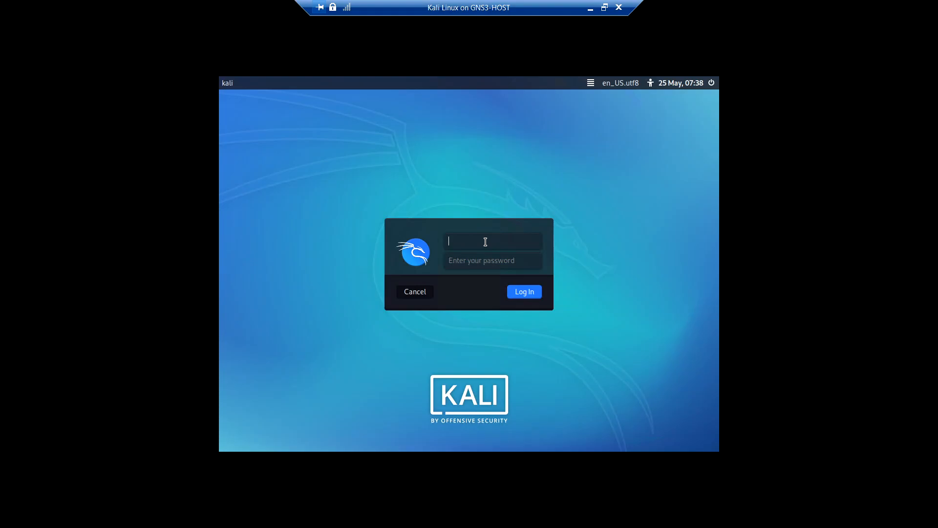
Log in to Kali Linux with the username and account password
type("kali")
key("Tab")
key("Return")
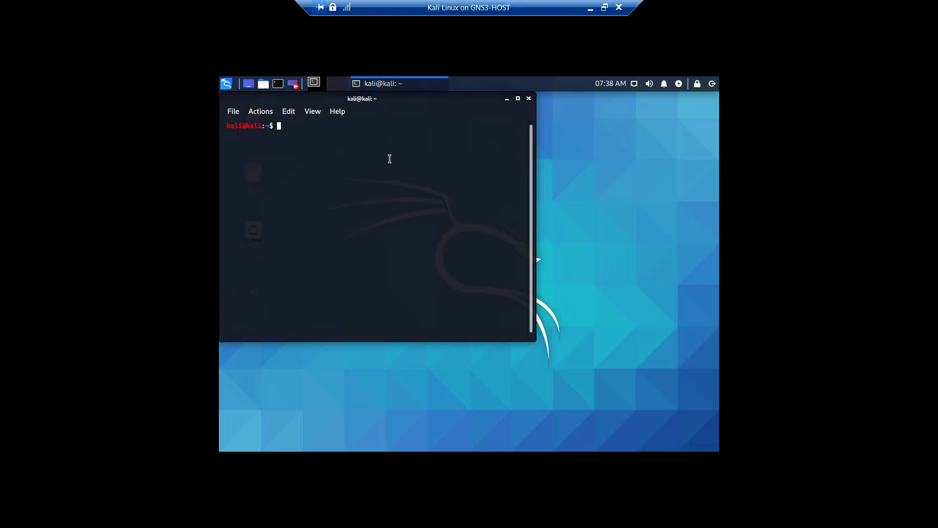
Run nmap without arguments in the maximized terminal and read back through its help options
left_click(518, 99)
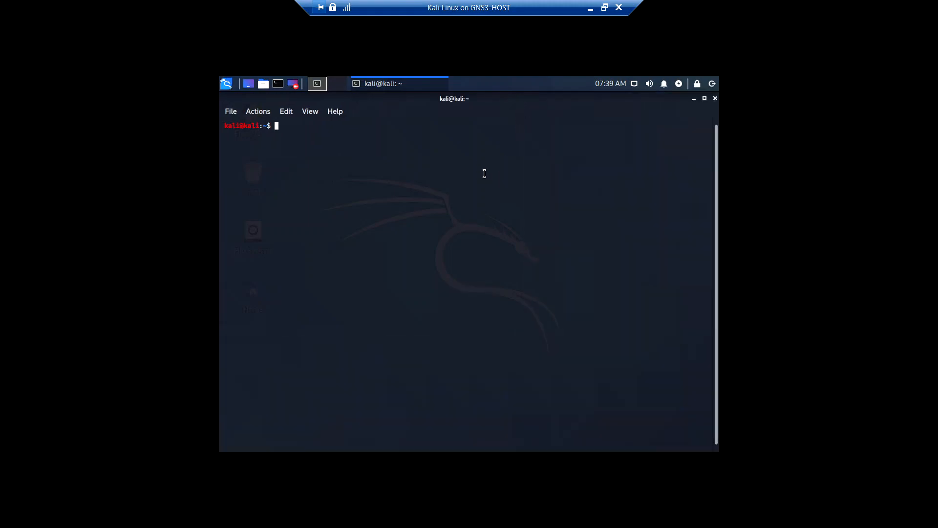
type("nmap")
key("Return")
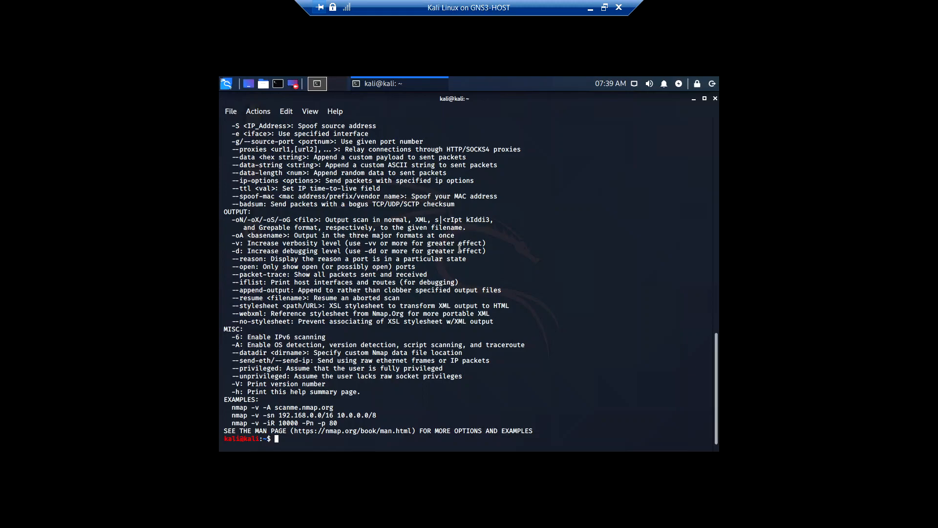
scroll(459, 250, "up", 2)
scroll(459, 249, "up", 4)
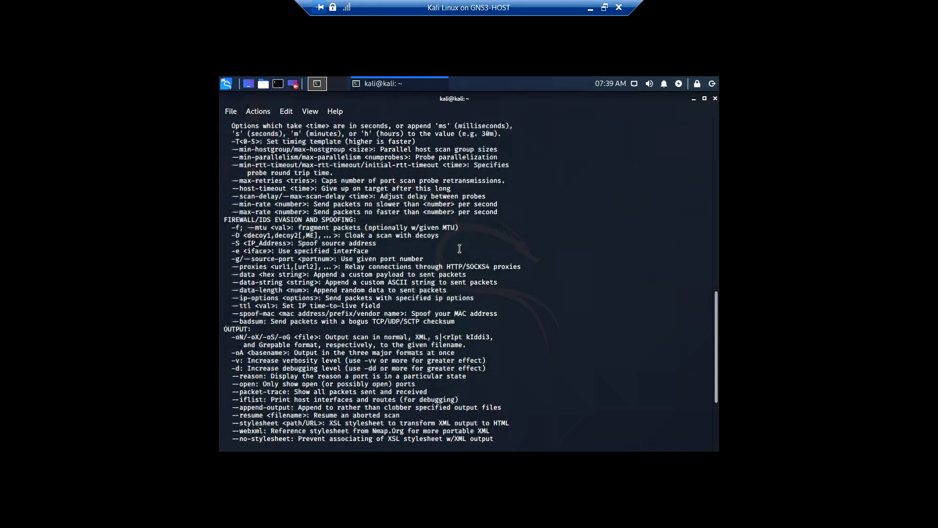
scroll(446, 251, "up", 5)
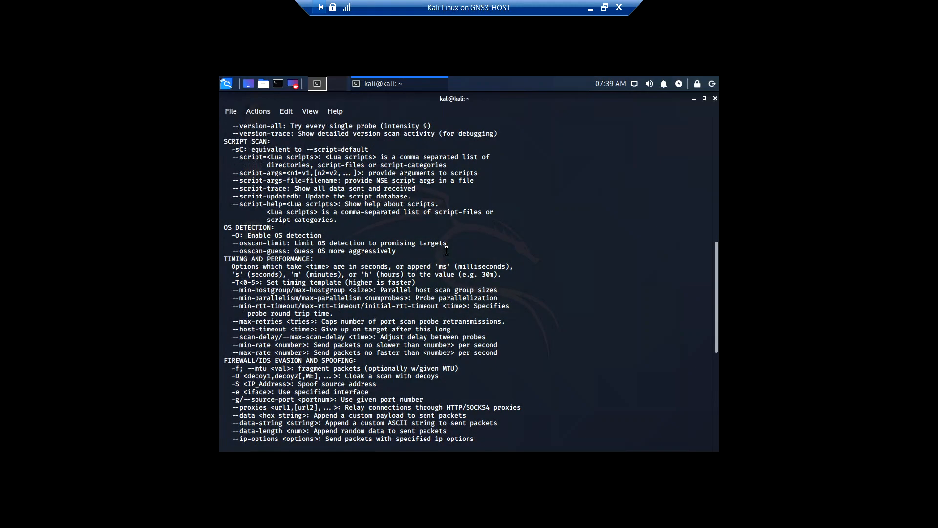
Read through the nmap help output, from target specification to the example command scanning the 192.168.0.0/16 range
scroll(447, 251, "up", 1)
scroll(447, 250, "up", 6)
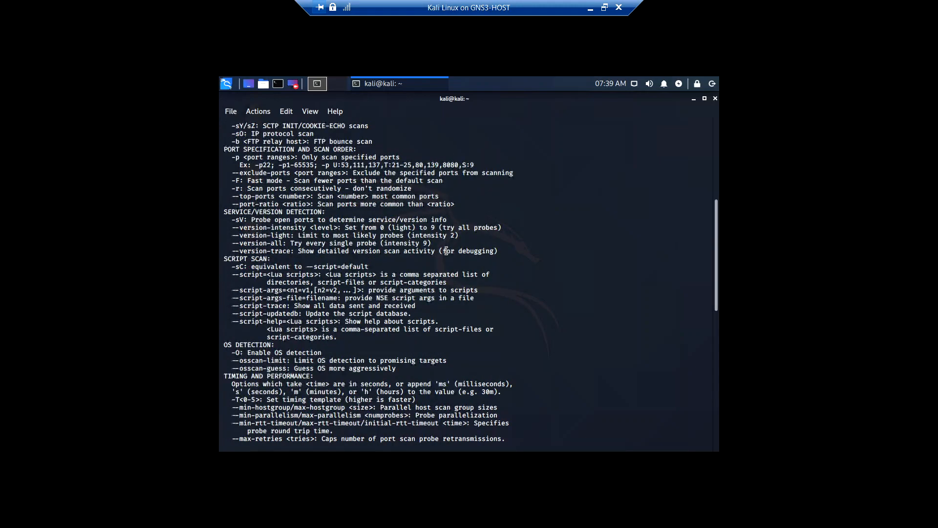
scroll(446, 251, "up", 2)
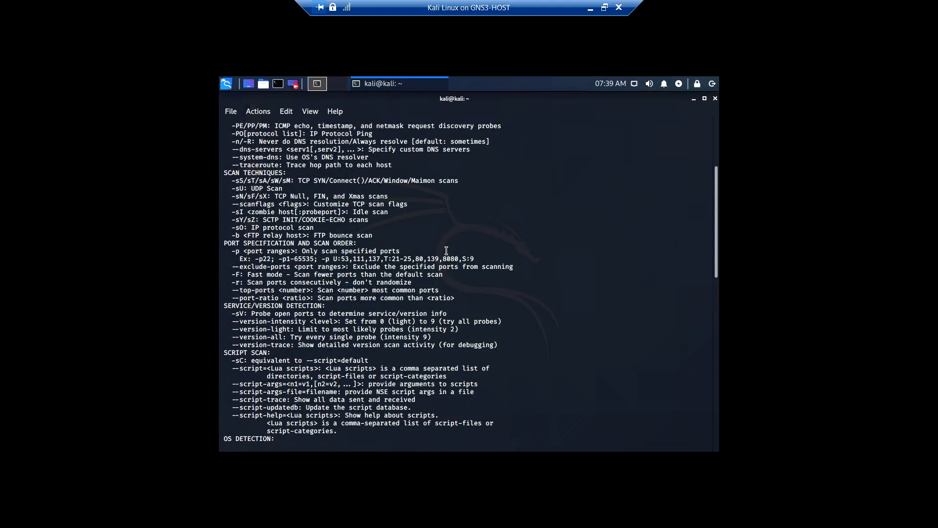
scroll(446, 251, "up", 3)
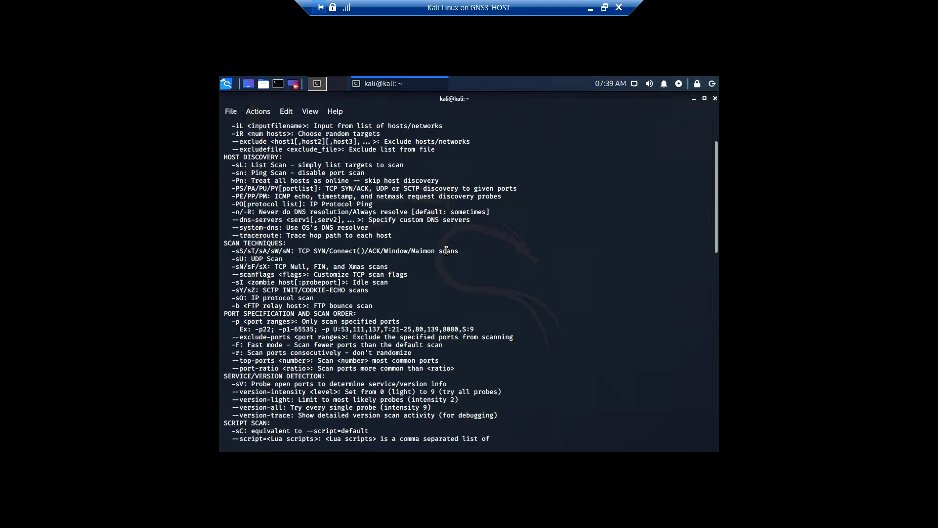
scroll(446, 251, "up", 2)
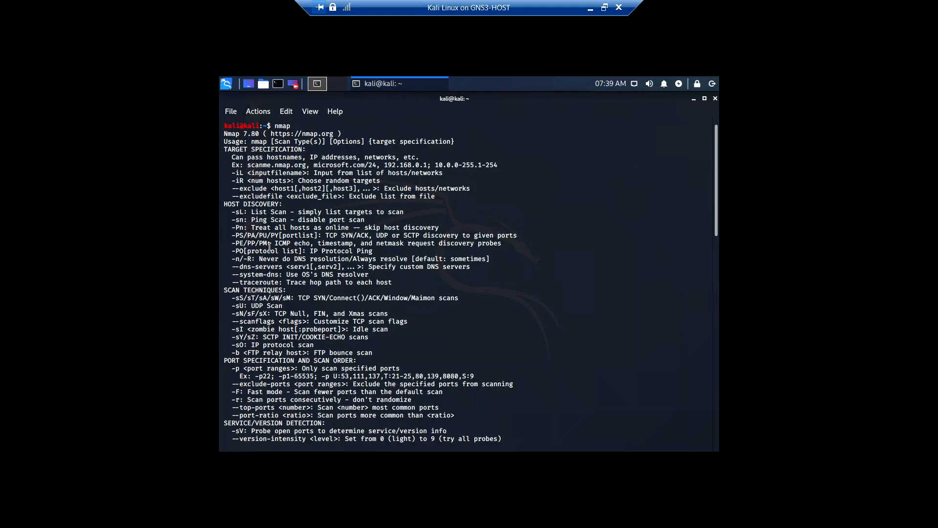
scroll(266, 248, "down", 11)
scroll(270, 246, "down", 7)
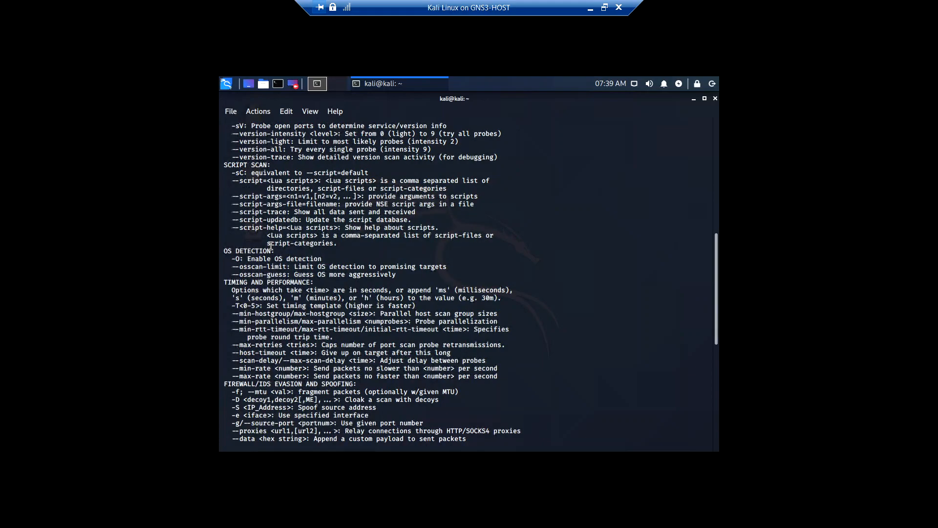
scroll(270, 246, "down", 7)
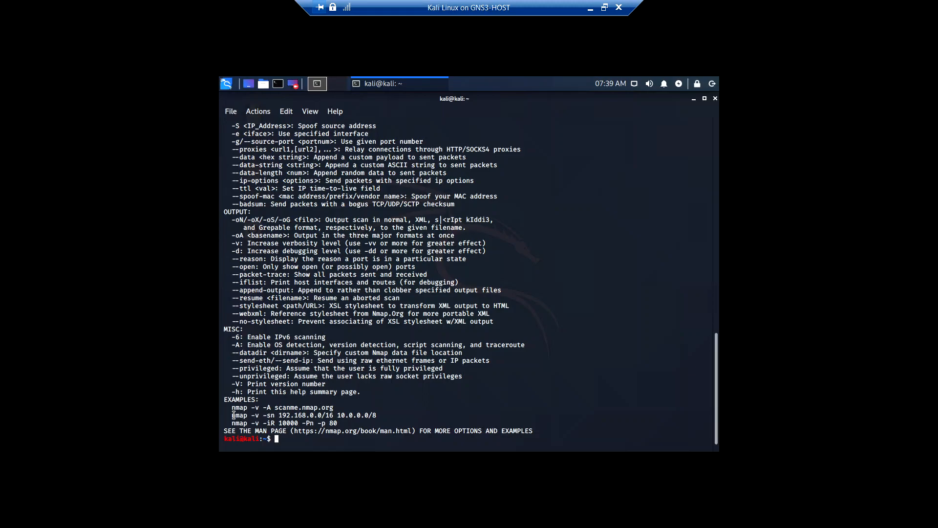
double_click(277, 415)
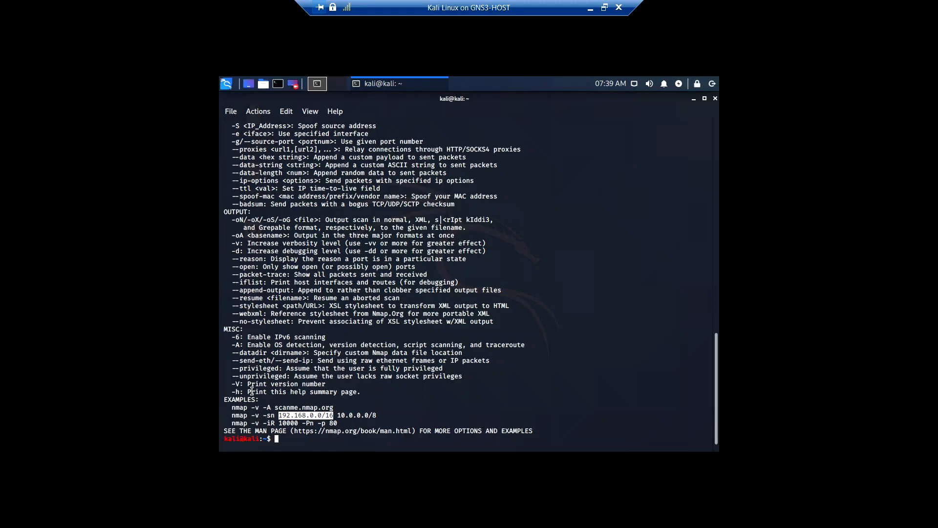
scroll(269, 357, "up", 2)
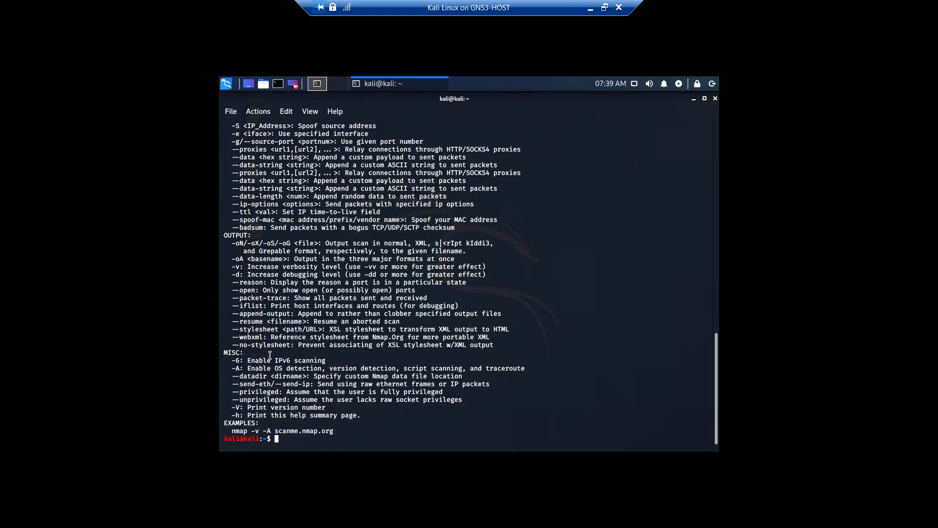
Switch to the ITSC311 project PDF in the browser and read the Footprinting tasks in section 2.1
left_click(591, 9)
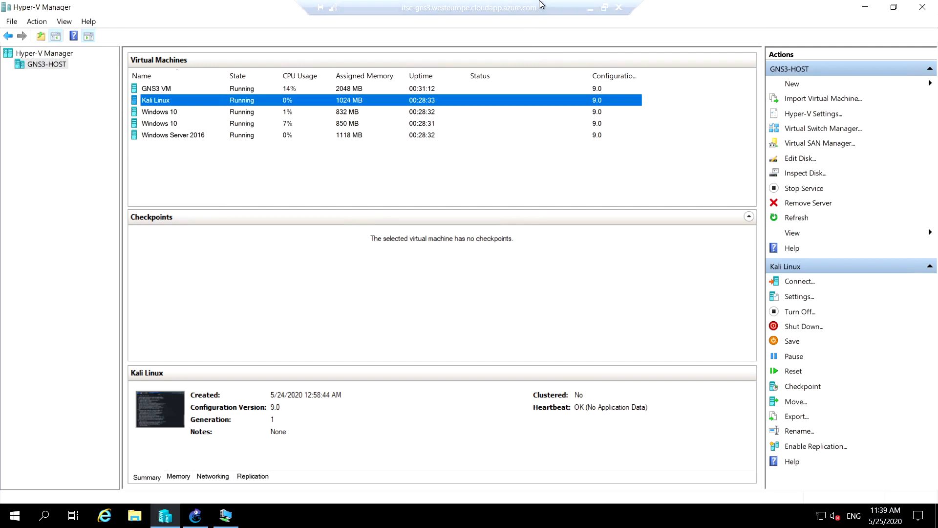
left_click(589, 10)
scroll(389, 304, "down", 10)
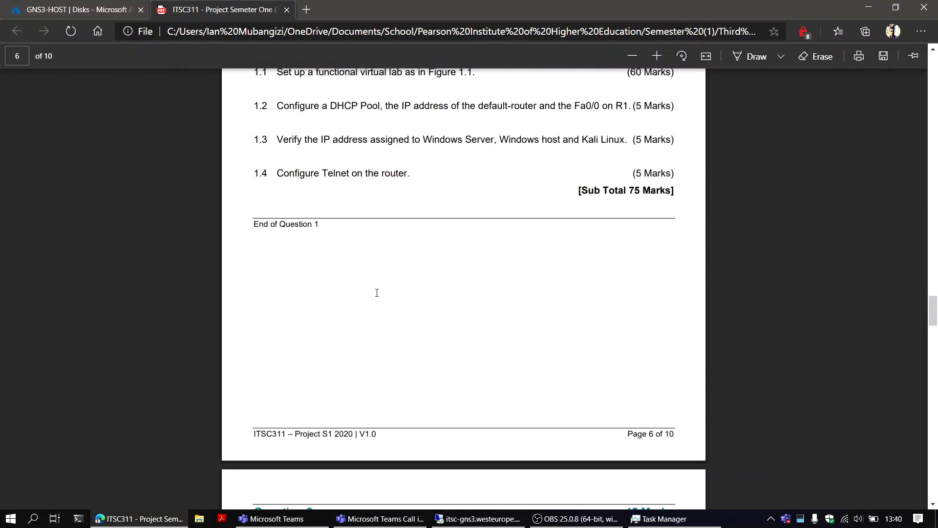
scroll(376, 293, "down", 5)
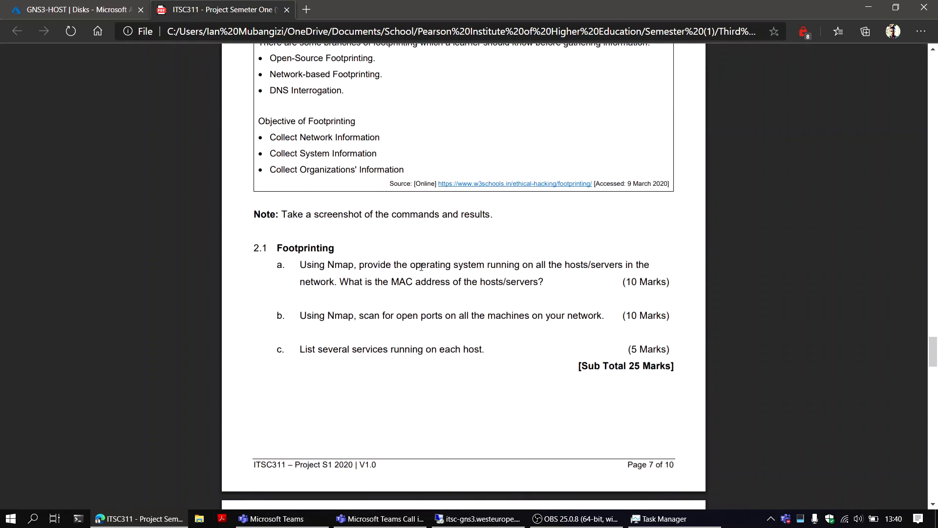
left_click_drag(411, 267, 607, 269)
double_click(402, 282)
left_click(447, 262)
scroll(420, 277, "down", 1)
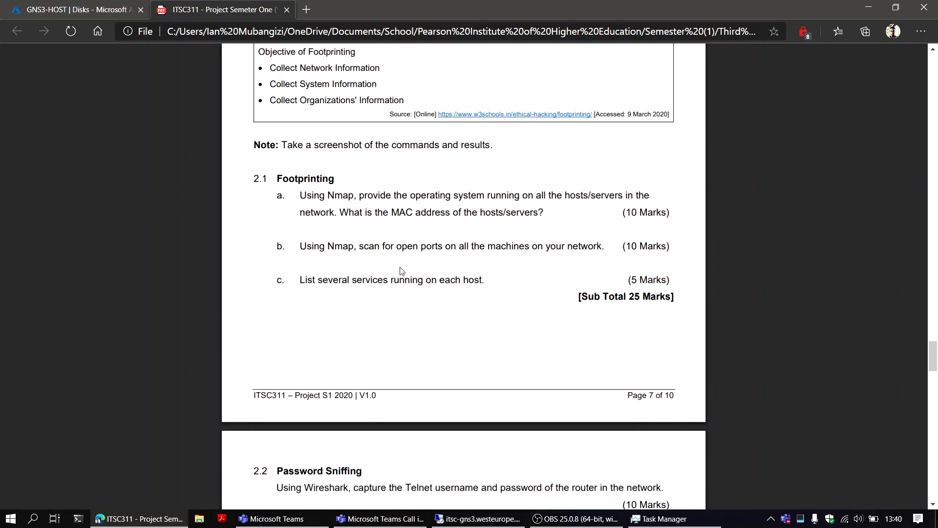
left_click_drag(397, 247, 441, 249)
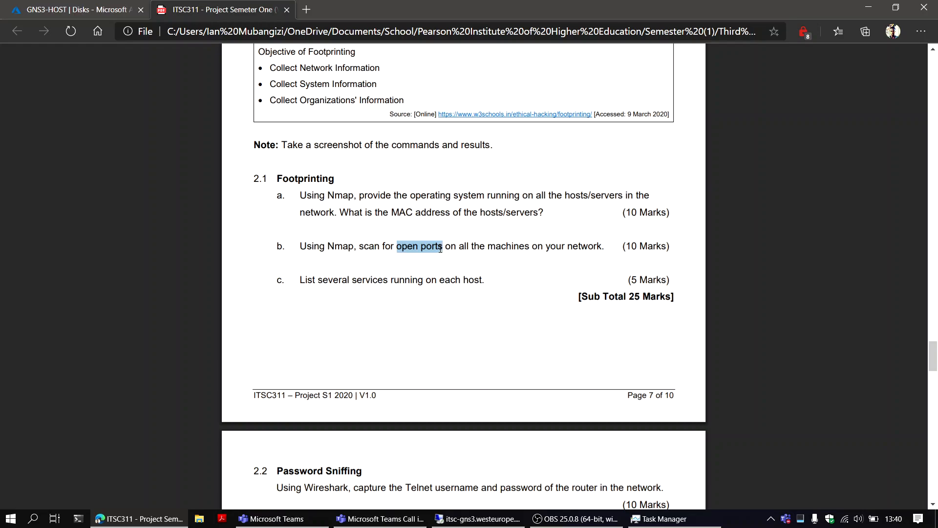
double_click(373, 281)
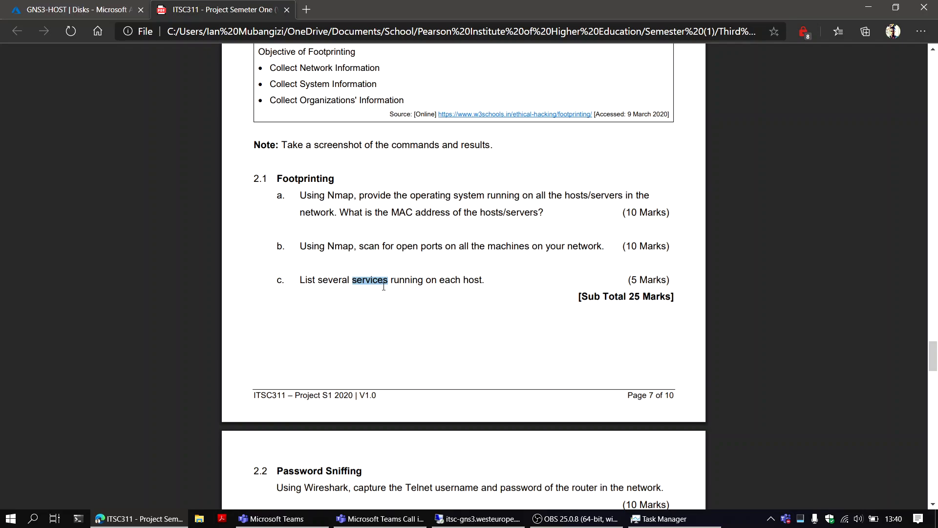
Return to the Kali Linux terminal and examine the OS detection and scan technique options in the nmap help
left_click(488, 522)
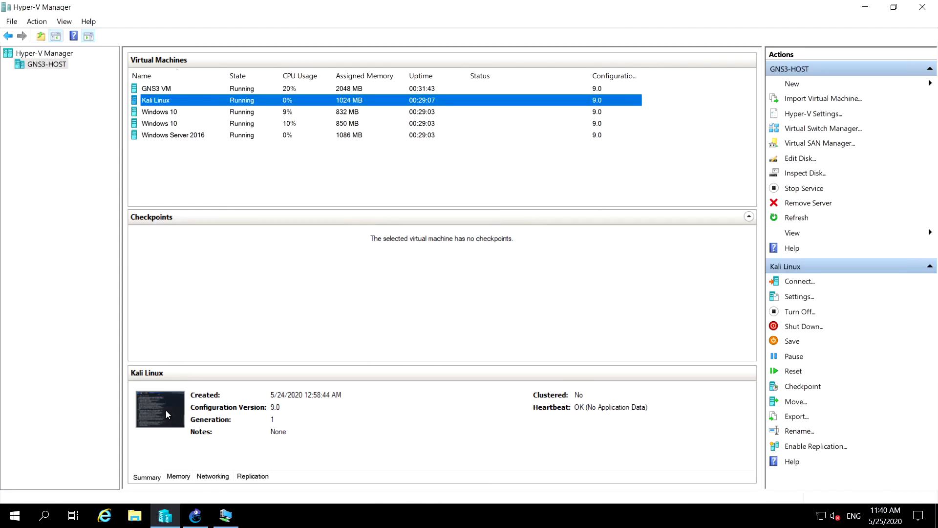
left_click(226, 515)
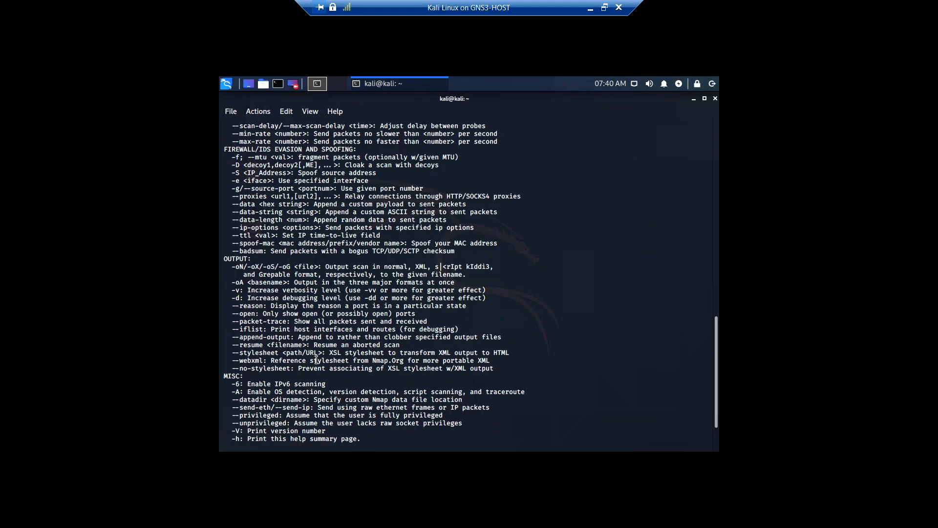
scroll(316, 360, "up", 4)
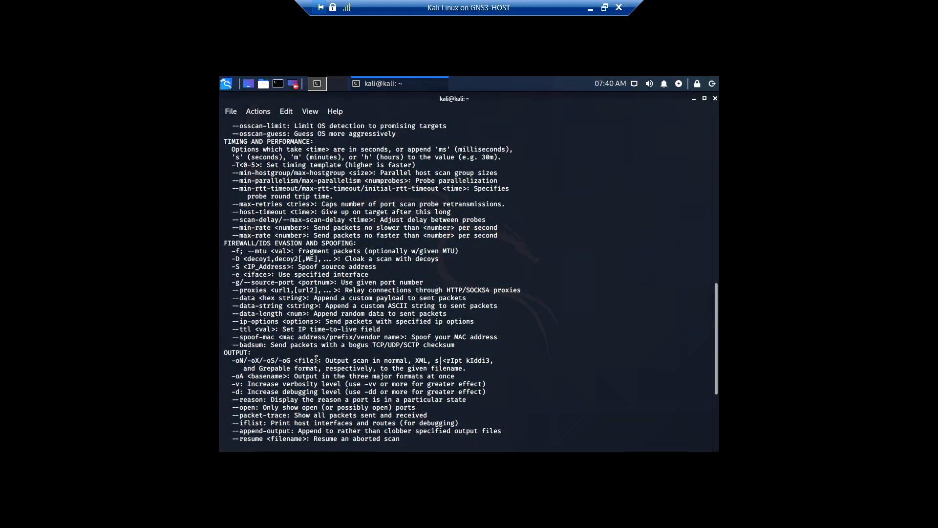
scroll(316, 361, "up", 4)
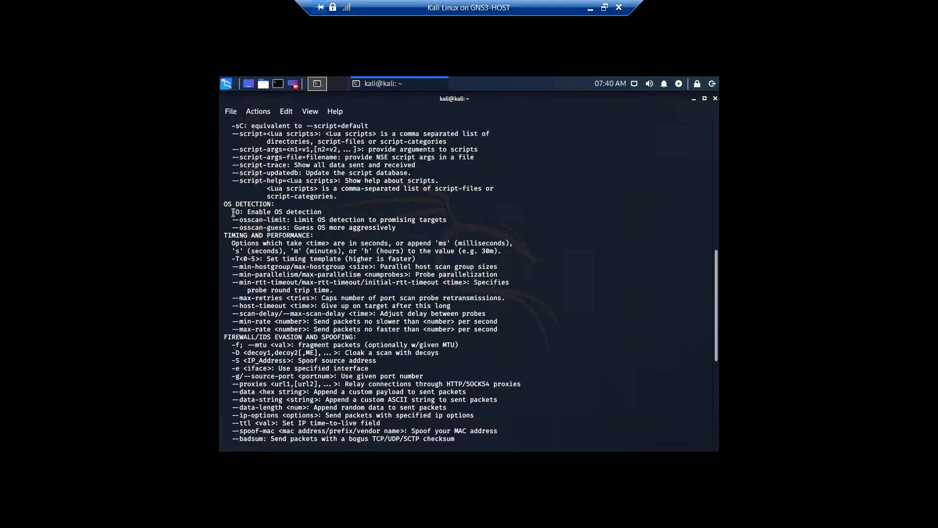
left_click_drag(235, 211, 238, 213)
scroll(273, 212, "up", 1)
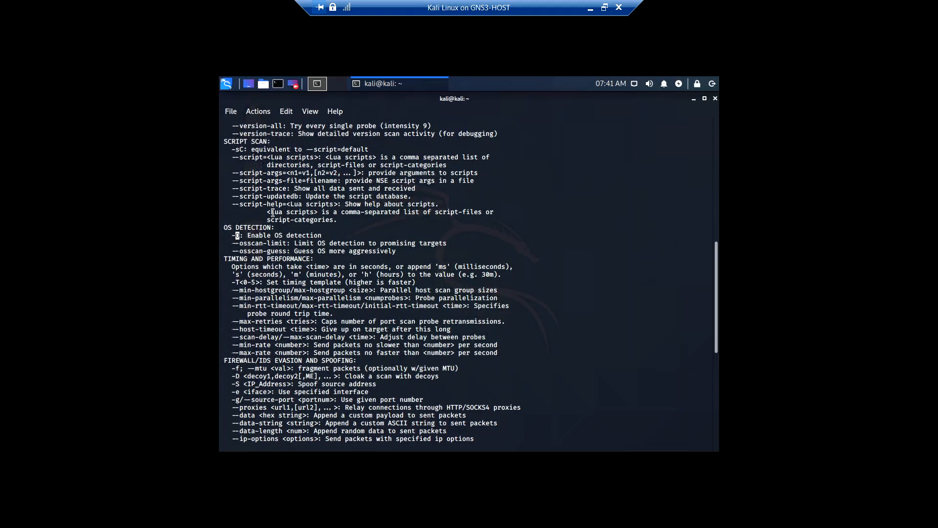
scroll(273, 212, "up", 2)
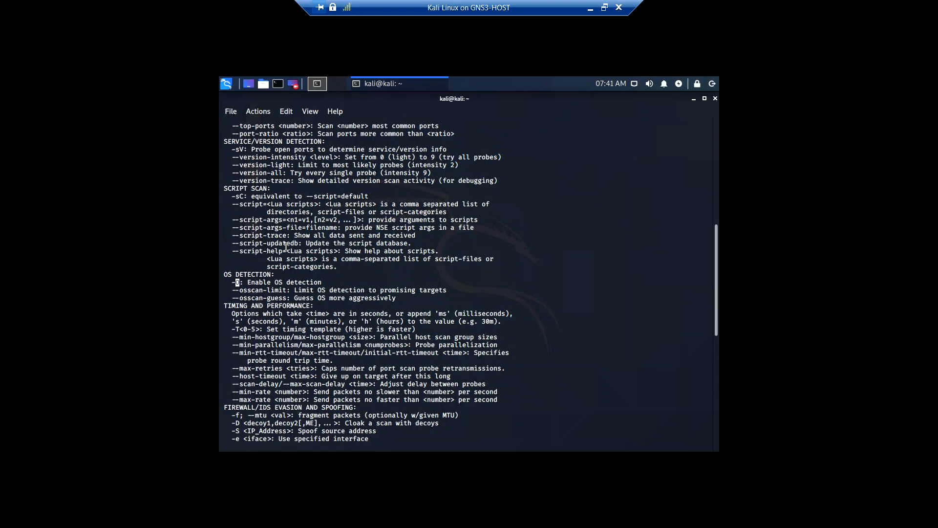
scroll(286, 247, "up", 2)
scroll(286, 247, "up", 2)
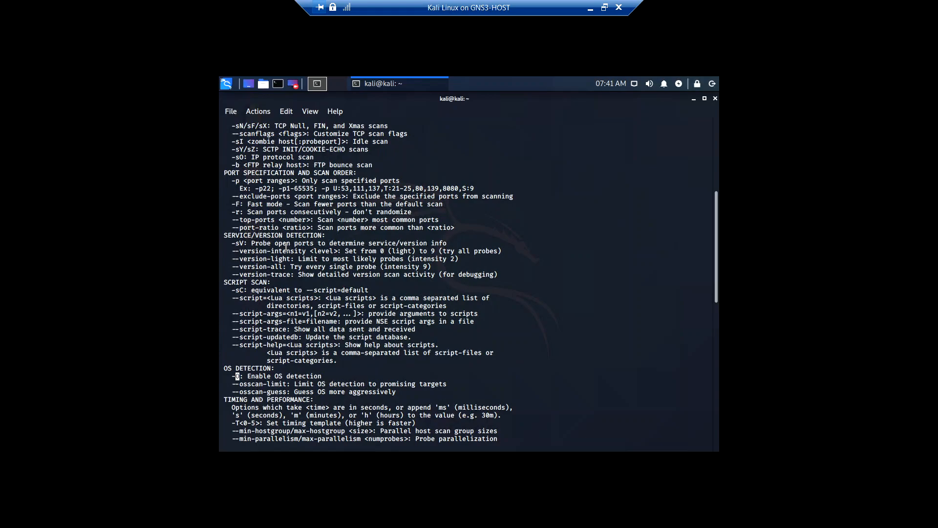
scroll(286, 246, "up", 4)
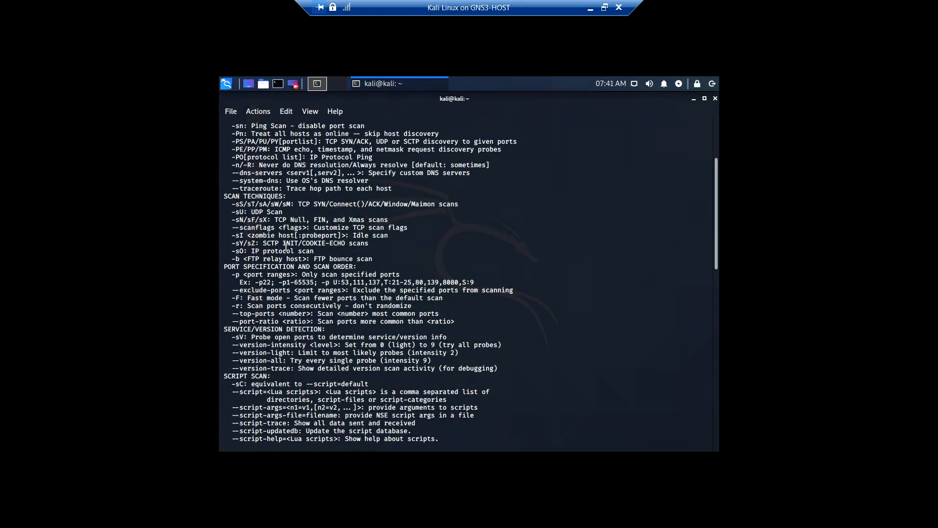
double_click(241, 204)
scroll(261, 238, "up", 2)
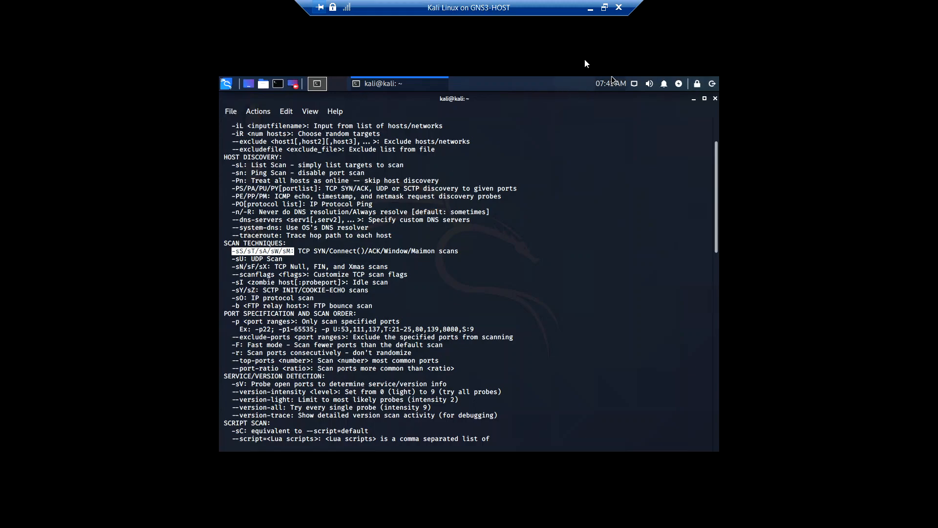
Switch to the GNS3 Lab topology, open the console of router R1 and minimize its window
left_click(590, 8)
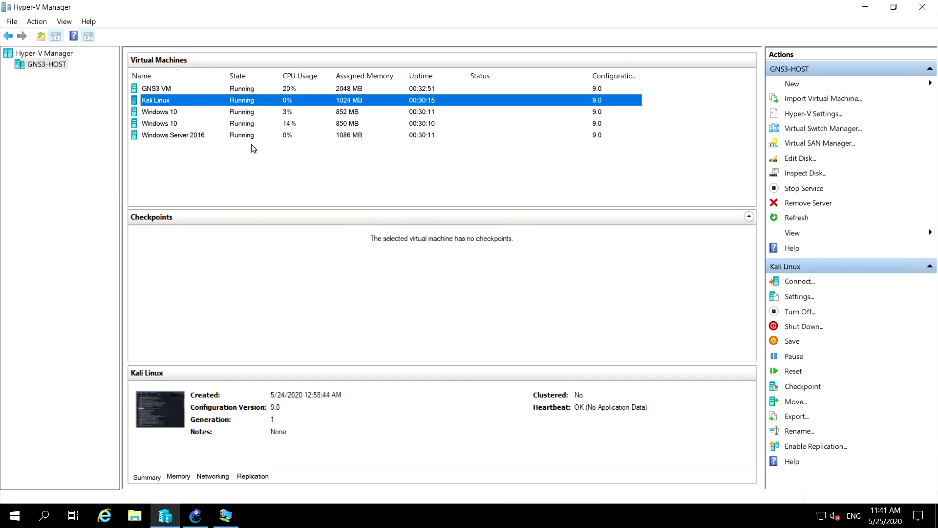
left_click(194, 139)
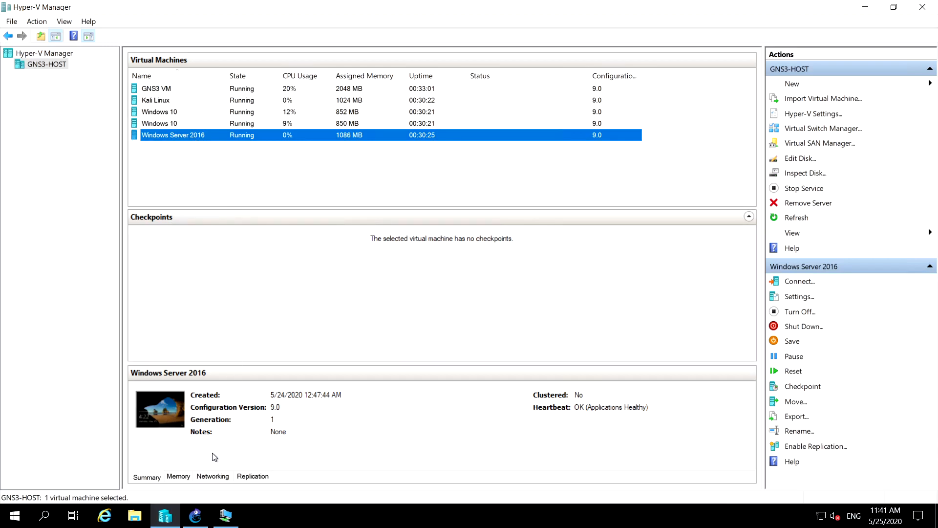
left_click(198, 515)
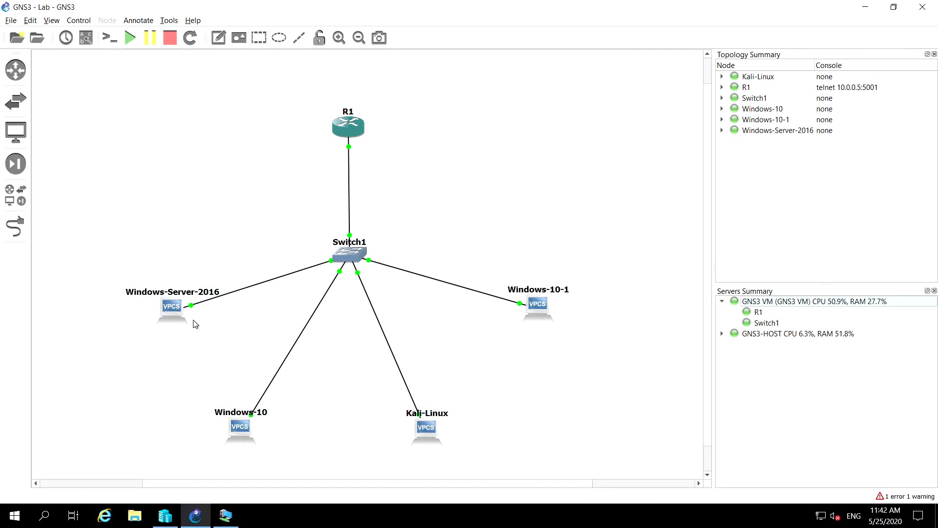
mouse_move(175, 317)
left_click(343, 126)
right_click(344, 129)
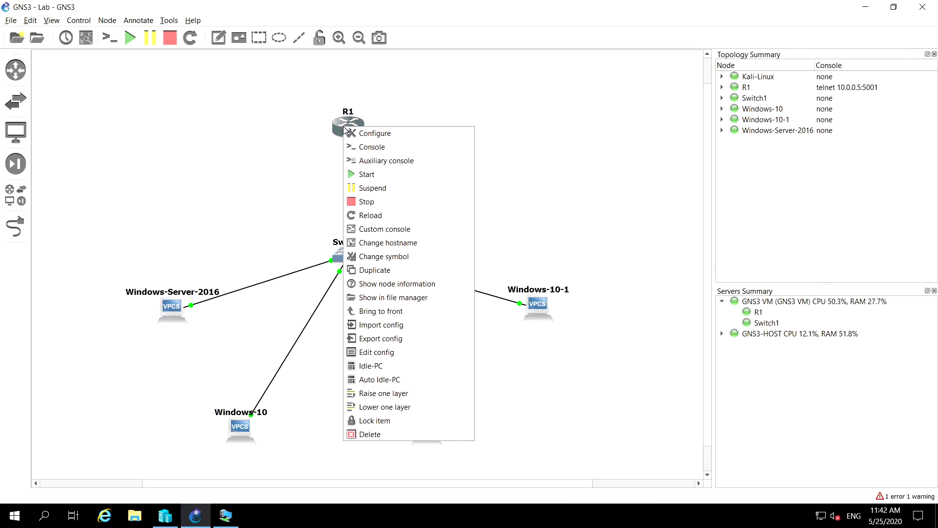
left_click(384, 148)
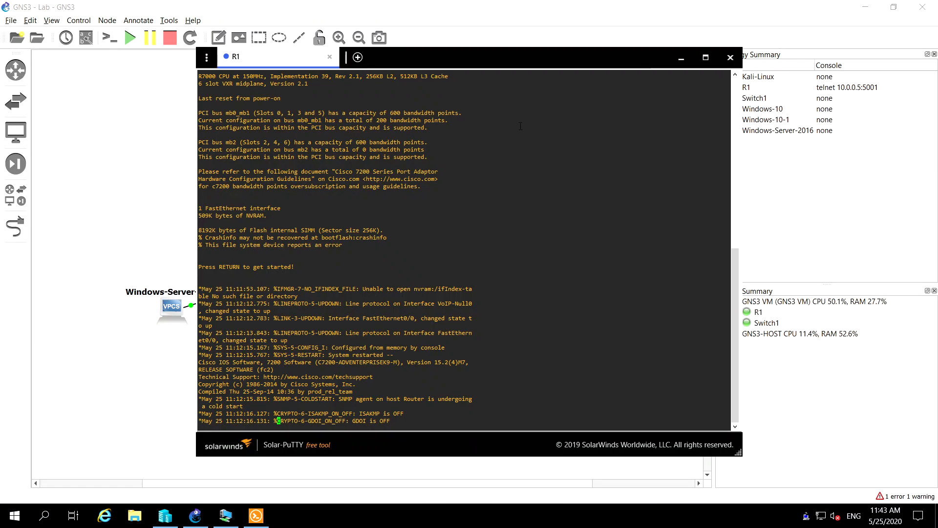
left_click(679, 55)
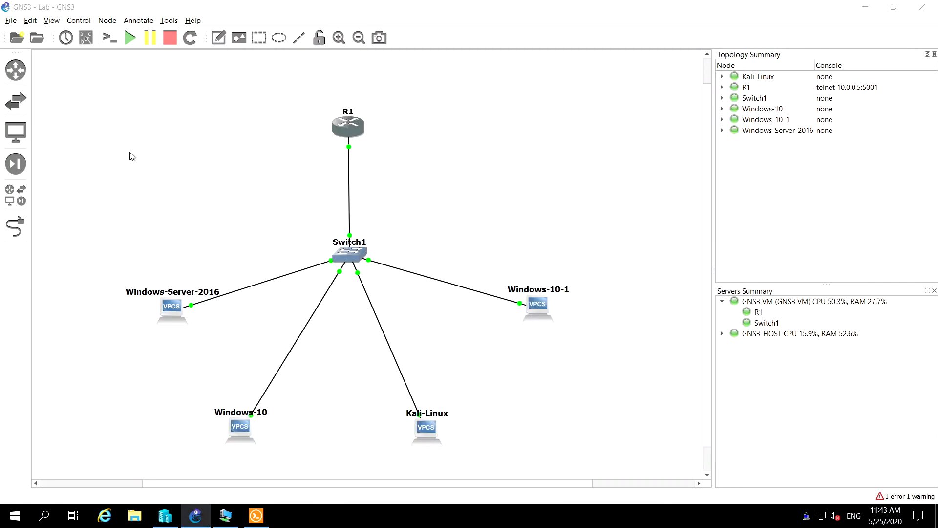
Add a text note reading 192.168.8.0 beside router R1 in the topology
left_click(224, 42)
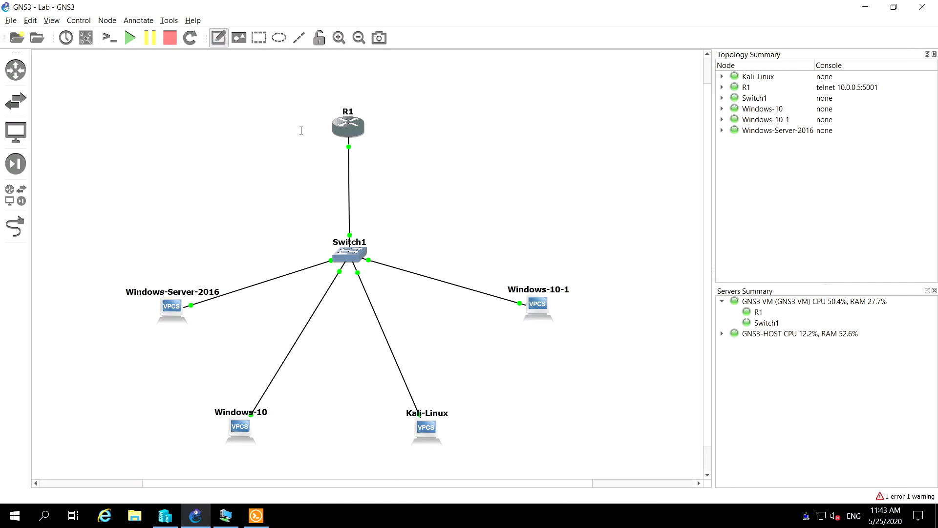
left_click(387, 125)
type("192.168")
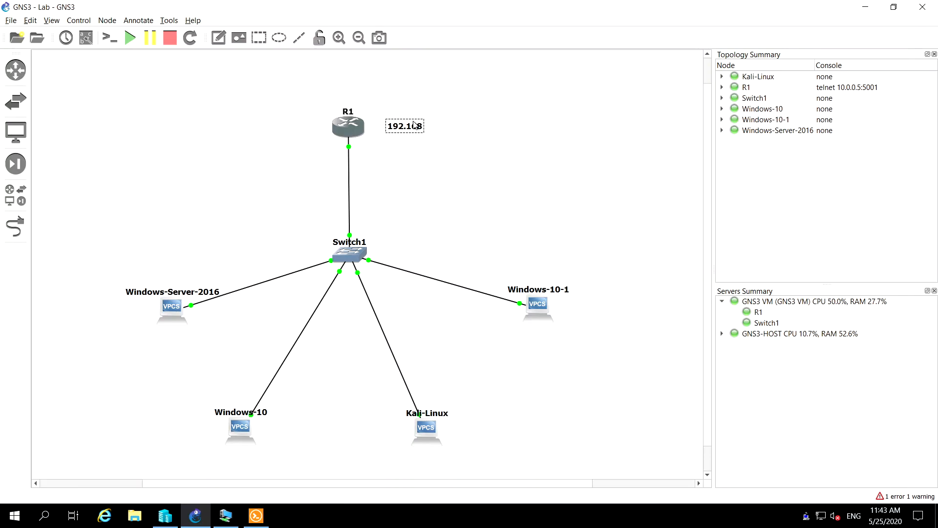
type(".8.0")
left_click_drag(407, 125, 363, 93)
left_click(425, 93)
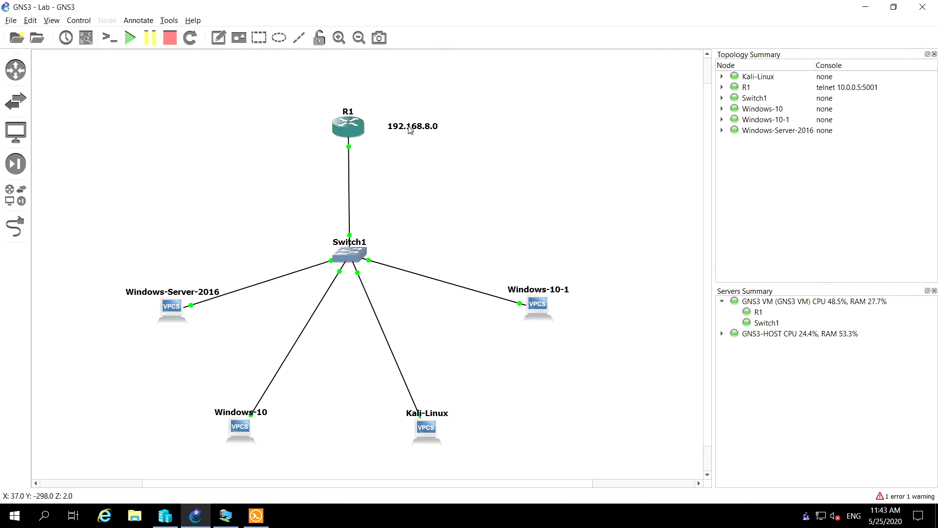
Move the network address note above router R1 and extend its text to 192.168.8.0/24
left_click_drag(409, 125, 345, 79)
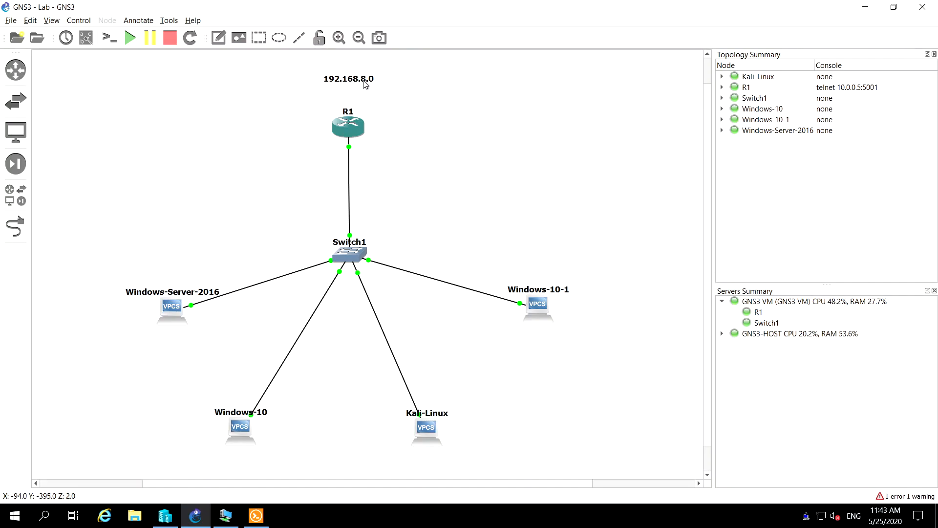
double_click(368, 82)
key("End")
type("/24")
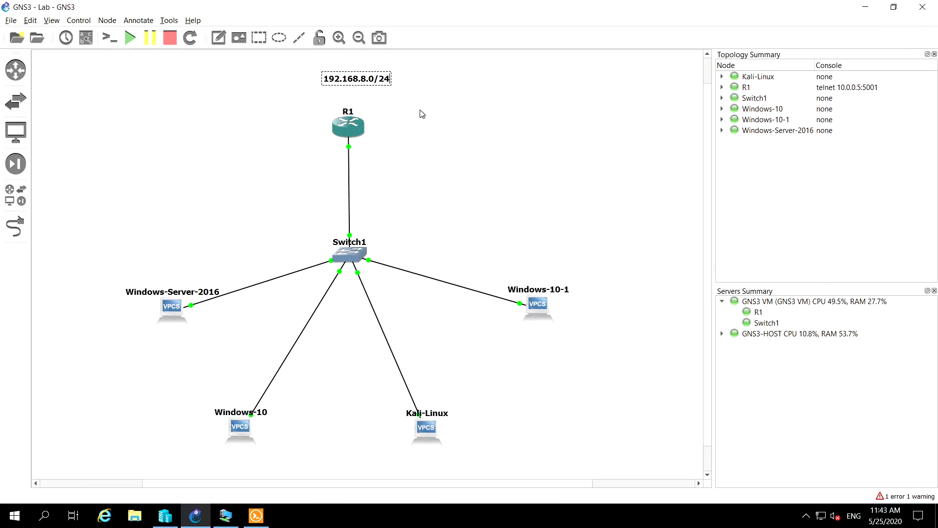
left_click(464, 112)
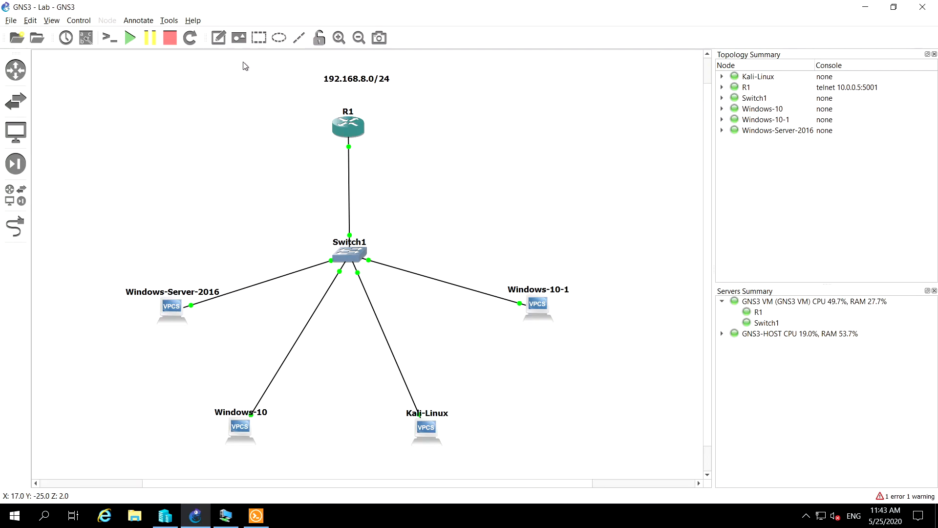
Add a text note reading 192.168.8.1 next to the link just below router R1
left_click(221, 41)
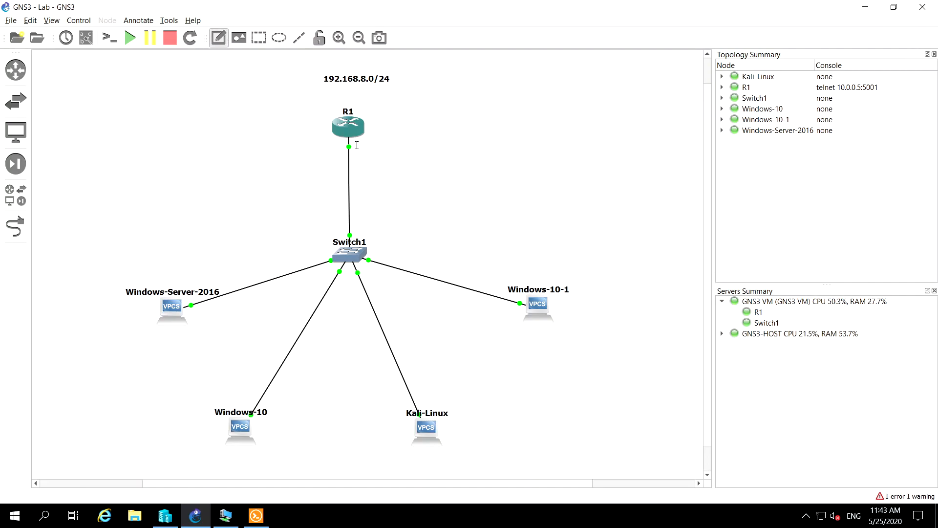
left_click(377, 144)
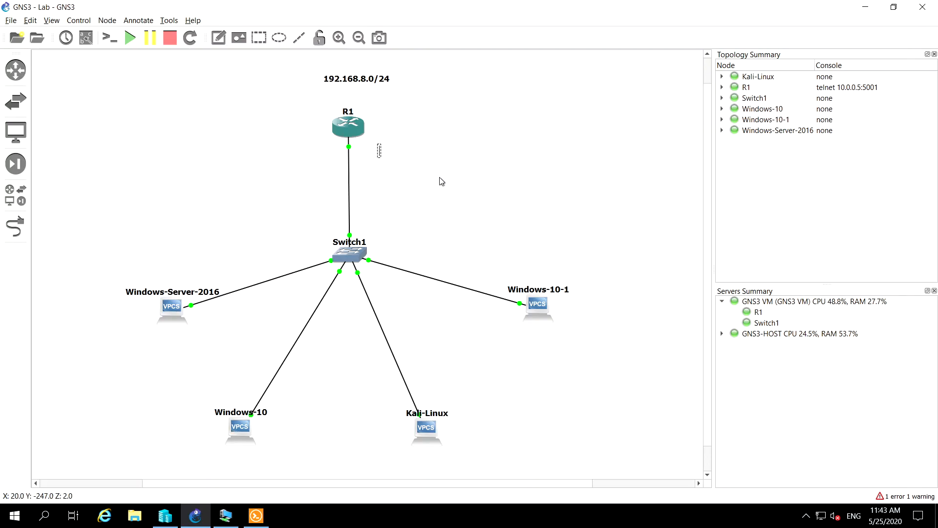
type("192.16")
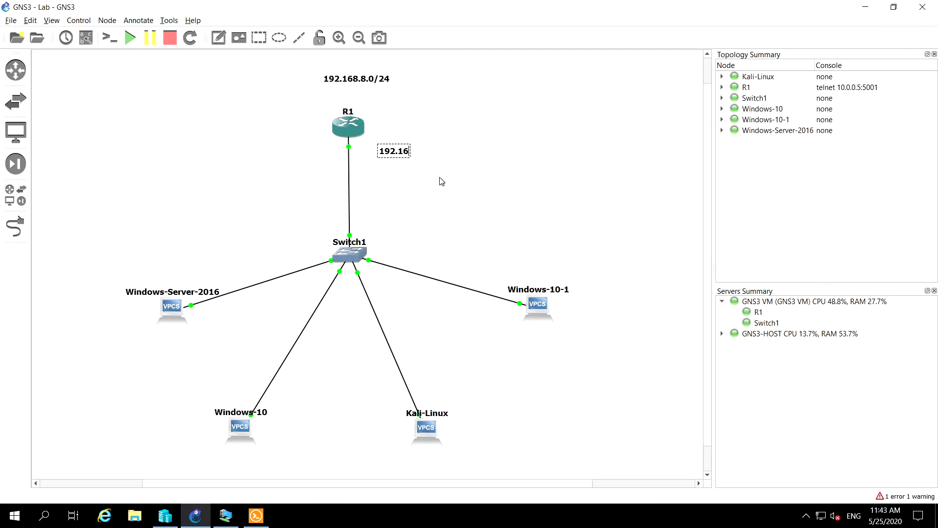
type("8.8.1")
left_click_drag(395, 155, 374, 152)
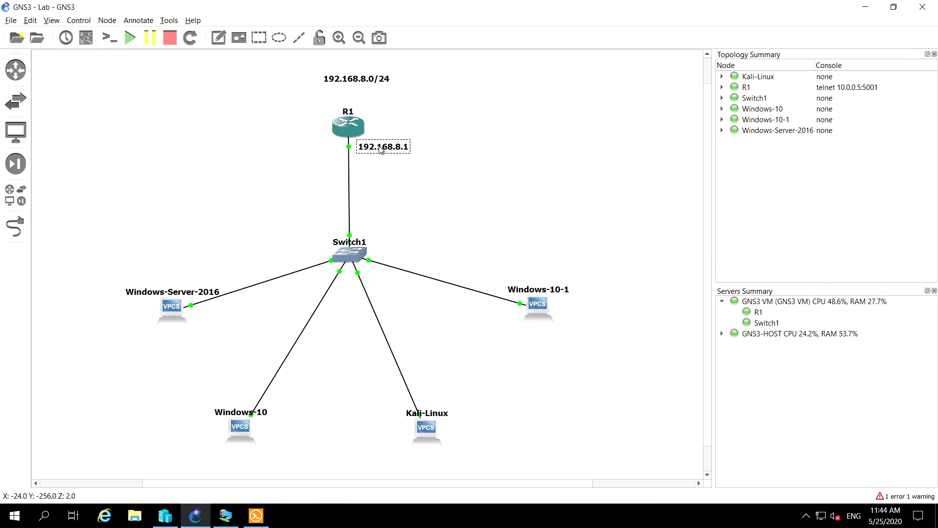
left_click(394, 196)
Add a text note reading 192.168.8.10 above the Windows-Server-2016 node
left_click(218, 38)
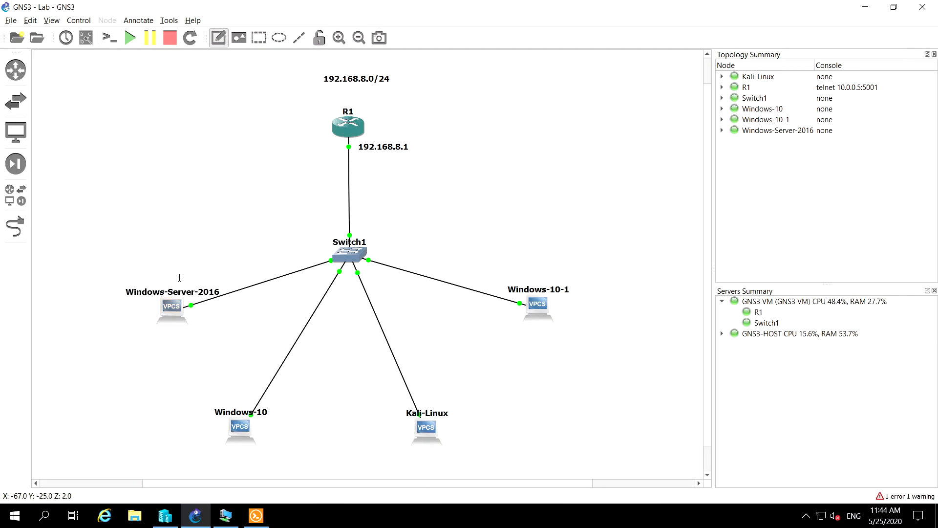
left_click(156, 269)
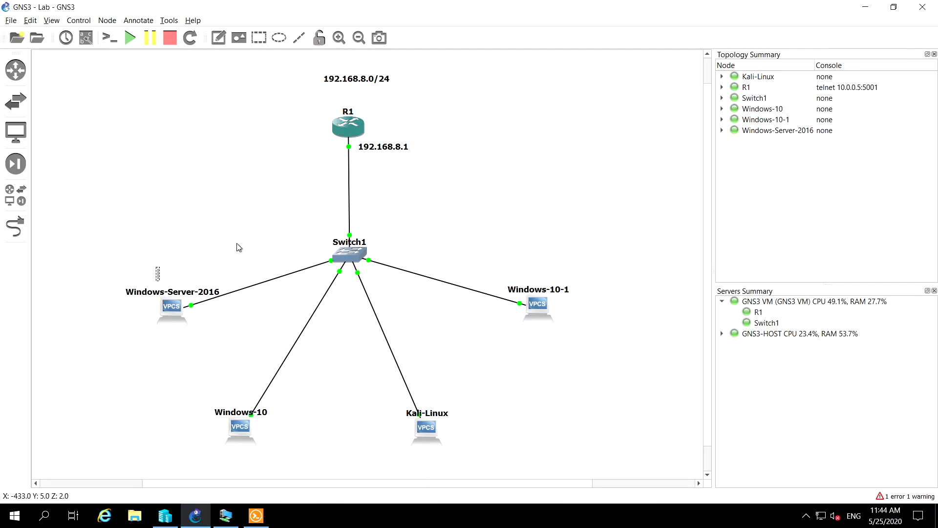
type("192.168.")
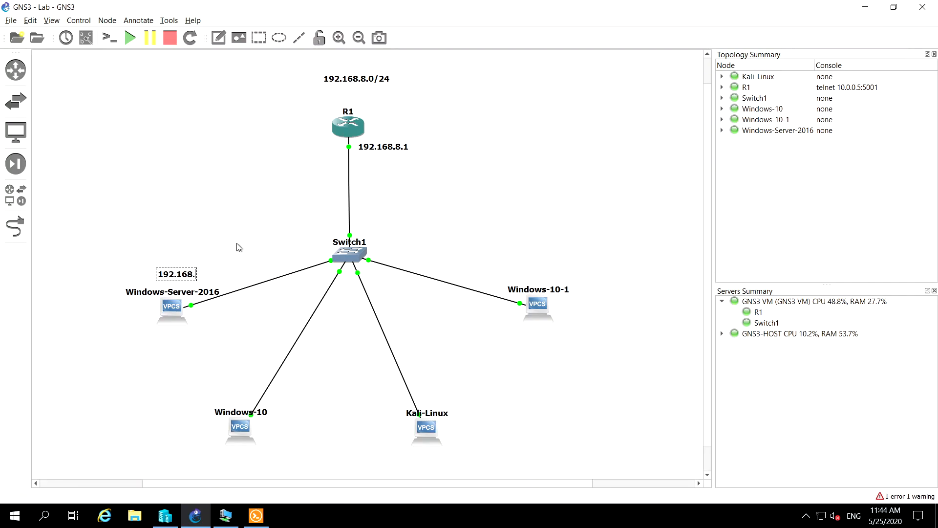
type("8.10")
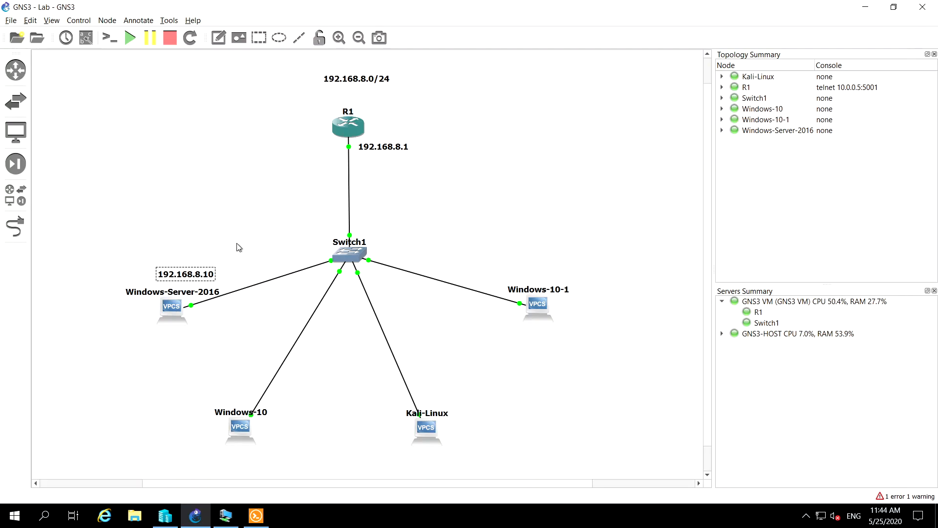
Change the Windows-Server-2016 address note to 192.168.8.5 and move it beside the node, below its link
key("BackSpace")
key("BackSpace")
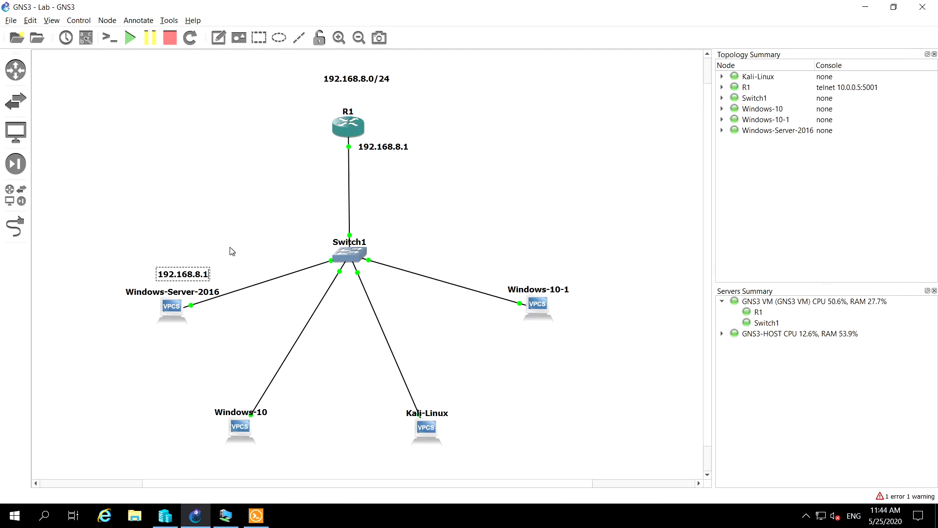
type("5")
key("Left")
key("Left")
key("Left")
key("Left")
key("Left")
key("shift+Left")
key("shift+Left")
left_click(191, 237)
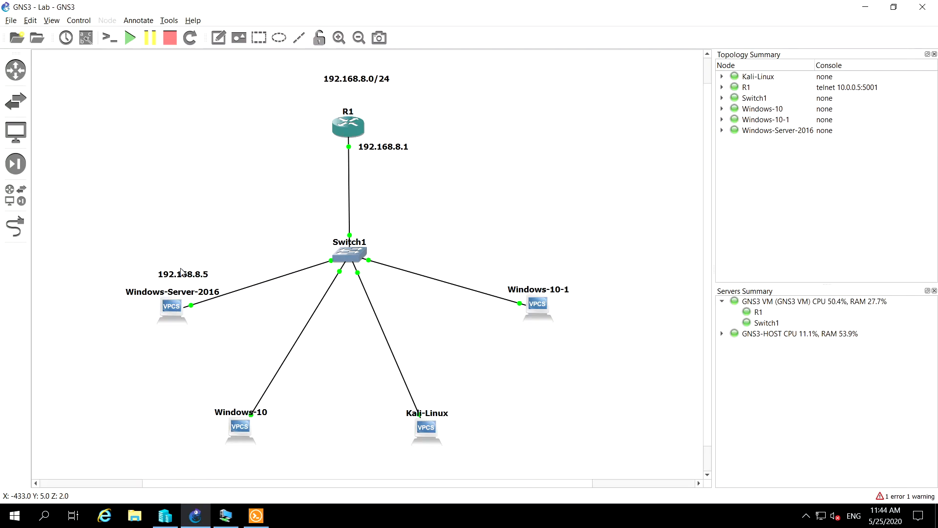
left_click_drag(177, 274, 227, 317)
left_click(262, 256)
Add a text note reading DHCP beside the Windows-10 node
left_click(220, 39)
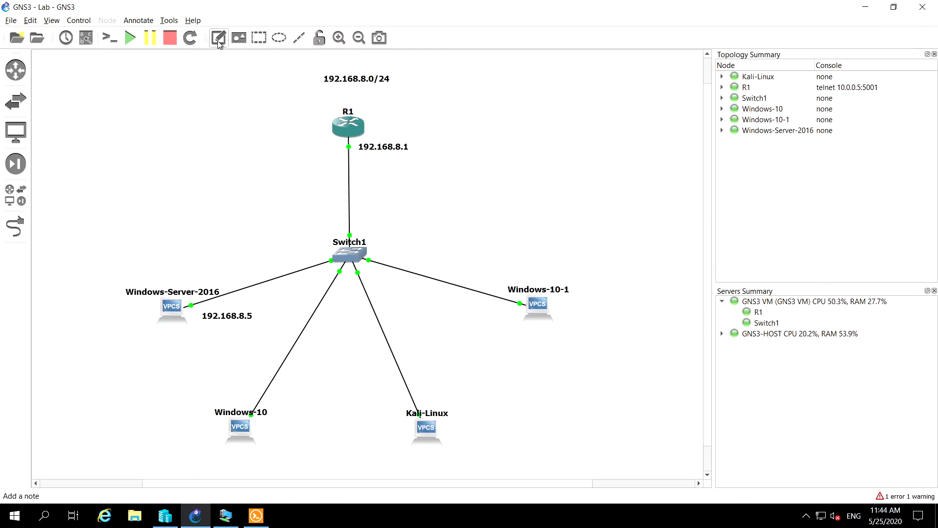
left_click(272, 431)
type("DHCP")
left_click(378, 430)
Add a DHCP note beside the Kali-Linux node and move both DHCP notes closer to their nodes
left_click(219, 38)
left_click(459, 433)
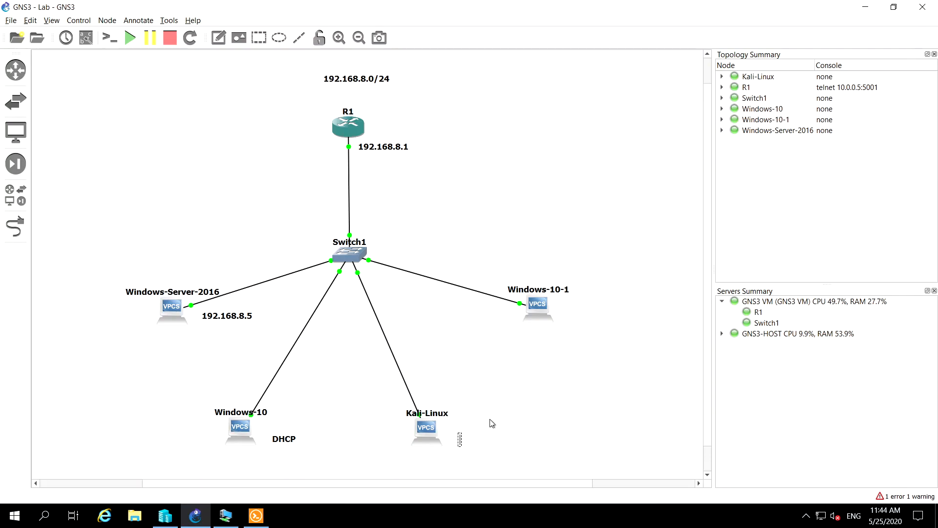
type("DHCP")
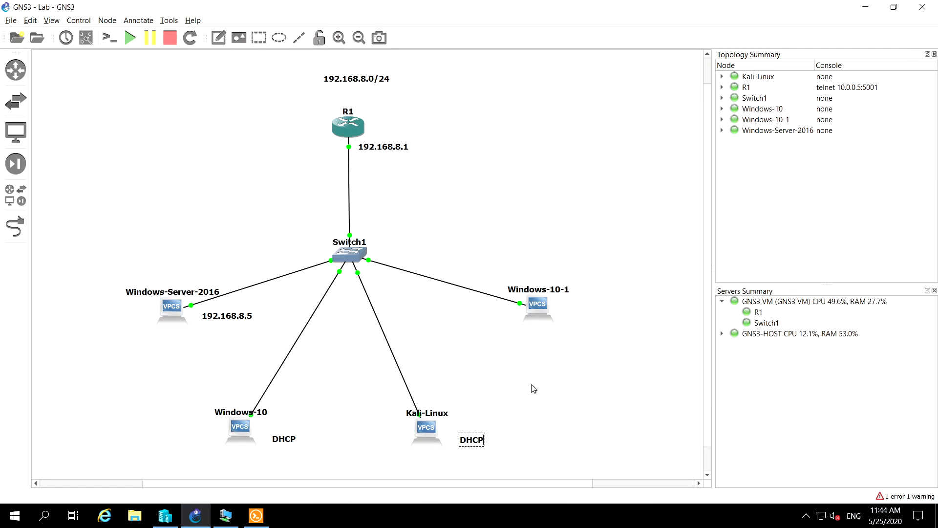
left_click(496, 431)
left_click_drag(471, 439, 463, 426)
left_click_drag(292, 441, 284, 430)
Add a text note reading DHCP beside the Windows-10-1 node and nudge it closer to the node
left_click(218, 39)
left_click(572, 310)
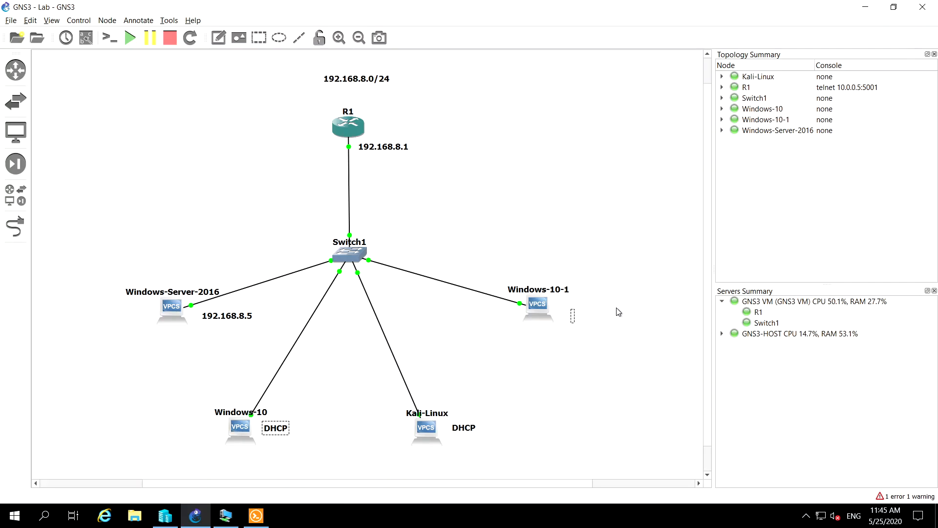
type("DHCP")
left_click(588, 330)
left_click(583, 316)
left_click_drag(581, 311, 579, 308)
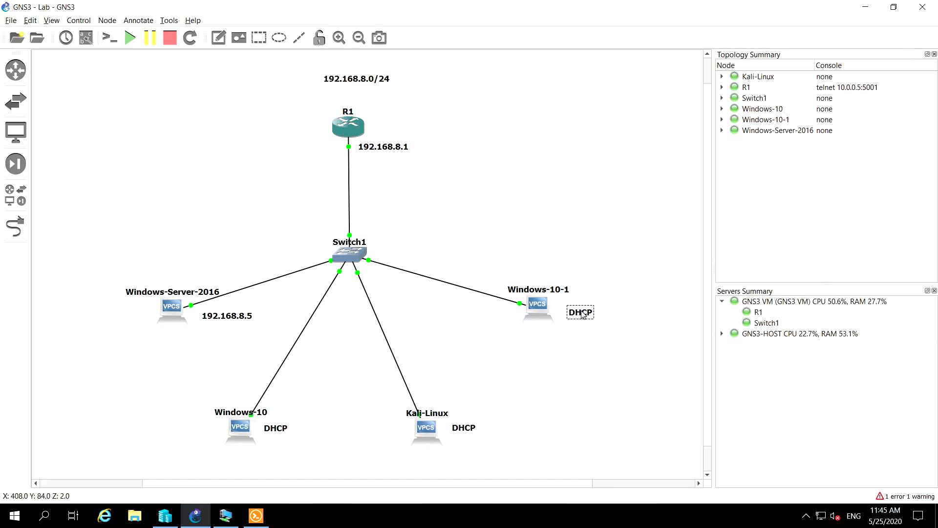
left_click(583, 210)
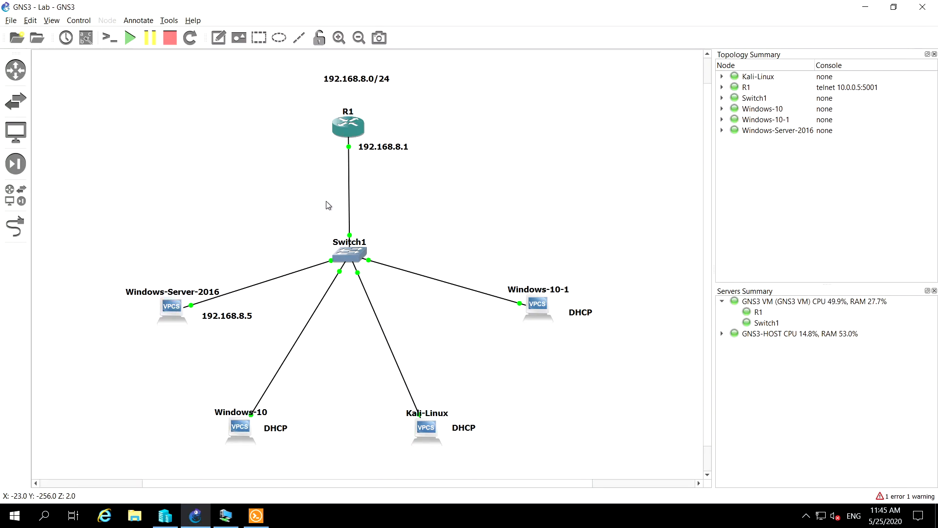
Switch to the Solar-PuTTY console of router R1 and bring up its command prompt
right_click(348, 131)
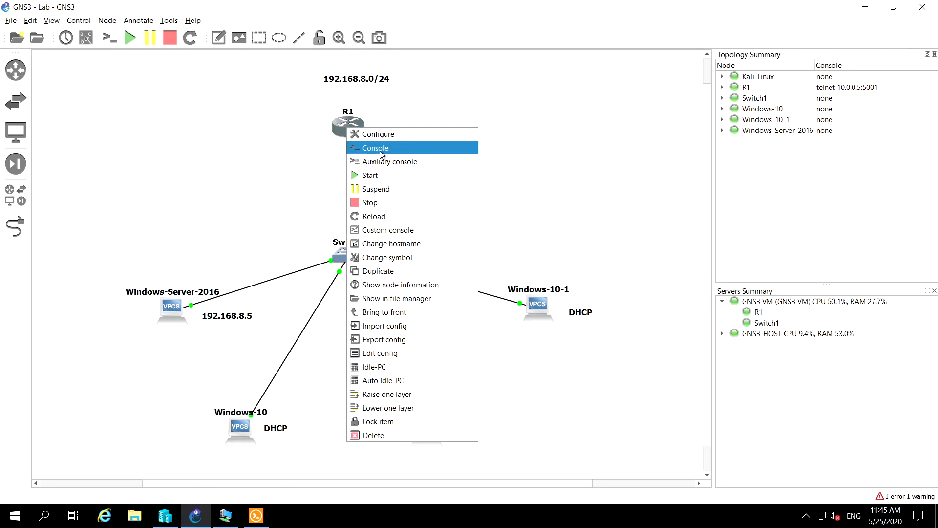
left_click(252, 154)
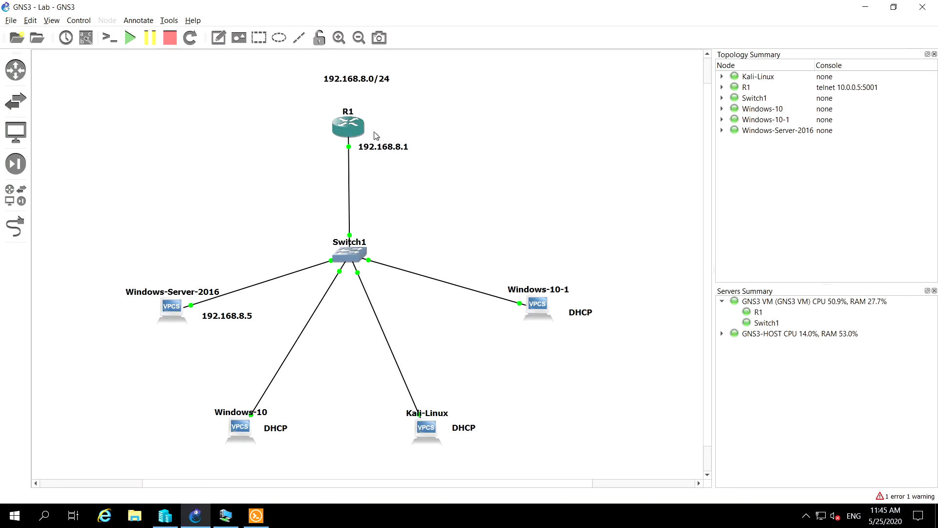
left_click(256, 515)
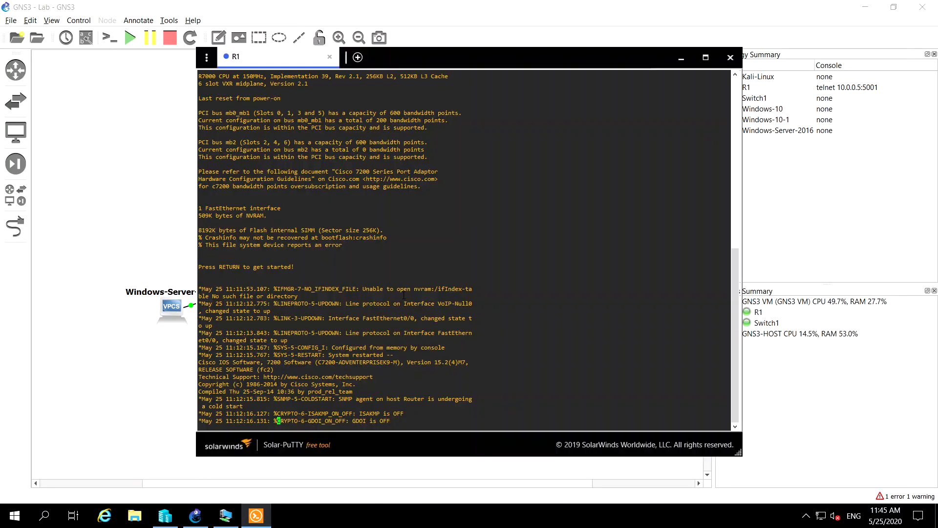
key("Return")
key("Return")
key("Return")
key("Return")
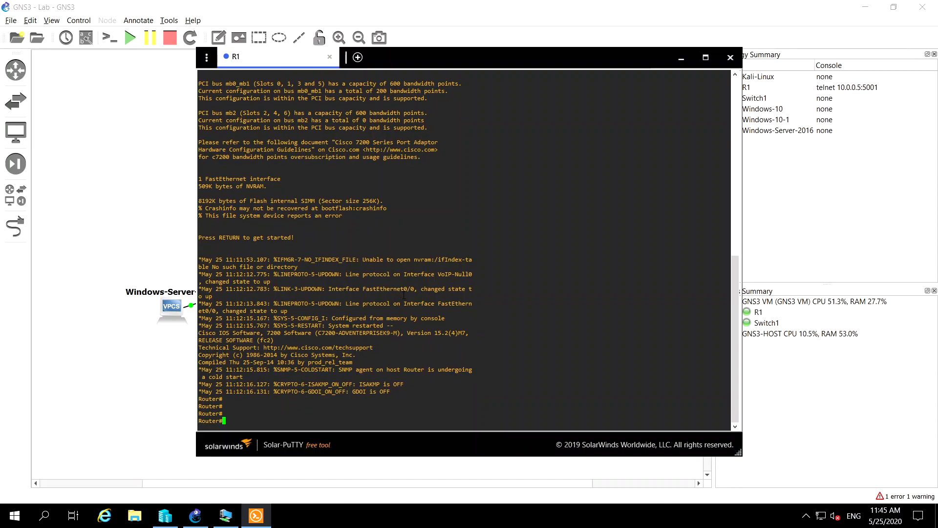
Run the enable command on router R1 to ensure privileged mode
type("enable")
key("Return")
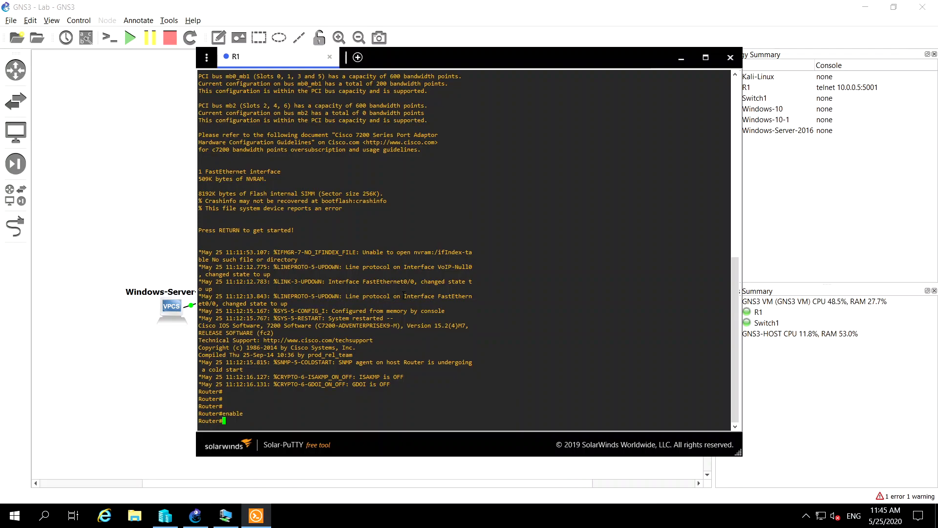
key("Return")
Enter global configuration mode on R1 with configure terminal
type("con")
key("Tab")
type("fi")
key("Tab")
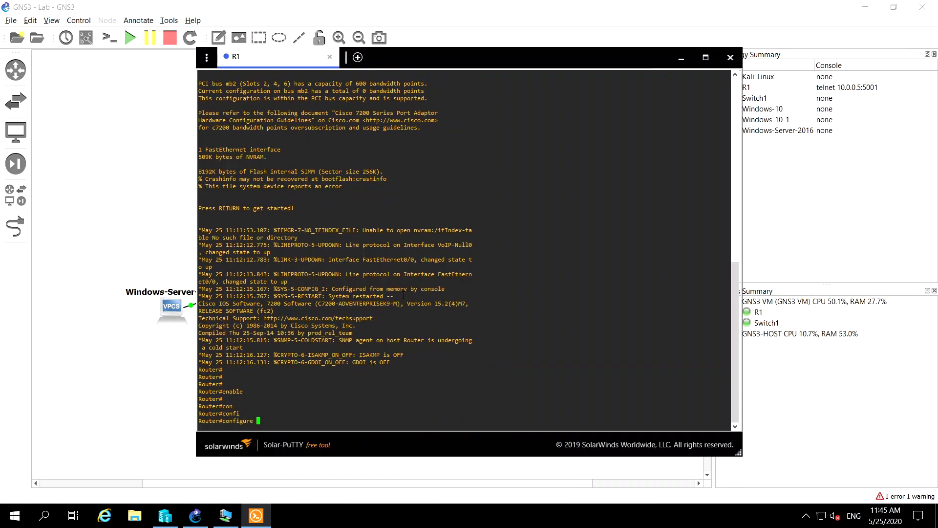
type("term")
key("Tab")
key("Return")
key("Return")
key("Return")
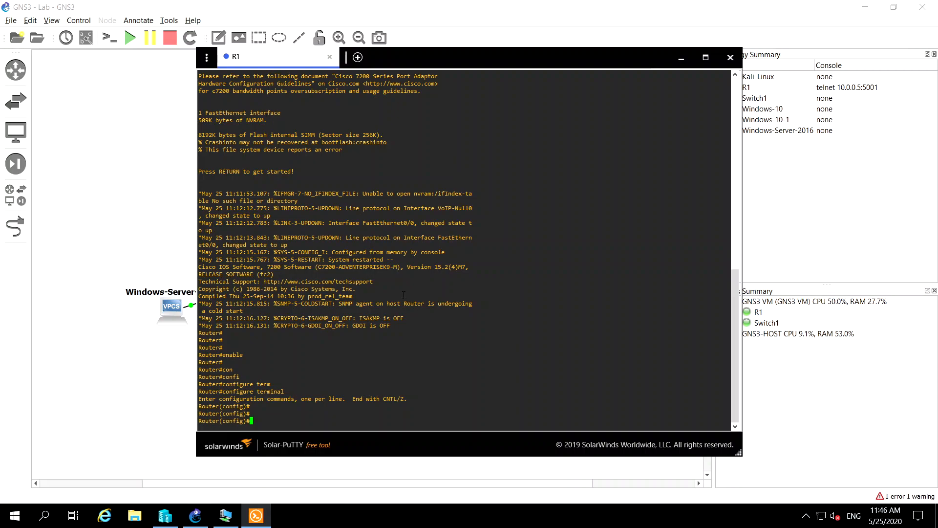
Enter interface configuration for fa0/0 on R1
type("in")
type("n")
key("BackSpace")
type("t")
key("Tab")
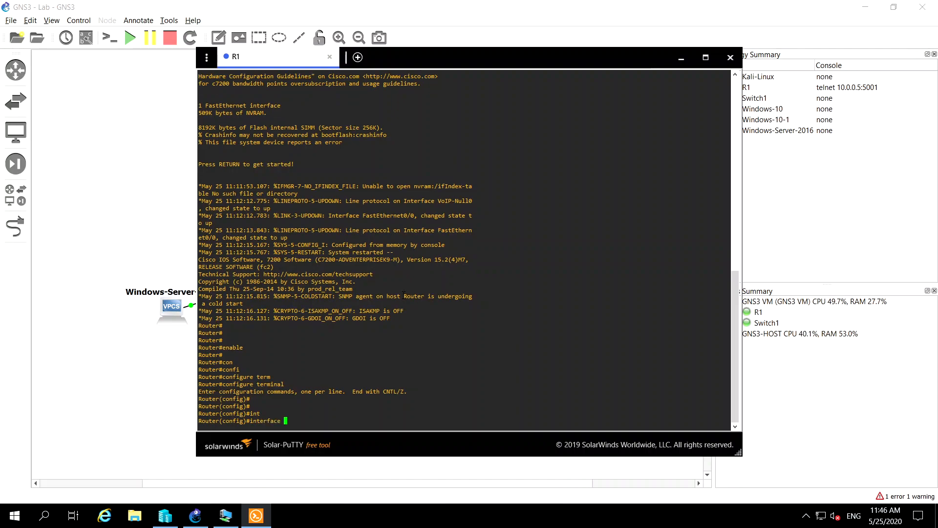
type("fa0/0")
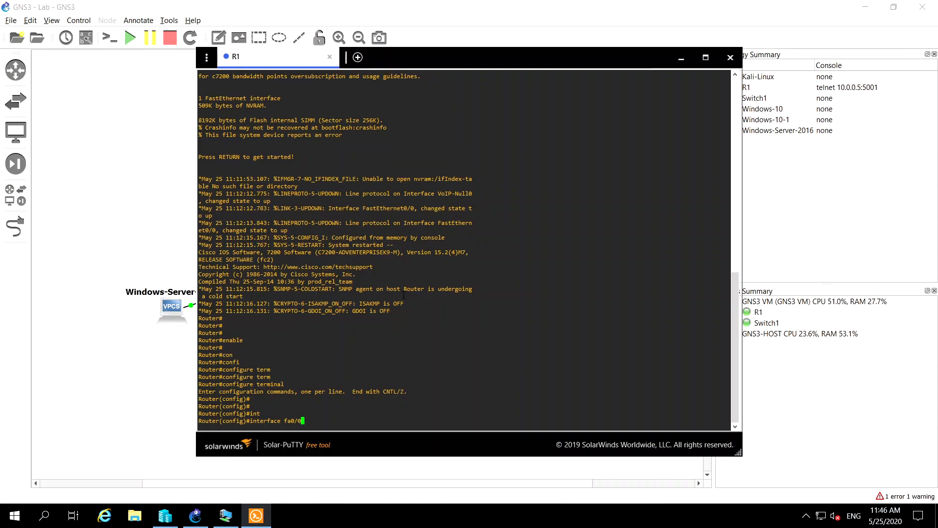
key("Return")
key("Return")
key("Return")
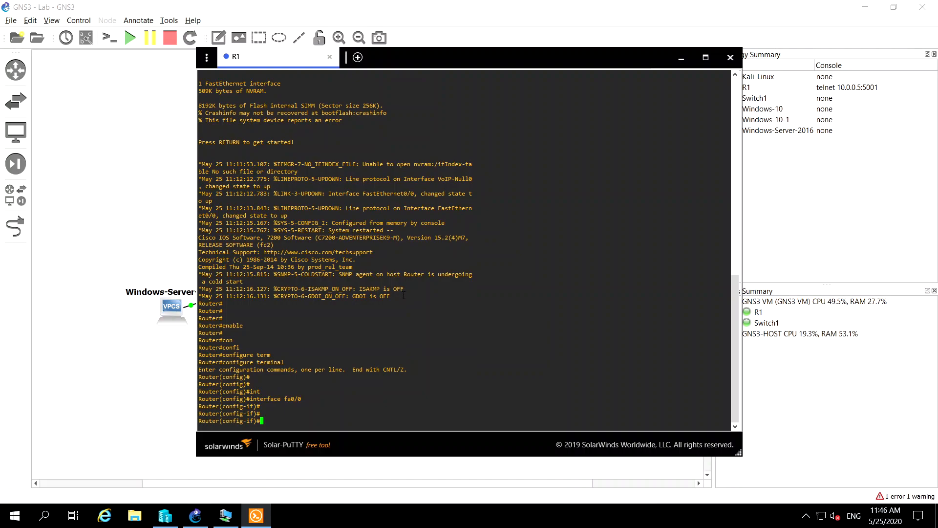
Assign the IP address 192.168.8.1 with subnet mask 255.255.255.0 to interface fa0/0
type("ip ad")
key("Tab")
type("d")
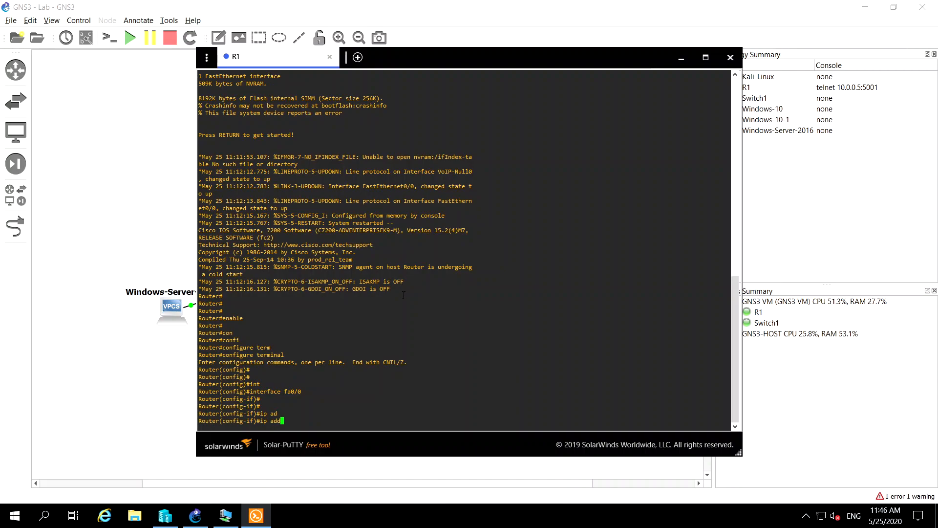
type("r")
key("Tab")
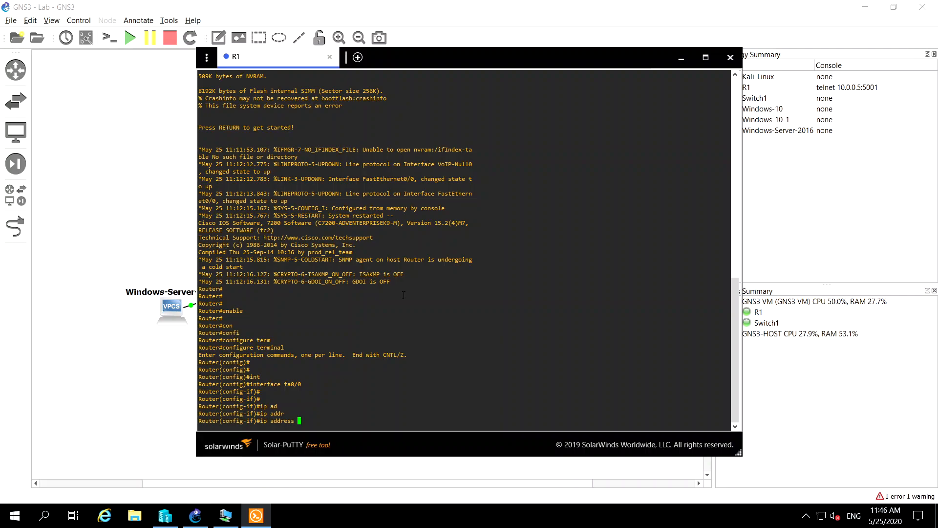
type("192.168.8.1 255.255.255.0")
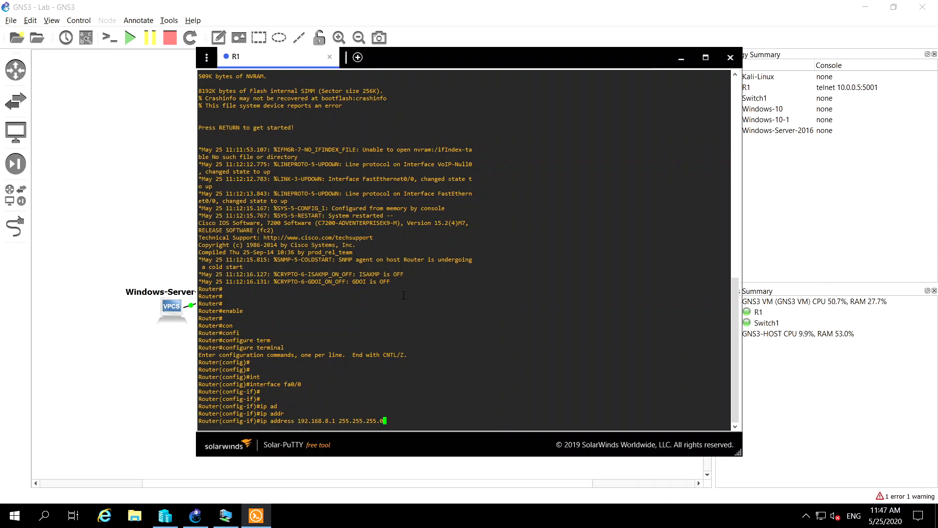
key("Return")
key("Return")
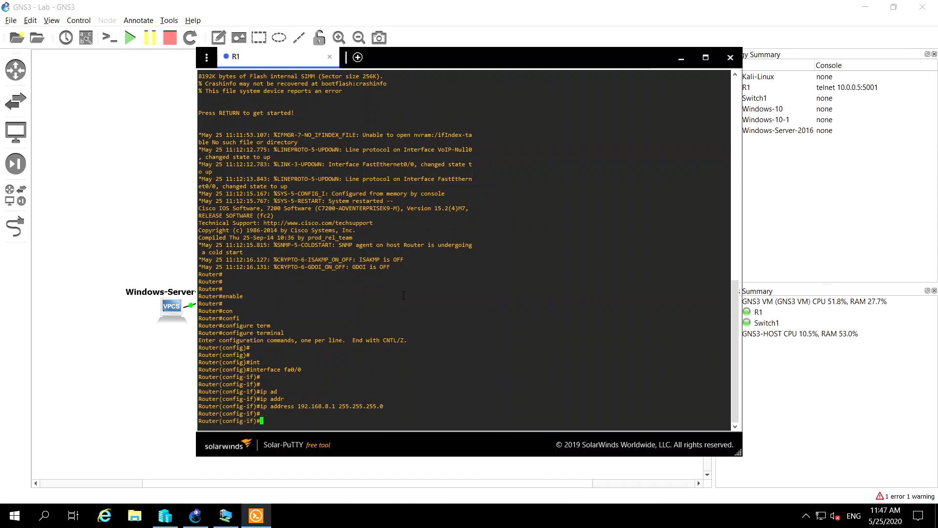
Enable interface fa0/0 with no shutdown and exit to global configuration mode
type("no shutdown")
key("Return")
key("Return")
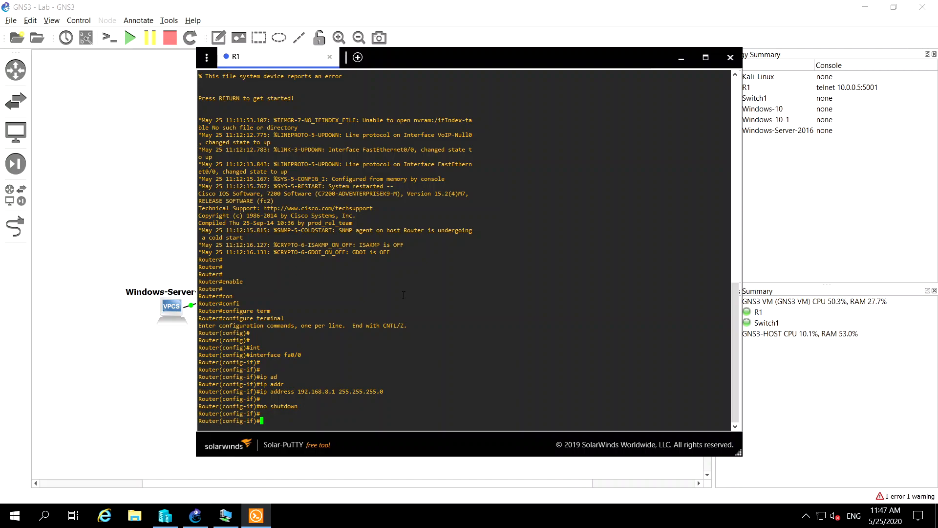
type("exit")
key("Return")
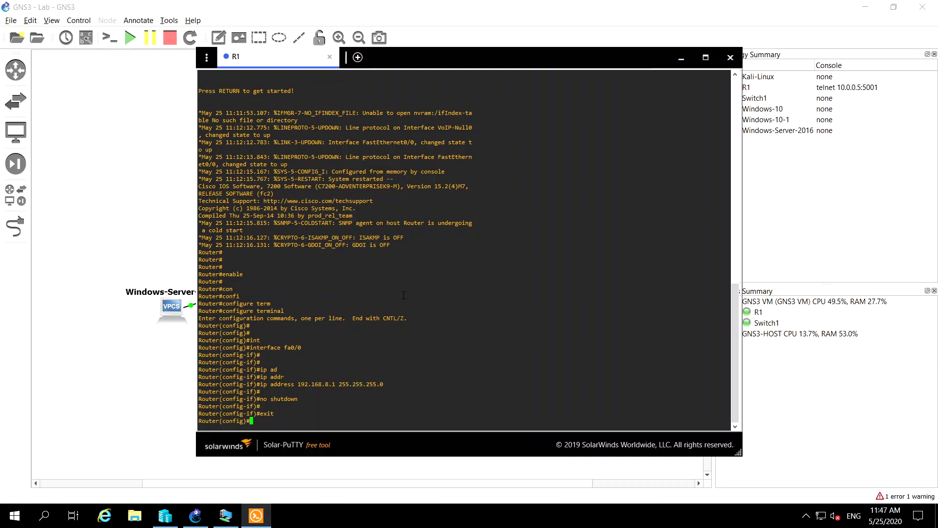
key("Return")
key("Return")
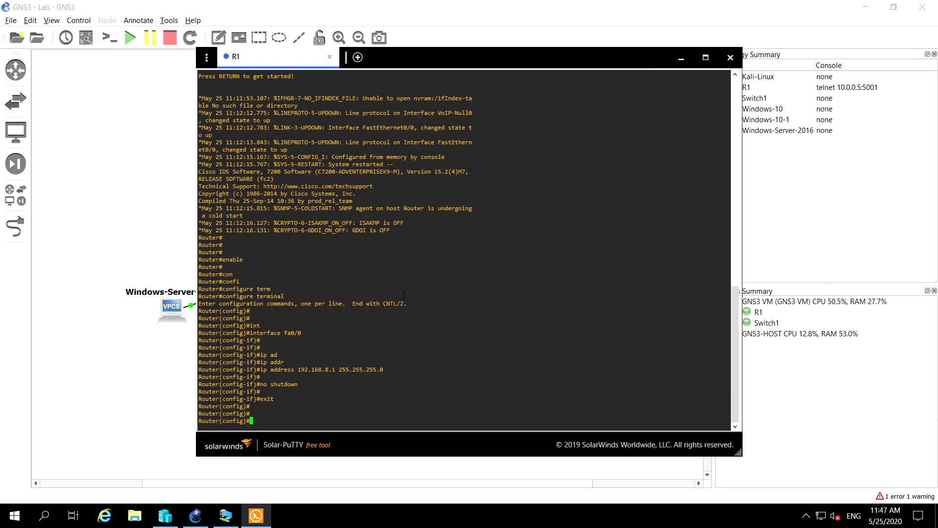
Create a DHCP pool named itsc-azure-pool on R1
type("ip dhcp po")
key("Tab")
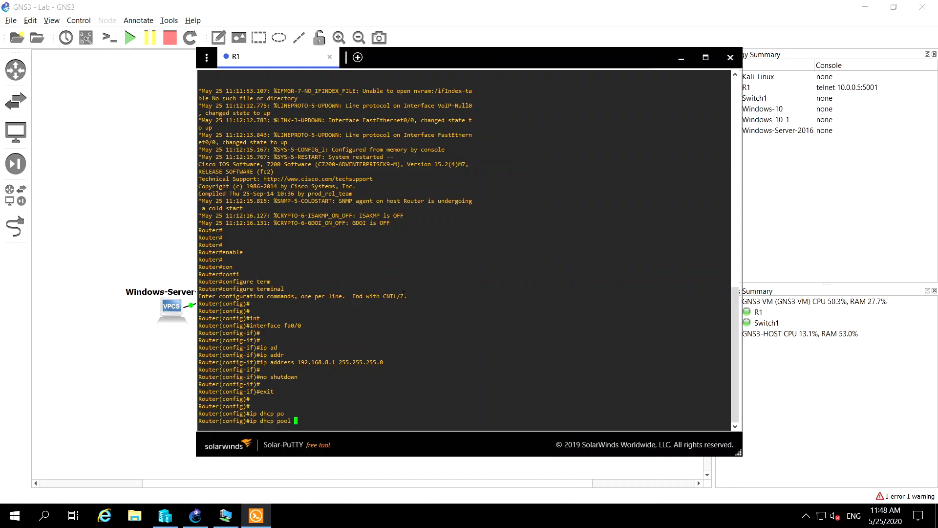
type("itsc-azure")
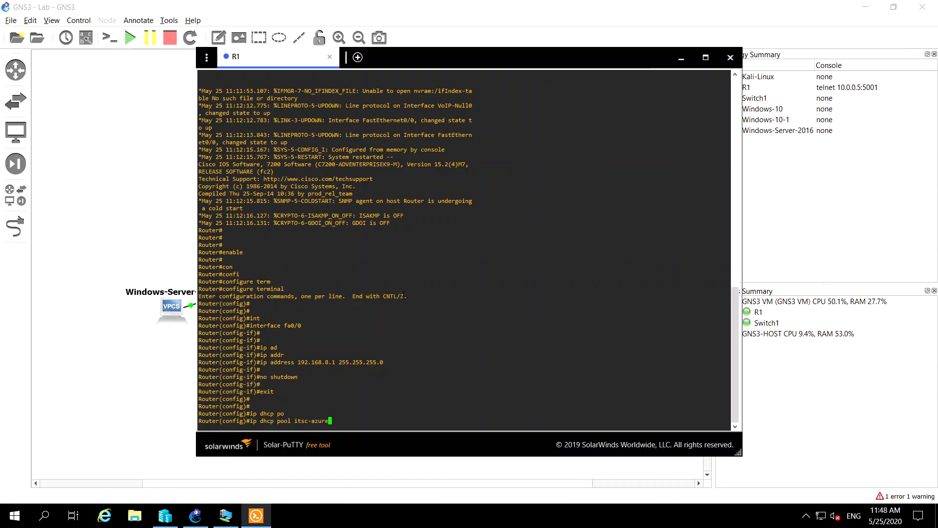
type("-pool")
key("Return")
key("Return")
key("Return")
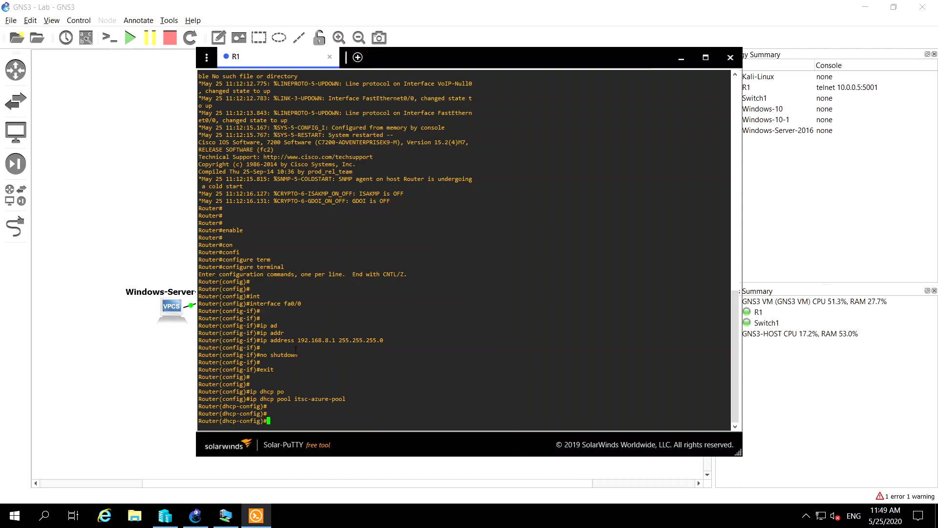
Open R1's startup-config file for reference, move it beside the topology, and return to the R1 console
left_click(89, 124)
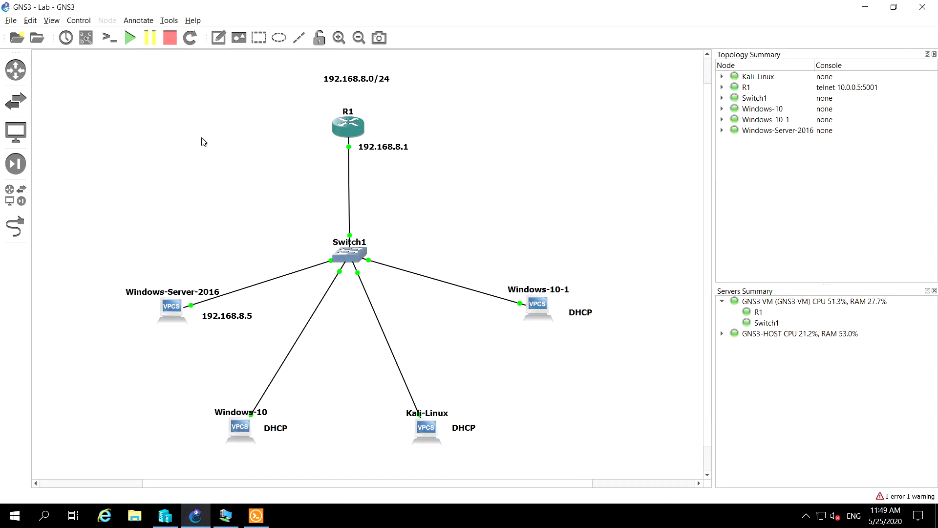
right_click(341, 126)
left_click(372, 349)
left_click(450, 270)
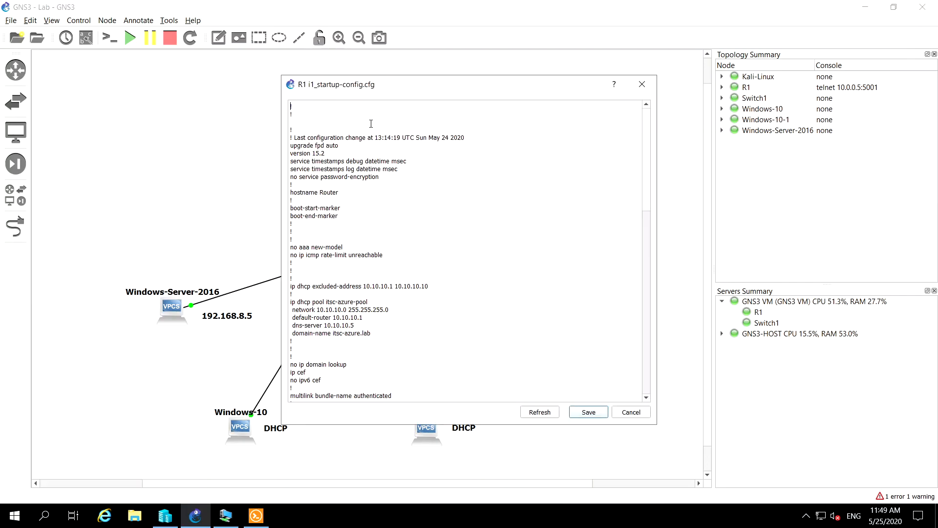
left_click_drag(431, 89, 204, 80)
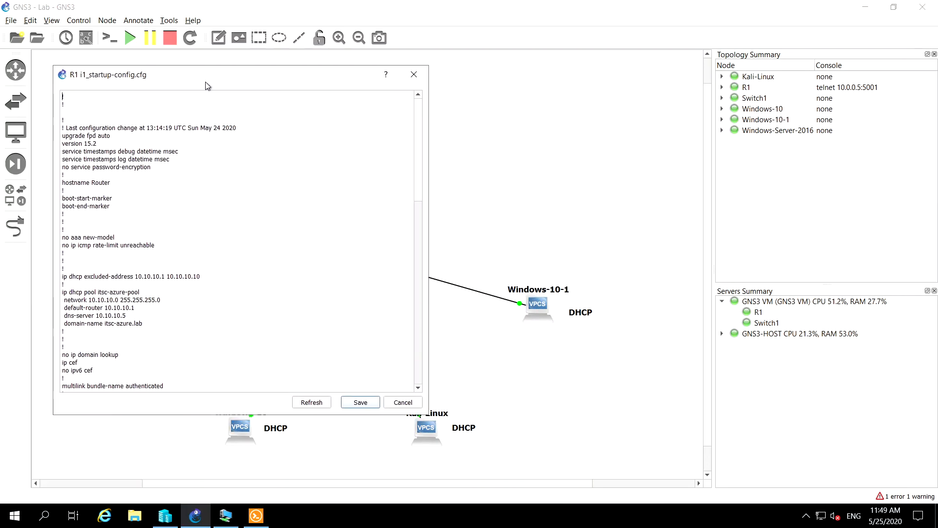
left_click(256, 515)
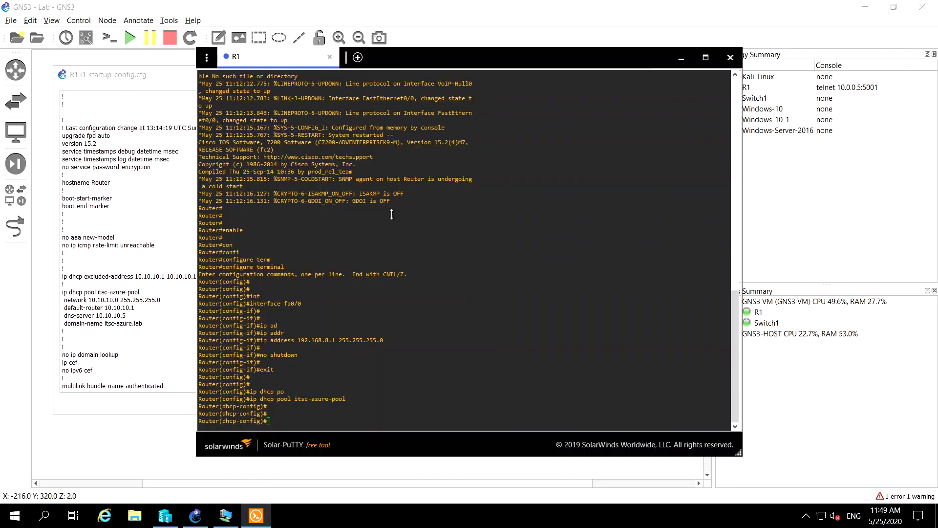
left_click(422, 43)
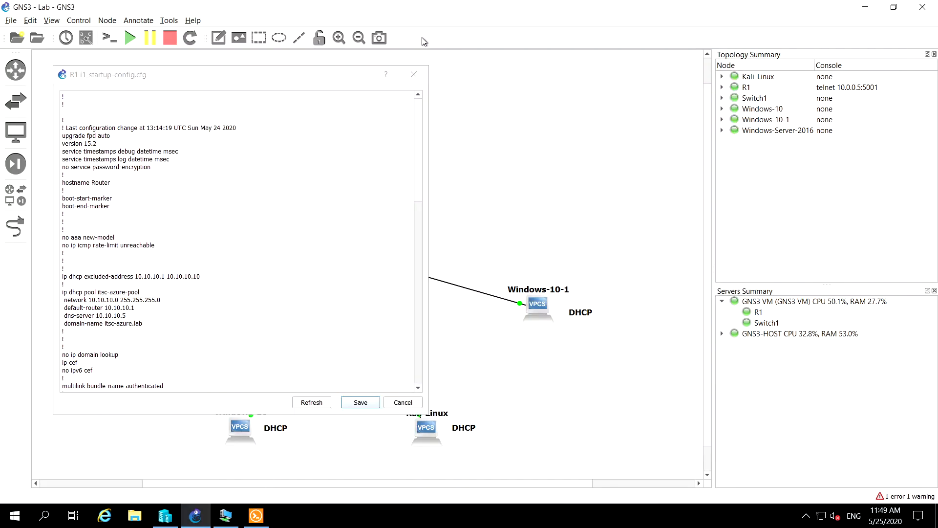
left_click(255, 516)
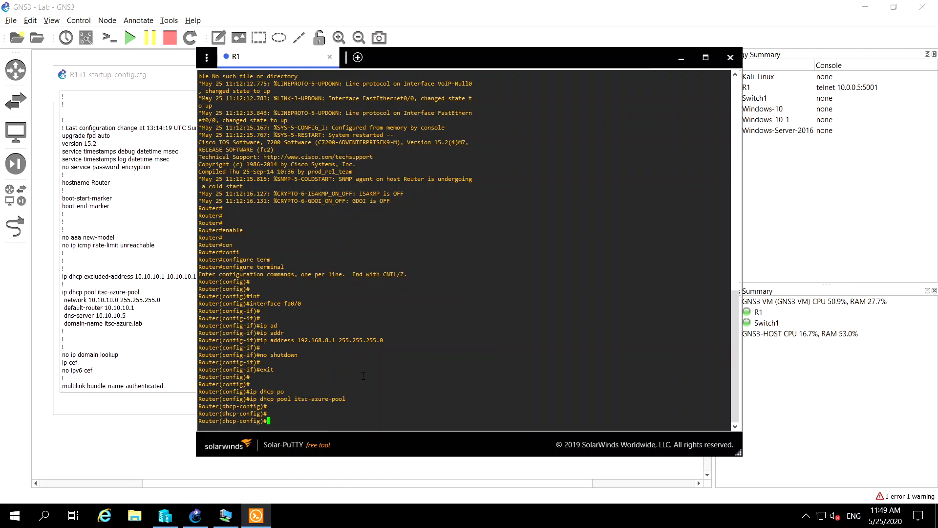
Set the DHCP pool's network to 192.168.8.0 with subnet mask 255.255.255.0
type("newt")
key("BackSpace")
key("BackSpace")
type("to")
key("Tab")
key("BackSpace")
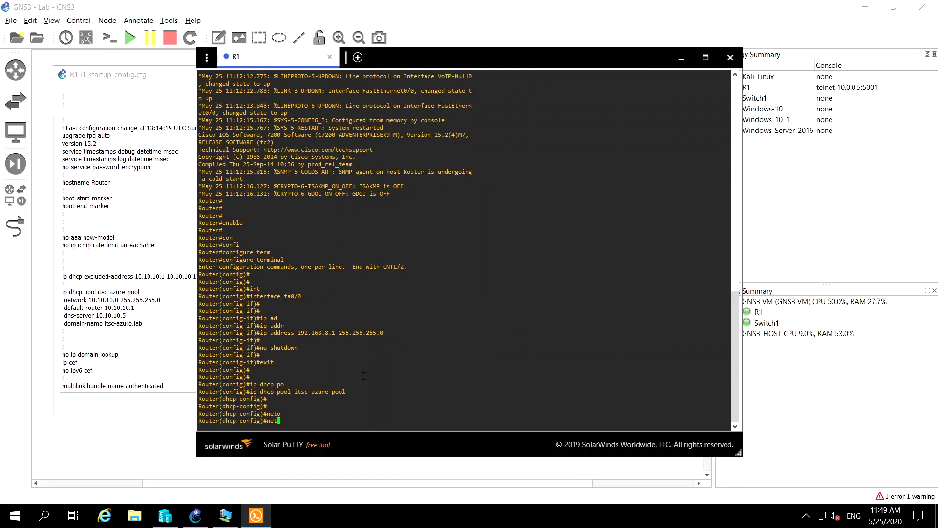
type("wo")
key("Tab")
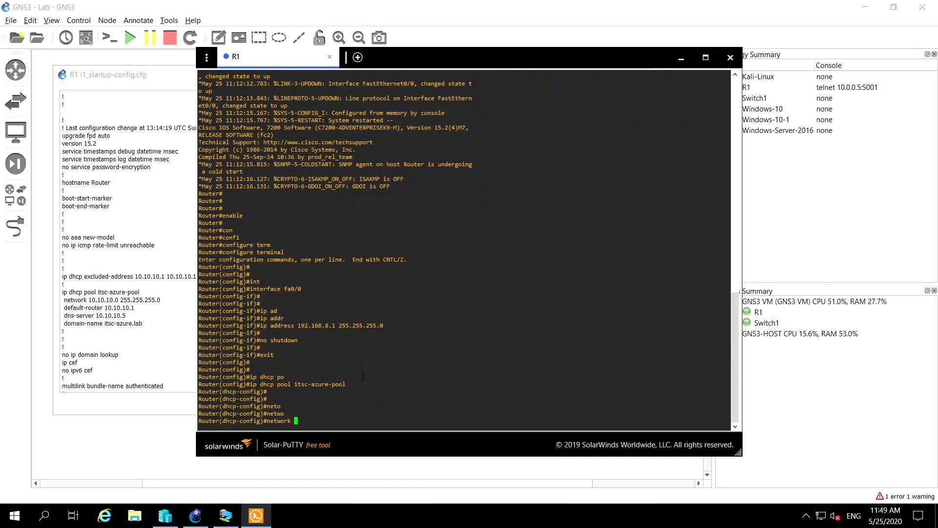
type("192.168.8.0 255.255.255.0")
key("Return")
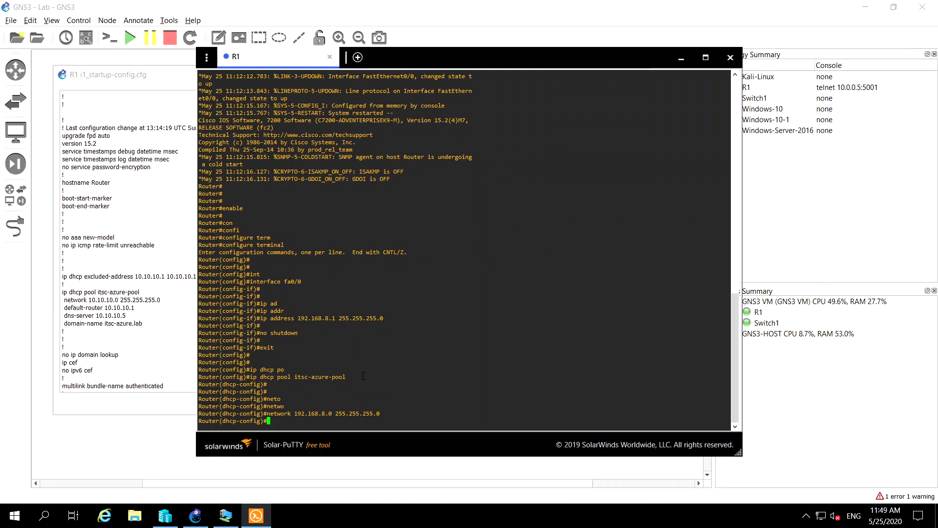
Set the DHCP pool's default router to 192.168.8.1
key("Return")
type("def")
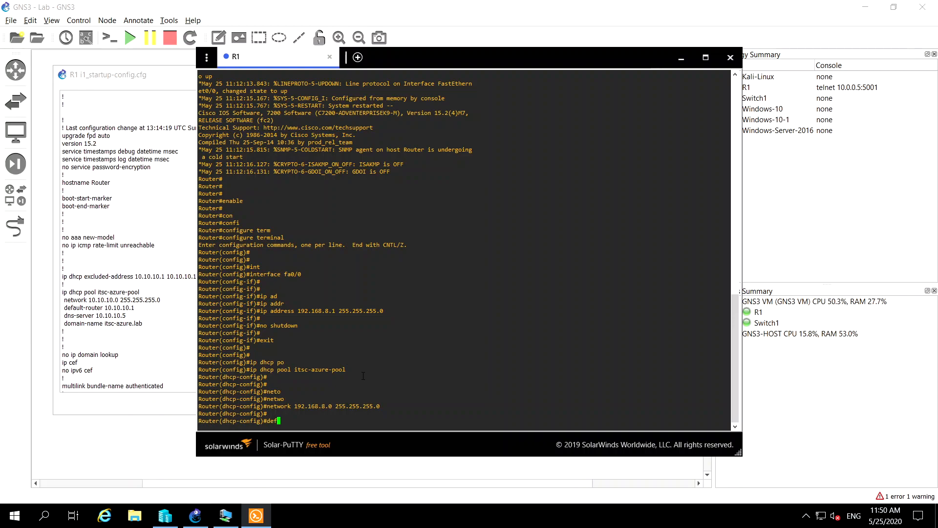
type("au")
key("Tab")
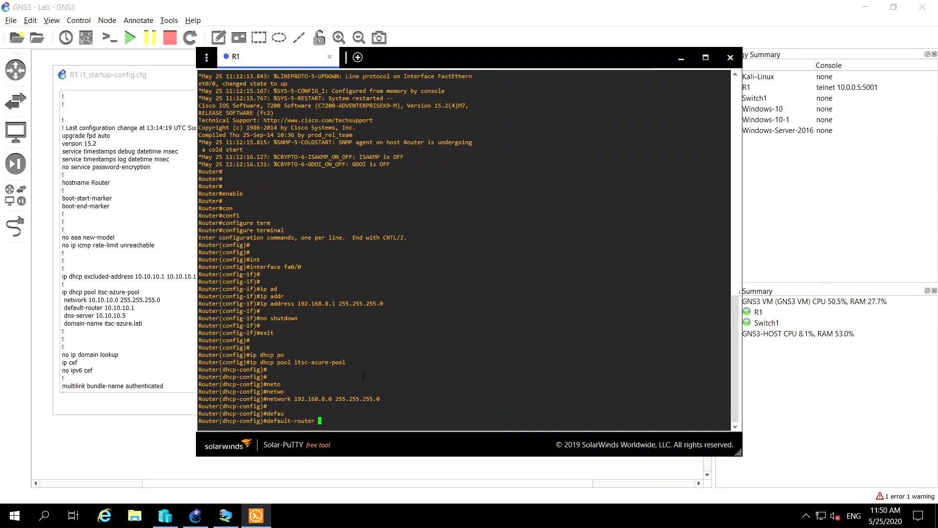
type("192.168")
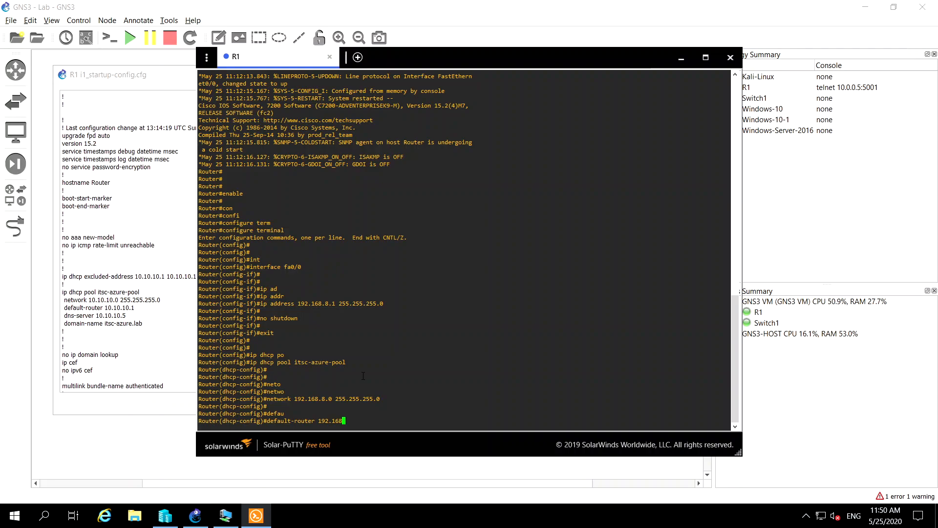
type(".8.1")
key("Return")
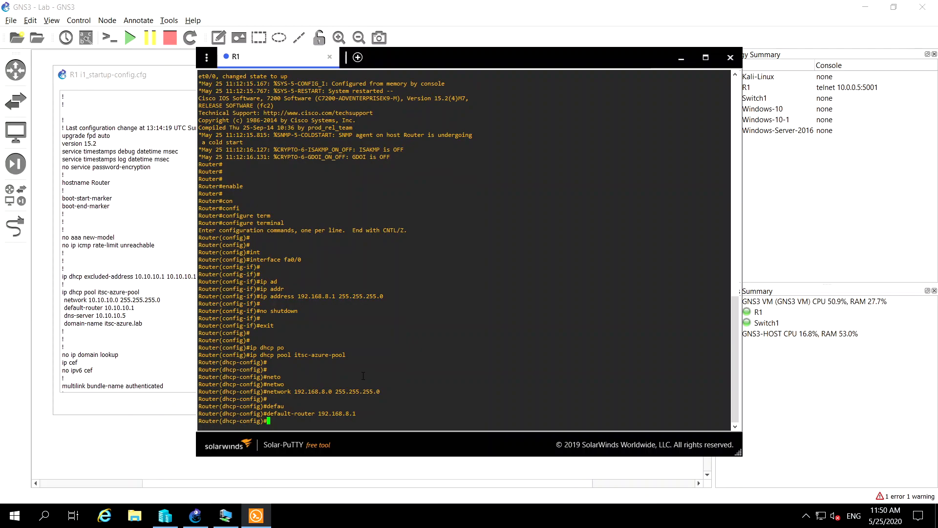
Set the DHCP pool's DNS server to 192.168.8.5 and arrange the console beside the reference configuration
key("Return")
type("d")
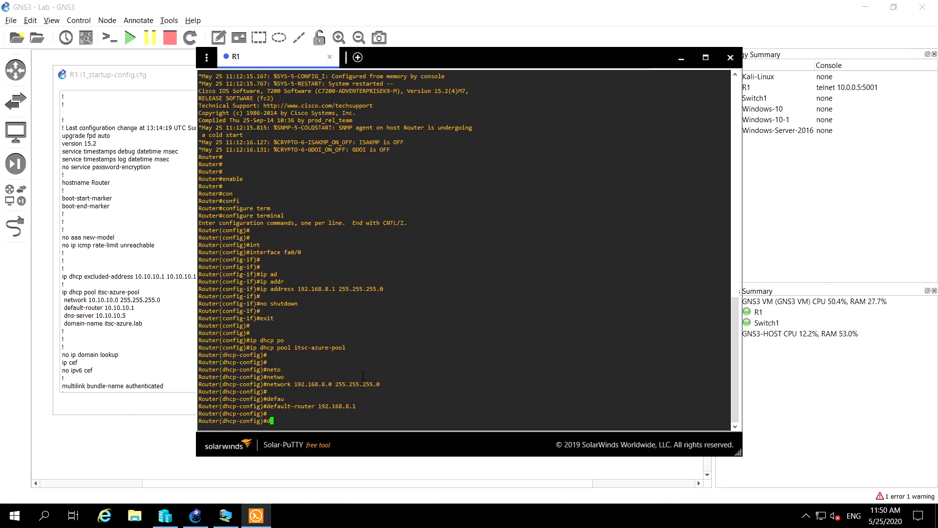
type("ns-")
key("Tab")
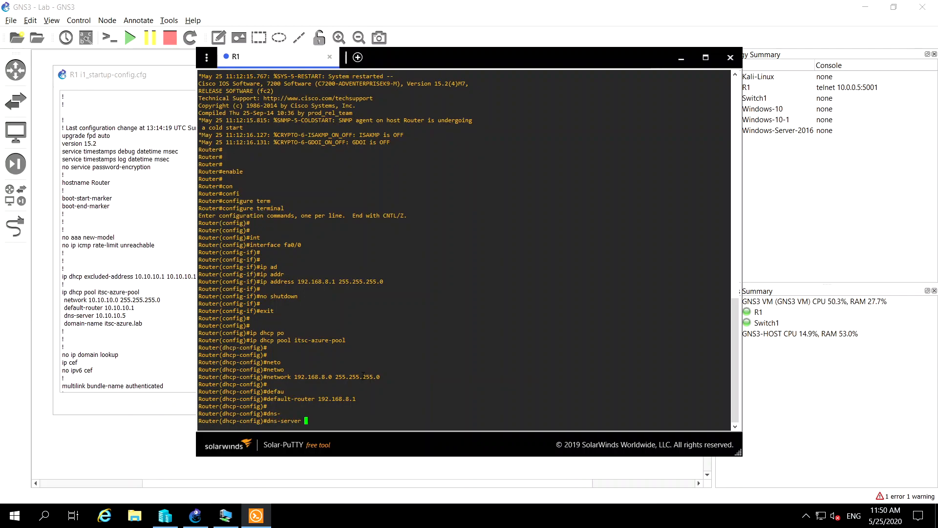
type("192.168.8.5")
left_click_drag(607, 56, 806, 59)
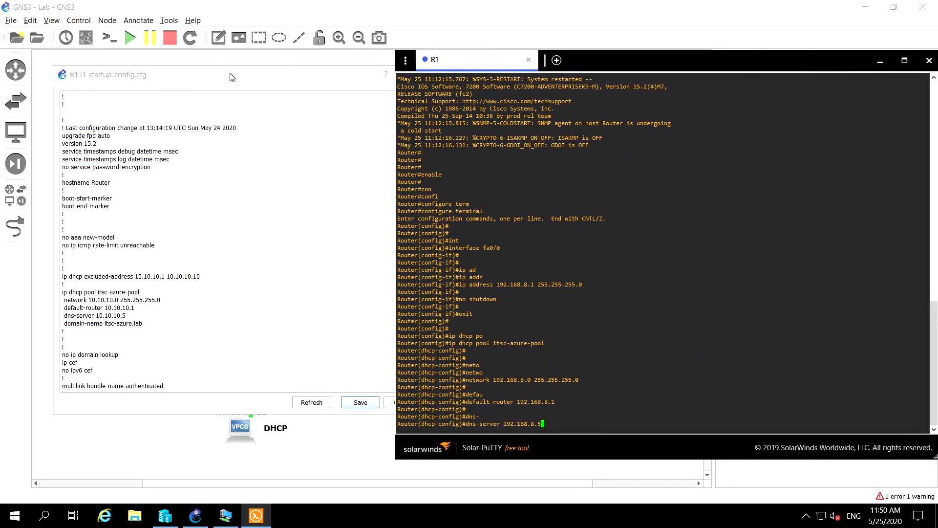
left_click(230, 76)
left_click_drag(230, 76, 215, 88)
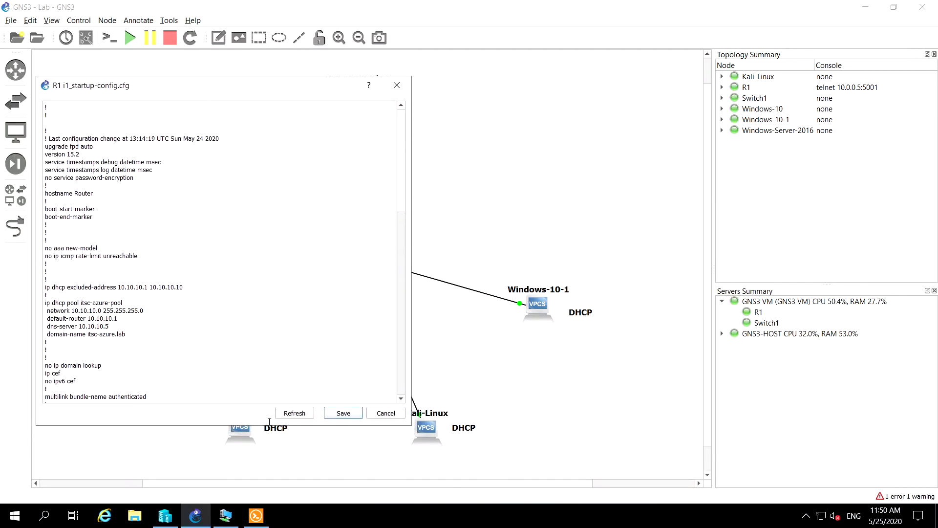
left_click(256, 515)
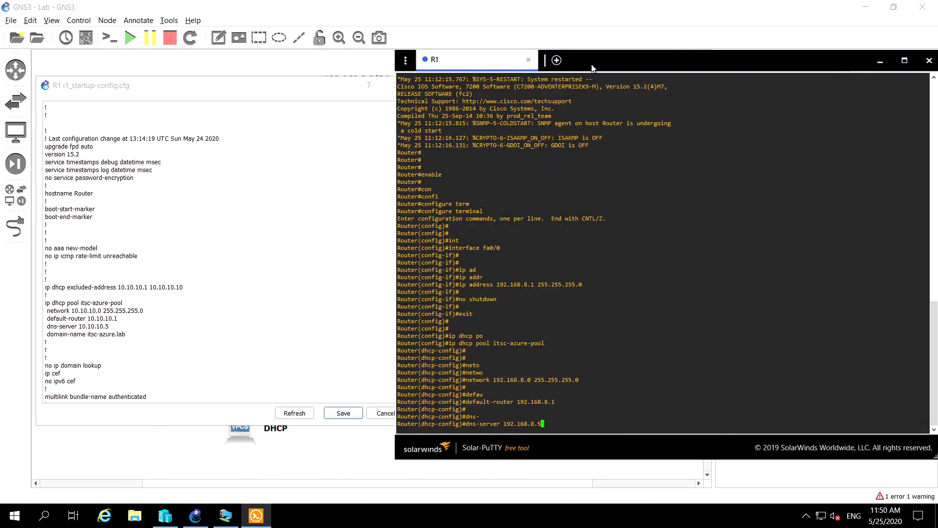
left_click_drag(585, 64, 420, 65)
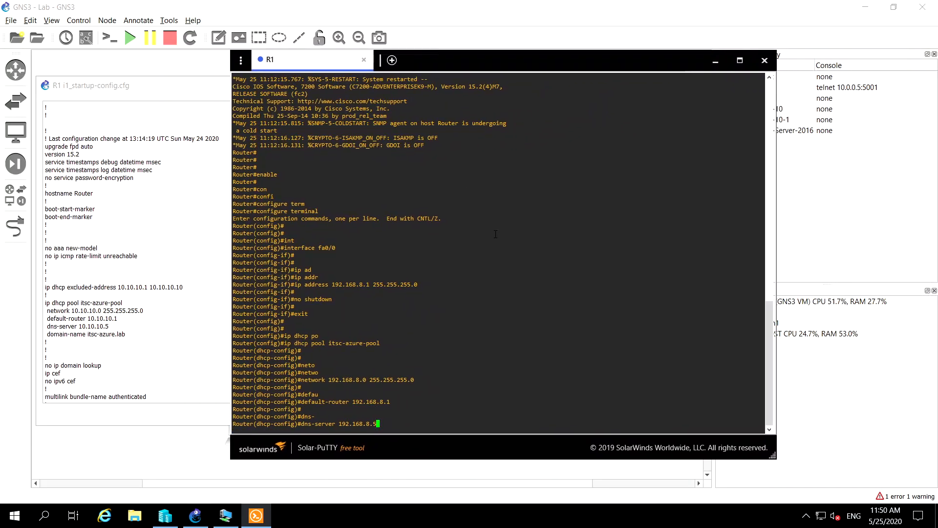
key("Return")
key("Return")
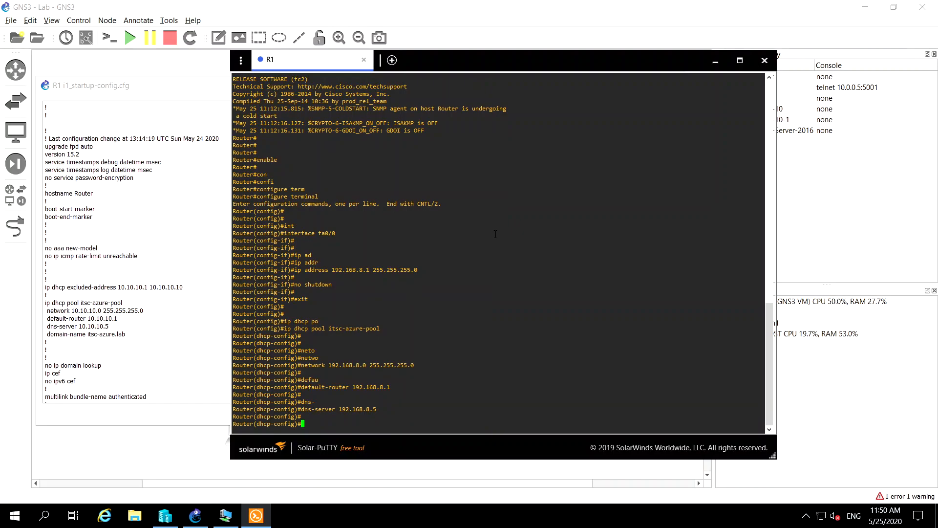
type("domain-")
Set the DHCP pool's domain name to itsc-azure.lab
key("Tab")
type("itsc")
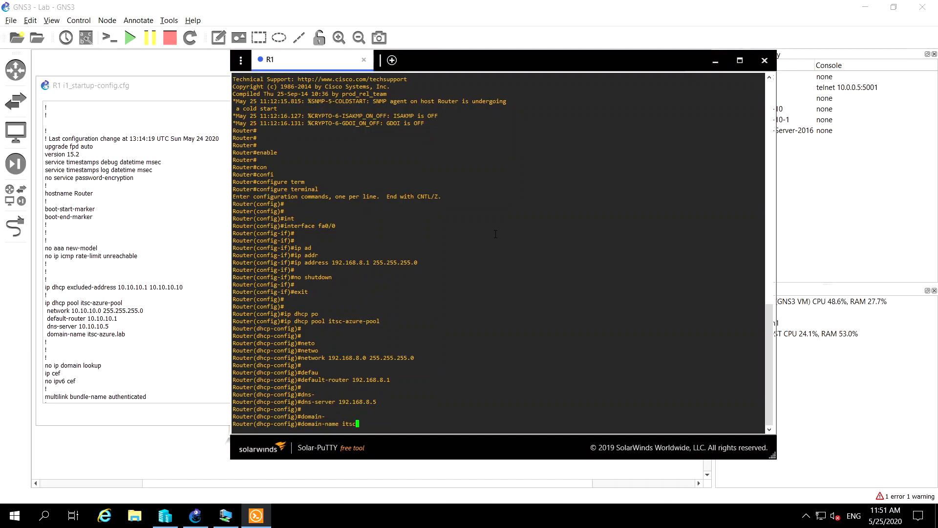
type("-azure.lab")
key("Return")
key("Return")
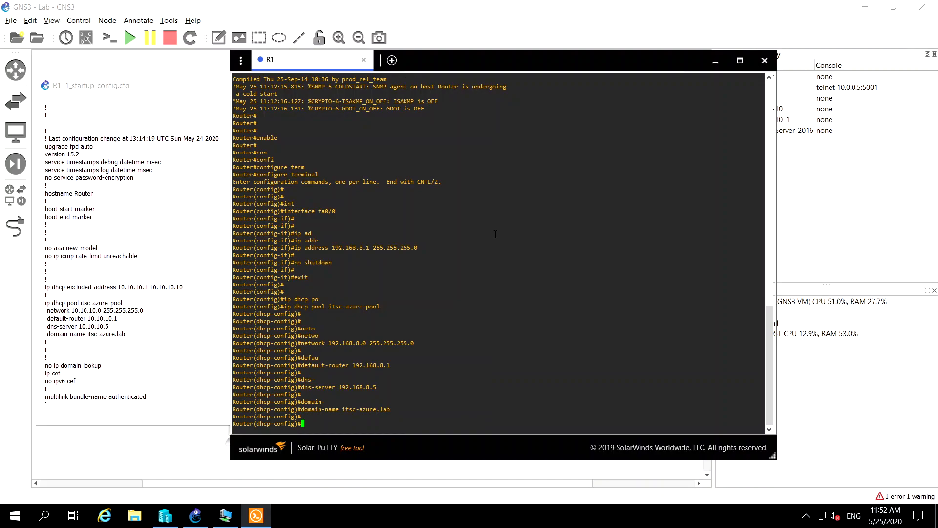
Exit DHCP pool configuration to return to global configuration mode on R1
type("exit")
key("Return")
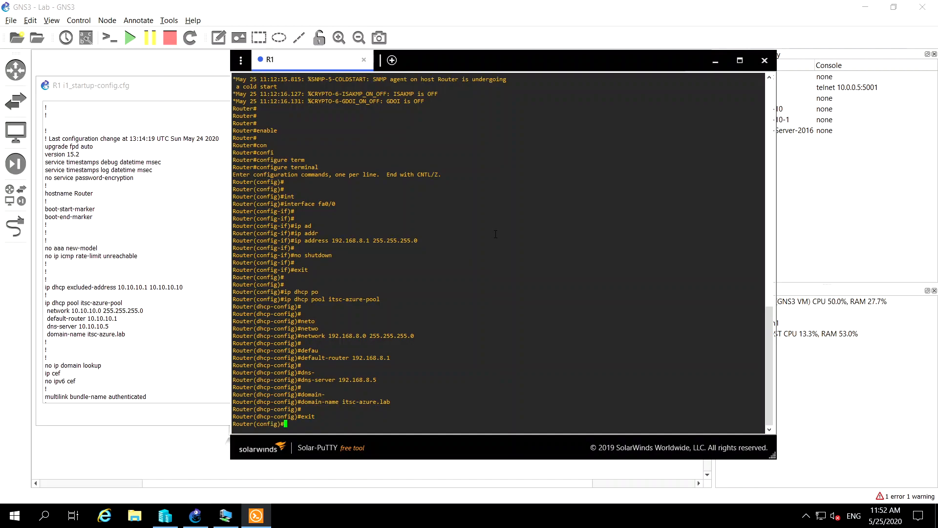
key("Return")
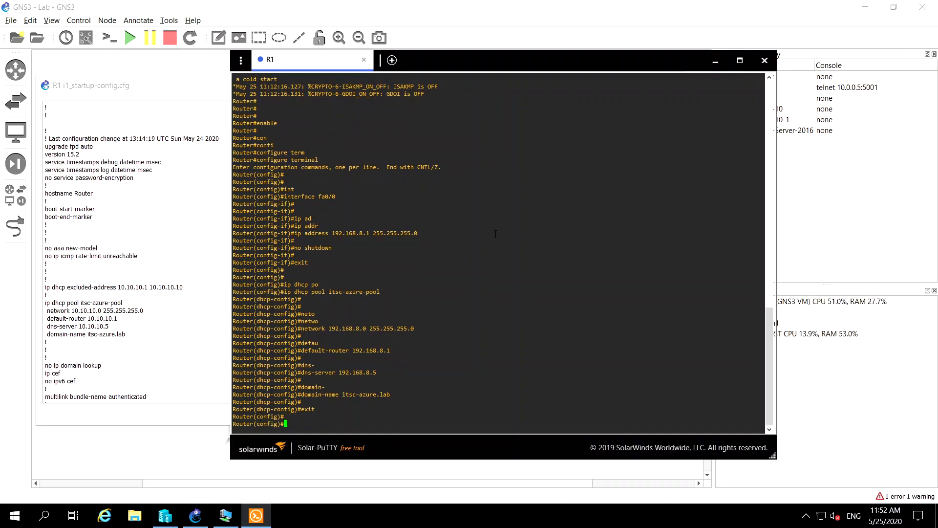
Exclude addresses 192.168.8.1 through 192.168.8.10 from DHCP assignment with ip dhcp excluded-address
type("ip dhcp-e")
key("Tab")
type("xc")
key("Tab")
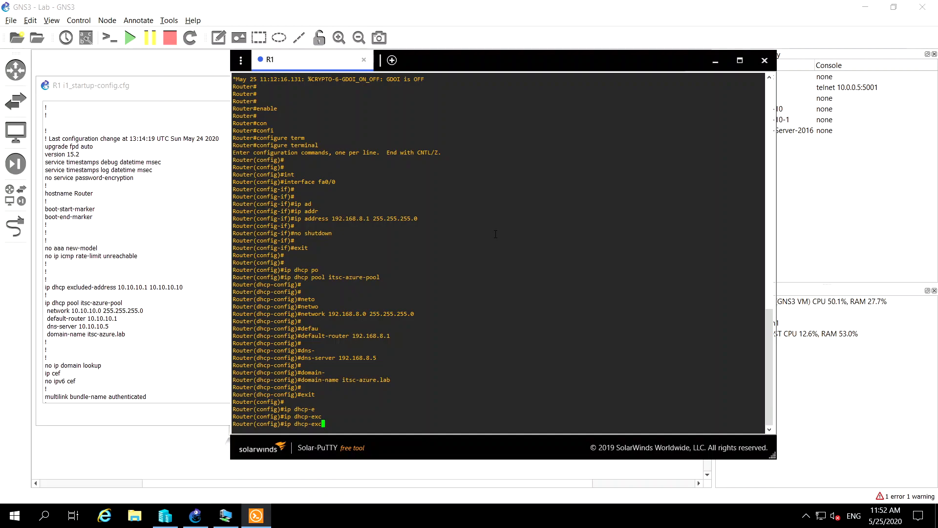
type("lud")
key("Tab")
type("ed")
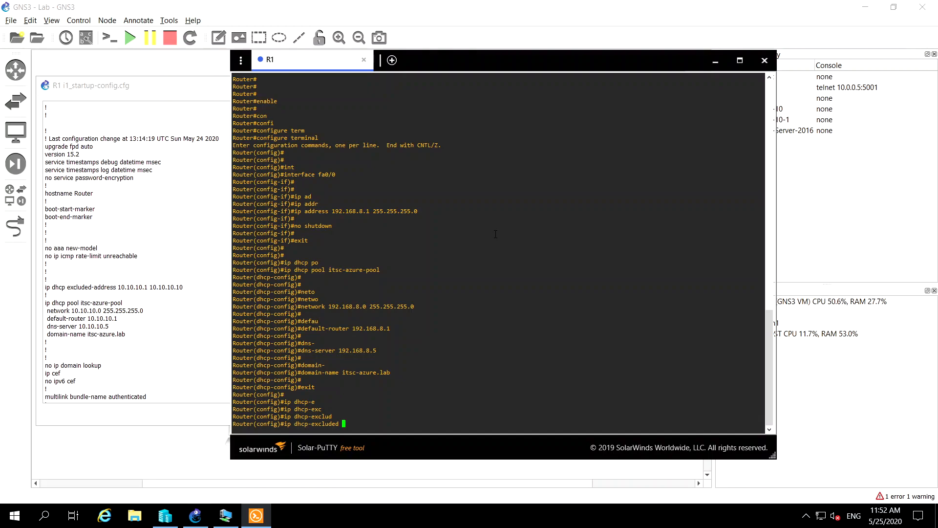
key("Left")
key("Left")
key("Left")
key("Left")
key("Left")
key("Left")
key("Left")
key("Left")
key("Left")
key("BackSpace")
key("Right")
key("Right")
key("Right")
key("Right")
key("Right")
key("Right")
key("Right")
key("Right")
key("Tab")
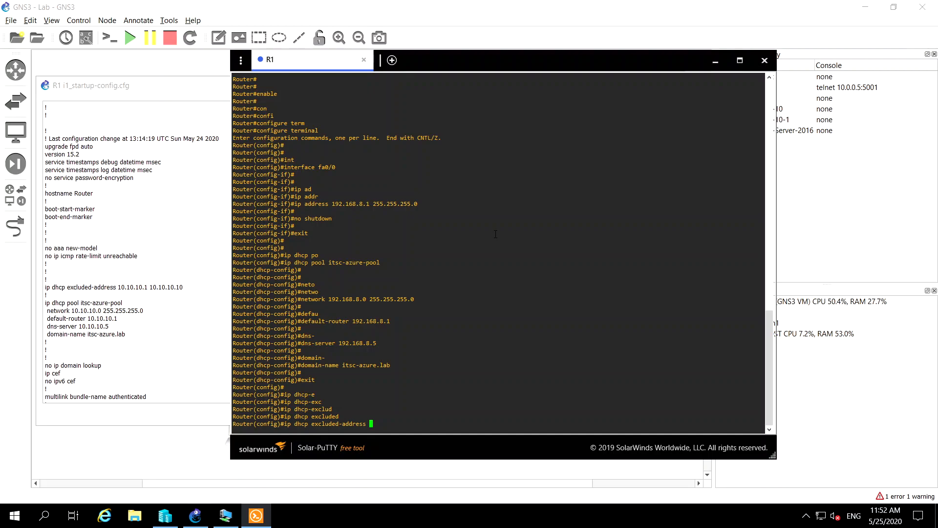
type("192.168")
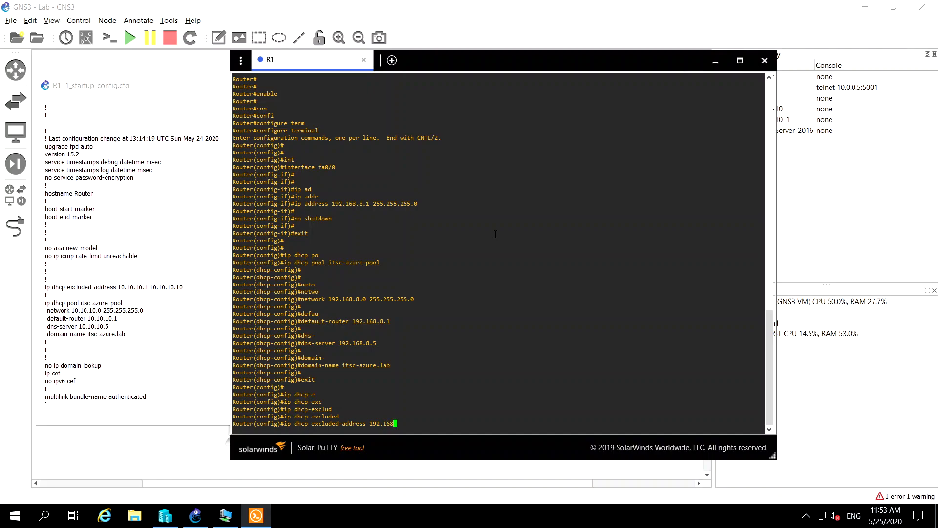
type(".8.1 192.168.8")
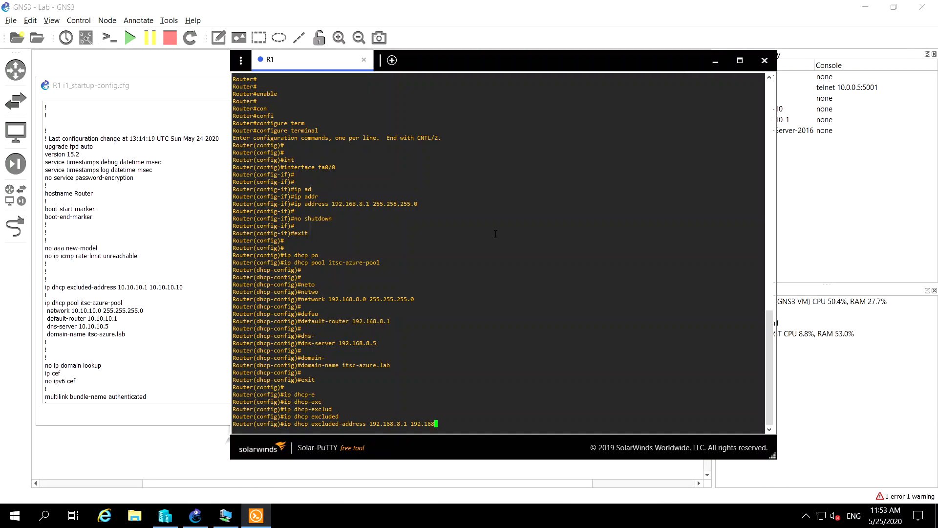
type(".10")
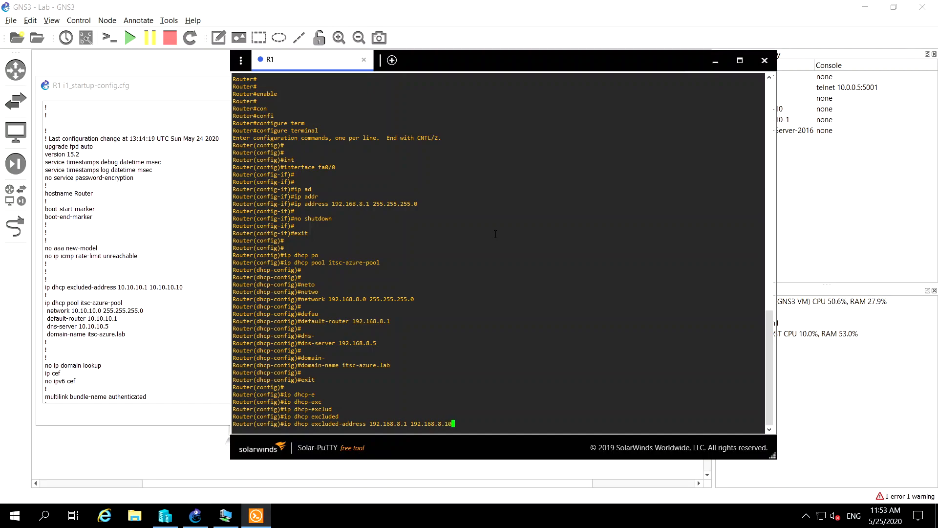
key("Return")
Exit global configuration mode to return to R1's privileged EXEC prompt
key("Return")
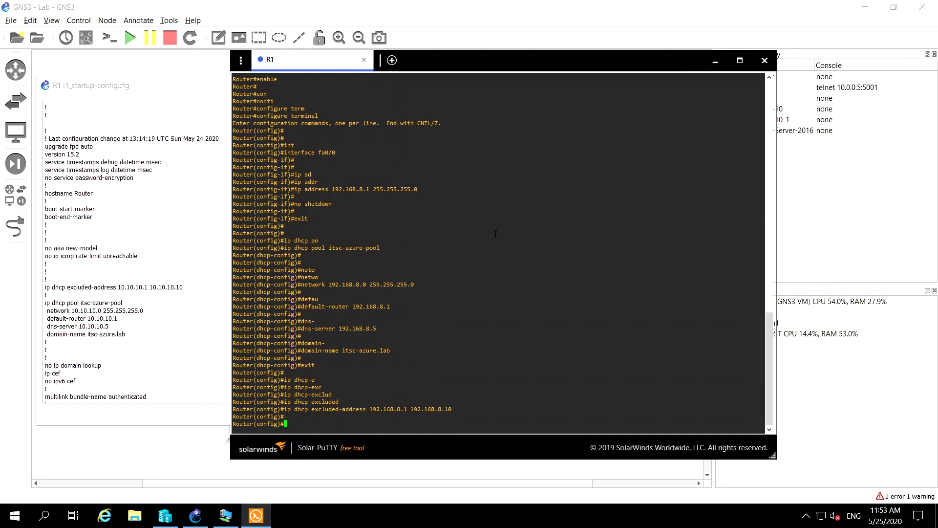
type("exit")
key("Return")
key("Return")
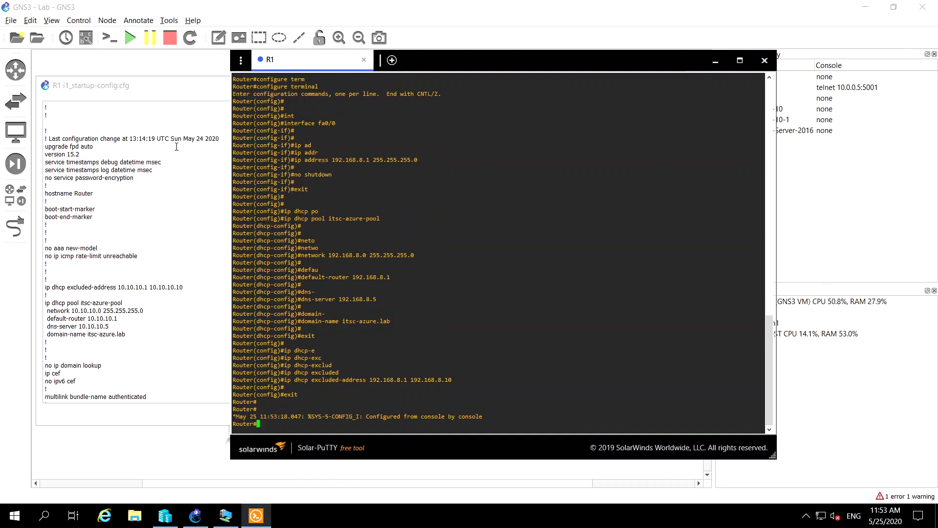
Review R1's saved startup configuration for the interface, line con, aux and vty settings, and the local username entry
left_click(142, 232)
scroll(142, 233, "down", 6)
scroll(142, 233, "down", 10)
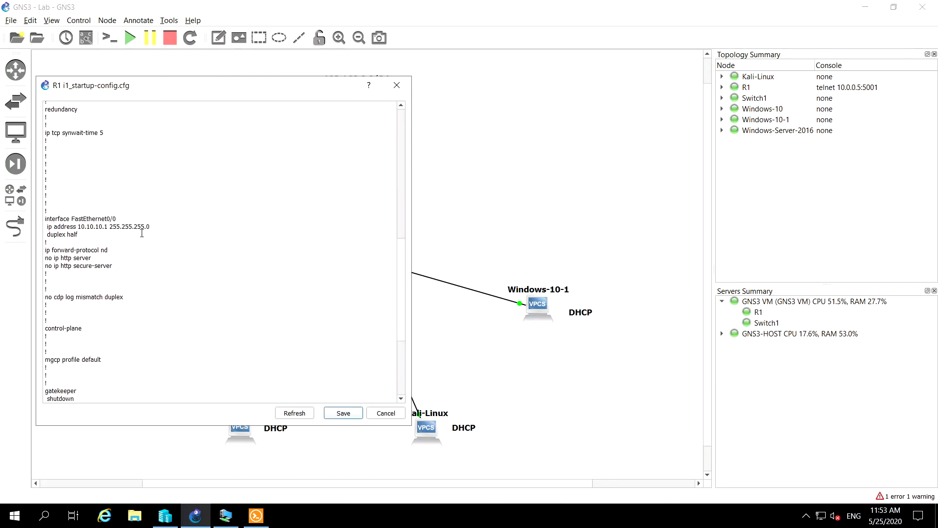
scroll(142, 233, "down", 5)
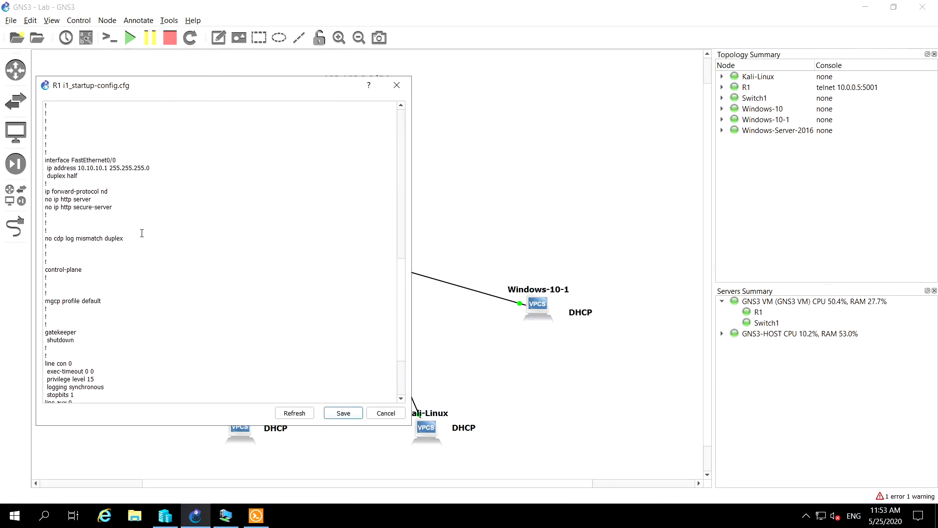
scroll(142, 233, "down", 2)
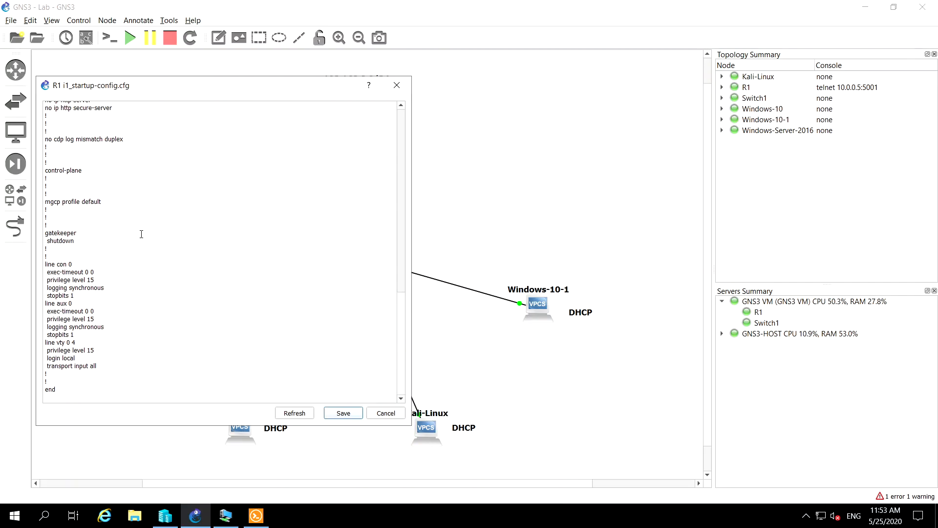
scroll(141, 234, "up", 15)
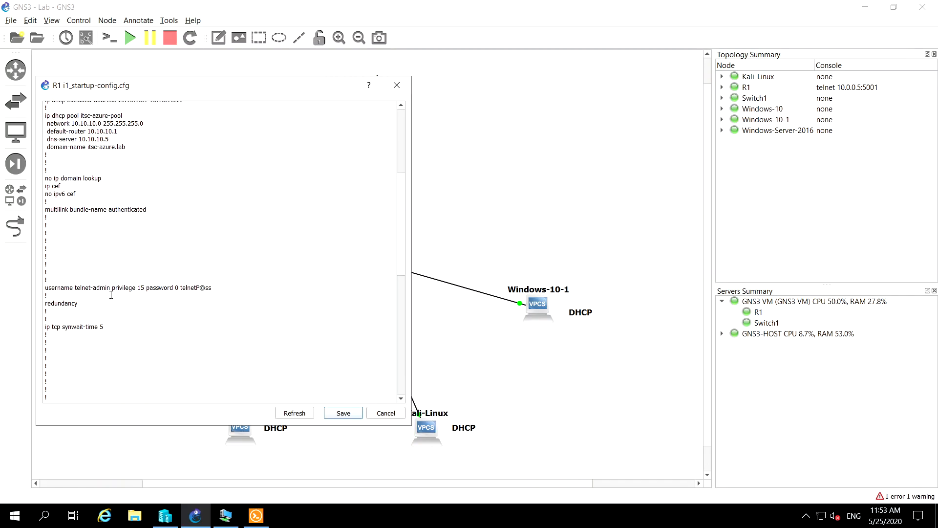
Return to R1's console session and enter global configuration mode with configure terminal
left_click(261, 513)
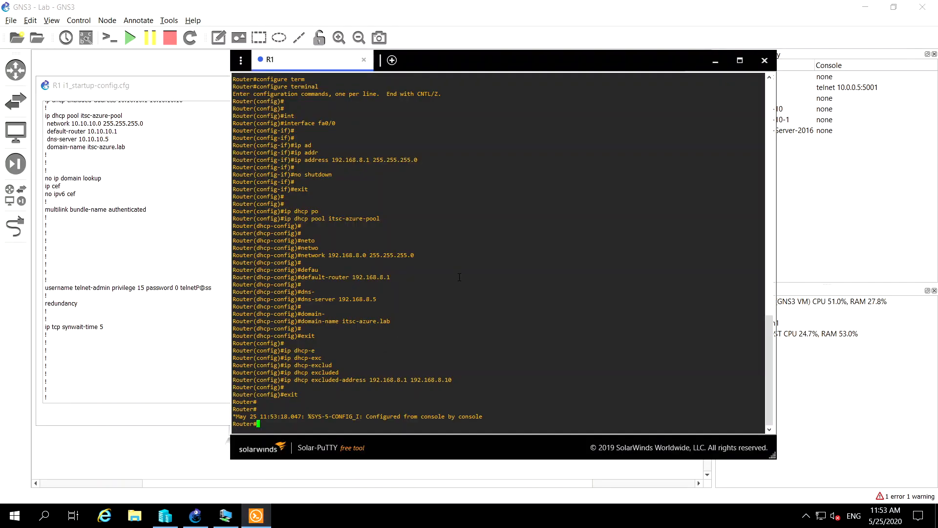
key("Return")
key("Return")
key("Return")
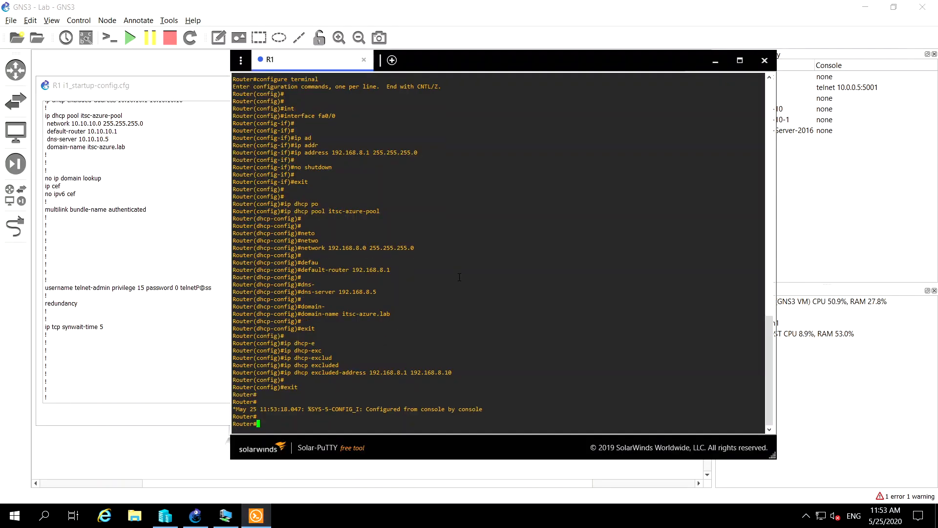
type("config")
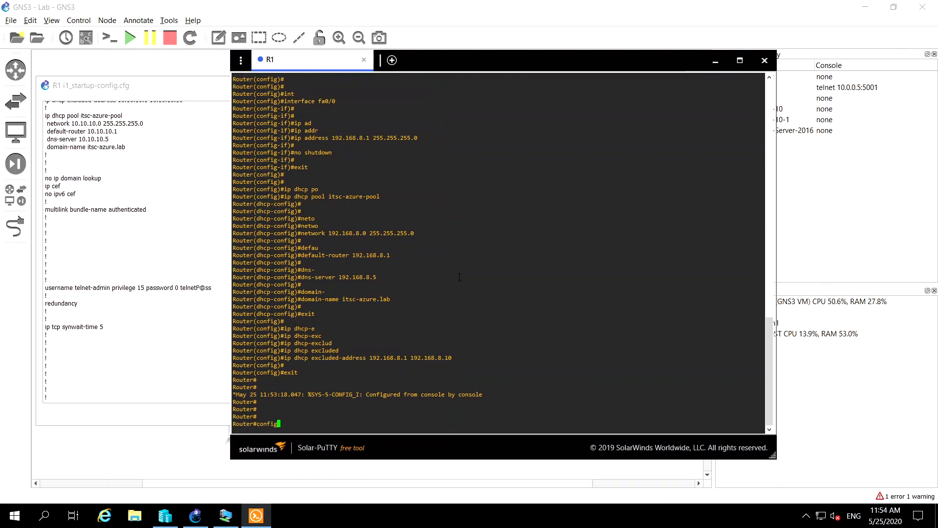
key("Tab")
type("term")
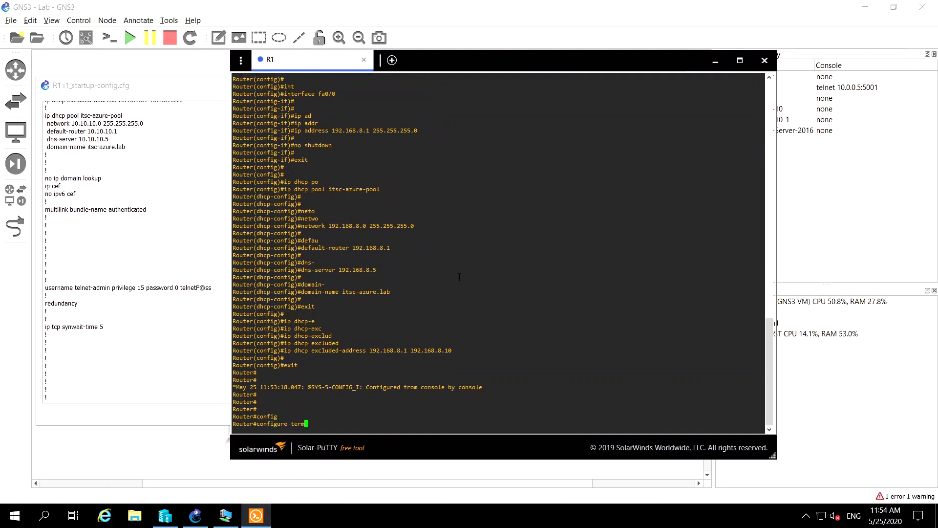
key("Tab")
key("Return")
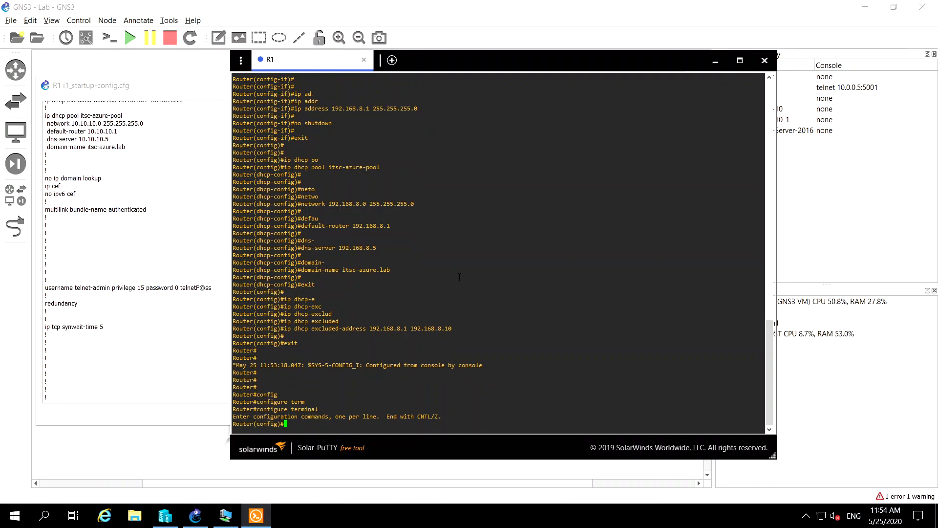
key("Return")
key("Return")
key("Return")
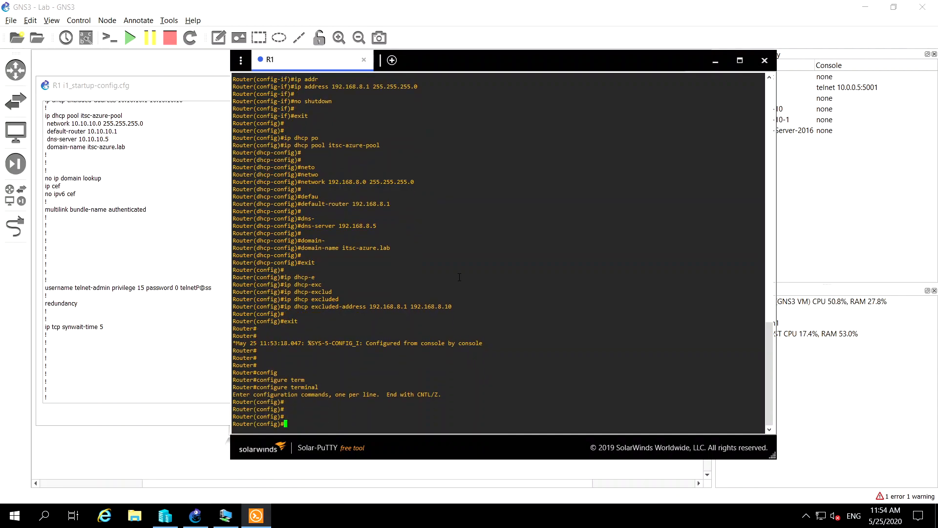
Define the local user telnet-admin with privilege level 15 and enter the account password in the username command
type("username tel")
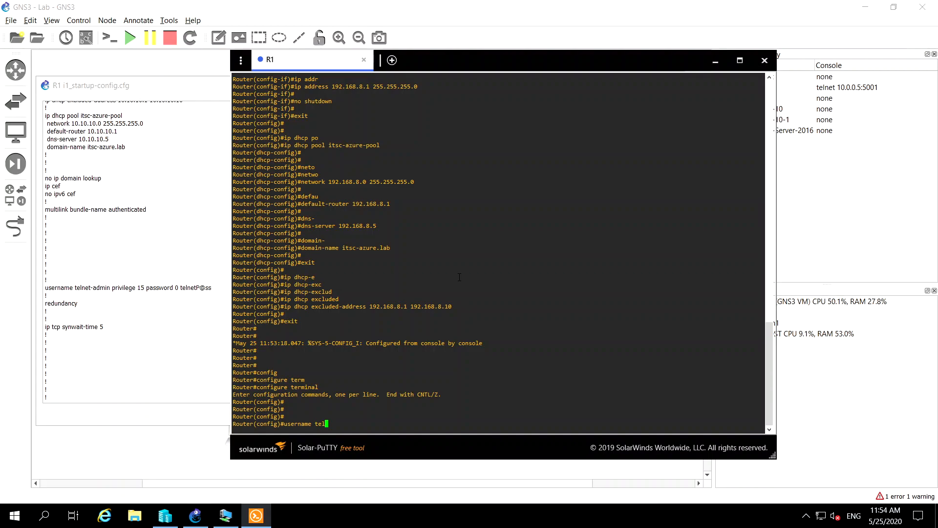
key("BackSpace")
key("BackSpace")
type("elnet-admin")
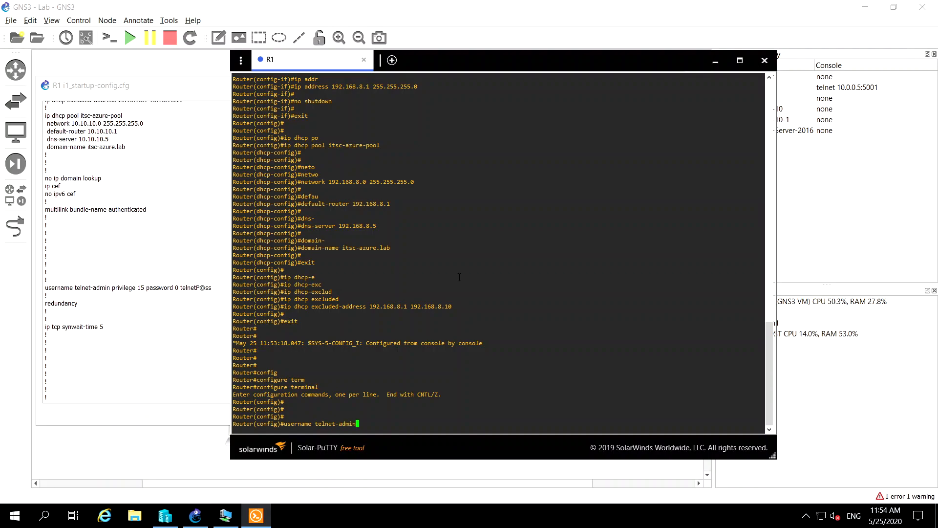
type(" pri")
key("Tab")
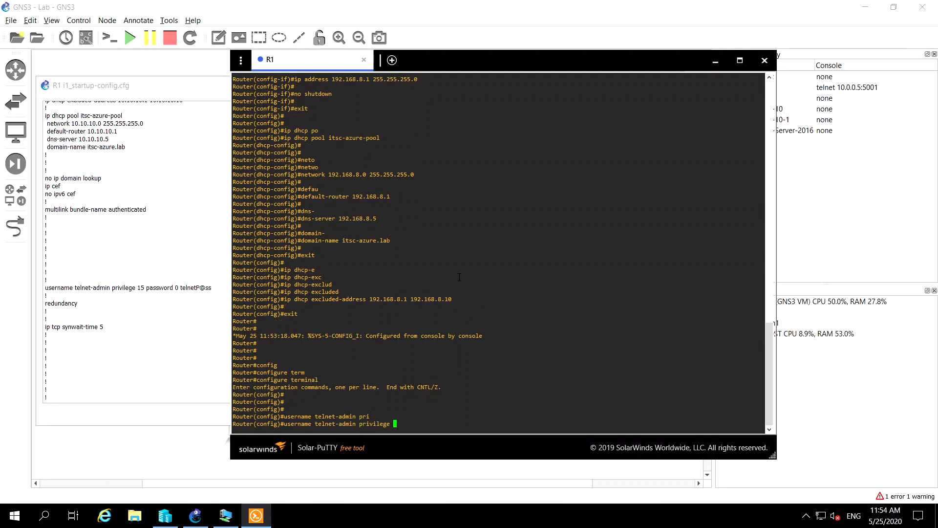
type("15 password ")
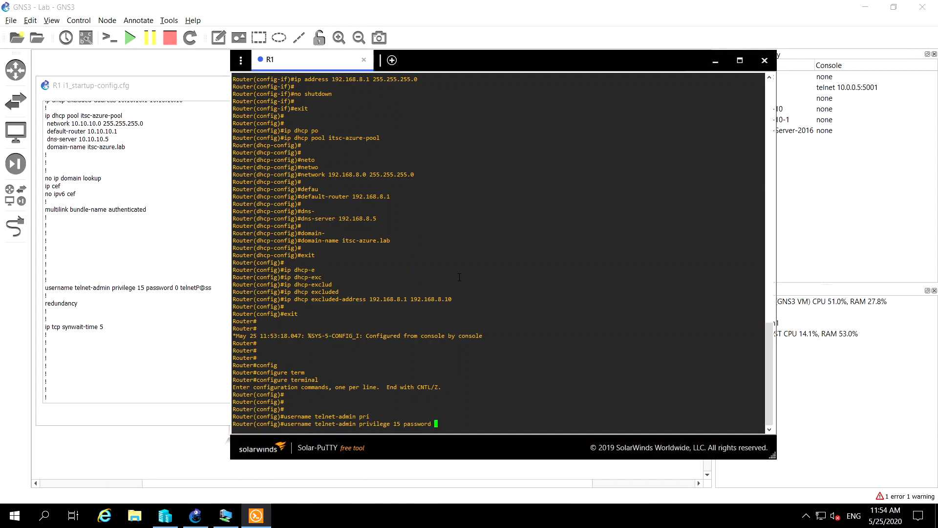
type("TelnetP@ss")
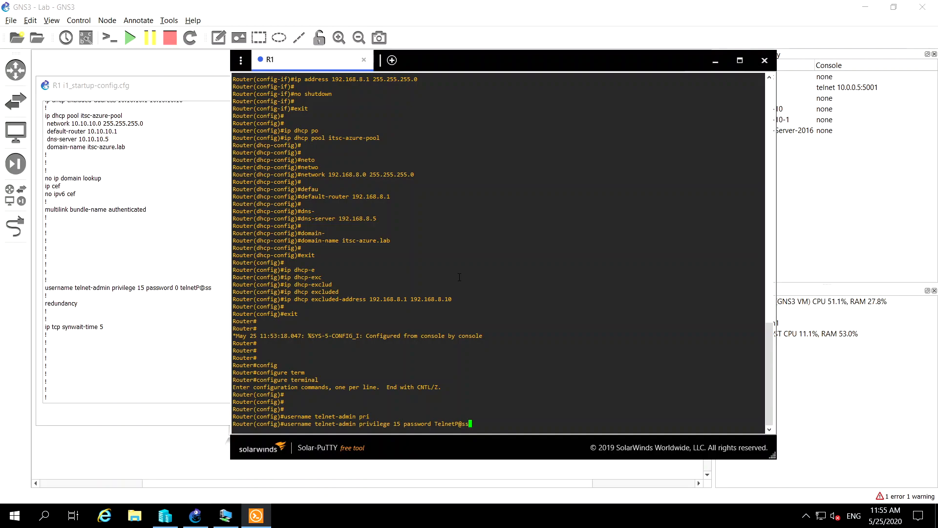
Submit the telnet-admin username command and enter line configuration mode with line vty 0 4
key("Return")
key("Return")
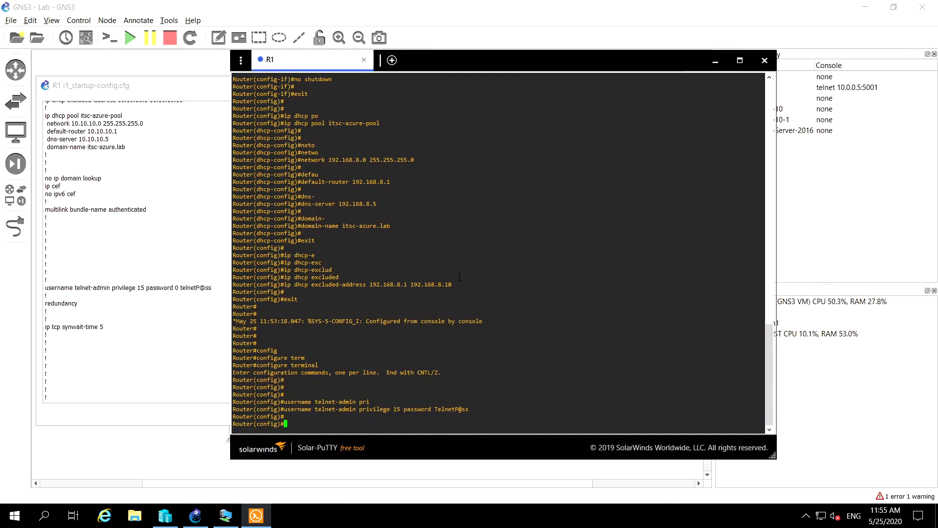
scroll(178, 246, "down", 6)
scroll(178, 245, "down", 9)
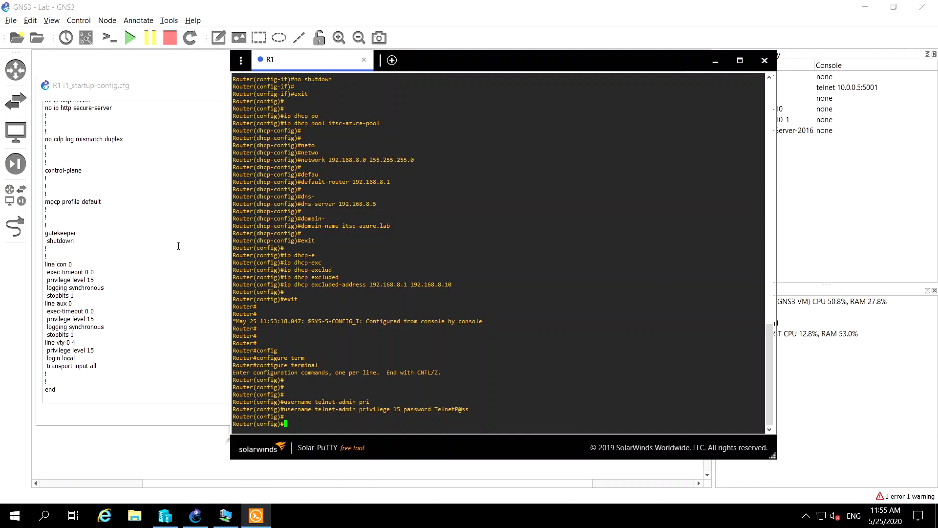
type("line vty 0 4")
key("Return")
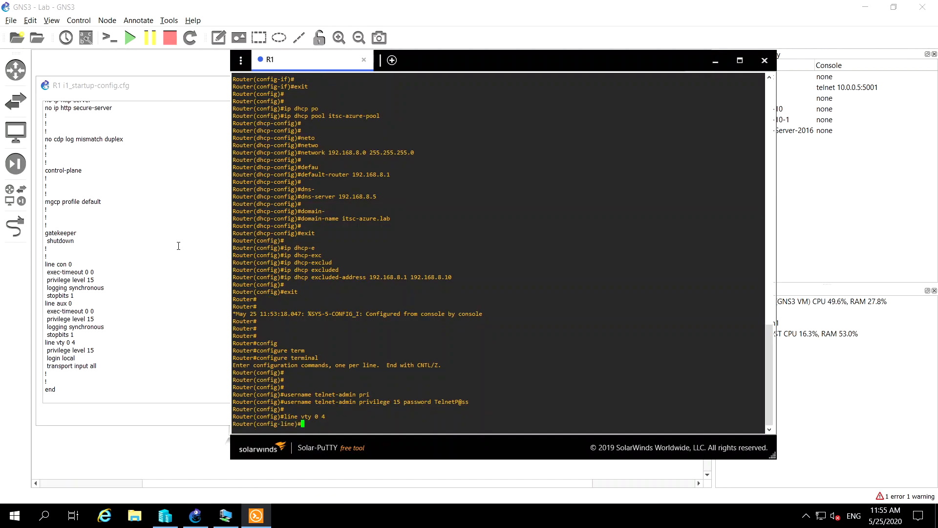
key("Return")
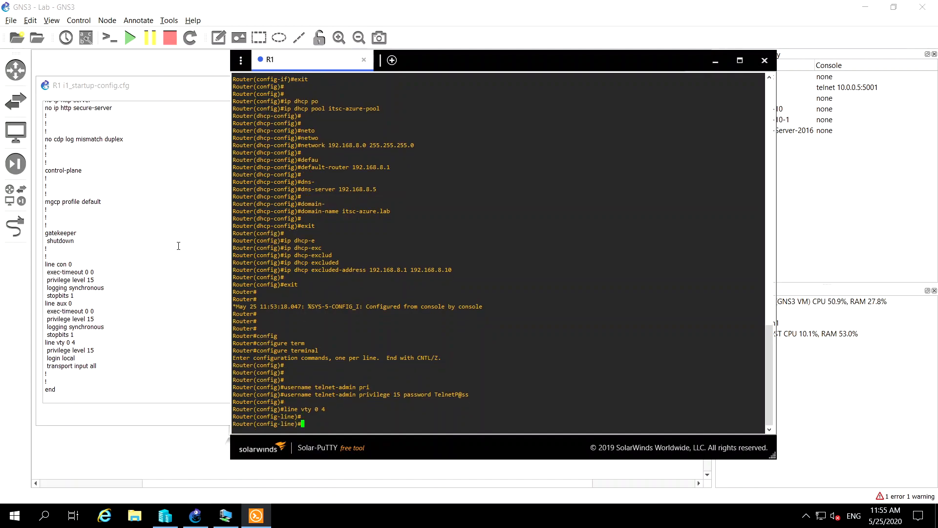
Make the vty lines authenticate against the local user database with login local
type("login local")
key("Return")
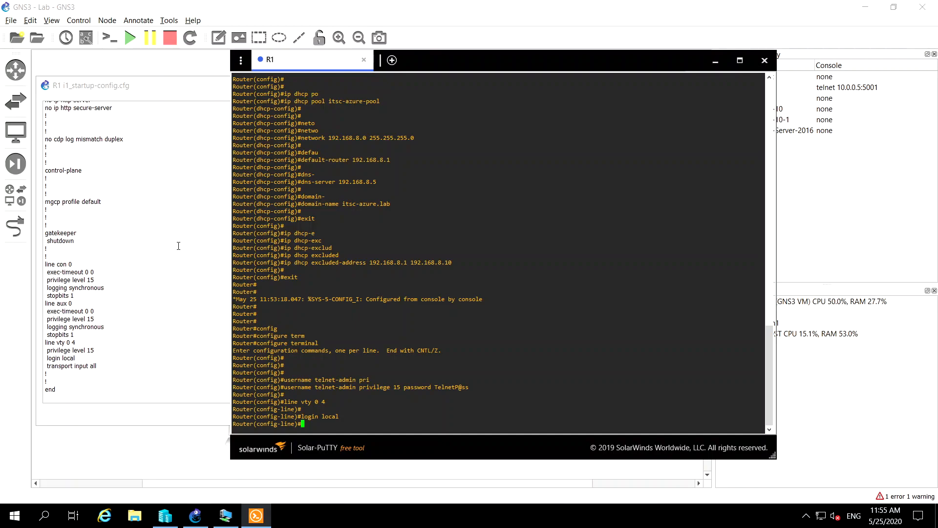
key("Return")
Set privilege level 15 on vty lines 0 to 4
type("pri")
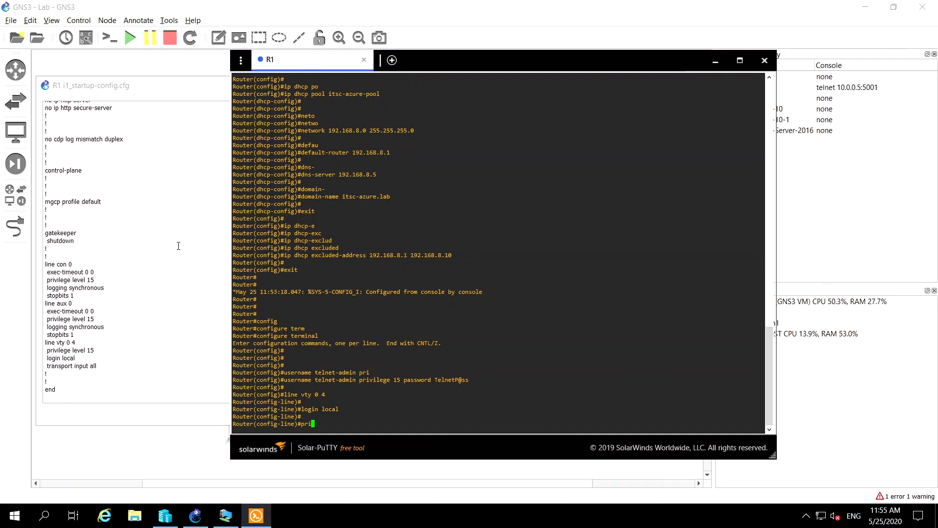
type("vilege level 15")
key("Return")
key("Return")
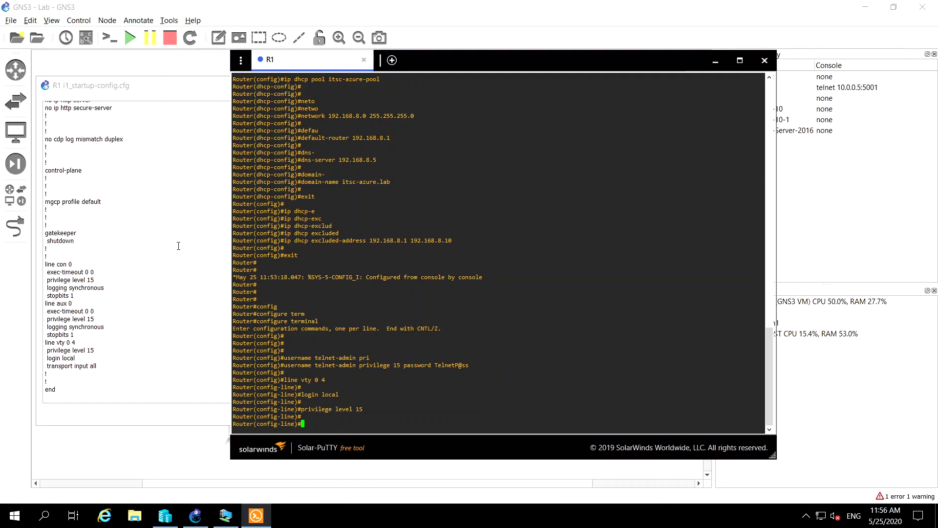
Leave line configuration with end to return to R1's privileged EXEC prompt
type("end")
key("Return")
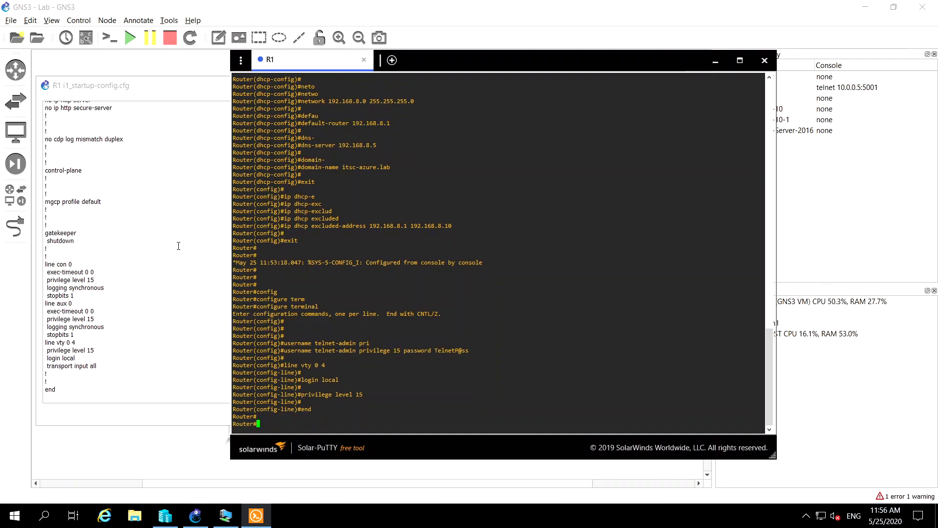
key("Return")
key("Return")
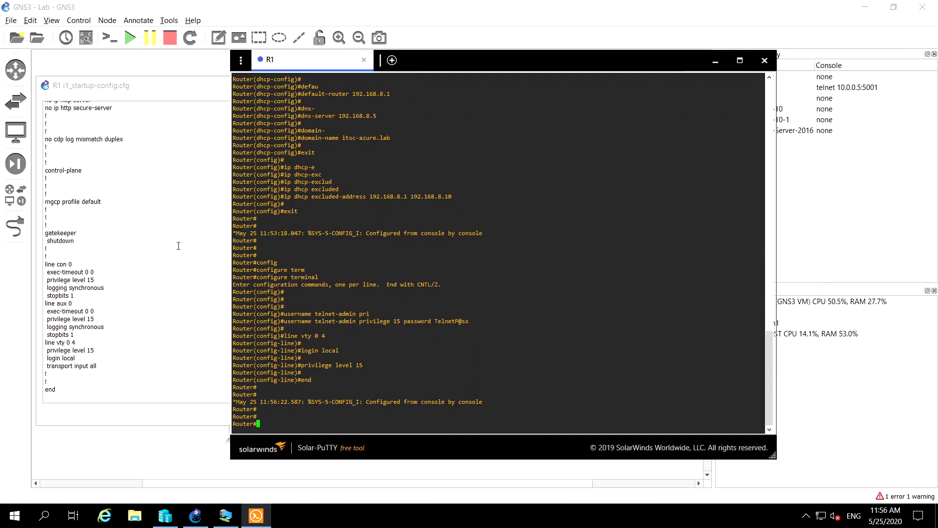
Save R1's configuration with copy running-config startup-config, accepting the default destination filename and overwriting the previous NVRAM configuration
type("copy run")
key("Tab")
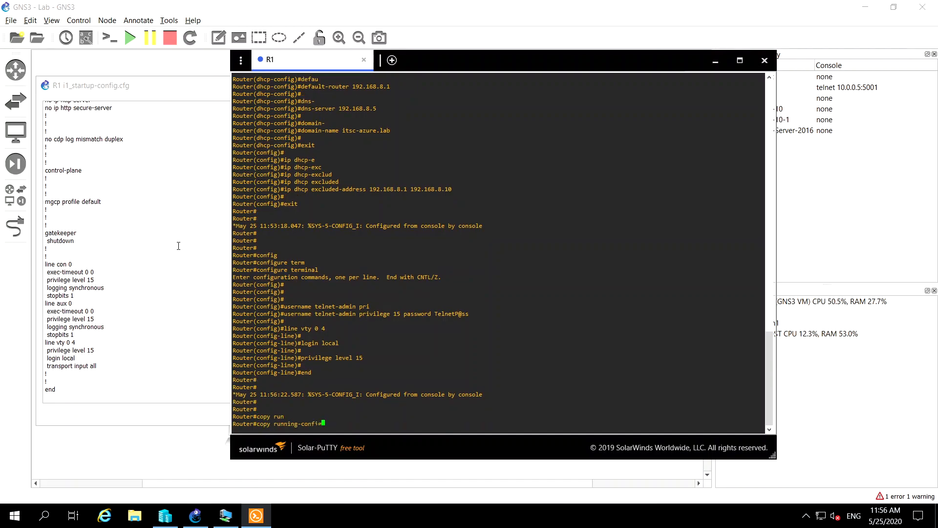
type("st")
key("Tab")
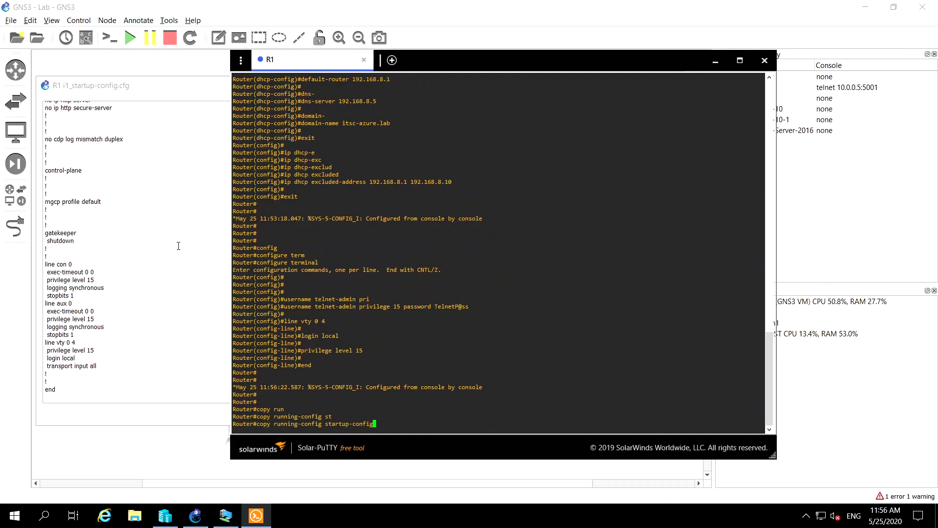
key("Return")
key("Return")
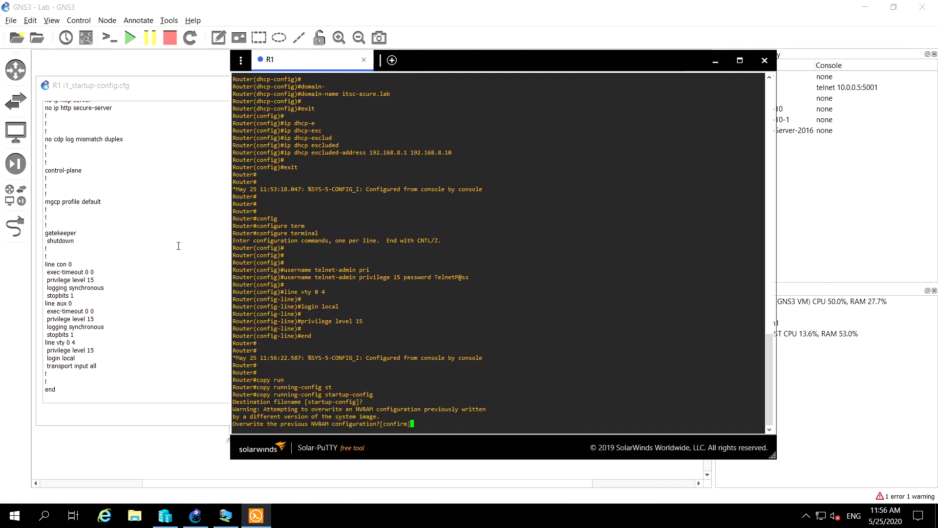
key("Return")
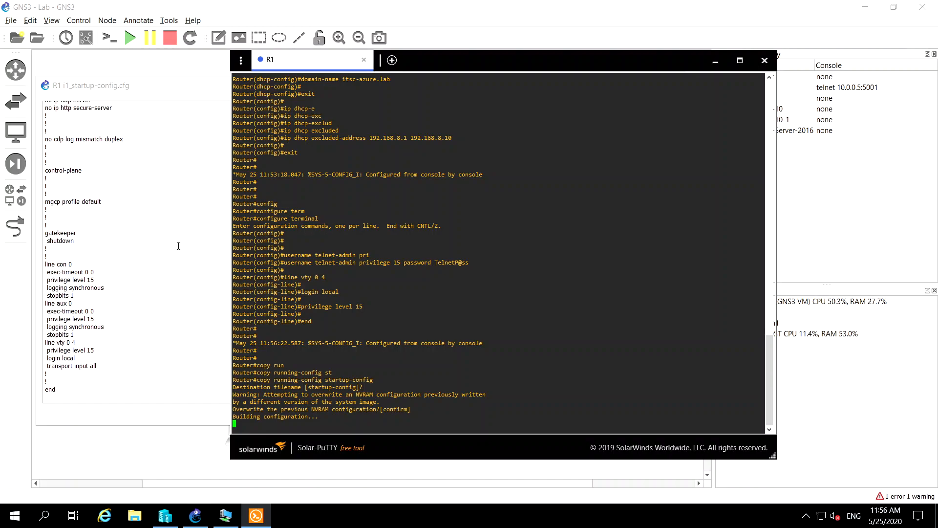
key("Return")
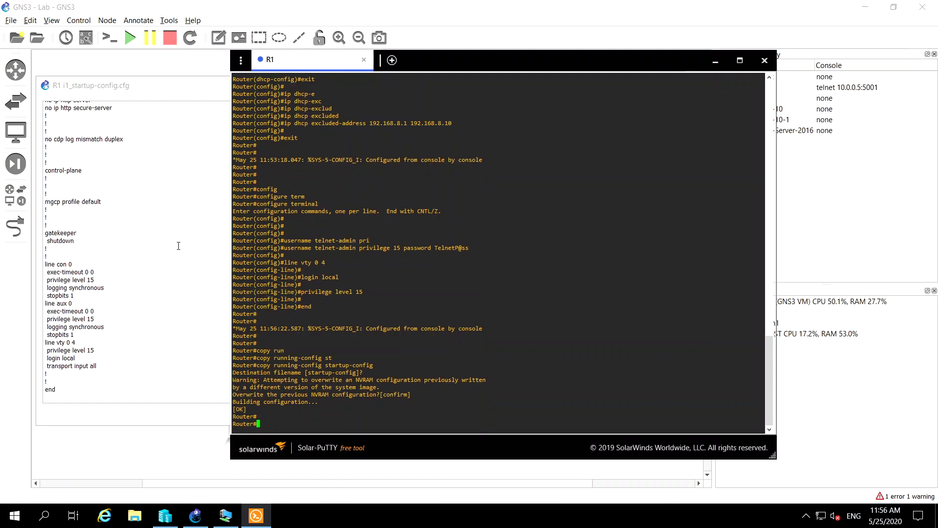
Exit R1's console session and close both its console window and the open startup-config window
type("exit")
key("Return")
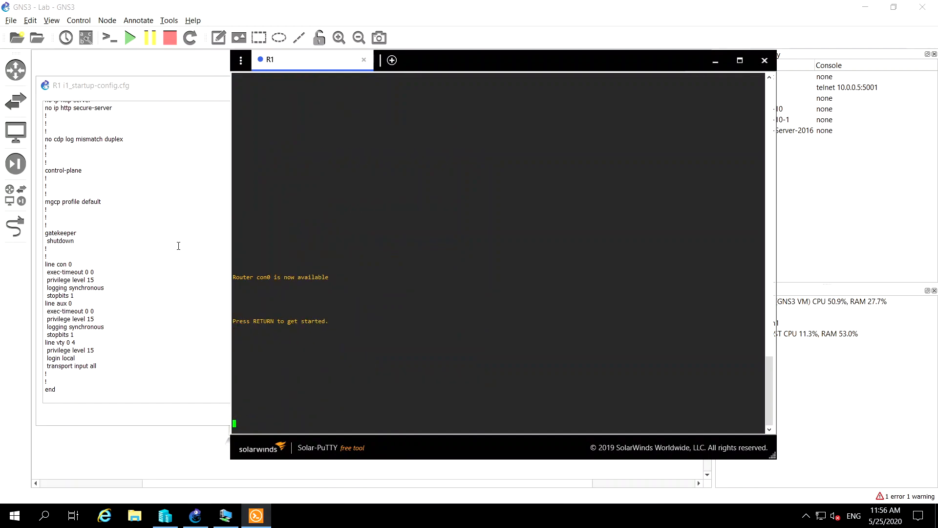
key("Return")
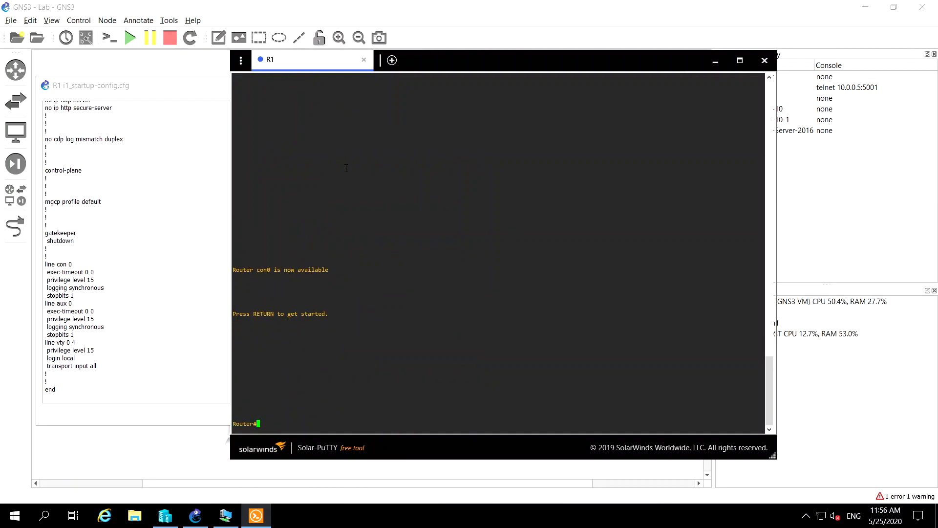
left_click(764, 60)
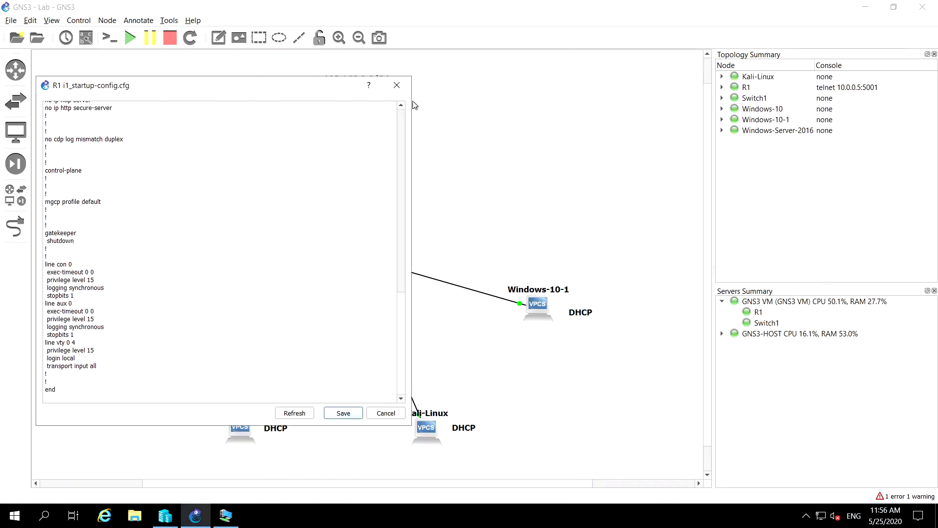
left_click(396, 86)
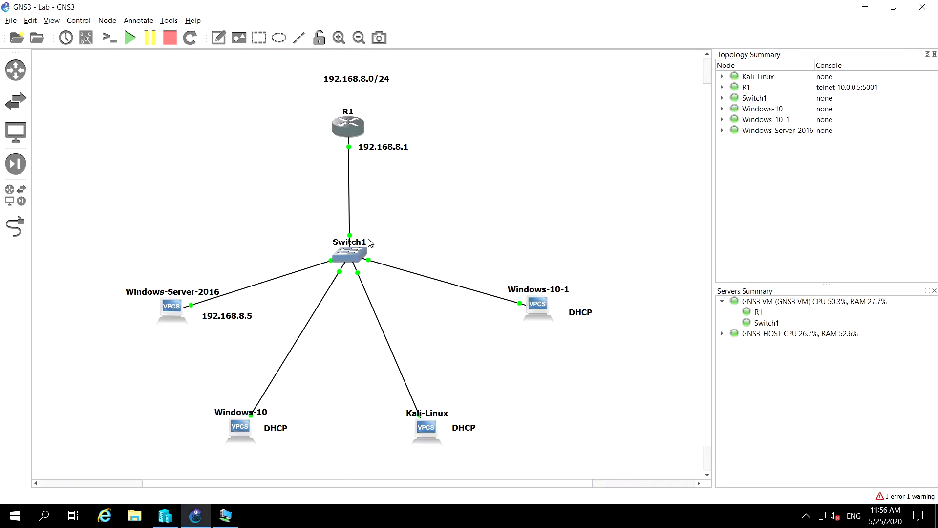
Open R1's i1_startup-config.cfg and examine the DHCP exclusions and pool, the local username entry, FastEthernet0/0 and the line settings
right_click(351, 123)
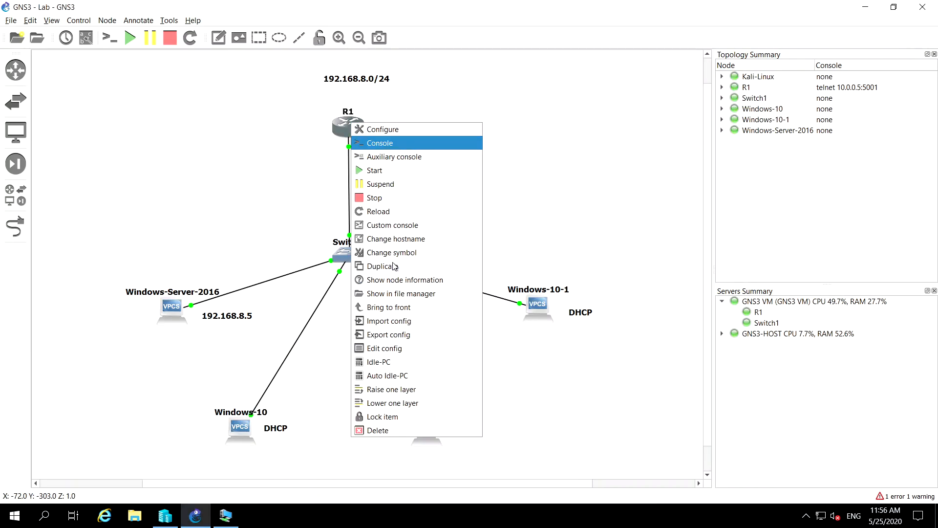
left_click(385, 348)
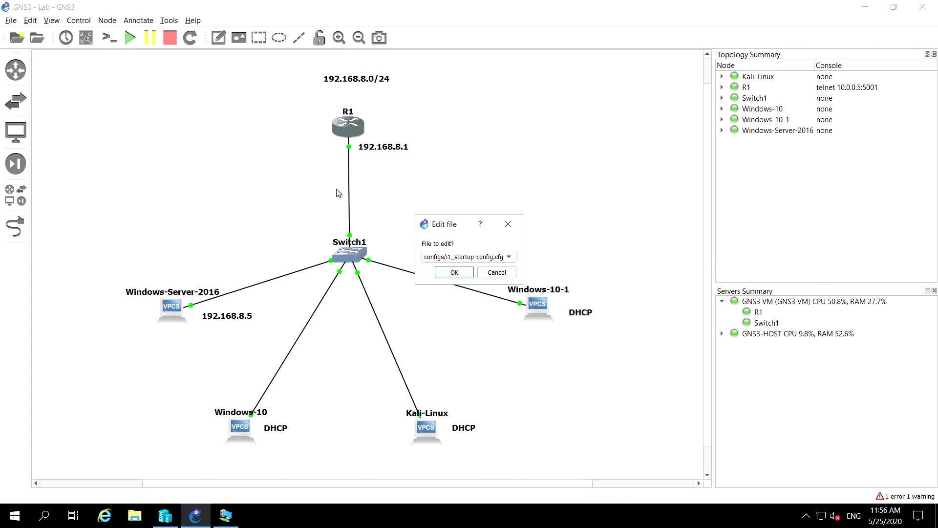
left_click(454, 274)
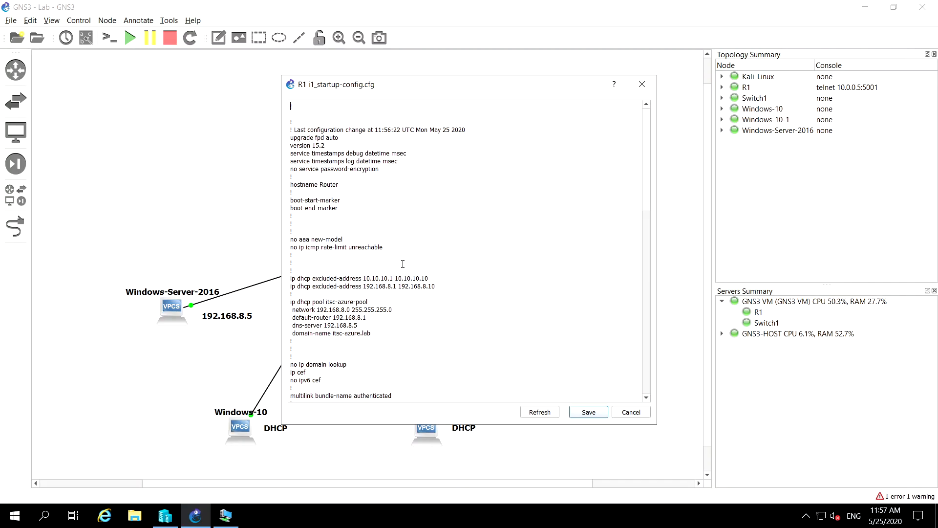
scroll(403, 264, "down", 1)
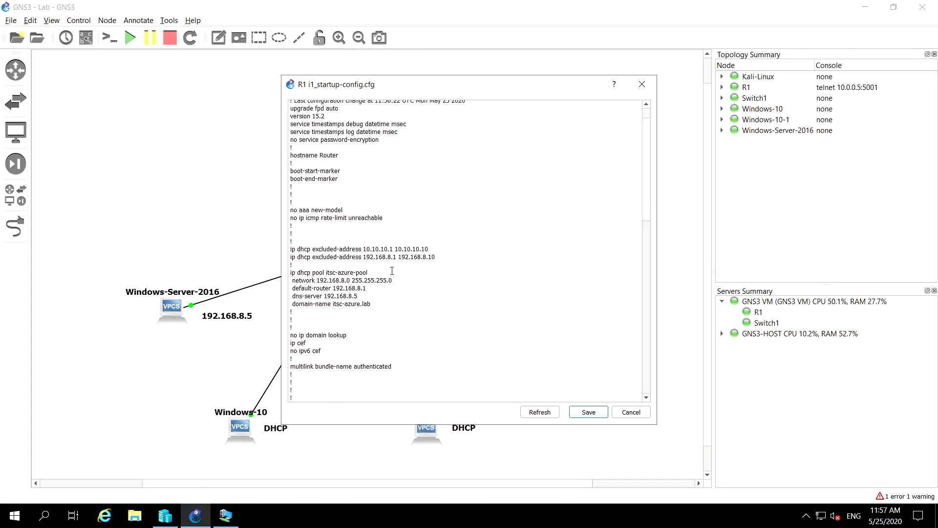
left_click_drag(429, 250, 289, 251)
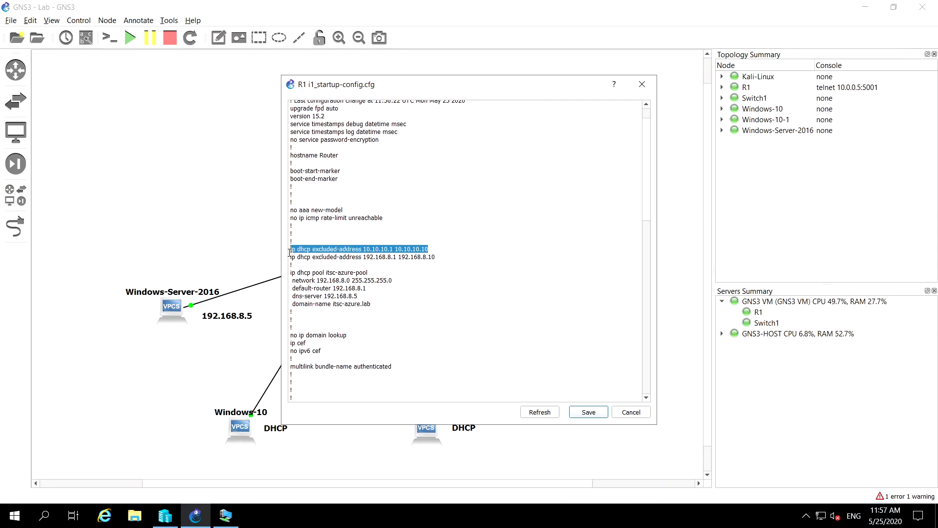
scroll(394, 292, "down", 1)
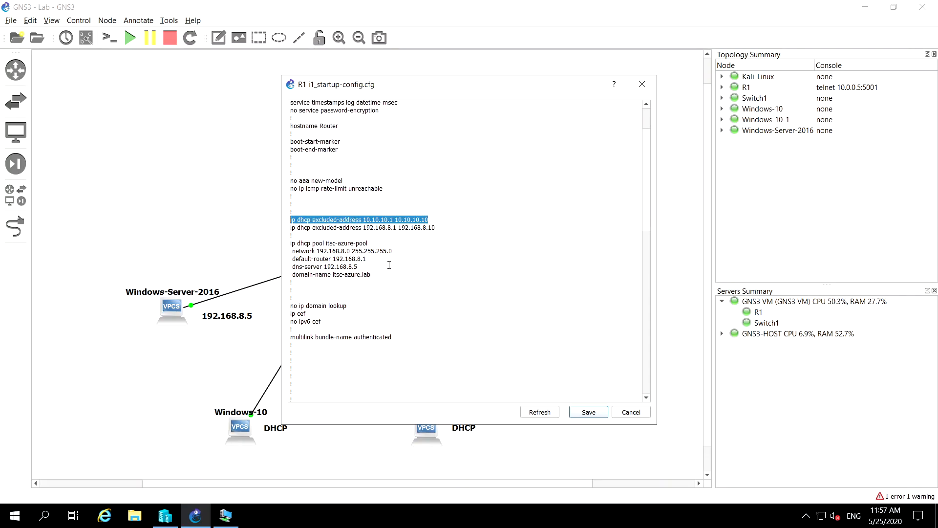
left_click_drag(433, 228, 300, 231)
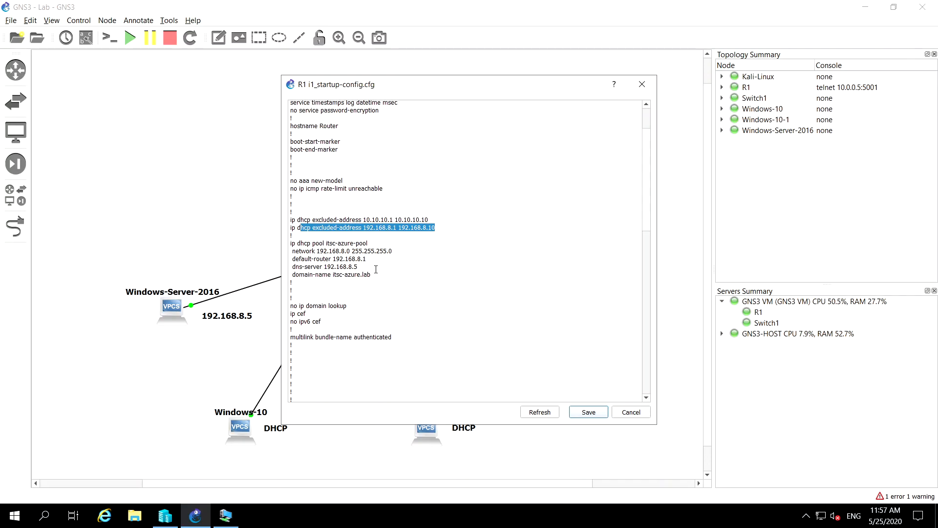
scroll(371, 281, "down", 5)
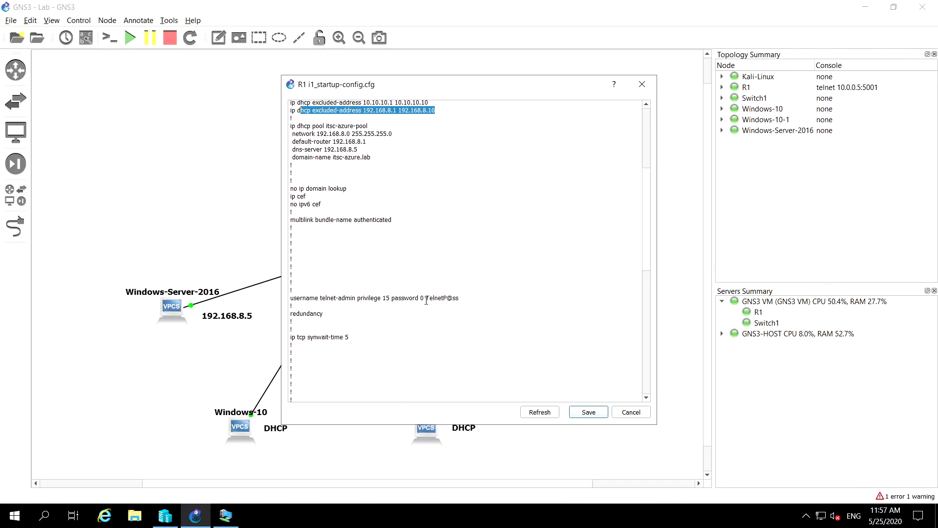
scroll(360, 305, "down", 5)
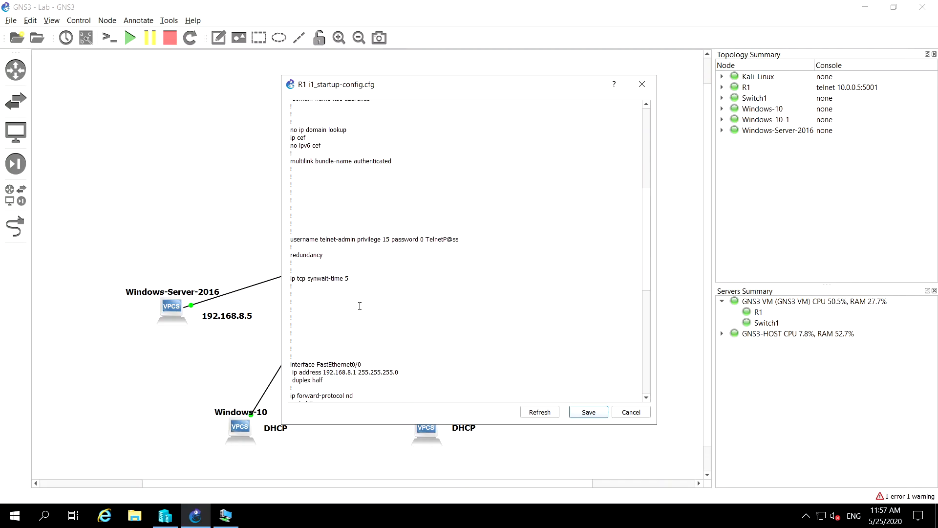
scroll(359, 306, "down", 1)
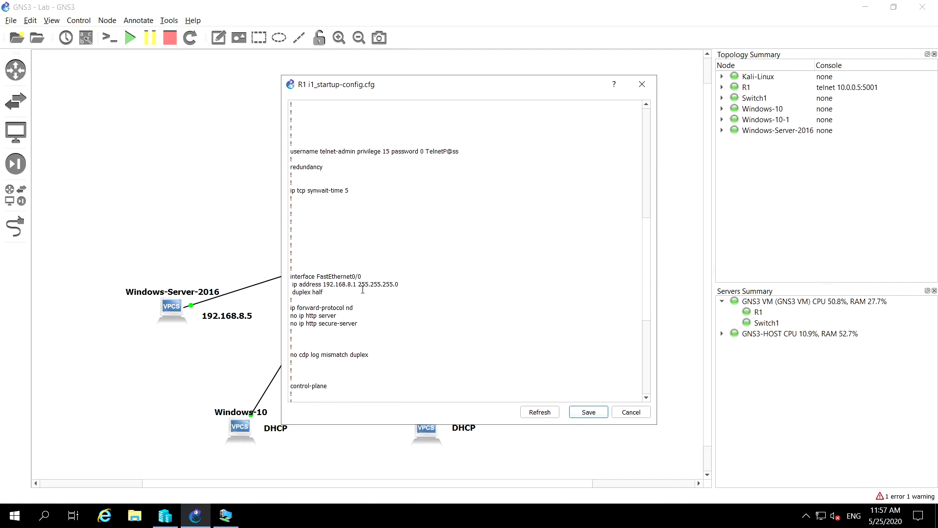
scroll(367, 300, "down", 7)
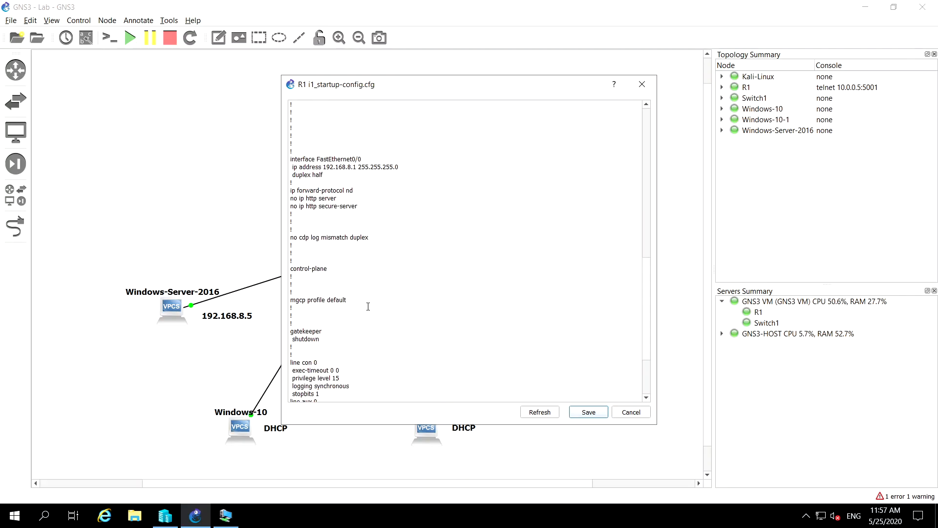
scroll(367, 306, "down", 2)
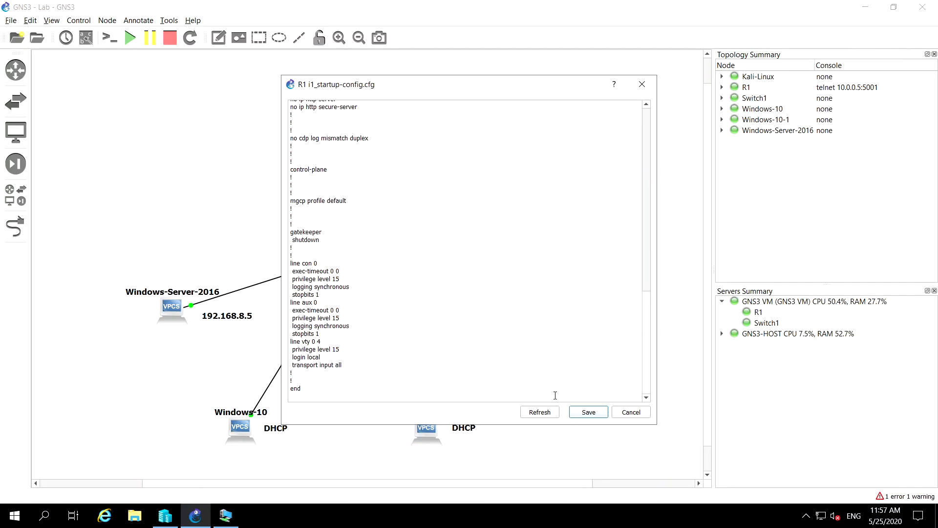
Refresh R1's startup config, delete the line ip dhcp excluded-address 10.10.10.1 10.10.10.10, and save the file
left_click(539, 412)
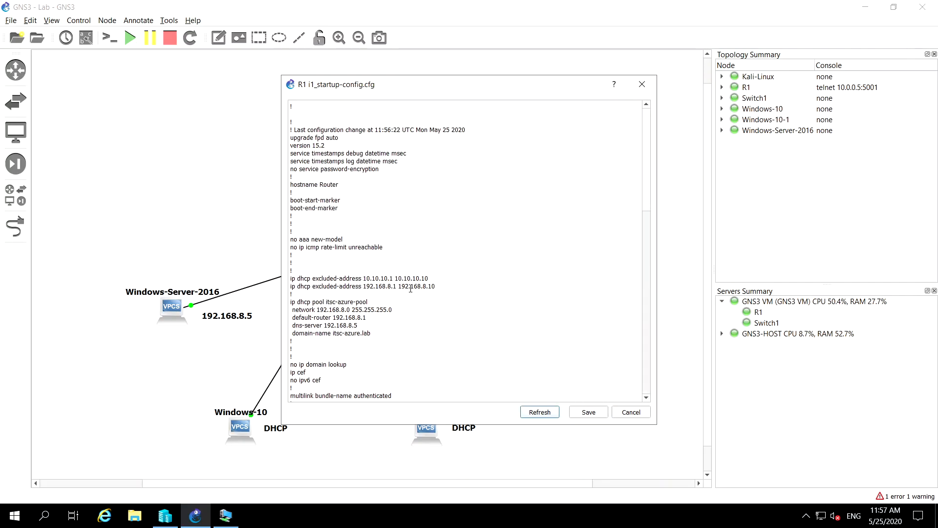
left_click_drag(437, 278, 439, 270)
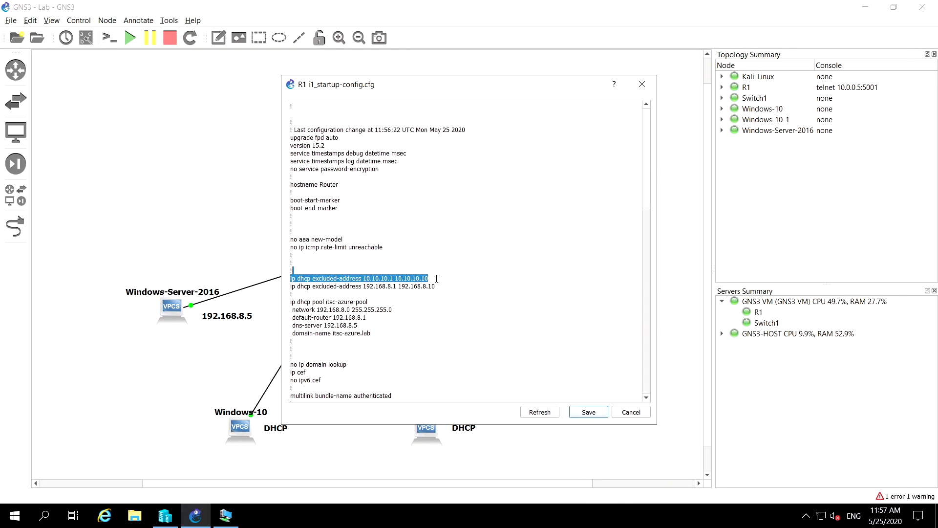
key("Delete")
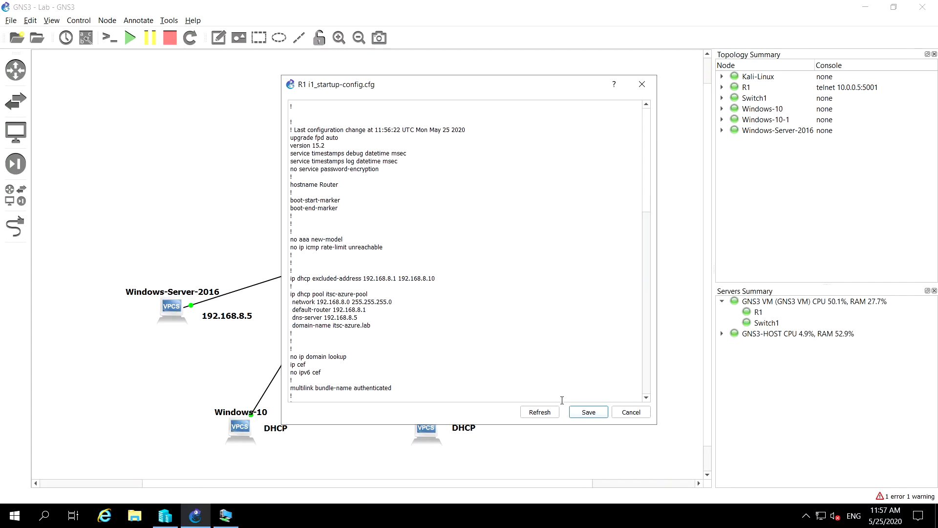
left_click(580, 416)
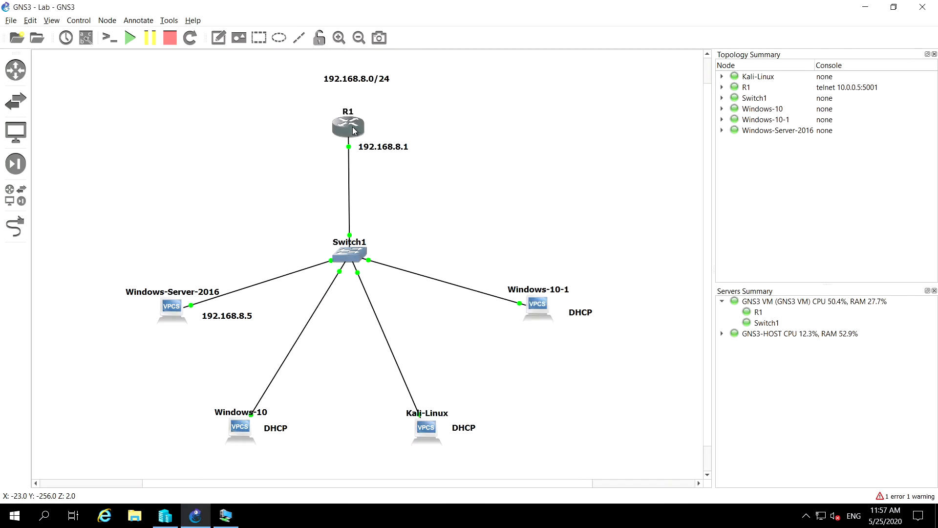
Reopen R1's startup config, refresh and save it, and reload the router
right_click(354, 129)
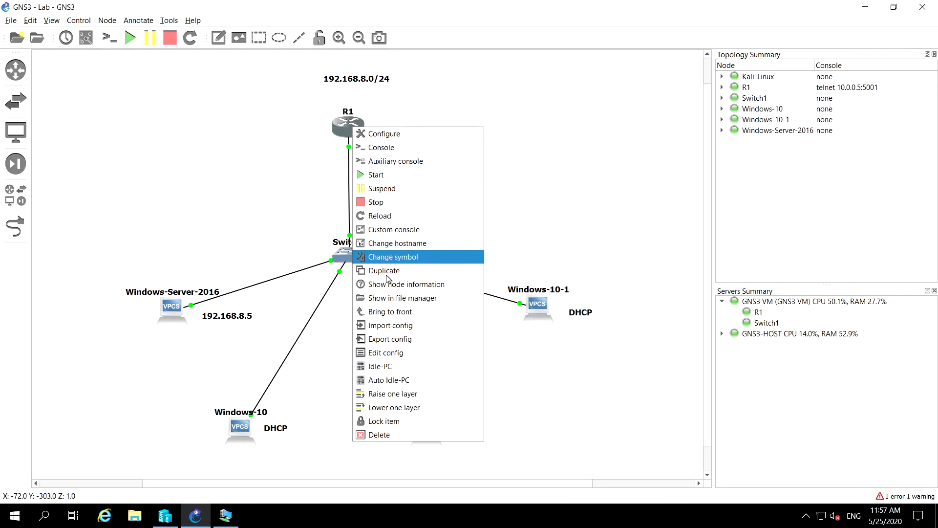
left_click(384, 354)
left_click(449, 274)
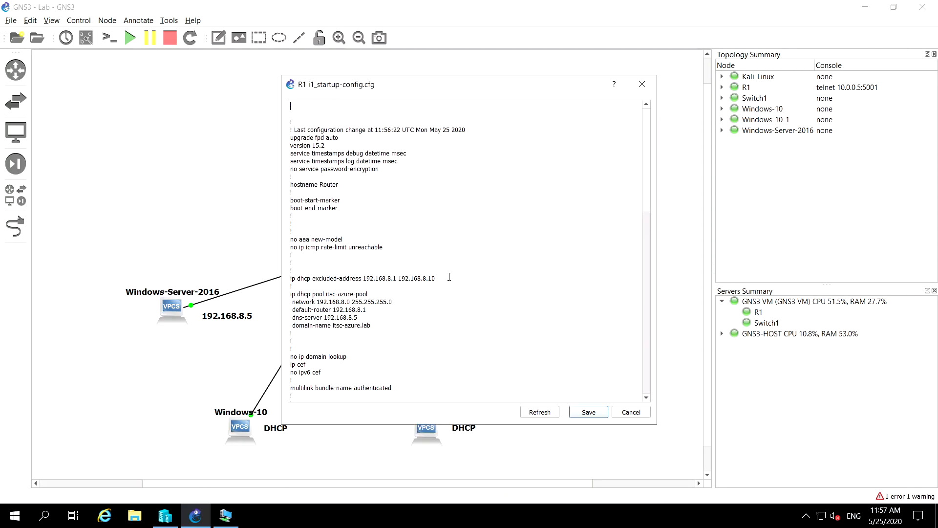
left_click(538, 415)
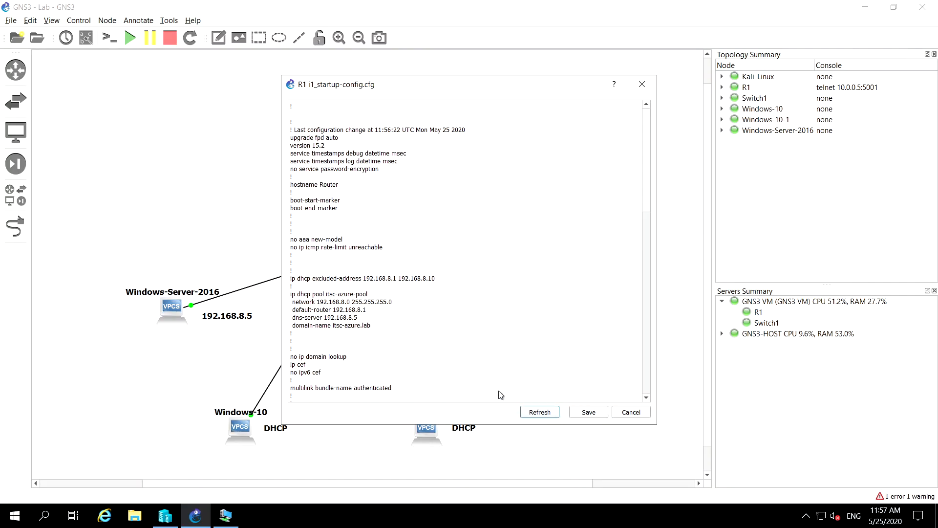
left_click(532, 409)
left_click(589, 413)
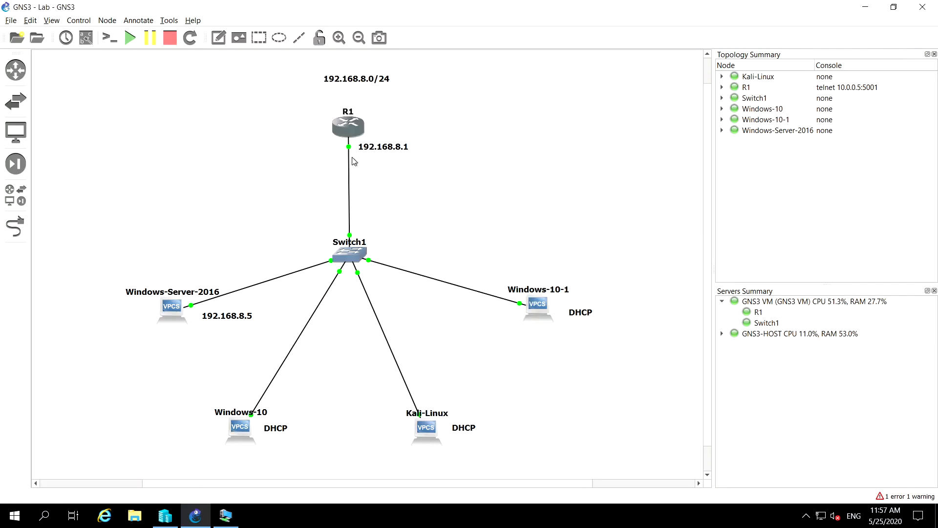
right_click(356, 125)
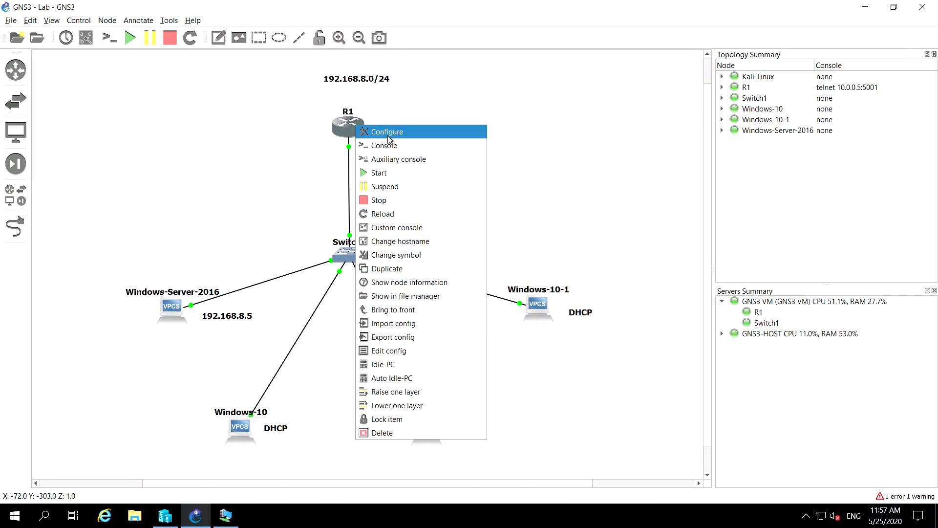
left_click(382, 215)
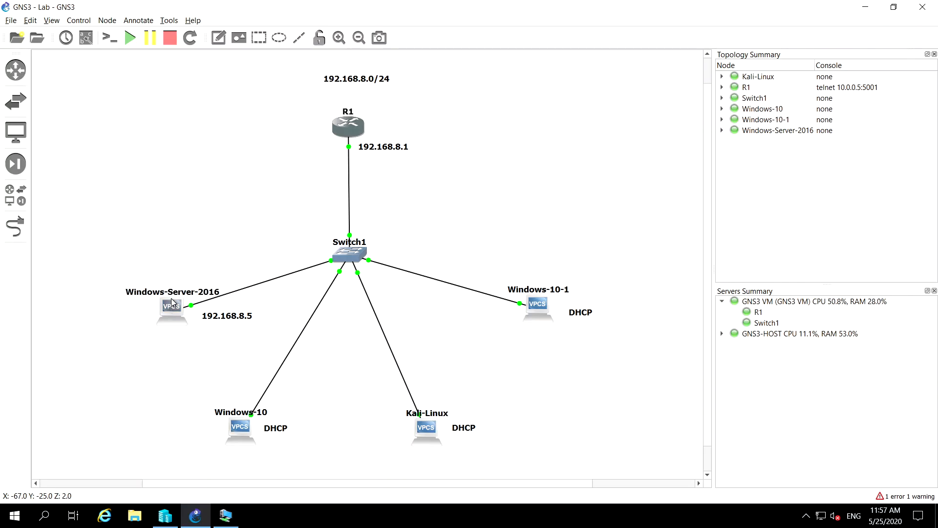
Switch to Hyper-V Manager and connect to the Windows Server 2016 virtual machine
mouse_move(172, 303)
mouse_move(200, 337)
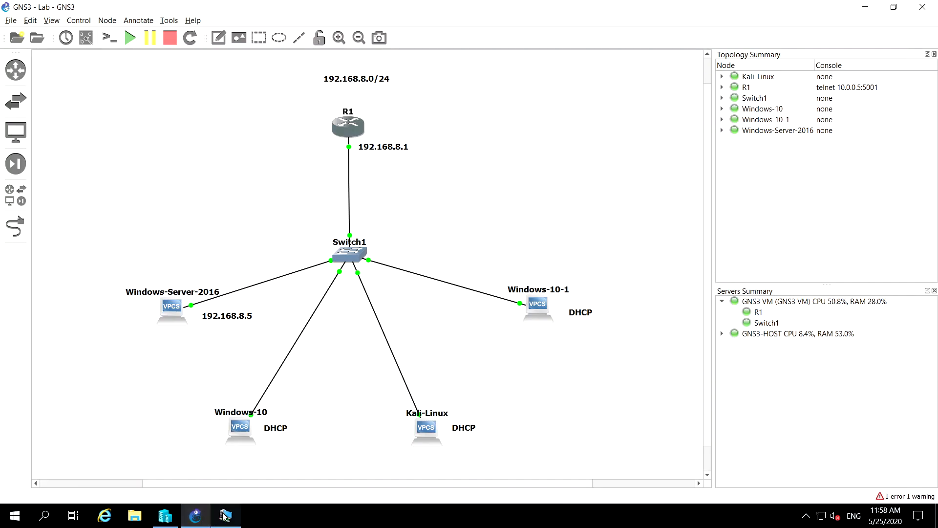
mouse_move(223, 516)
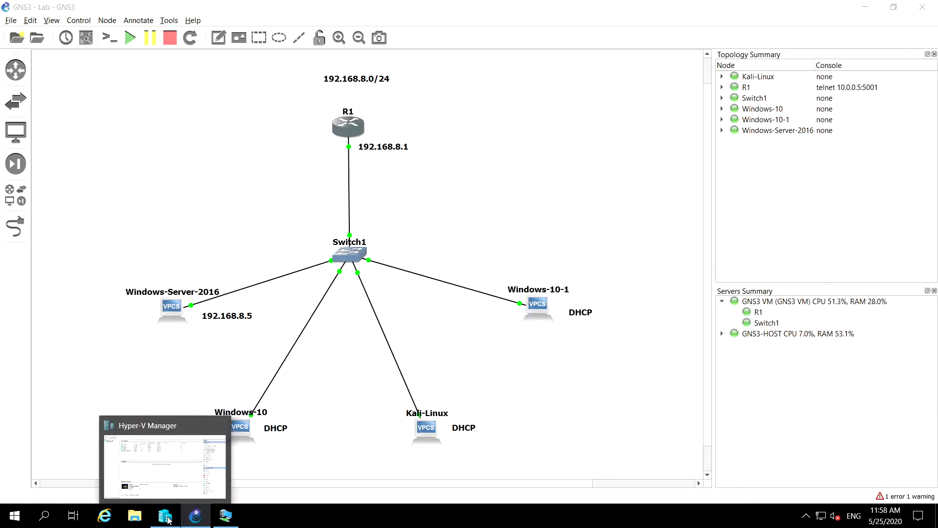
left_click(166, 518)
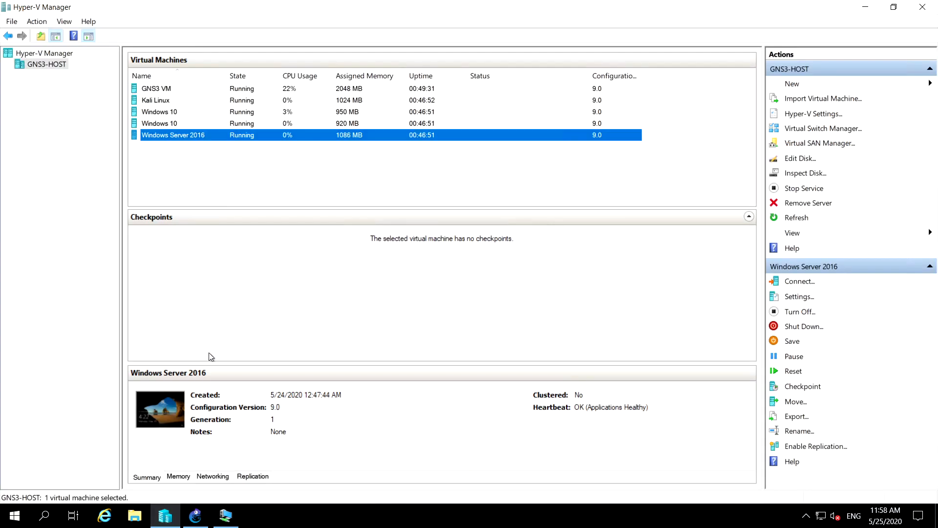
right_click(167, 137)
left_click(195, 144)
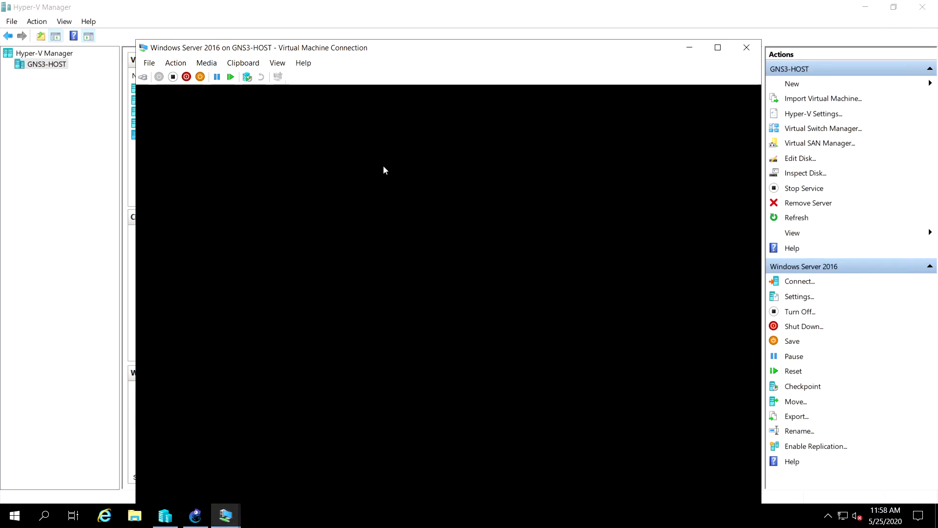
left_click(718, 48)
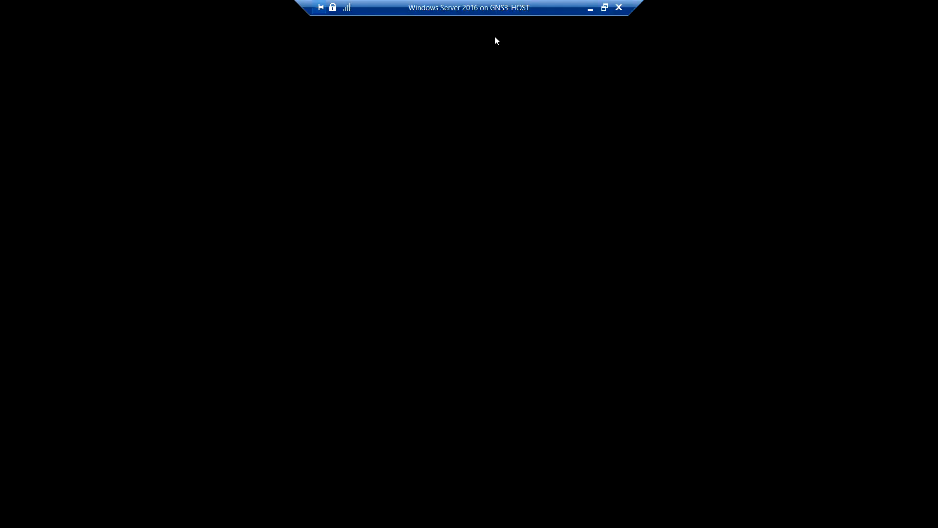
left_click(605, 8)
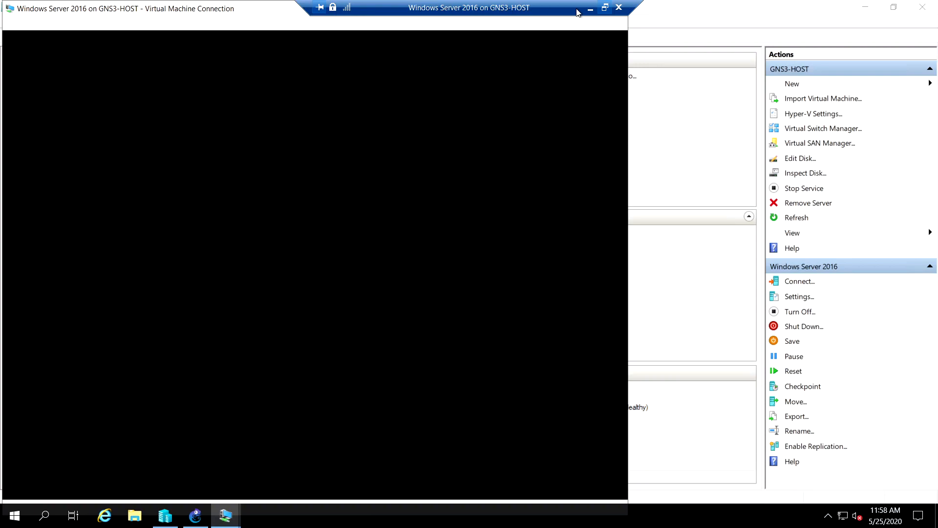
left_click(605, 8)
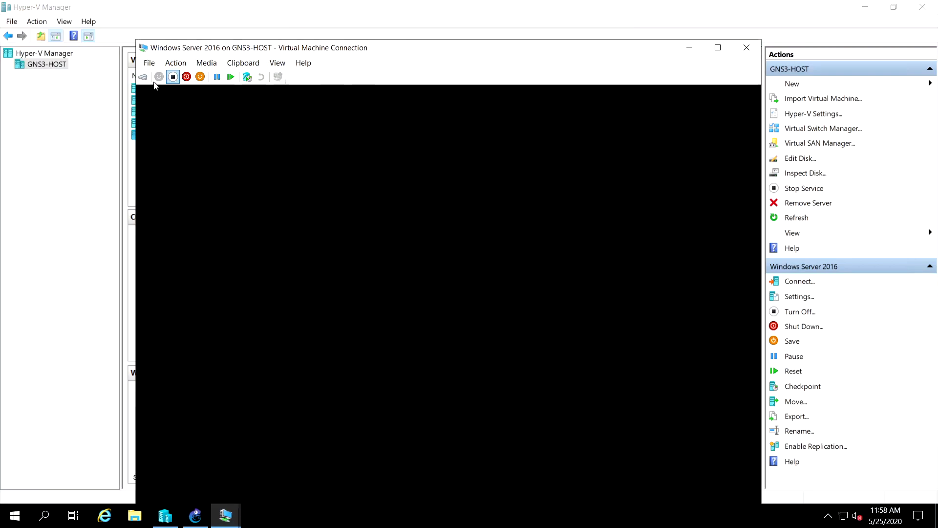
Unlock Windows Server 2016 and sign in to the ITSC-AZURE Administrator account with its password
left_click(143, 78)
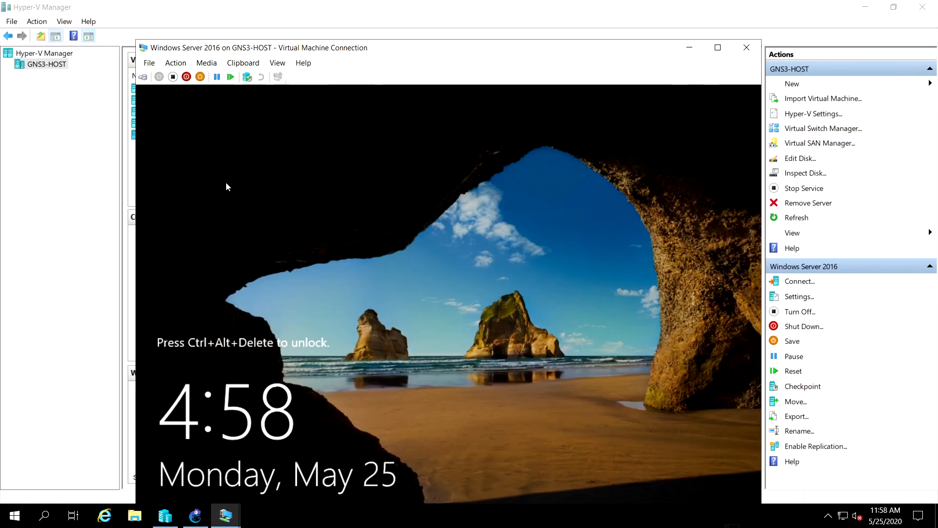
left_click(143, 77)
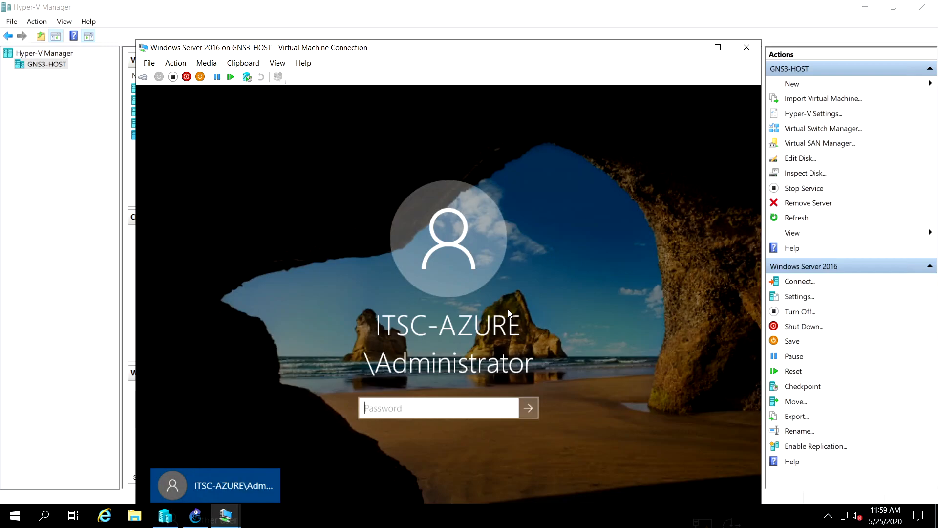
type("••••••••")
key("Return")
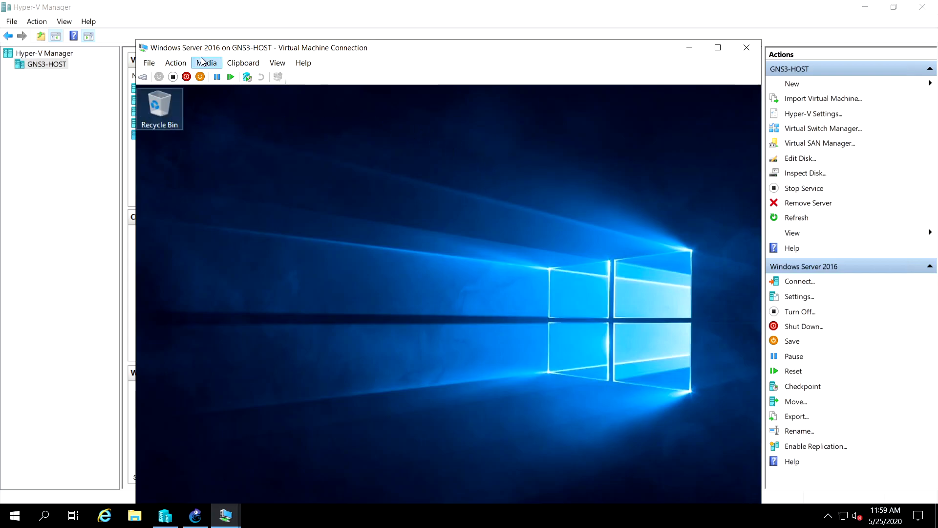
Show the server's desktop full screen, cancel the Shutdown Event Tracker, and shift the Server Manager window slightly
left_click(718, 48)
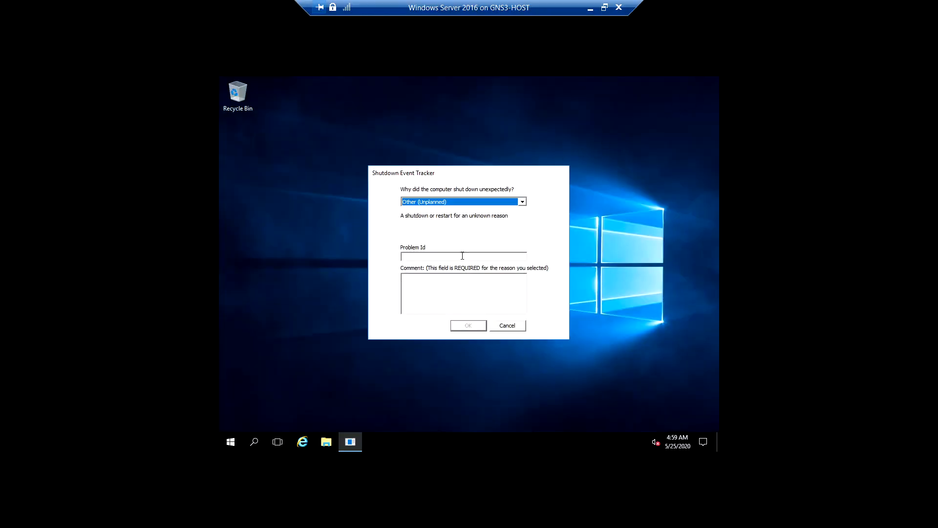
left_click(507, 326)
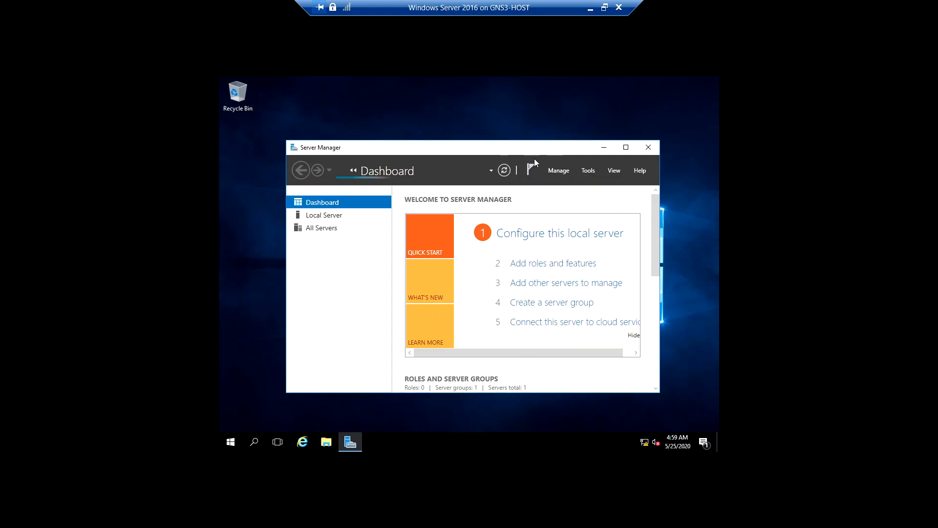
left_click_drag(495, 151, 469, 138)
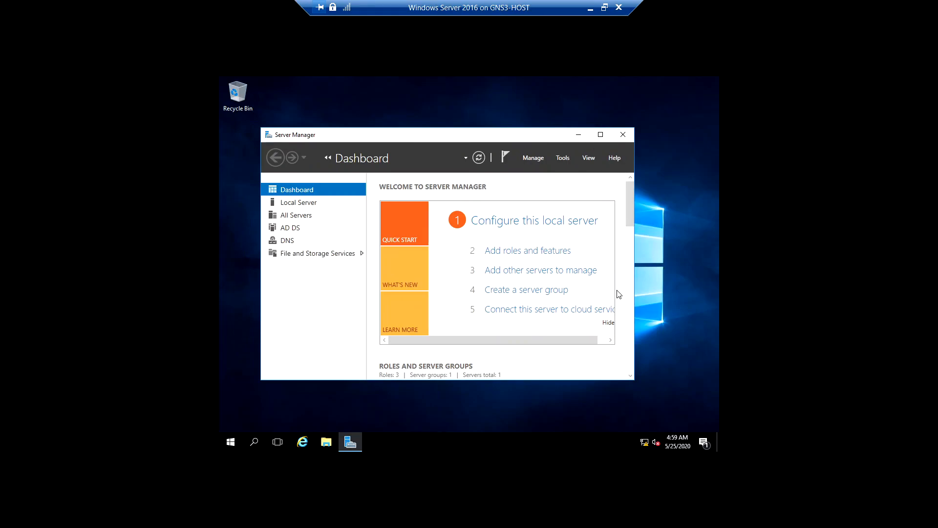
Open a maximized administrator Command Prompt on the server and run ipconfig to check its IP configuration
right_click(225, 444)
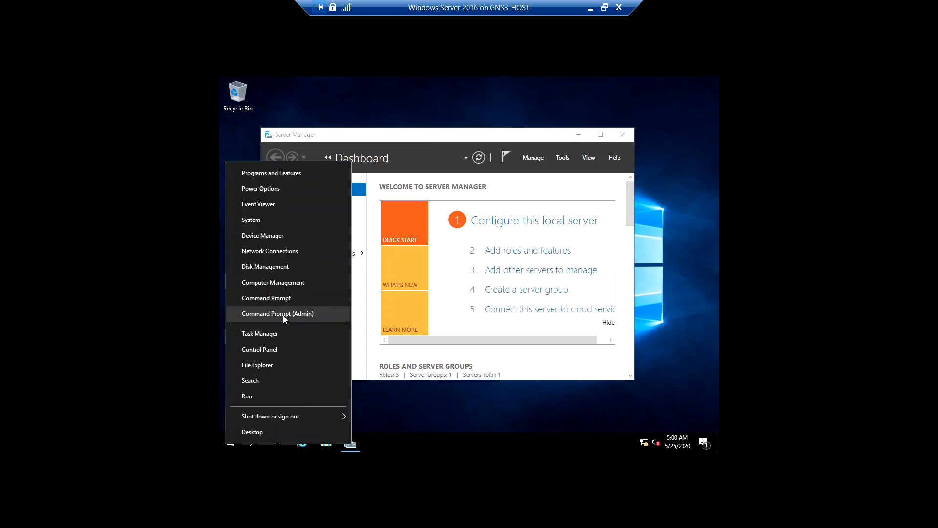
left_click(283, 315)
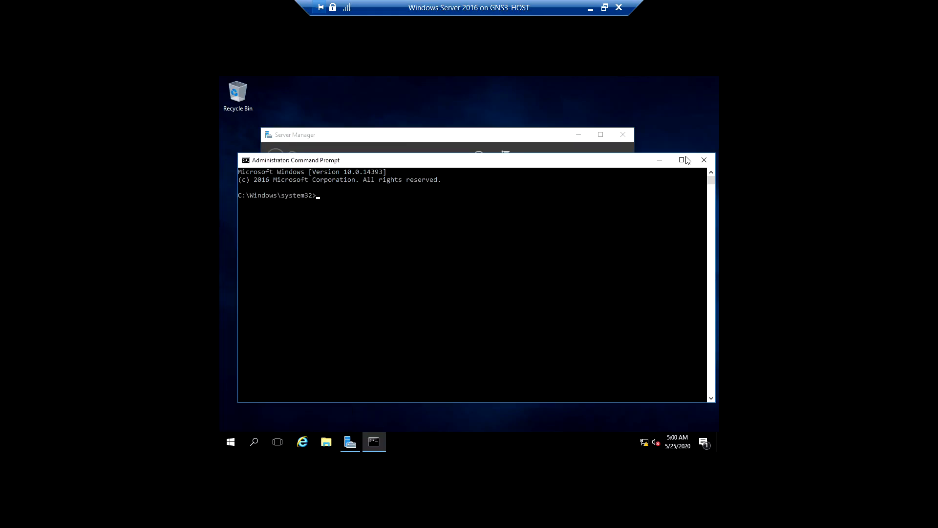
left_click(683, 160)
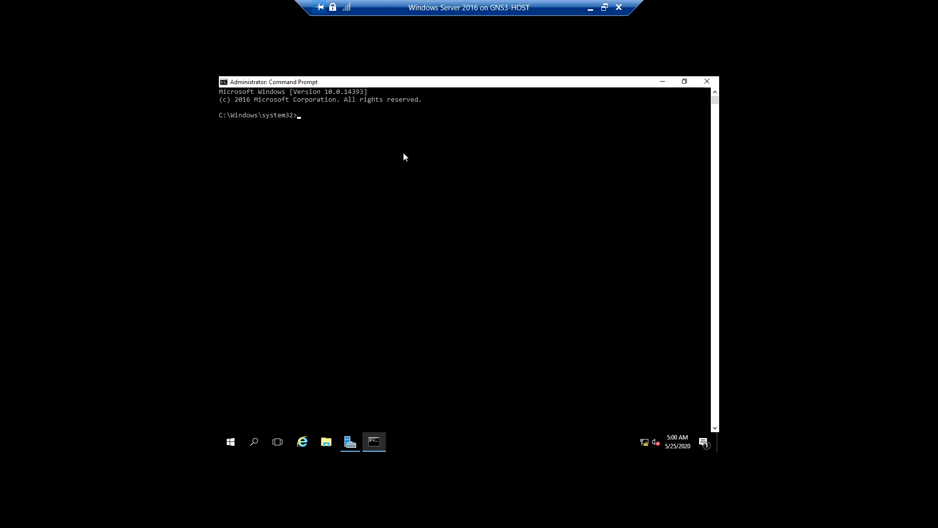
left_click(396, 170)
key("Escape")
type("ipconfig")
key("Return")
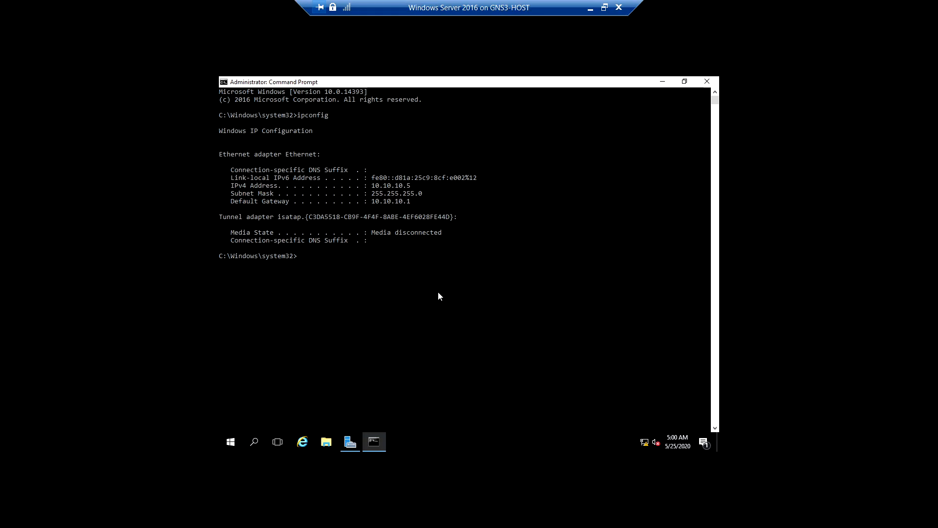
Search for Control Panel on the server and open its Network and Sharing Center
right_click(644, 443)
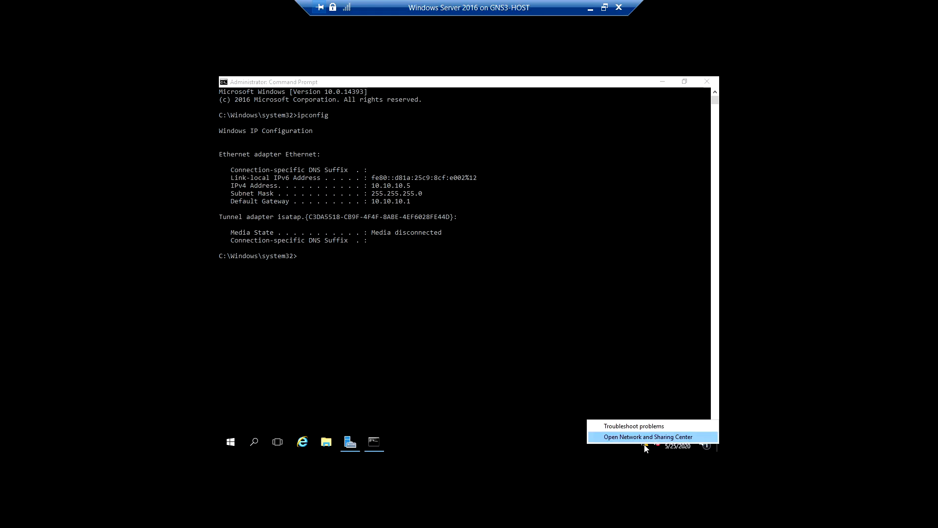
left_click(255, 442)
left_click(254, 442)
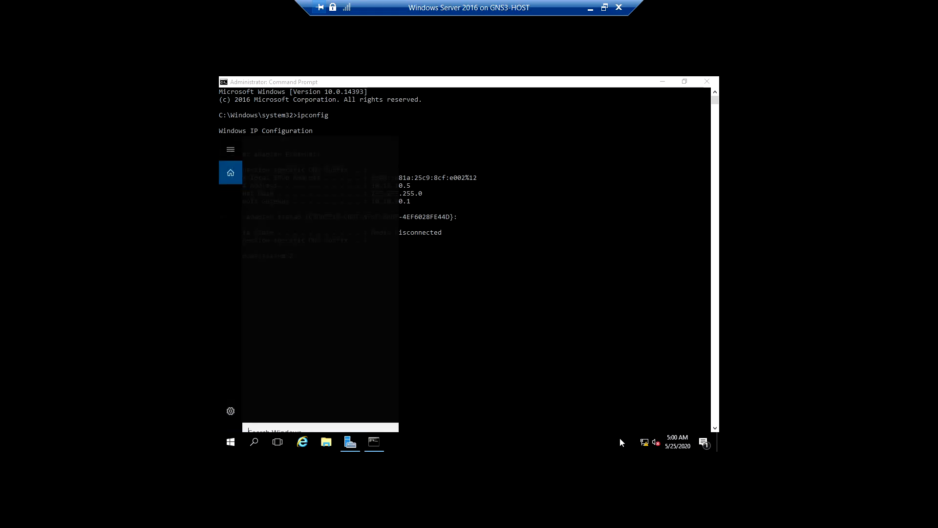
type("c")
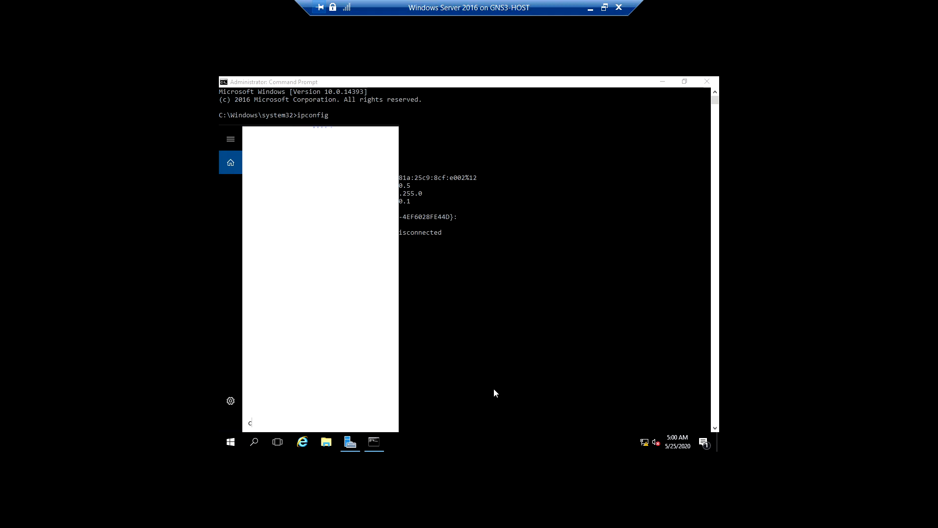
type("on")
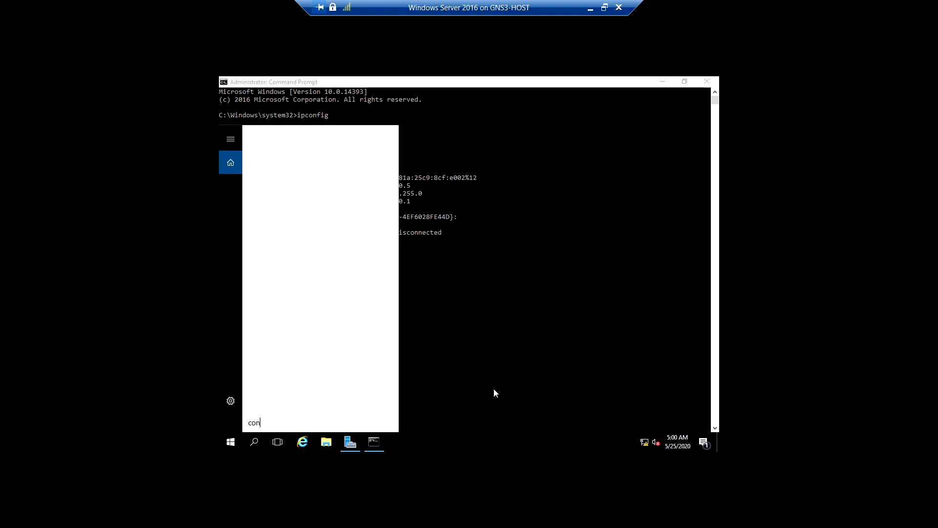
key("Down")
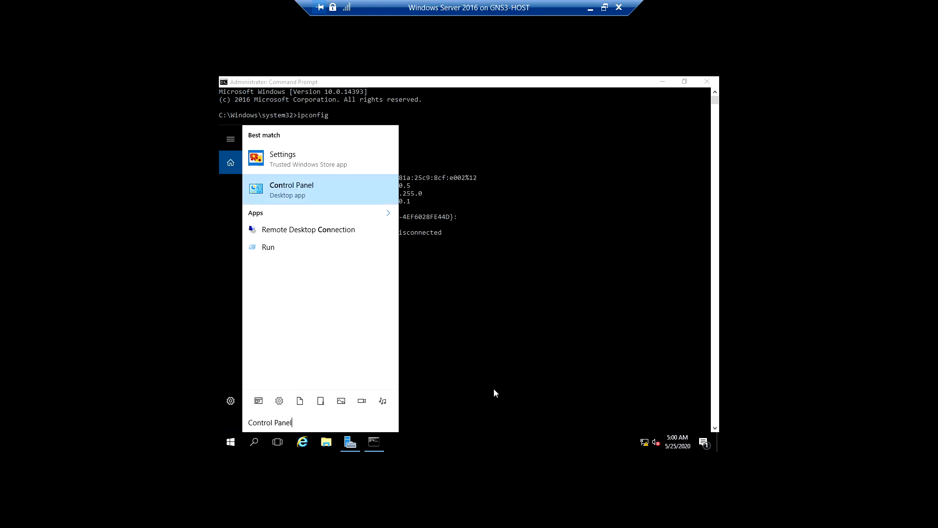
key("Return")
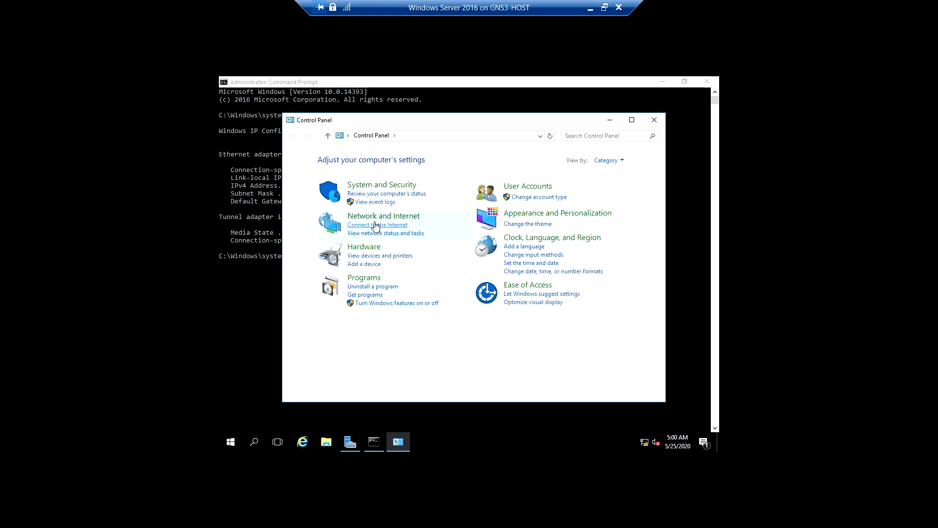
left_click(422, 221)
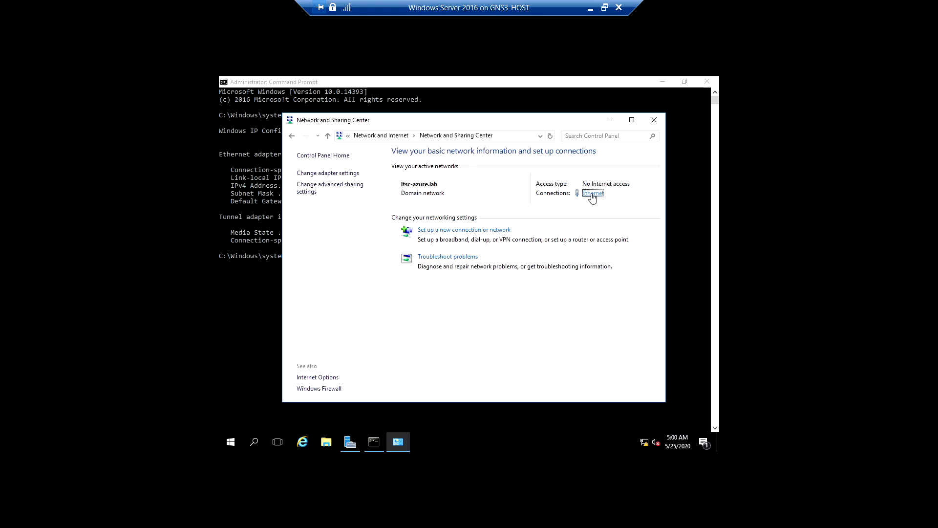
Open the Internet Protocol Version 4 (TCP/IPv4) properties of the server's Ethernet connection
left_click(593, 194)
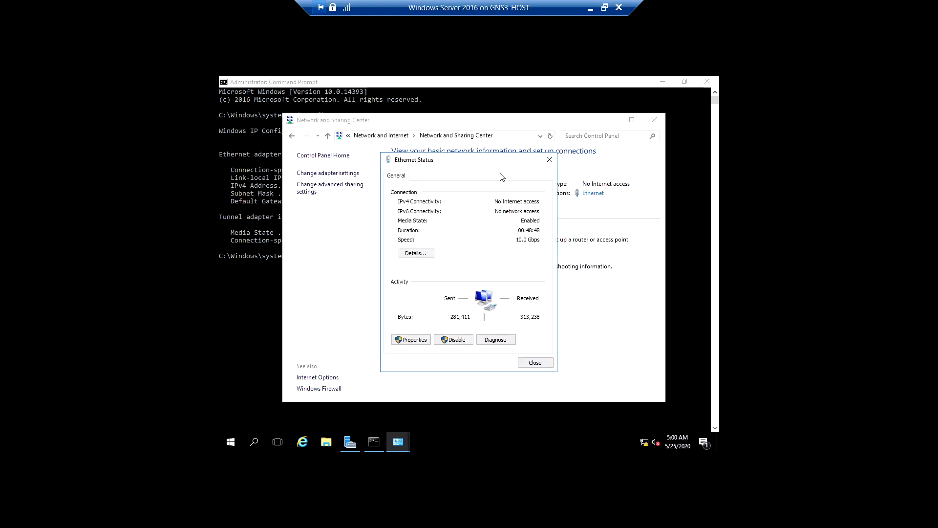
left_click_drag(499, 165, 480, 189)
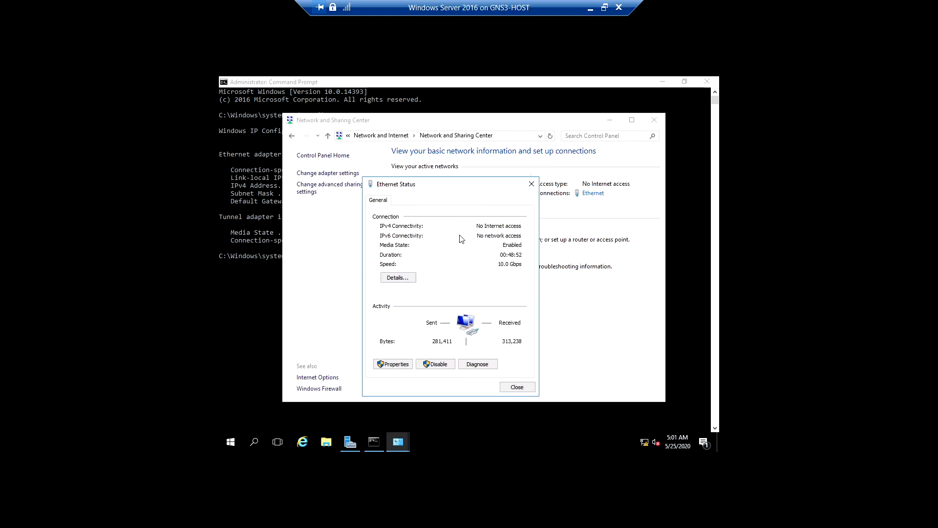
left_click(394, 364)
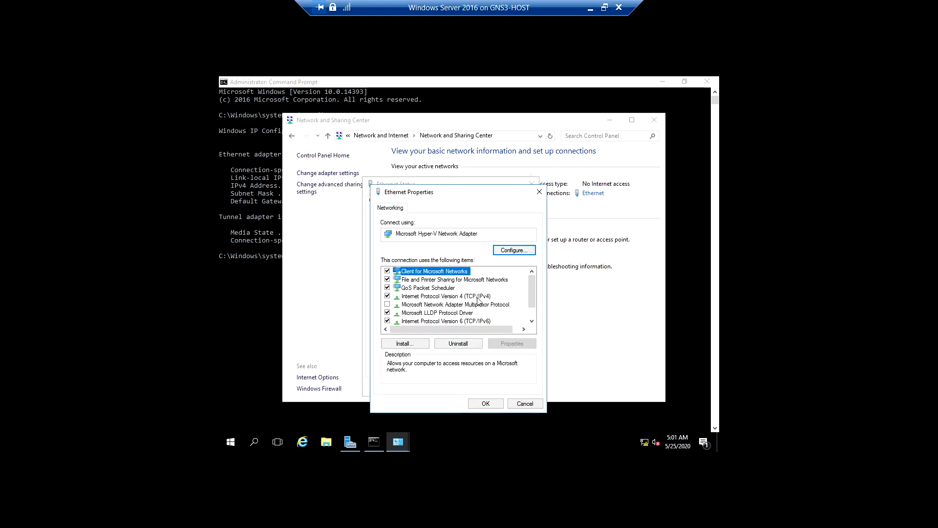
left_click(477, 297)
left_click(510, 343)
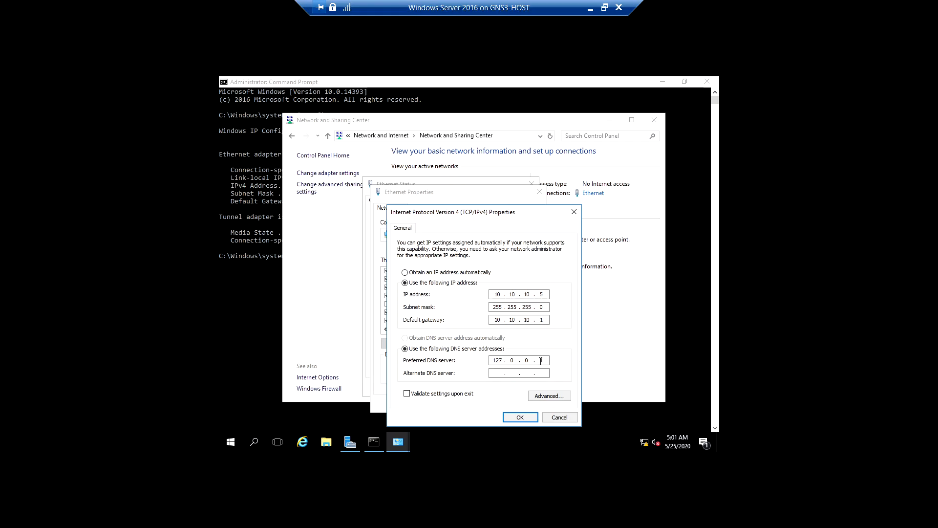
Set the server's static IPv4 address to 192.168.8.5 and its default gateway to 192.168.8.1, and accept the settings
left_click(504, 294)
left_click(542, 294)
type("192.168.8")
left_click(501, 320)
key("BackSpace")
type("92 . 168 . 8")
left_click(520, 417)
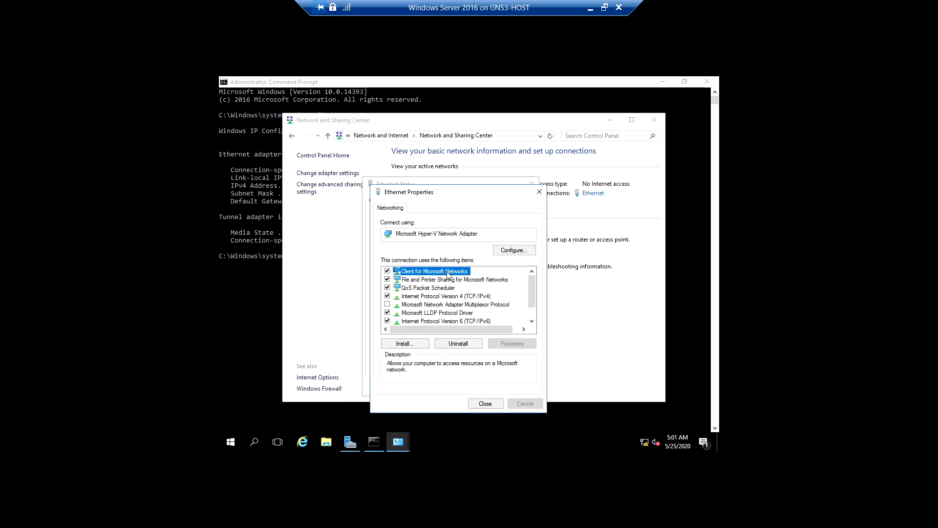
Close the Ethernet properties and status dialogs, and rerun ipconfig in the server's Command Prompt
left_click(484, 404)
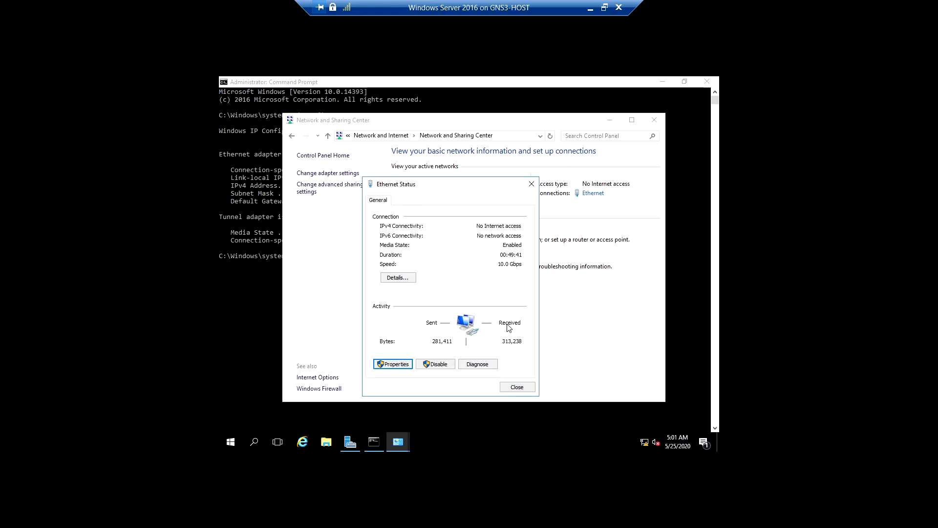
left_click(521, 388)
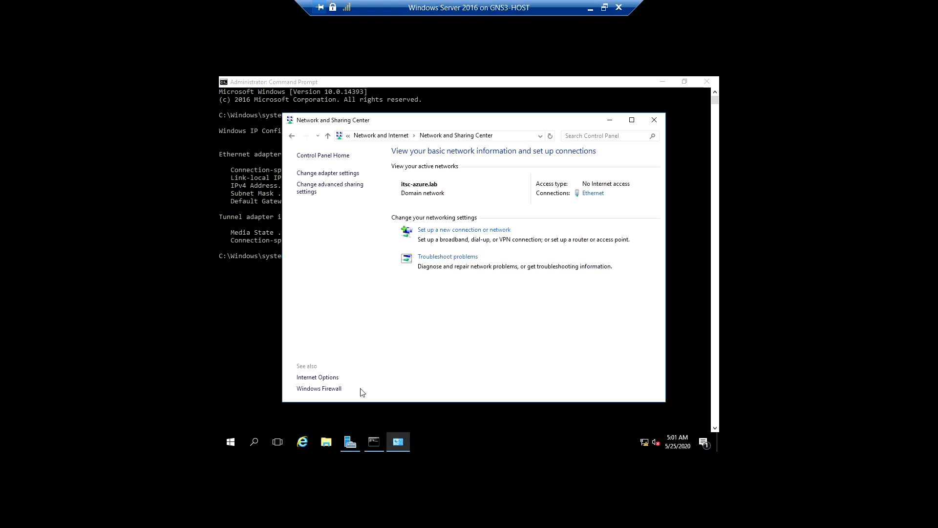
left_click(374, 442)
left_click(427, 318)
key("Up")
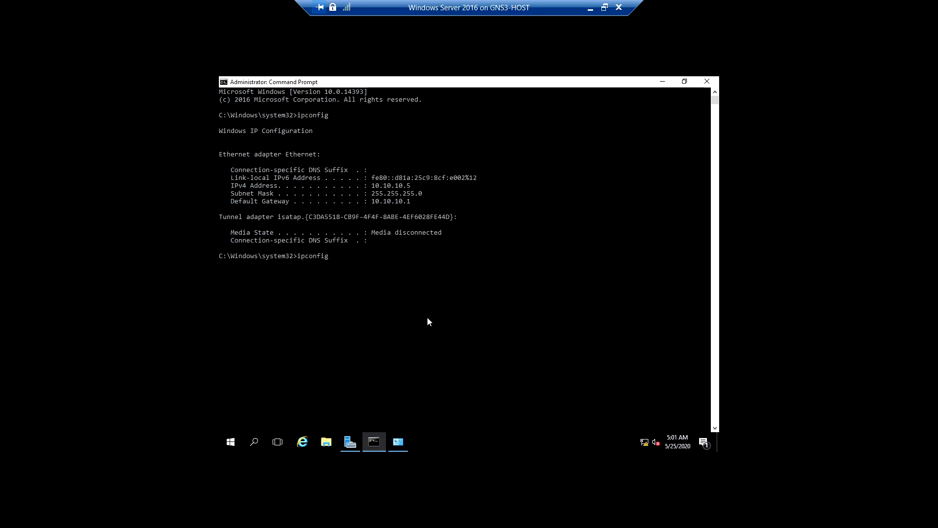
key("Return")
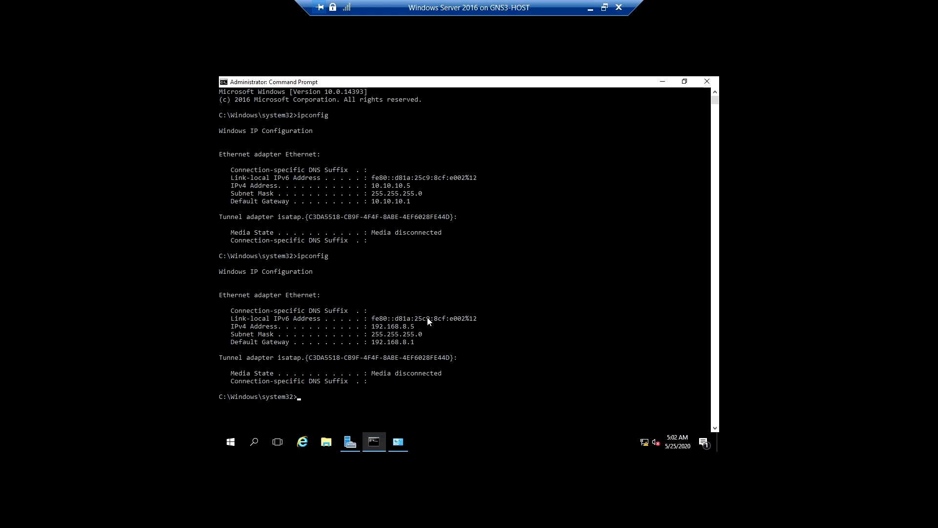
Ping the default gateway 192.168.8.1 from the server's Command Prompt
scroll(427, 321, "down", 2)
type("ping")
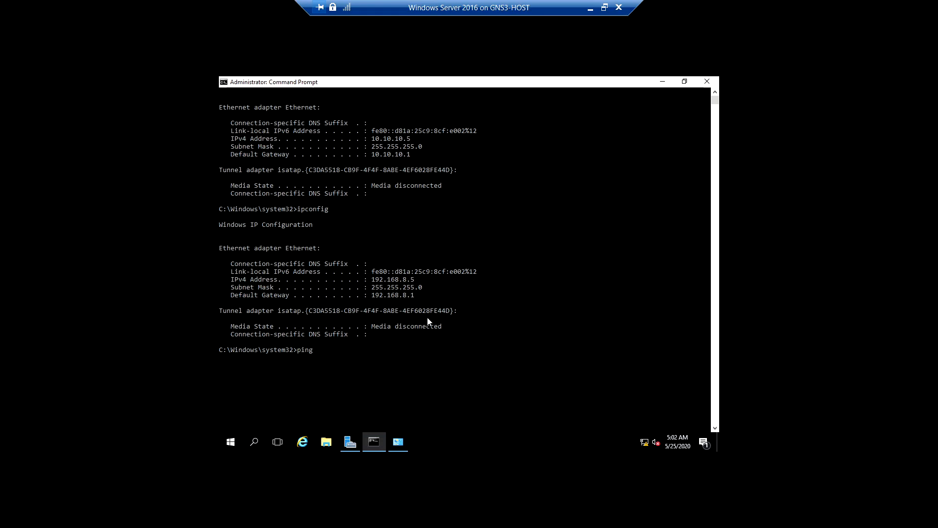
type(" 192.168.8.1")
key("Return")
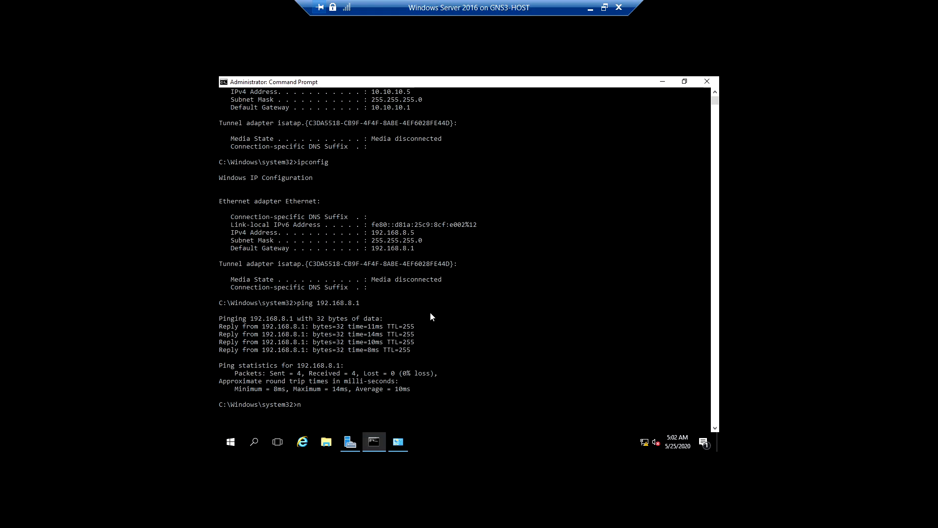
Run an nslookup query for the name router and highlight the DNS server address in its output
scroll(430, 314, "down", 5)
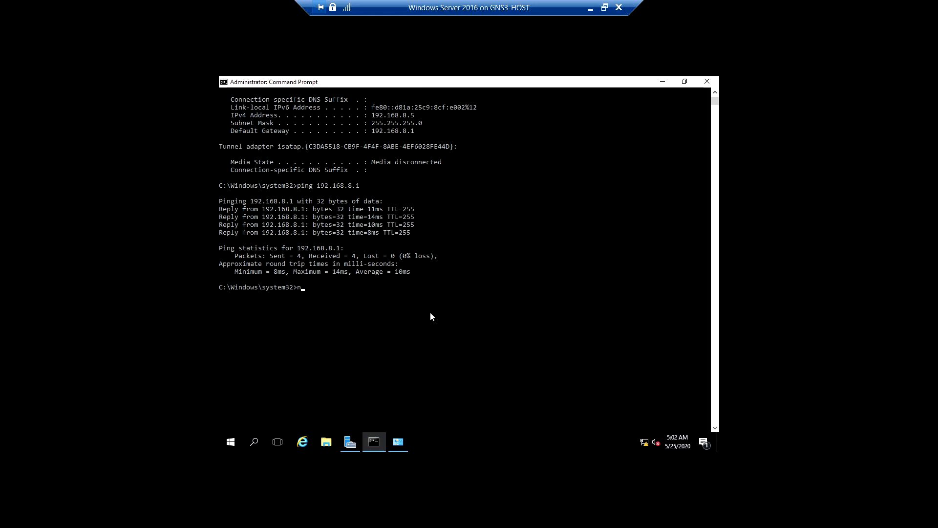
key("BackSpace")
type("nslookup router")
key("Return")
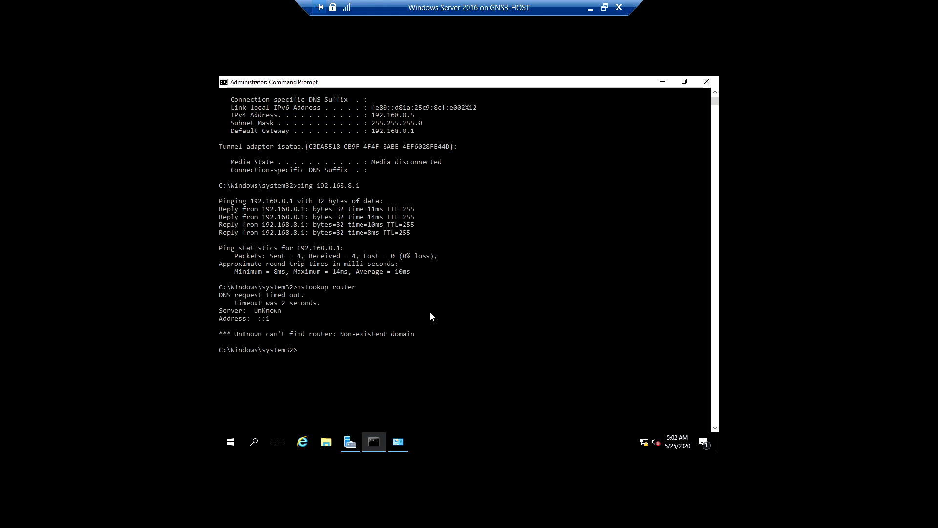
left_click_drag(271, 318, 221, 320)
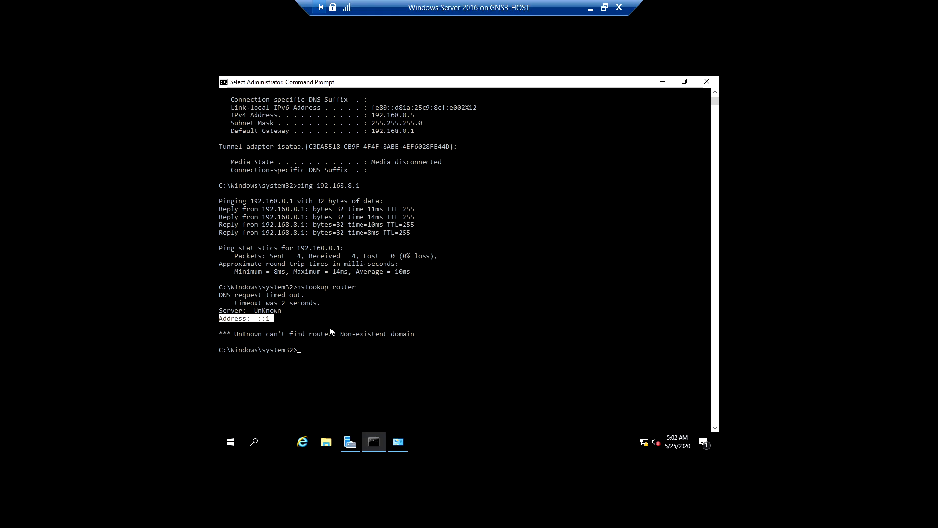
Close the Command Prompt and open DNS Manager from Server Manager
left_click(707, 81)
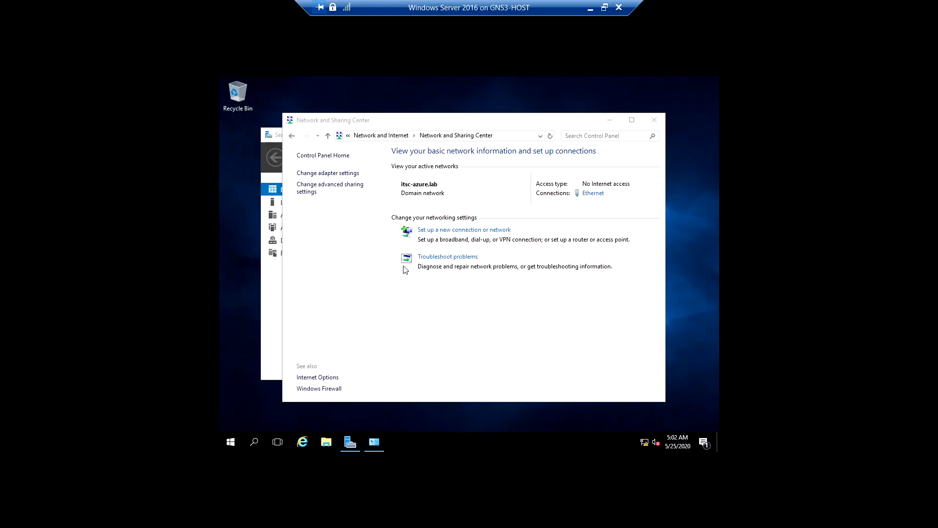
left_click(263, 297)
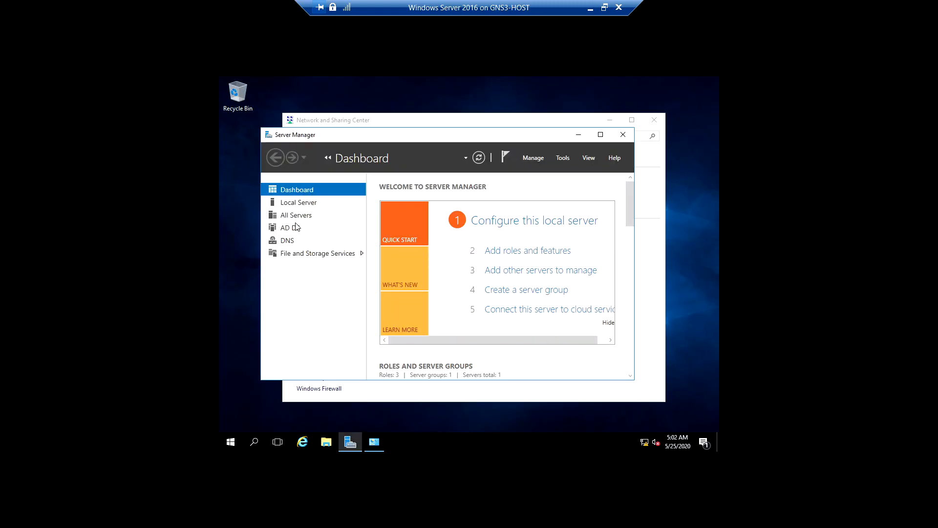
left_click(288, 241)
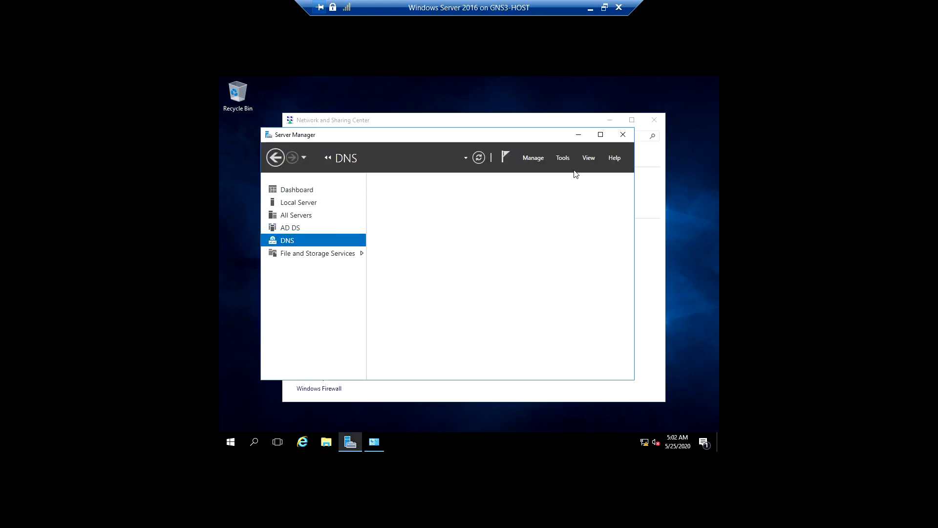
left_click(563, 157)
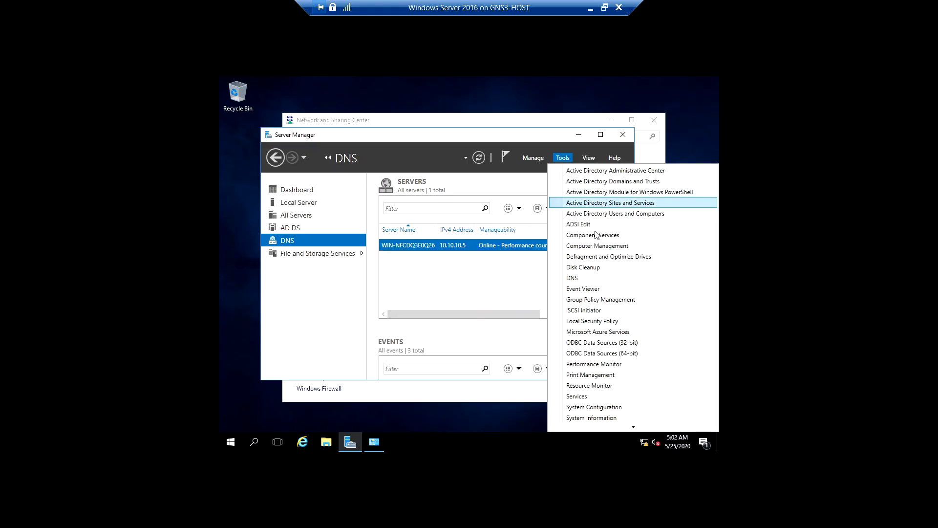
left_click(582, 280)
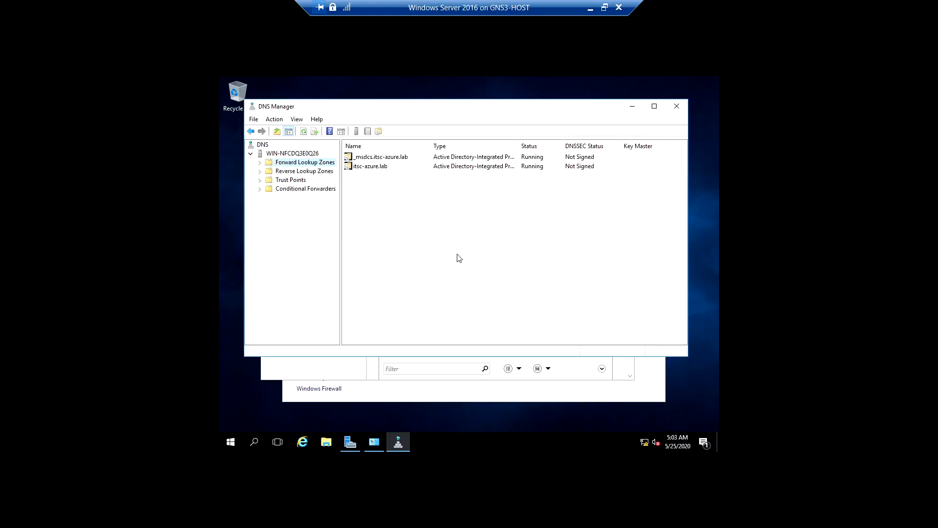
Examine the Host (A) records and their IP addresses in the itsc-azure.lab forward lookup zone
left_click(260, 162)
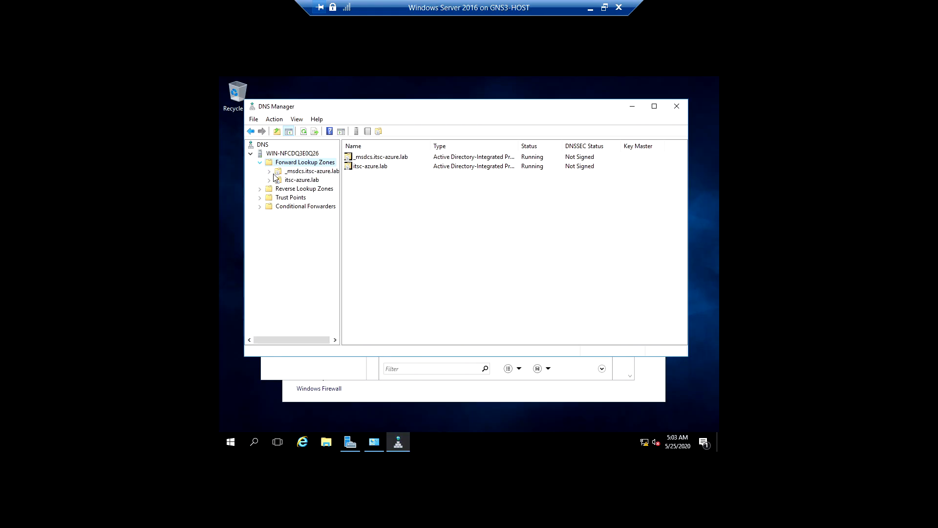
double_click(304, 180)
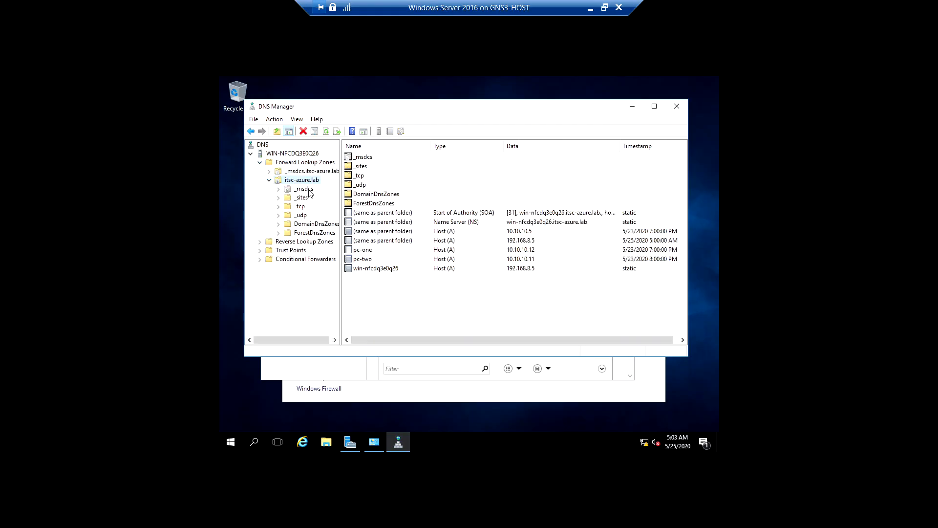
double_click(302, 180)
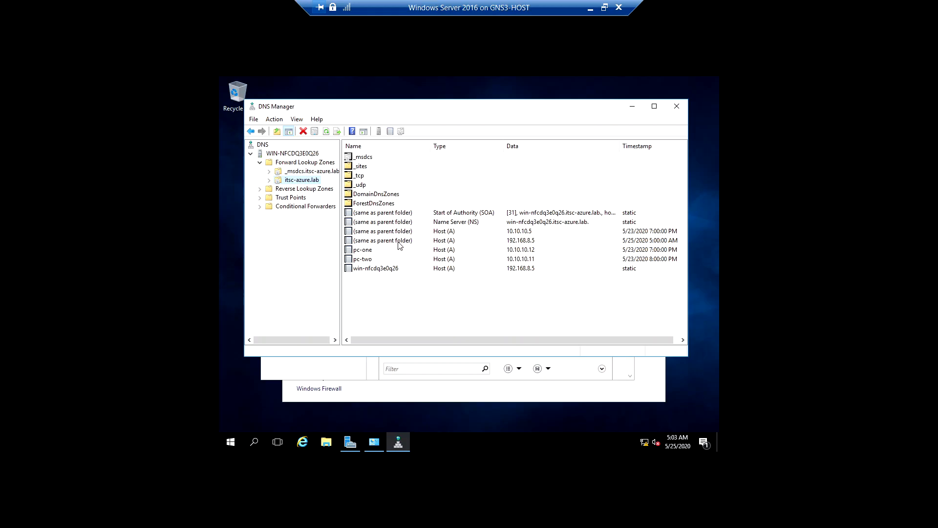
left_click(440, 240)
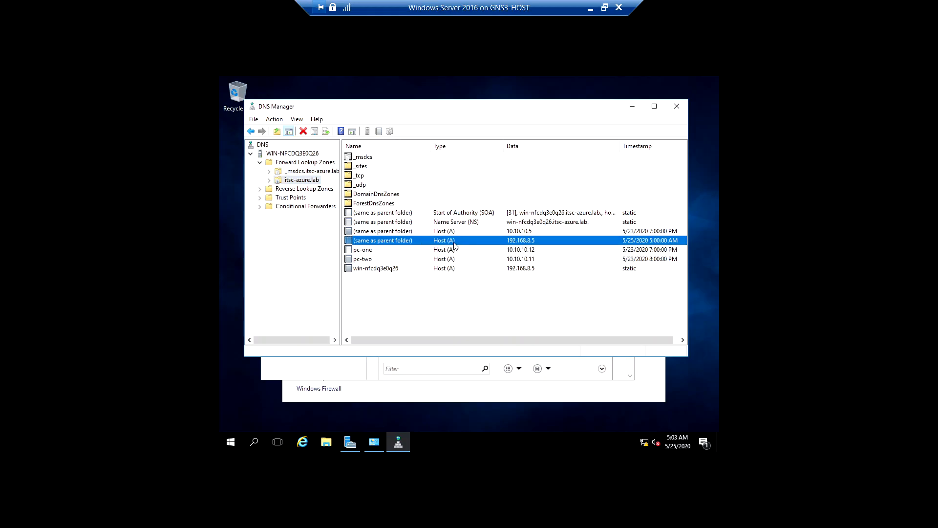
left_click(425, 250)
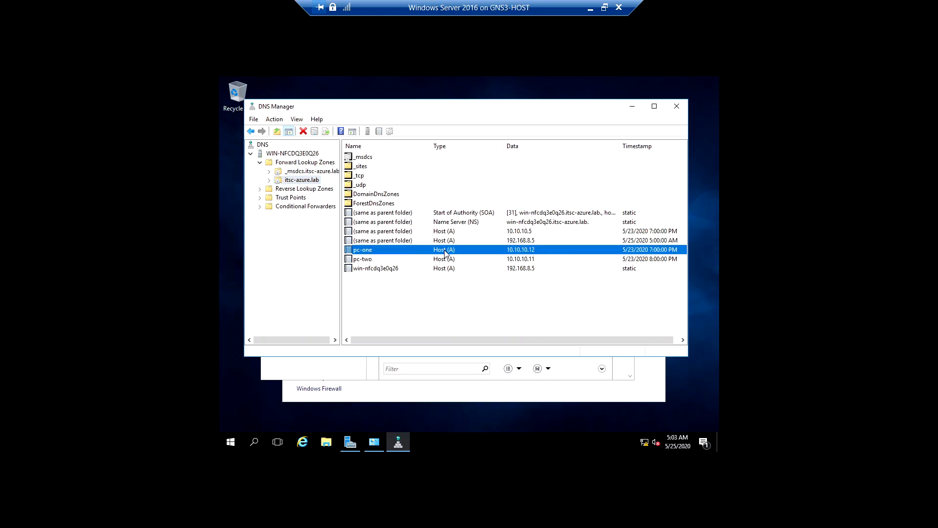
left_click(480, 259)
left_click(515, 269)
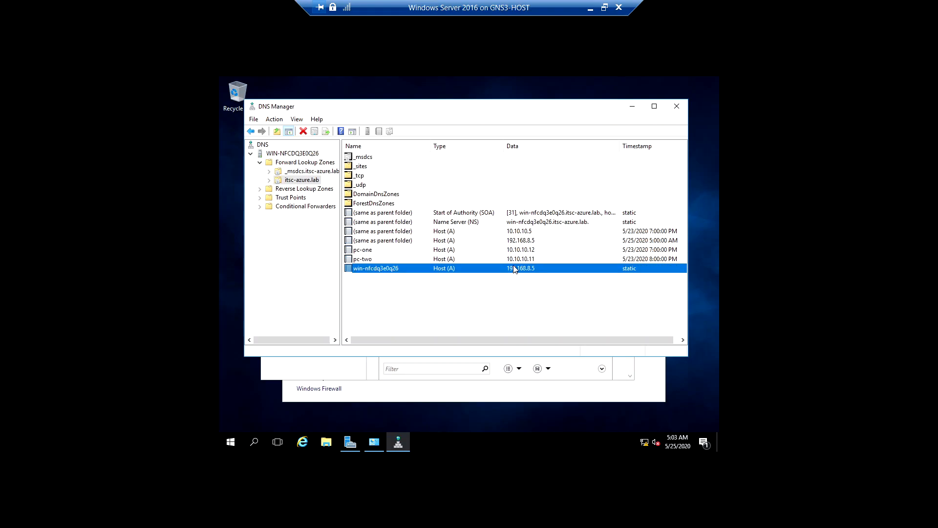
left_click(459, 233)
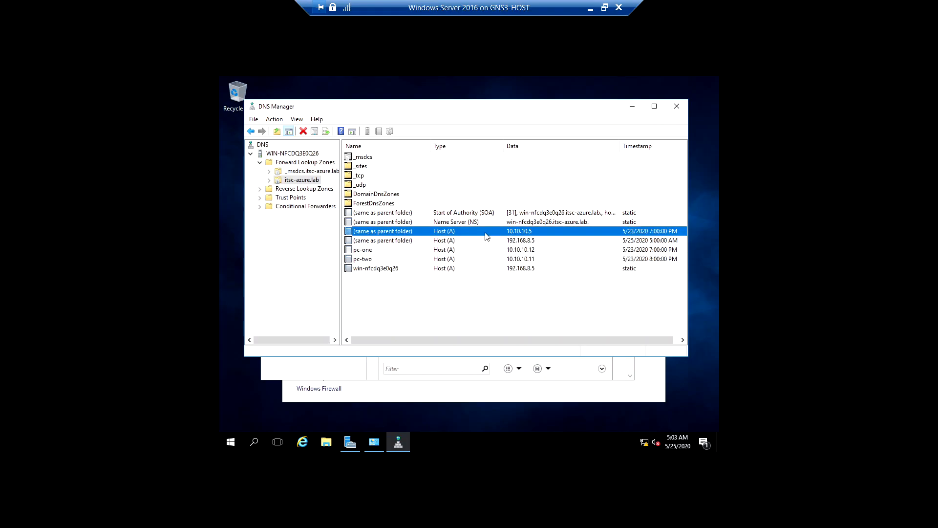
left_click(525, 251)
left_click(524, 258)
left_click(523, 252)
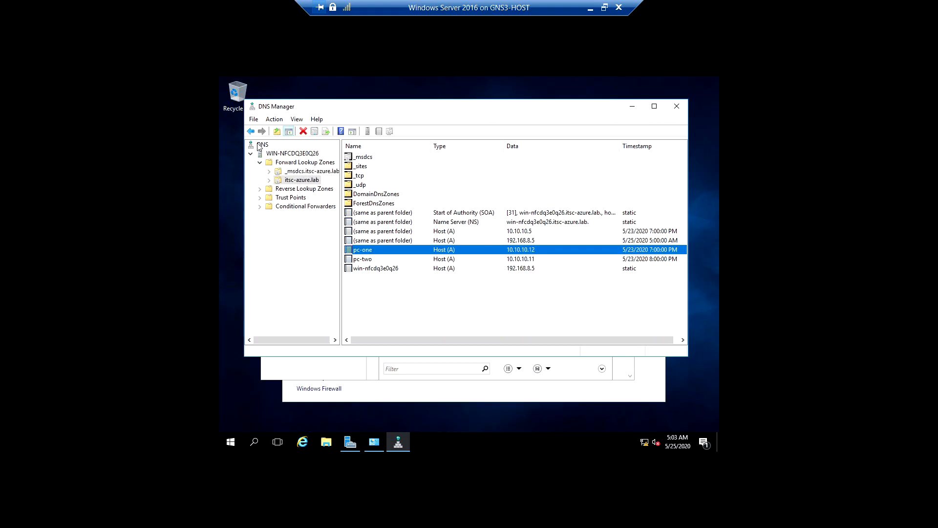
Refresh the DNS server node and reopen the itsc-azure.lab forward lookup zone
left_click(279, 119)
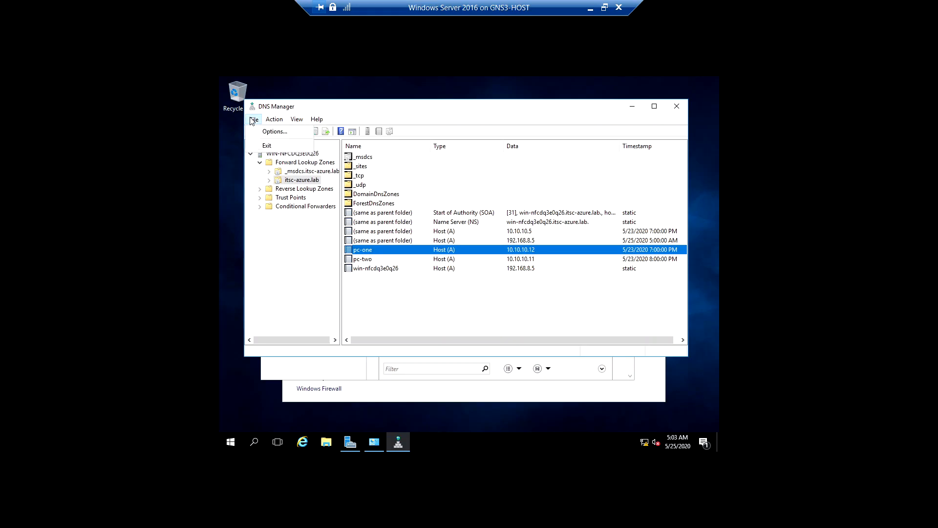
left_click(400, 115)
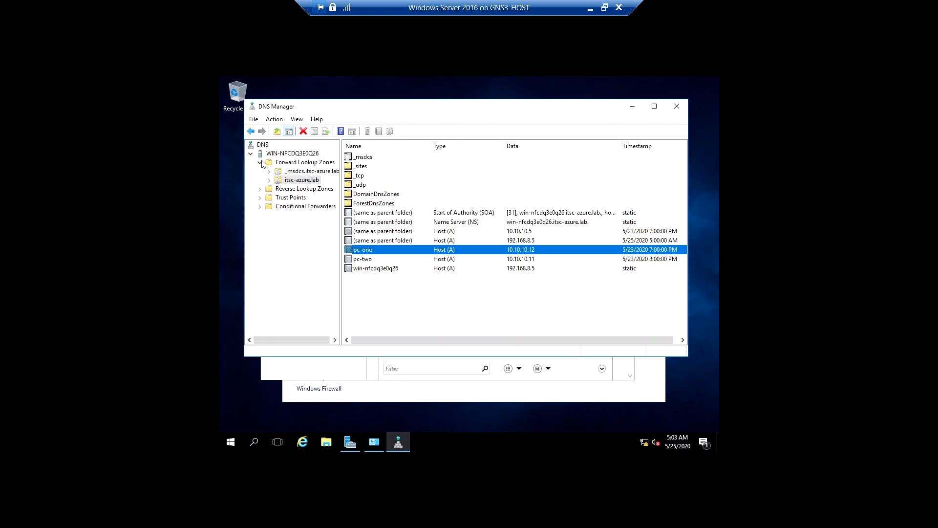
left_click(285, 154)
right_click(286, 155)
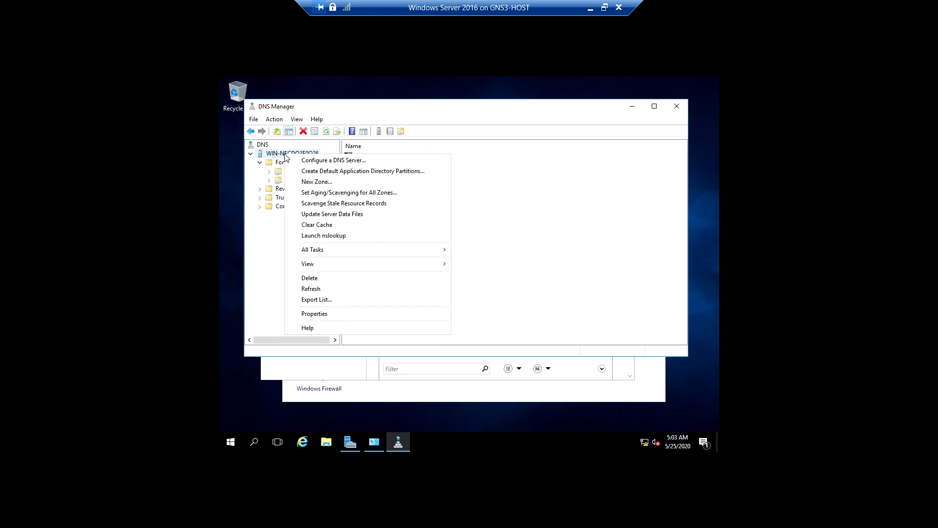
left_click(312, 289)
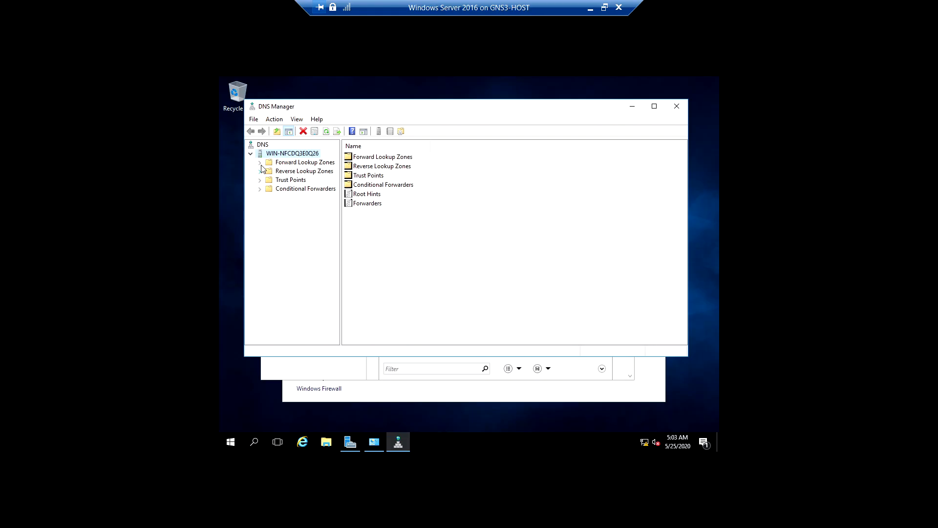
double_click(287, 164)
left_click(292, 181)
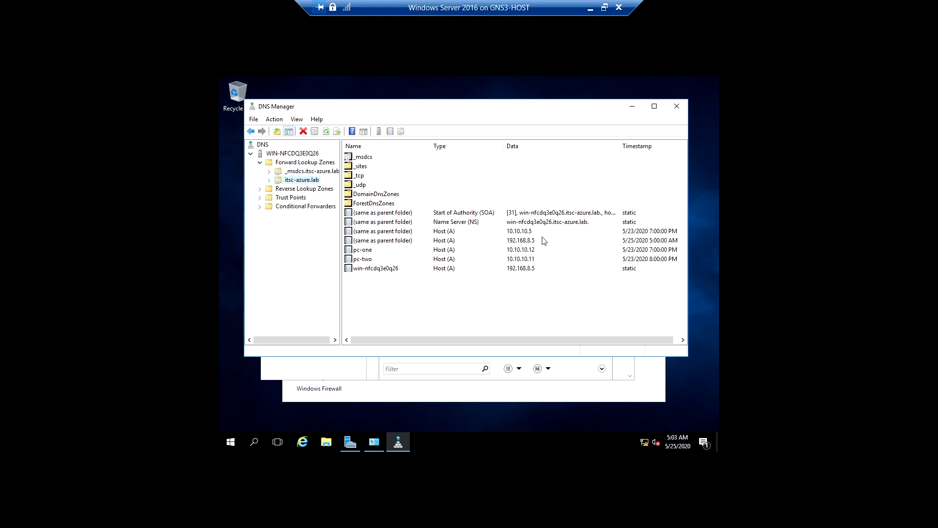
Try to change the IP address of the parent-folder Host (A) record for 10.10.10.5 to 192.168.8.5
left_click(398, 232)
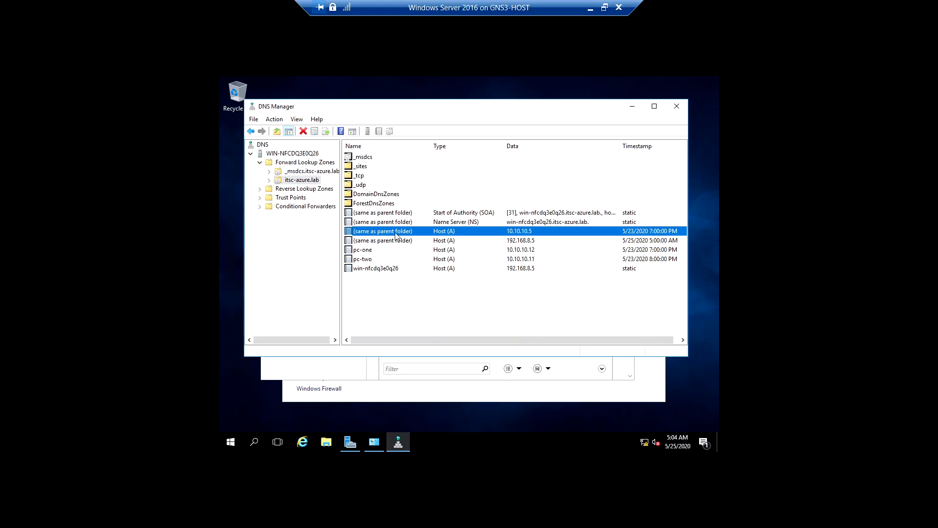
double_click(390, 235)
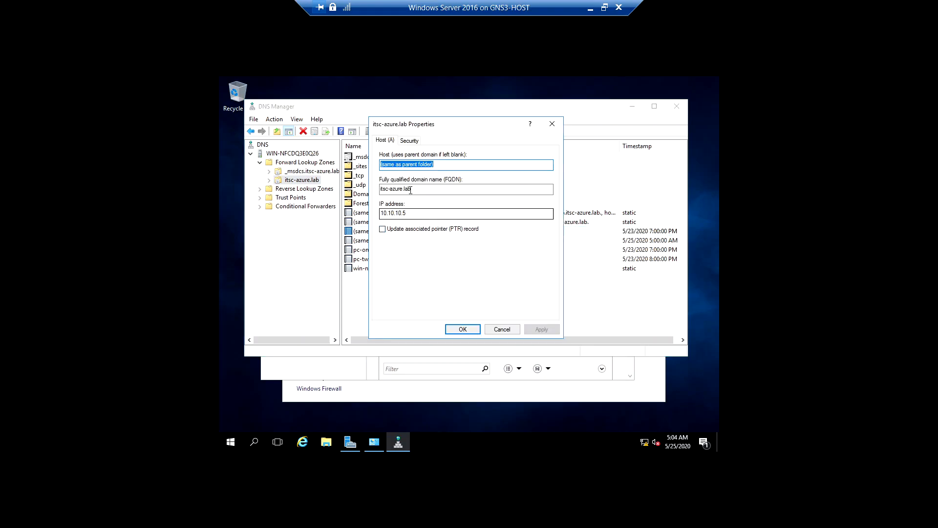
left_click(419, 213)
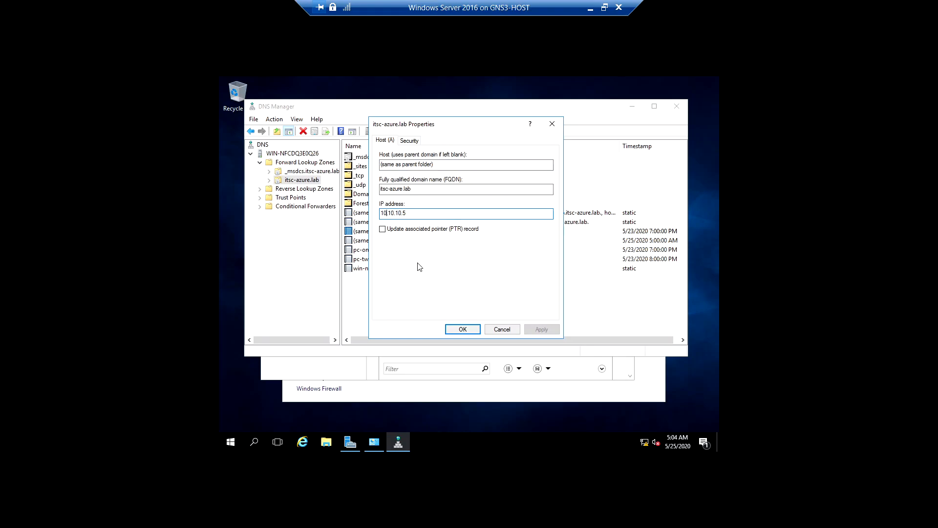
type("192")
key("BackSpace")
type("68")
key("BackSpace")
key("BackSpace")
type("8")
left_click(541, 330)
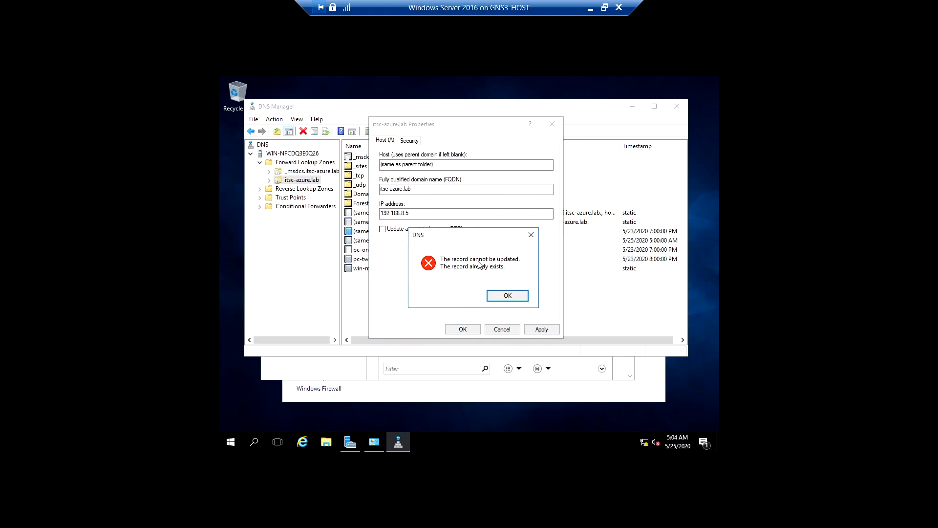
left_click(496, 296)
left_click(463, 329)
left_click(507, 296)
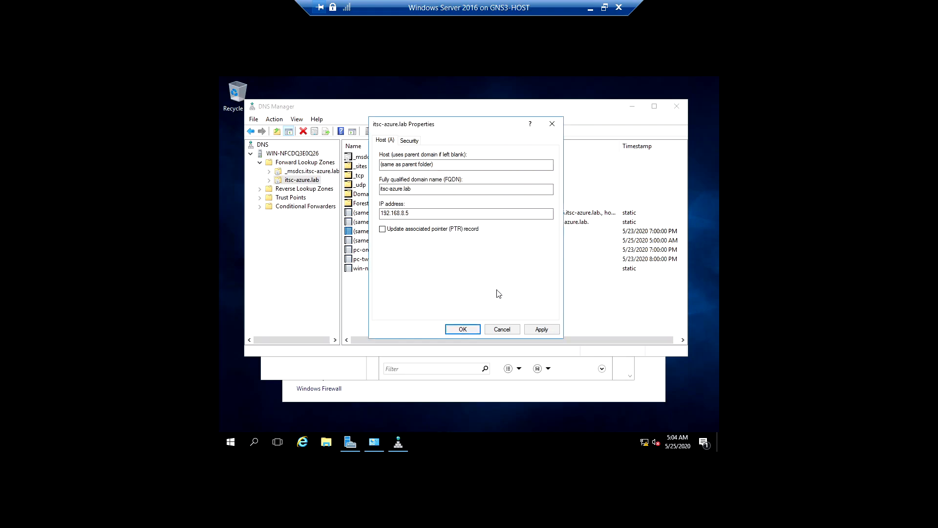
Enable updating the associated pointer (PTR) record for this host record and apply the settings
left_click(457, 232)
left_click(540, 329)
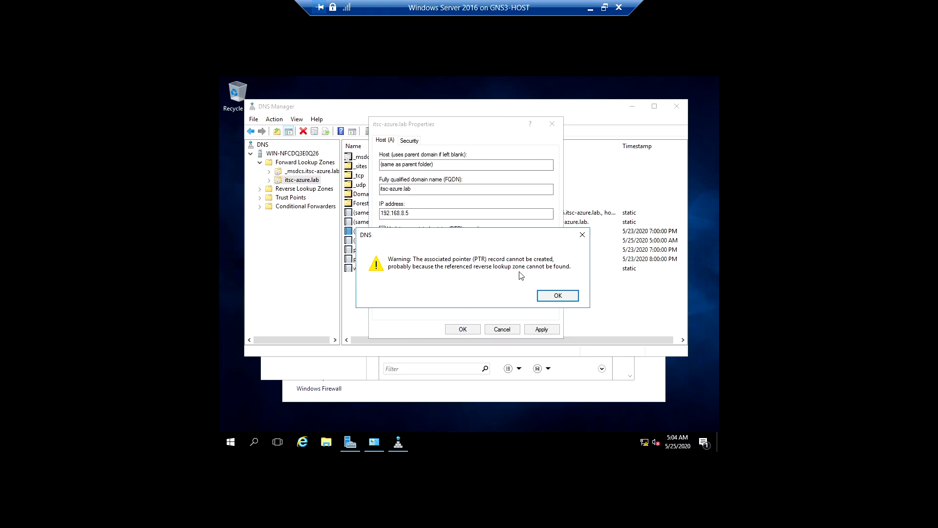
left_click(552, 297)
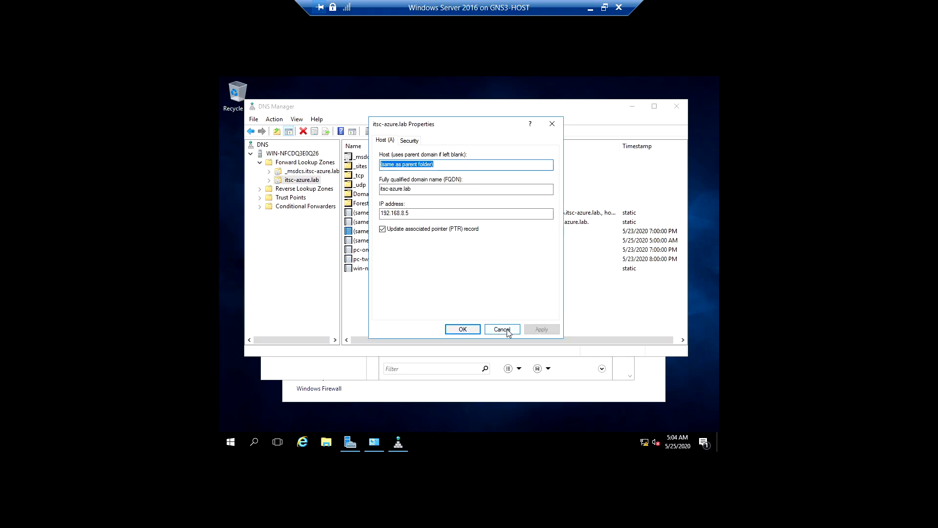
Close the host record's properties and delete the duplicate parent-folder Host (A) record with the 5/23/2020 timestamp
left_click(460, 330)
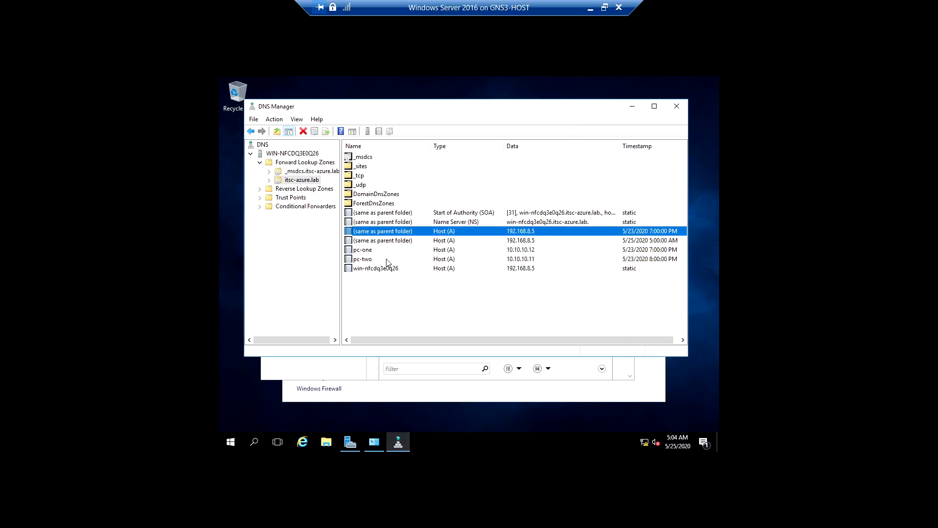
left_click(445, 242)
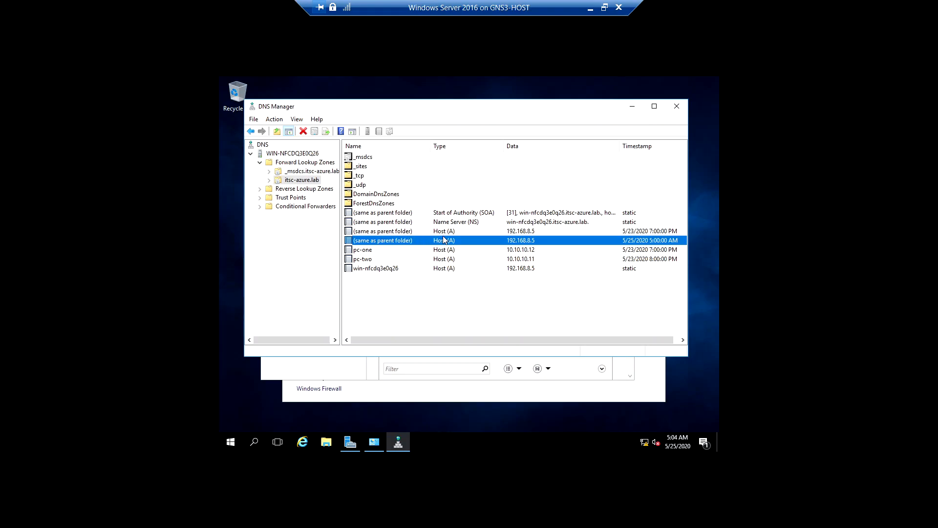
left_click(443, 233)
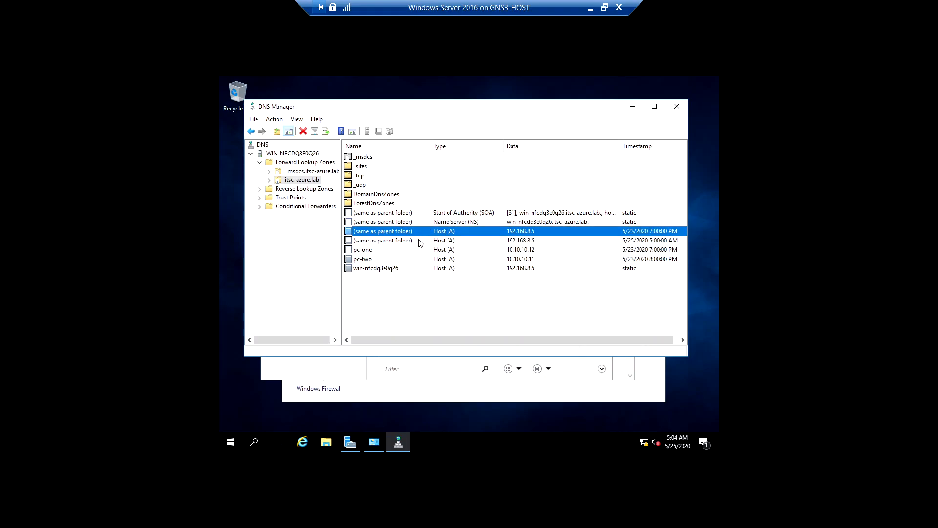
left_click(419, 240)
left_click(414, 233)
right_click(417, 238)
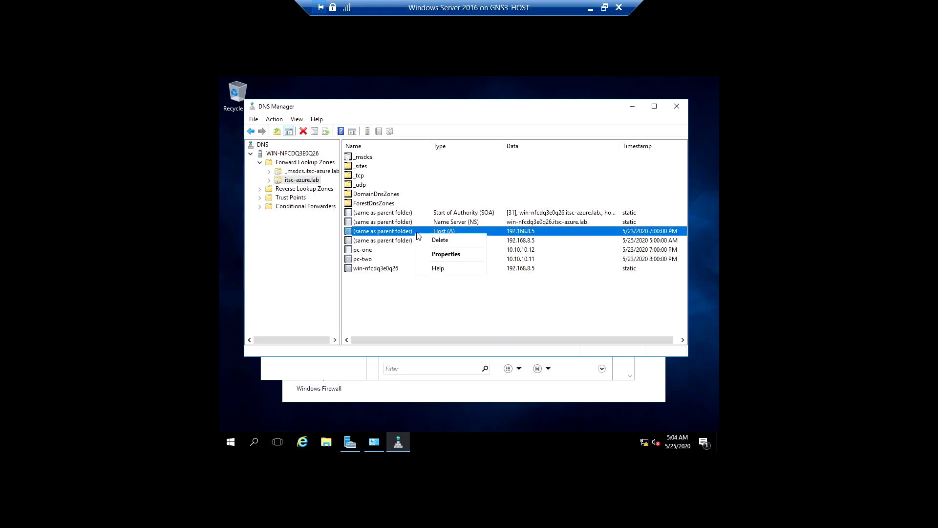
left_click(445, 239)
left_click(507, 297)
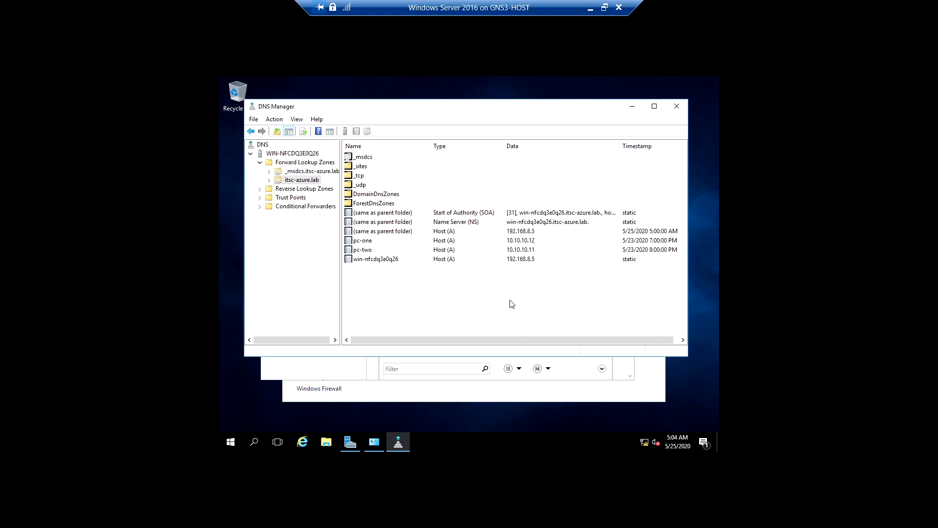
Check the remaining parent-folder, pc-one and pc-two Host (A) records, and switch to the lab topology in GNS3
left_click(423, 233)
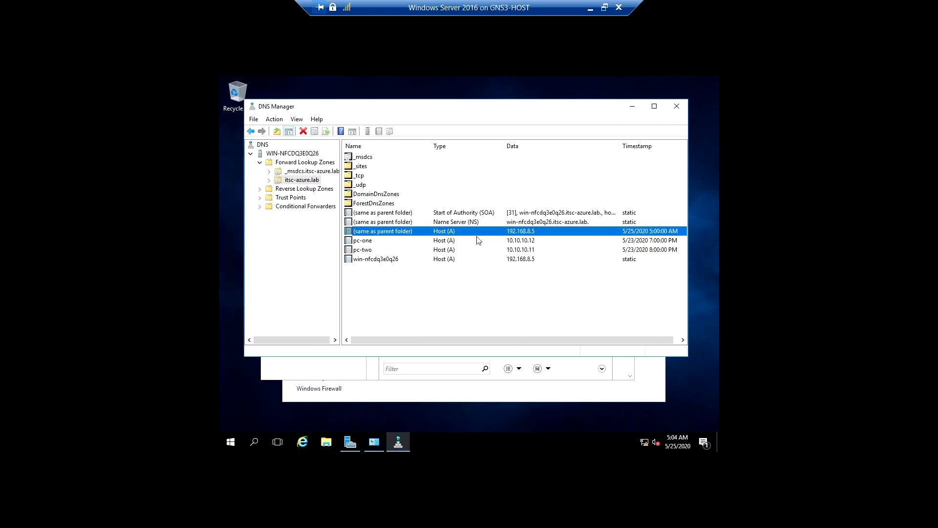
left_click(526, 242)
left_click(518, 250)
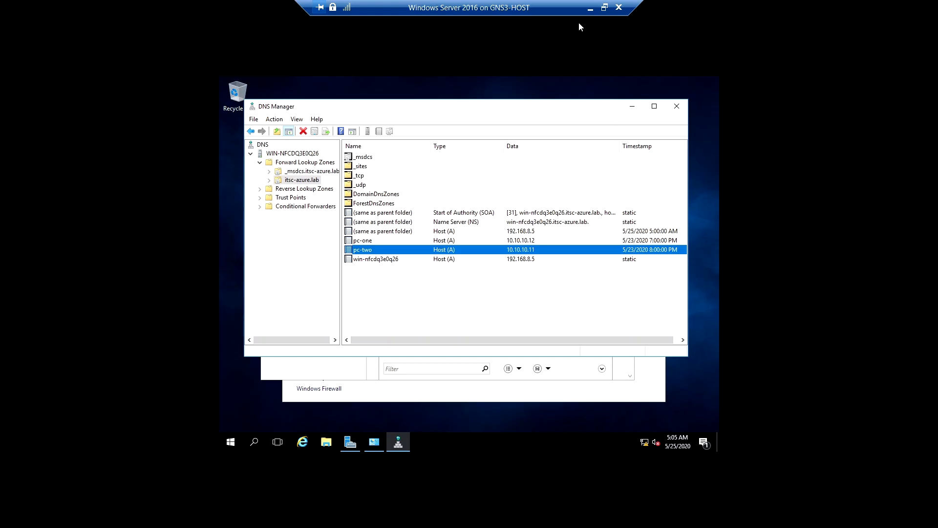
left_click(590, 10)
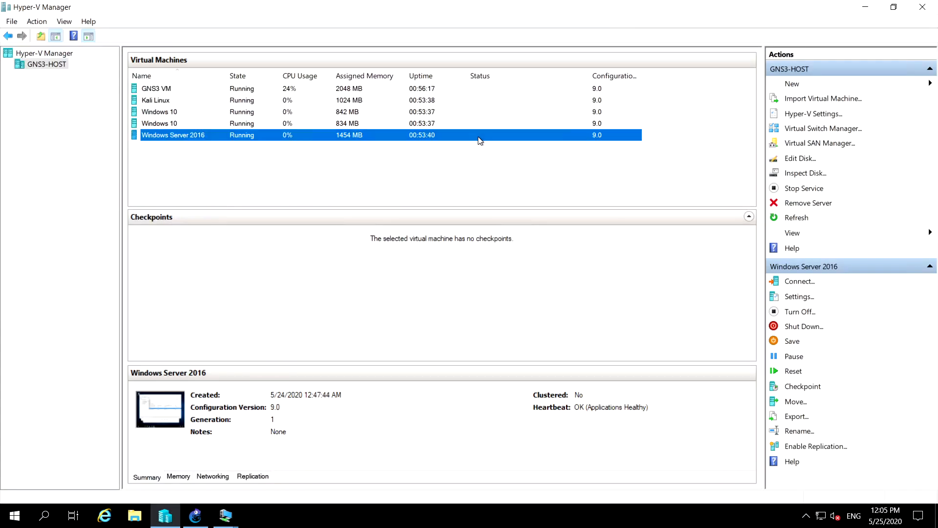
left_click(198, 520)
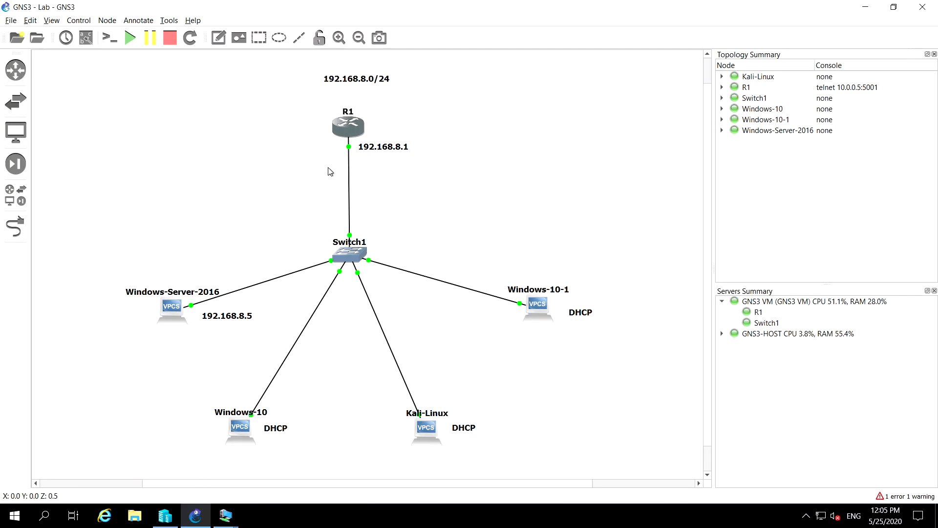
Try to open a console session to router R1 from the topology diagram, including one reconnection attempt
right_click(346, 125)
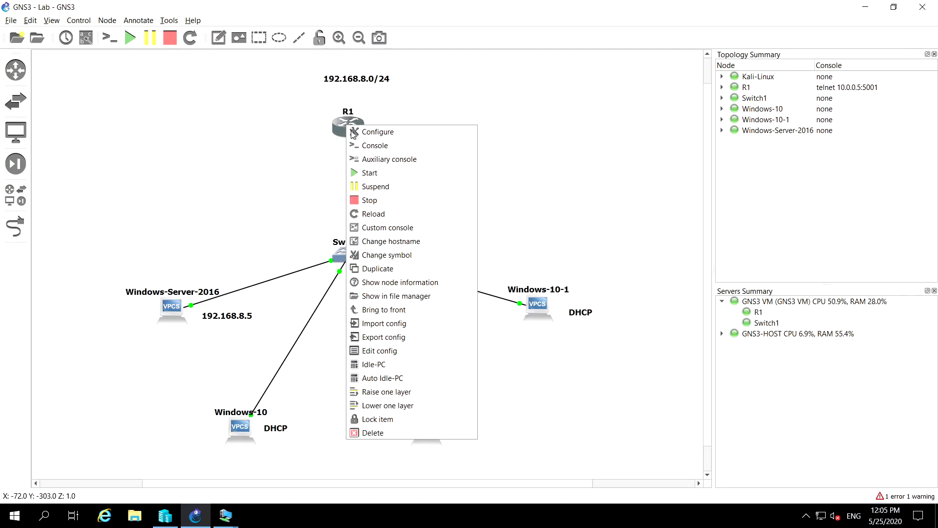
left_click(367, 146)
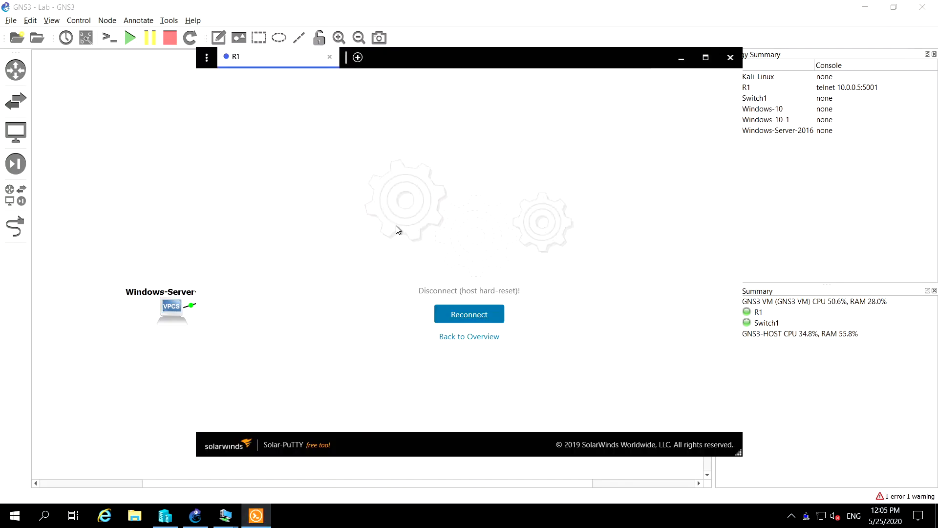
left_click(462, 314)
left_click(731, 58)
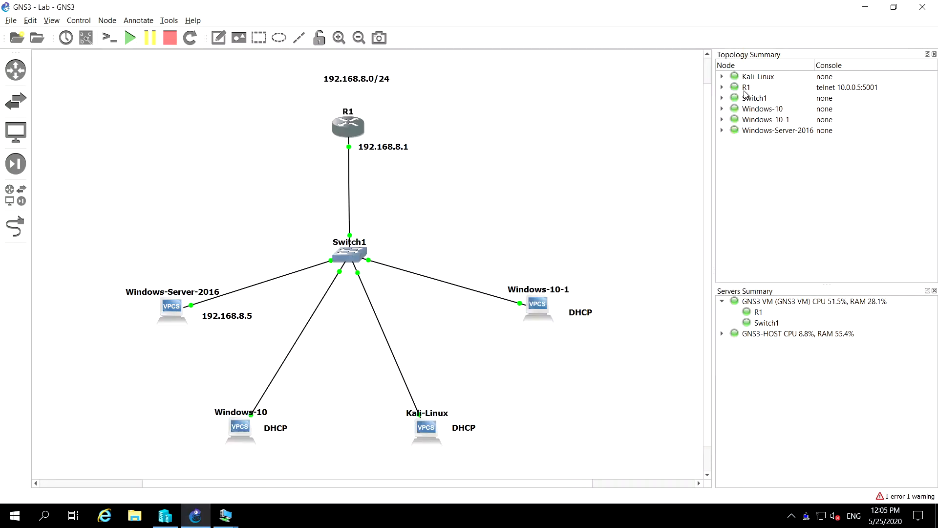
right_click(344, 126)
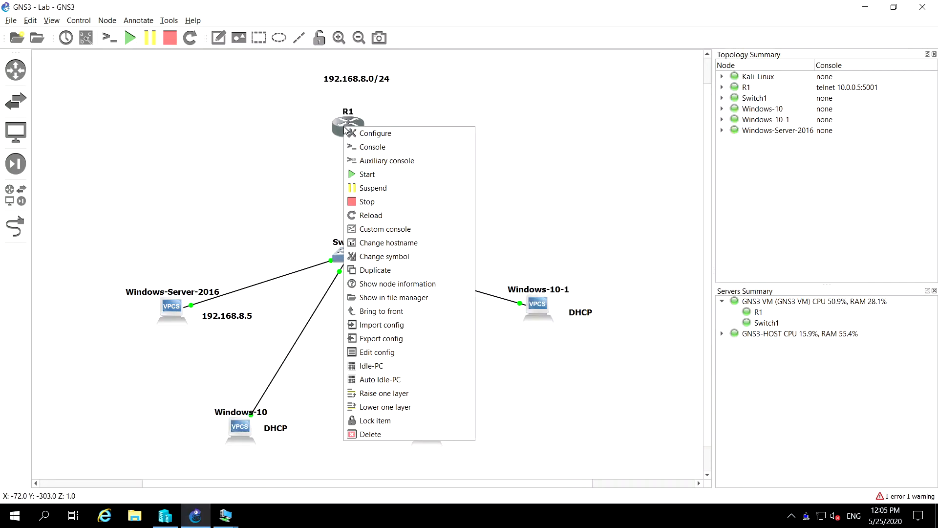
left_click(372, 150)
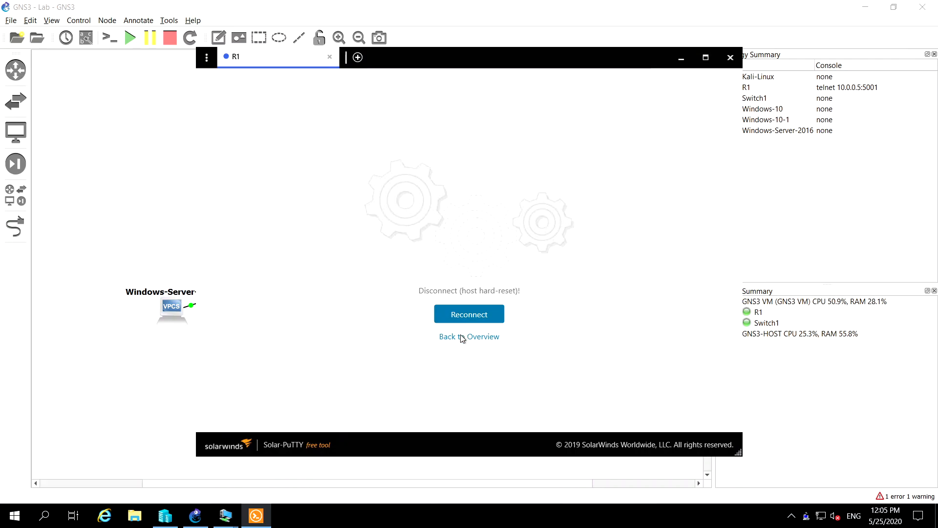
left_click(462, 337)
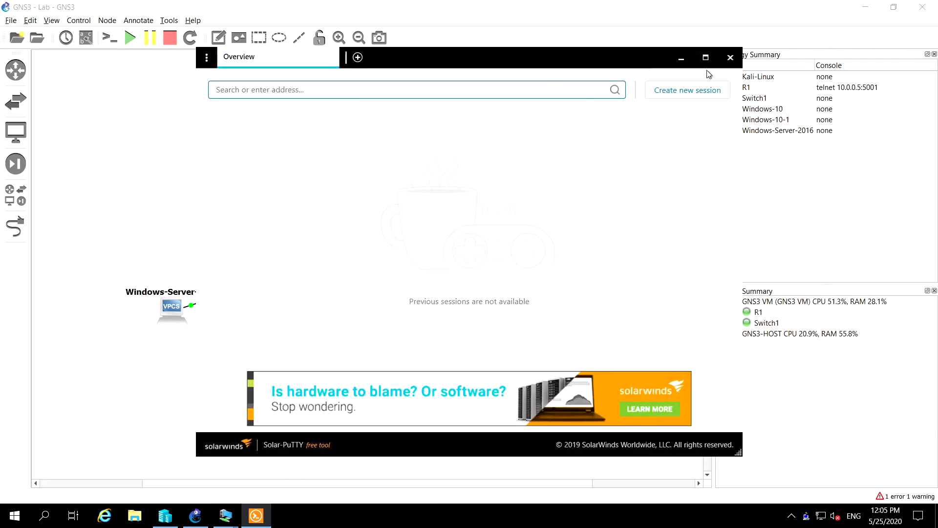
left_click(730, 57)
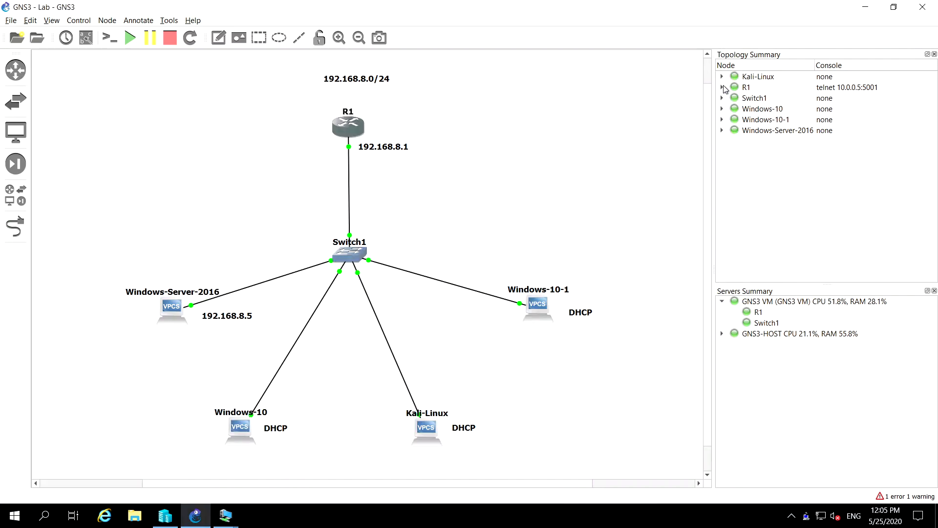
Expand R1's link in the topology summary and try to open the router's console from there
left_click(722, 87)
left_click(751, 98)
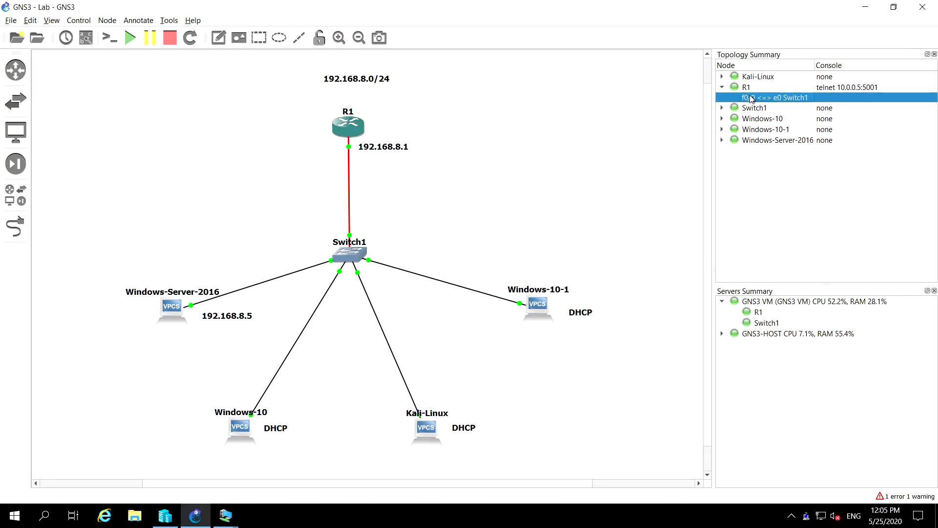
left_click(755, 88)
right_click(755, 90)
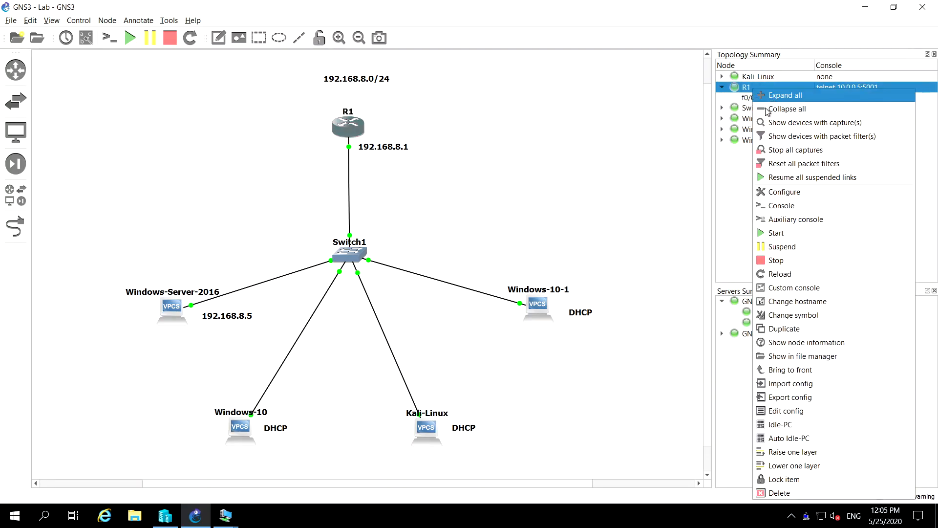
left_click(786, 206)
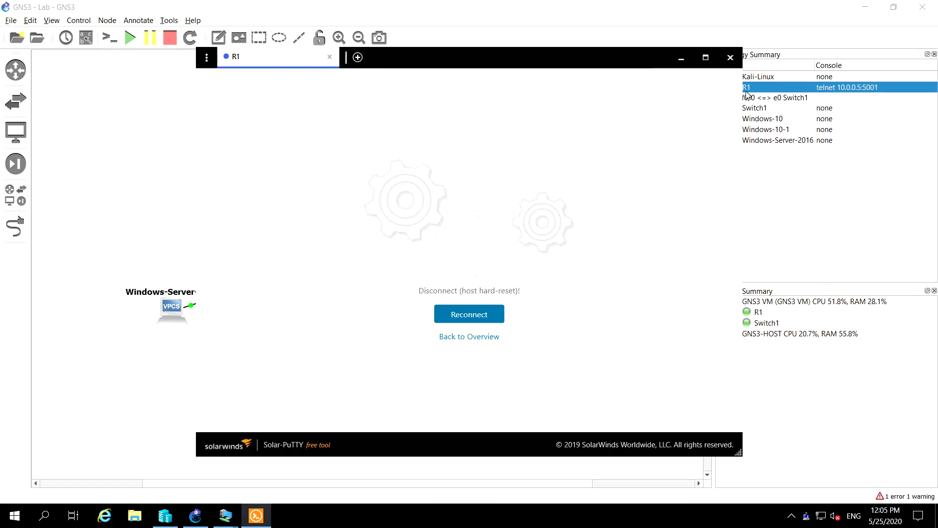
left_click(730, 57)
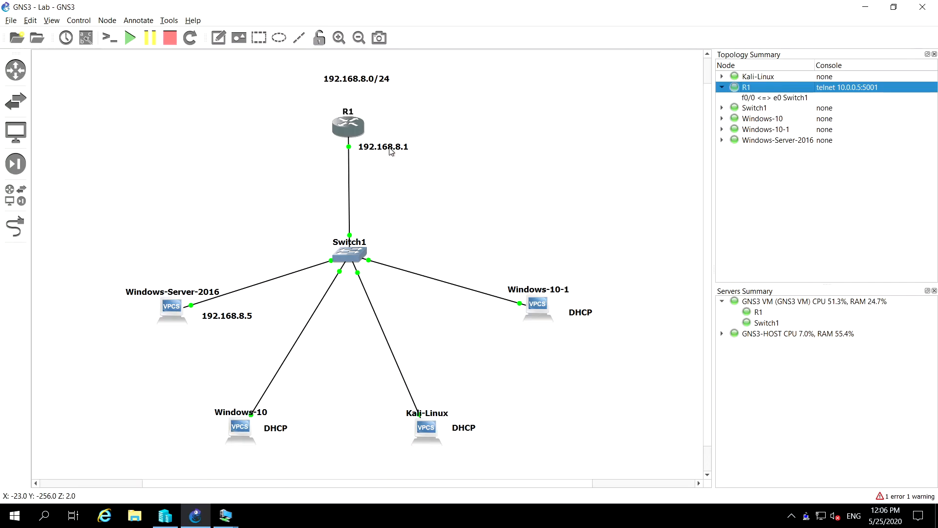
Open R1's console session from the topology diagram and bring up the router's command prompt
right_click(348, 125)
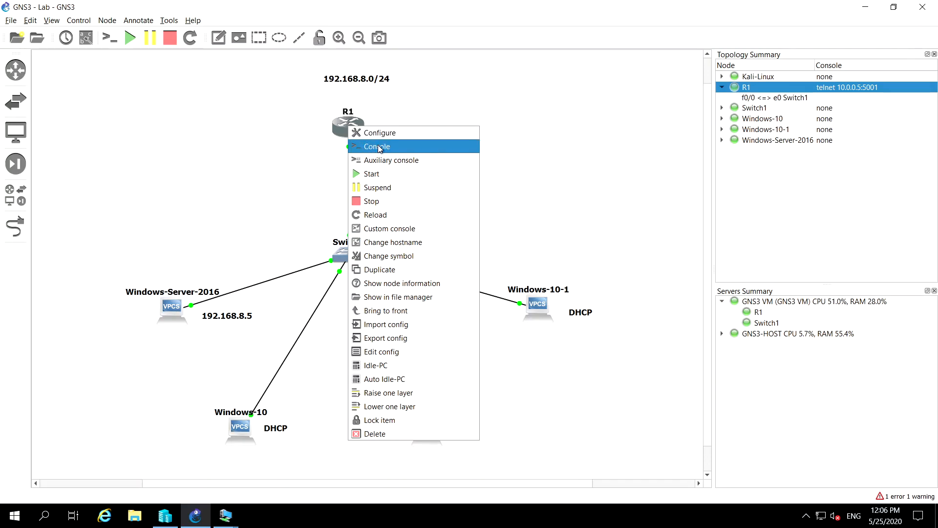
left_click(379, 147)
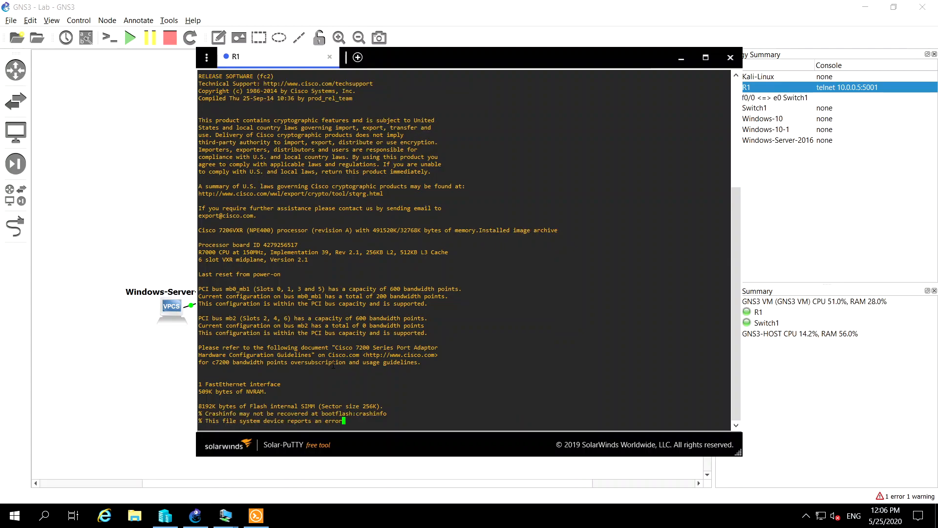
key("Return")
key("Return")
key("Return")
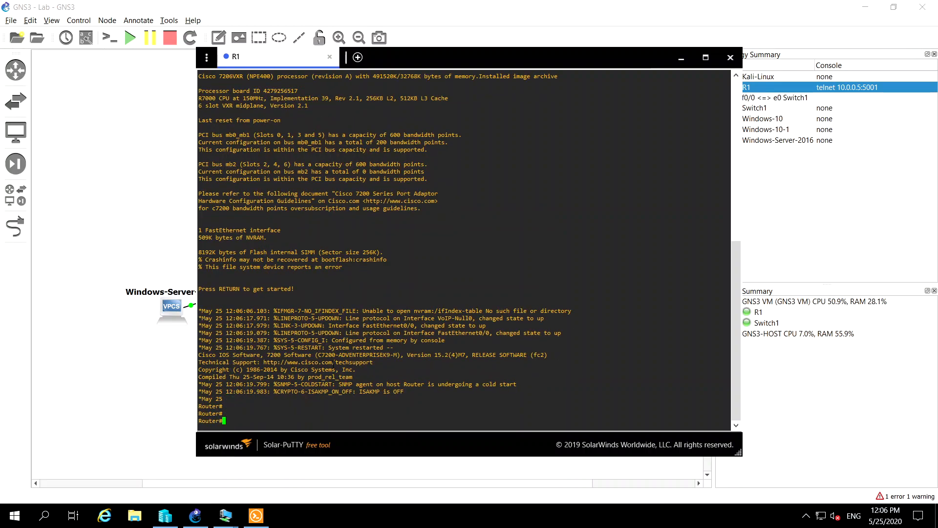
key("Return")
key("Return")
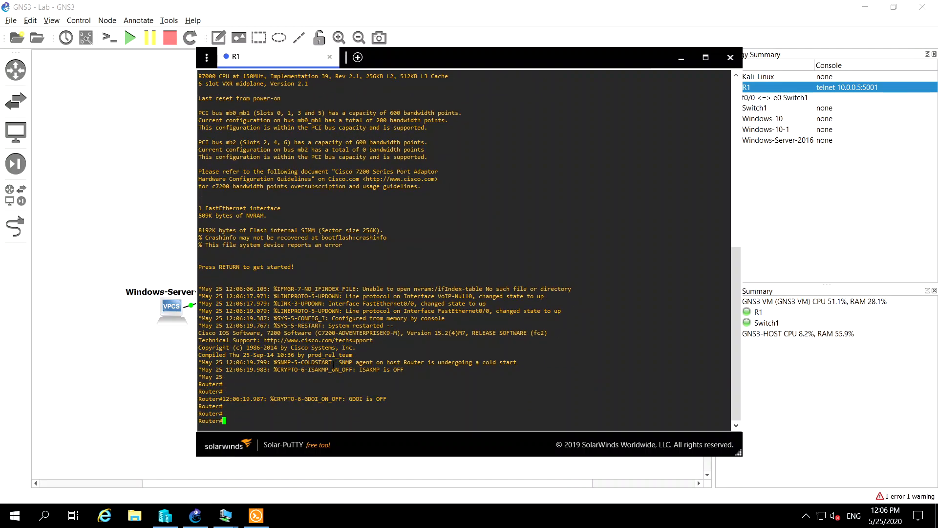
key("Return")
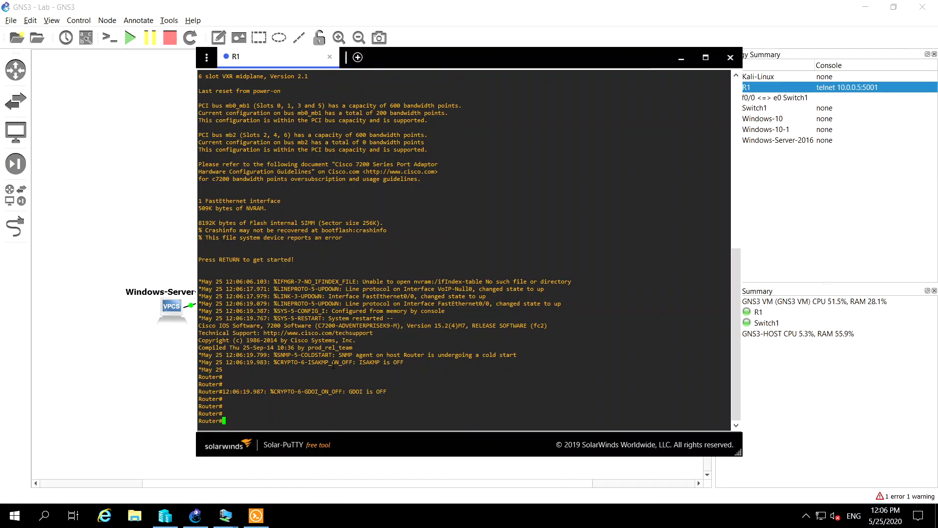
Test R1's connectivity to the Windows server by pinging 192.168.8.5, and minimize the console window
type("ping 192.168.8.5")
key("Return")
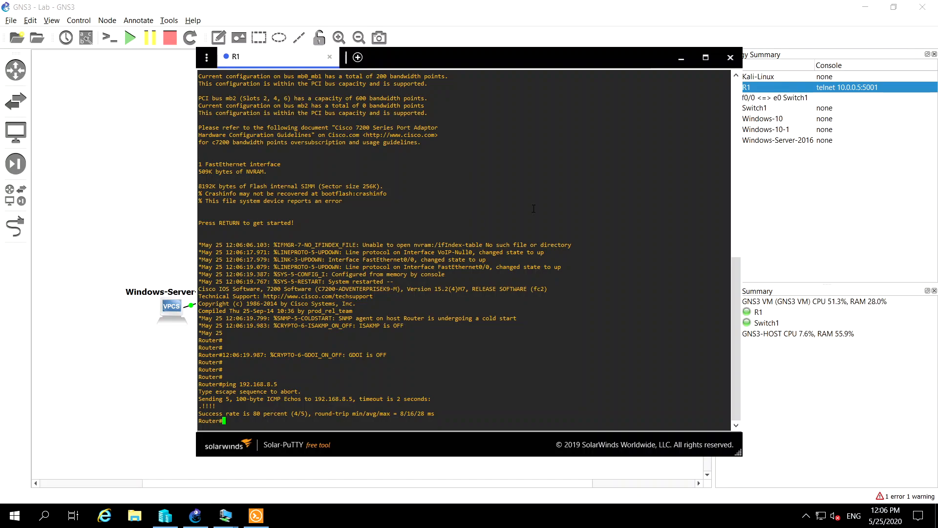
left_click(681, 59)
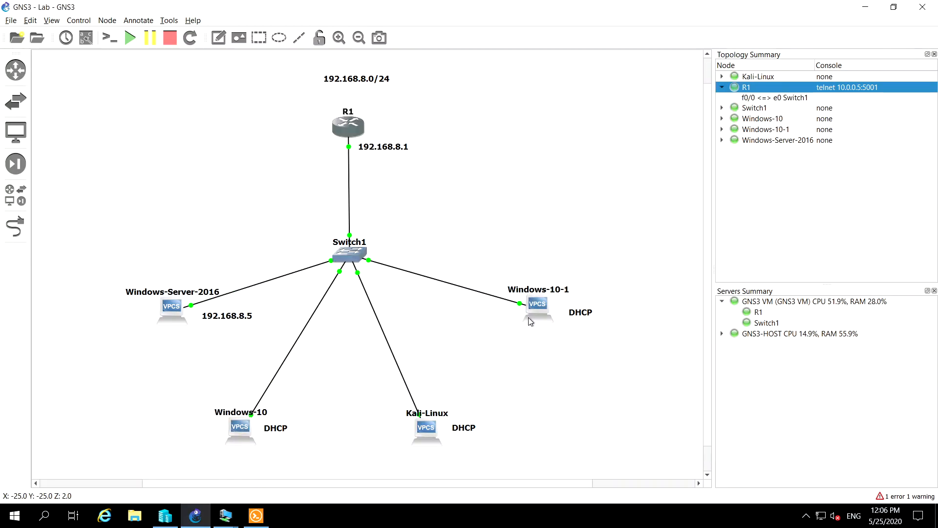
Switch to Hyper-V Manager, connect to the second listed Windows 10 virtual machine and bring up its sign-in screen
left_click(232, 524)
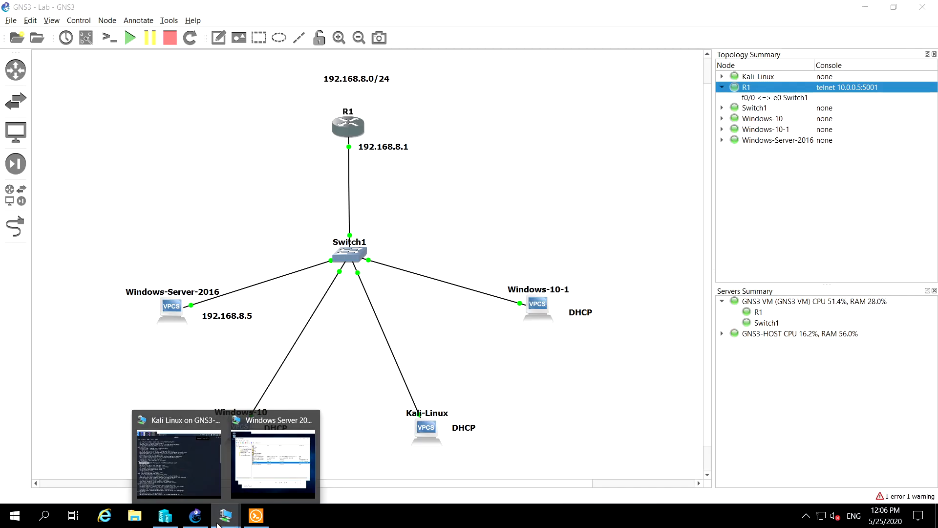
left_click(166, 516)
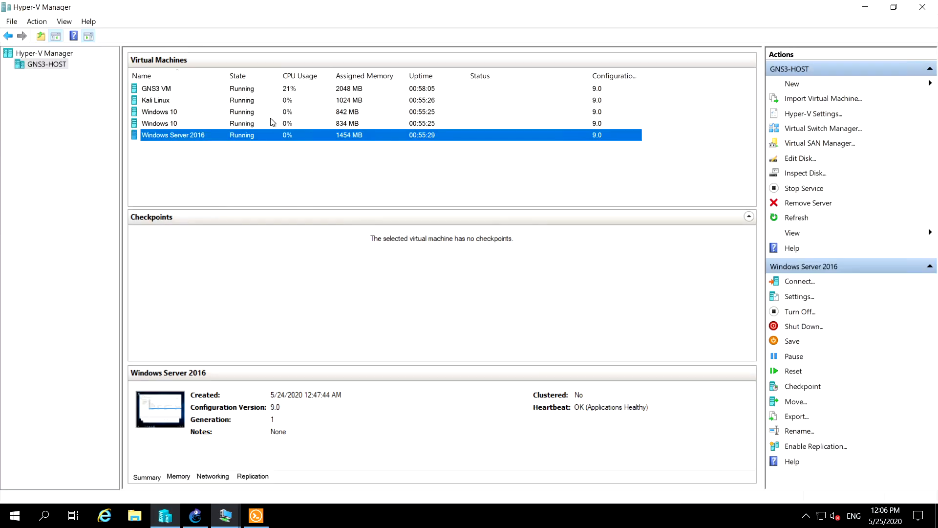
left_click(194, 115)
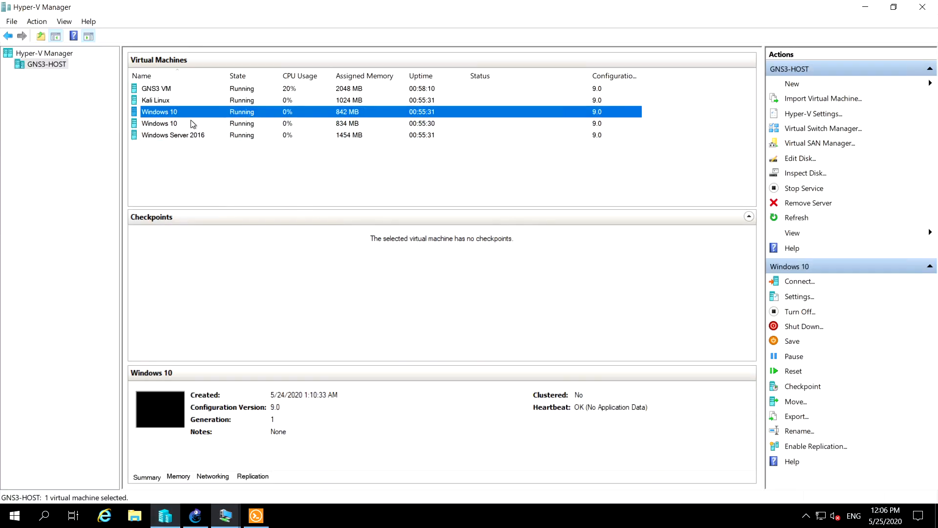
left_click(174, 122)
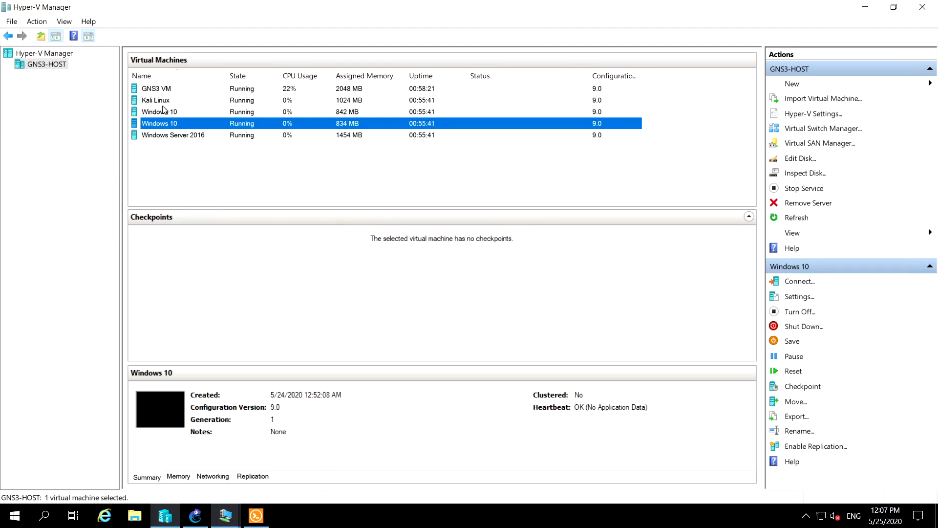
right_click(164, 124)
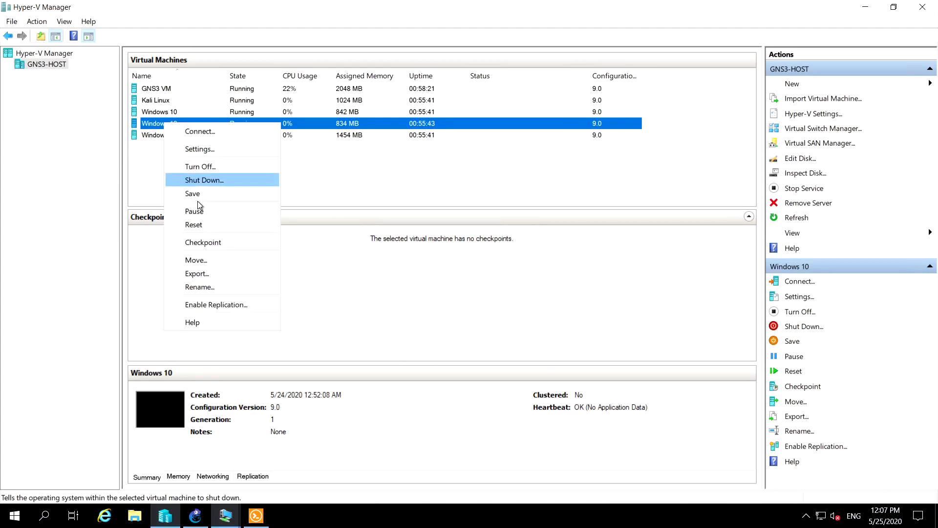
left_click(207, 133)
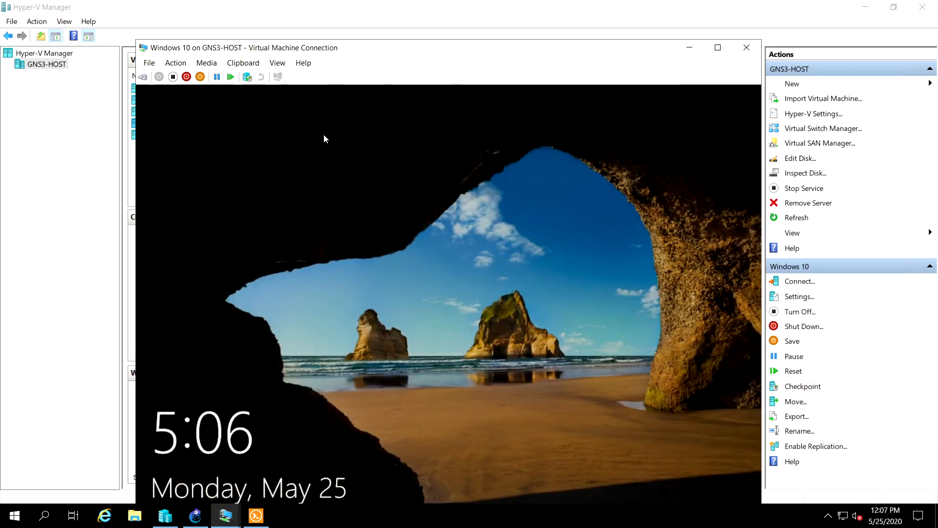
left_click_drag(424, 339, 418, 248)
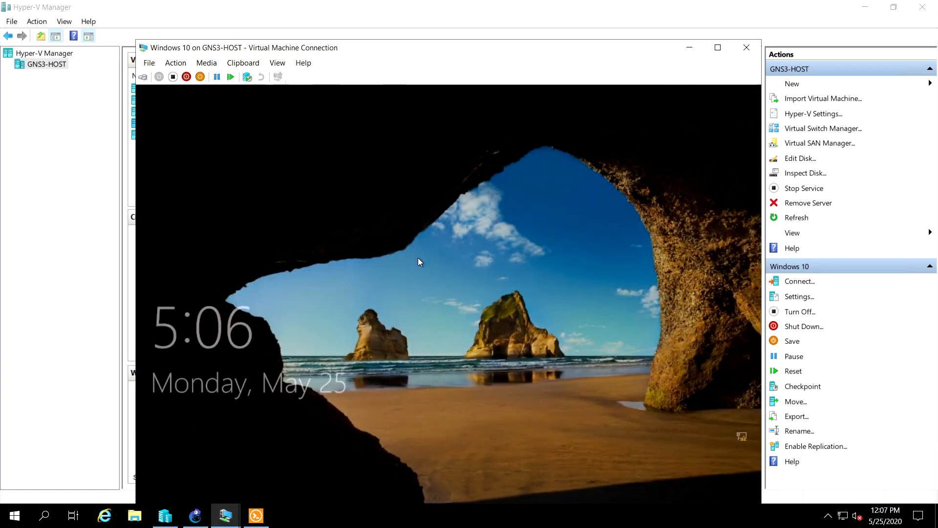
left_click_drag(396, 371, 424, 101)
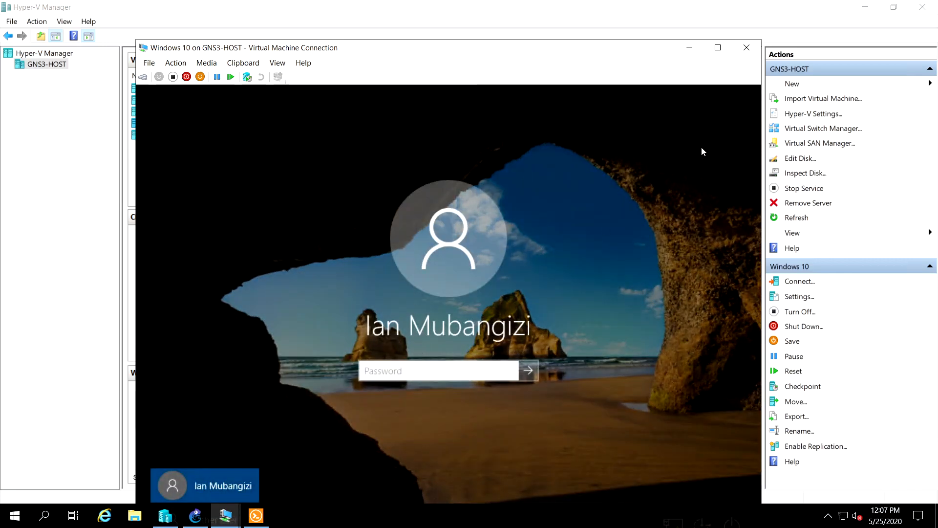
Move the Windows 10 connection window up and sign in to the virtual machine with the account password
left_click_drag(553, 47, 555, 24)
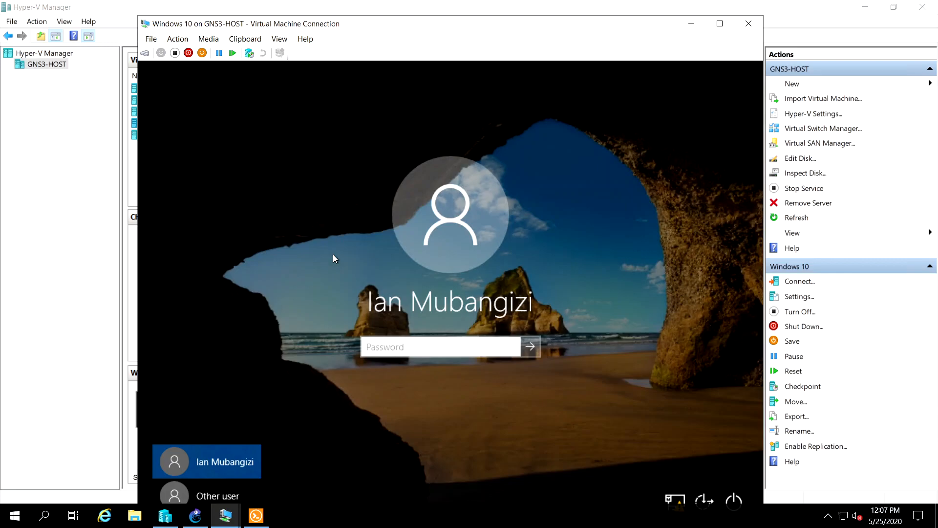
left_click_drag(490, 31, 492, 19)
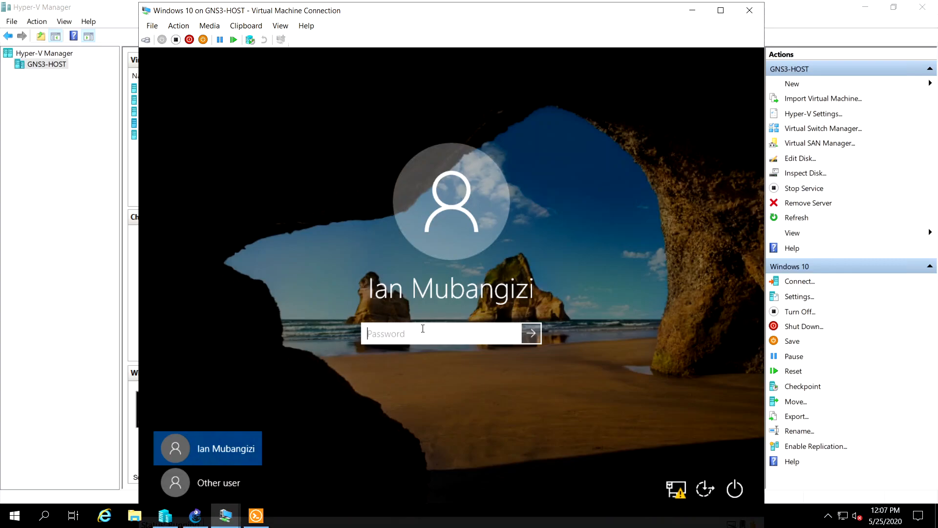
type("••")
key("BackSpace")
key("BackSpace")
type("••••••••")
left_click(511, 335)
left_click(532, 335)
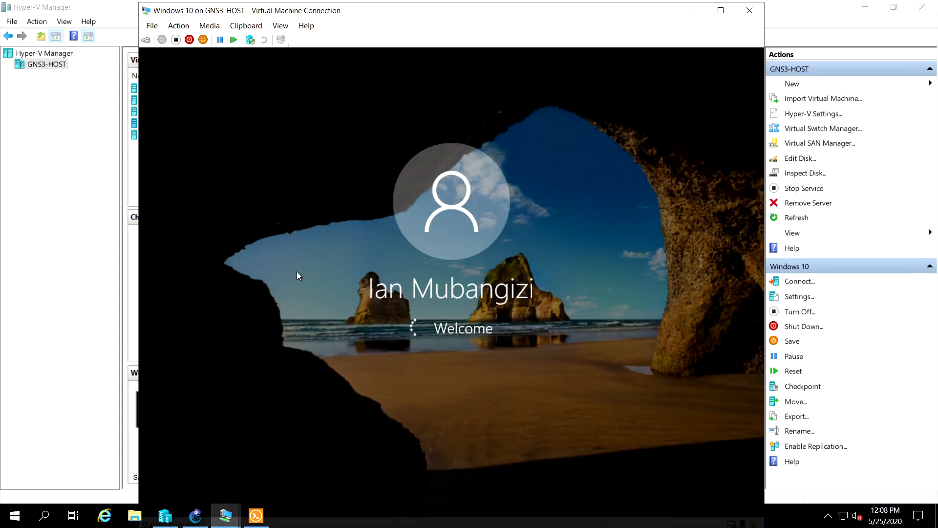
Switch to the Windows Server 2016 virtual machine, refresh the itsc-azure.lab zone's records and close DNS Manager
mouse_move(227, 519)
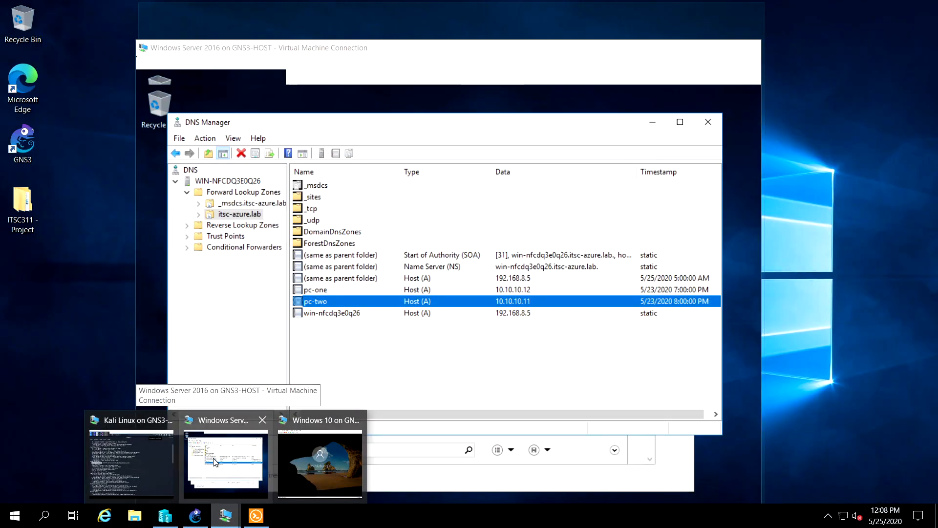
left_click(215, 461)
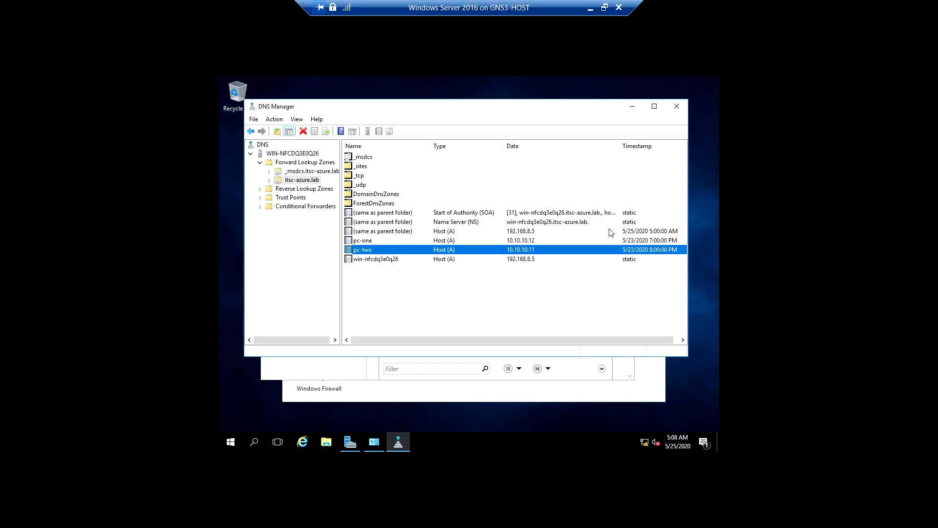
left_click(455, 290)
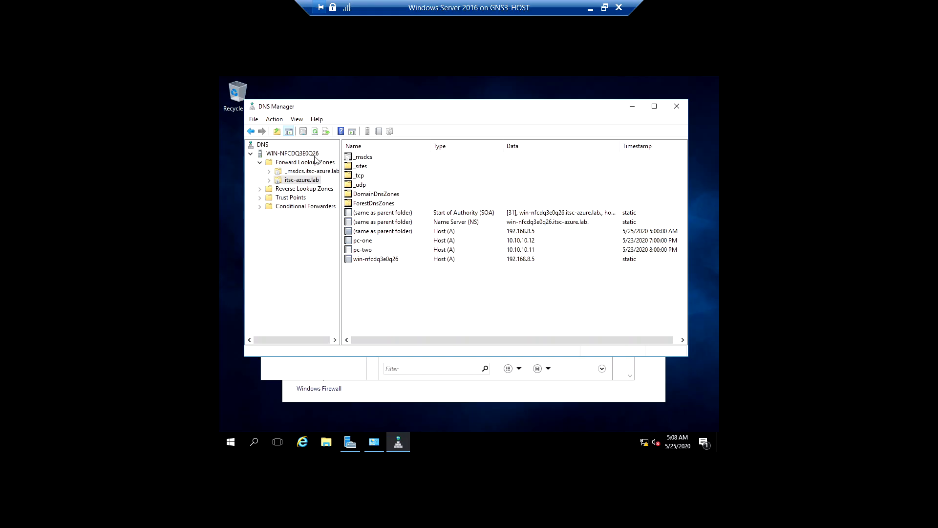
left_click(315, 132)
left_click(677, 106)
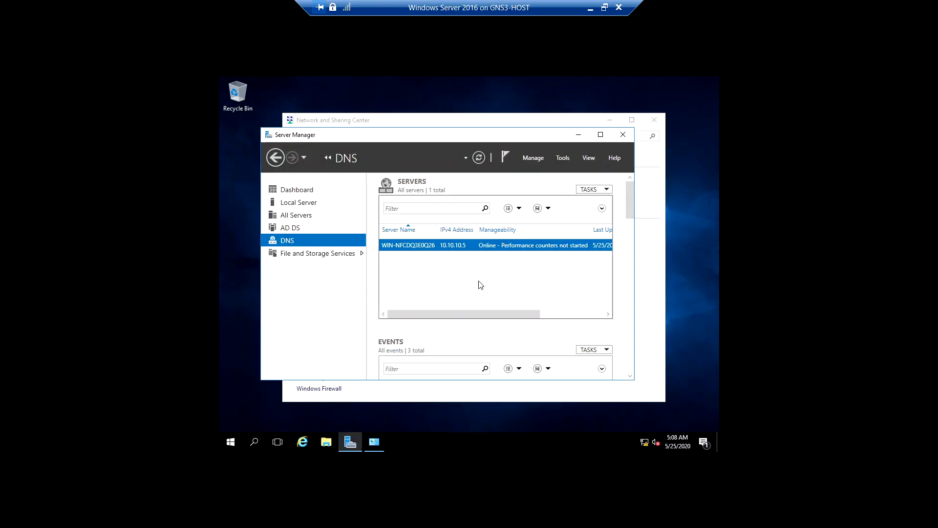
Look through the DNS server's details in Server Manager and close Server Manager
left_click_drag(471, 310, 555, 305)
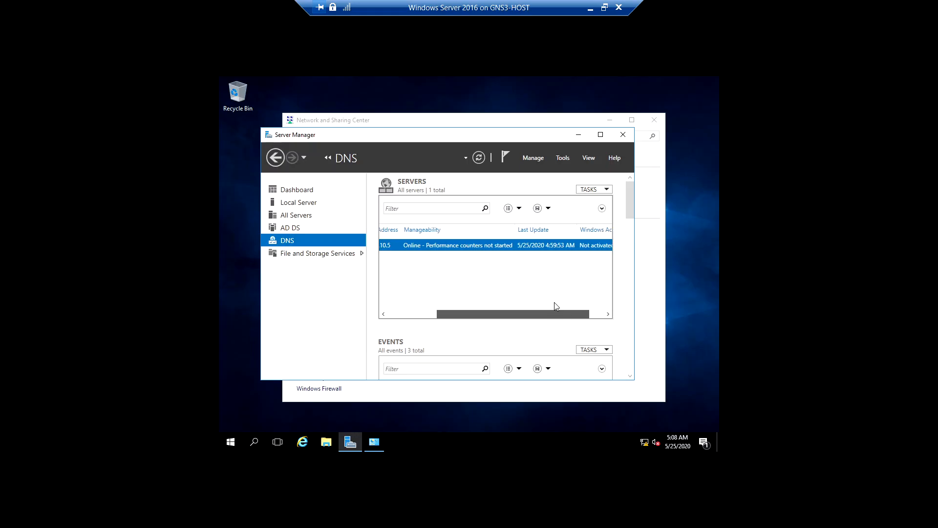
left_click(406, 313)
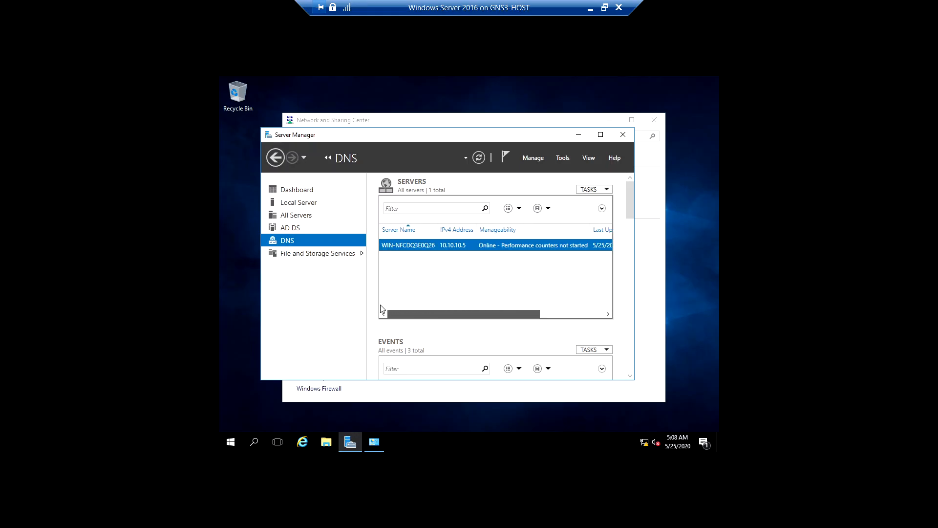
left_click(622, 135)
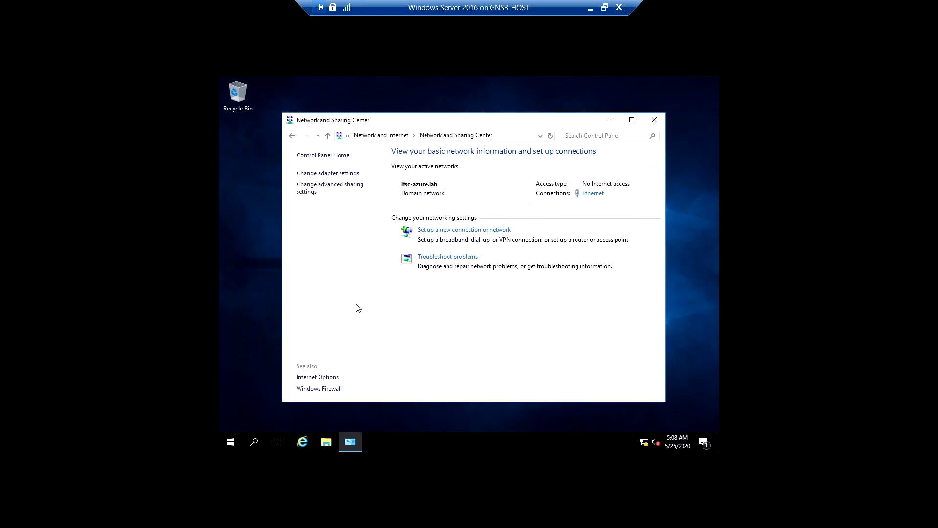
Open an administrator command prompt on the server and look up pc-one with nslookup
left_click(230, 442)
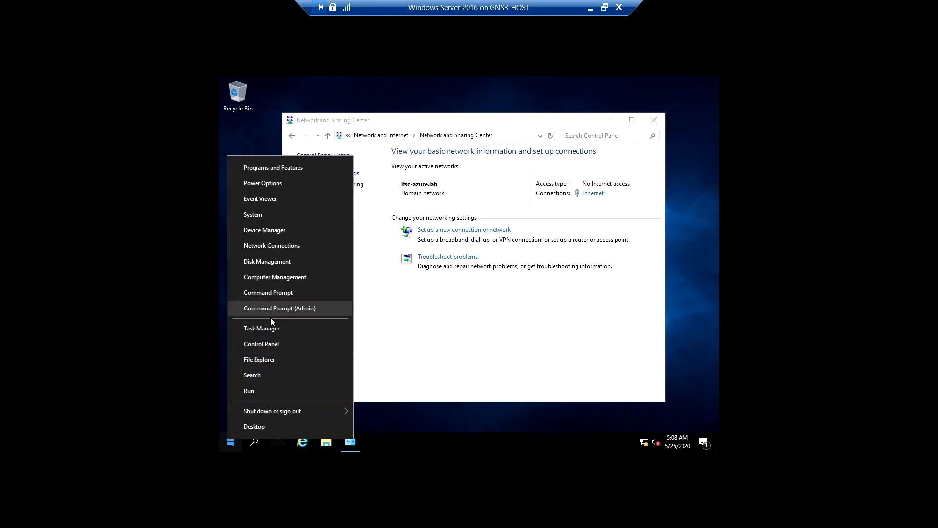
left_click(274, 306)
left_click(416, 253)
type("n")
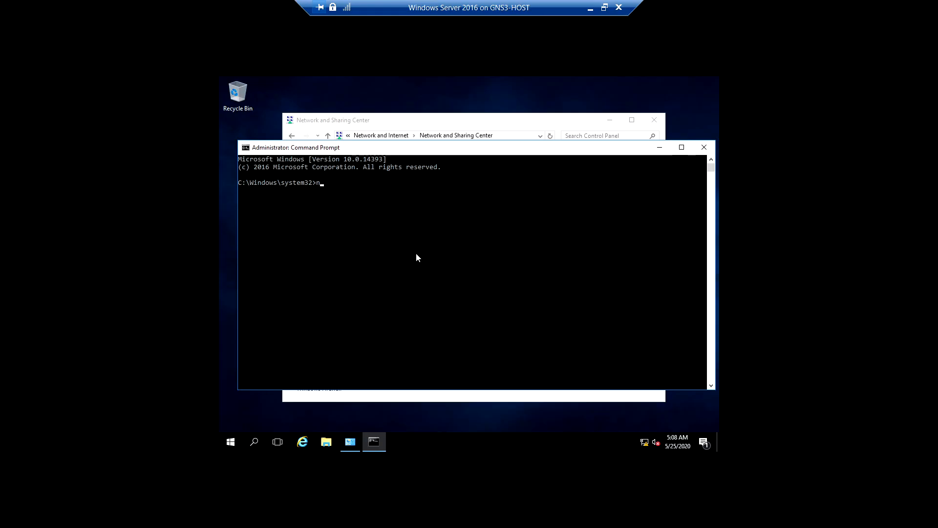
type("slookup pc-one")
key("Return")
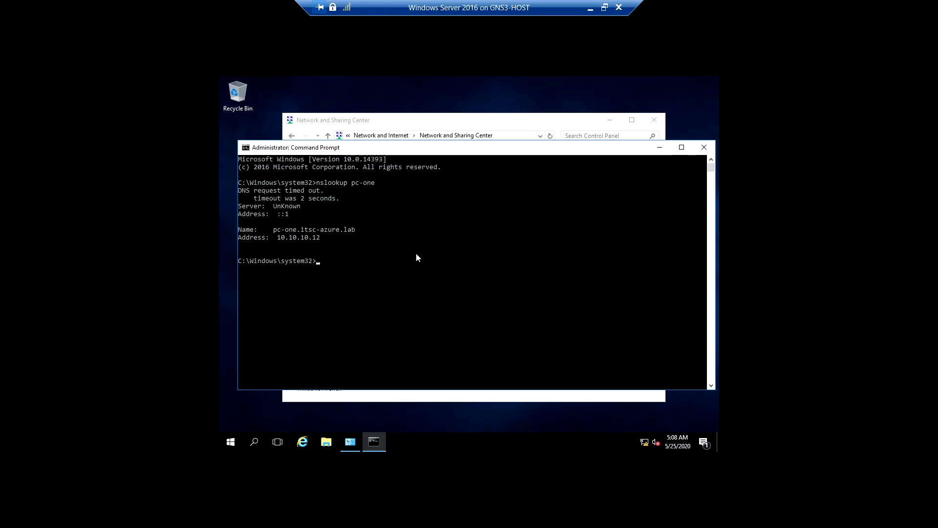
Highlight pc-one's resolved address in the lookup output and minimize the server's connection window
left_click_drag(319, 237, 268, 237)
left_click(281, 238)
double_click(281, 238)
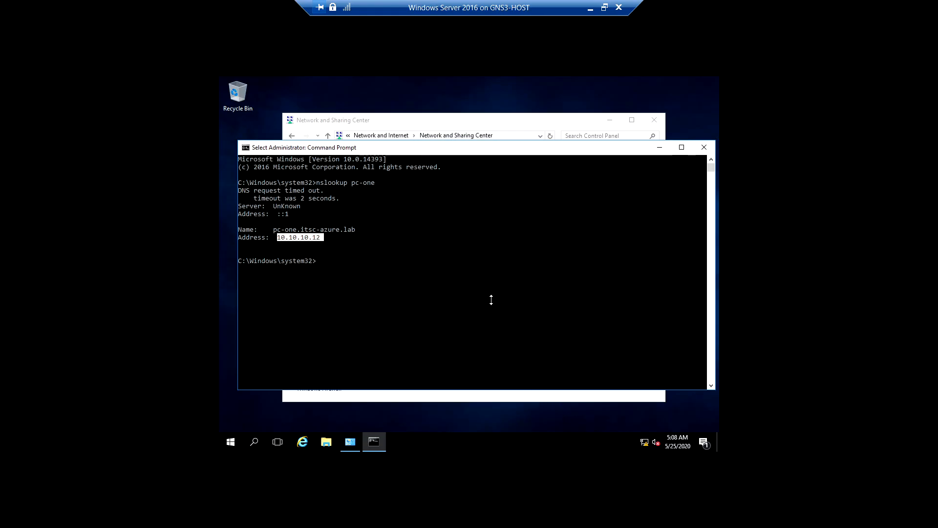
left_click(591, 8)
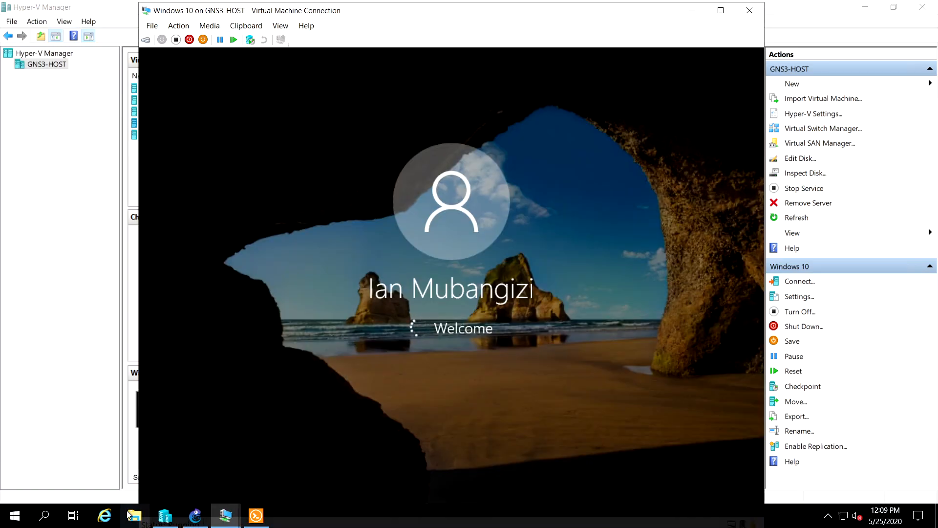
In Hyper-V Manager, turn off the Kali Linux, both Windows 10 and Windows Server 2016 virtual machines together
left_click(165, 516)
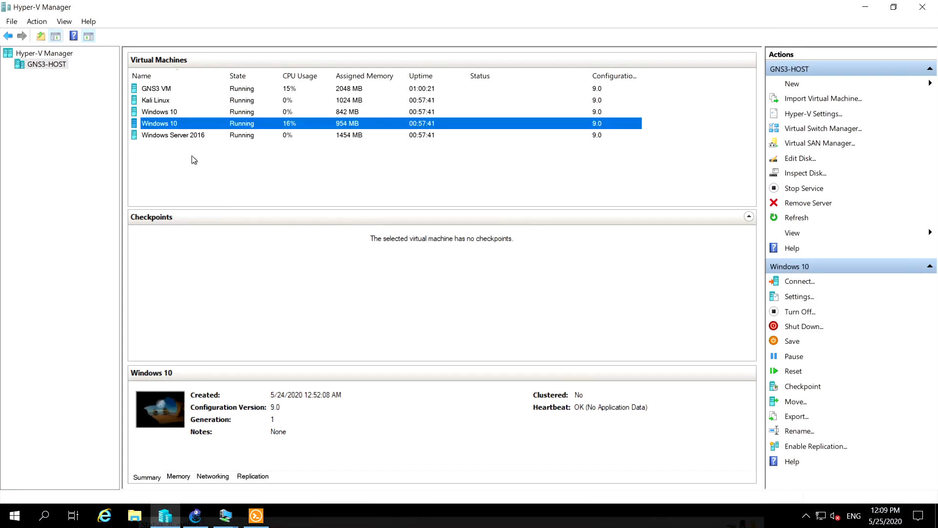
left_click(213, 138)
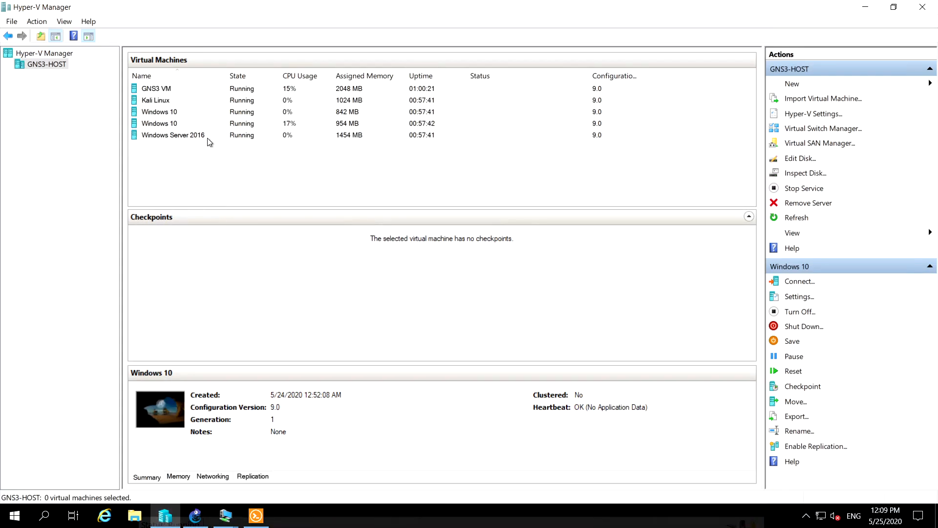
left_click(172, 101, "shift")
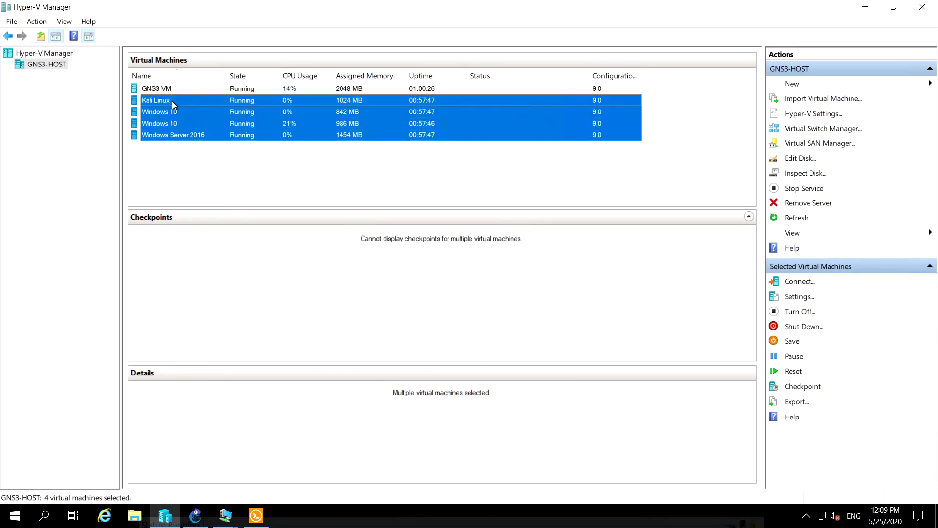
right_click(193, 114)
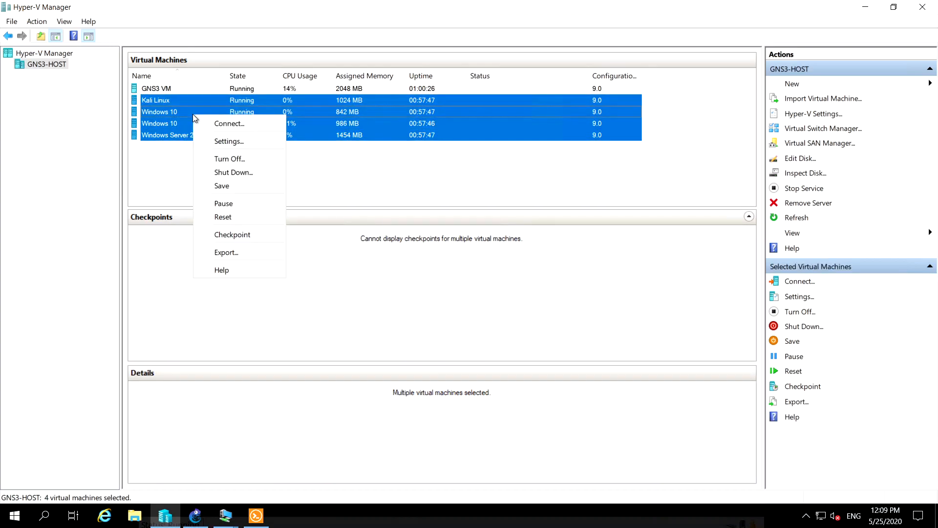
left_click(235, 160)
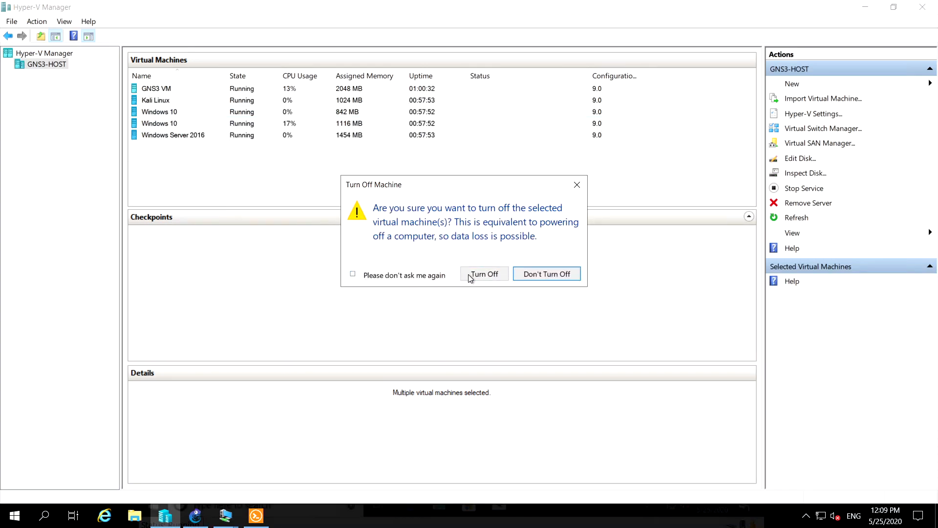
left_click(470, 275)
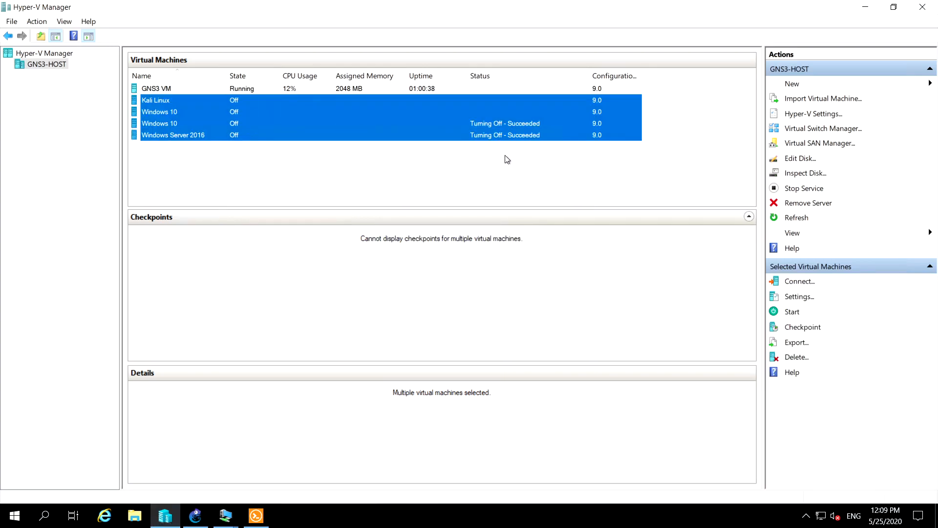
Close all connection windows of the turned-off machines and start Kali Linux, both Windows 10 machines and Windows Server 2016
right_click(202, 122)
left_click(225, 128)
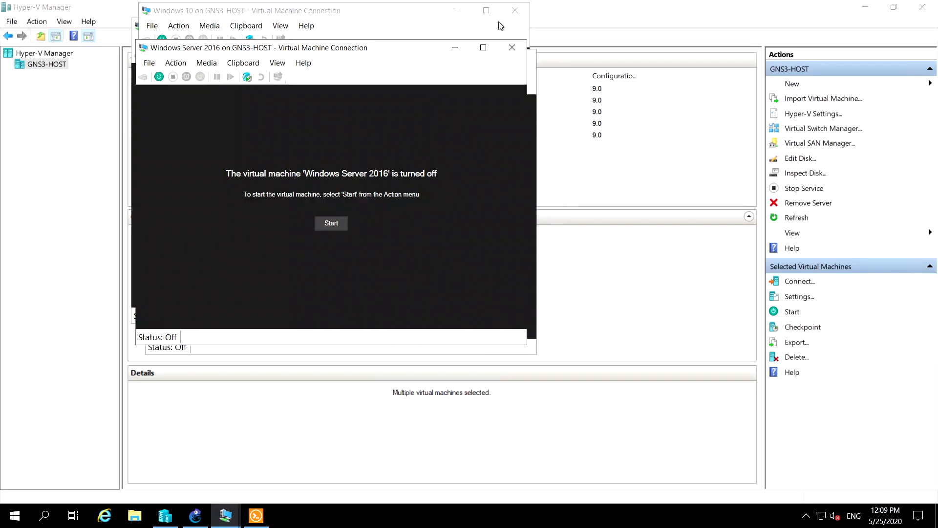
left_click(512, 48)
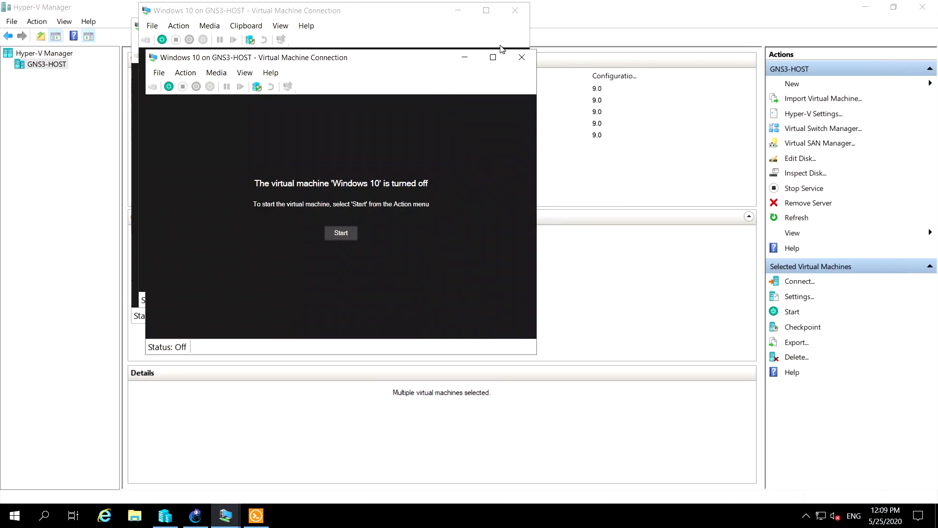
left_click(522, 58)
left_click(515, 11)
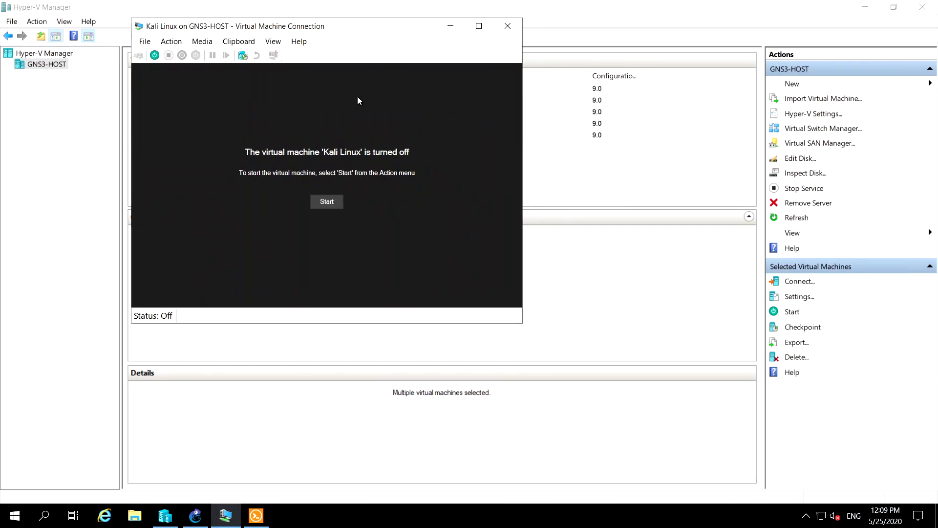
left_click(508, 26)
right_click(203, 107)
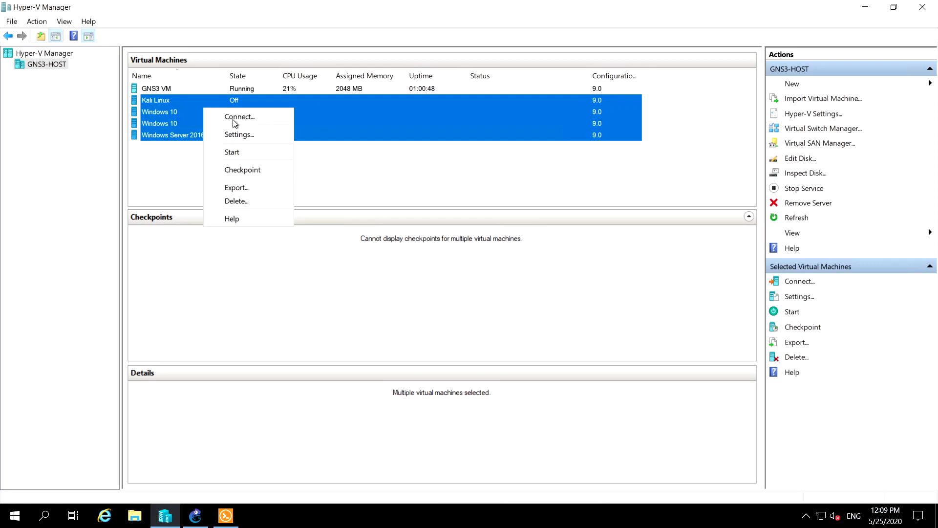
left_click(243, 152)
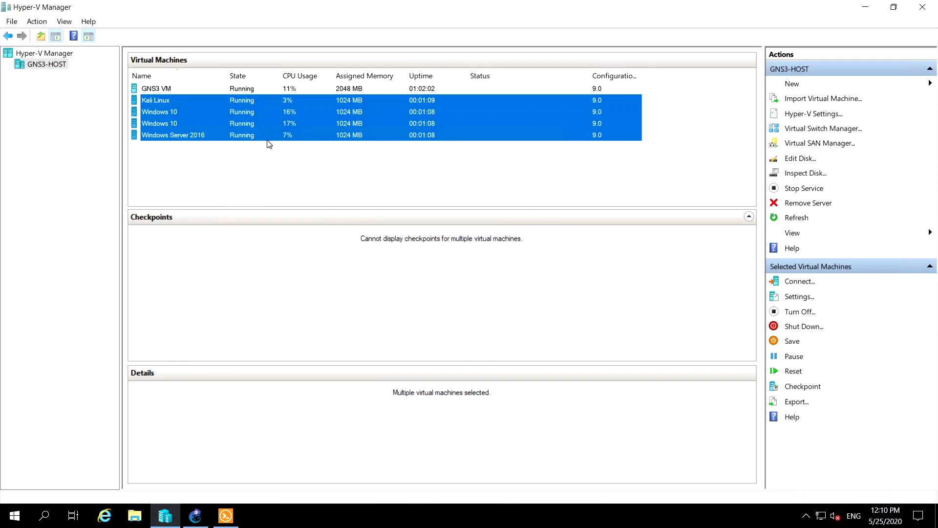
Check the restarted machines' status, review the lab topology in GNS3 and return to Hyper-V Manager
left_click(268, 121)
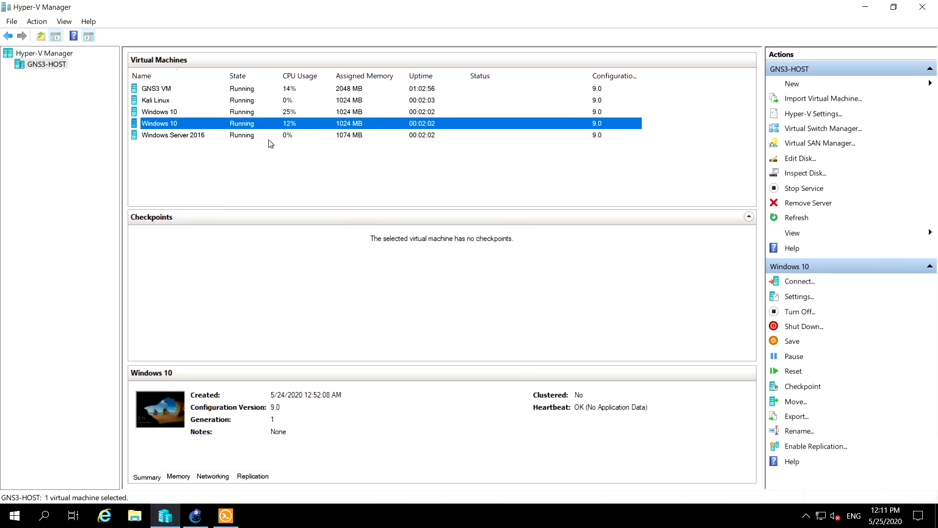
left_click(270, 139)
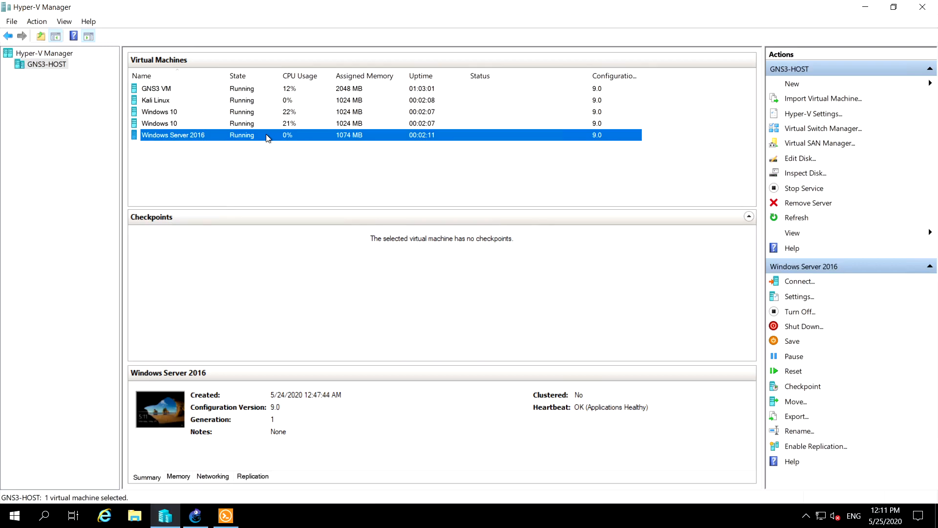
right_click(267, 137)
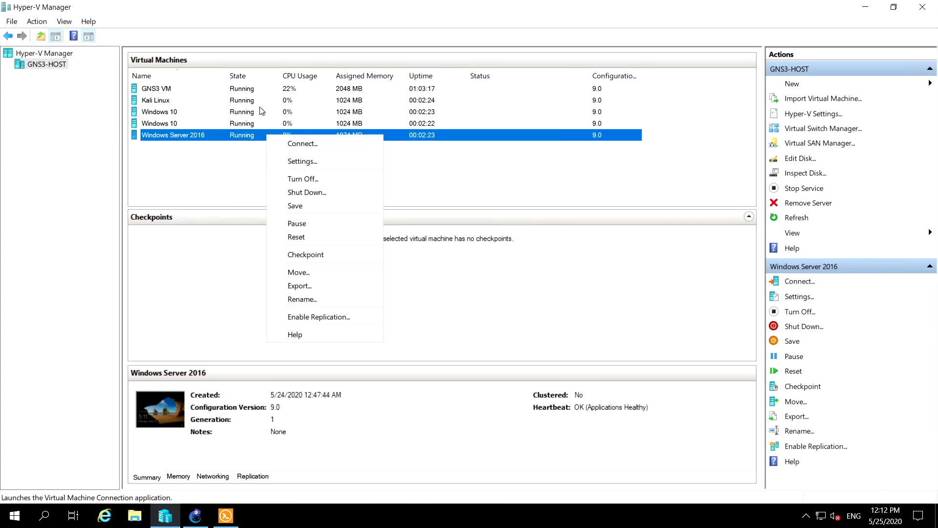
left_click(196, 515)
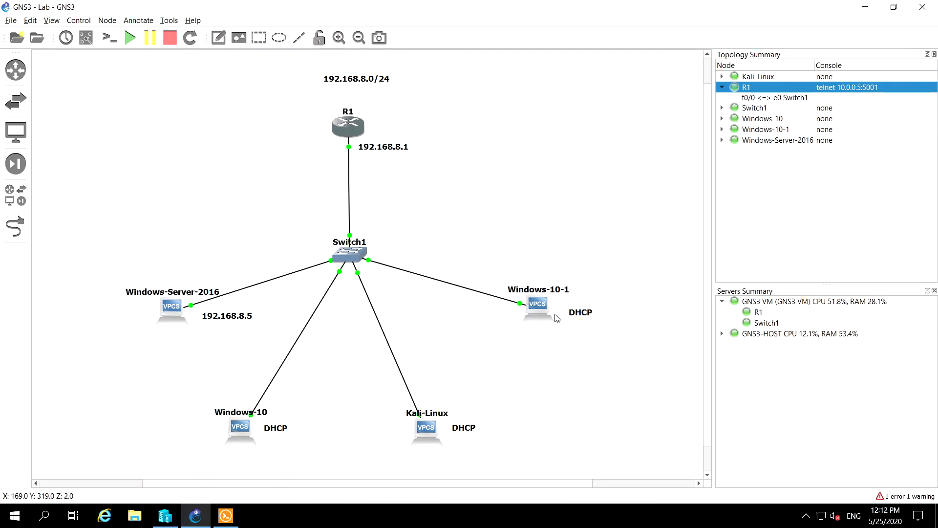
left_click(167, 515)
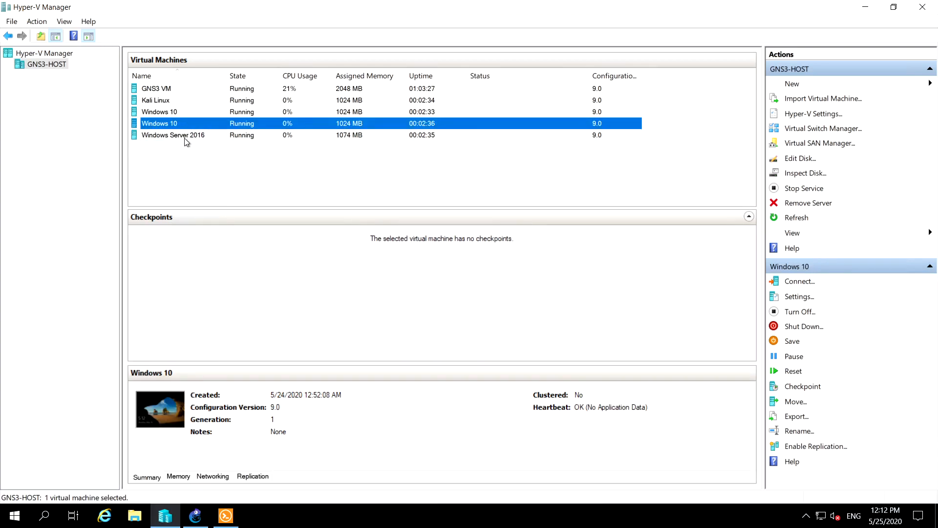
Connect to the Windows Server 2016 virtual machine and sign in to the domain Administrator account with its password
left_click(185, 138)
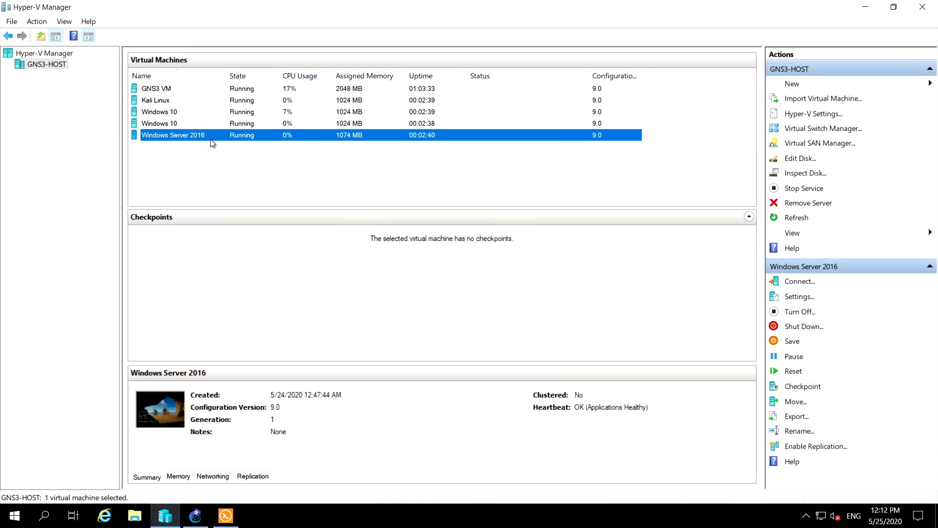
right_click(211, 140)
left_click(246, 149)
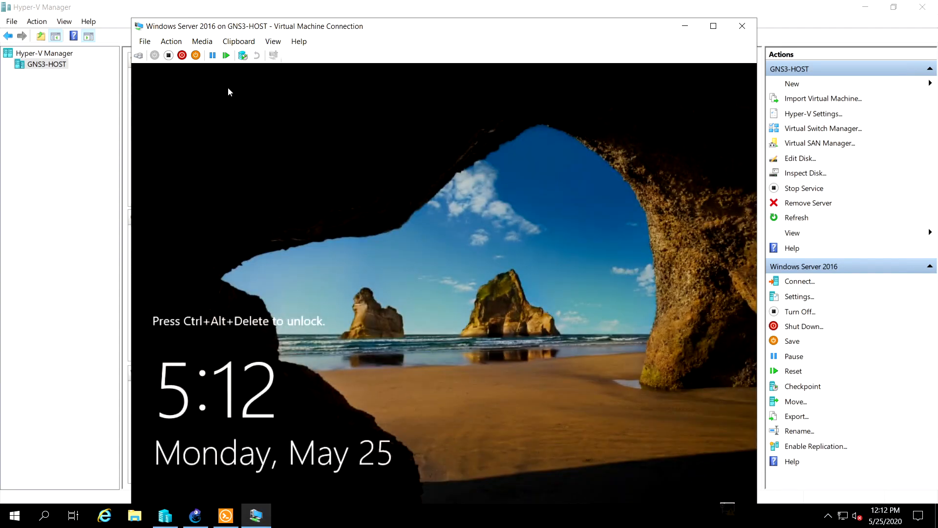
left_click(139, 56)
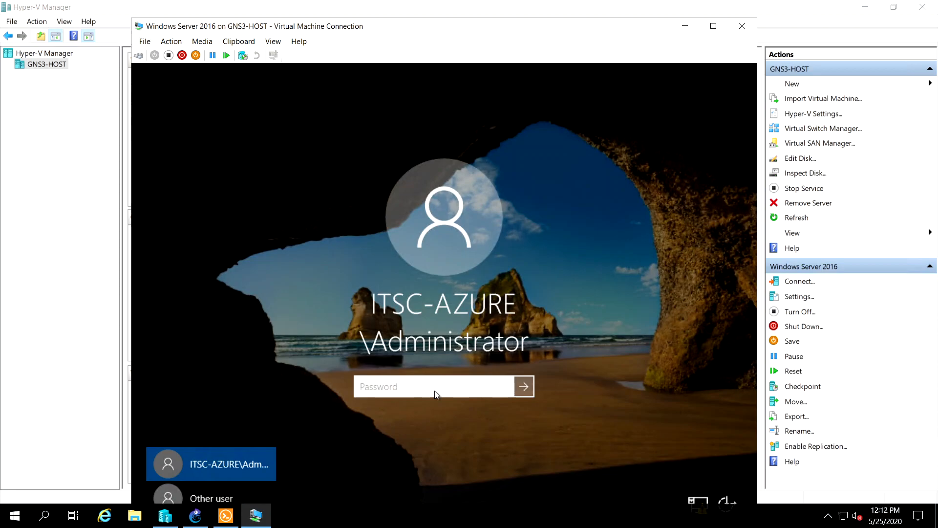
type("••••••••")
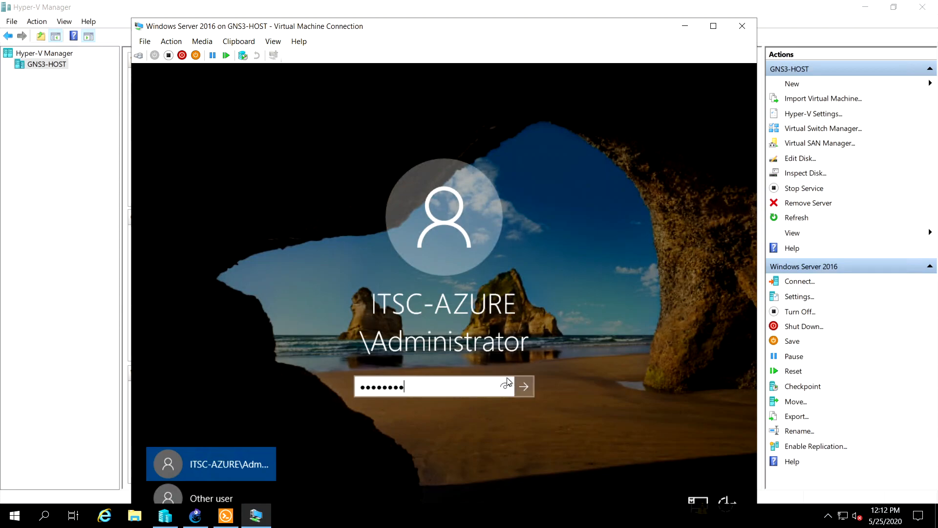
left_click(524, 388)
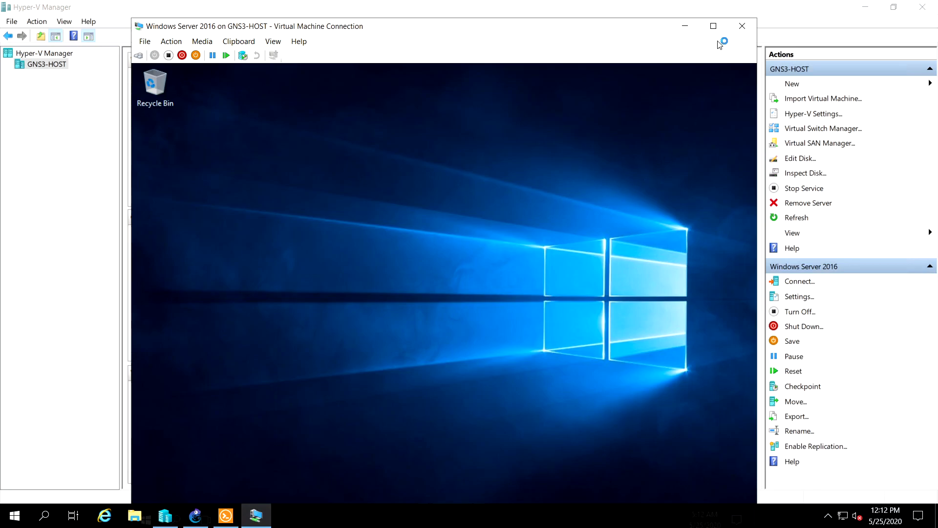
Show the server full screen, dismiss the Shutdown Event Tracker without a reason and open an administrator Command Prompt
left_click(713, 26)
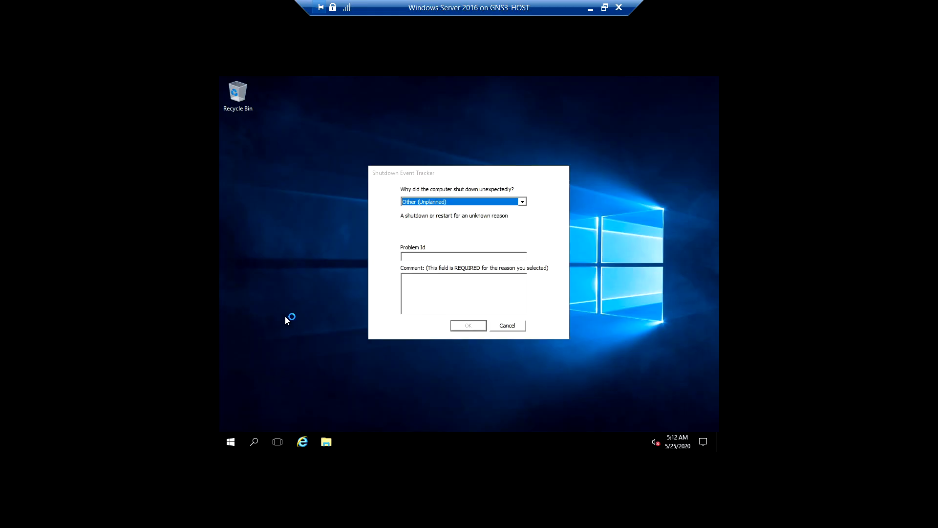
left_click(508, 325)
key("super+x")
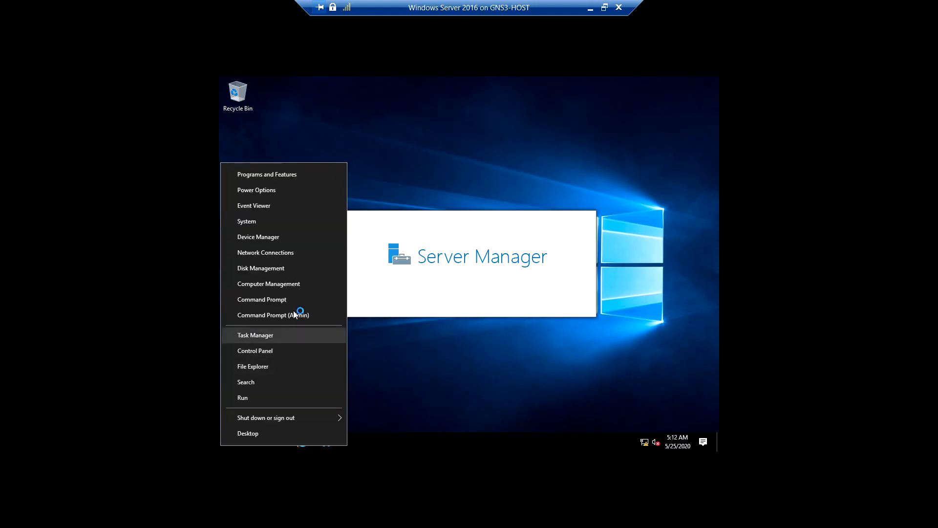
left_click(263, 314)
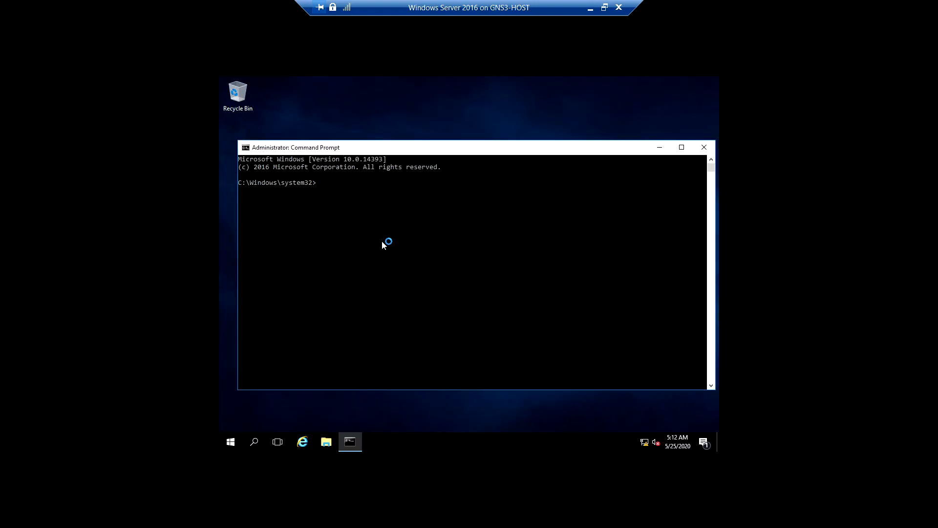
Run ipconfig /all on the server and maximize the Command Prompt window
left_click(401, 239)
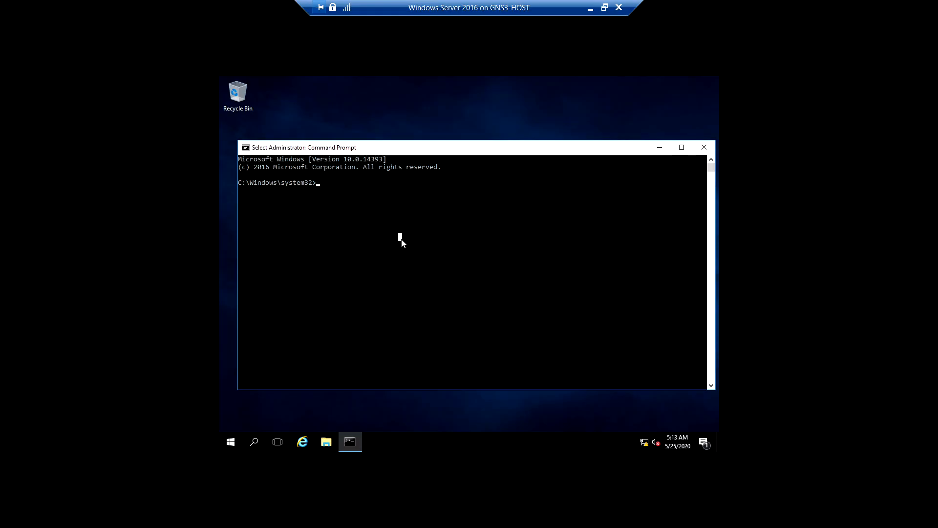
type("ipconfig /all")
key("Return")
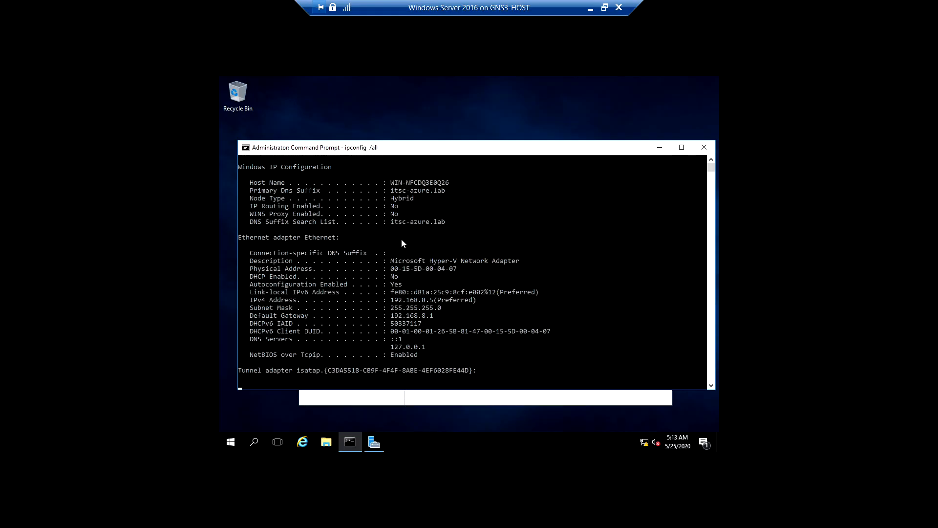
double_click(454, 149)
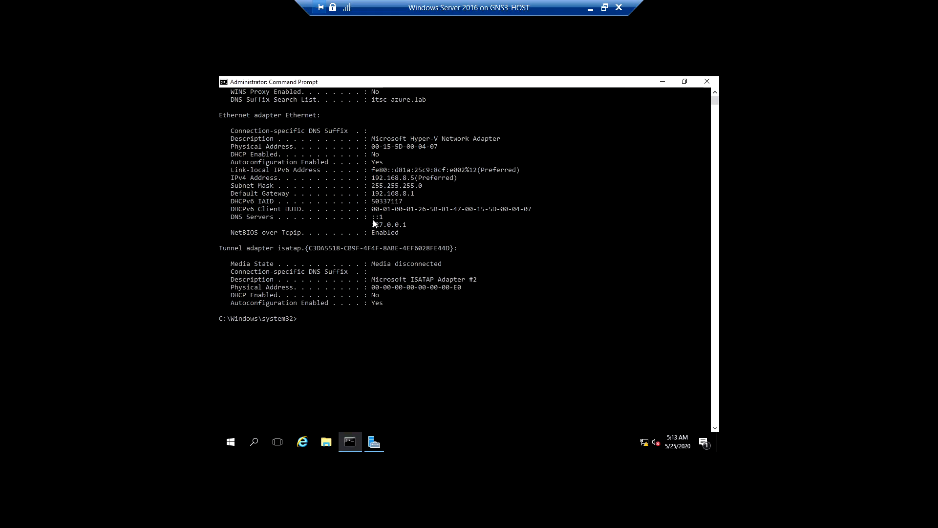
Examine the Ethernet adapter's DNS server and IPv4 entries in the configuration output, highlighting the DNS server addresses
left_click_drag(383, 218, 374, 219)
left_click_drag(372, 225, 413, 226)
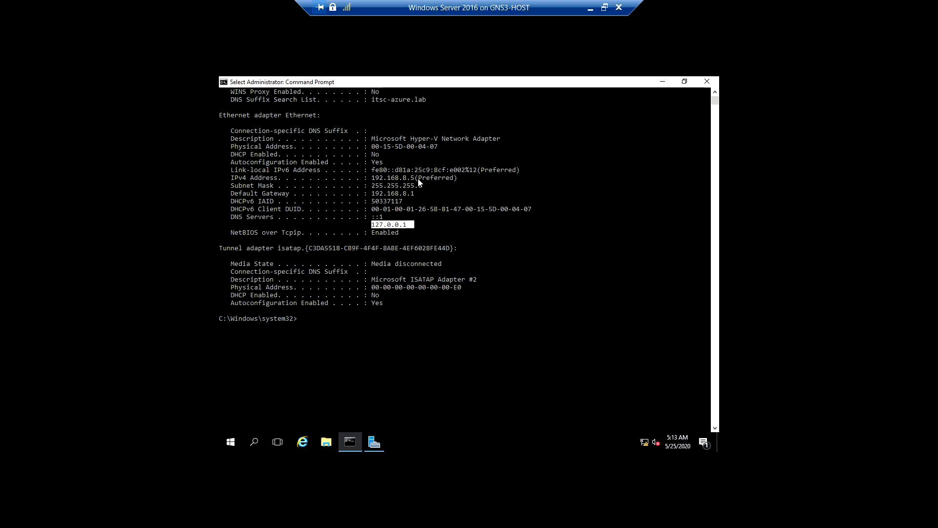
left_click_drag(417, 177, 387, 163)
scroll(382, 165, "up", 2)
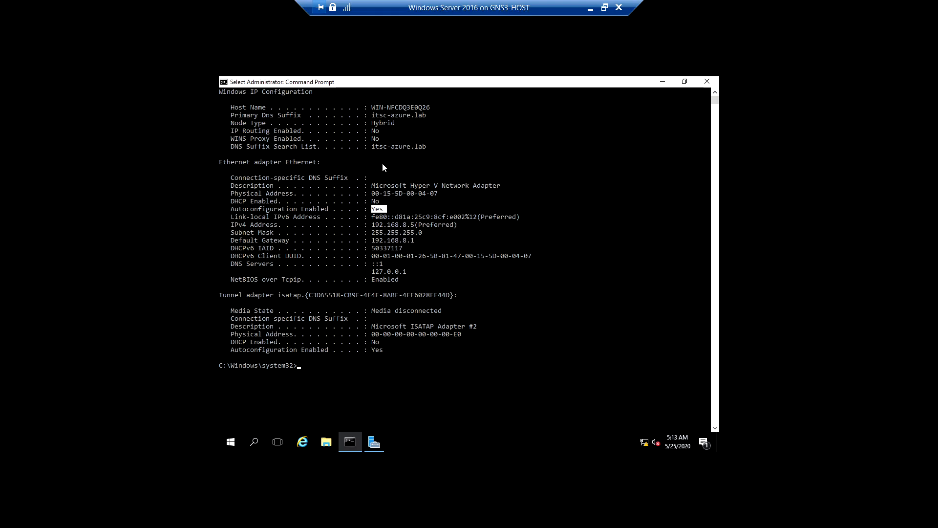
Open DNS Manager from Server Manager, inspect the pc-one and pc-two host records in the itsc-azure.lab zone and minimize the server connection
left_click(663, 84)
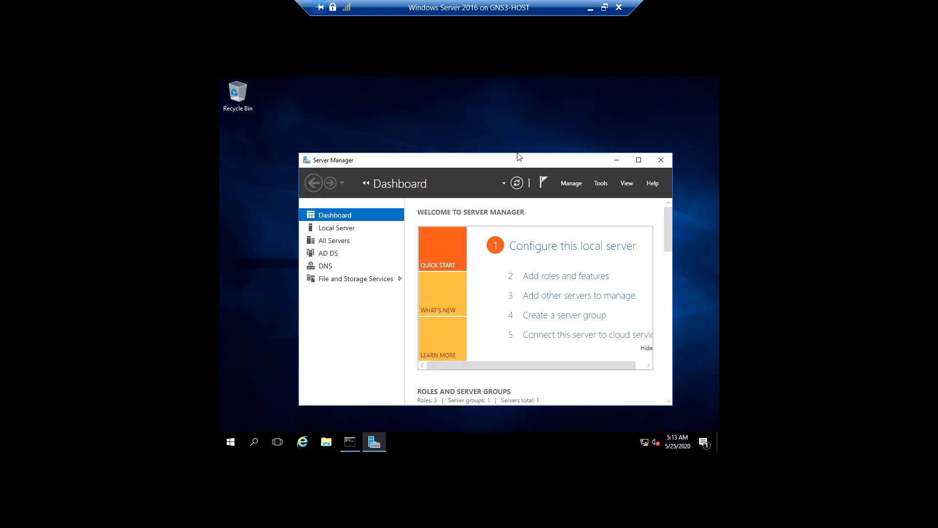
left_click(638, 159)
left_click(646, 104)
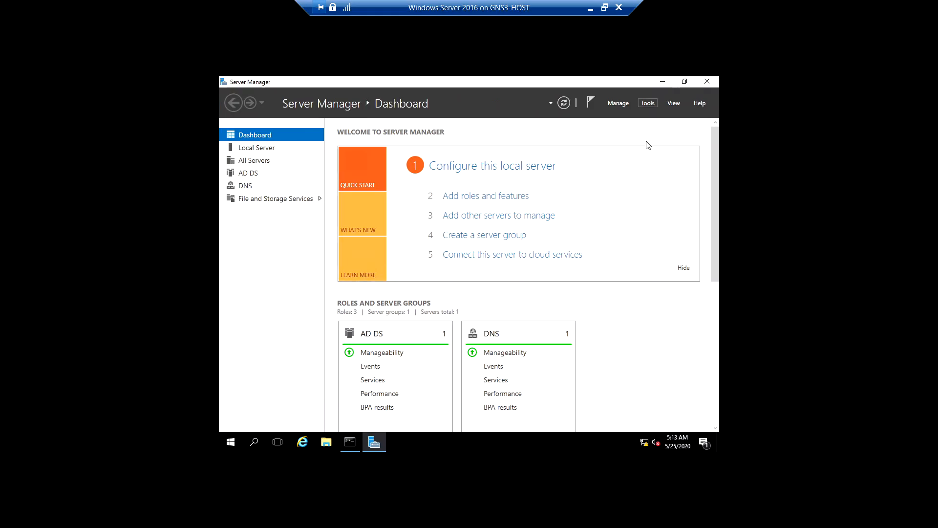
left_click(575, 224)
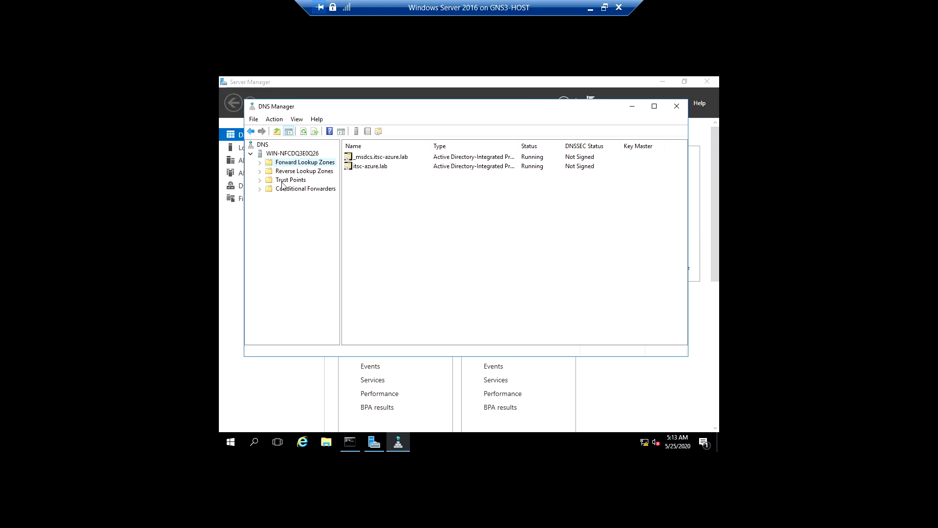
double_click(370, 167)
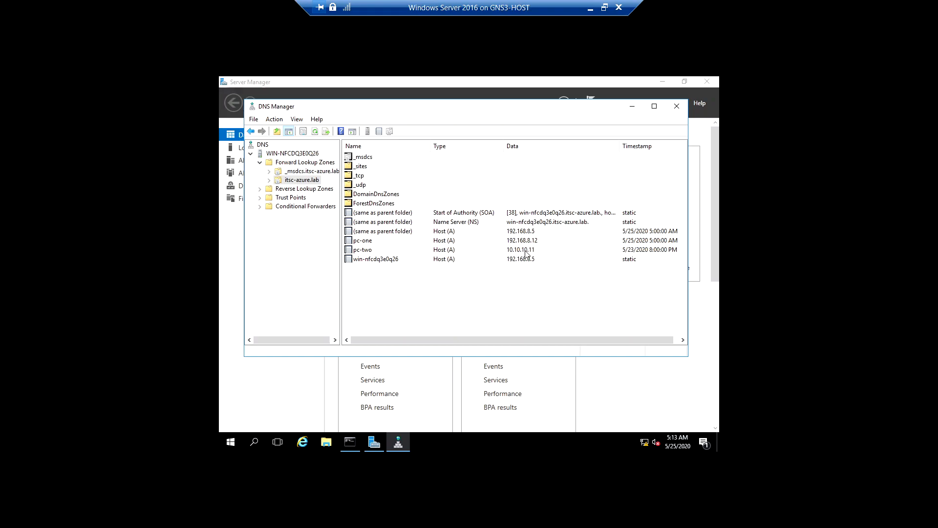
left_click(381, 242)
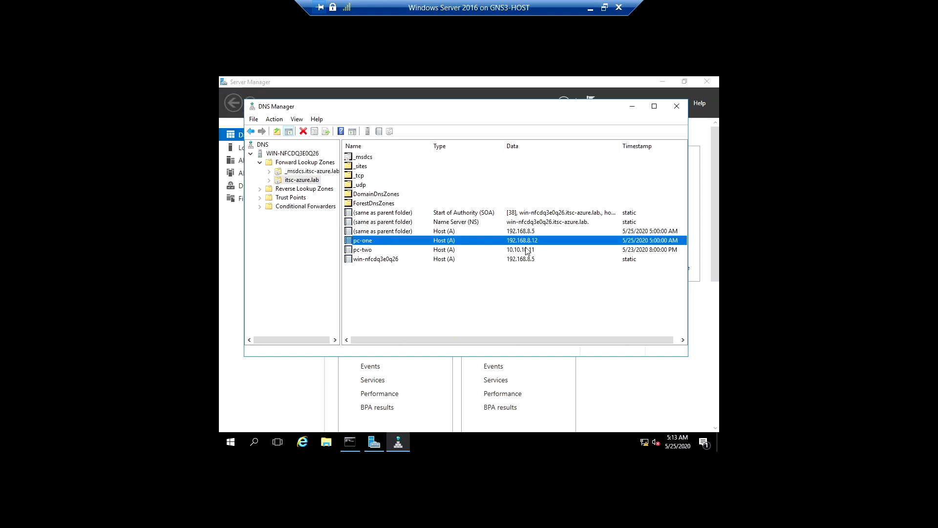
left_click(525, 251)
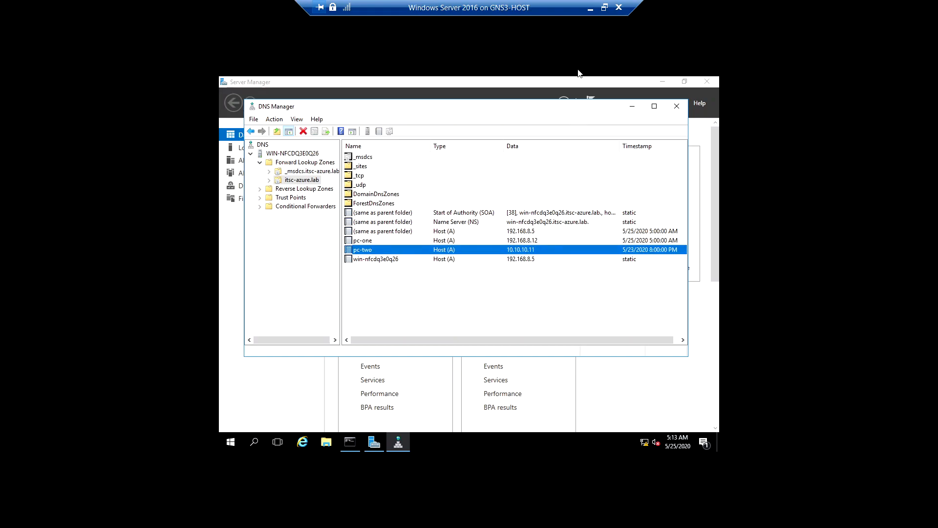
left_click(590, 9)
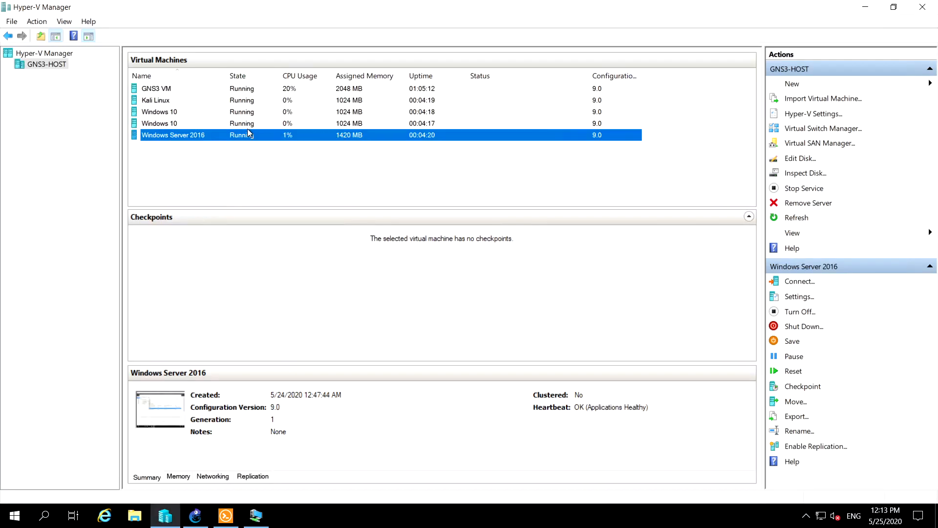
Check the networking details of the Windows 10 machine at 192.168.8.12 and rename it "Windows 10 - (PC-ONE)"
left_click(175, 124)
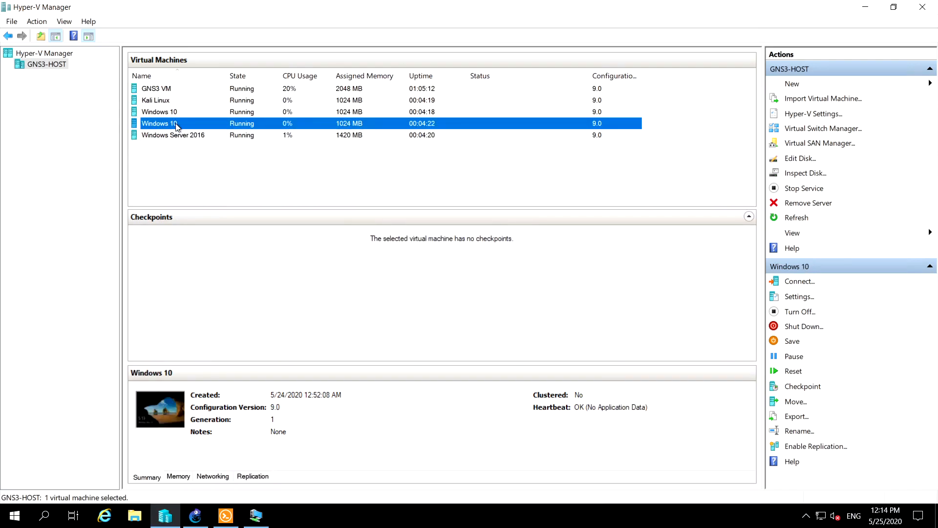
left_click(213, 476)
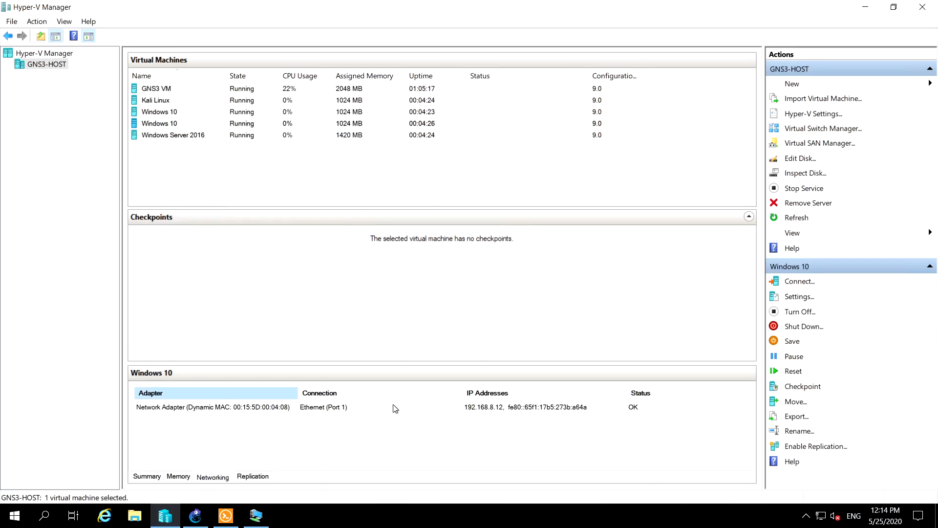
right_click(176, 124)
left_click(219, 290)
key("End")
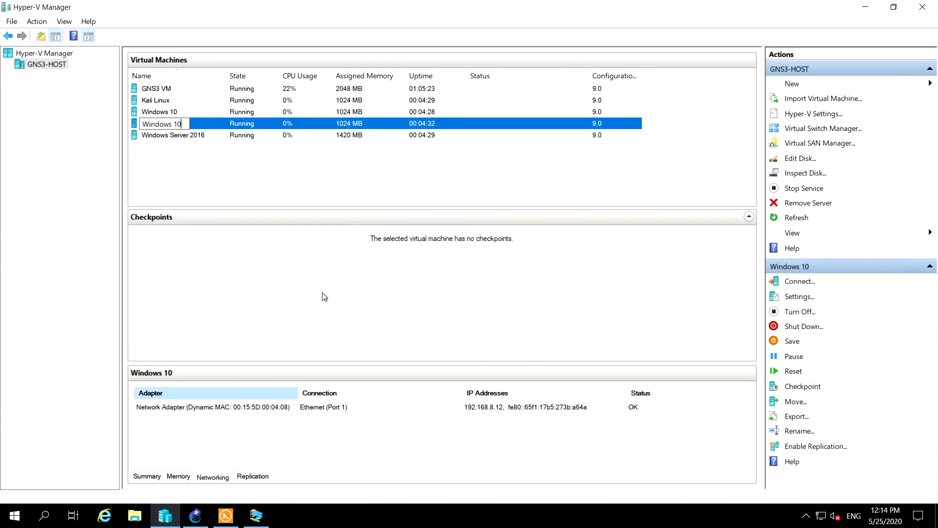
type("- (PC-ONE")
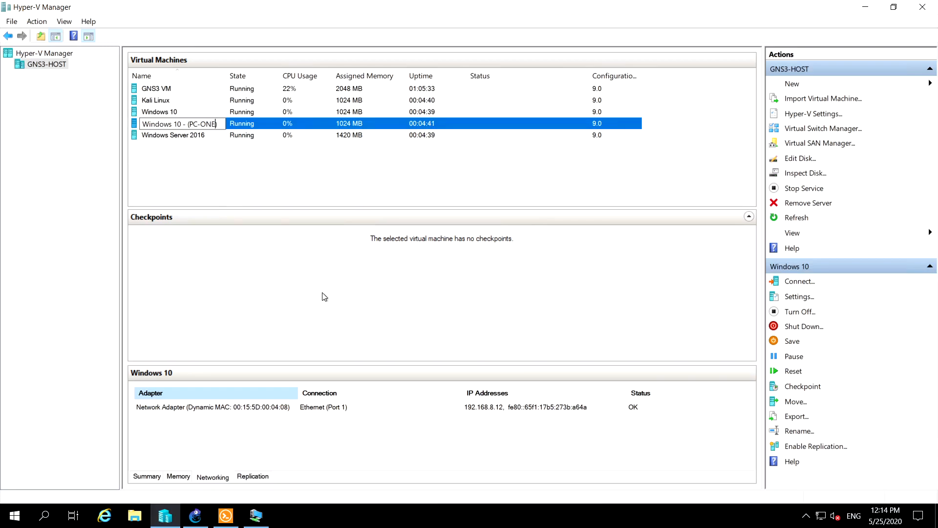
type(")")
left_click(149, 157)
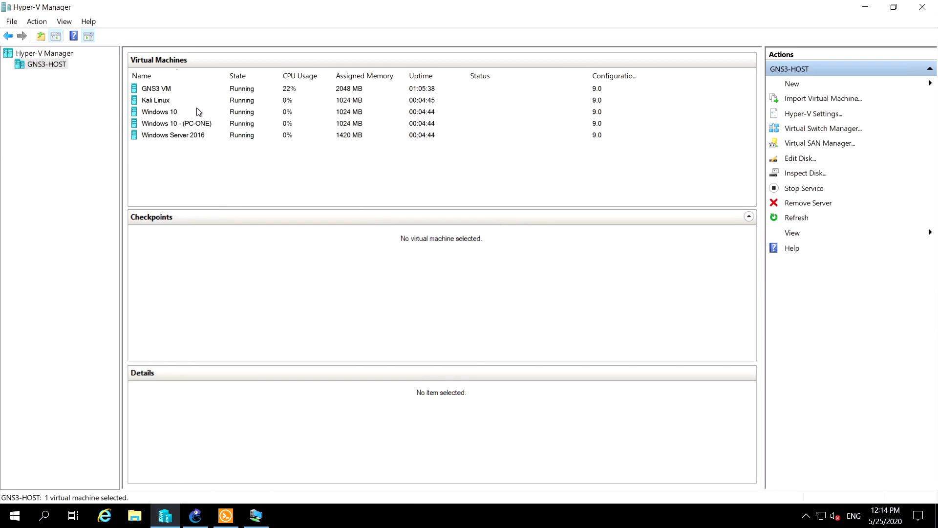
Rename the other Windows 10 virtual machine "Windows 10 - (PC-TWO)"
left_click(194, 108)
right_click(193, 107)
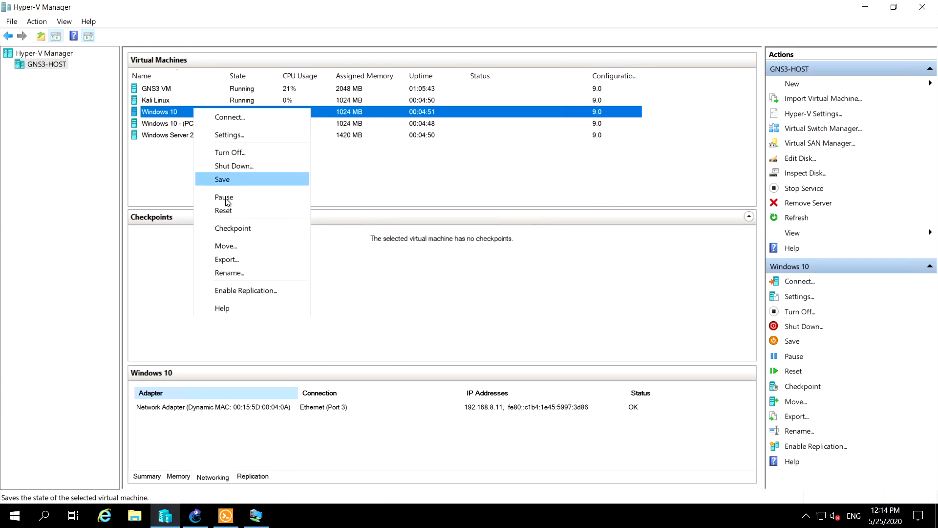
left_click(229, 272)
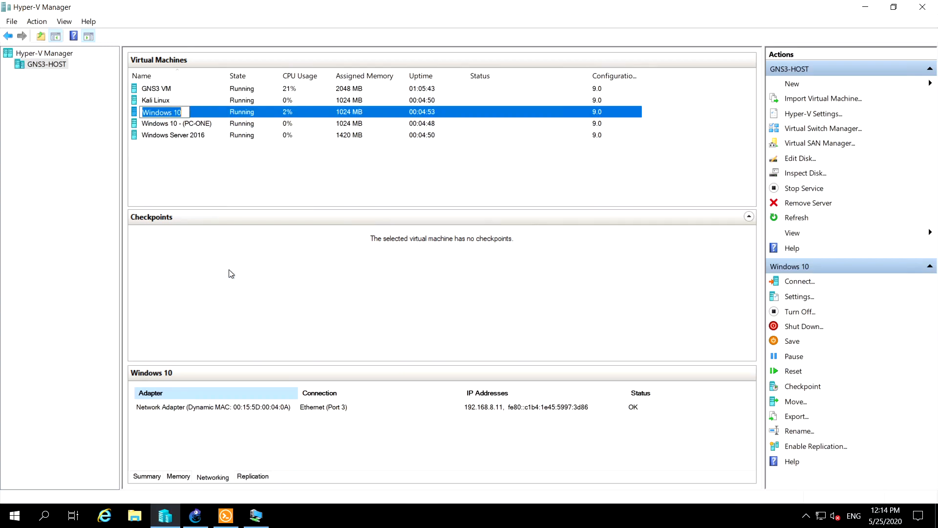
key("End")
type("-")
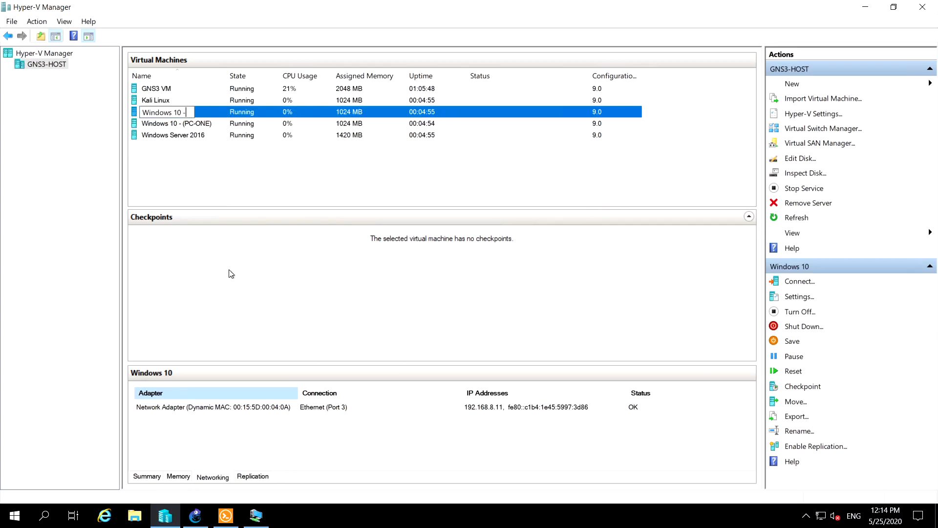
type(" ()")
type("PC")
type("-")
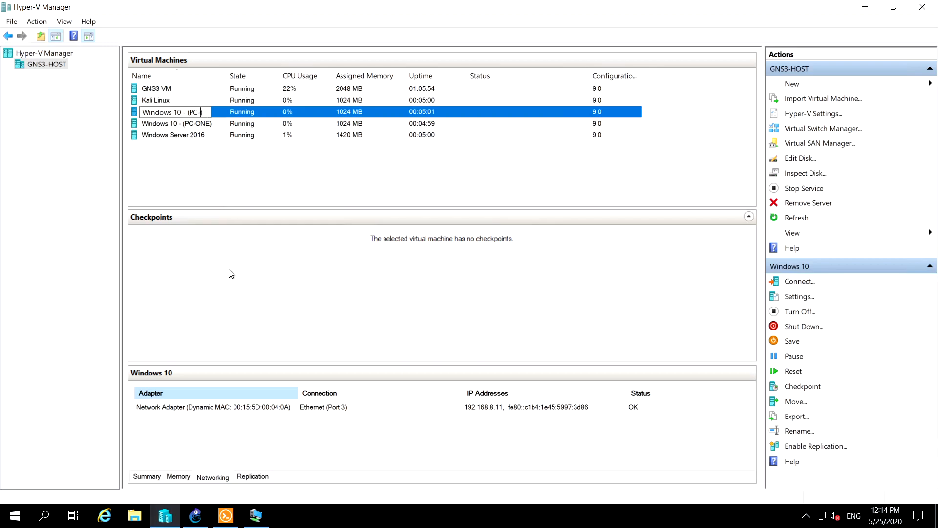
type("TWO")
key("Return")
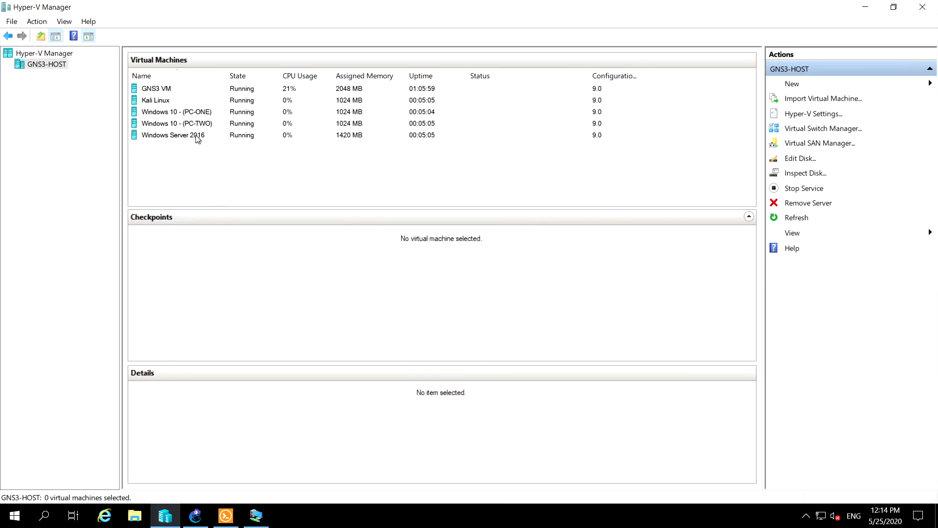
Review Kali Linux's network adapter details with the adapter column widened and open a connection to the machine
left_click(170, 101)
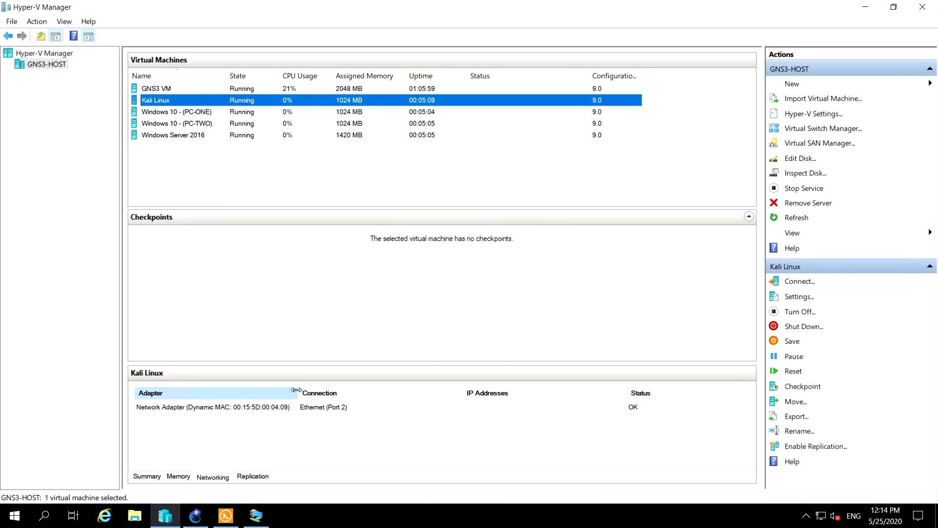
left_click_drag(297, 392, 317, 406)
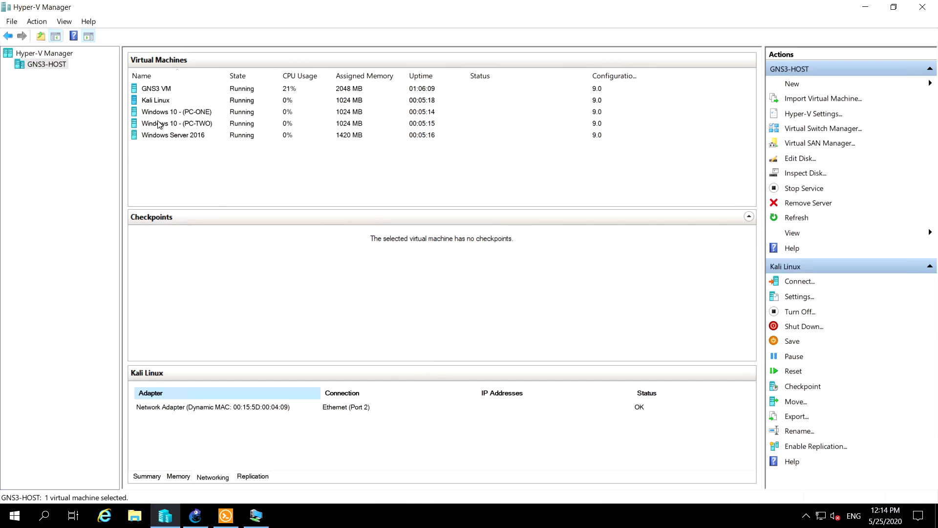
left_click(164, 101)
right_click(164, 101)
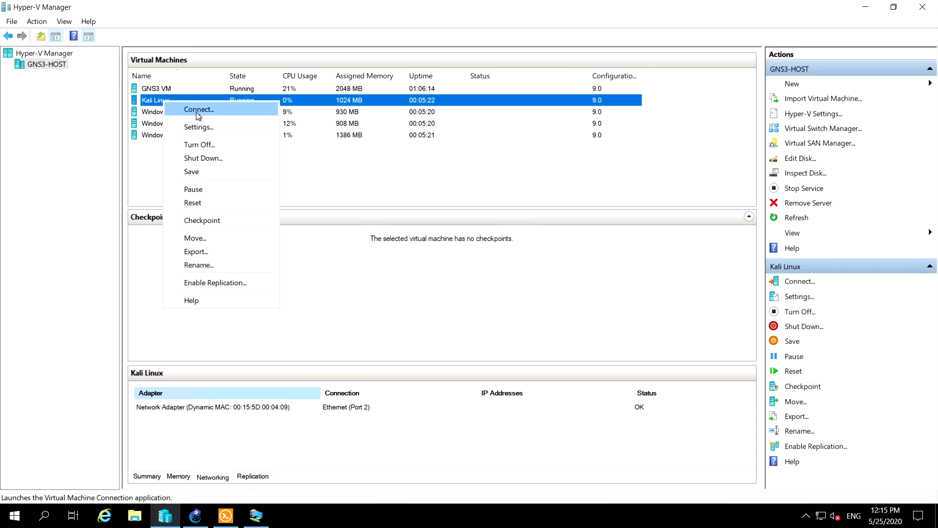
left_click(197, 110)
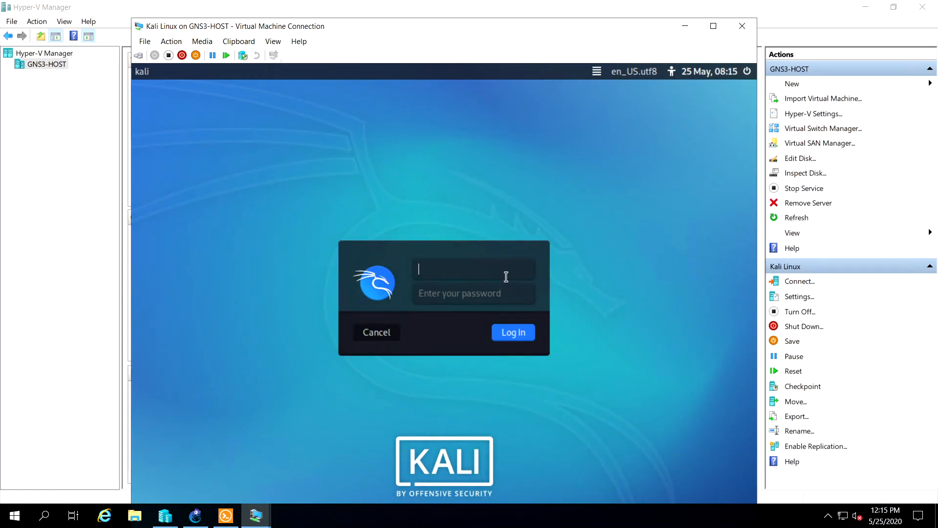
Log in to Kali Linux by entering the account's username and password
type("kali")
key("Tab")
type("kali")
key("Return")
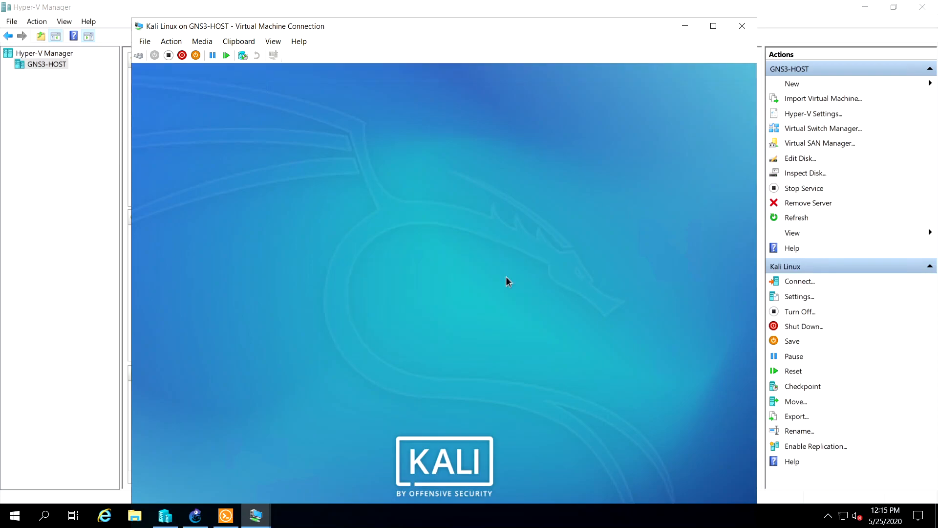
Show Kali Linux full screen, open a terminal, ping 192.168.8.12 and stop the ping
left_click(713, 26)
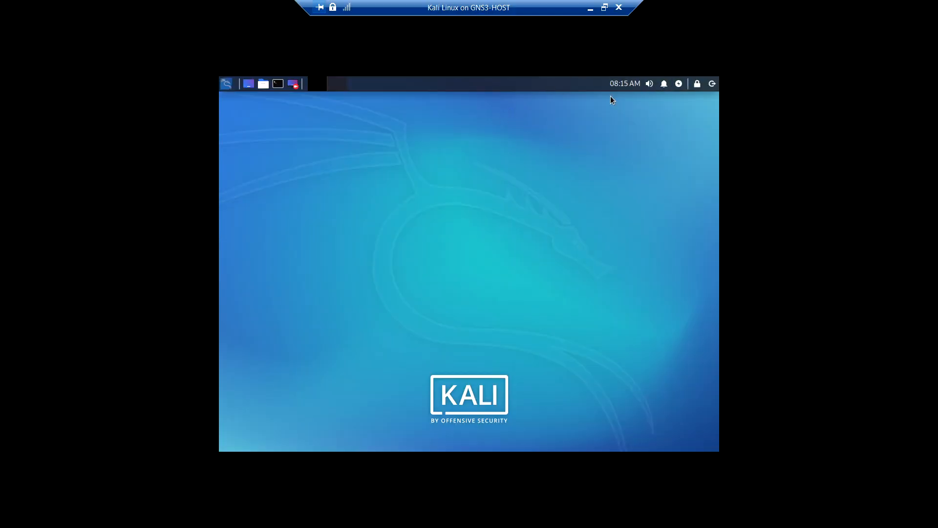
left_click(277, 84)
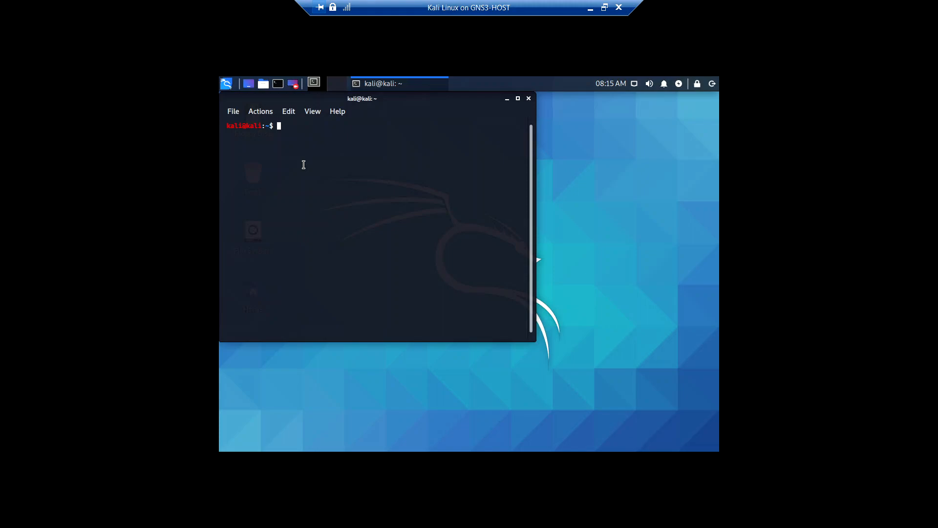
type("i")
key("BackSpace")
type("ping 192.168.")
type(".11")
key("BackSpace")
type("2")
key("Return")
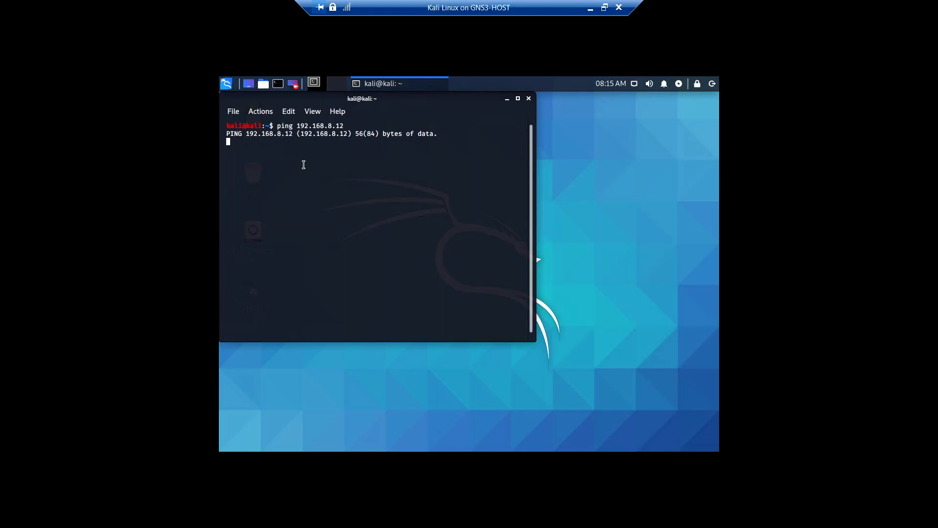
key("ctrl+c")
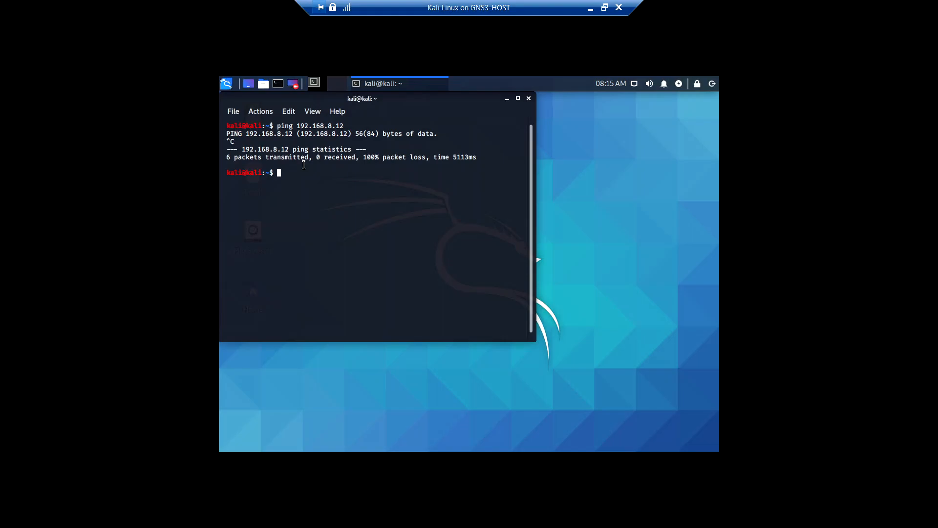
List Kali's network interface addresses with ip add and display the ip command's usage help
type("ip add")
key("Return")
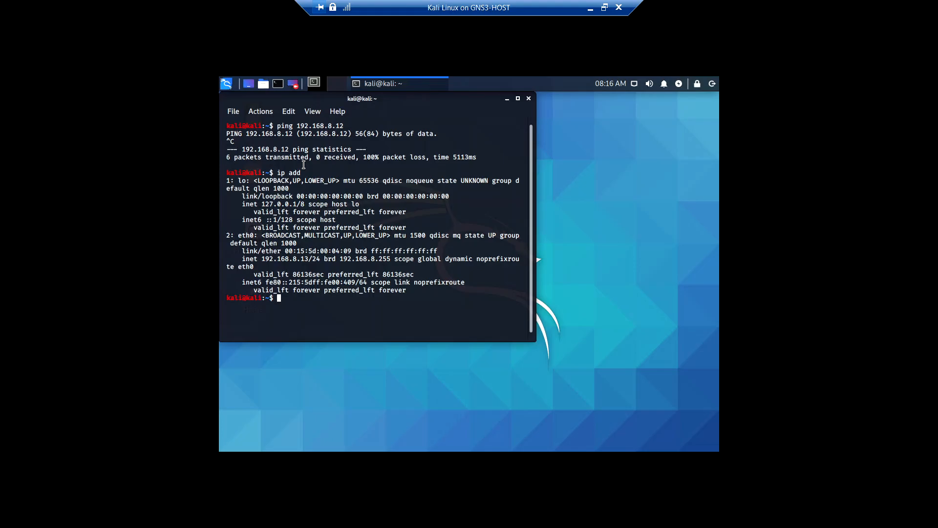
key("Up")
key("BackSpace")
key("BackSpace")
key("BackSpace")
key("Return")
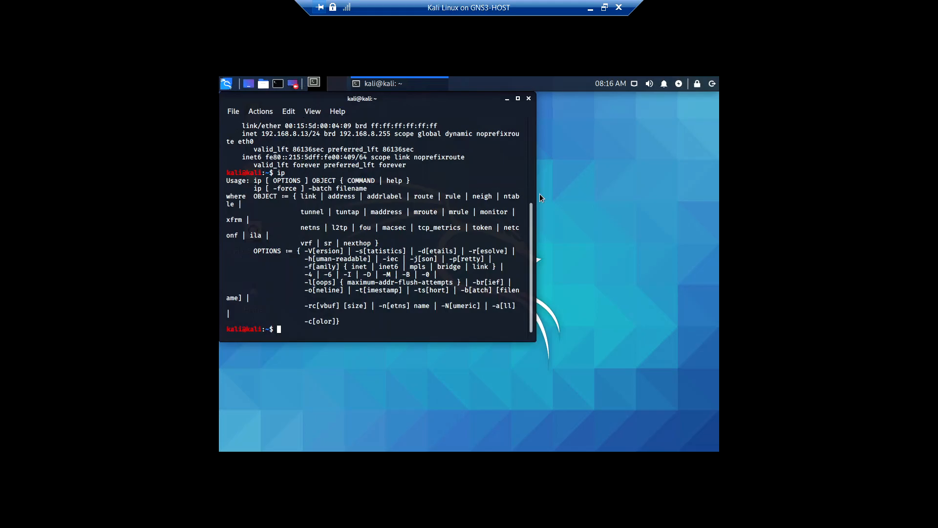
Widen the terminal window and clear its output
left_click_drag(537, 191, 654, 194)
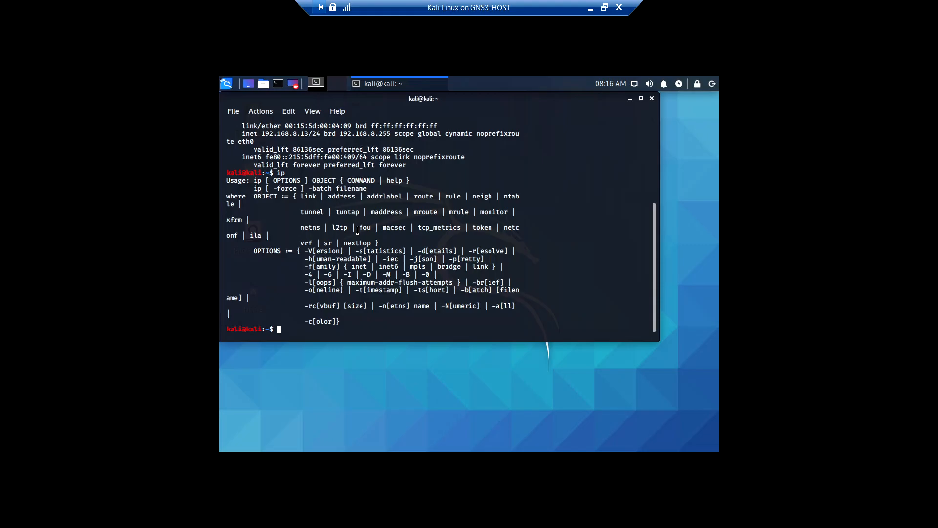
type("clear")
key("Return")
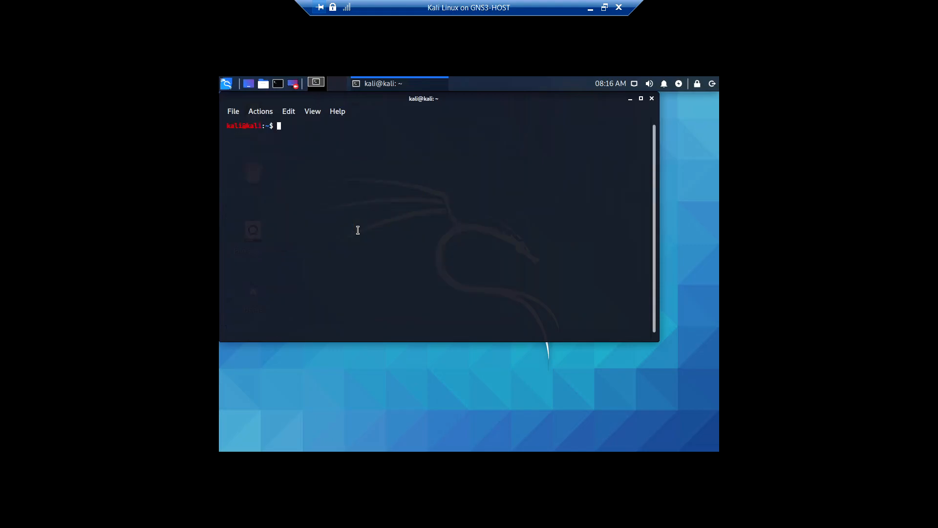
left_click(589, 9)
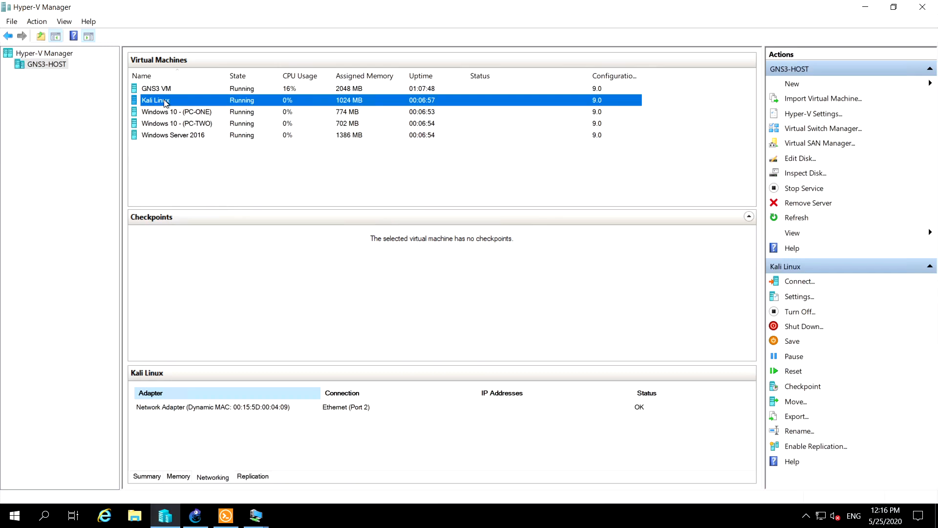
left_click(256, 516)
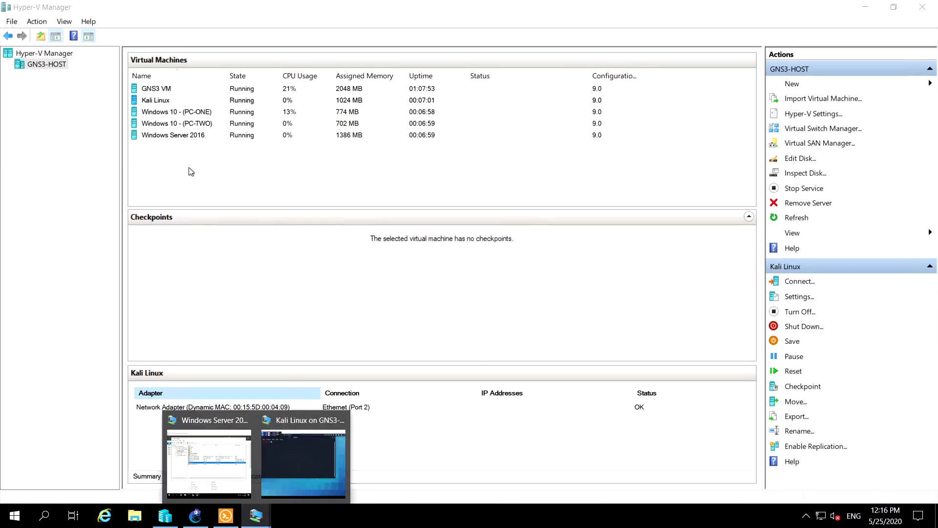
left_click(286, 458)
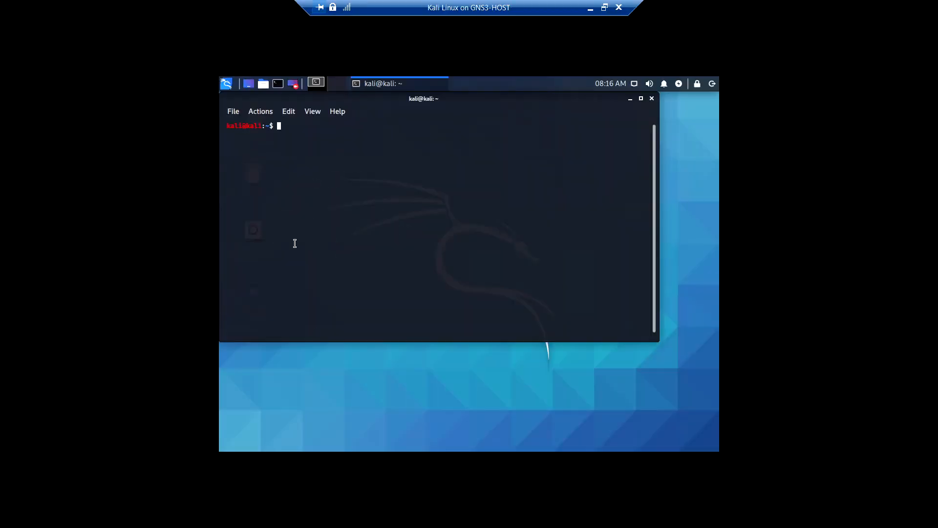
Try to run the command ip 192.168.8.1 in the terminal
type("p")
key("BackSpace")
type("ip 192.168.")
type("1")
key("BackSpace")
type("8.1")
key("Return")
Correct the previous command to ping 192.168.8.1, run it and stop the ping
key("Up")
key("Left")
key("Left")
key("Left")
key("Left")
key("Left")
key("Left")
key("Left")
key("Left")
key("Left")
key("Left")
key("Left")
key("BackSpace")
key("BackSpace")
key("BackSpace")
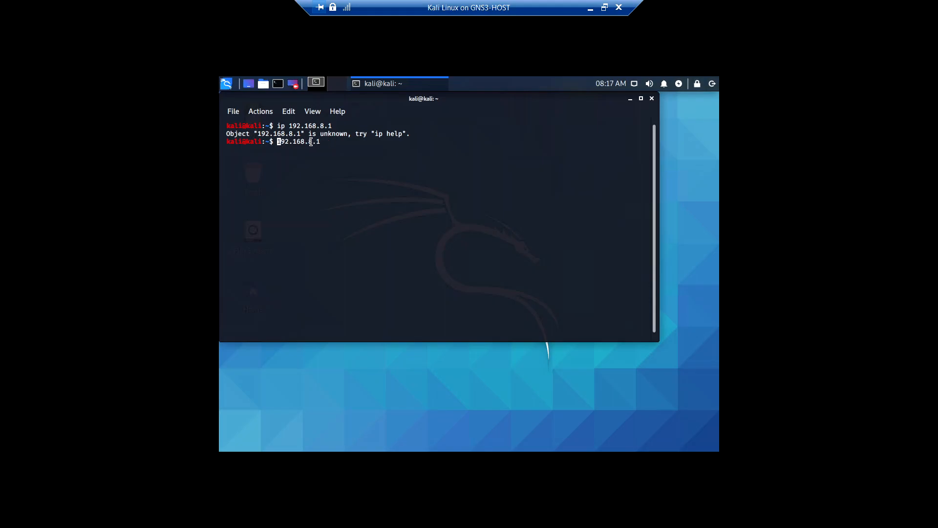
type("ping")
key("Return")
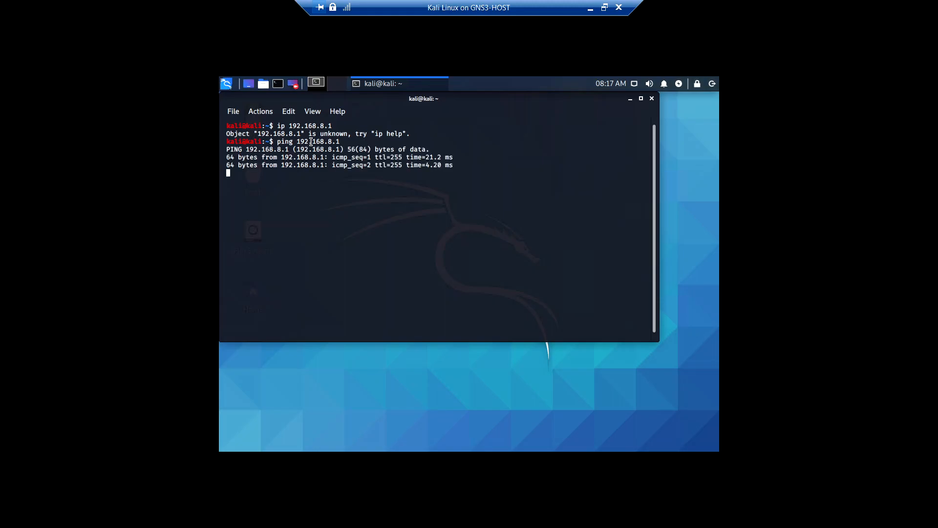
key("ctrl+c")
Ping the server address 192.168.8.5 and stop the ping
key("Up")
key("BackSpace")
type("5")
key("Return")
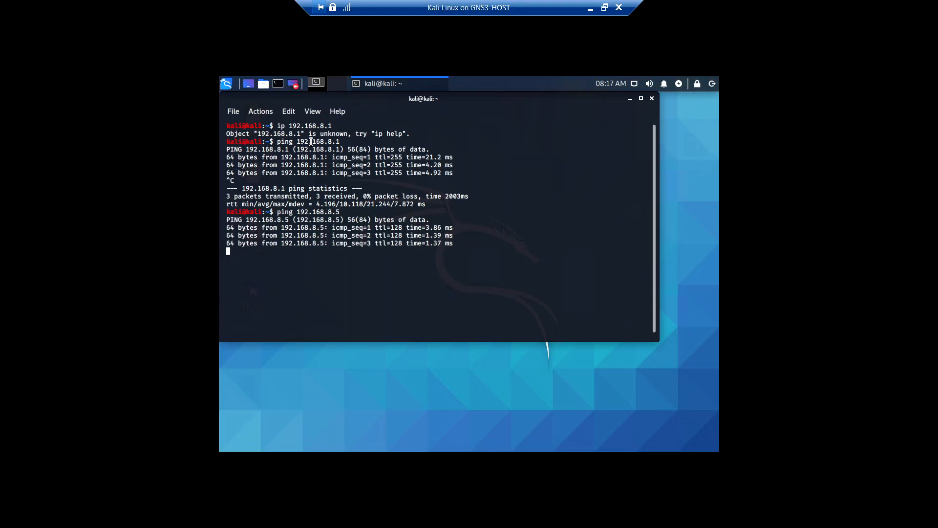
key("ctrl+c")
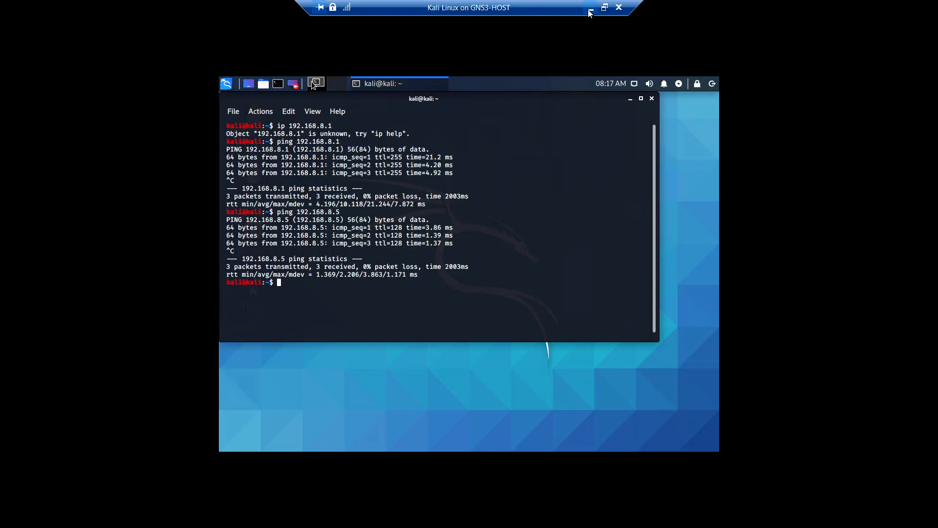
Minimize the Kali Linux connection and check the networking details of Windows 10 - (PC-ONE) and (PC-TWO)
left_click(605, 7)
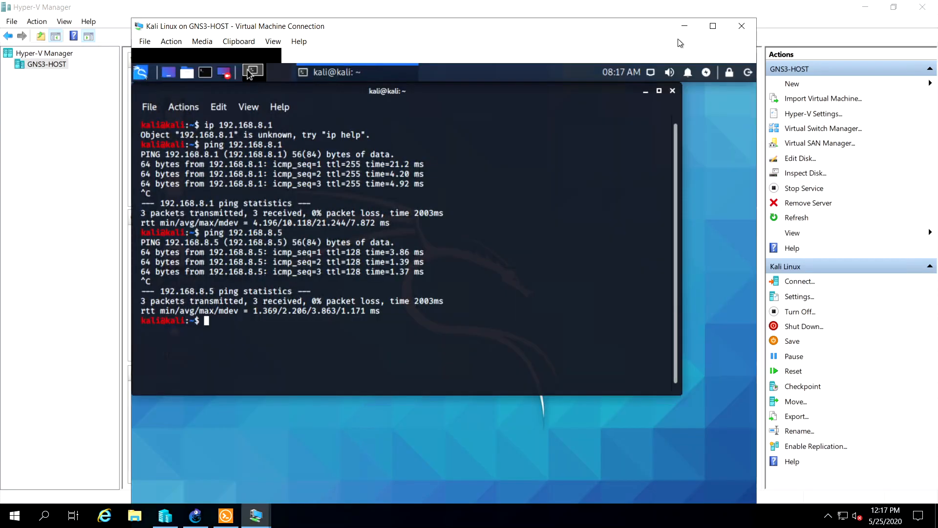
left_click(683, 28)
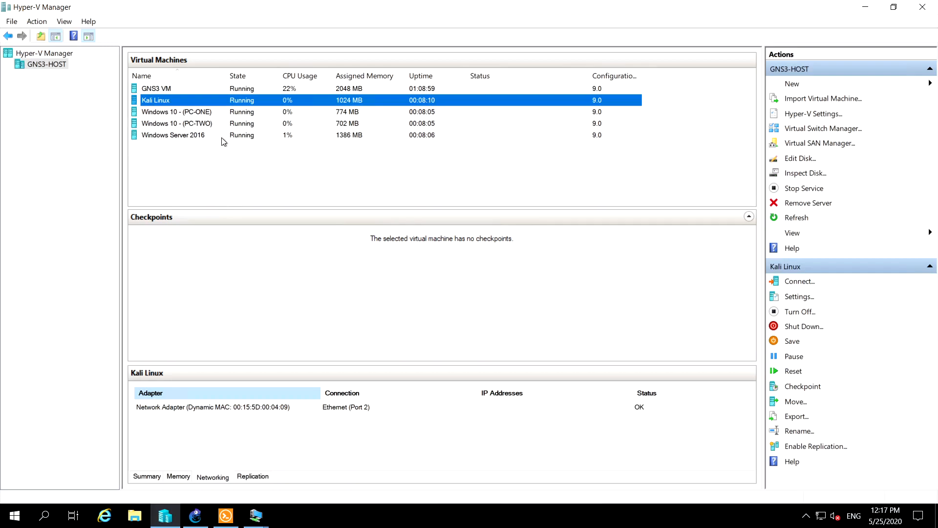
left_click(209, 112)
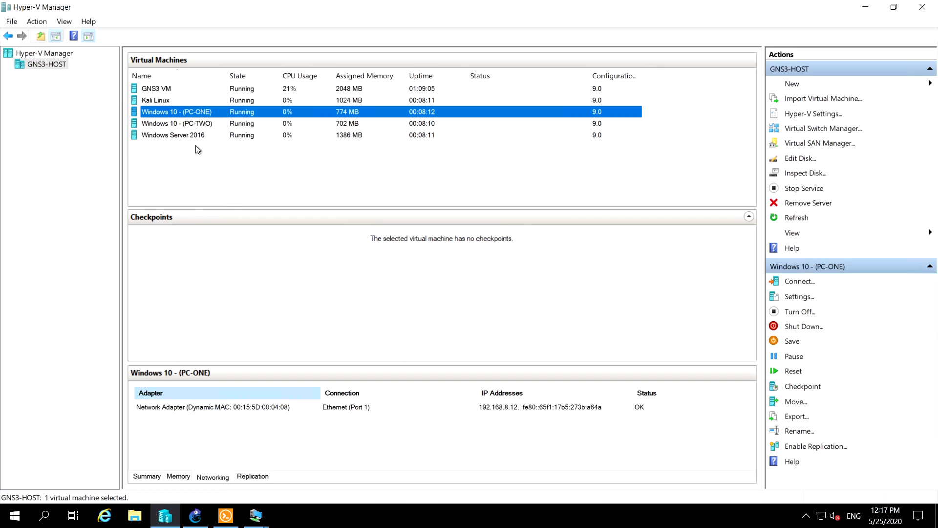
left_click(208, 125)
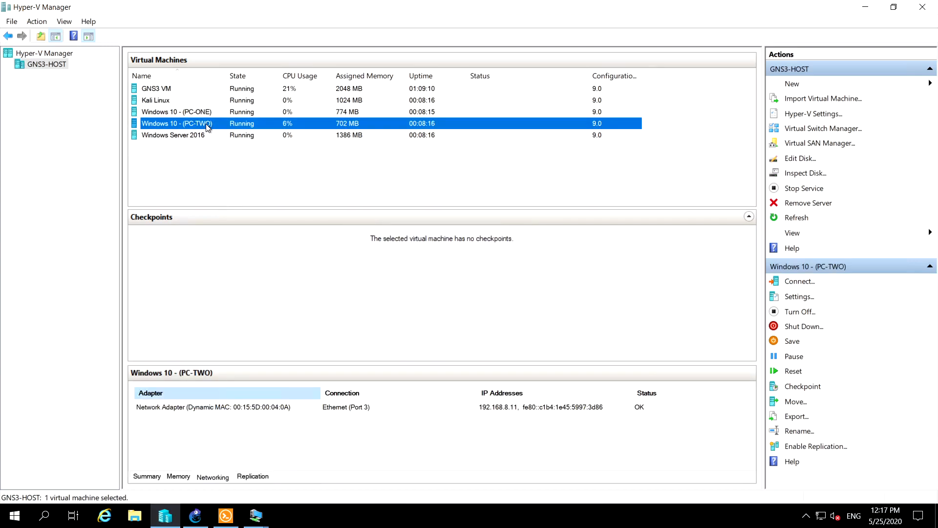
Connect to the Windows 10 - (PC-TWO) virtual machine and bring up its sign-in screen
right_click(206, 125)
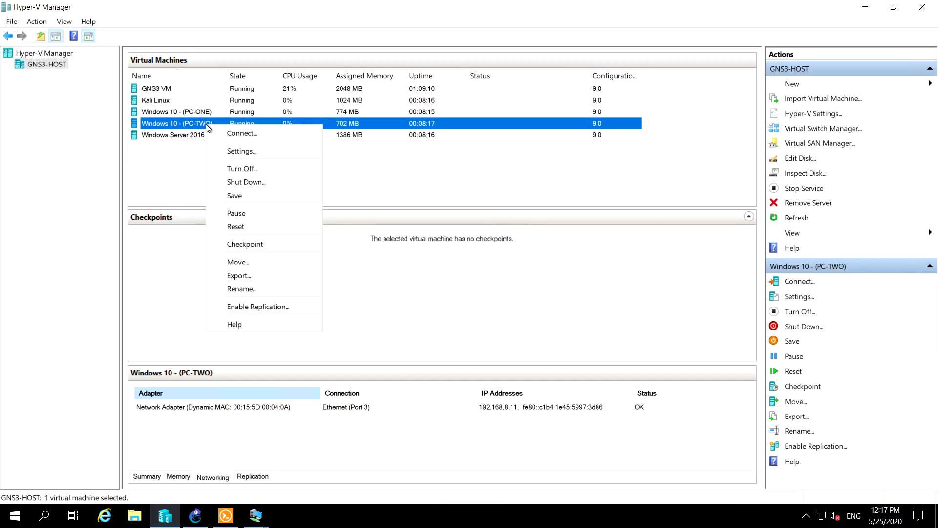
left_click(234, 133)
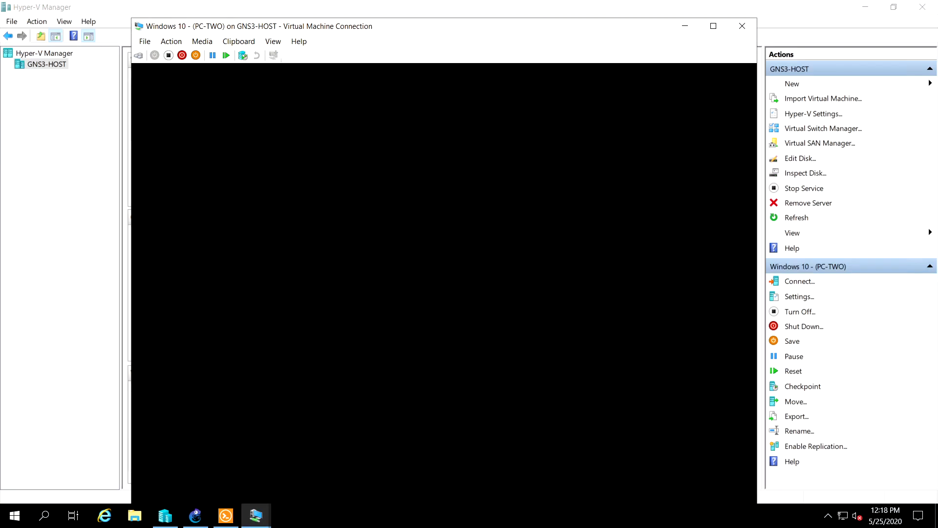
left_click(413, 298)
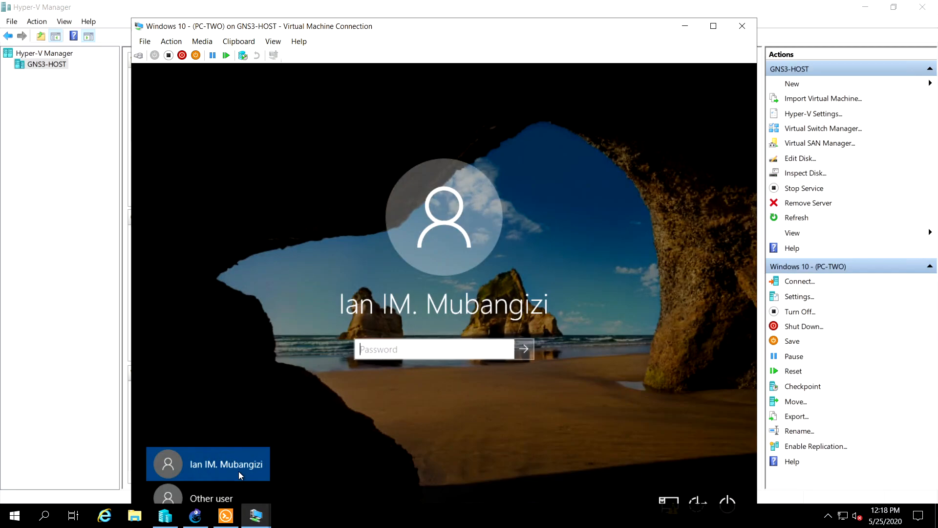
Sign in to Windows 10 - (PC-TWO) as another user with the account's username and password
left_click(227, 494)
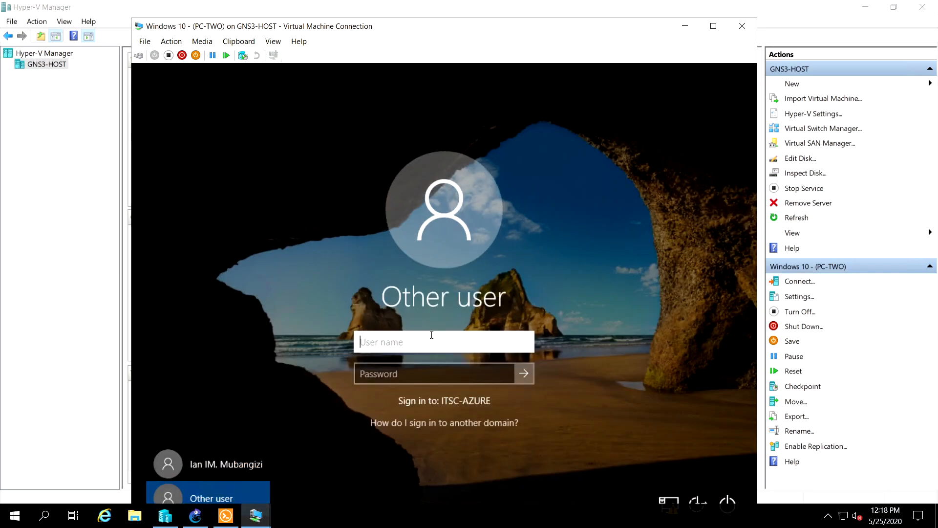
type("go")
type("dlie")
key("BackSpace")
key("BackSpace")
key("BackSpace")
key("BackSpace")
type("ldie")
key("Tab")
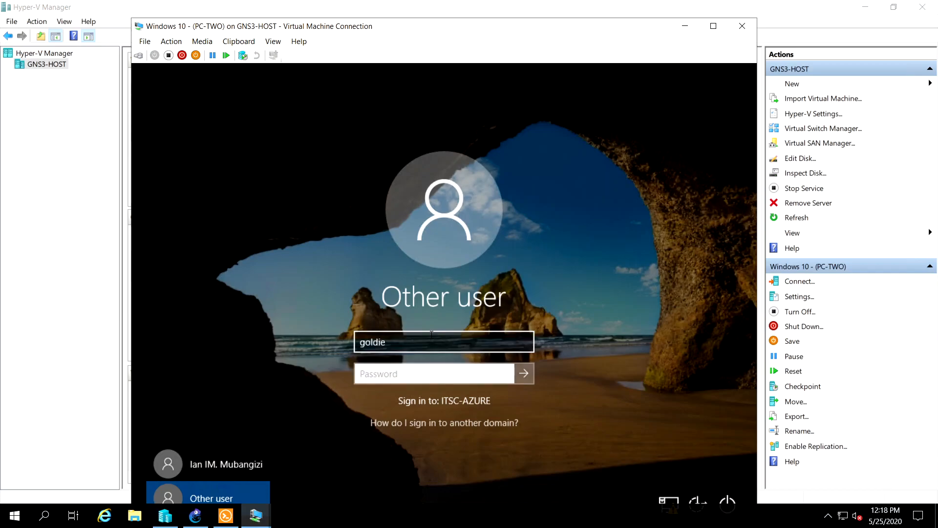
type("••••••••")
key("Return")
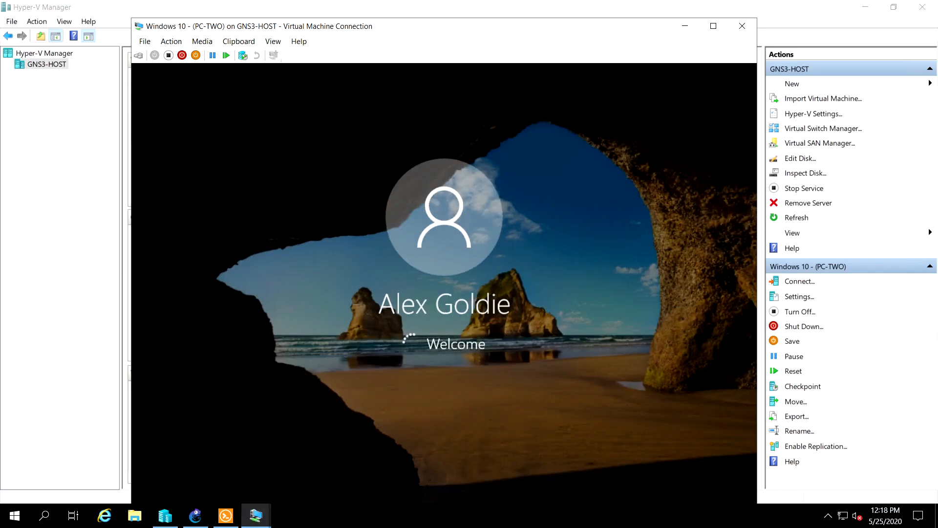
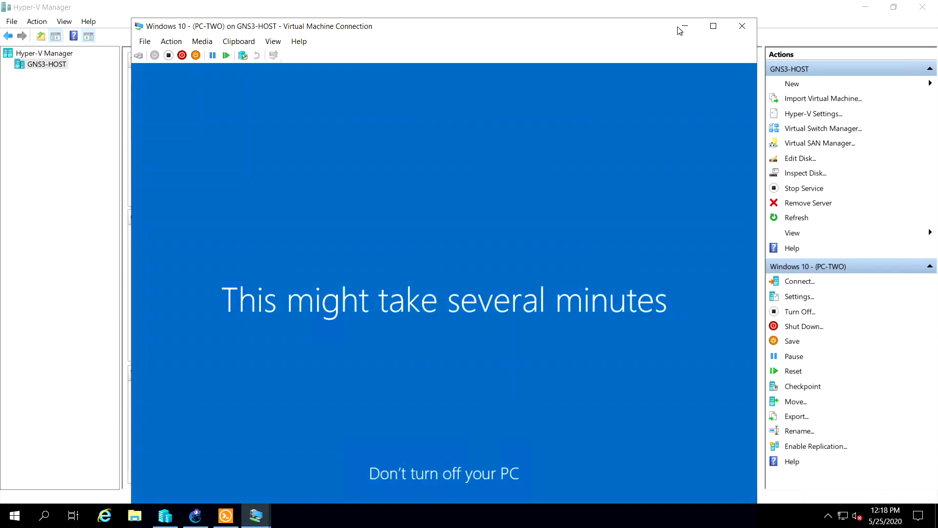
Minimize the PC-TWO connection, switch to Windows Server 2016 and refresh the itsc-azure.lab forward lookup zone to check its host records
left_click(684, 26)
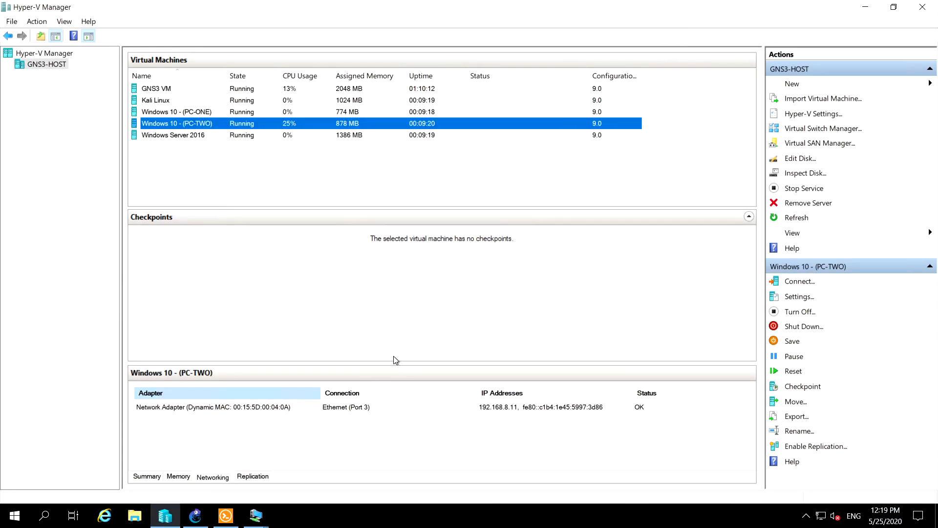
mouse_move(257, 514)
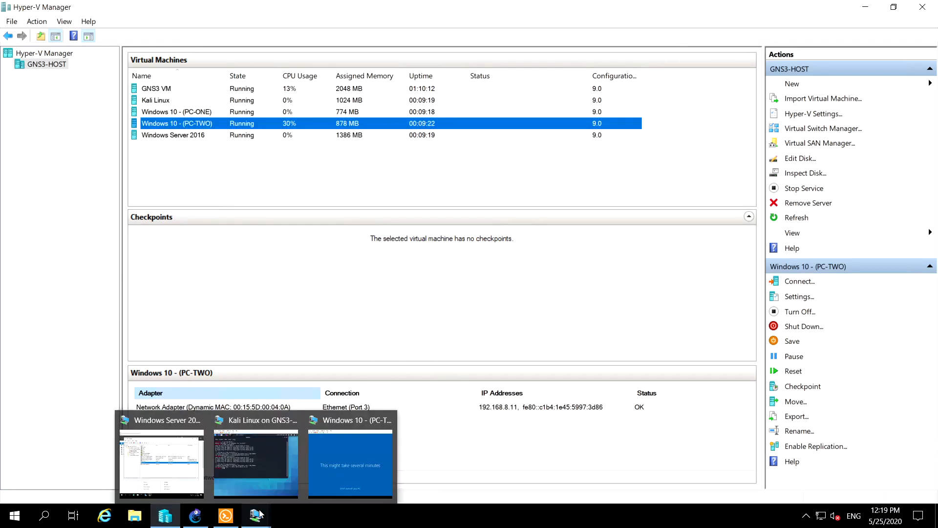
left_click(163, 460)
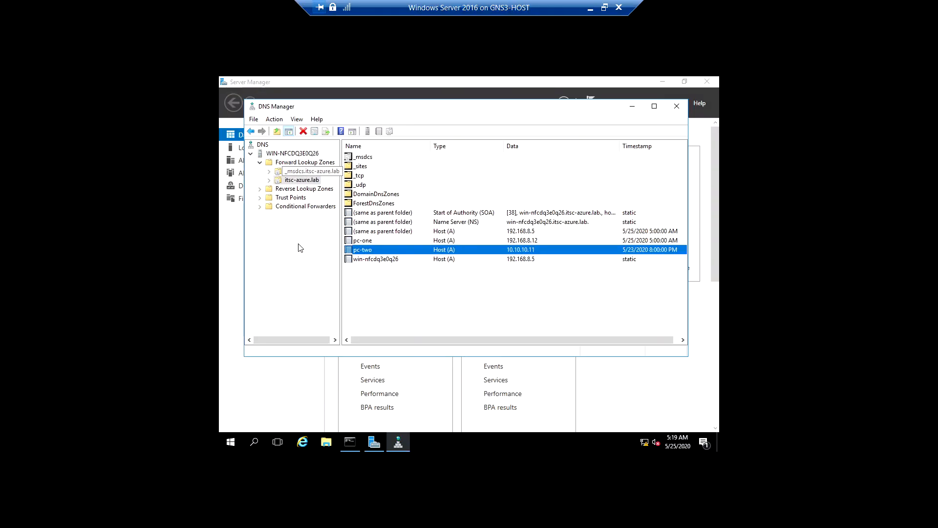
left_click(298, 180)
left_click(329, 132)
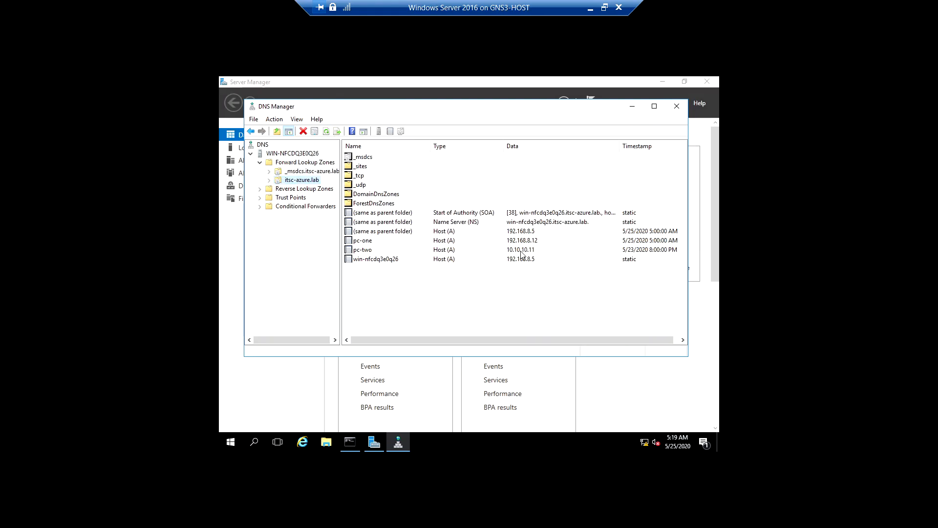
left_click(428, 252)
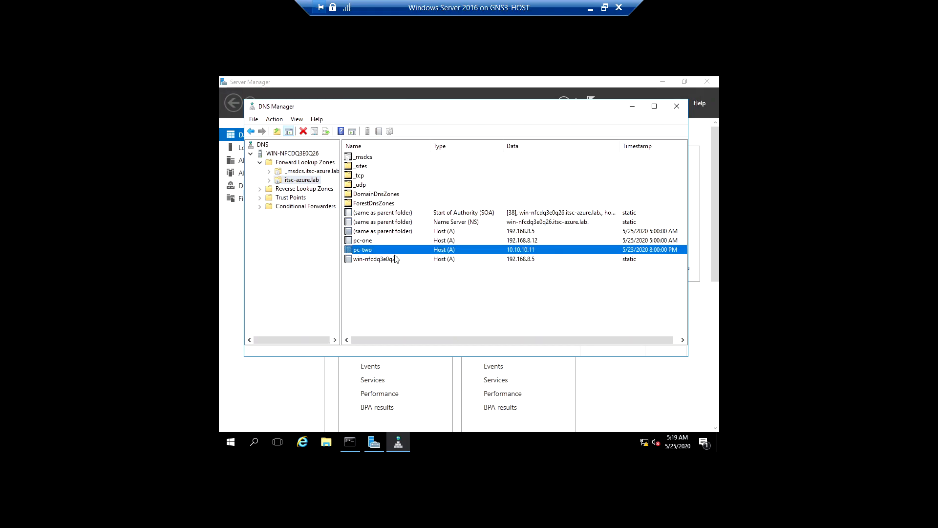
left_click(269, 181)
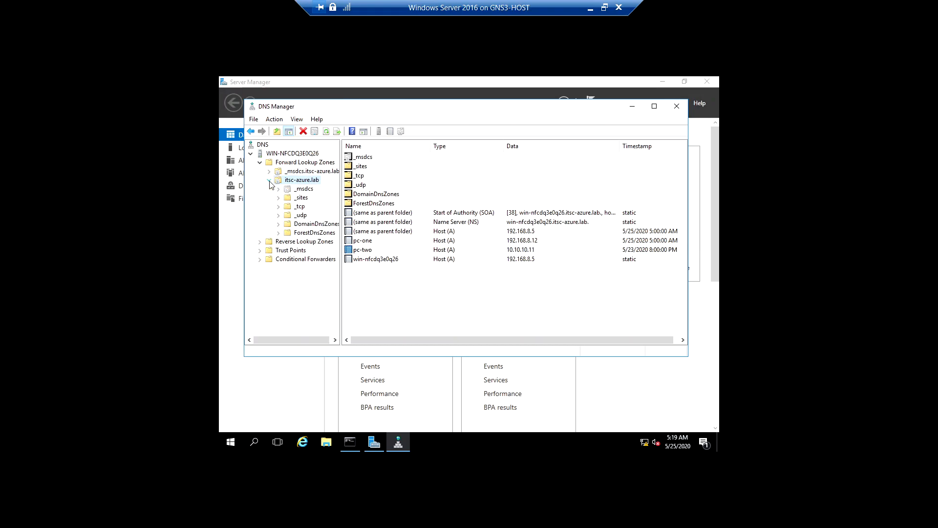
left_click(269, 181)
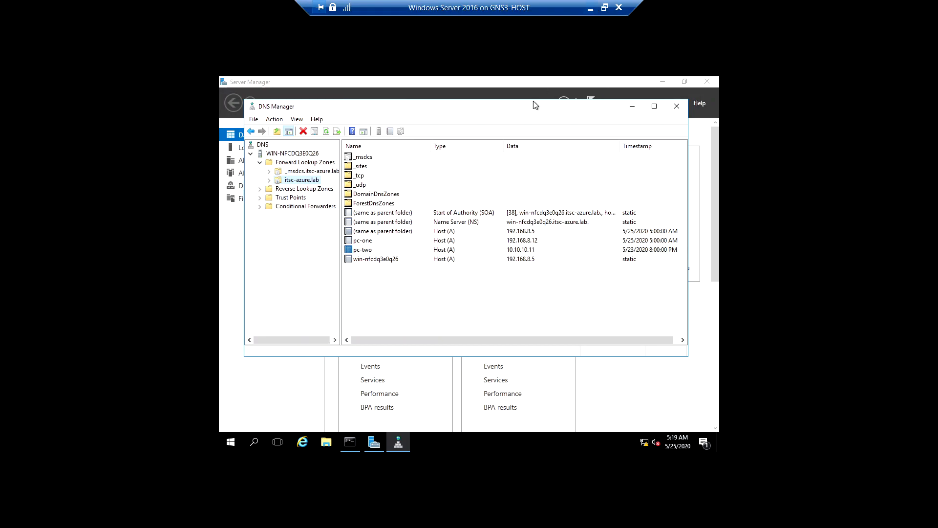
Inspect the properties of the pc-two host record, cancel without changes, and minimize the Windows Server 2016 connection
double_click(521, 252)
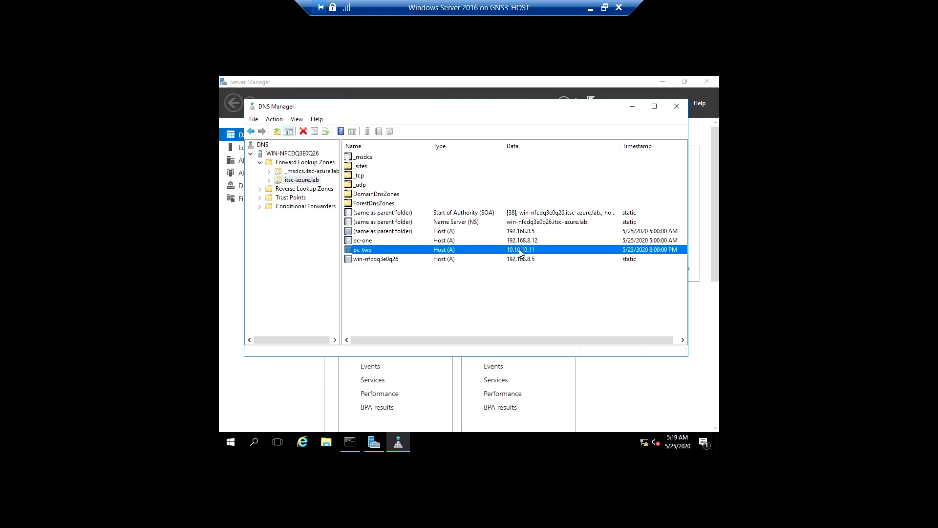
left_click(419, 213)
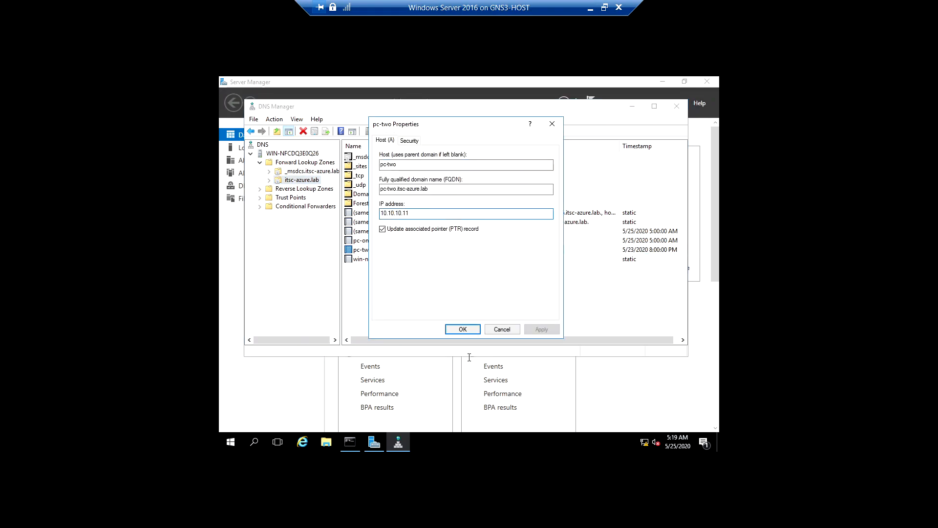
left_click(496, 329)
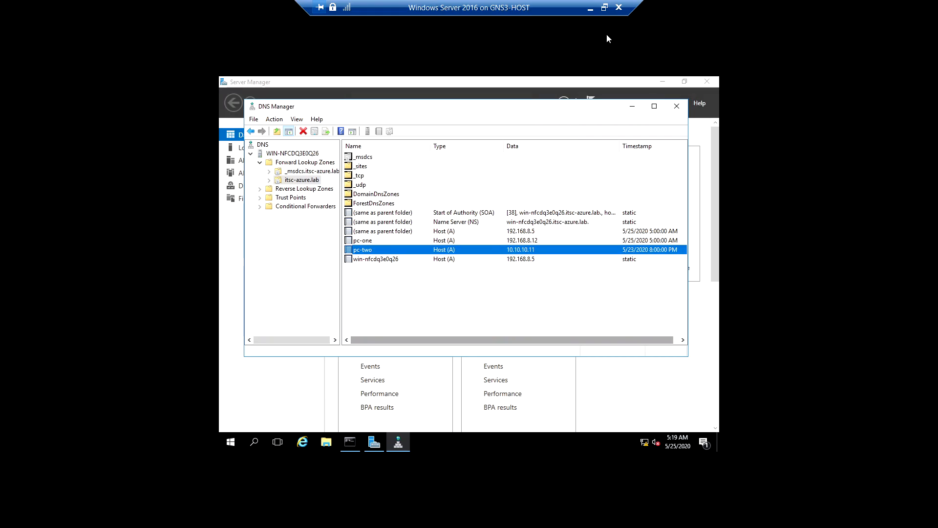
left_click(590, 12)
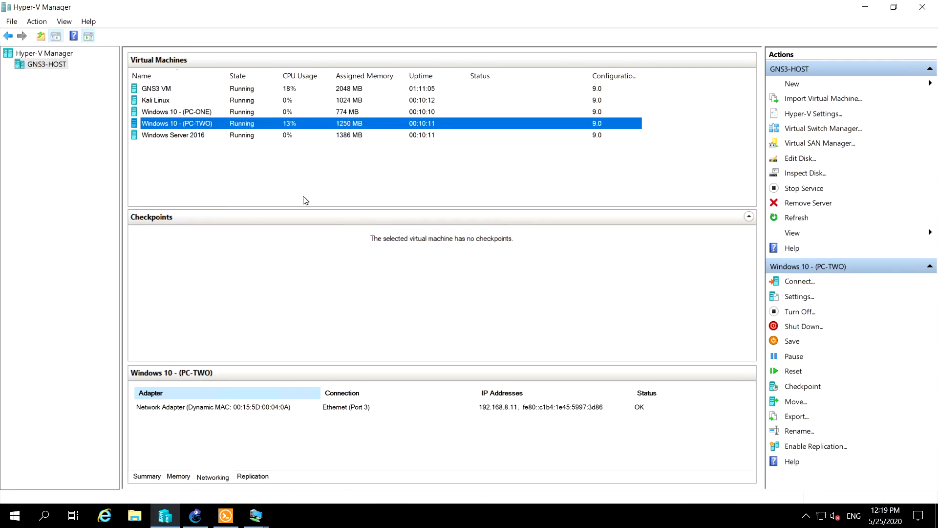
Check the networking details of Windows 10 - (PC-ONE), Kali Linux, GNS3 VM and Windows 10 - (PC-TWO)
left_click(176, 112)
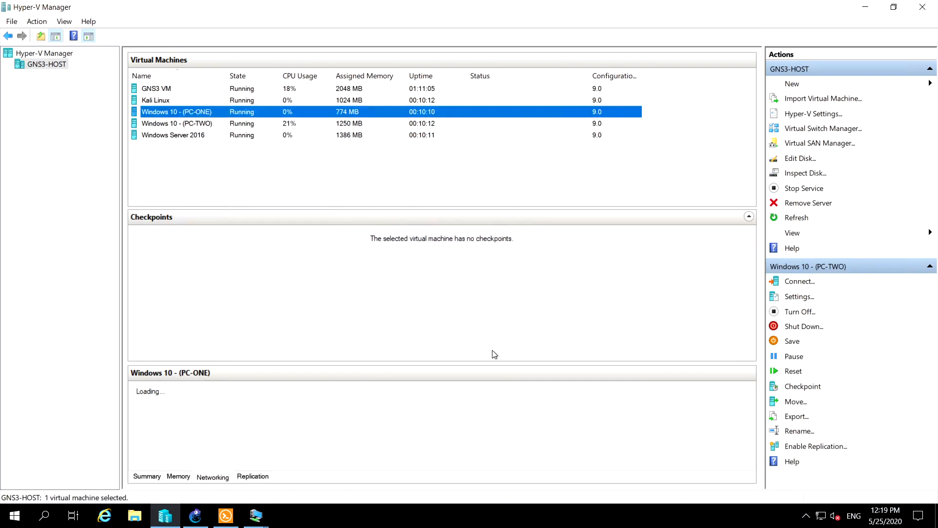
left_click(160, 101)
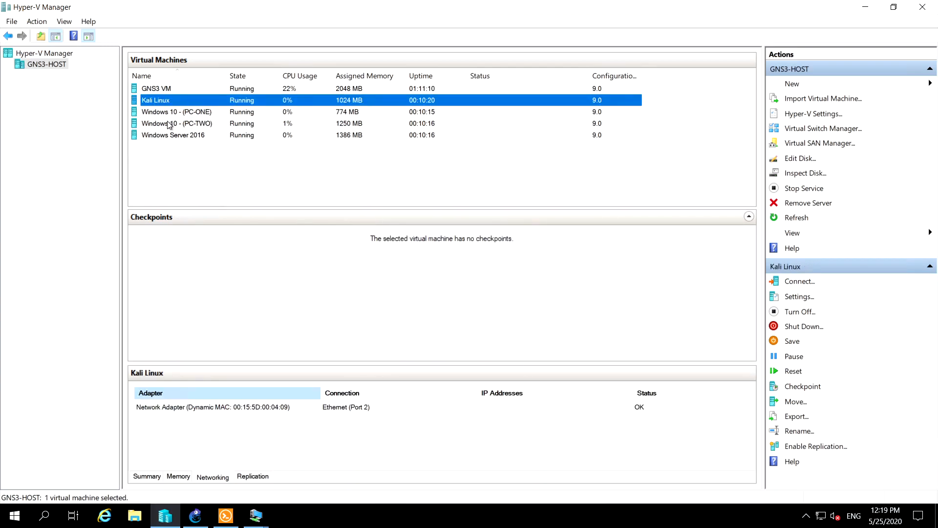
left_click(169, 89)
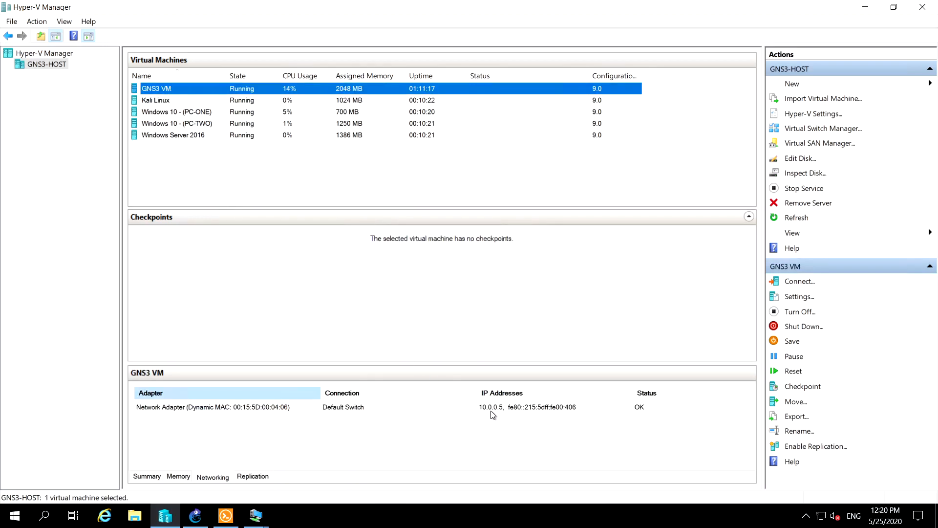
left_click(191, 125)
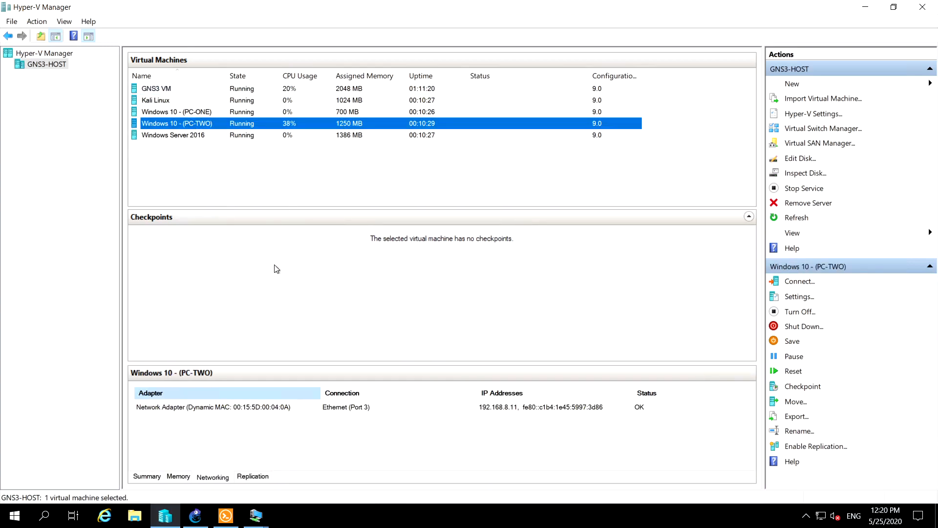
Glance at the project brief outside the remote session, return, and bring up the Windows 10 - (PC-TWO) connection in full screen
mouse_move(254, 520)
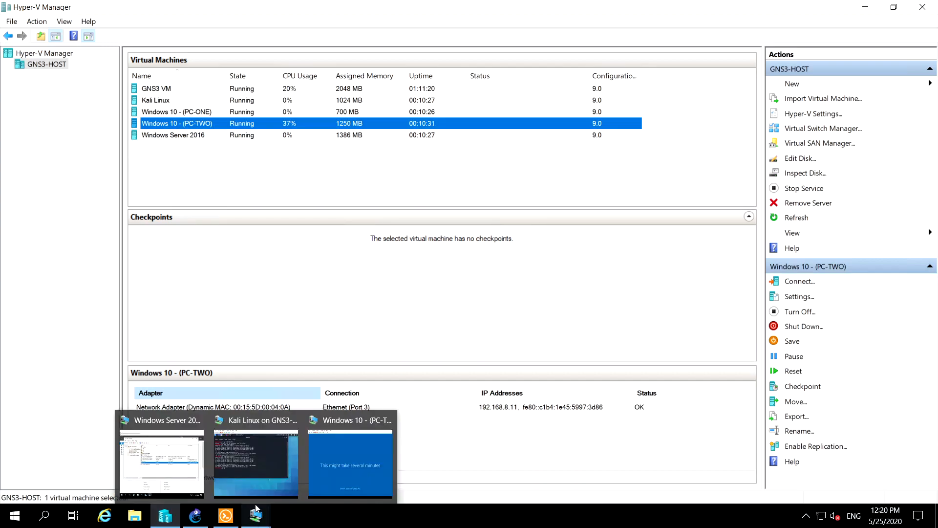
mouse_move(341, 475)
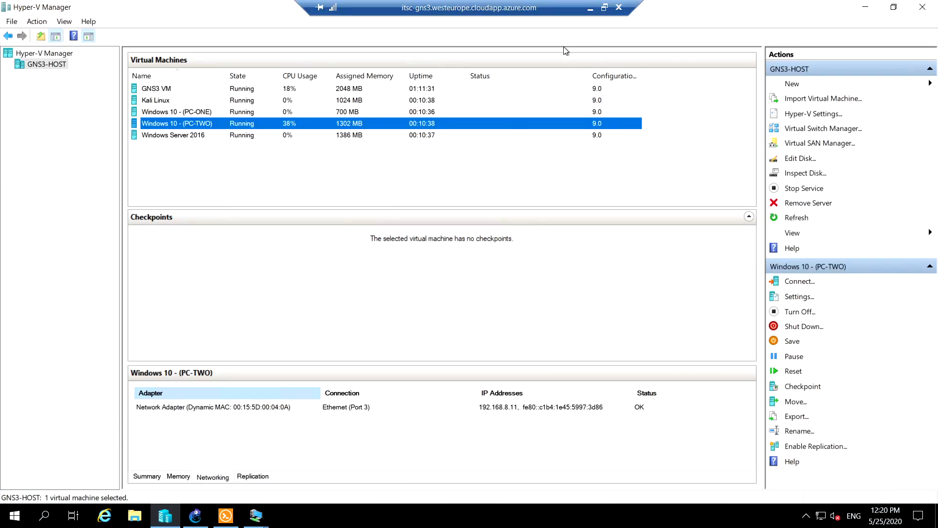
left_click(589, 13)
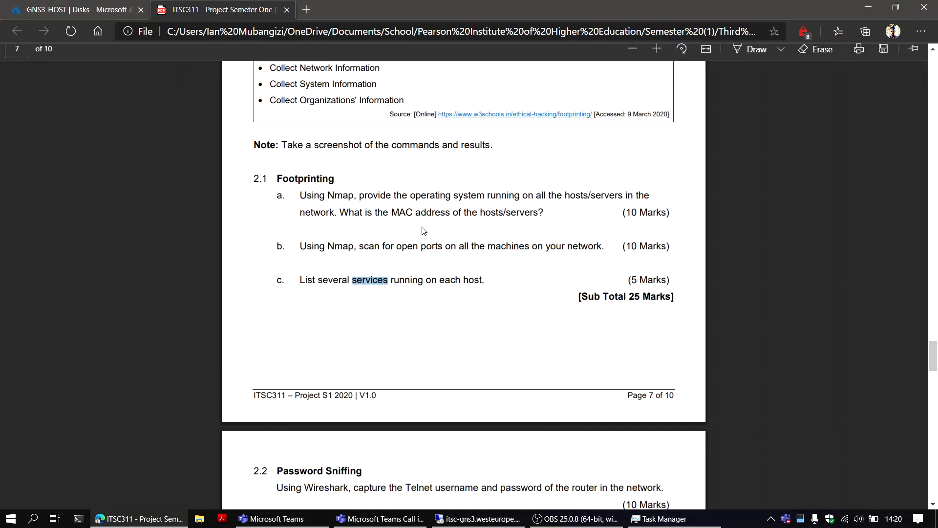
left_click(473, 519)
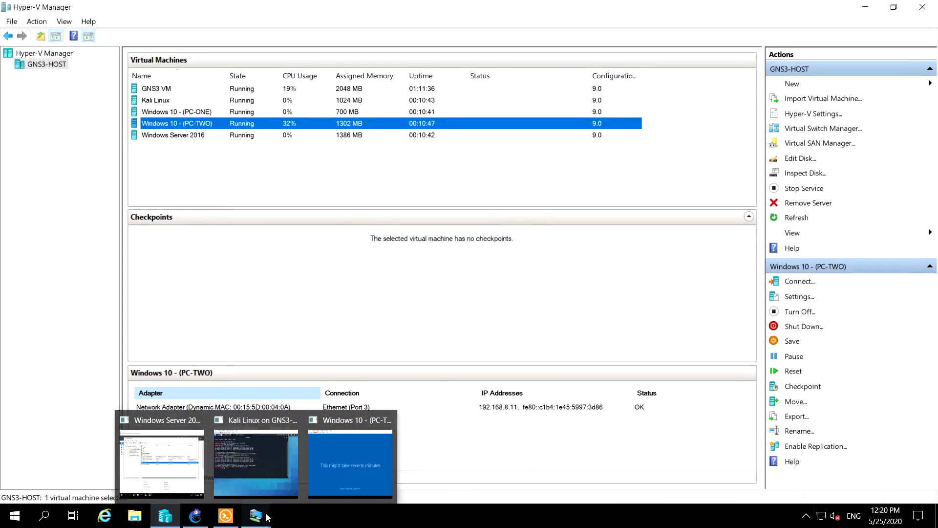
left_click(353, 467)
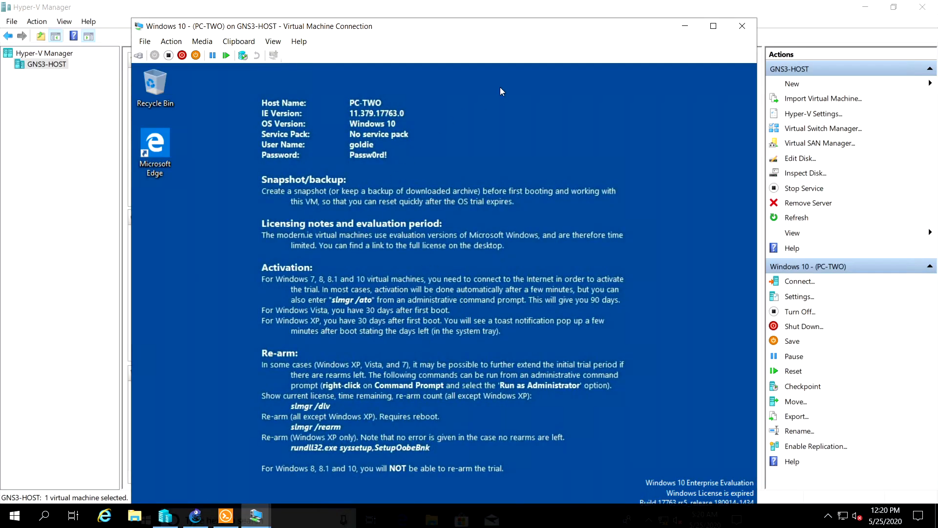
left_click(713, 27)
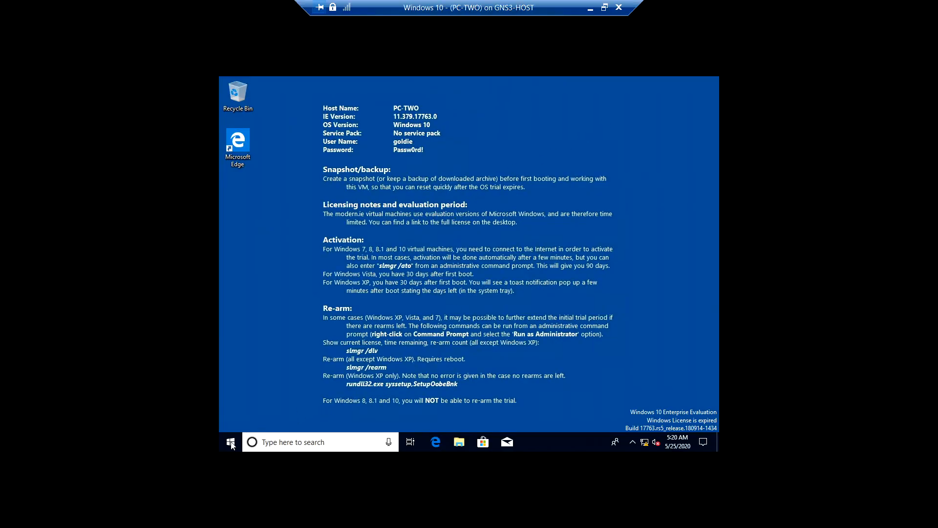
Open a standard Windows PowerShell session on PC-TWO and maximize its window
right_click(231, 443)
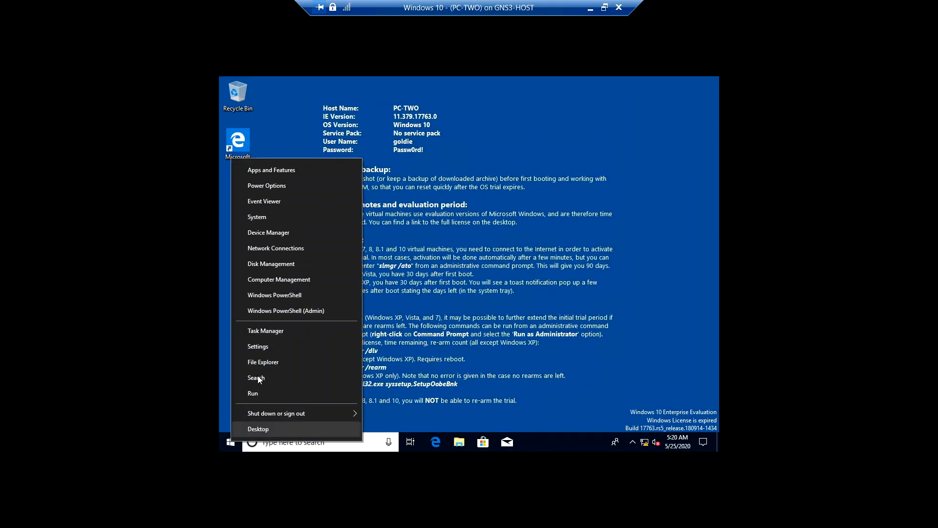
left_click(294, 298)
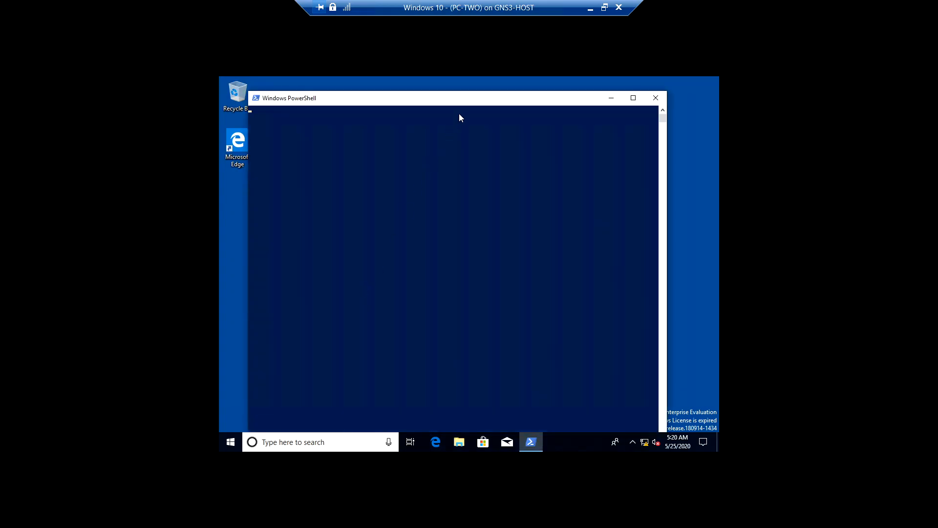
left_click_drag(479, 94, 480, 66)
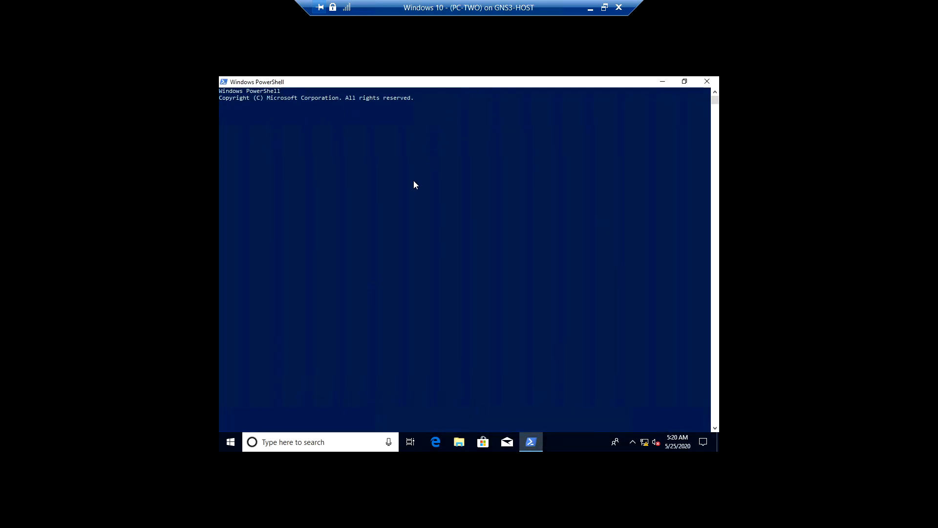
left_click(406, 222)
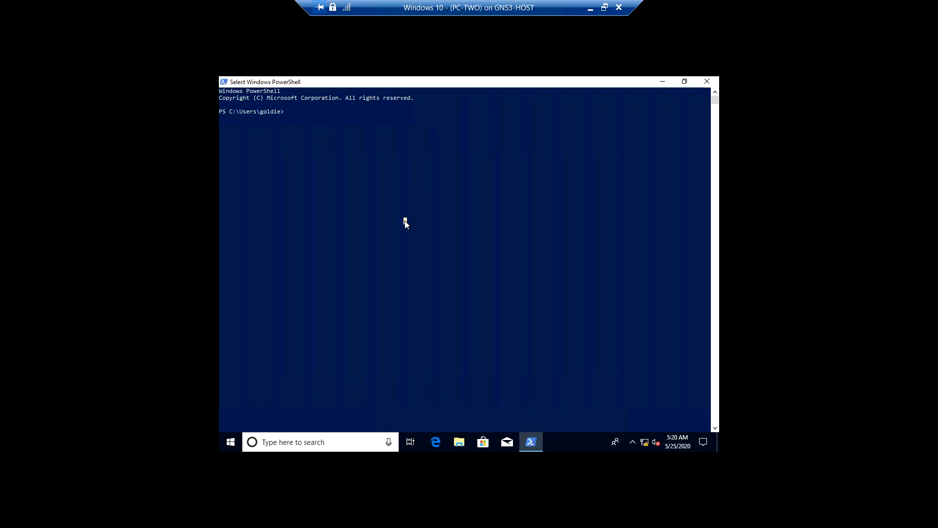
right_click(405, 222)
Look up the DNS record of PC-ONE with the command nslookup pc-one
type("nc")
type("look")
type("up pc-")
type("one")
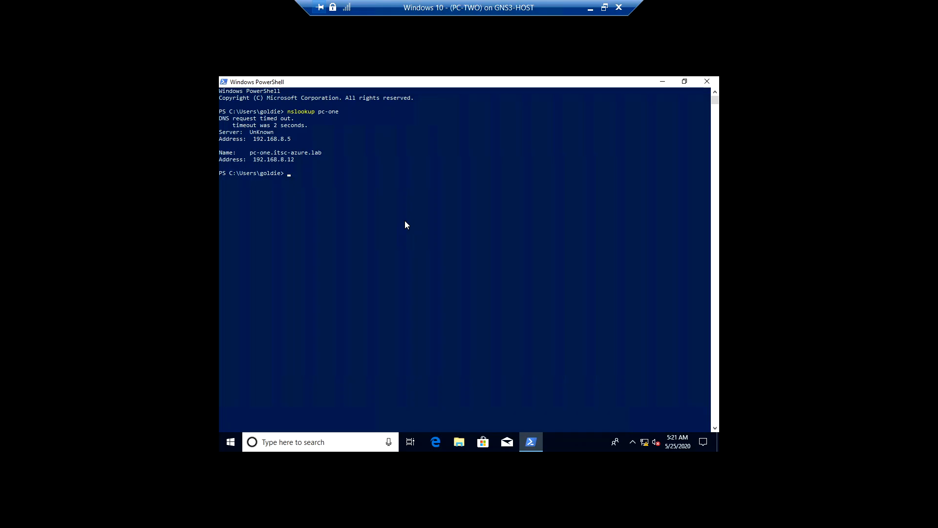
Reuse the previous lookup command to run nslookup pc-two
key("Up")
key("BackSpace")
key("BackSpace")
key("BackSpace")
type("two")
key("Return")
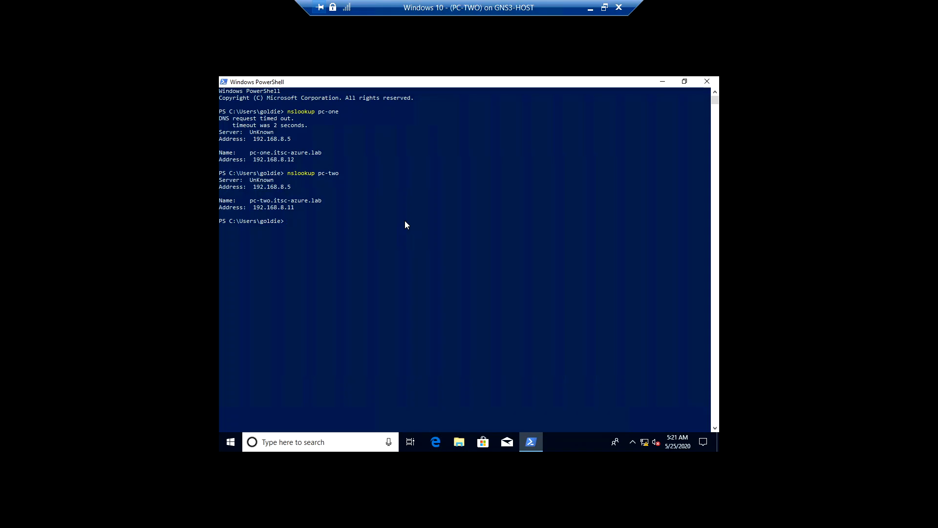
Edit the recalled lookup command to run nslookup router
key("Up")
key("BackSpace")
key("BackSpace")
key("BackSpace")
key("BackSpace")
key("BackSpace")
key("BackSpace")
type("router")
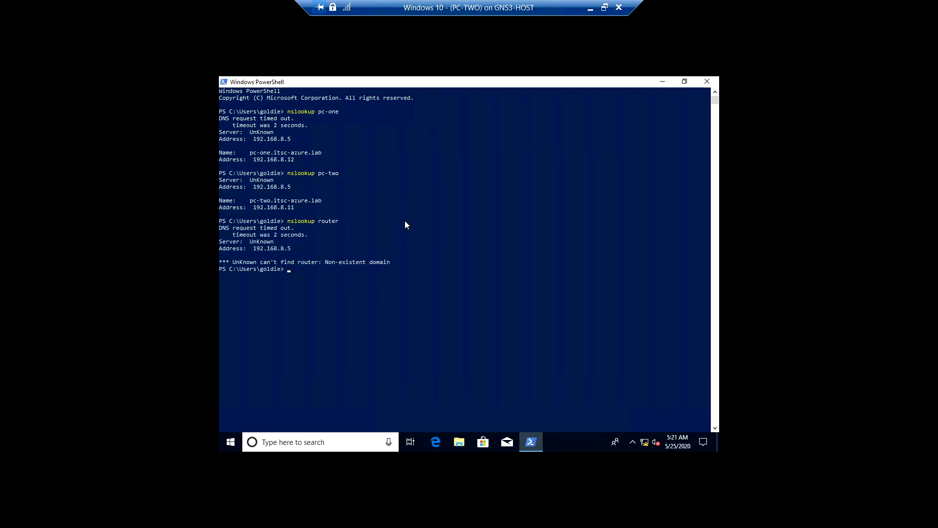
Minimize PowerShell, the PC-TWO connection and the remote desktop session to return to the project brief in the browser
left_click(660, 82)
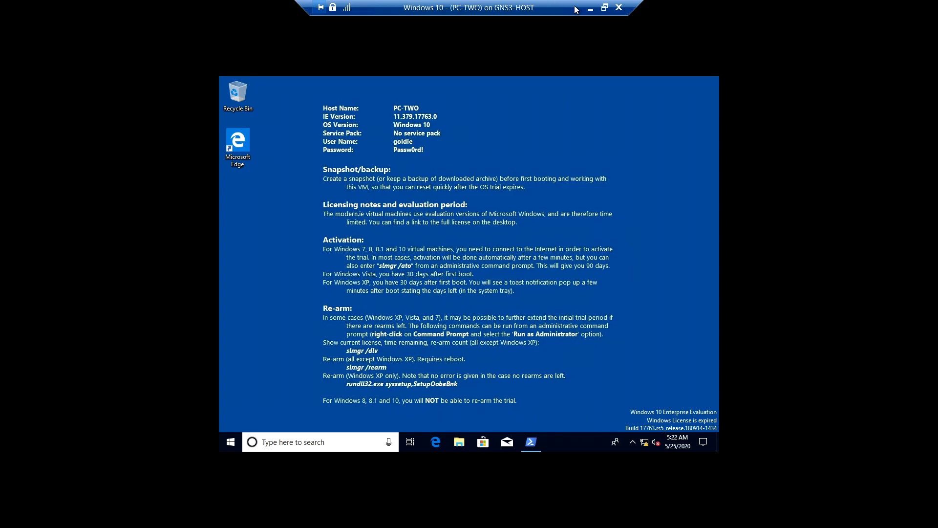
left_click(591, 9)
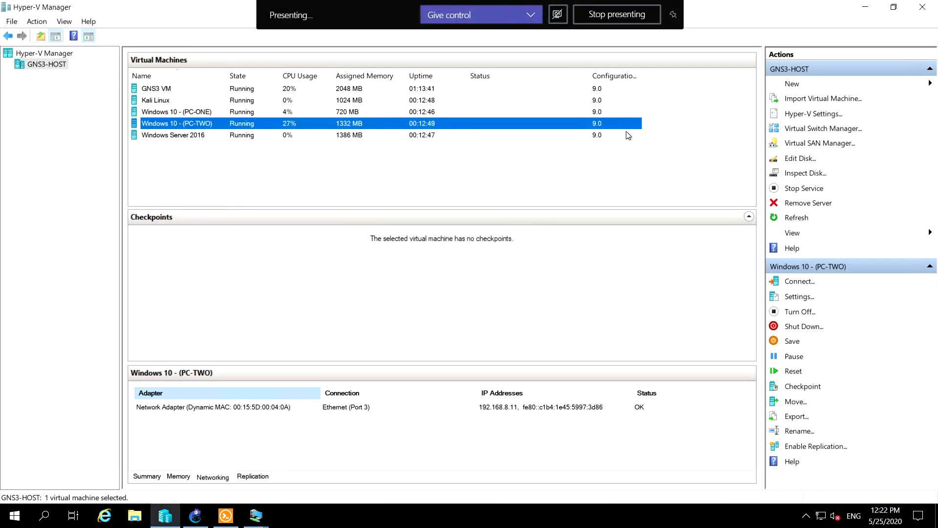
left_click(591, 9)
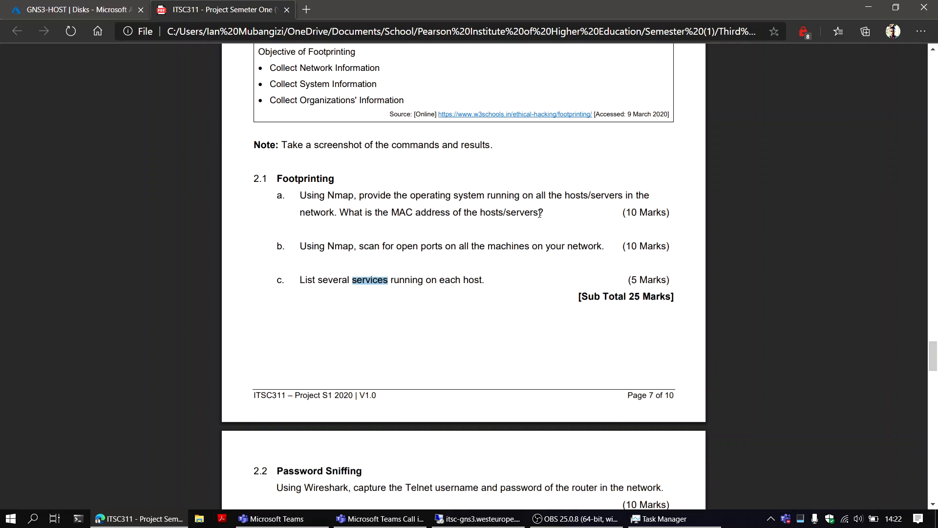
Go back to page 6 of the project brief and review question 1.3 on verifying the assigned IP addresses
scroll(290, 169, "up", 10)
scroll(291, 169, "up", 5)
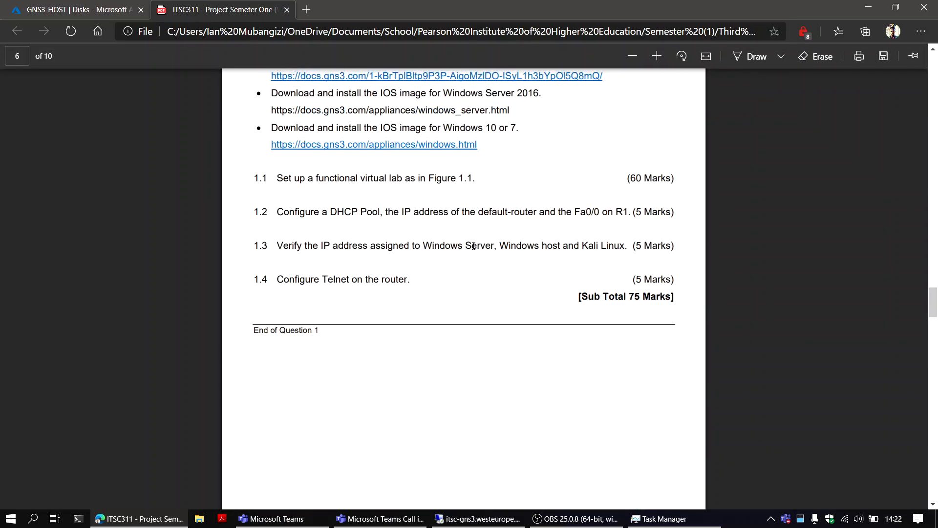
mouse_move(275, 246)
left_mouse_down()
mouse_move(390, 247)
mouse_move(268, 251)
left_mouse_up()
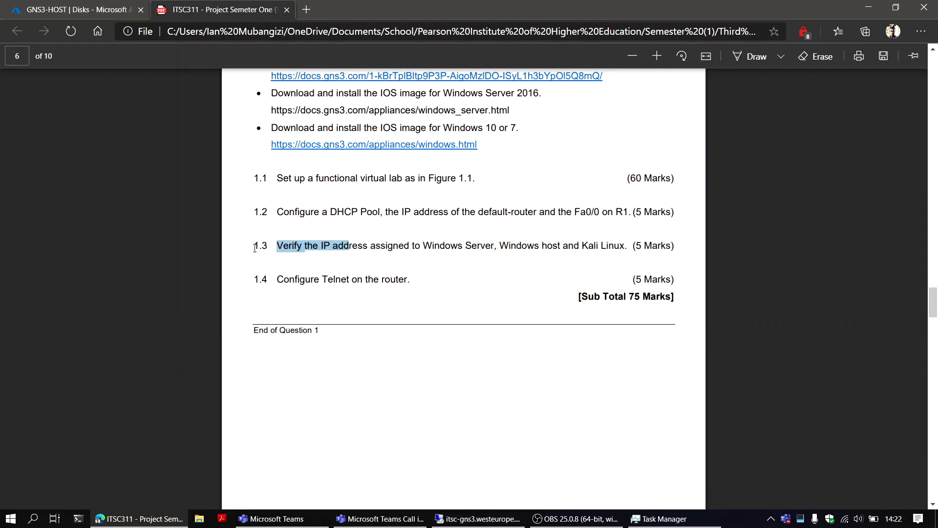
left_click_drag(358, 246, 624, 253)
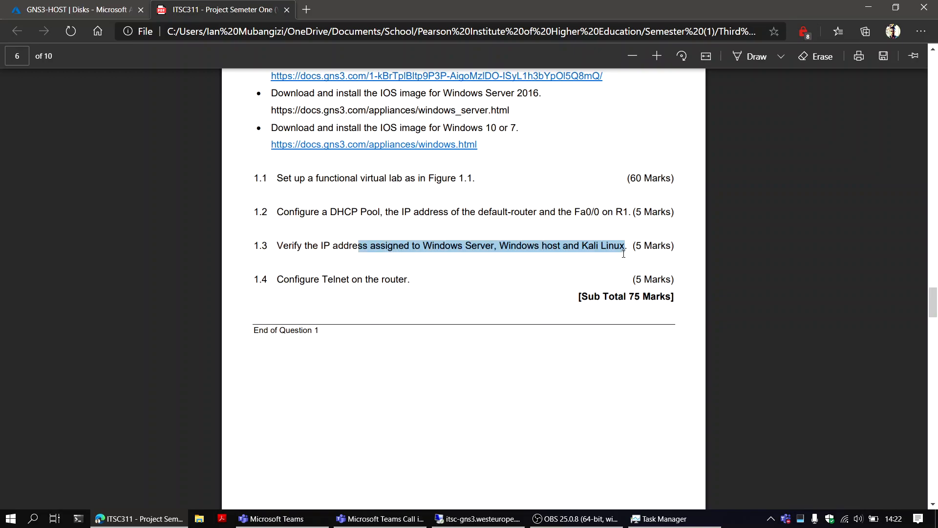
left_click(567, 244)
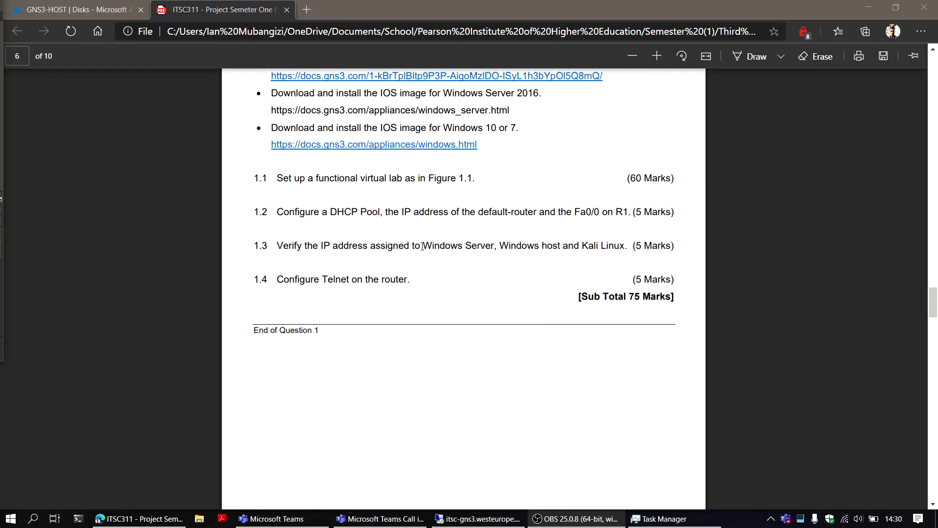
Review questions 1.1 to 1.3 of the project brief on the lab setup, DHCP pool and assigned IP addresses
left_click_drag(280, 178, 472, 185)
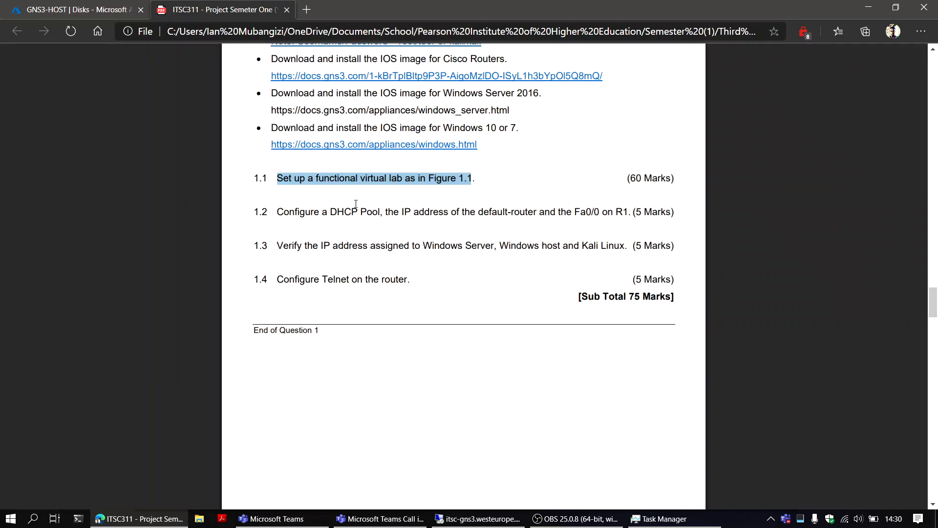
left_click_drag(278, 213, 471, 211)
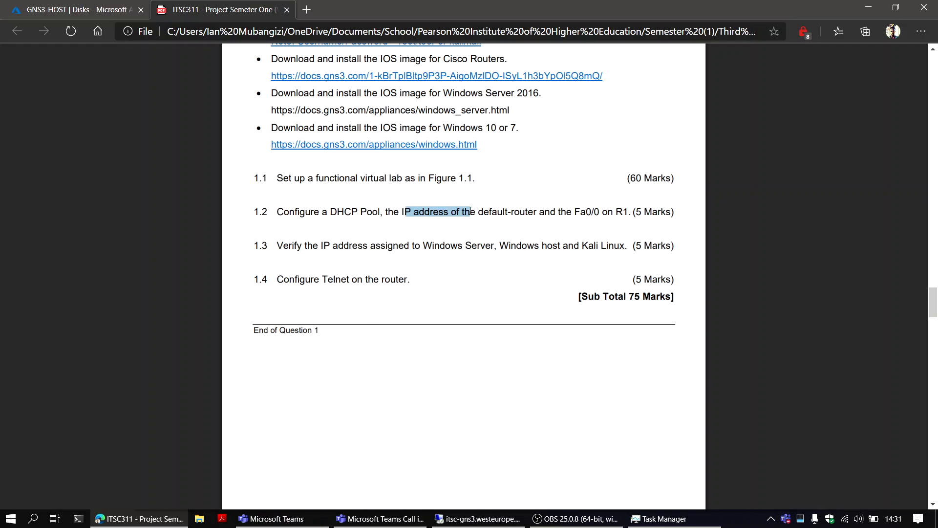
double_click(620, 211)
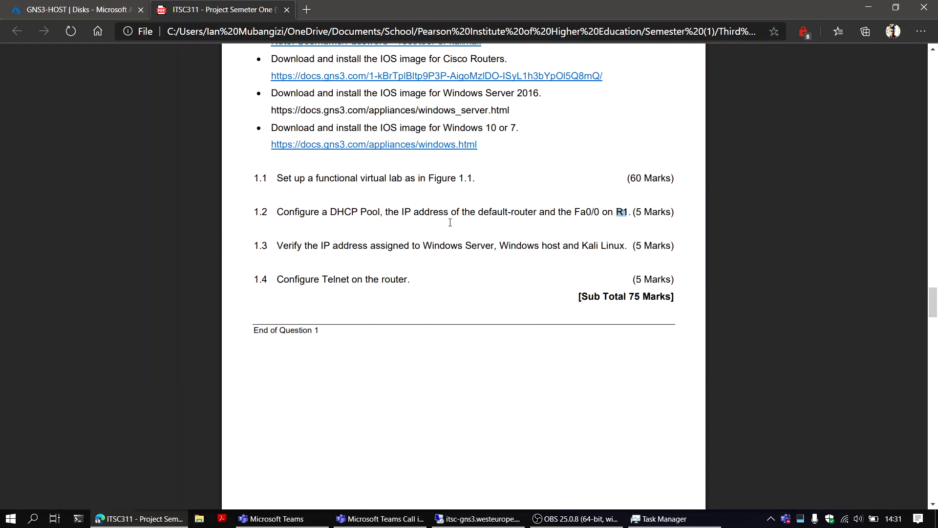
left_click_drag(277, 244, 476, 243)
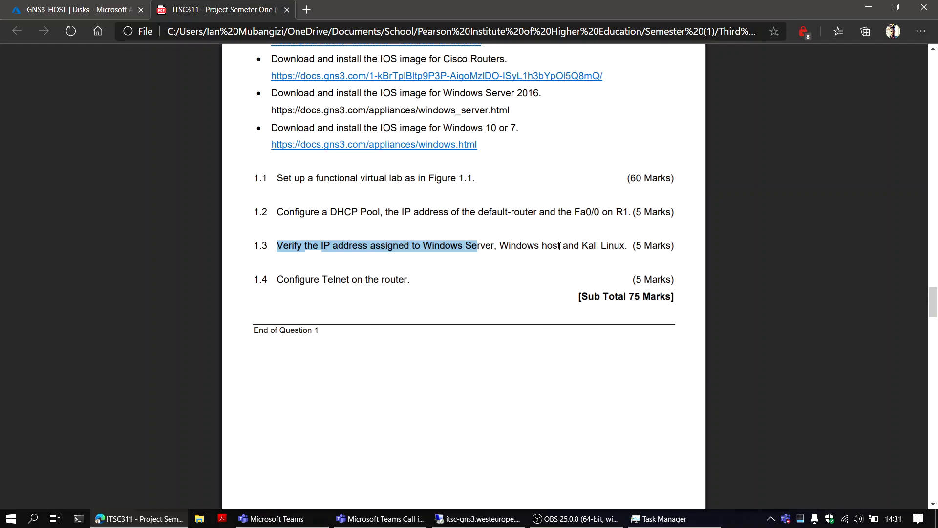
Switch to the remote desktop session and check the IP addresses of Windows Server 2016 and PC-ONE in Hyper-V Manager
left_click(476, 519)
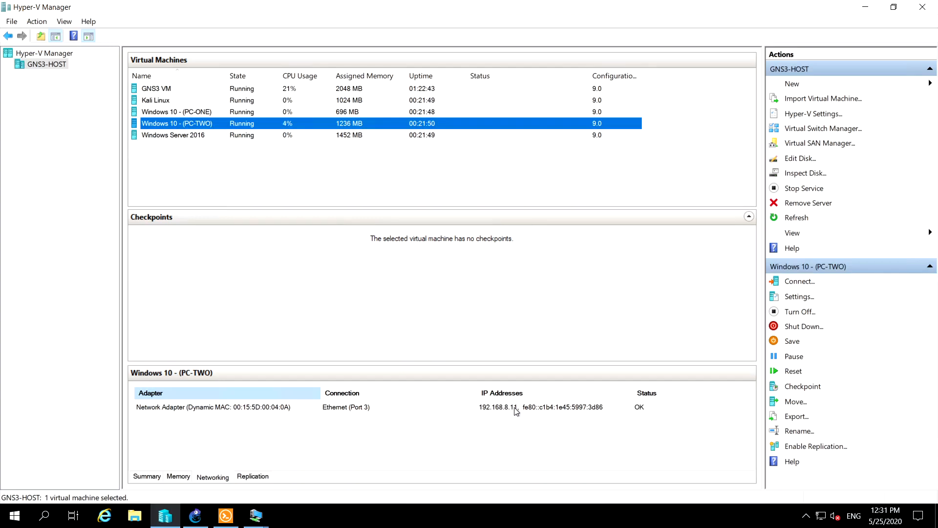
left_click(219, 136)
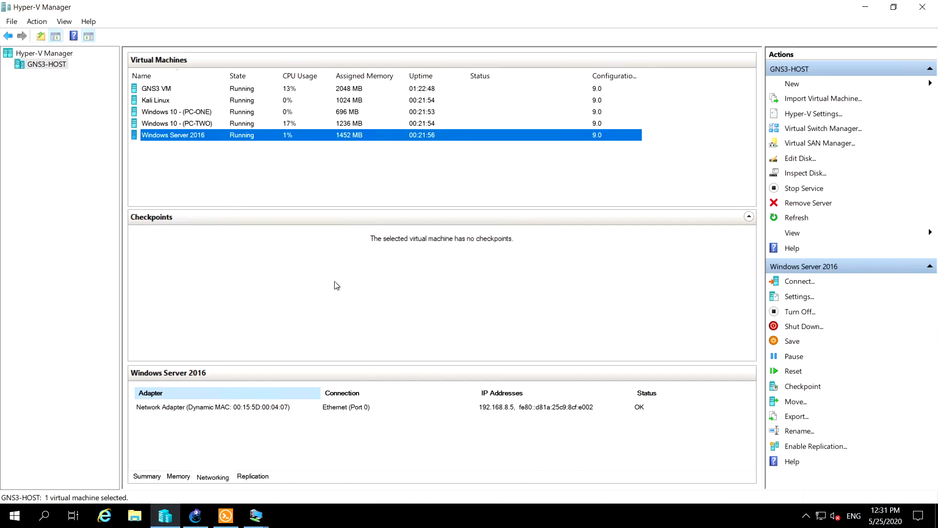
left_click(199, 114)
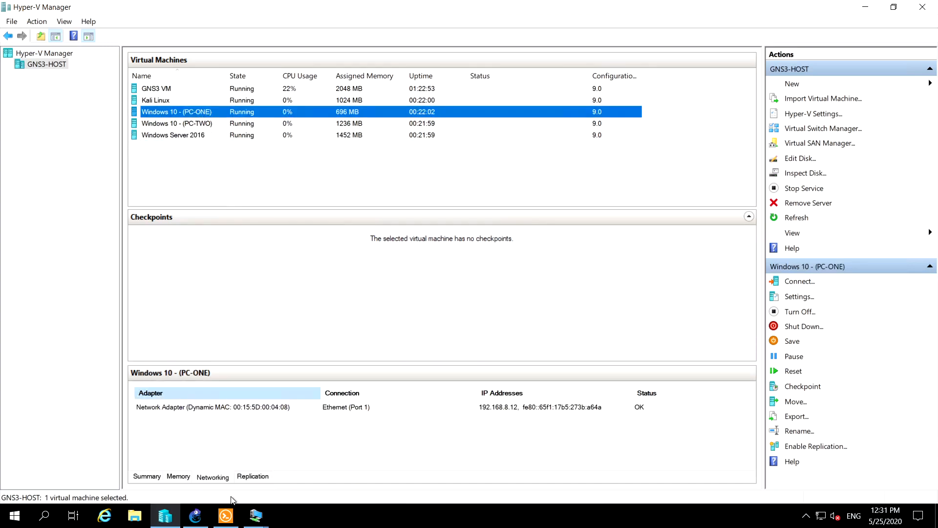
Switch to the GNS3 topology and check which Ethernet port connects the Windows-10-1 node to Switch1
left_click(196, 515)
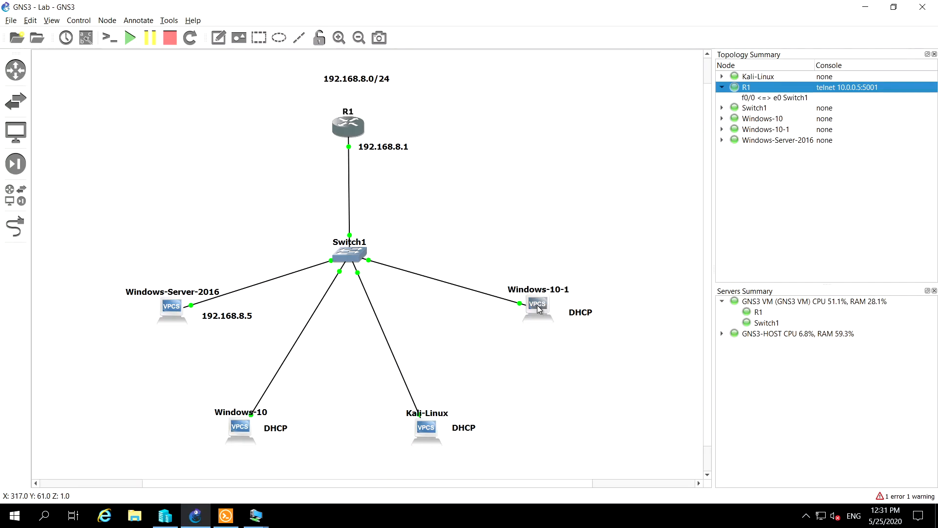
left_click(570, 207)
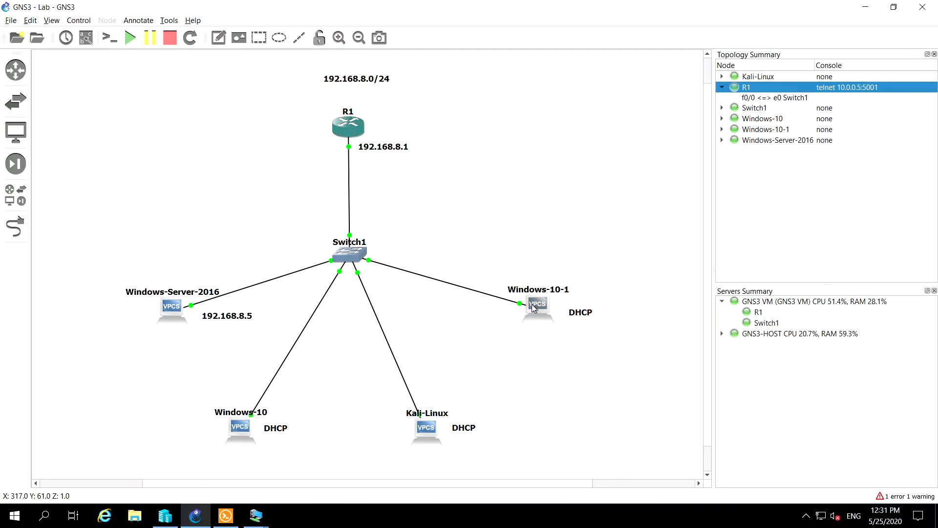
mouse_move(532, 307)
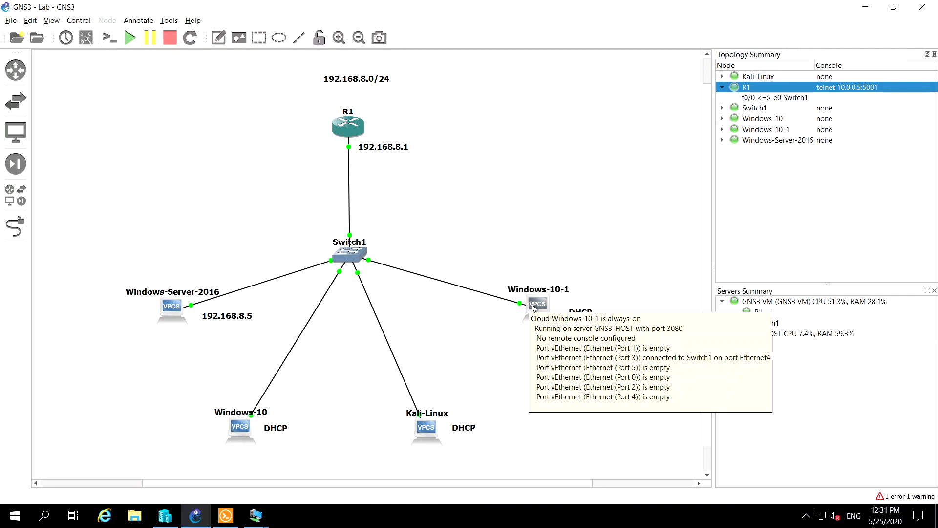
left_click(256, 516)
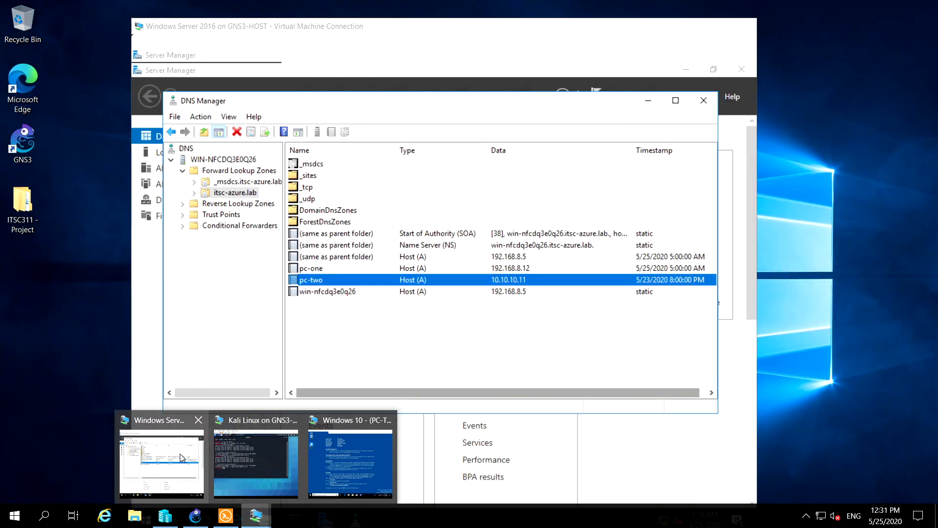
left_click(190, 464)
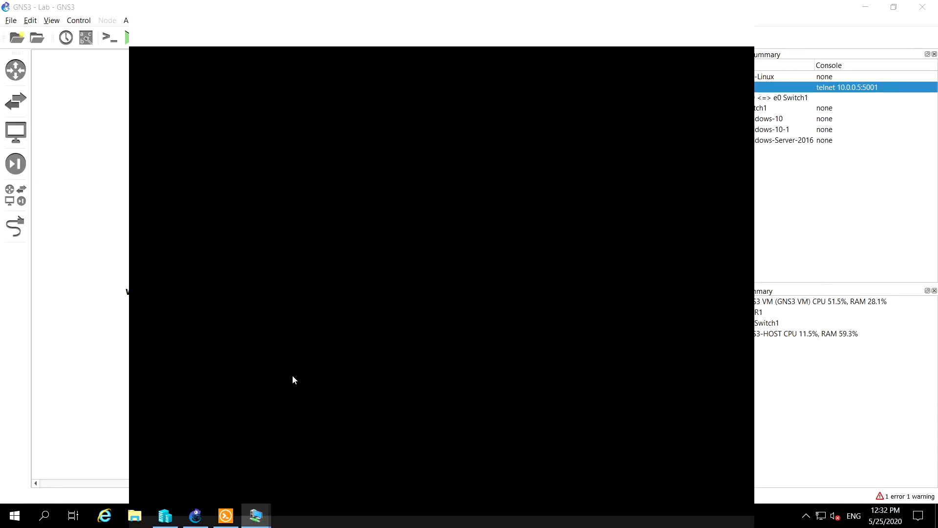
left_click(605, 8)
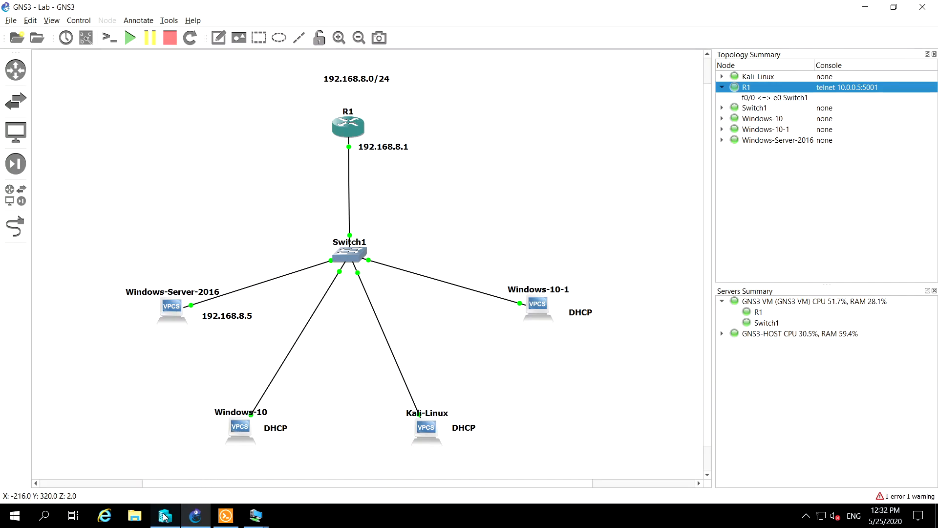
Compare PC-TWO's adapter port and IP address in Hyper-V Manager with the Windows-10-1 node's connection in GNS3
left_click(166, 516)
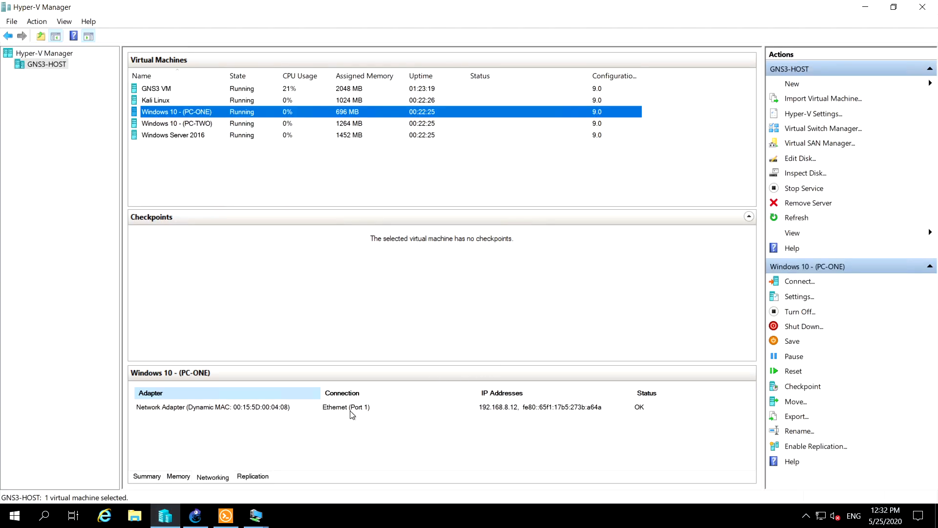
left_click(252, 128)
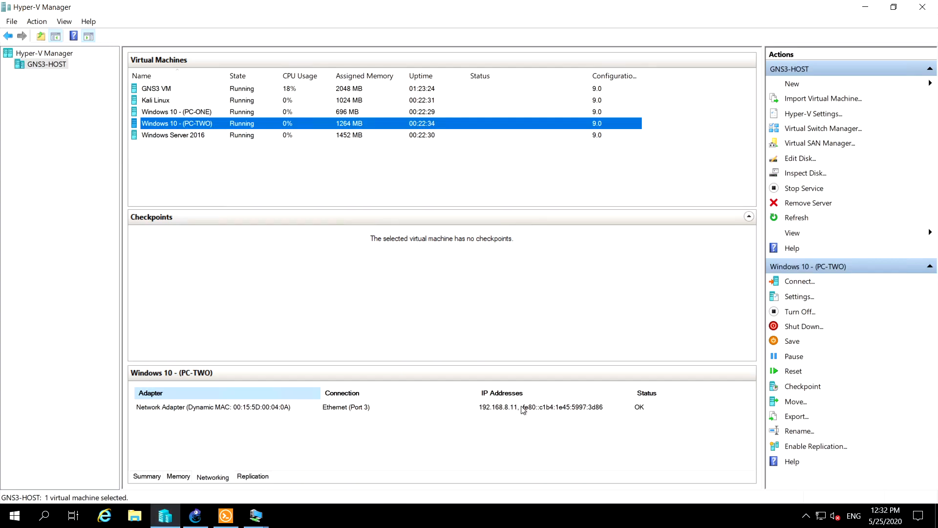
left_click(195, 516)
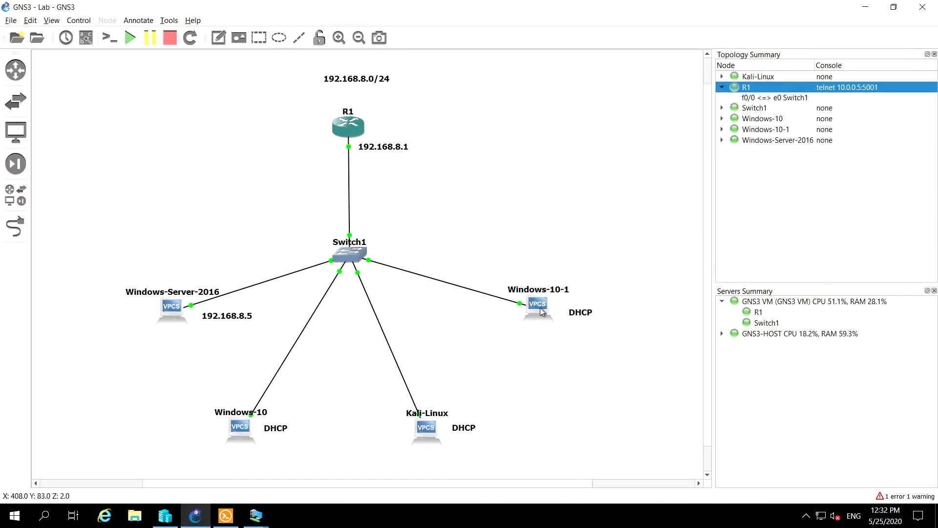
mouse_move(540, 310)
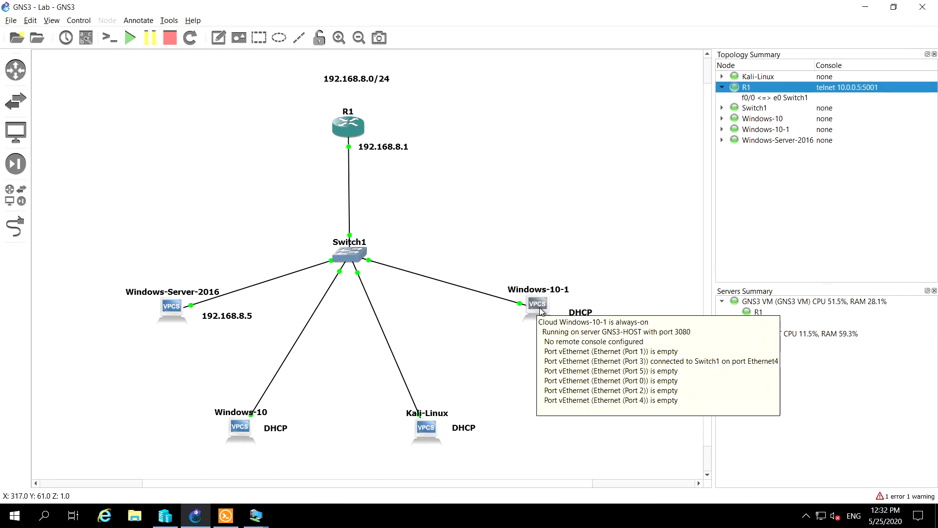
Replace the DHCP label beside the Windows-10-1 node with 192.168.8.11
double_click(580, 313)
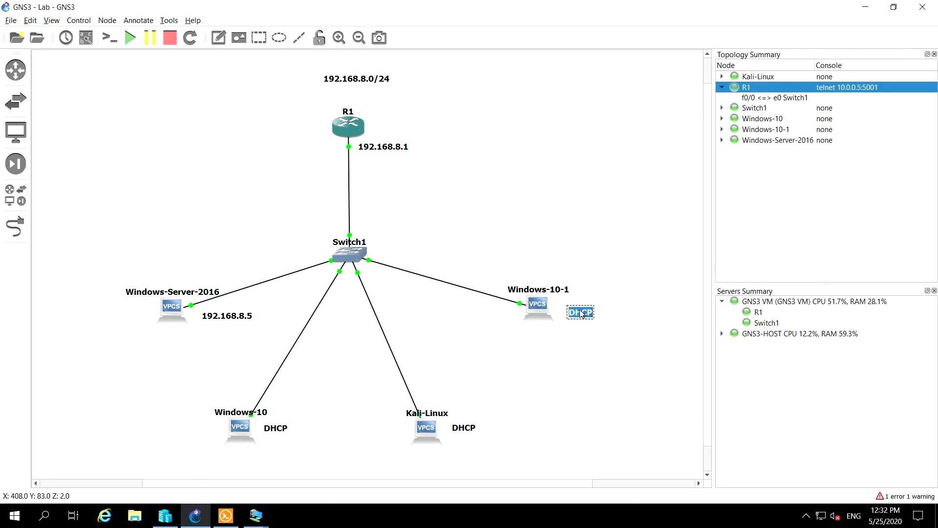
type("192")
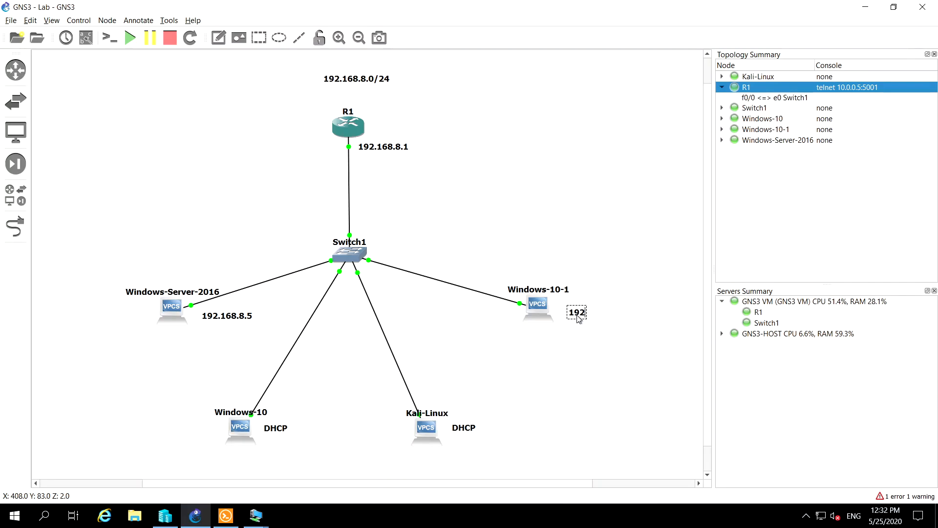
type(".168.8.11")
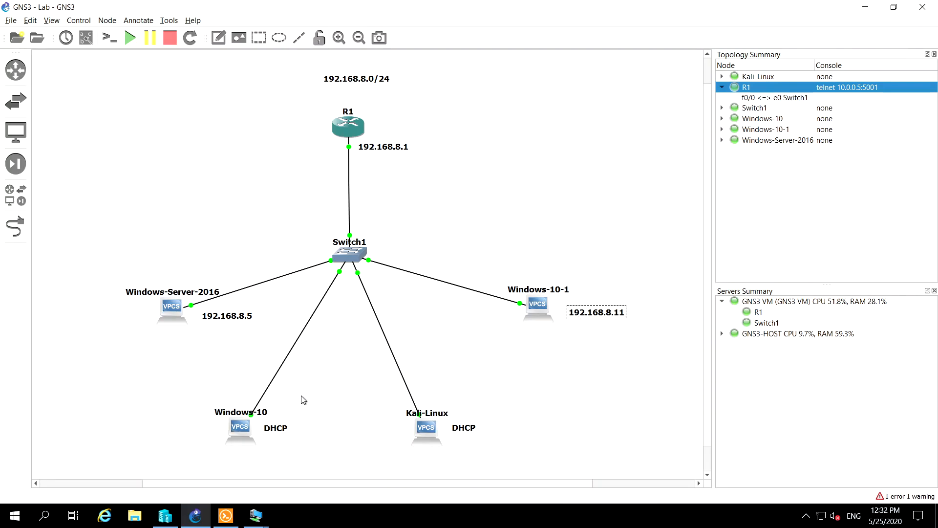
Replace the DHCP label beside the Windows-10 node with 192.168.8.12
left_click(272, 432)
double_click(272, 432)
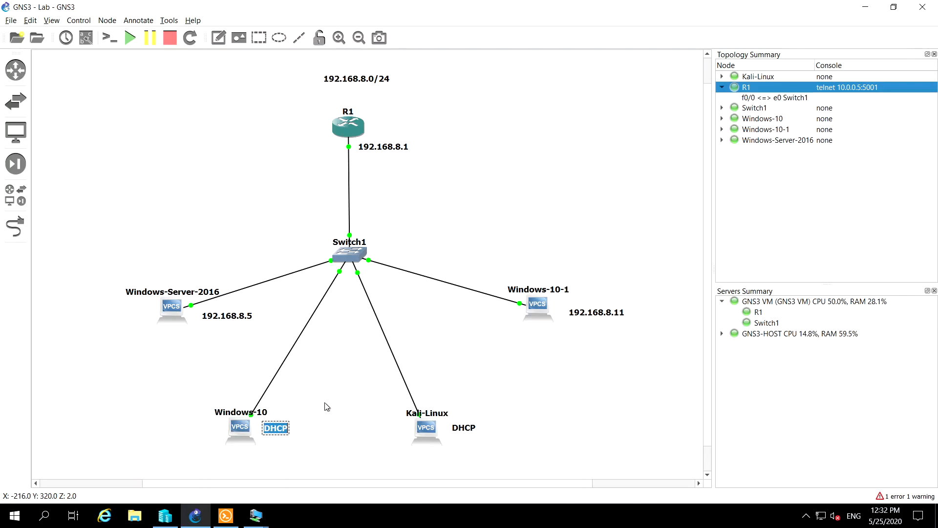
type("192.1")
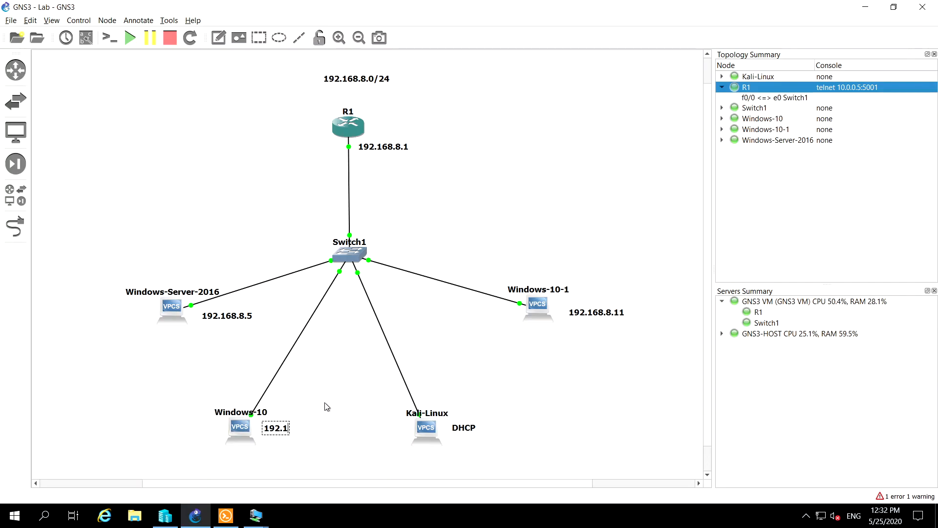
type("68.8.12")
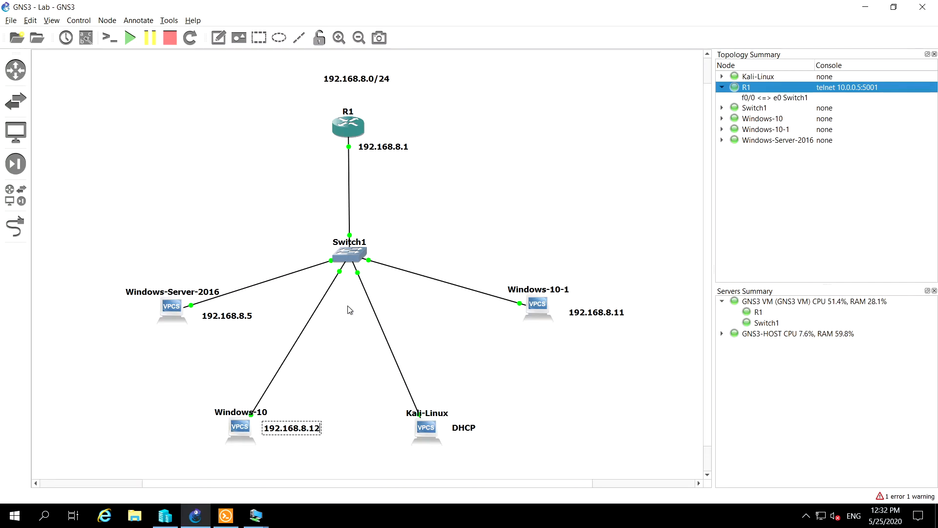
left_click(526, 390)
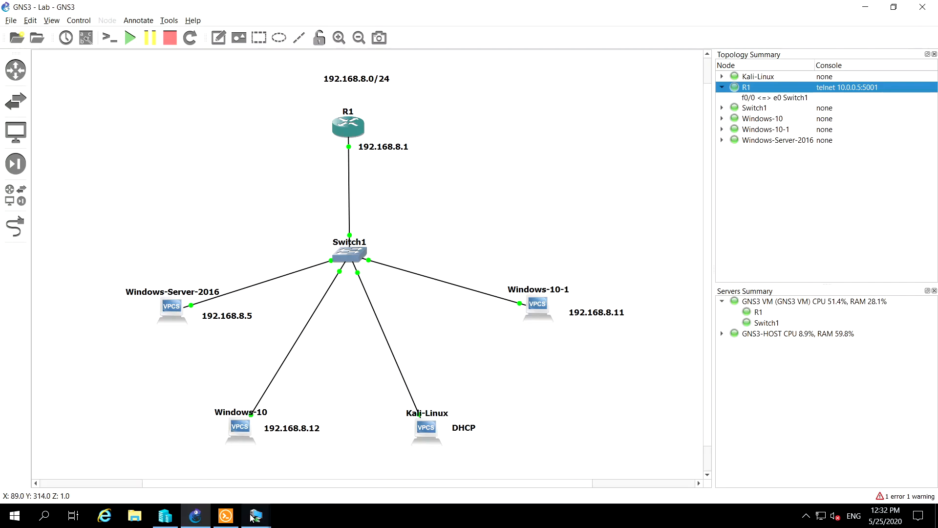
Check PC-ONE's IP address in Hyper-V Manager and return to the GNS3 topology
mouse_move(165, 516)
left_click(164, 458)
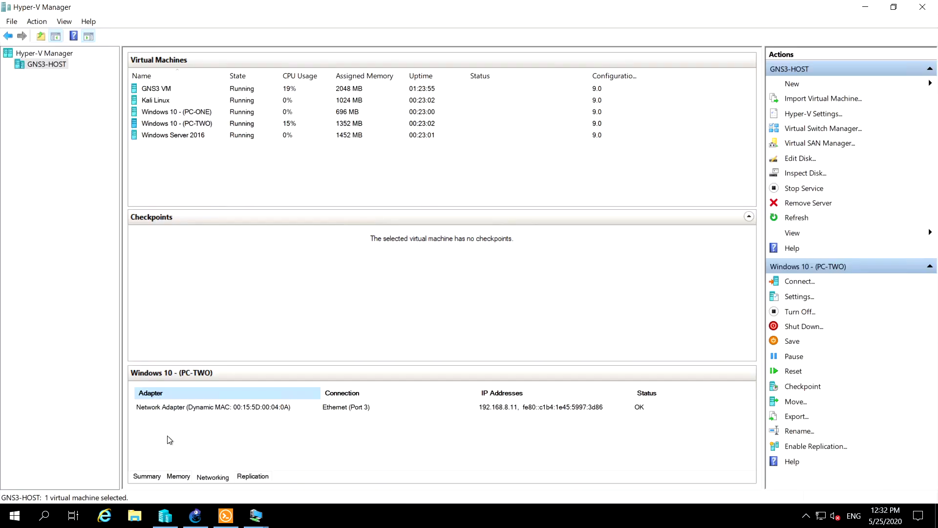
left_click(184, 111)
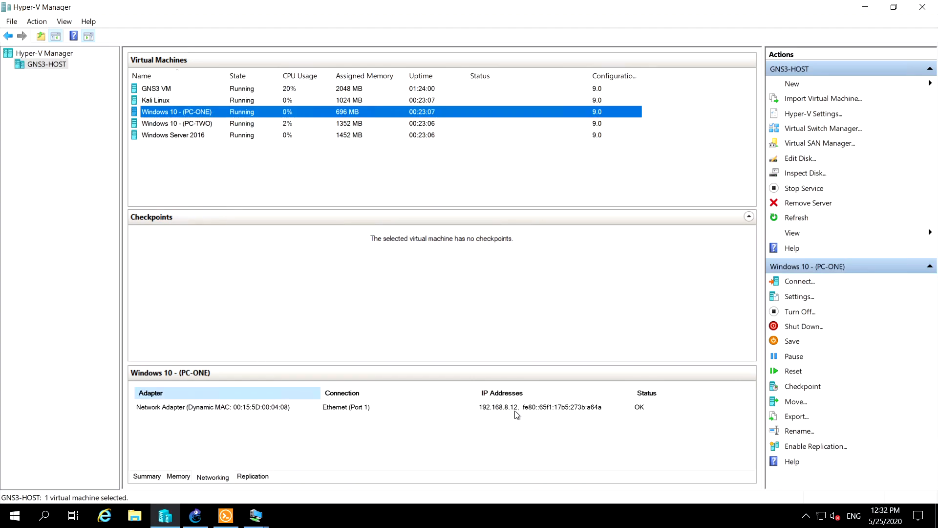
left_click(195, 504)
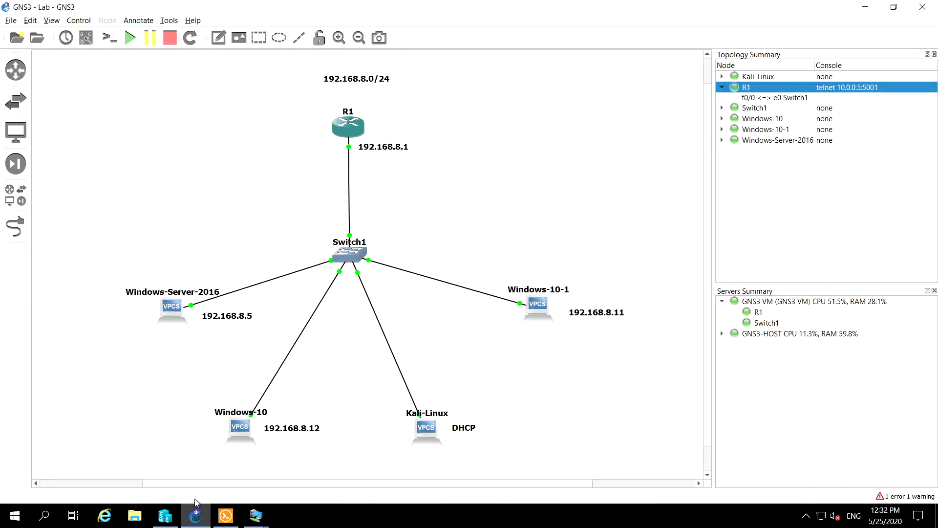
left_click(558, 292)
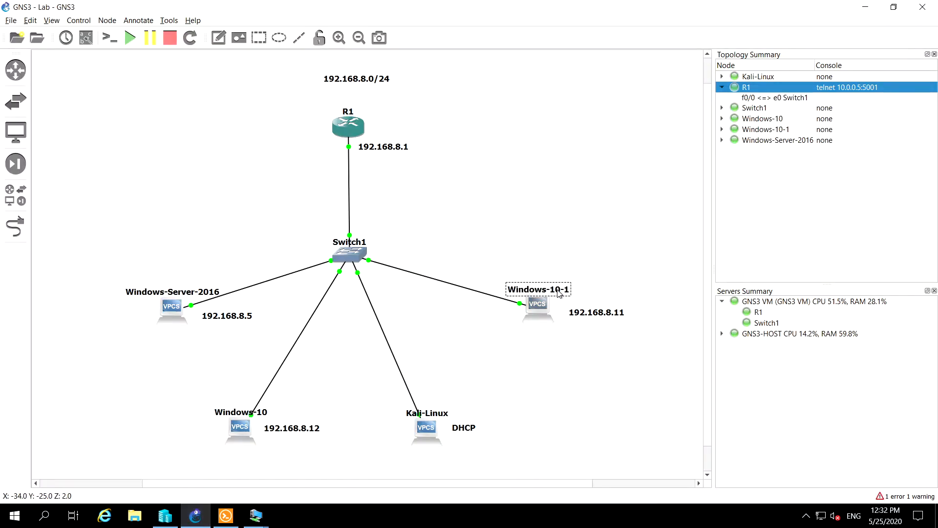
right_click(558, 292)
left_click(576, 297)
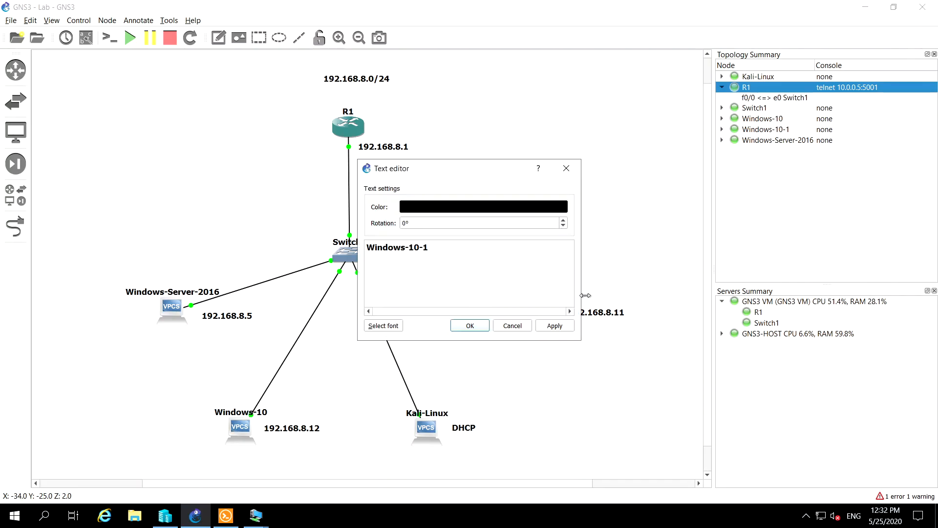
left_click(572, 163)
Open the Windows-10-1 node's hostname for editing and look up the virtual machines' names and connections in Hyper-V Manager
double_click(557, 291)
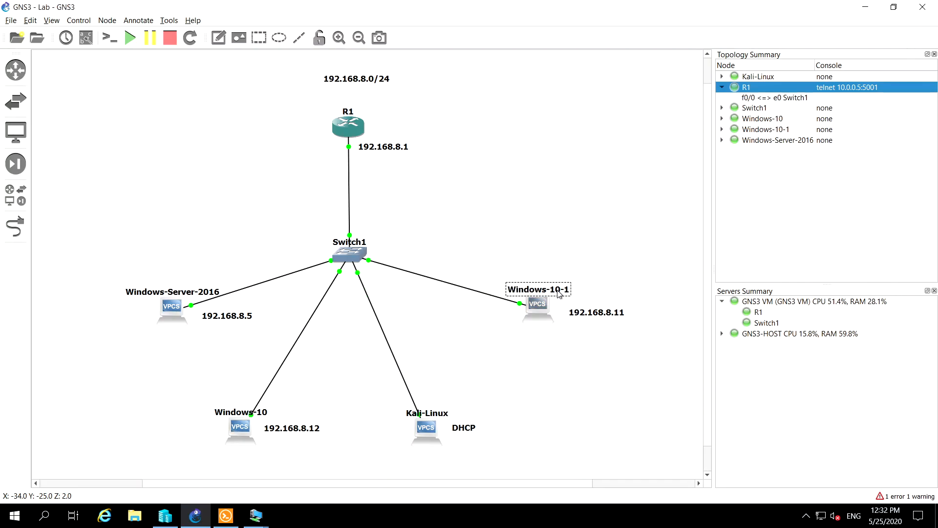
left_click(476, 256)
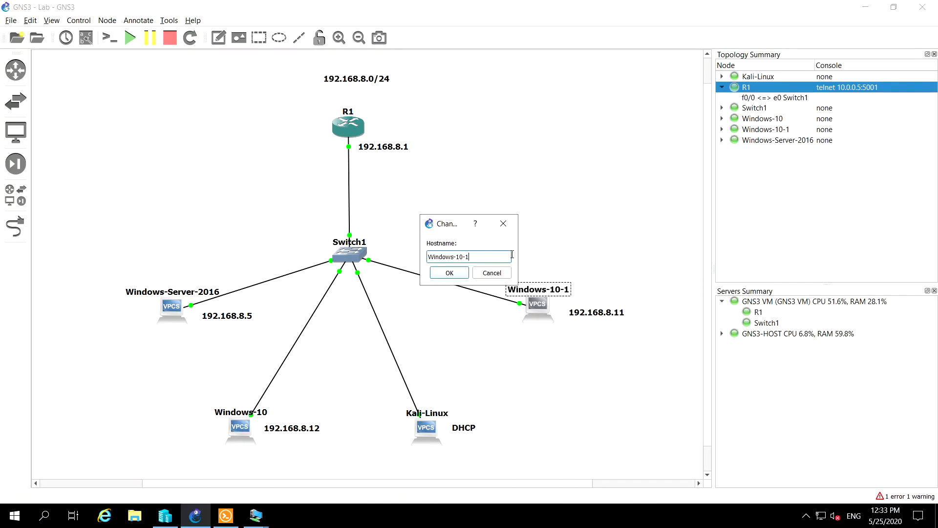
left_click(166, 516)
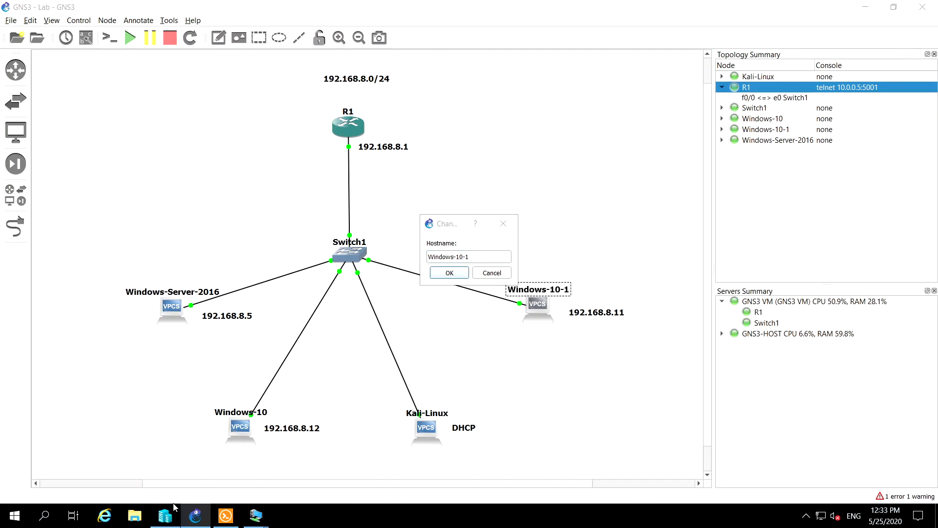
left_click(155, 101)
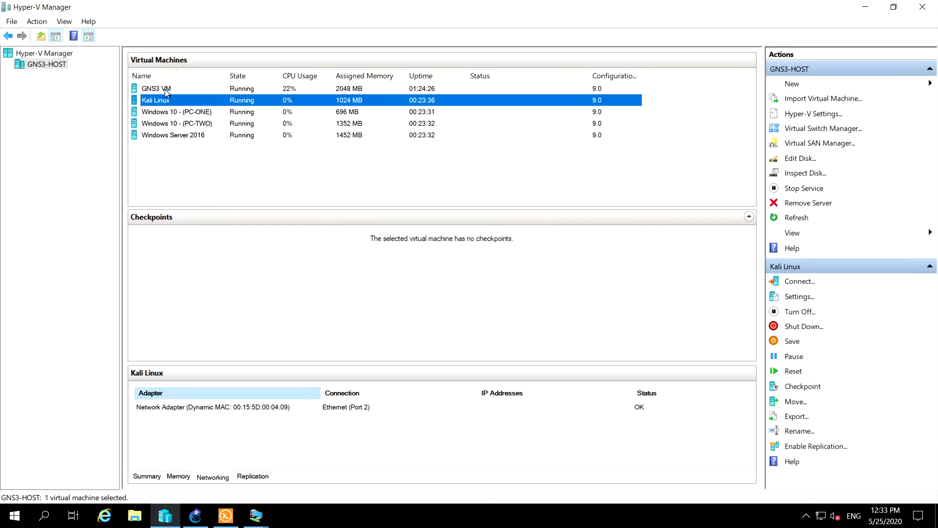
left_click(151, 88)
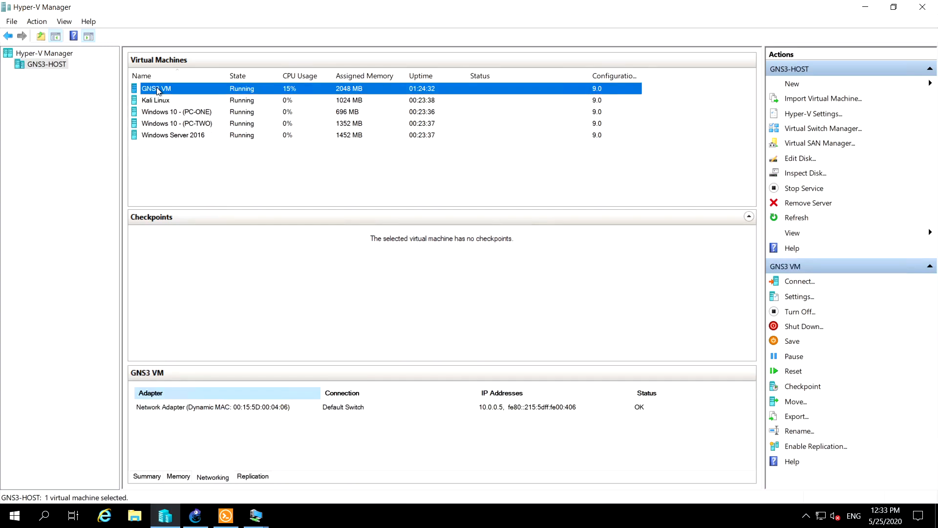
left_click(154, 101)
left_click(164, 90)
left_click(182, 113)
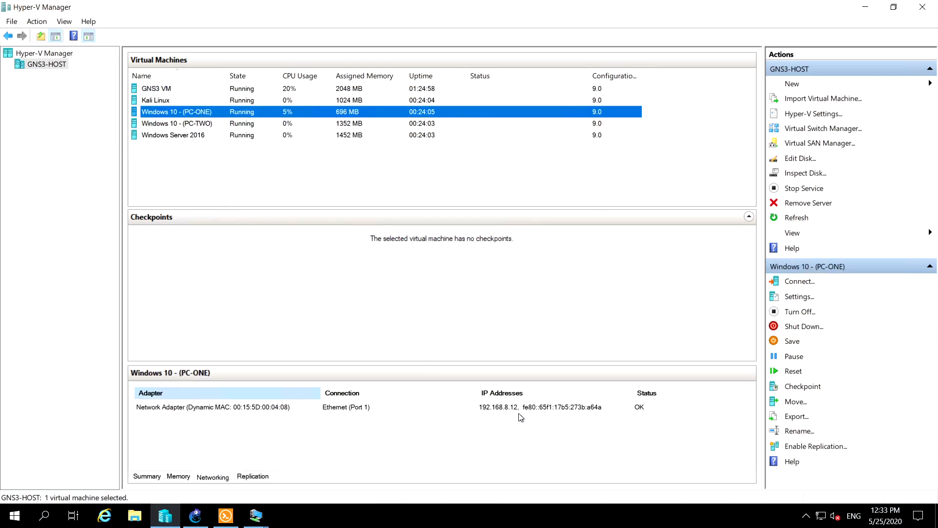
Switch back to GNS3 and set the Windows-10-1 node's hostname to Windows-10-PC-TWO
left_click(195, 516)
key("BackSpace")
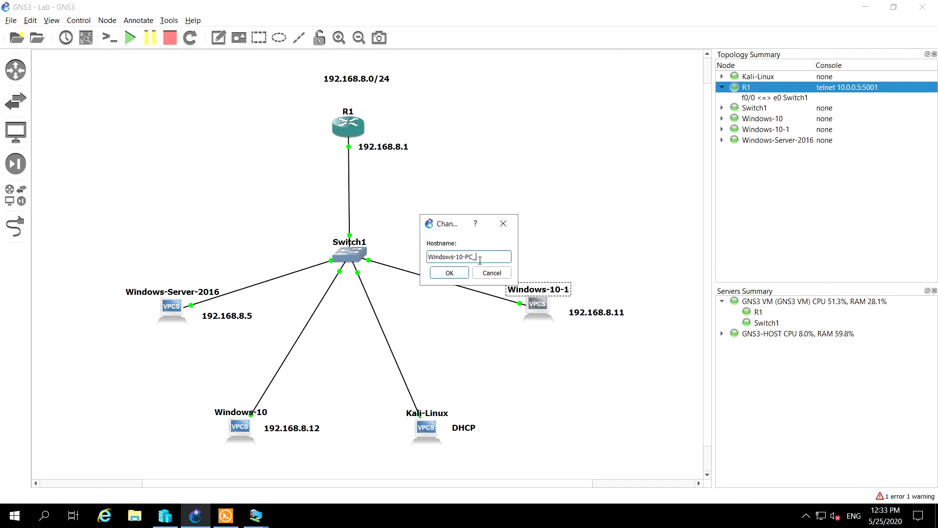
type("PC-TWO")
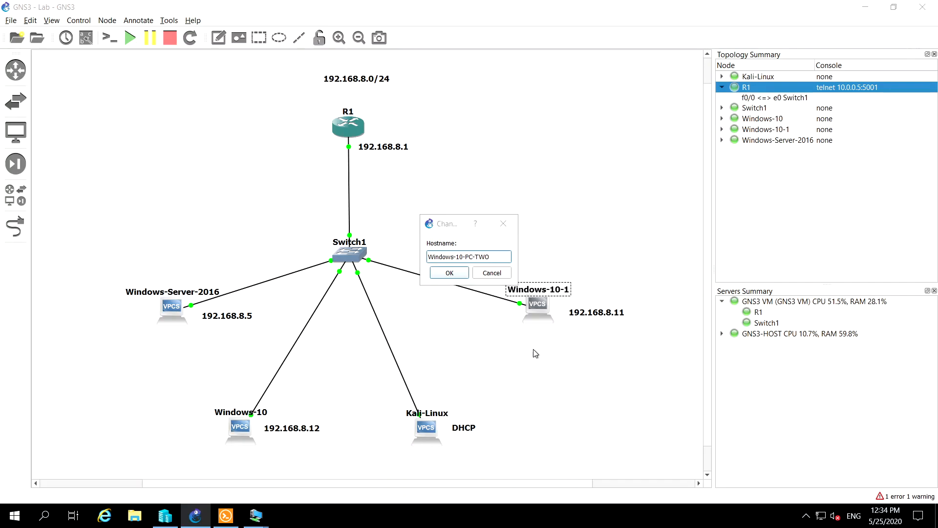
left_click(438, 271)
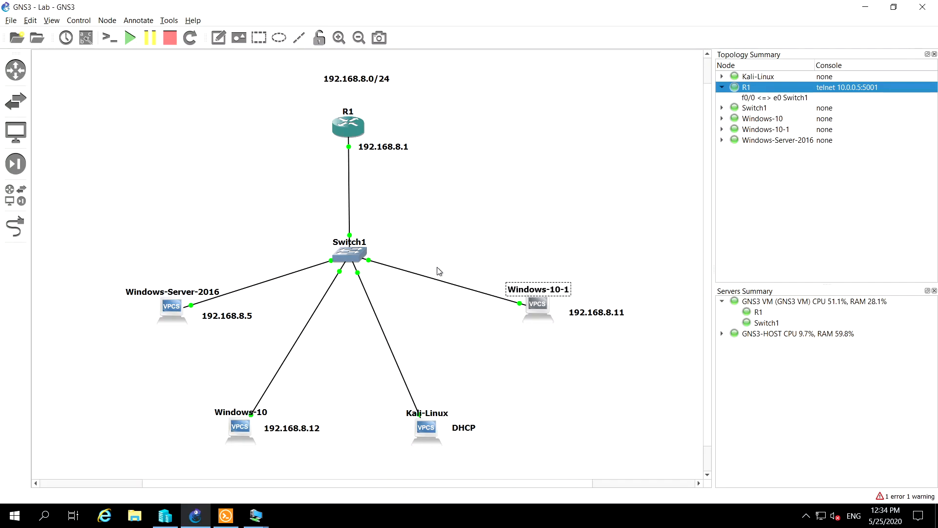
Change the hostname of the Windows-10 node labelled 192.168.8.12 to Windows-10-PC-ONE
left_click(260, 414)
double_click(260, 414)
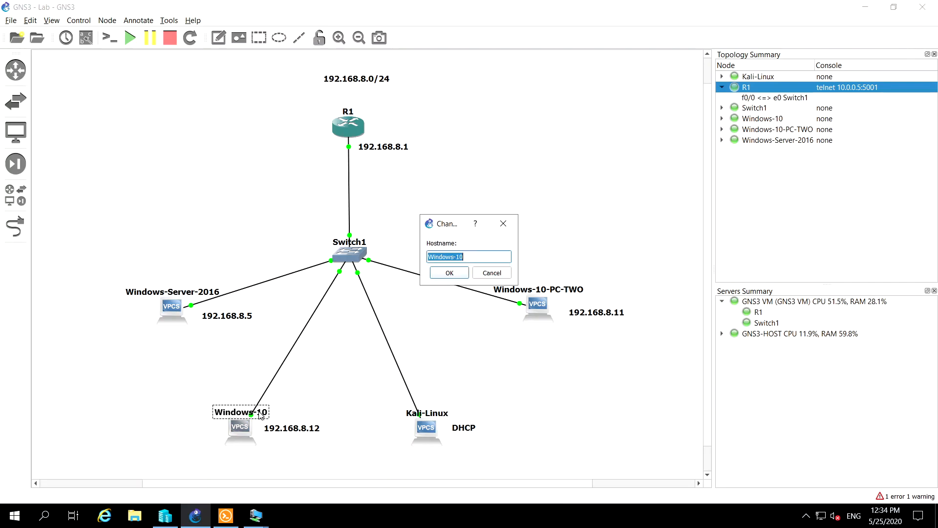
left_click(479, 255)
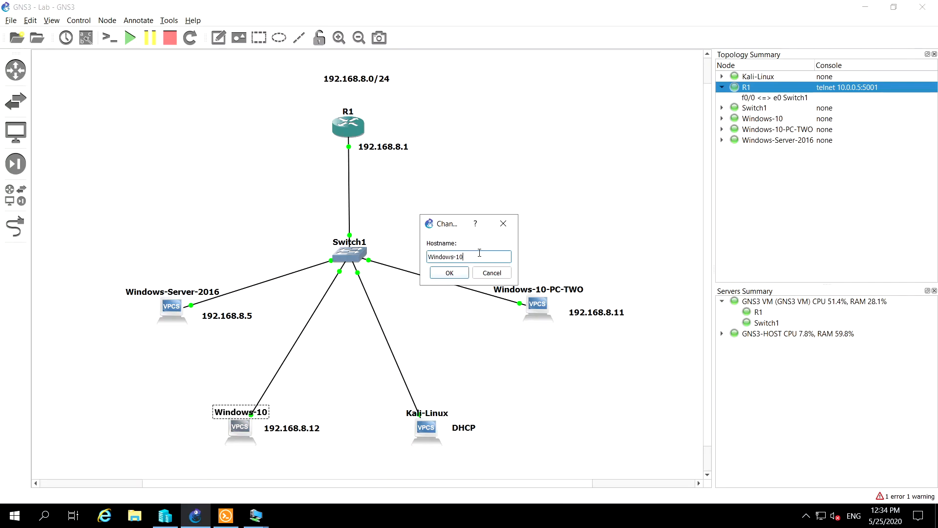
type("-PC-ONE")
left_click(451, 273)
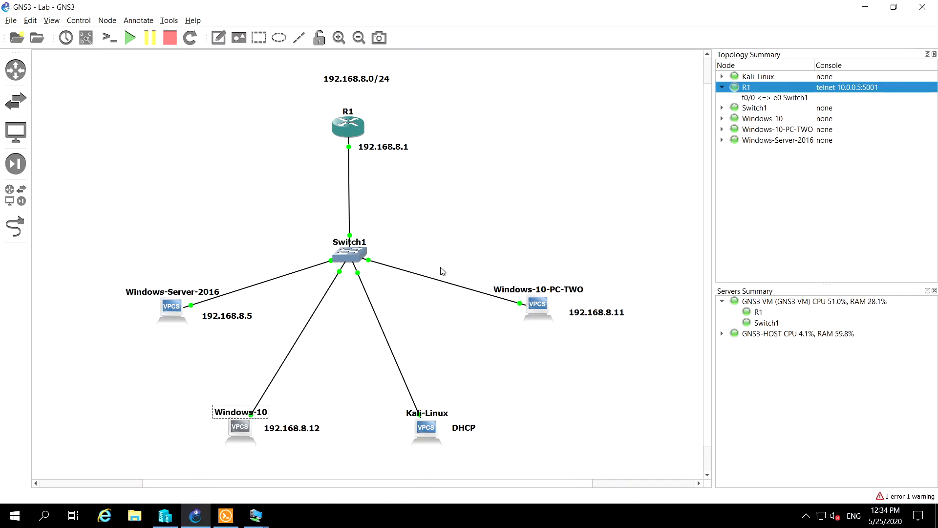
left_click(435, 213)
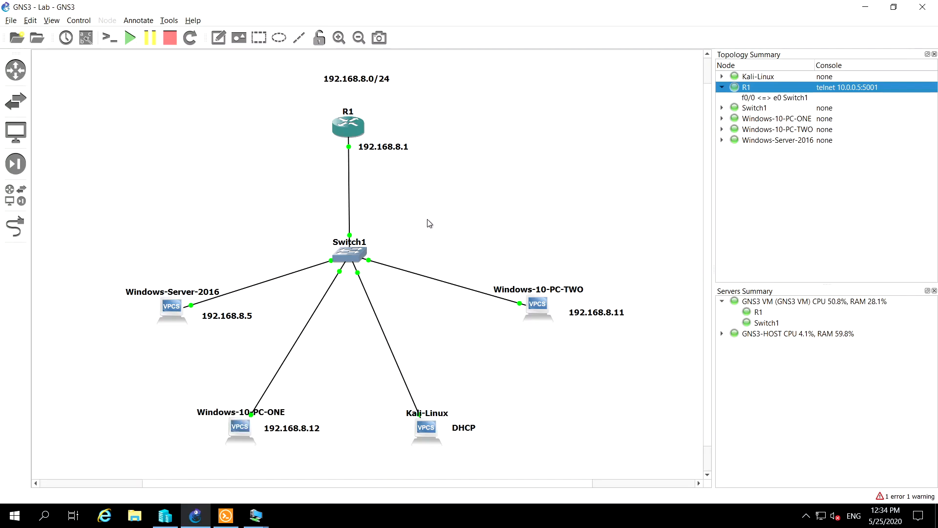
Switch to the Kali Linux virtual machine and log in with the account password
left_click(438, 414)
left_click(586, 403)
mouse_move(249, 508)
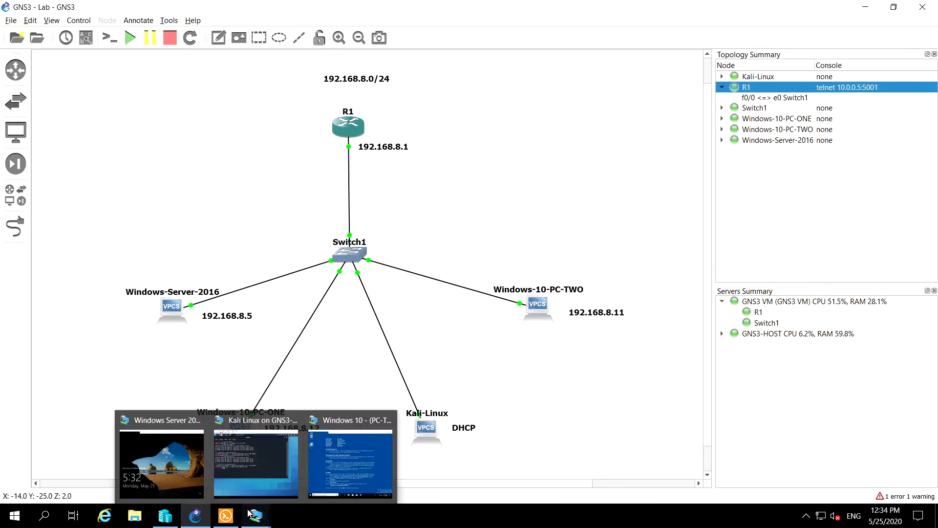
left_click(254, 462)
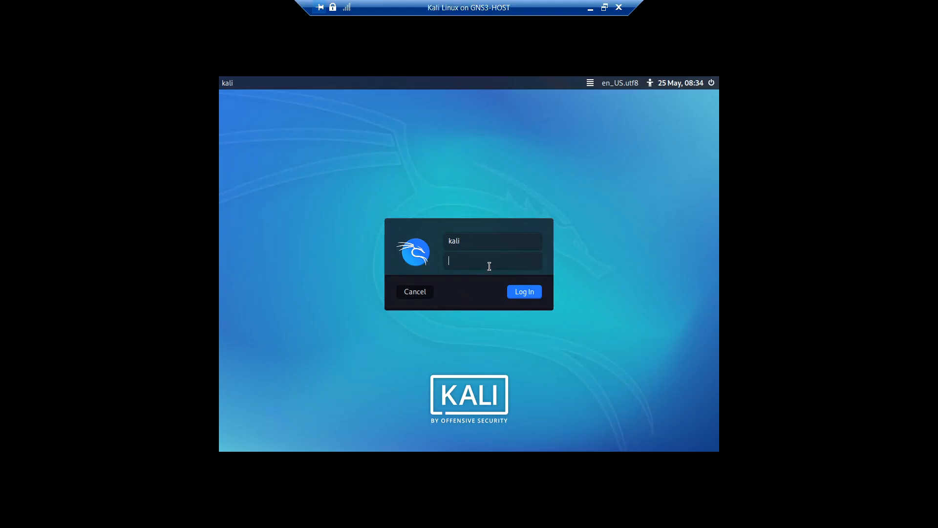
type("kali")
key("Return")
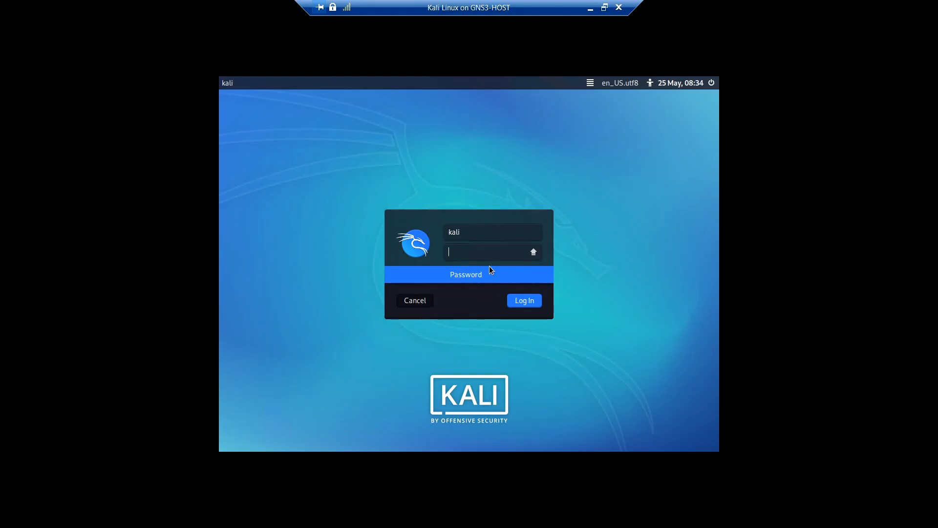
key("Caps_Lock")
key("Return")
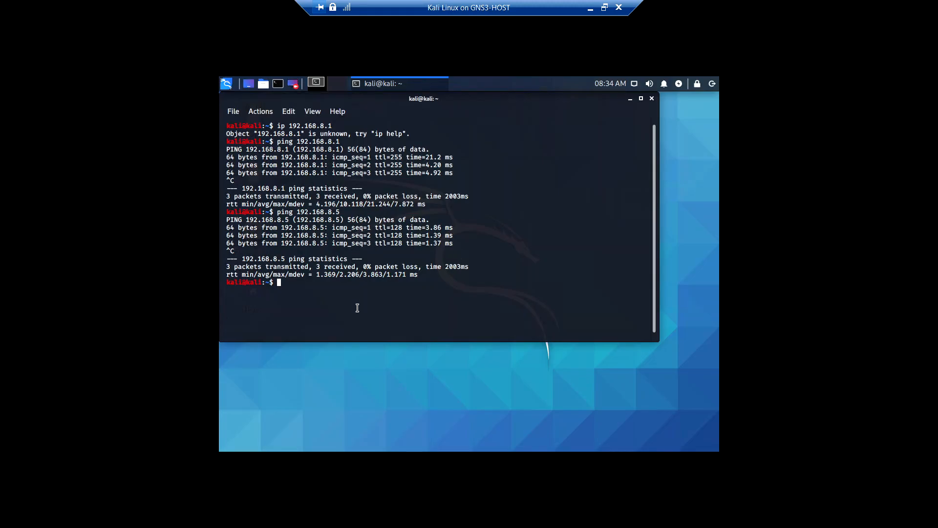
Clear the Kali terminal and run ip add to look up the IPv4 address of eth0
type("dh")
key("BackSpace")
key("BackSpace")
type("clear")
key("Return")
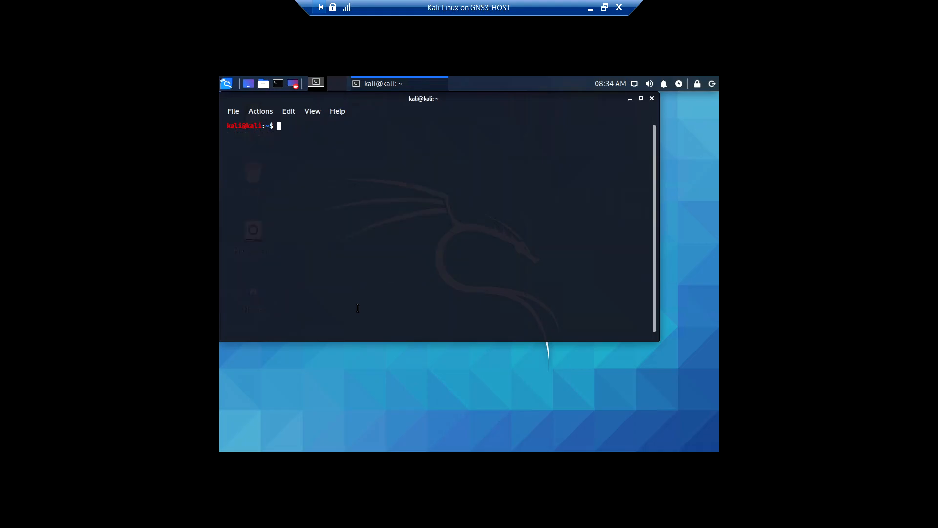
type("ip add")
key("Return")
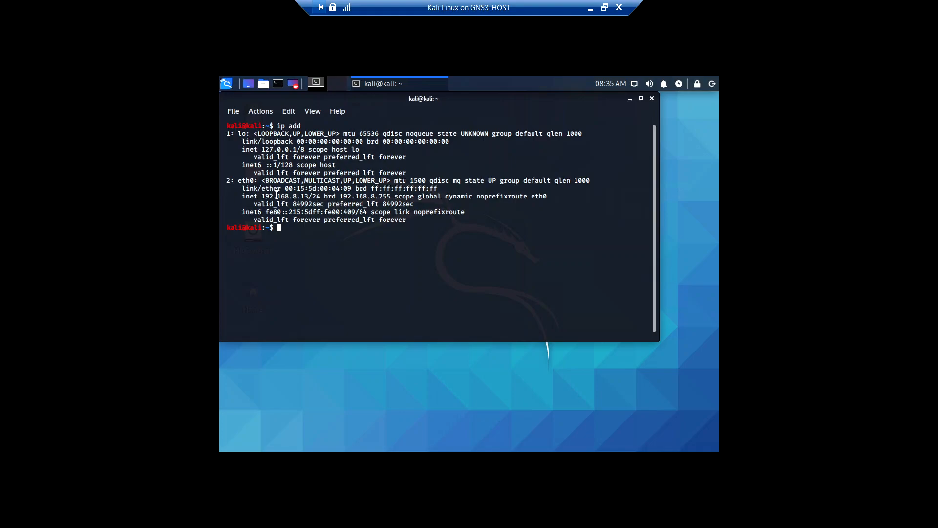
left_click_drag(262, 193, 320, 196)
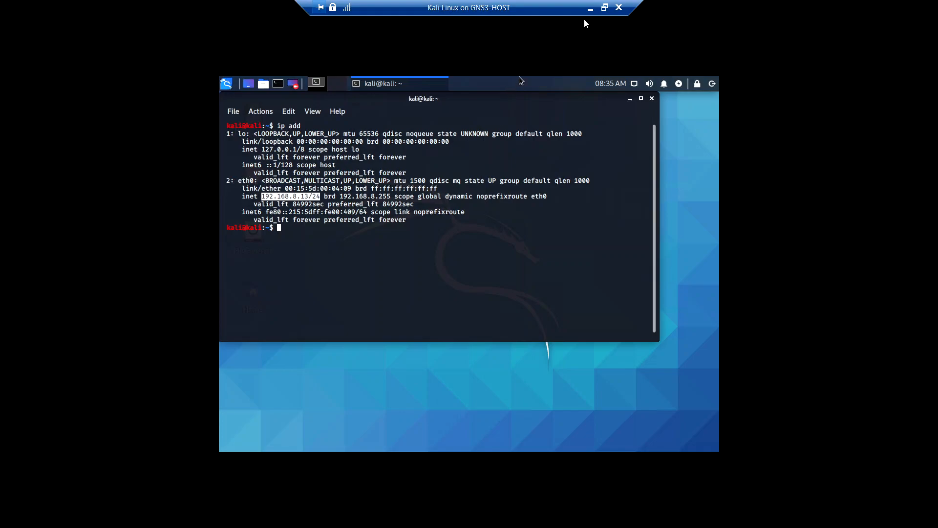
Return to the GNS3 topology and replace the DHCP label beside the Kali-Linux node with 192.168.8.13
left_click(604, 7)
left_click(108, 407)
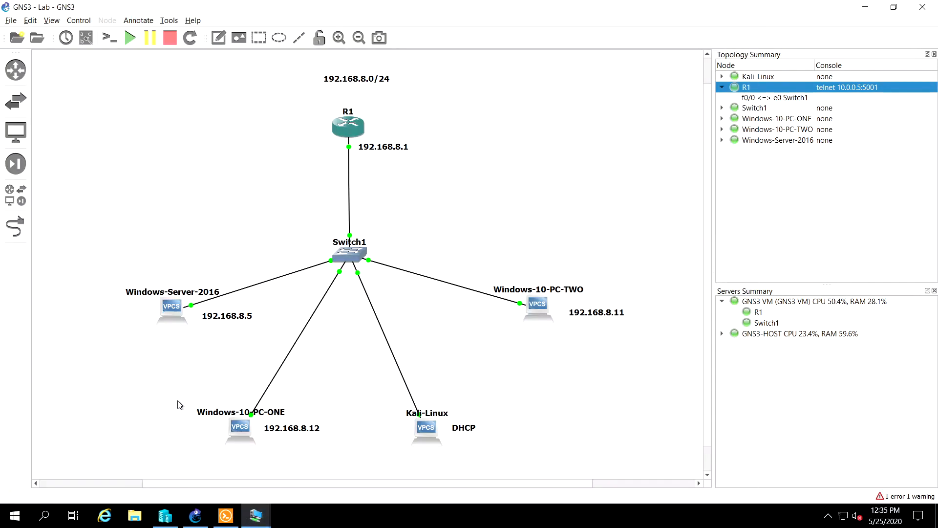
left_click(464, 428)
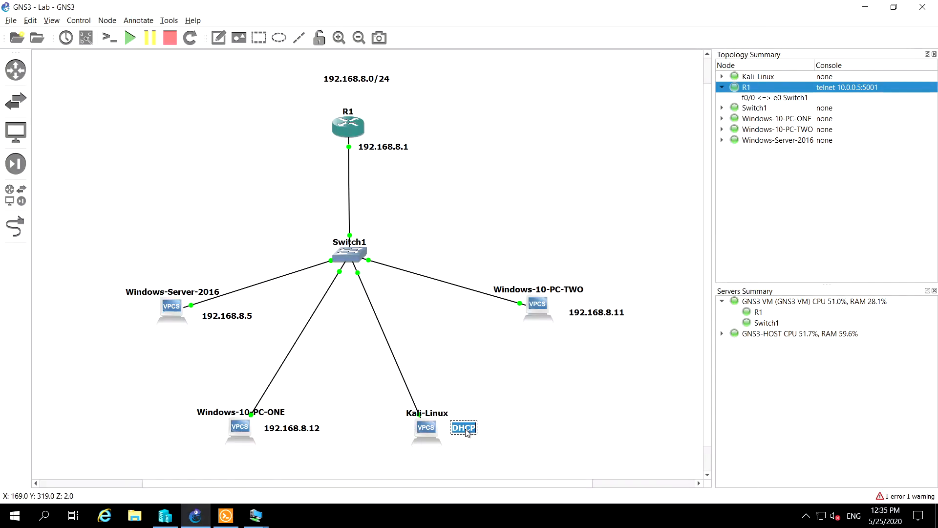
type("19")
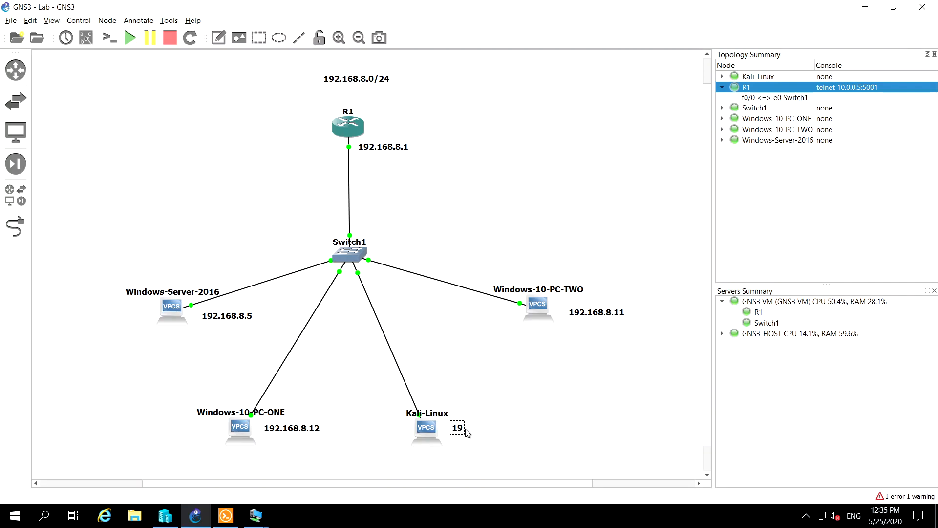
type("2.168.8.")
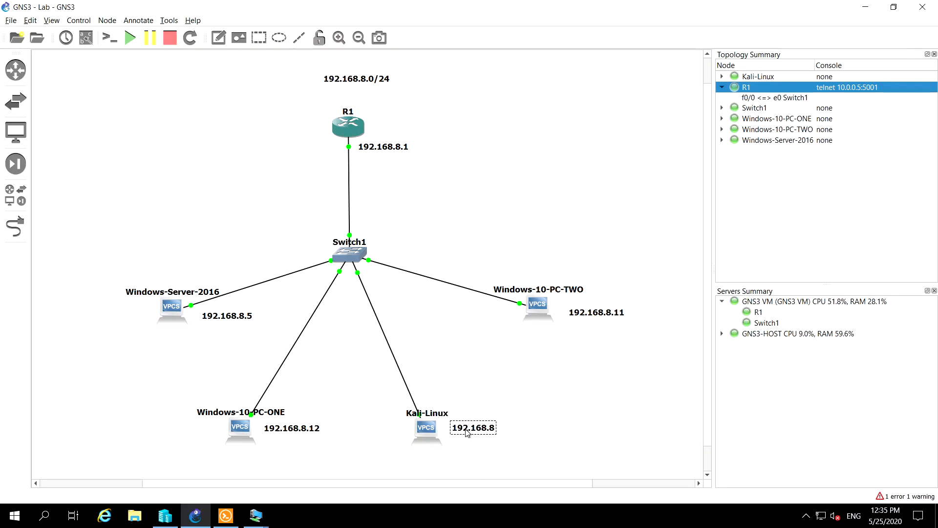
type("13")
left_click(559, 380)
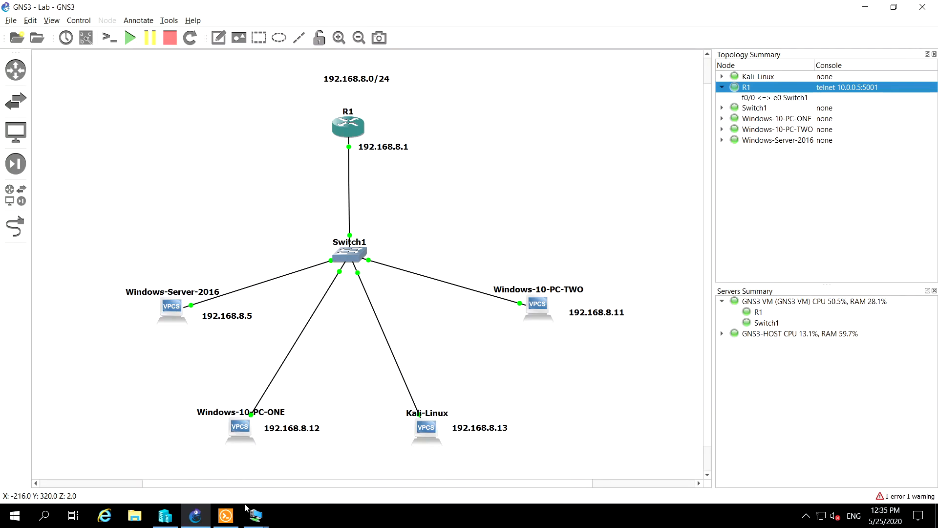
Review tasks 1.3 and 1.4 in the project brief, covering IP verification and router Telnet, and return to the GNS3 topology
left_click(165, 516)
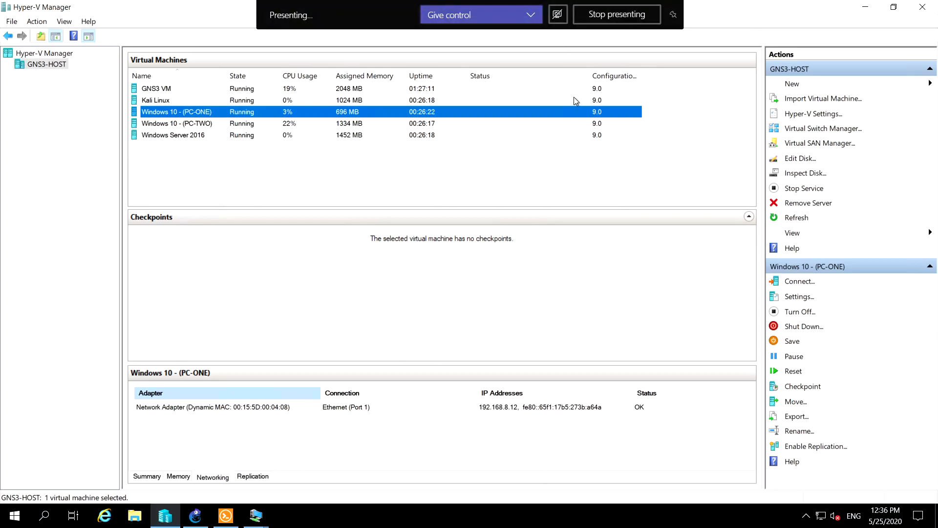
left_click(589, 11)
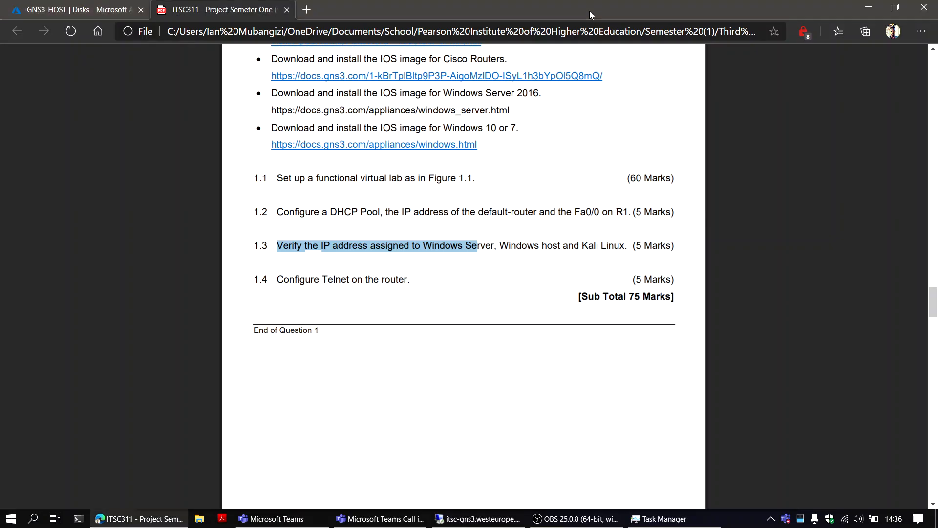
left_click_drag(277, 246, 661, 248)
left_click_drag(274, 279, 408, 280)
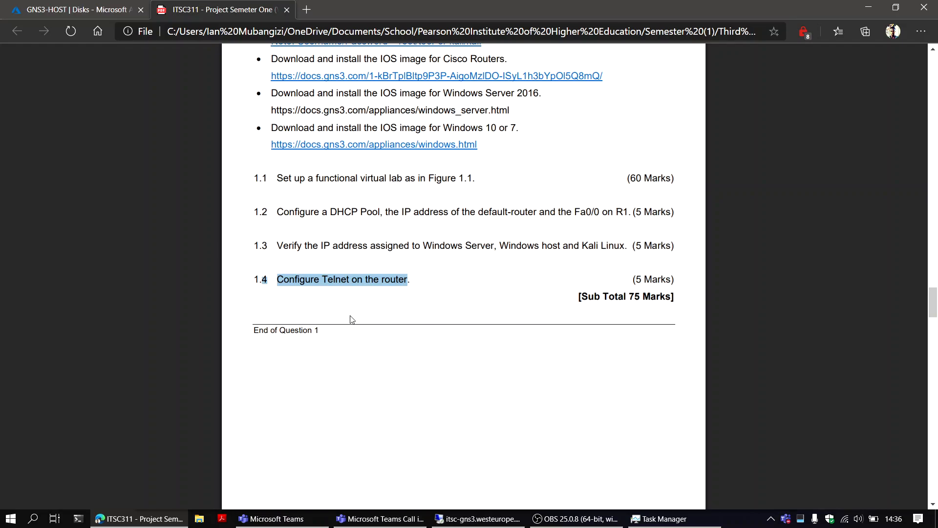
left_click(469, 518)
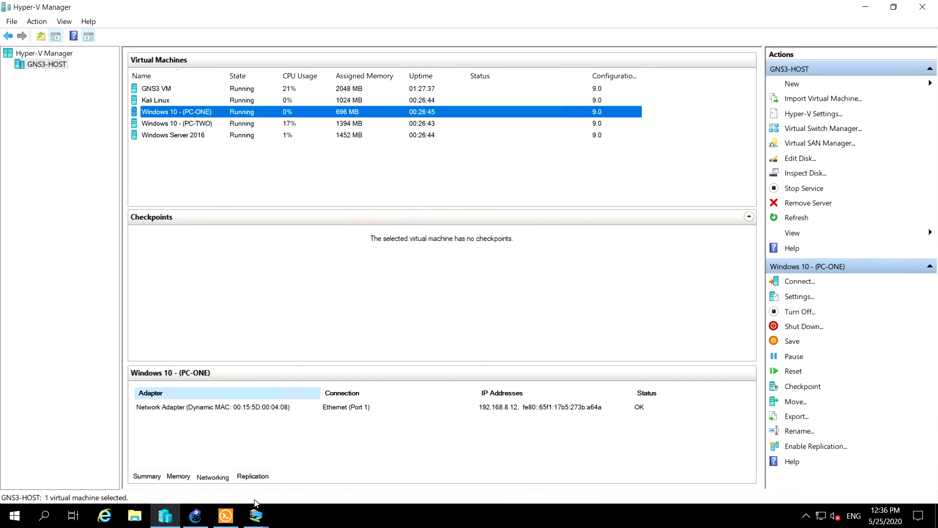
left_click(194, 519)
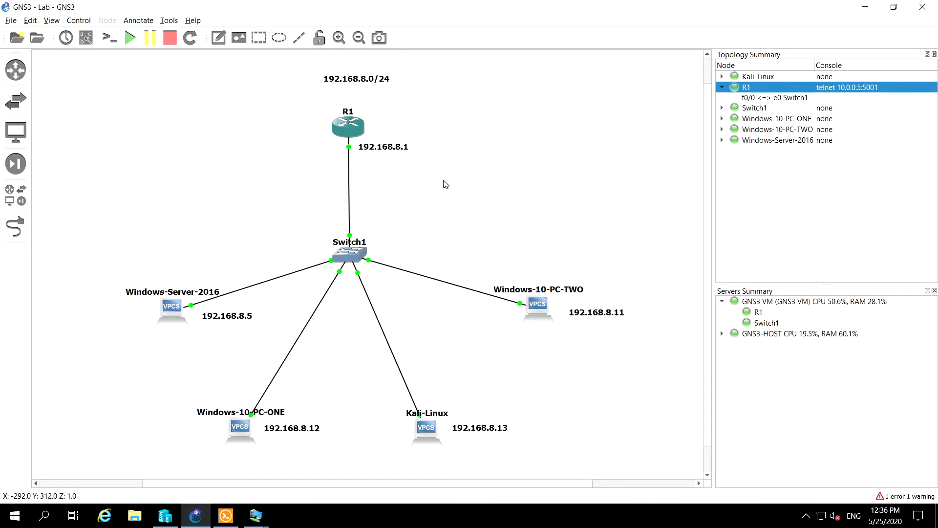
Start an Ethernet packet capture on the link between R1 and Switch1, open it in Wireshark, and postpone the Wireshark update
right_click(349, 182)
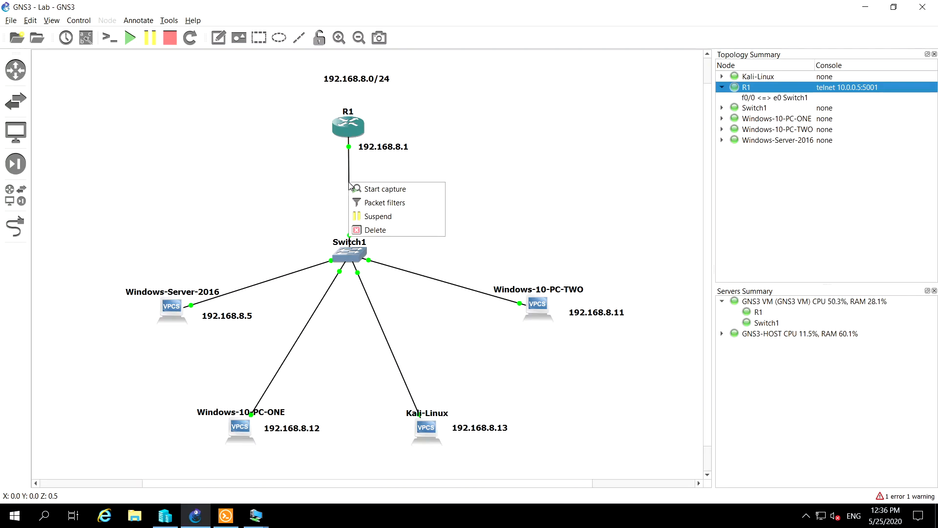
left_click(362, 189)
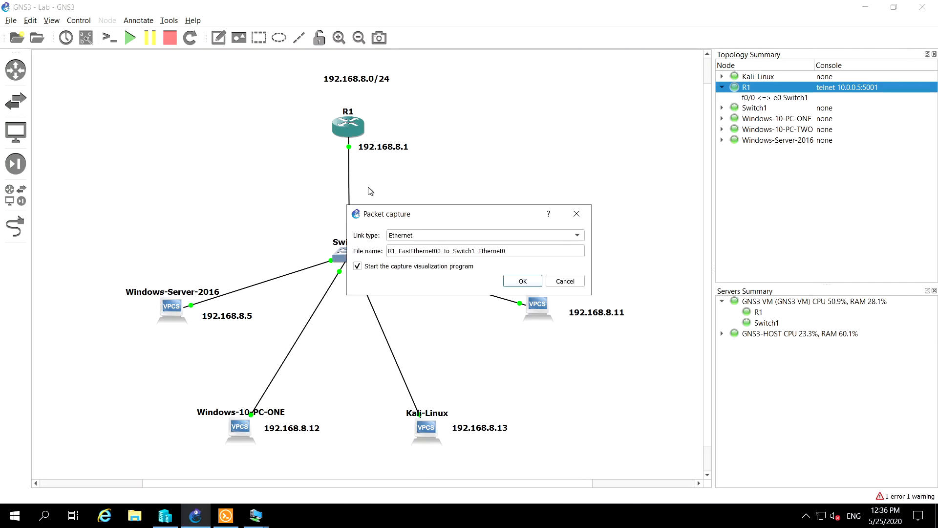
left_click(515, 283)
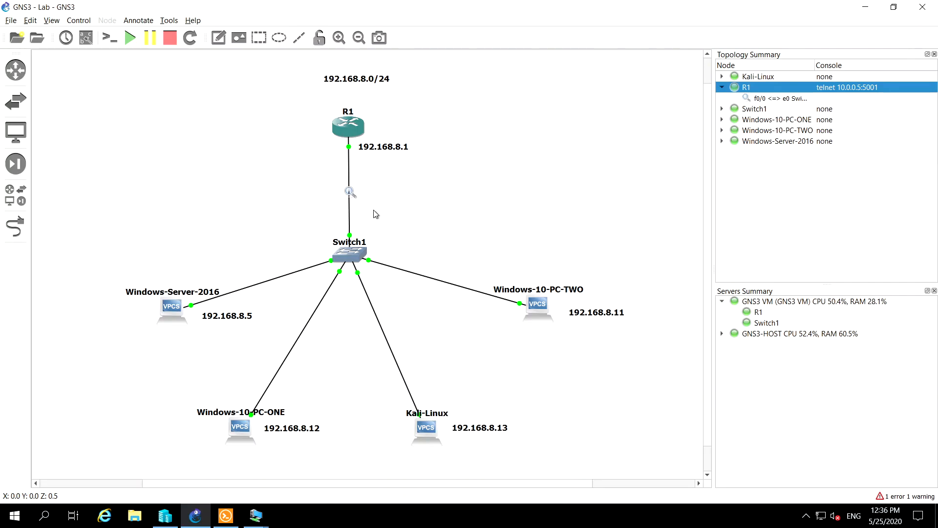
double_click(349, 194)
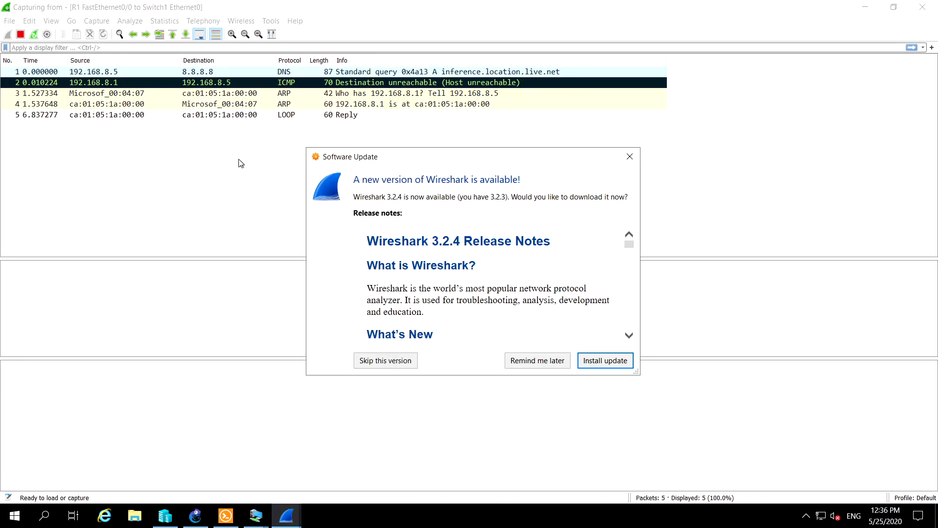
left_click(533, 361)
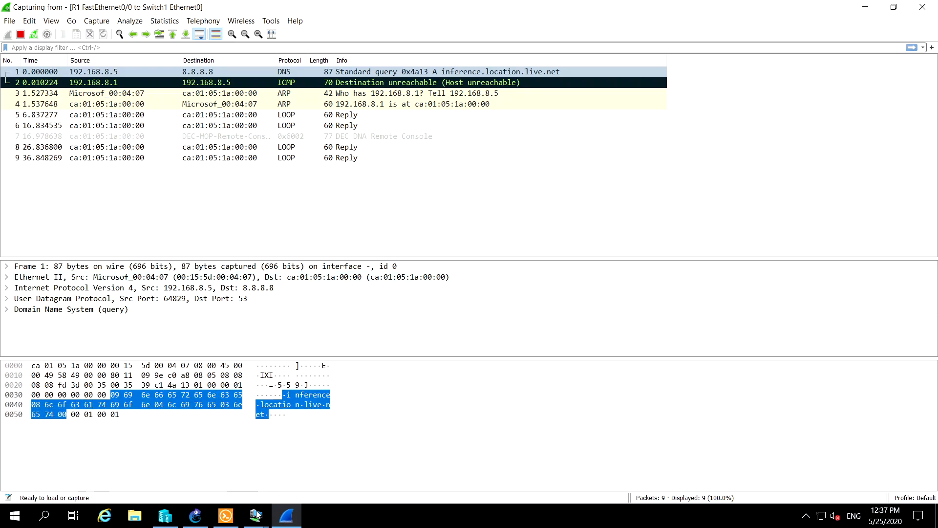
Switch to the Kali Linux virtual machine and try the command ip 192.168.8.1 in its terminal
mouse_move(256, 515)
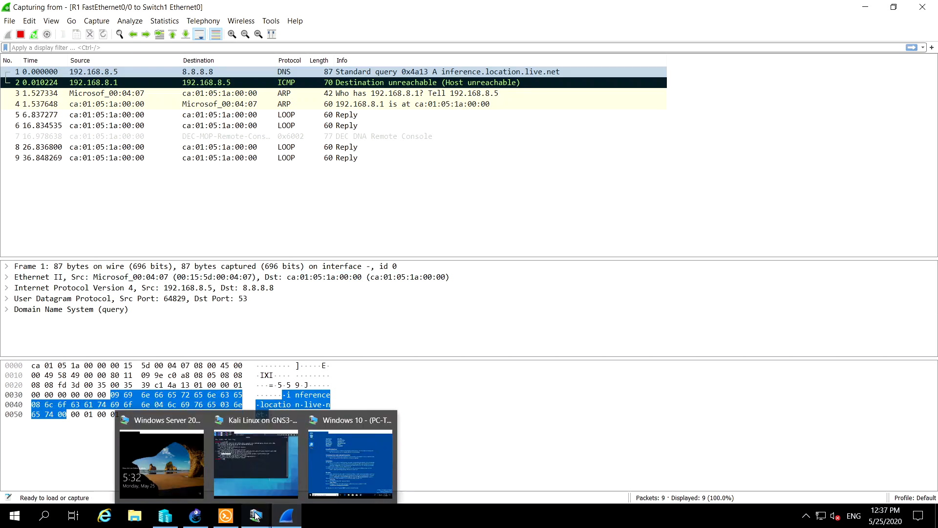
left_click(268, 467)
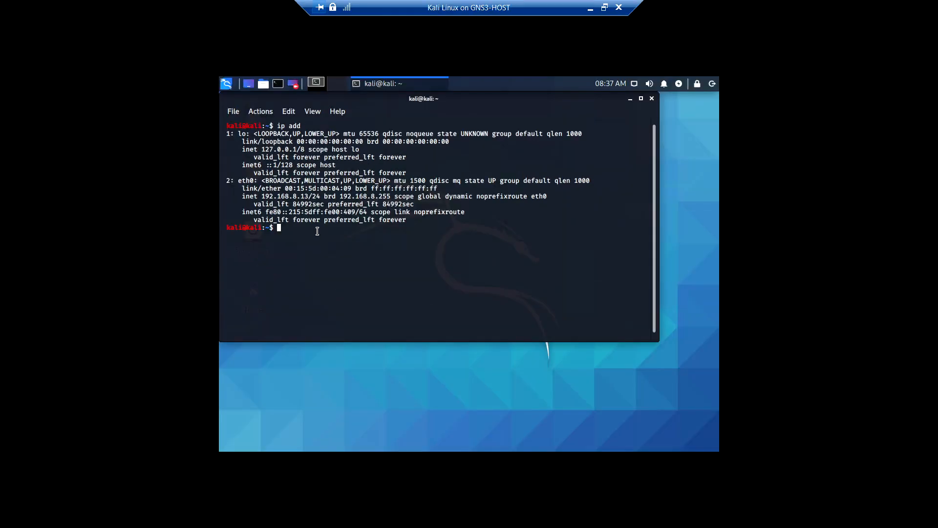
type("ip")
type(" m")
key("BackSpace")
type("192.168.8.1")
key("Return")
Correct the previous command to ping 192.168.8.1, run it, and stop the ping
key("Up")
key("Left")
key("Left")
key("Left")
key("Left")
key("Left")
key("Left")
key("Left")
key("Left")
key("Left")
key("Left")
key("Left")
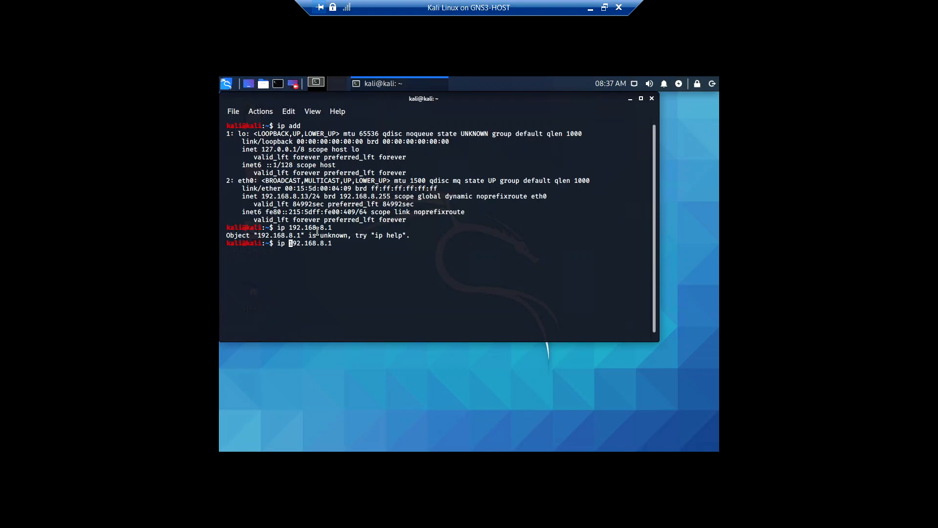
key("BackSpace")
key("BackSpace")
key("BackSpace")
type("ping")
key("Return")
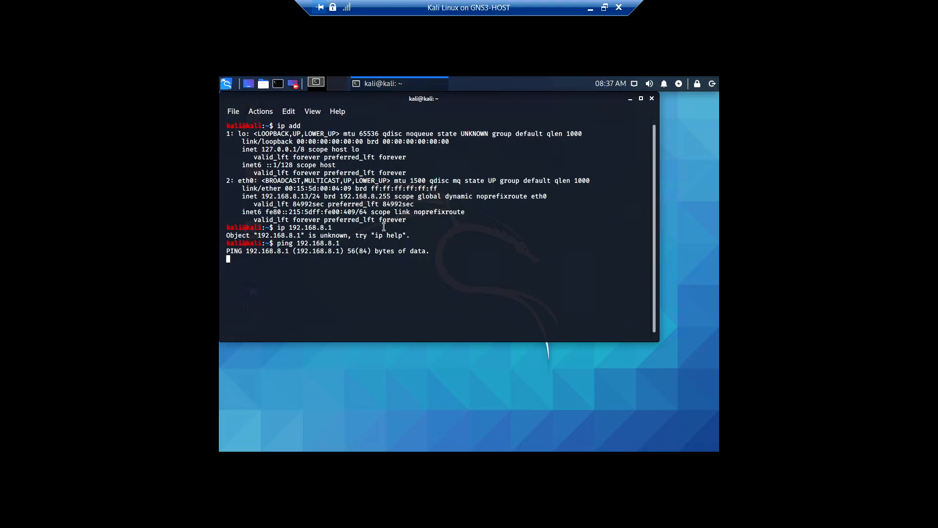
key("ctrl+c")
Ping 192.168.8.5 from the Kali terminal, stop the ping, and maximize the terminal window
key("Up")
key("BackSpace")
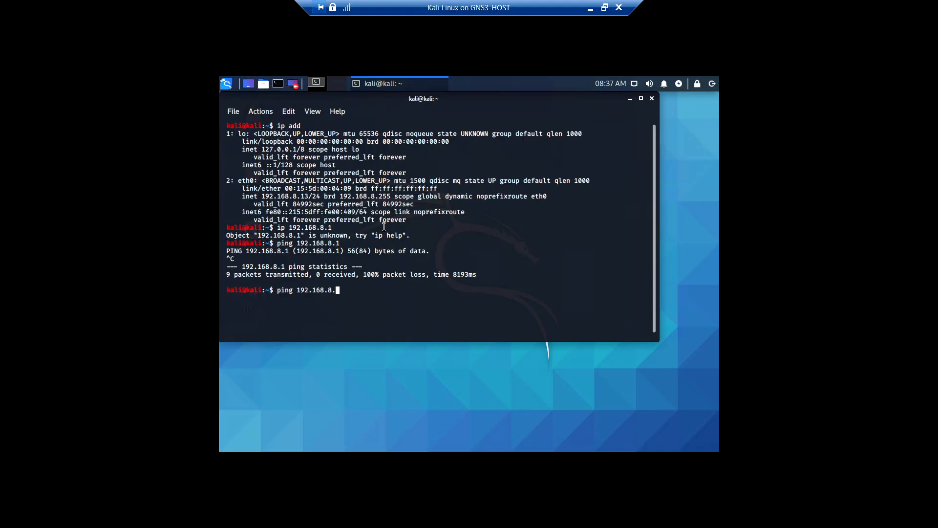
type("5")
key("Return")
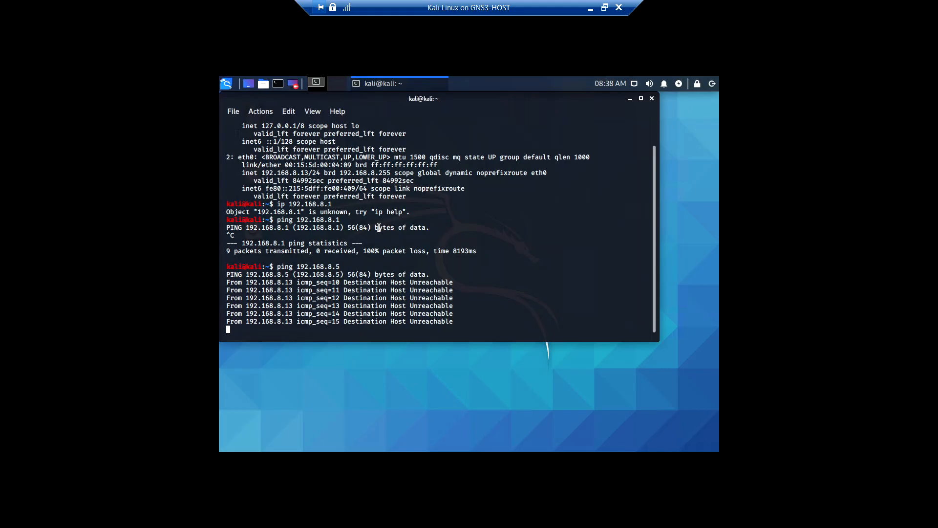
key("ctrl+c")
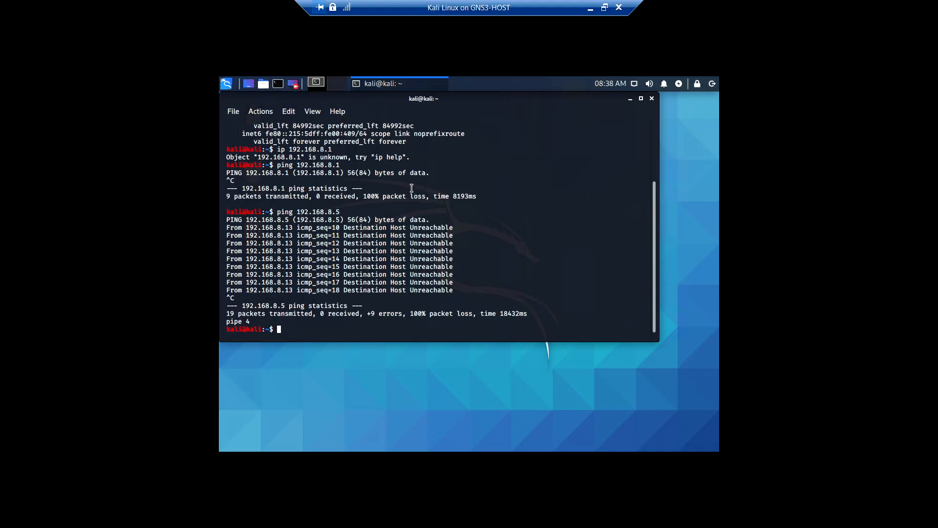
left_click(641, 99)
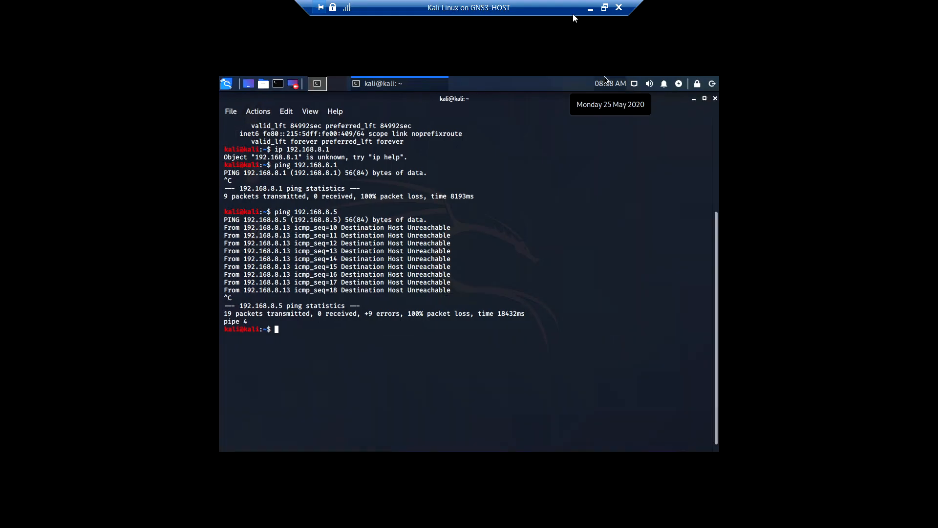
Return to the Wireshark capture and inspect the first CDP packet sent by the router
left_click(605, 7)
key("alt+Tab")
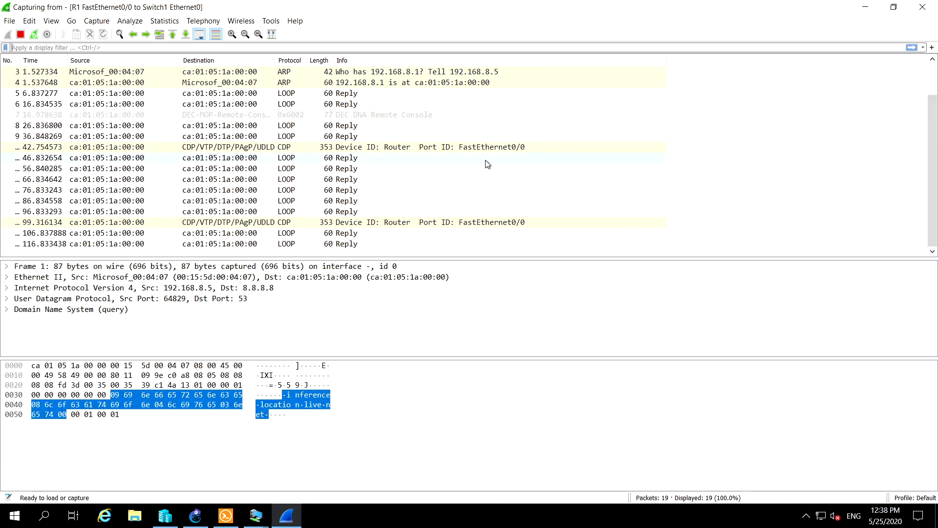
left_click(263, 147)
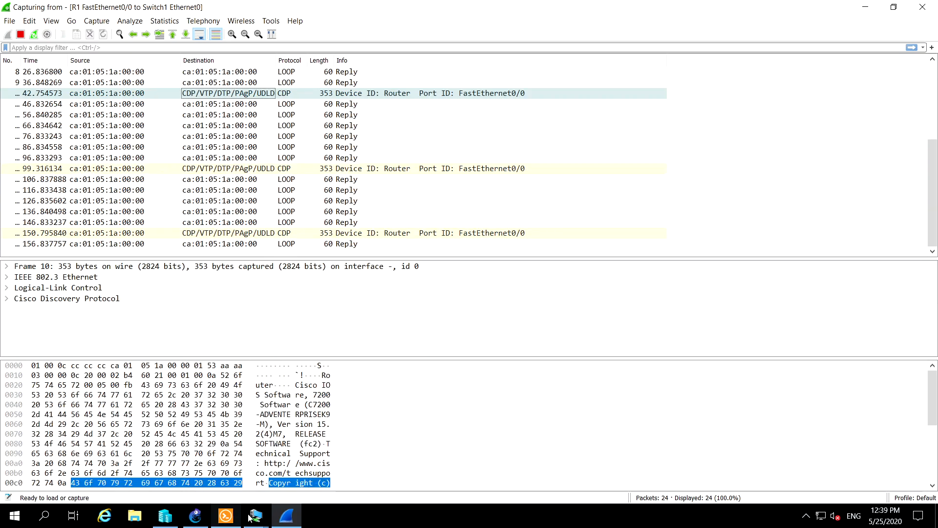
Switch to Hyper-V Manager and connect to the Windows 10 - (PC-ONE) virtual machine
left_click(170, 514)
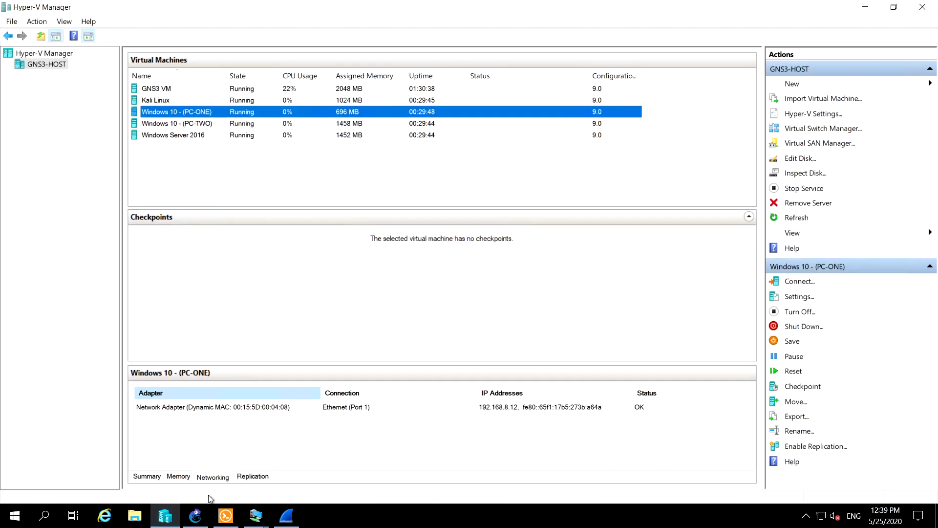
right_click(199, 112)
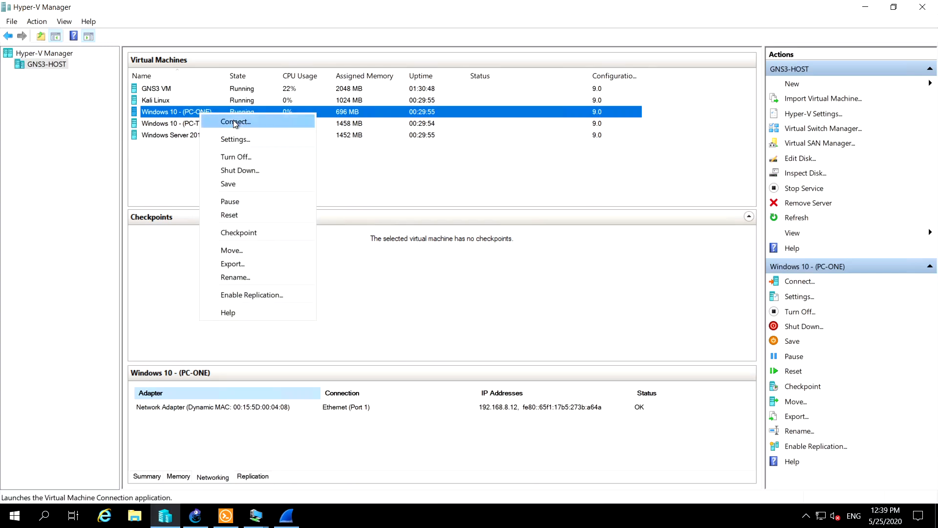
left_click(234, 123)
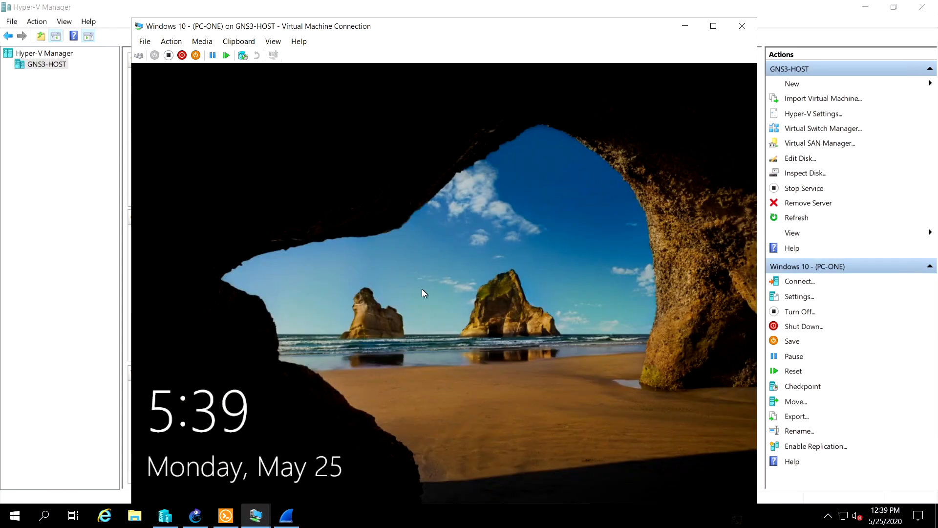
Dismiss PC-ONE's lock screen, turn Caps Lock off, and sign in with the account password
left_click_drag(449, 339, 471, 169)
left_click_drag(426, 406, 508, 52)
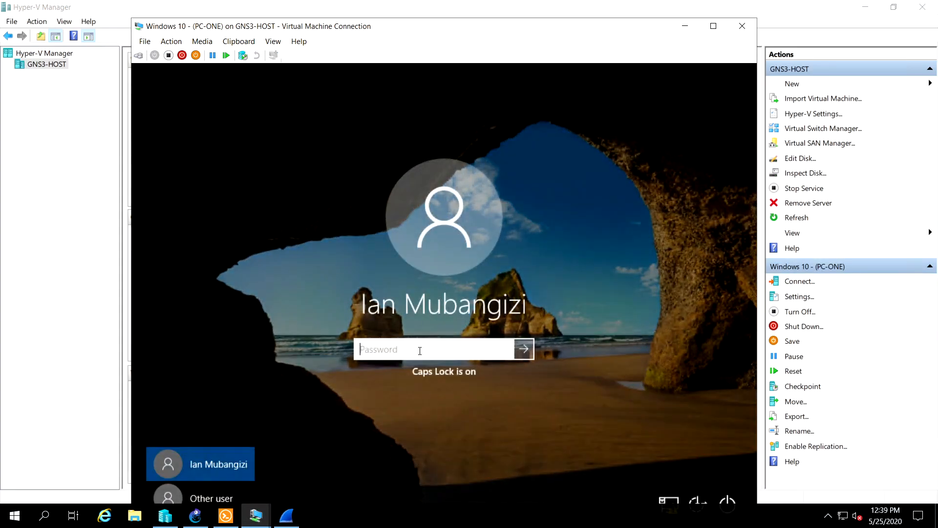
key("Caps_Lock")
type("•")
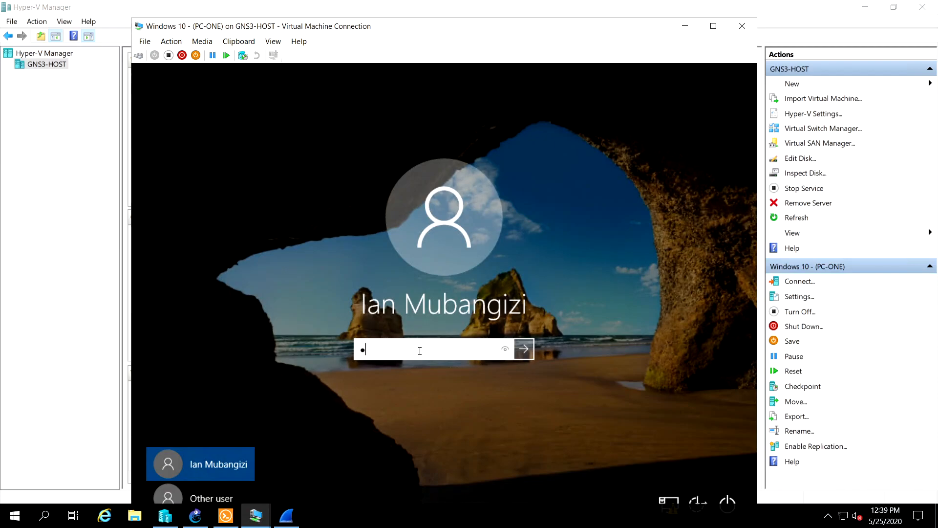
key("BackSpace")
type("•••••••")
key("Return")
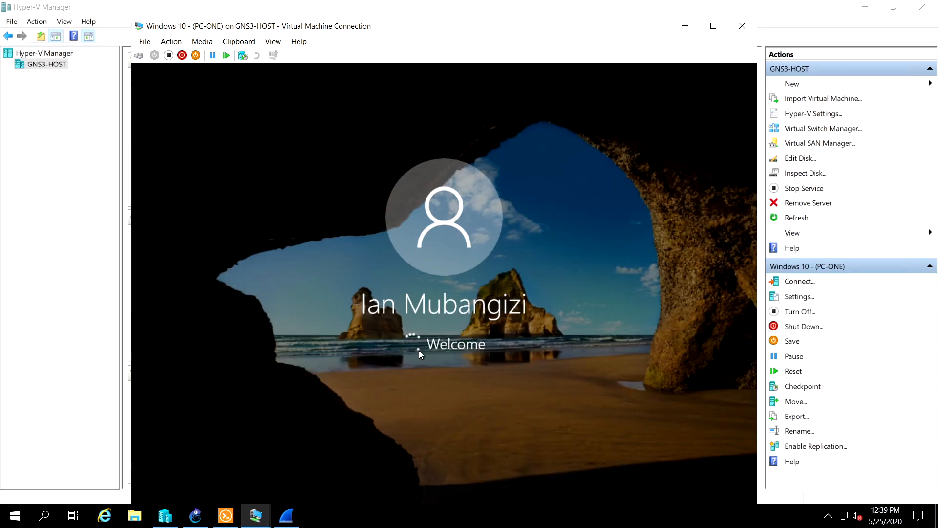
Check the Wireshark capture, the GNS3 topology, and the Windows 10 - (PC-TWO) virtual machine
left_click(293, 514)
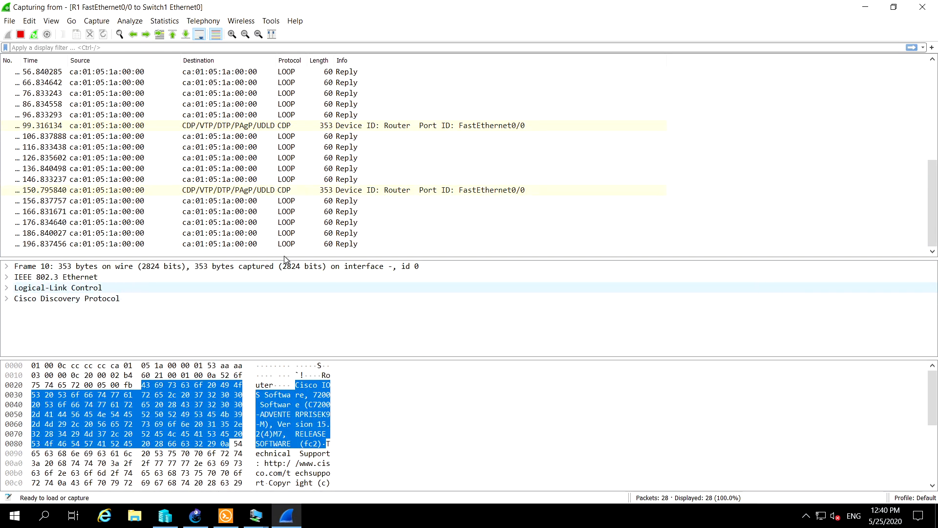
left_click(196, 514)
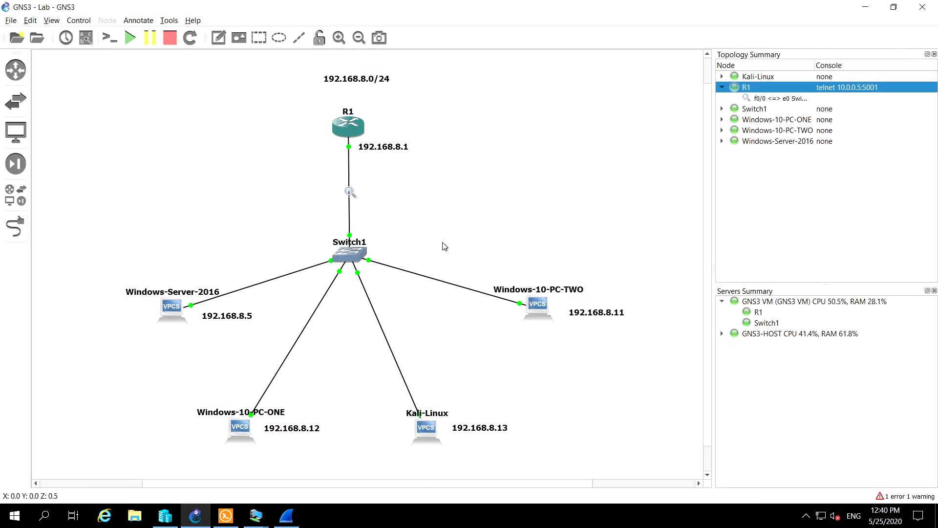
left_click(292, 519)
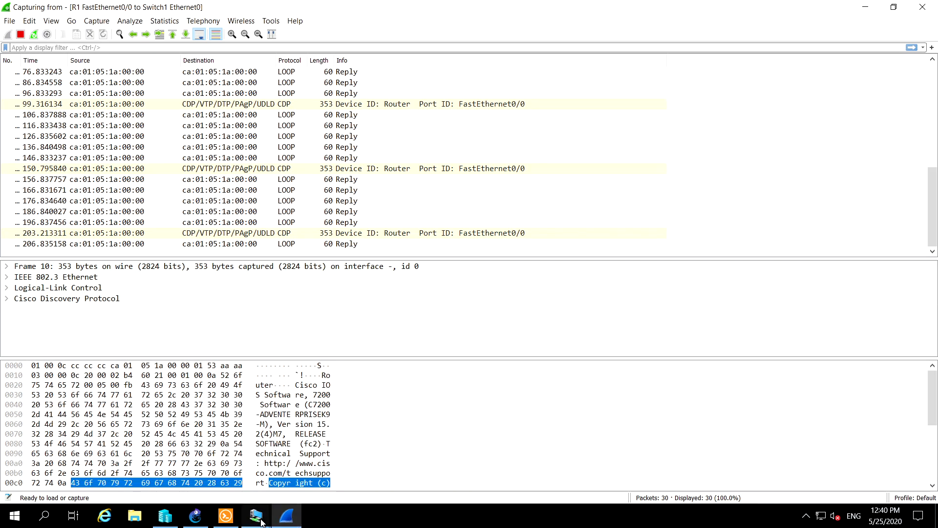
mouse_move(261, 522)
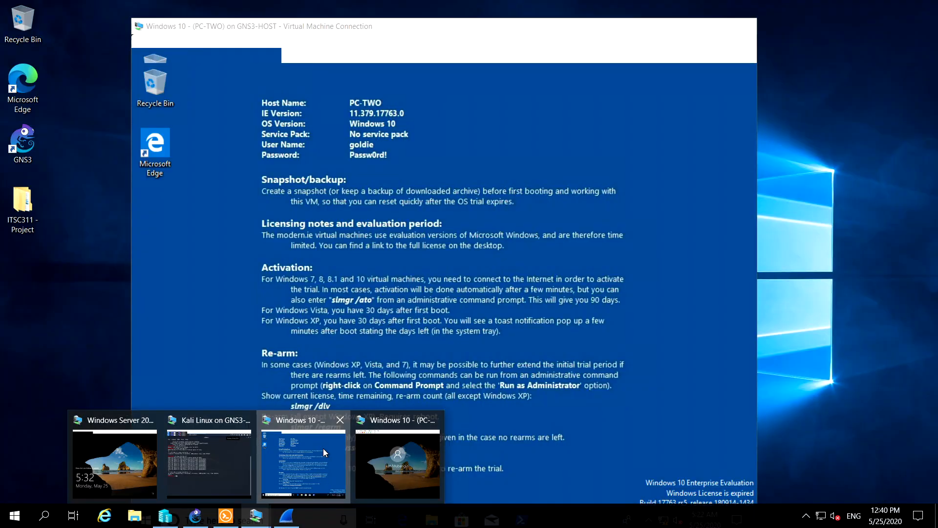
left_click(323, 448)
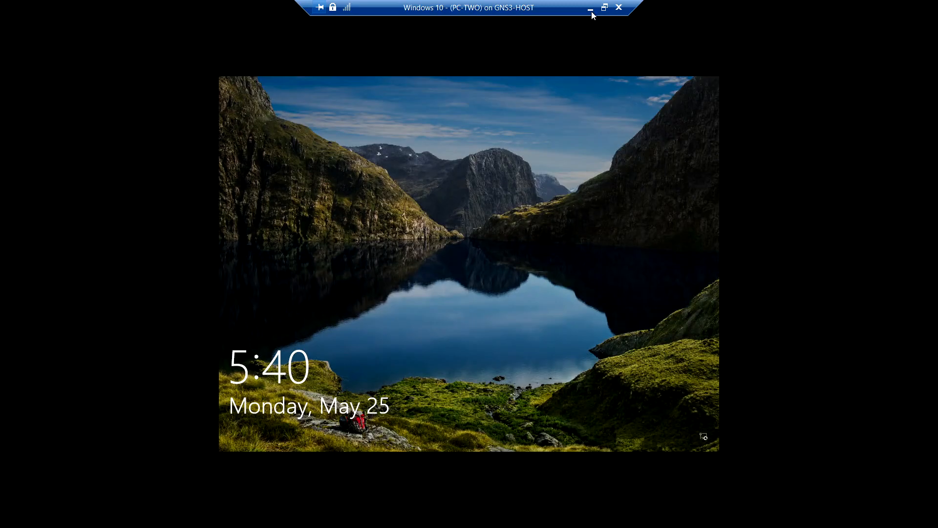
left_click(592, 9)
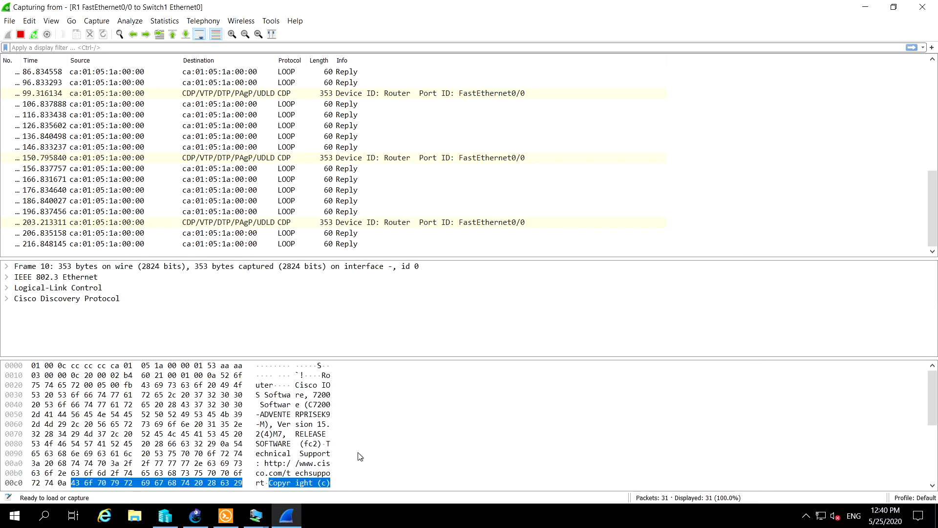
Check the sign-in progress of the Windows 10 - (PC-ONE) virtual machine in full screen, and minimize it
mouse_move(265, 514)
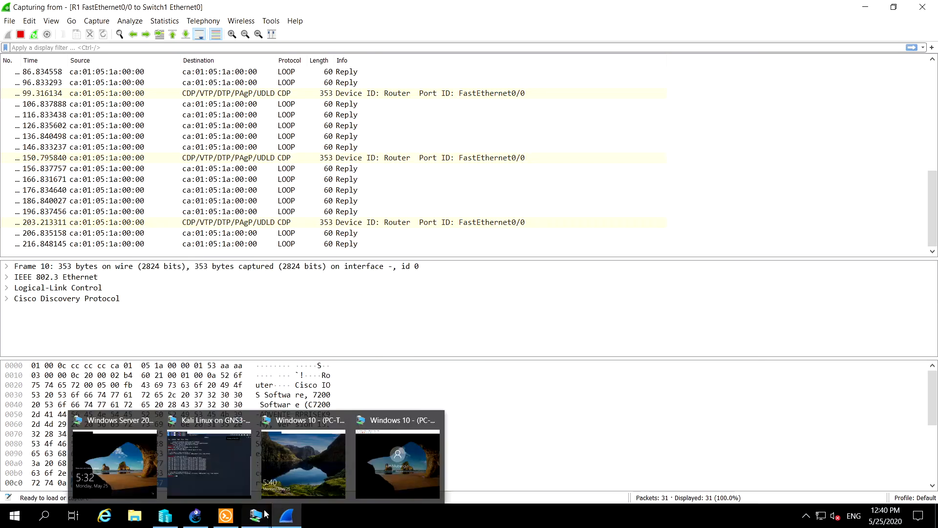
left_click(380, 450)
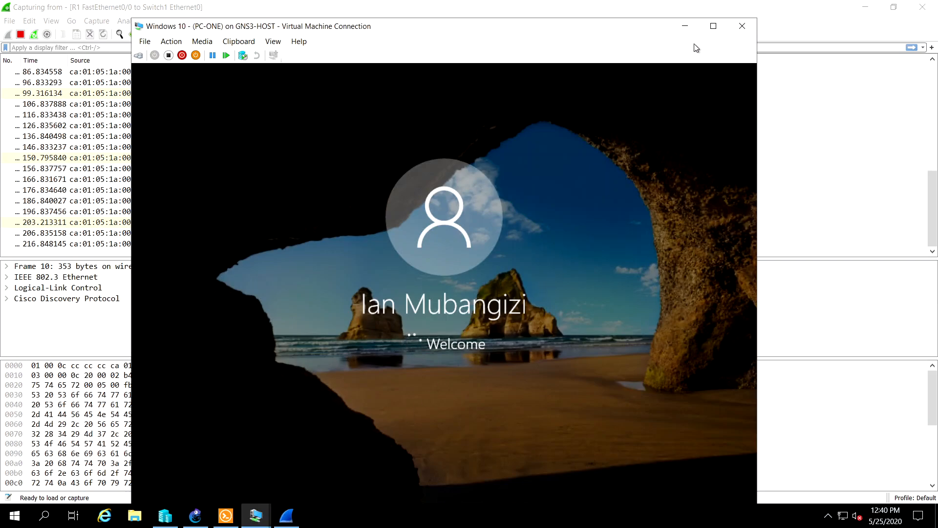
left_click(713, 29)
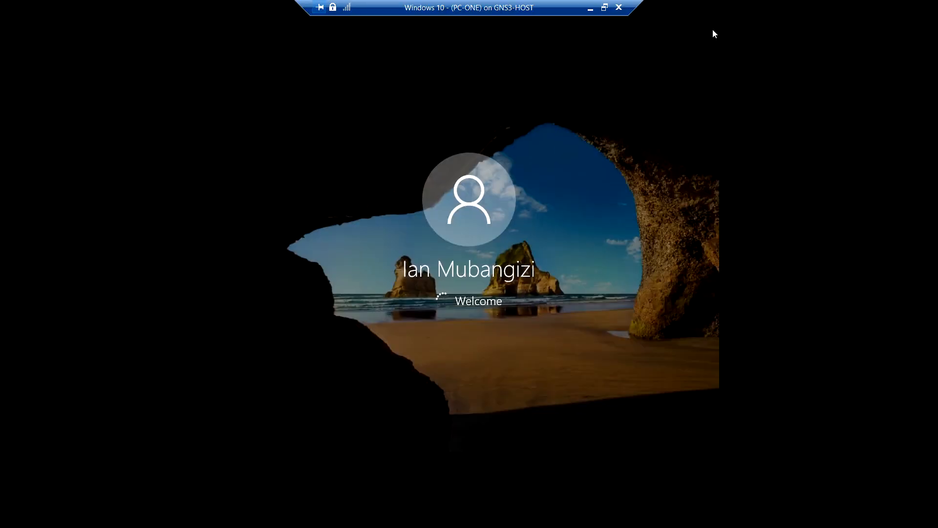
left_click(590, 10)
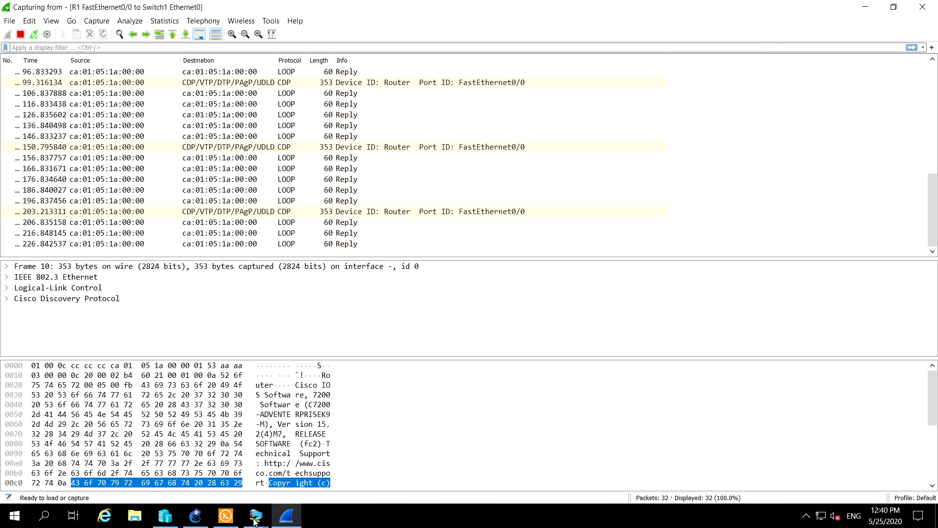
Recheck the ping output in the Kali Linux terminal and the virtual machine list in Hyper-V Manager
mouse_move(255, 518)
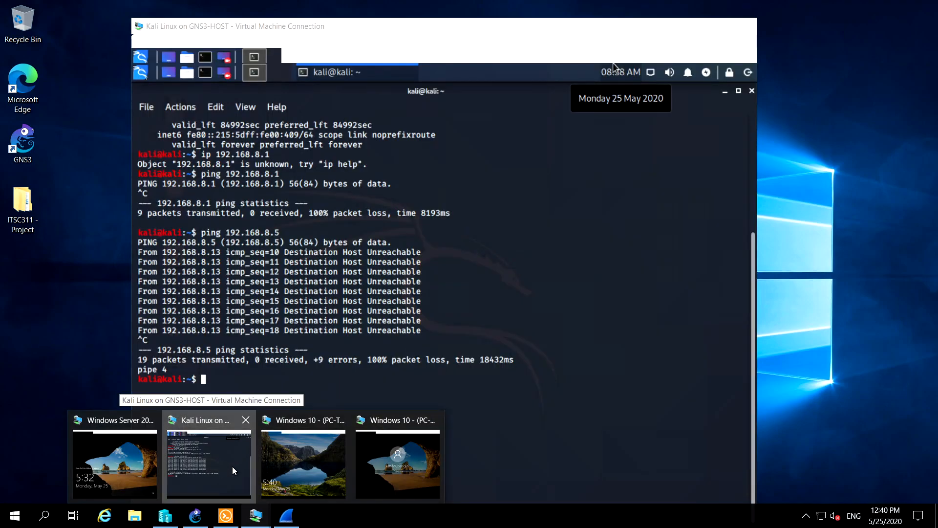
left_click(233, 467)
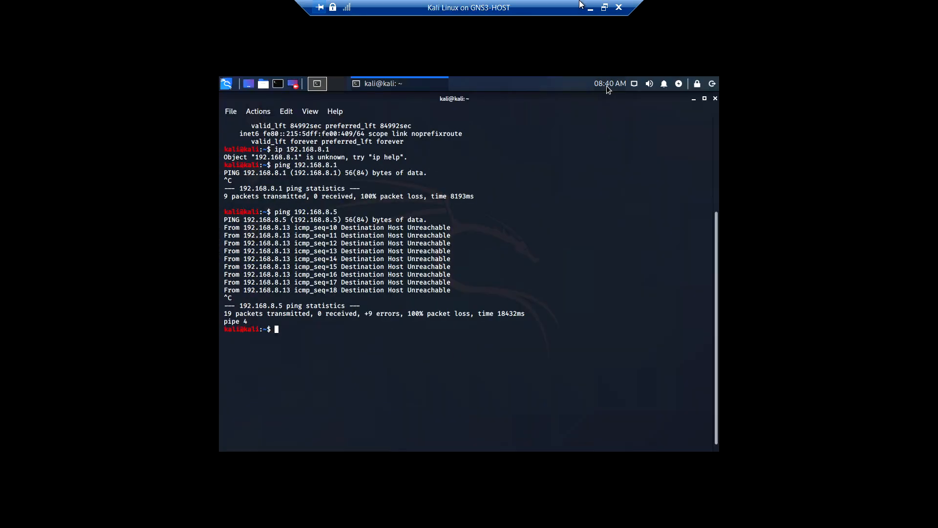
left_click(604, 7)
left_click(211, 423)
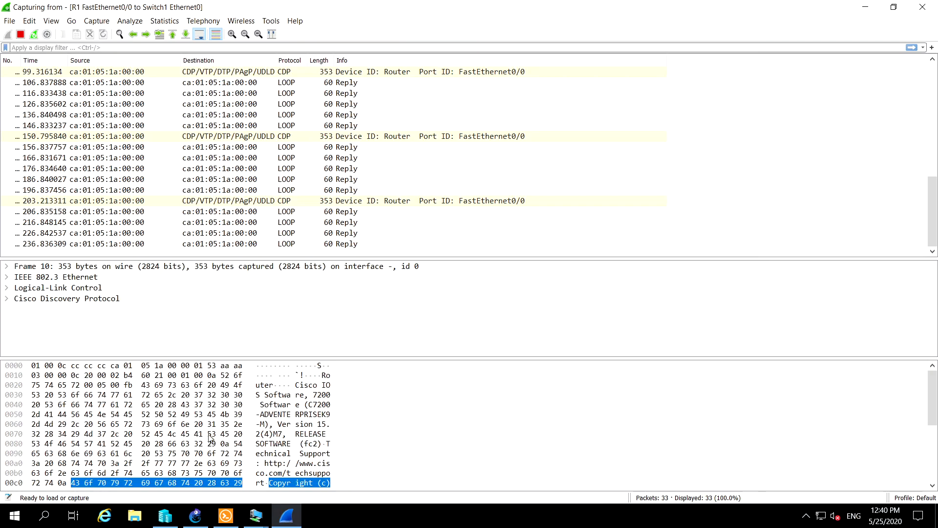
left_click(165, 515)
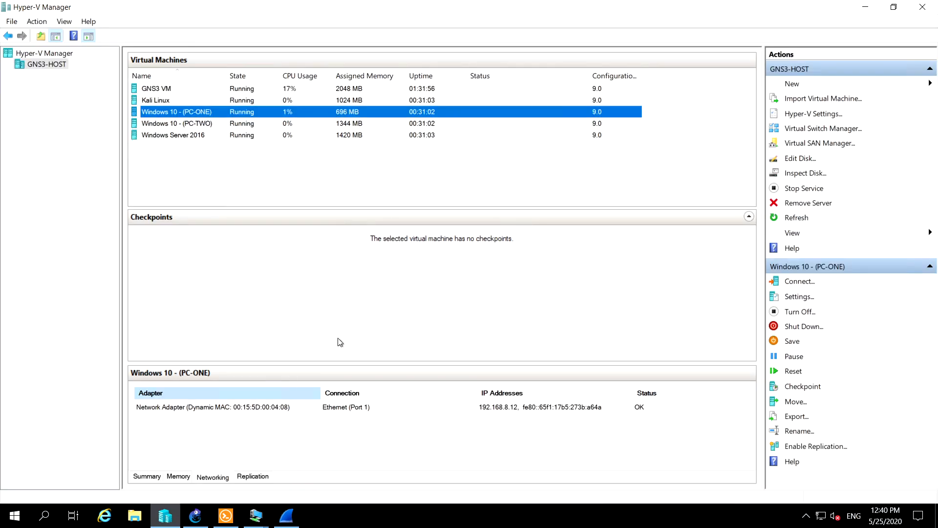
Stop the R1–Switch1 capture in Wireshark and quit without saving the packets
left_click(286, 515)
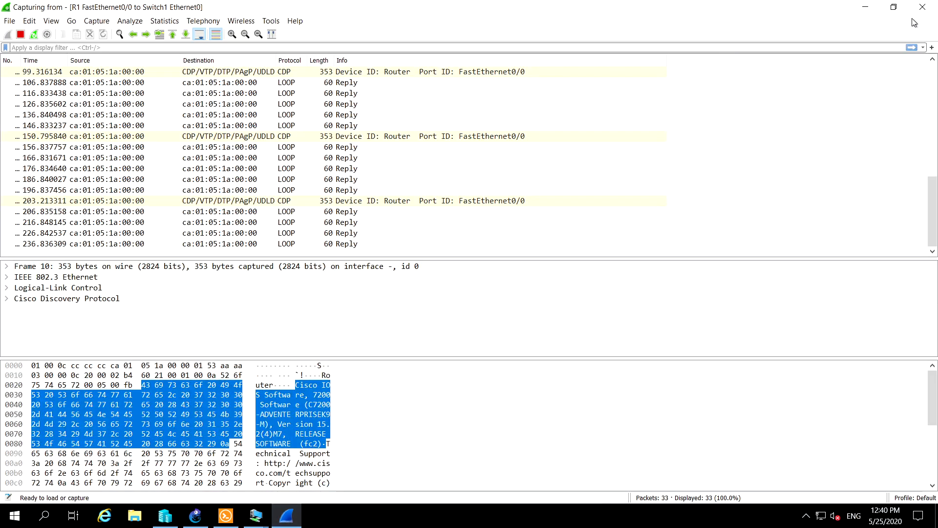
left_click(923, 7)
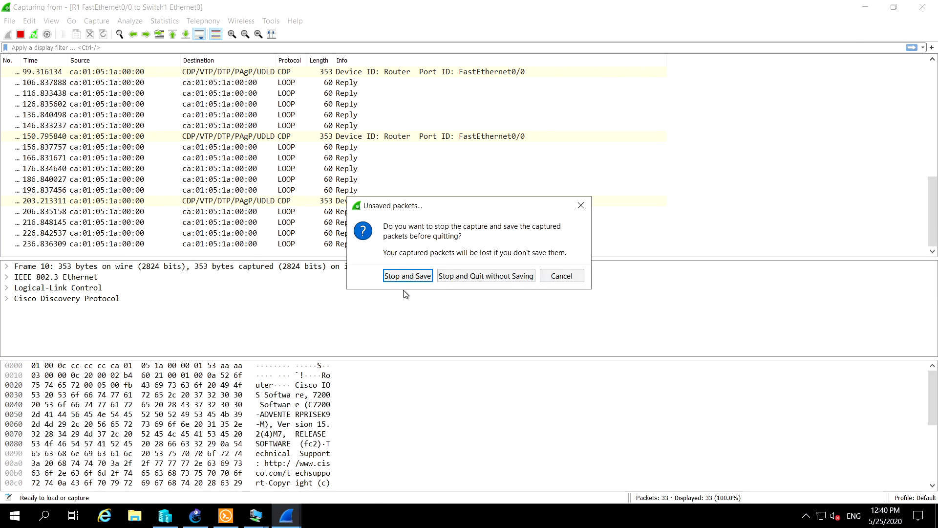
left_click(479, 276)
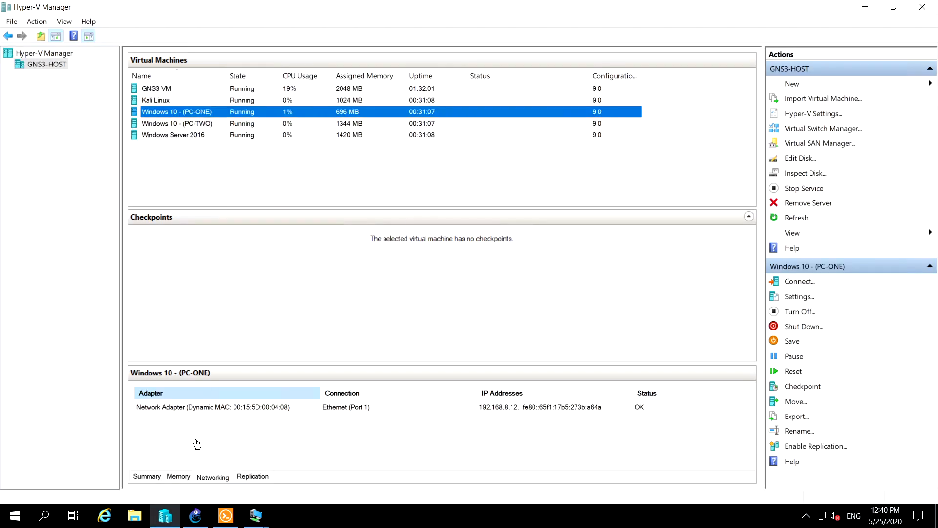
Switch to the GNS3 topology and reload router R1
left_click(195, 516)
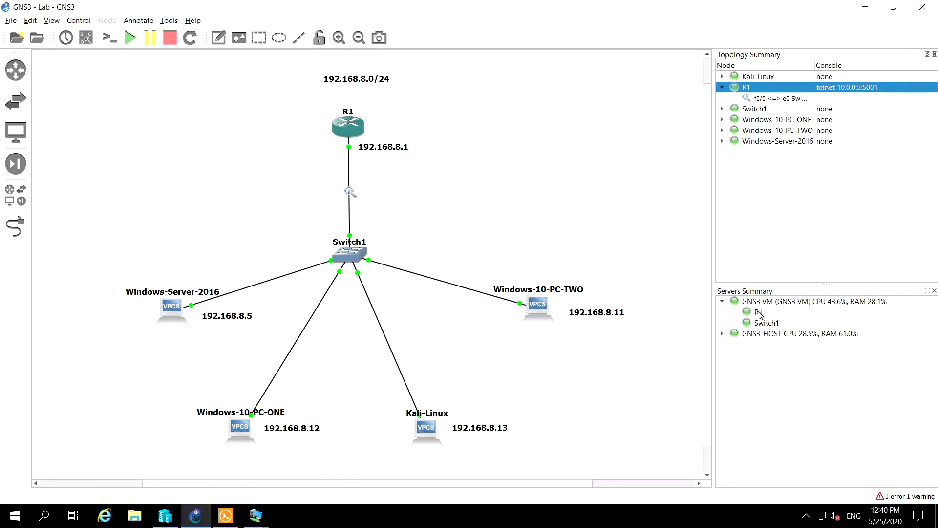
right_click(342, 124)
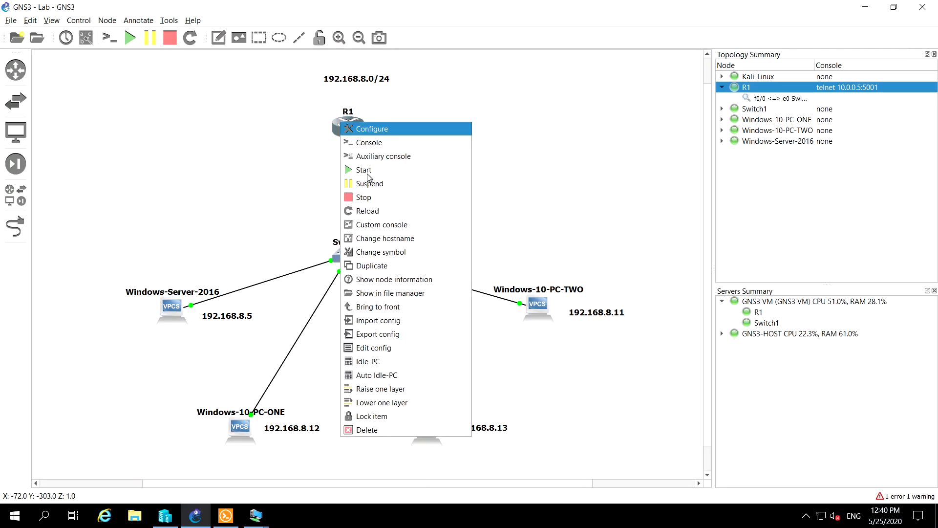
left_click(366, 211)
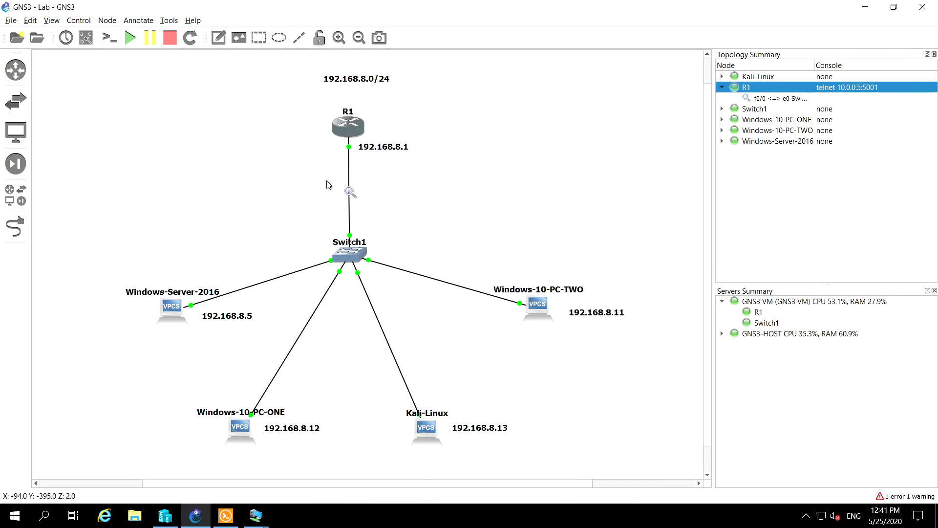
Try to restart the R1–Switch1 capture in Wireshark without saving the packets, and close Wireshark
right_click(349, 193)
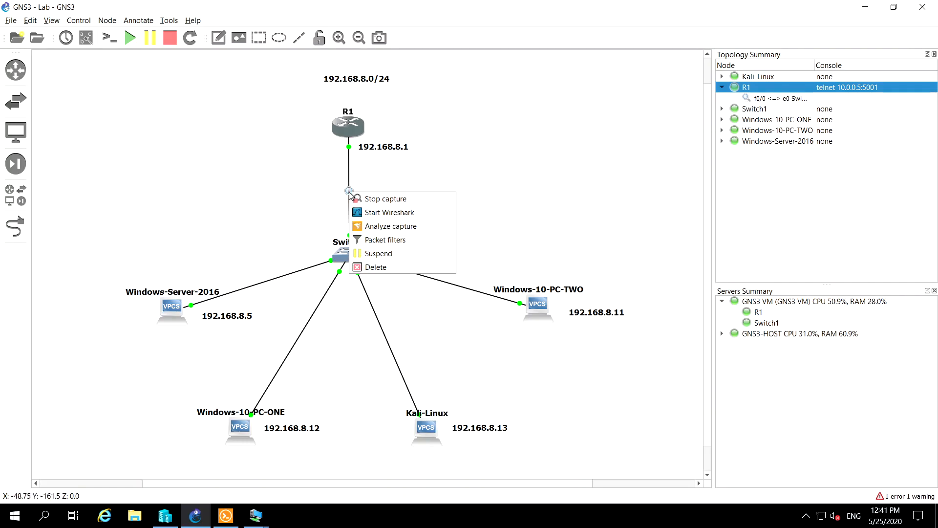
left_click(384, 213)
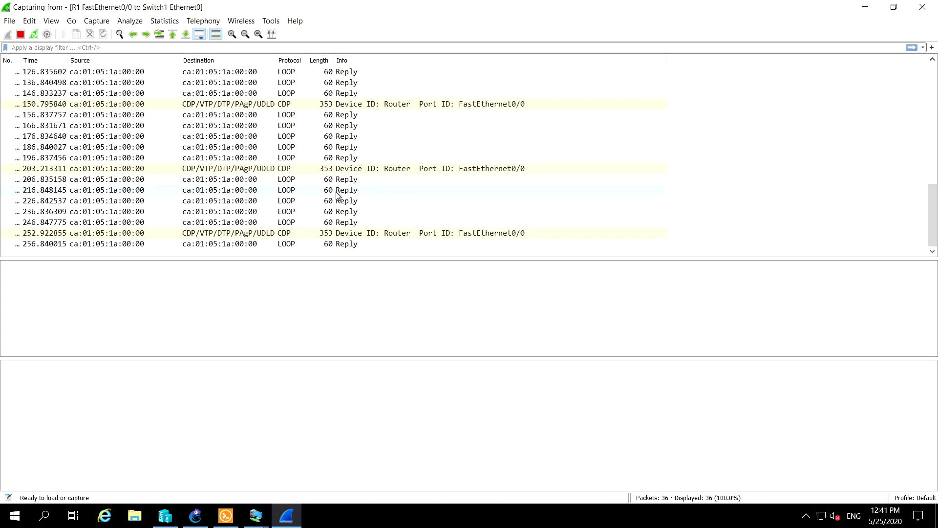
left_click(34, 35)
left_click(487, 281)
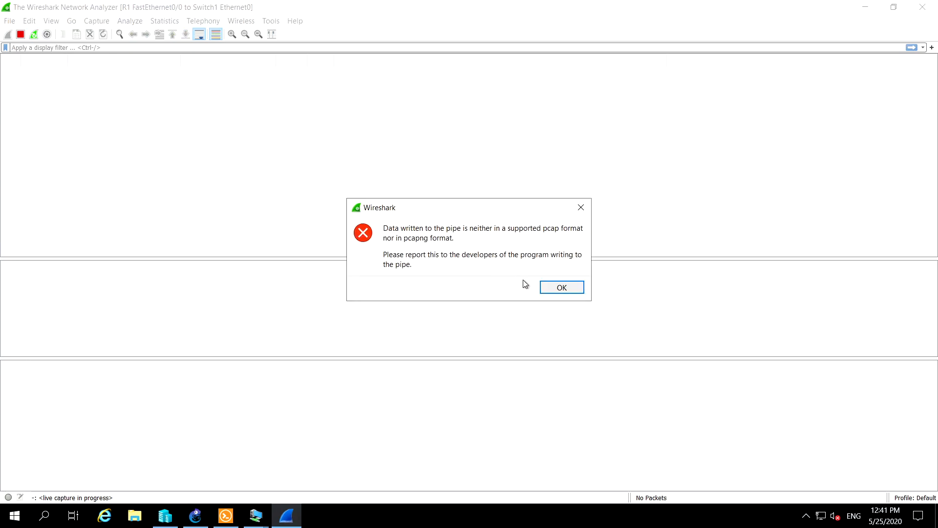
left_click(558, 290)
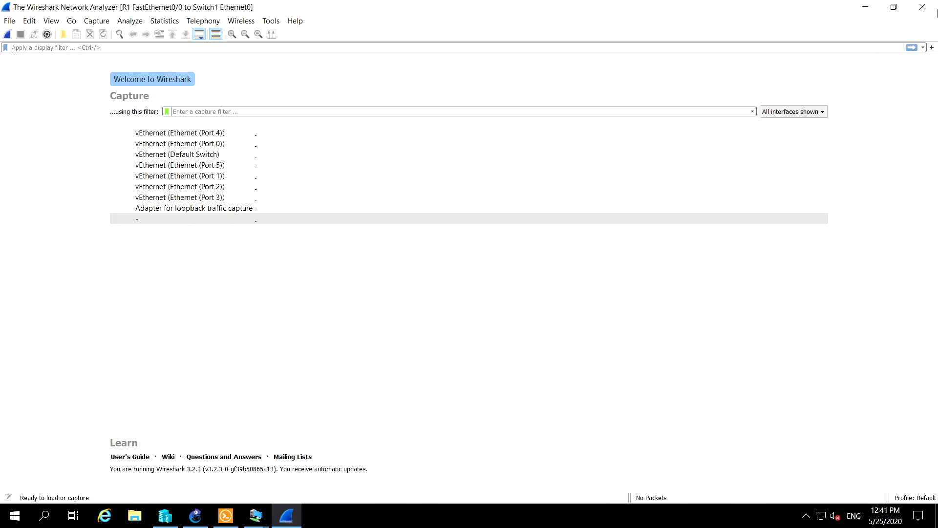
left_click(924, 8)
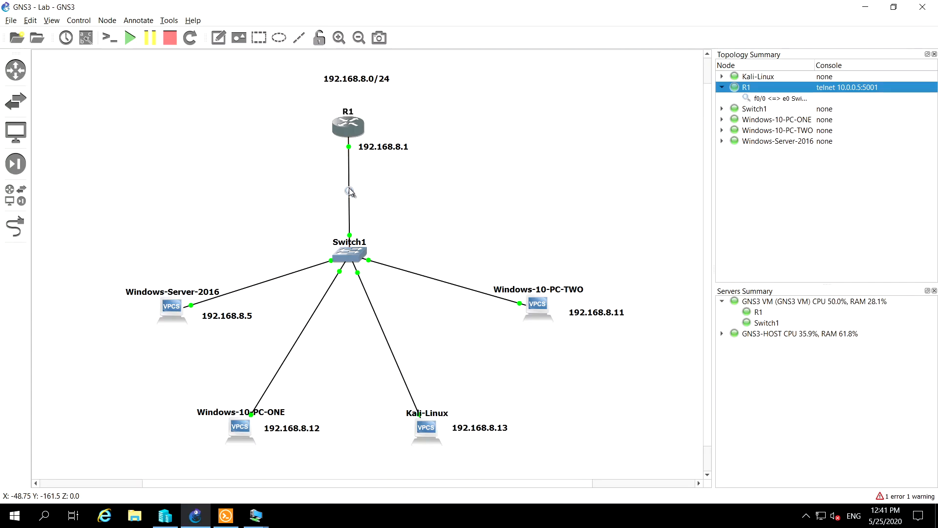
Stop the capture on the R1–Switch1 link in GNS3 and start a new one with the Ethernet link type
right_click(348, 191)
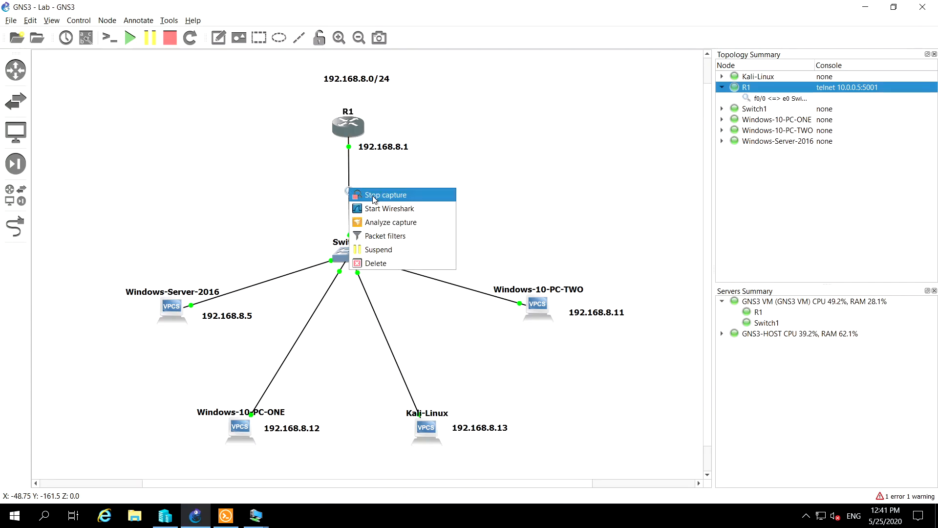
left_click(386, 196)
right_click(349, 190)
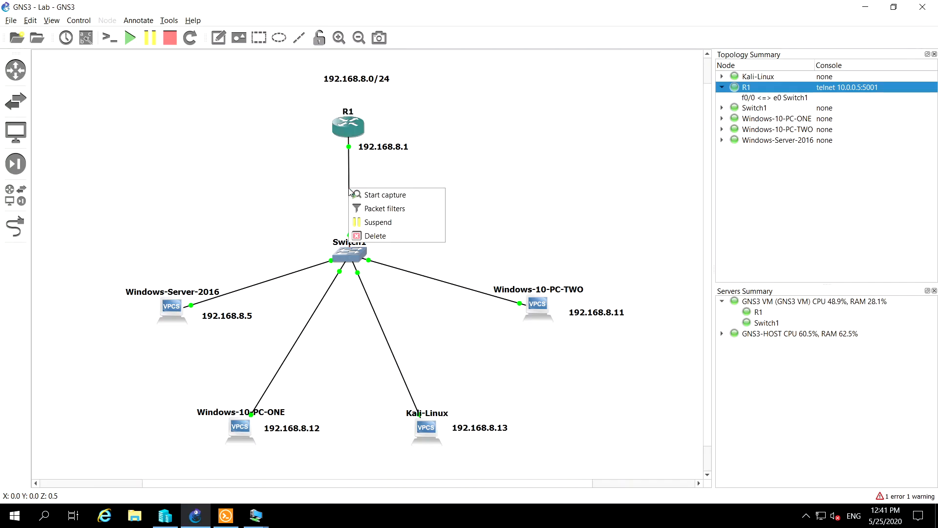
left_click(373, 196)
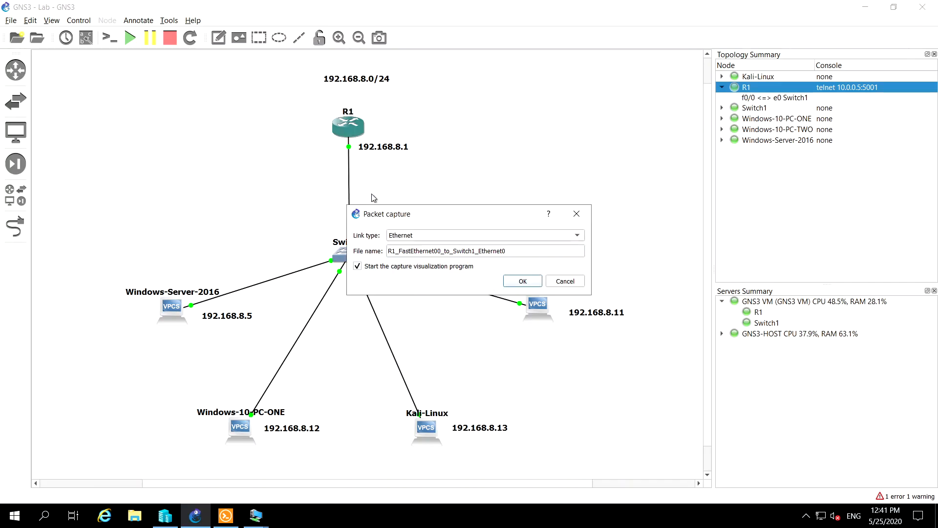
left_click(521, 282)
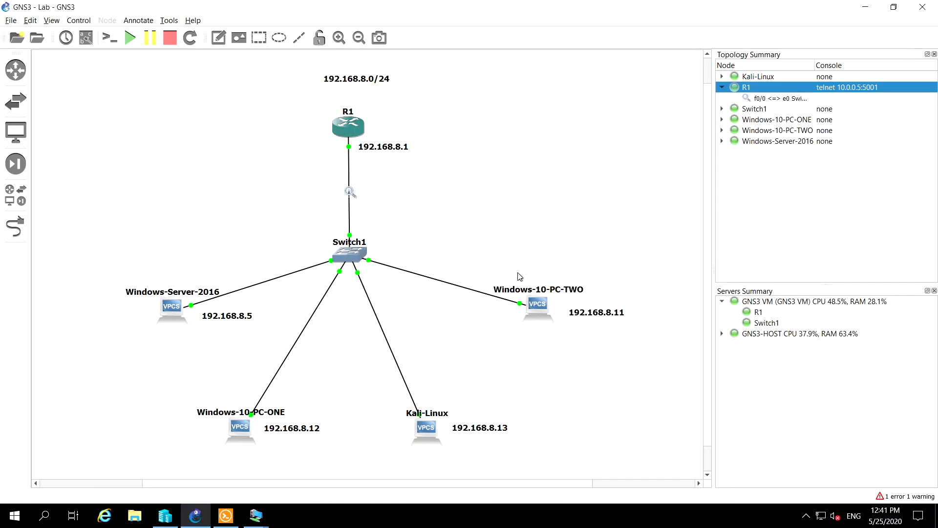
Open the new R1–Switch1 capture in Wireshark and inspect the first packet's details
right_click(349, 192)
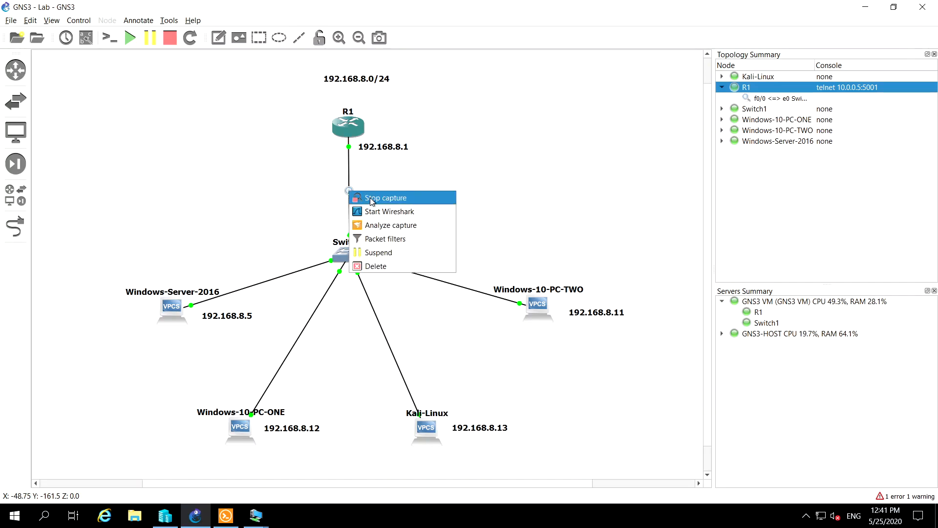
left_click(377, 213)
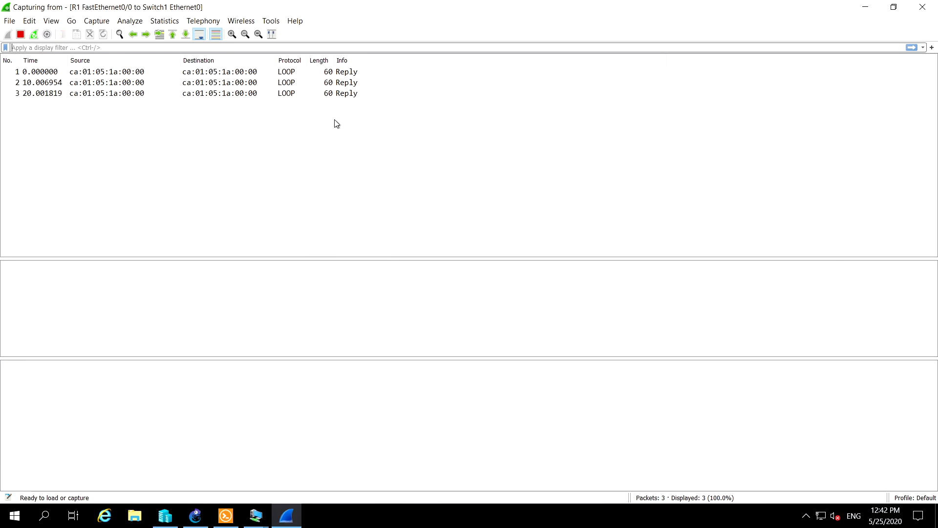
left_click(337, 74)
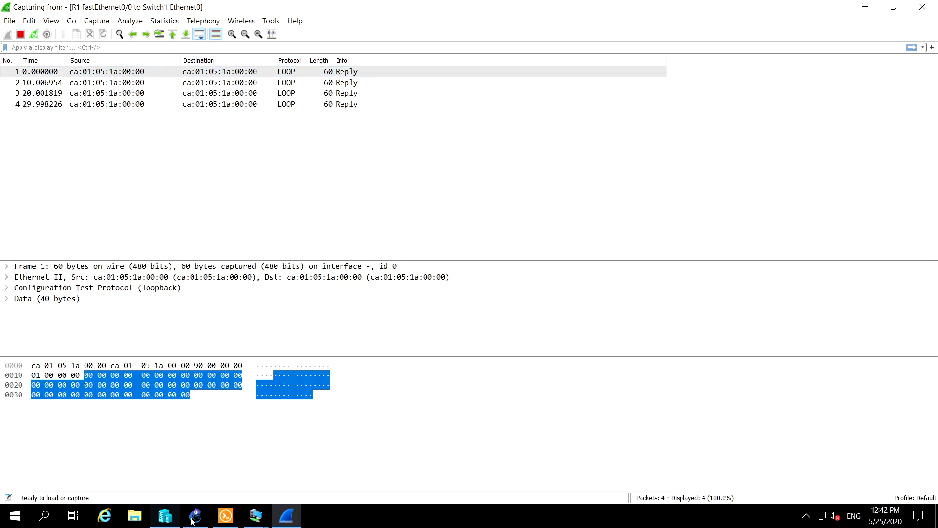
Switch to the Windows 10 - (PC-ONE) virtual machine
mouse_move(251, 519)
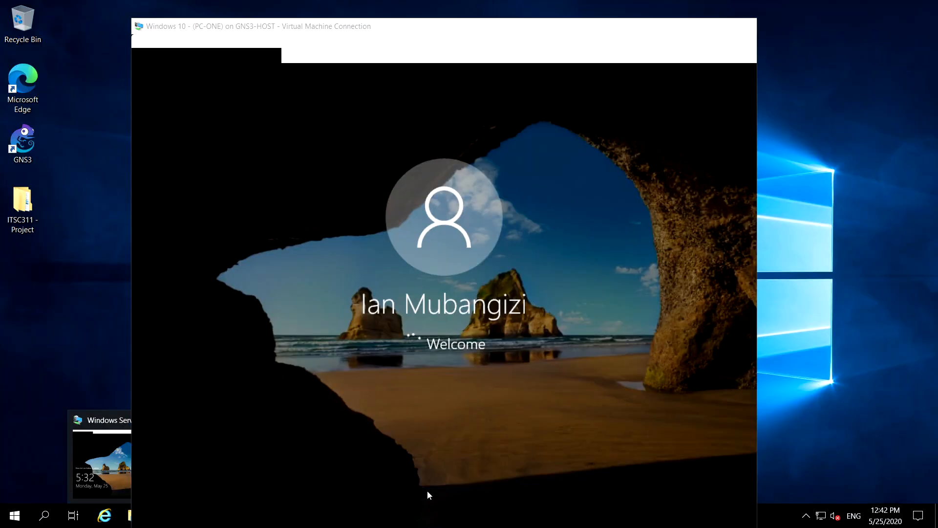
left_click(427, 490)
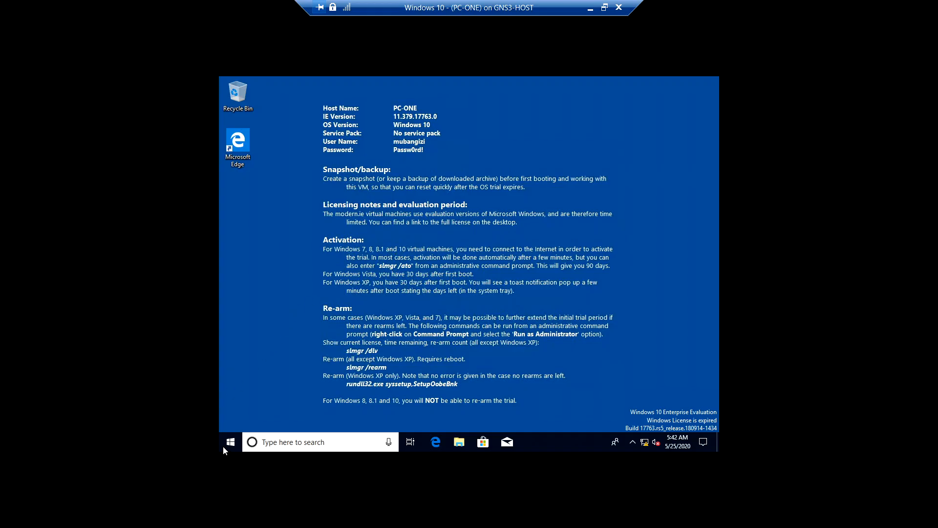
right_click(230, 442)
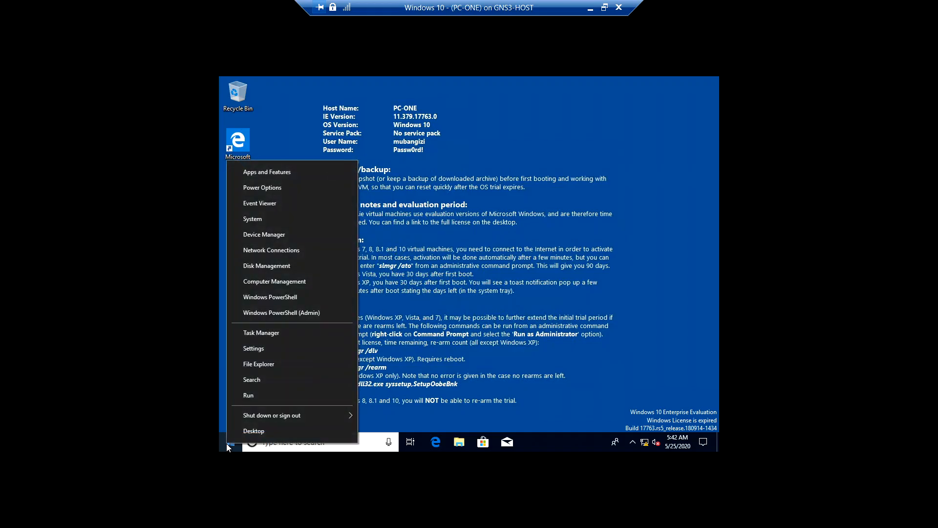
left_click(285, 313)
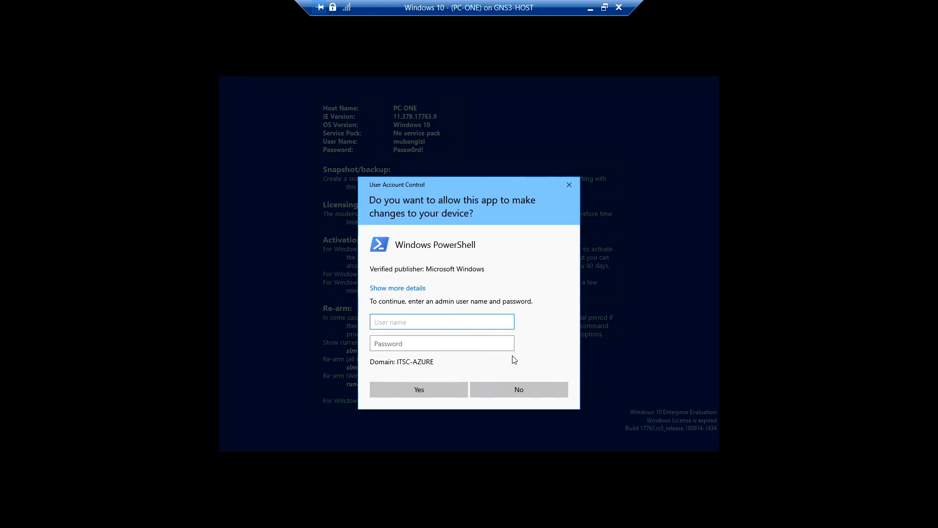
left_click(527, 392)
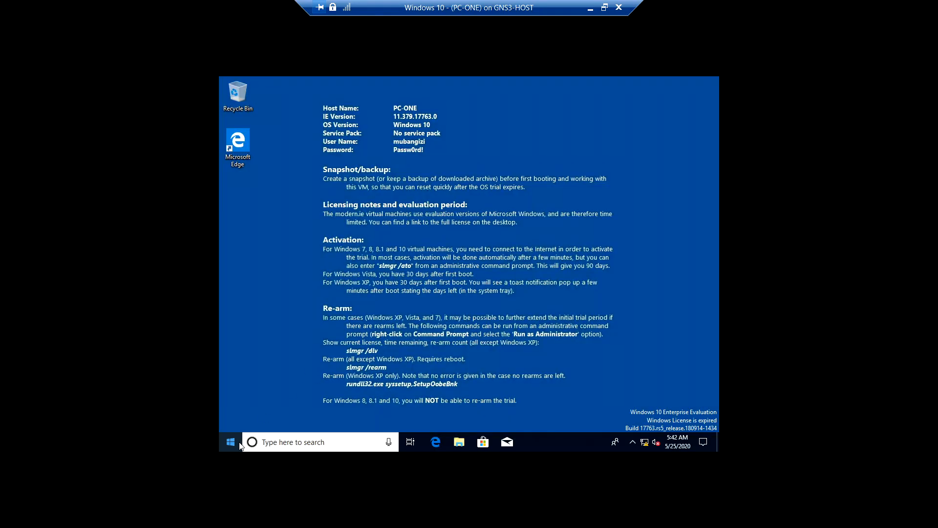
Open Windows PowerShell without administrator rights on PC-ONE and maximize its window
right_click(239, 444)
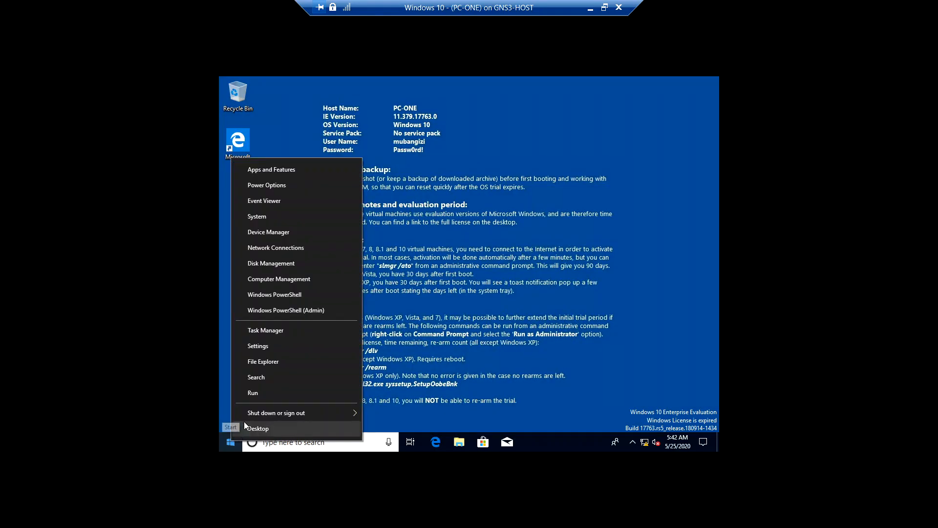
left_click(294, 295)
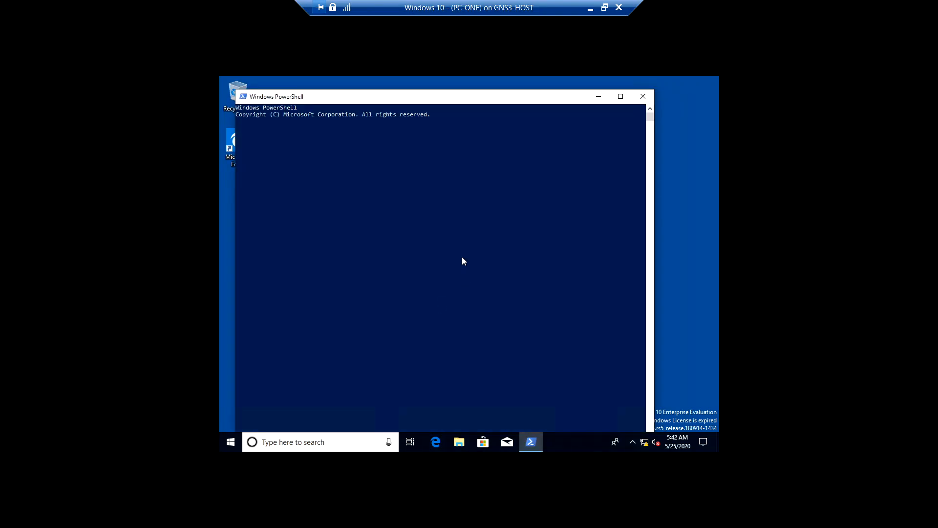
left_click(619, 101)
Ping router R1 at 192.168.8.1 from PC-ONE, interrupt the ping, and minimize the virtual machine window
left_click(518, 229)
key("Escape")
type("ping 192.168.8.1")
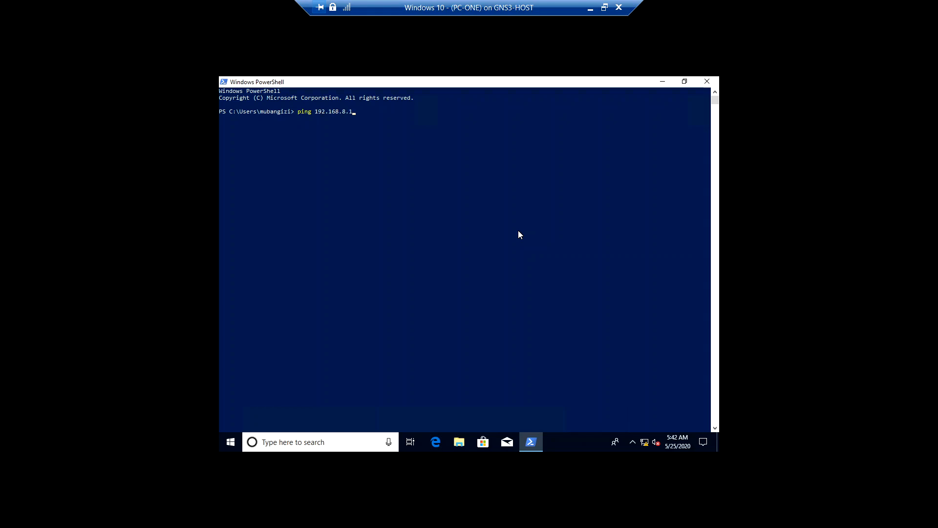
key("Return")
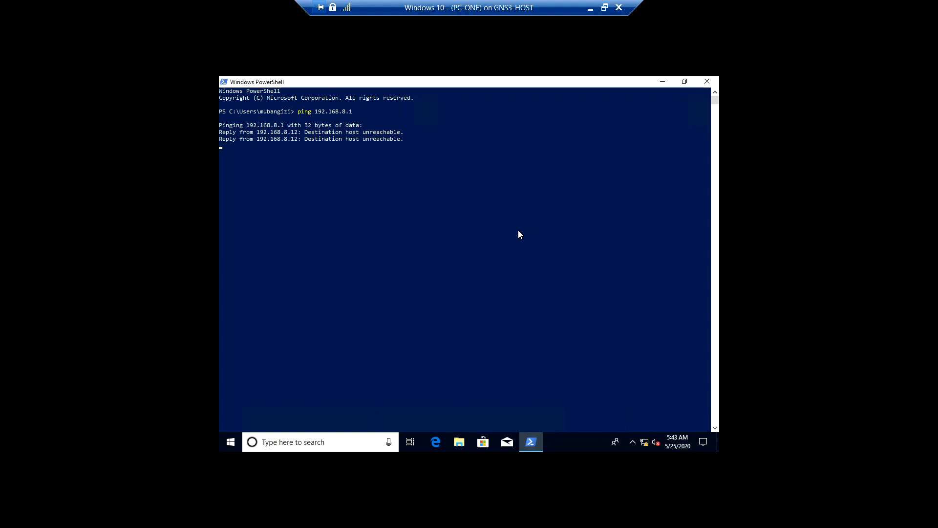
key("ctrl+c")
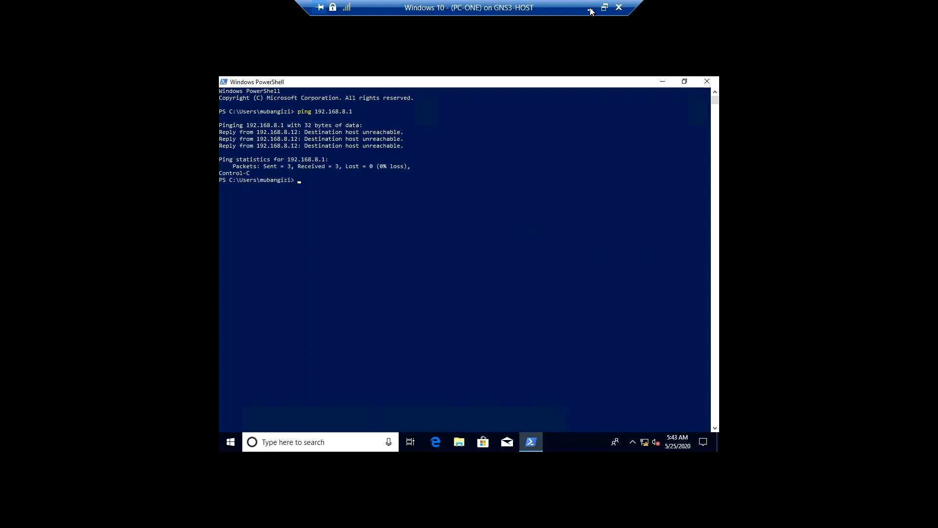
left_click(588, 8)
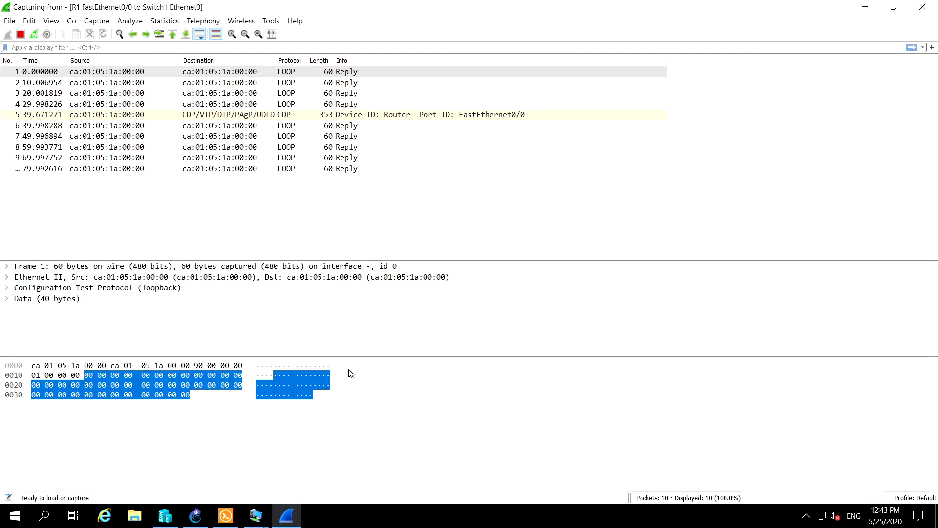
Switch to GNS3, stop the capture on the R1–Switch1 link, and quit GNS3
left_click(195, 515)
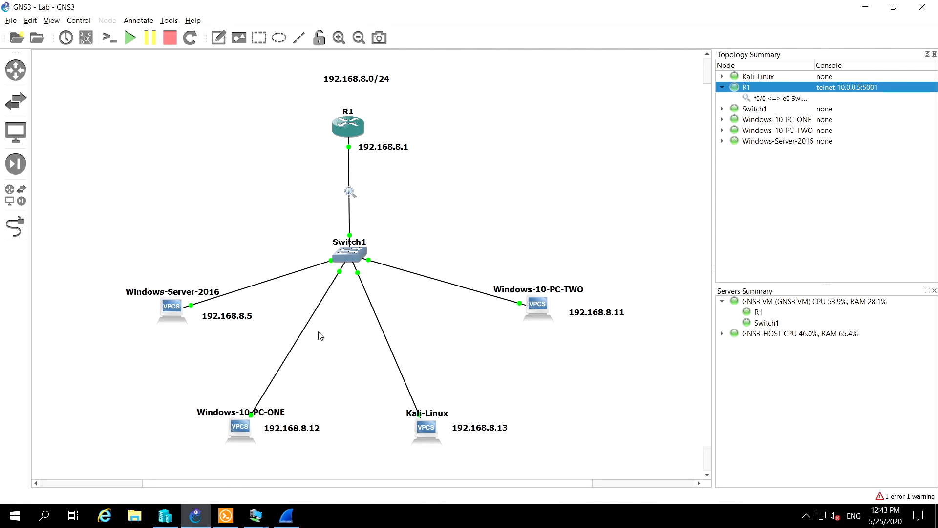
right_click(349, 193)
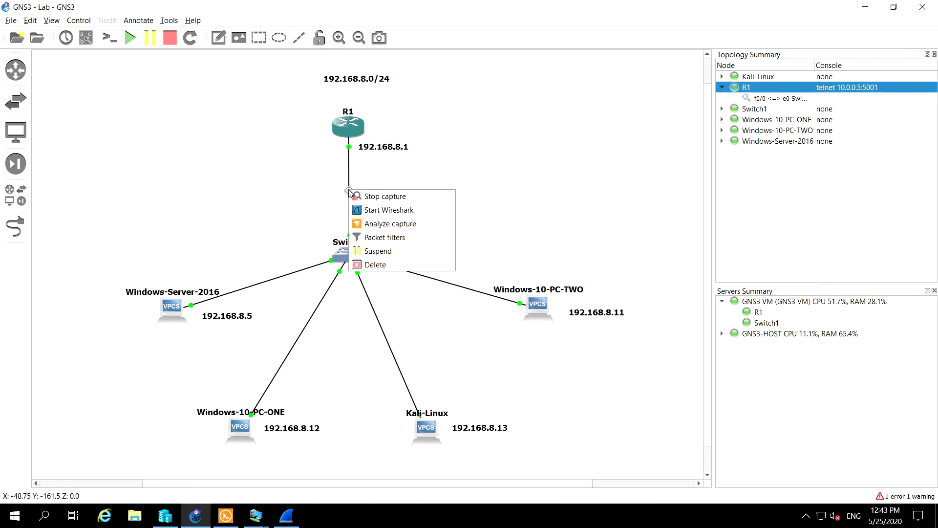
left_click(381, 196)
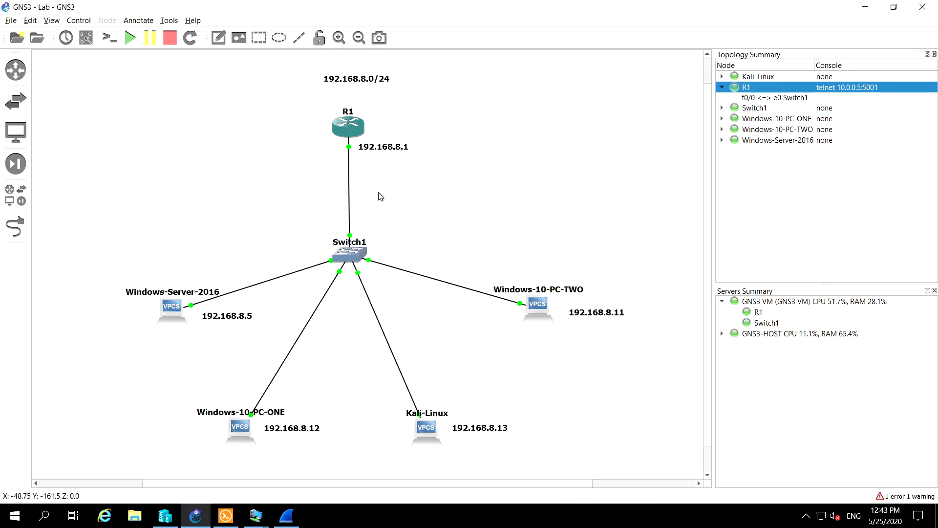
left_click(923, 7)
left_click(483, 269)
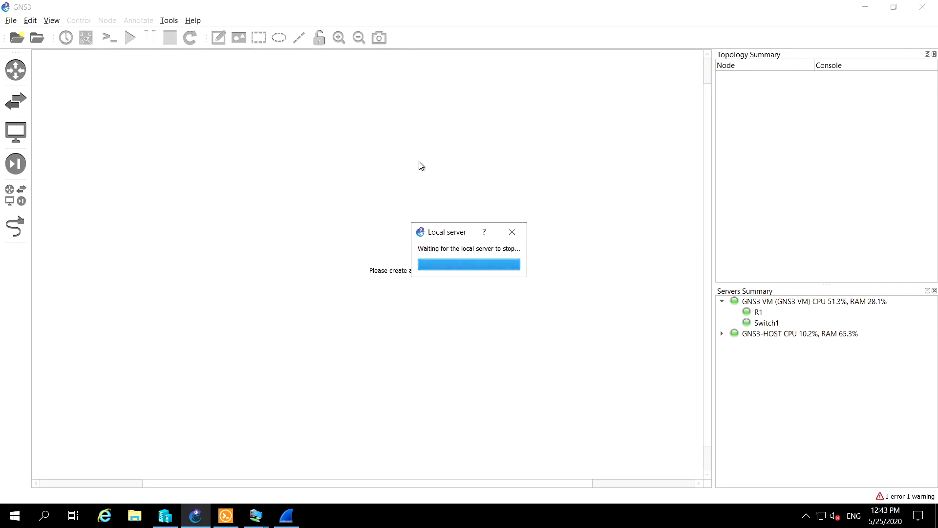
Check the GNS3 VM's state in Hyper-V Manager, and quit Wireshark without saving the captured packets
left_click(154, 520)
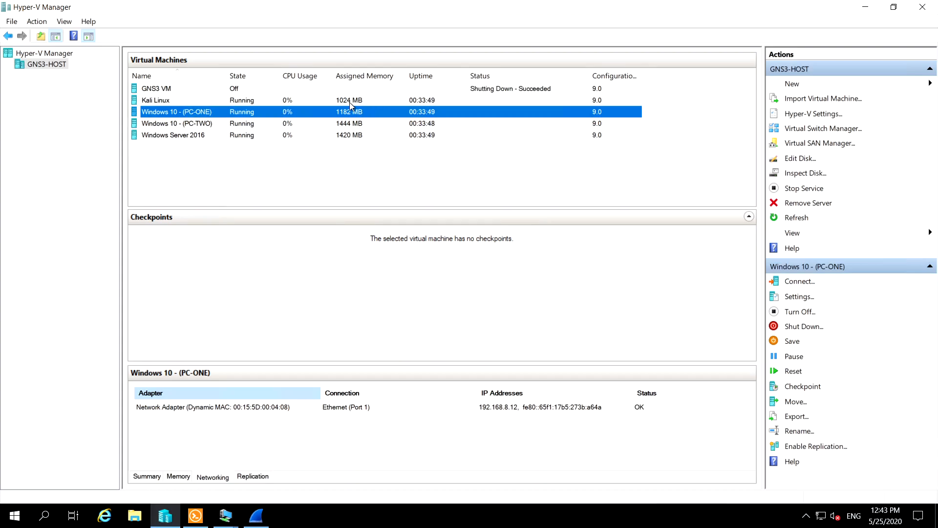
left_click(866, 7)
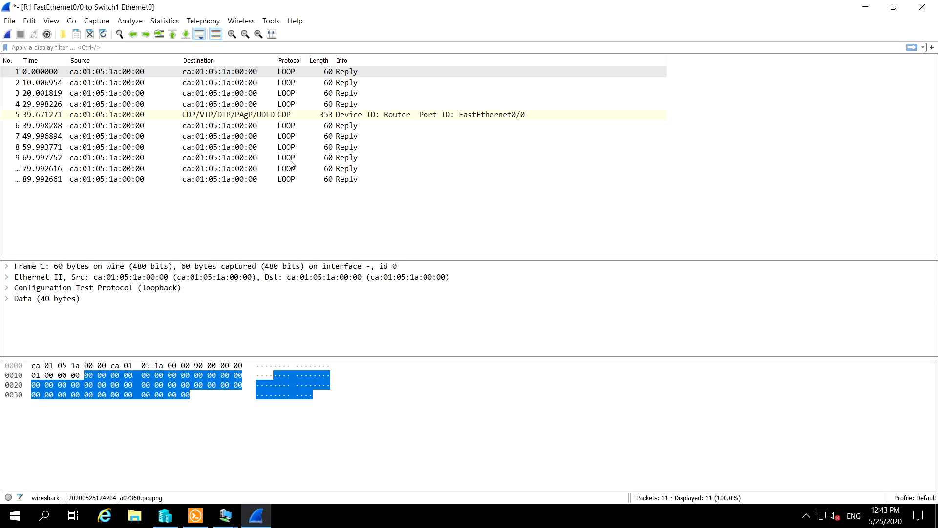
left_click(922, 6)
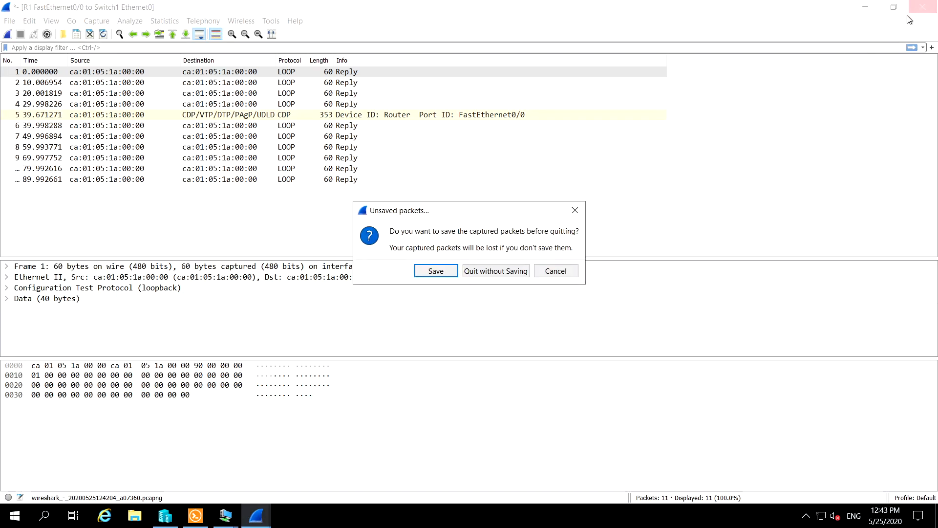
left_click(495, 269)
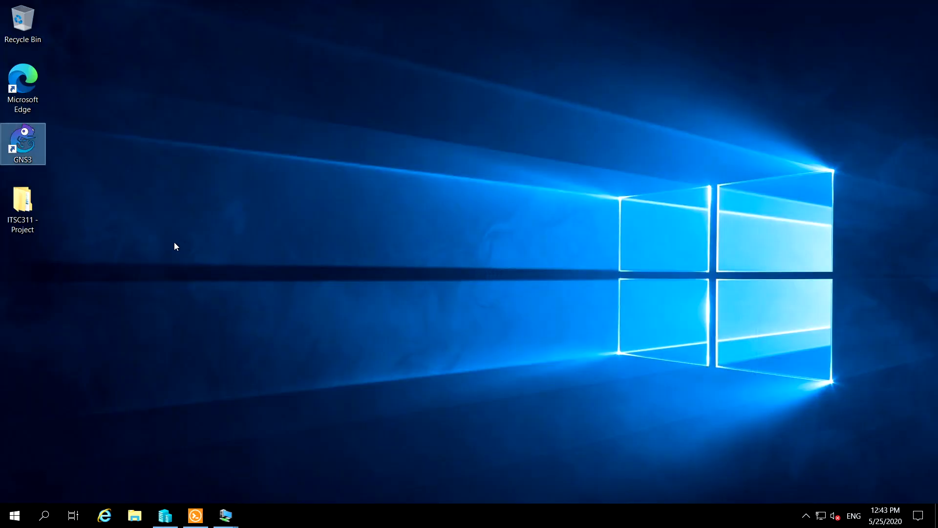
Relaunch GNS3, check the GNS3 VM's state in Hyper-V Manager, and reposition GNS3's Project dialog
double_click(28, 142)
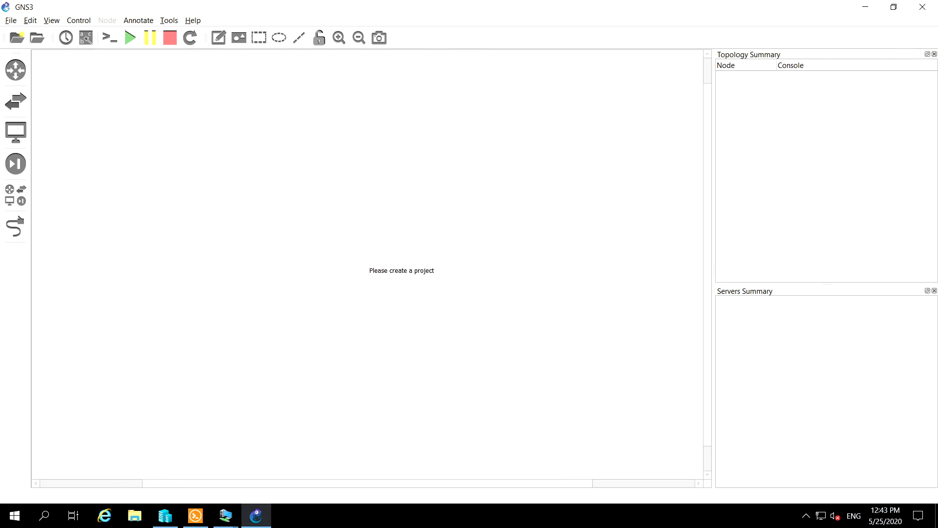
left_click(165, 516)
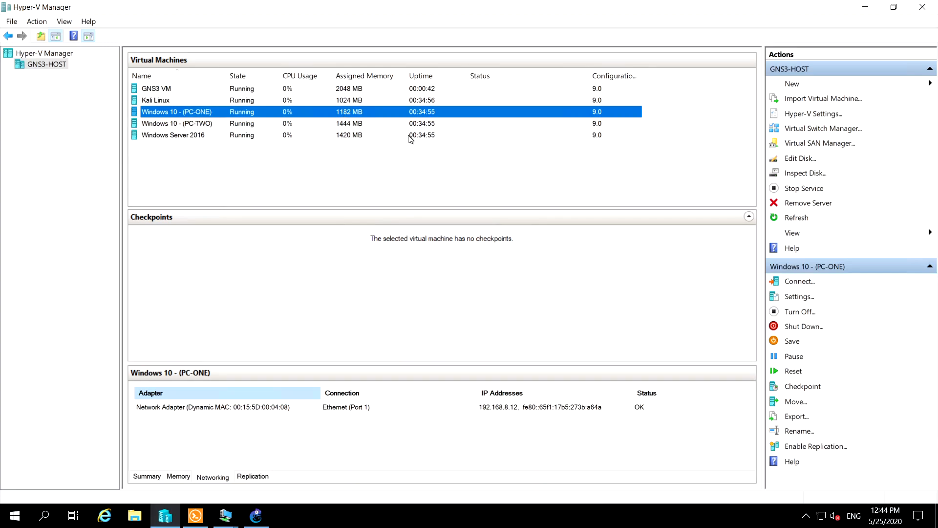
left_click(866, 8)
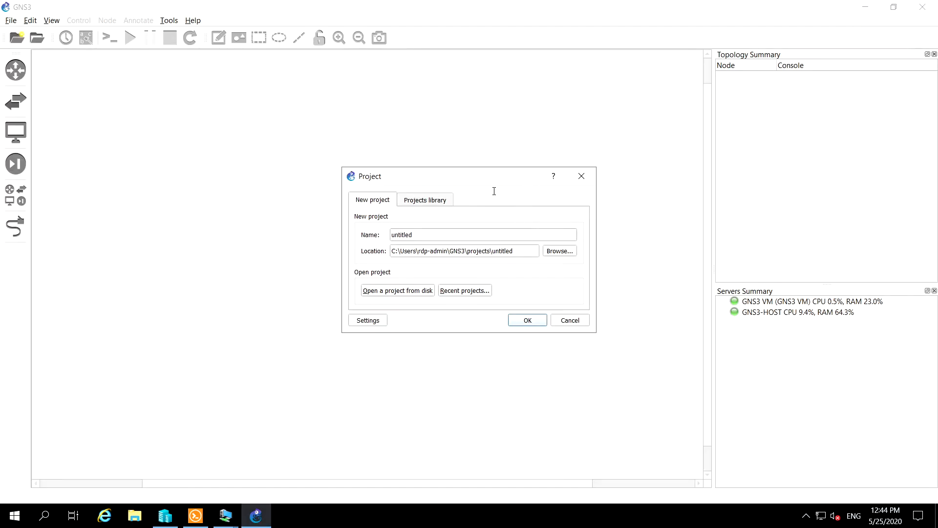
left_click_drag(488, 183, 446, 178)
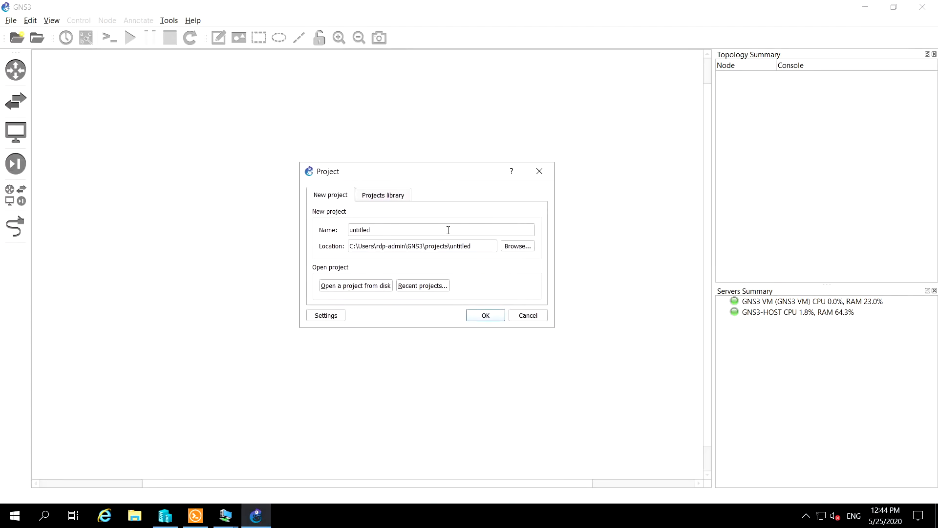
Open the recent Lab project and start all of its nodes
left_click(433, 287)
left_click(458, 291)
left_click(480, 316)
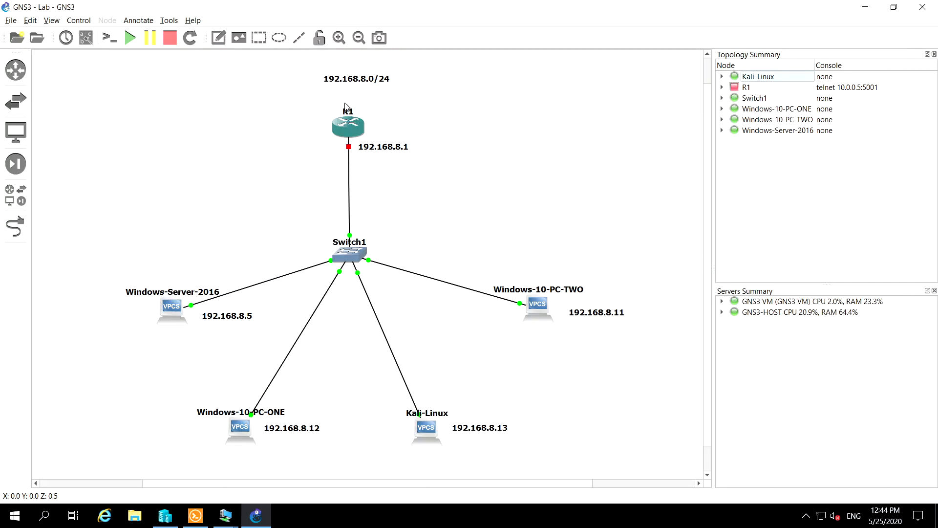
left_click(129, 40)
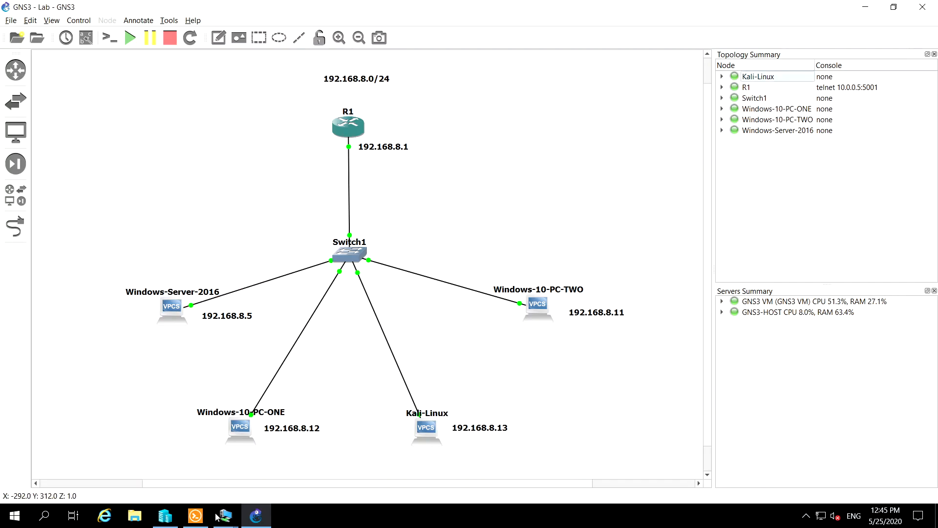
Start an Ethernet packet capture on R1's f0/0 link to Switch1, with the capture visualization program enabled
mouse_move(217, 518)
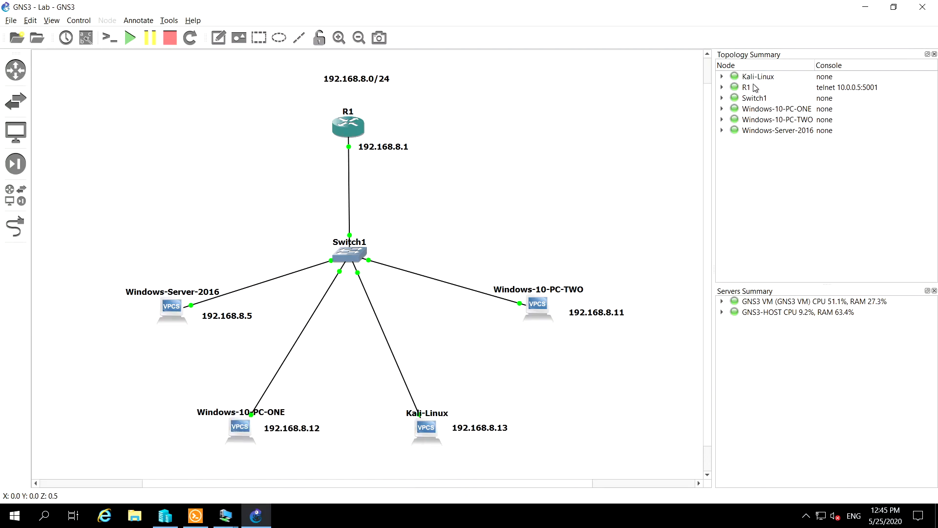
left_click(722, 87)
left_click(759, 98)
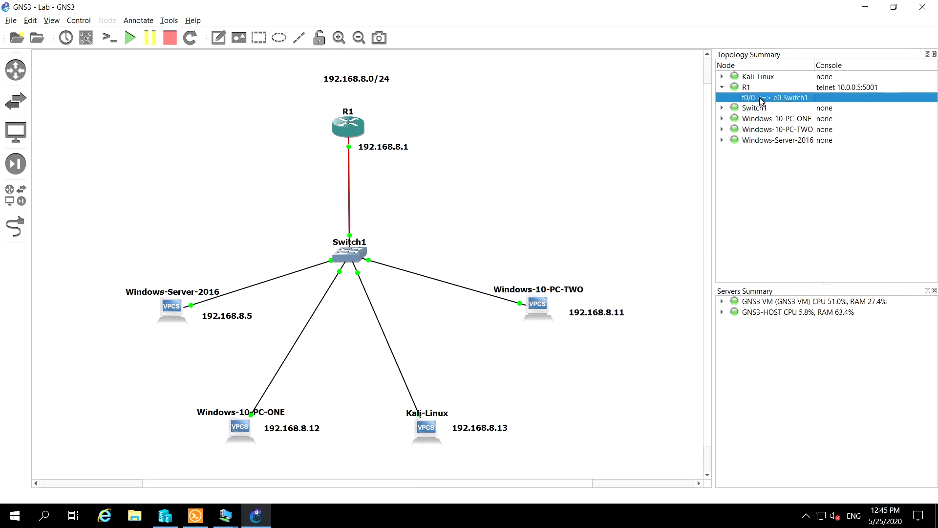
right_click(760, 98)
left_click(802, 206)
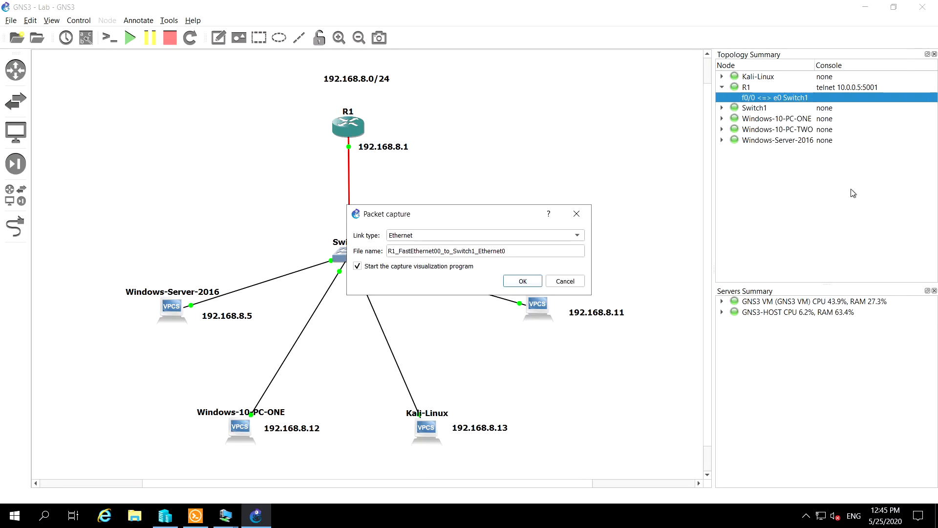
left_click(521, 280)
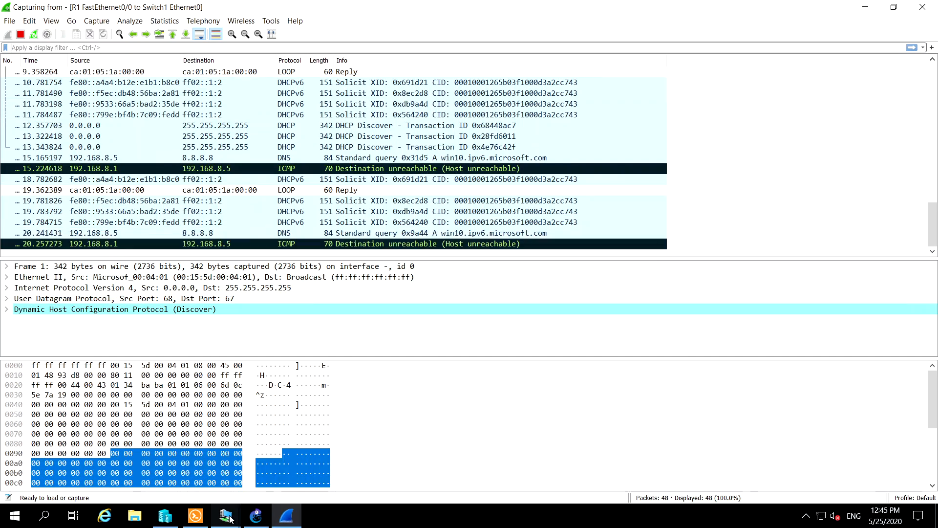
Ping router R1 at 192.168.8.1 from the Kali Linux virtual machine, interrupt the ping, and minimize the session windows
mouse_move(230, 516)
left_click(188, 472)
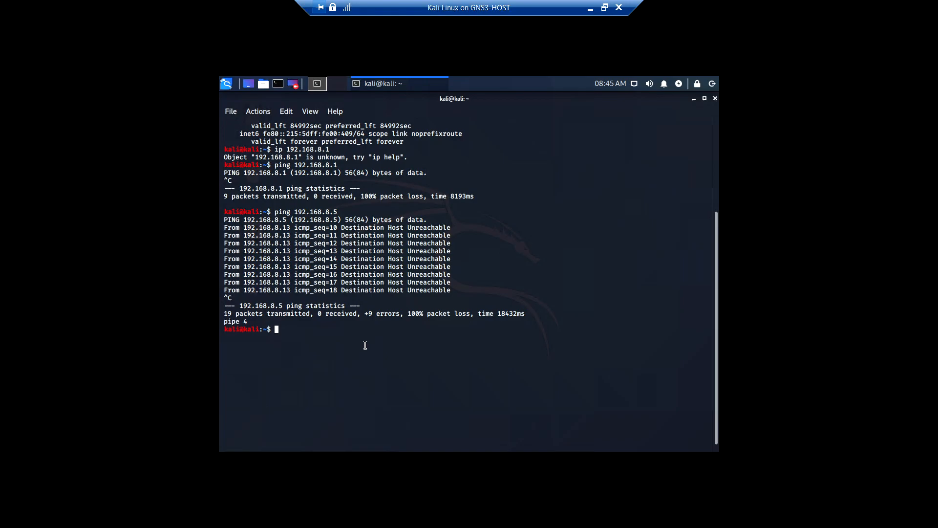
key("Up")
key("Return")
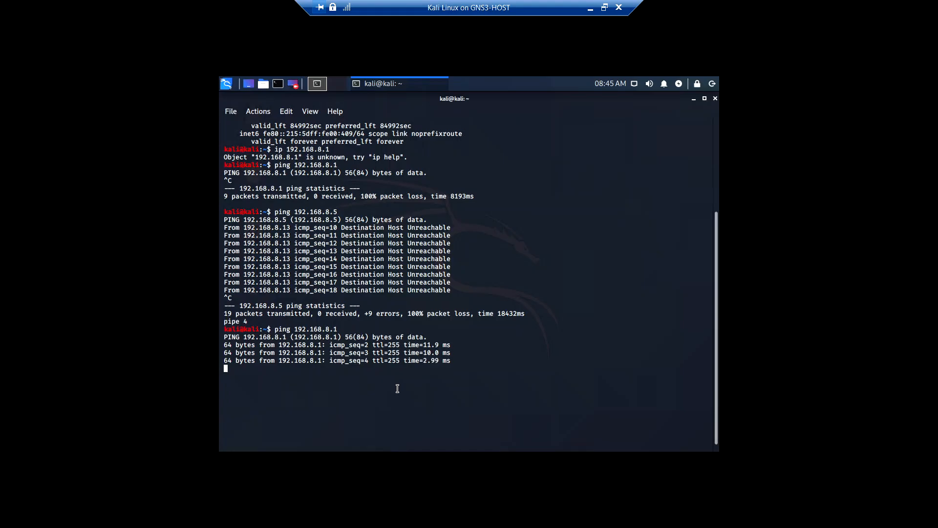
key("ctrl+c")
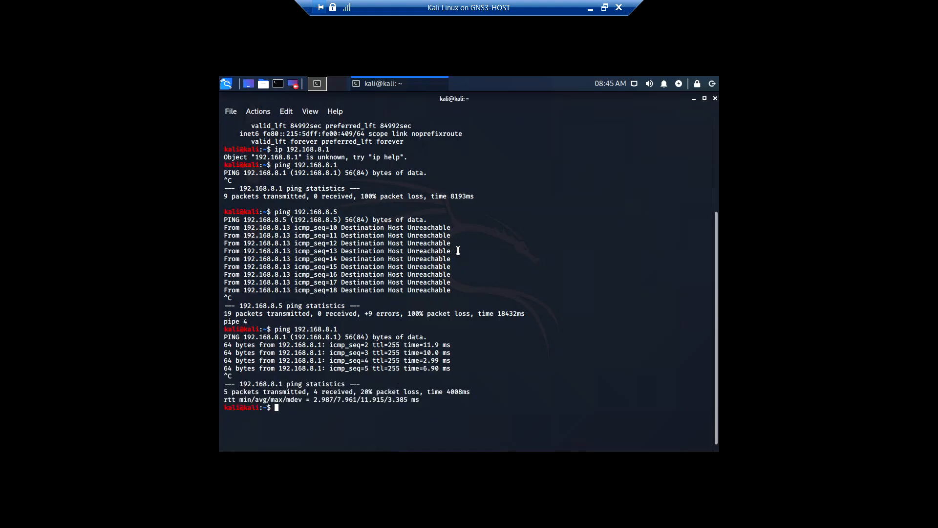
left_click(591, 8)
left_click(494, 521)
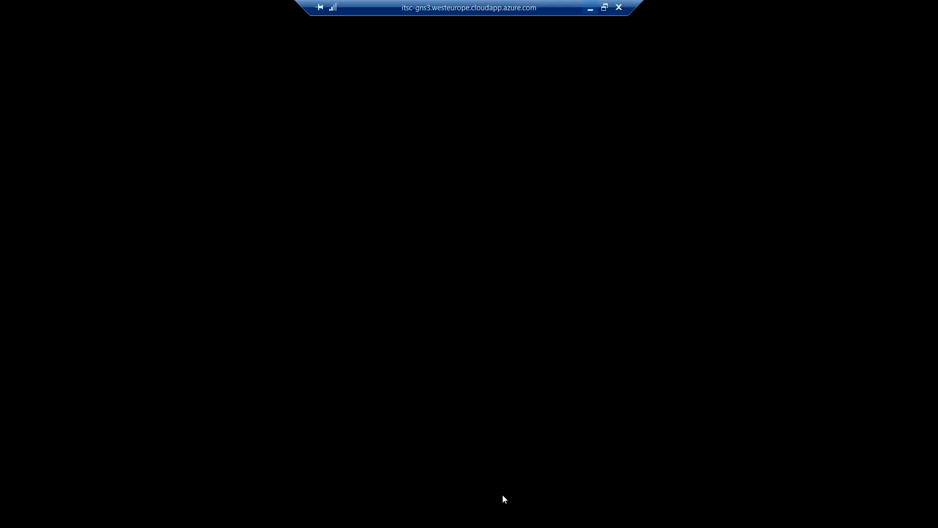
left_click(590, 8)
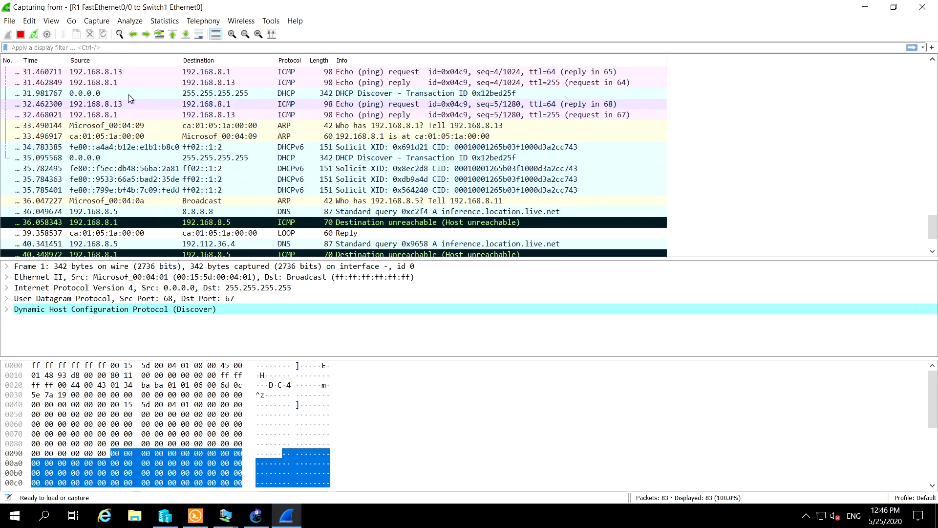
Inspect an ICMP echo request from 192.168.8.13 to 192.168.8.1 and its surrounding packets in the Wireshark capture
left_click(235, 104)
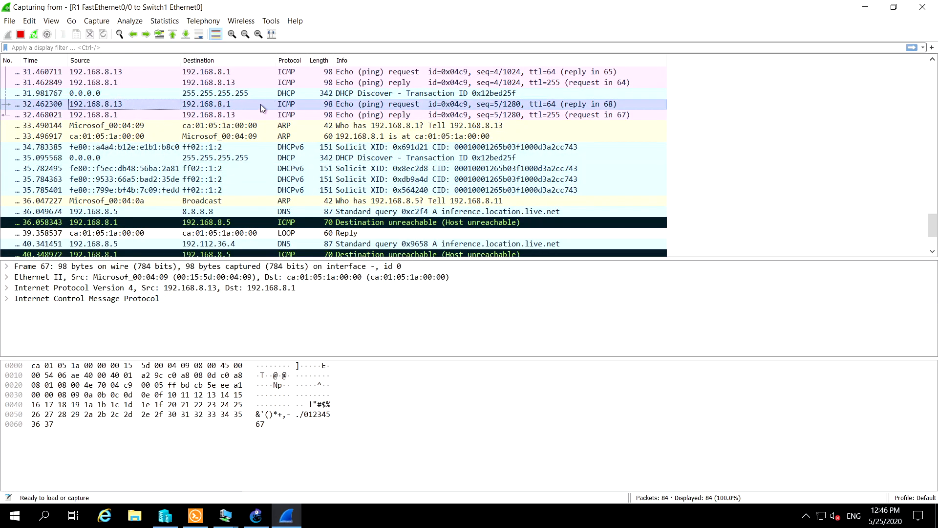
scroll(367, 115, "up", 1)
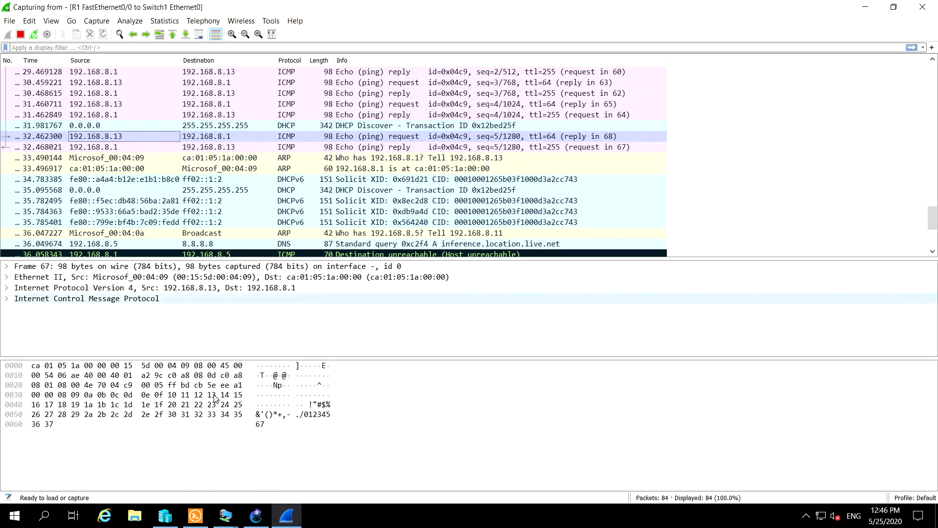
left_click(291, 404)
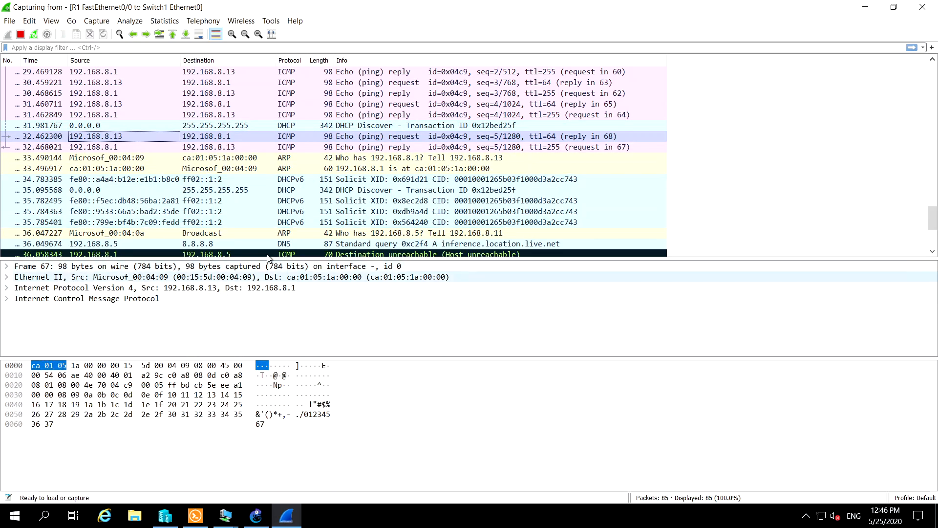
scroll(205, 202, "down", 3)
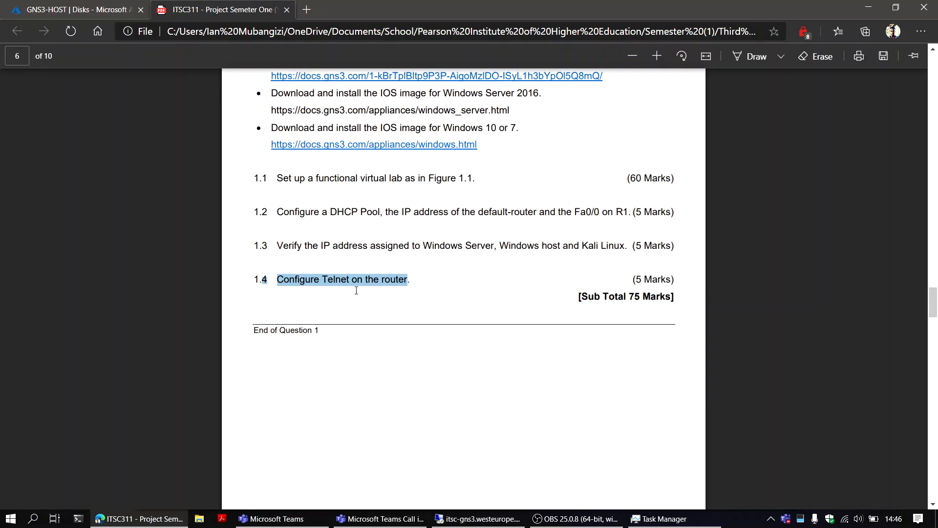
Return to the remote session, try to run telnet in PowerShell on PC-ONE, and minimize that virtual machine
left_click(469, 518)
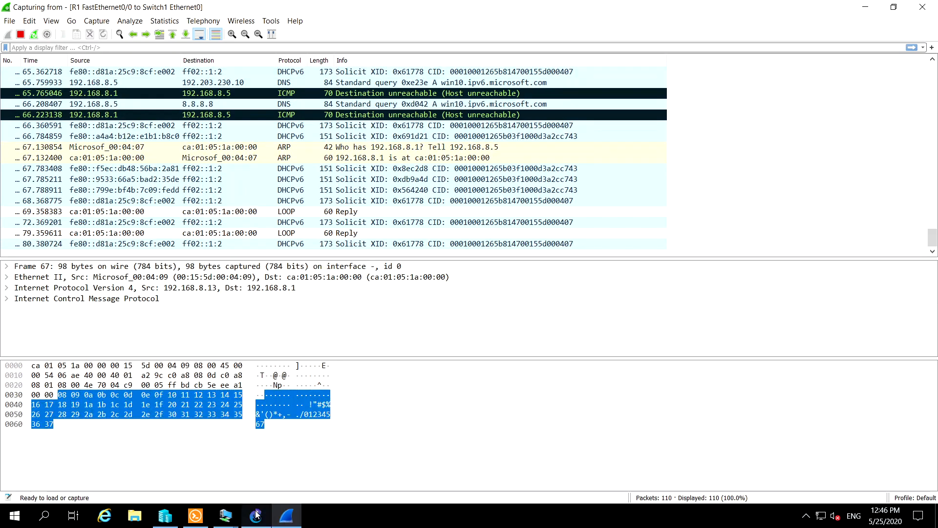
mouse_move(232, 515)
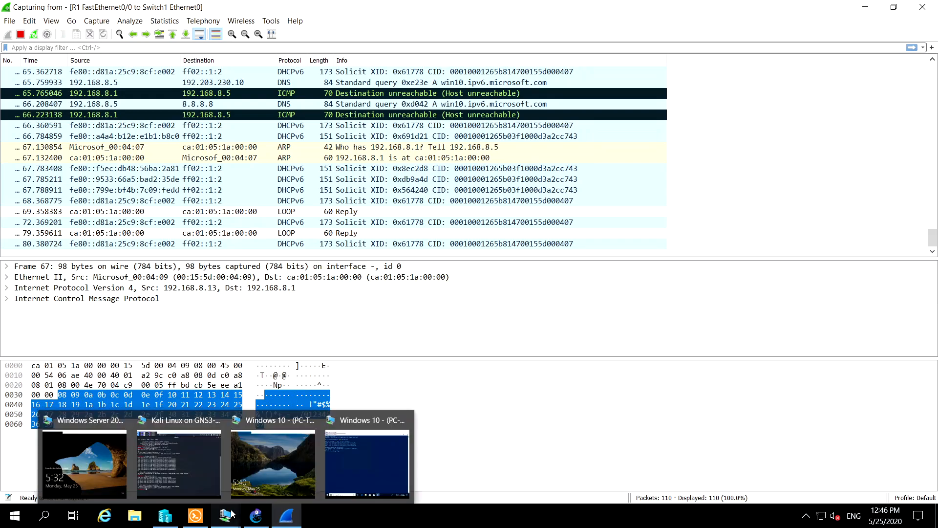
left_click(357, 453)
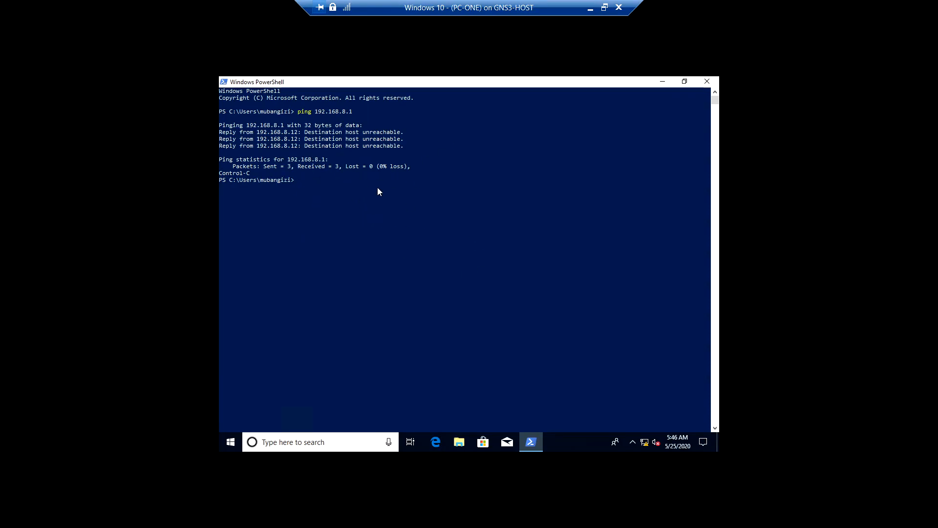
left_click(415, 193)
type("telnet")
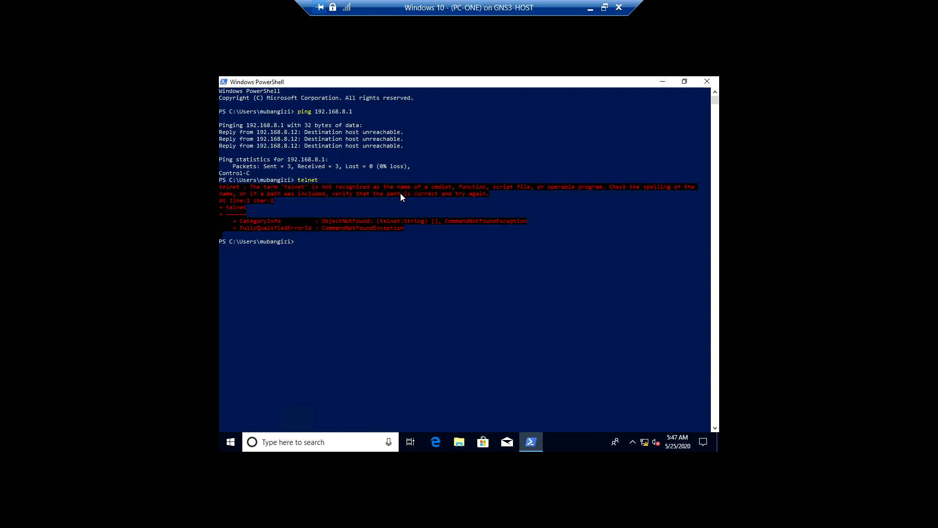
left_click(593, 8)
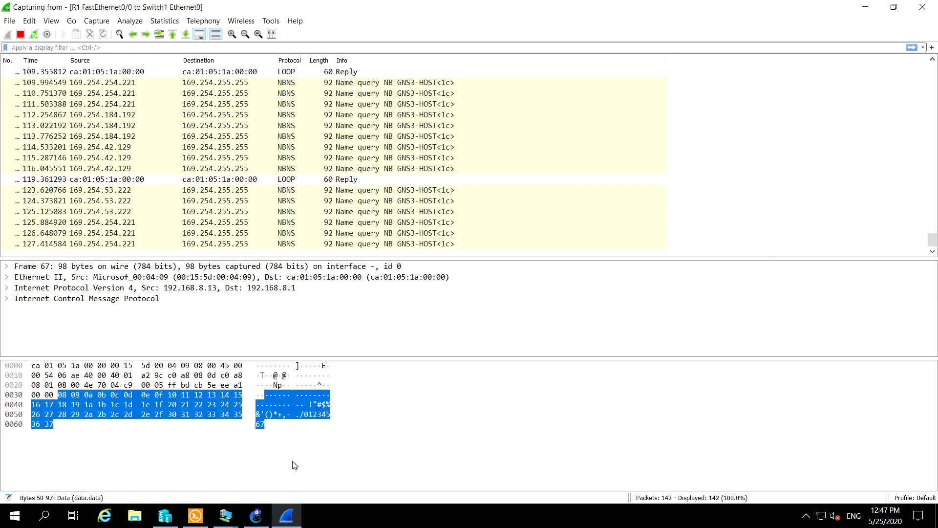
Unlock the Windows Server 2016 virtual machine with the administrator password and show it in full screen
mouse_move(225, 515)
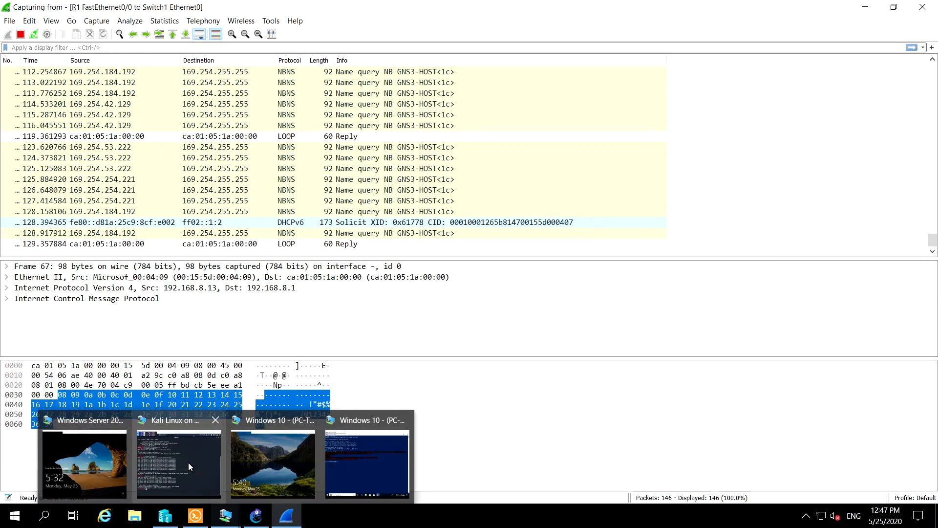
mouse_move(76, 450)
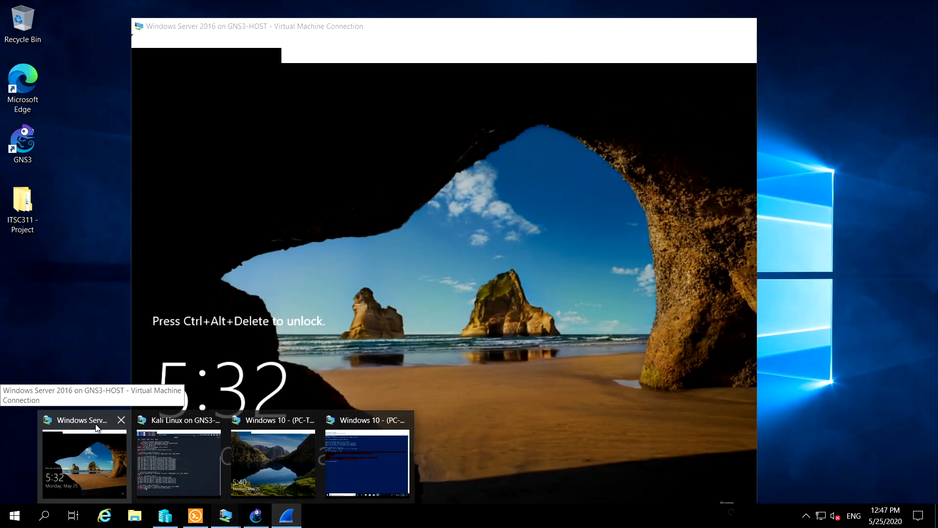
left_click(97, 428)
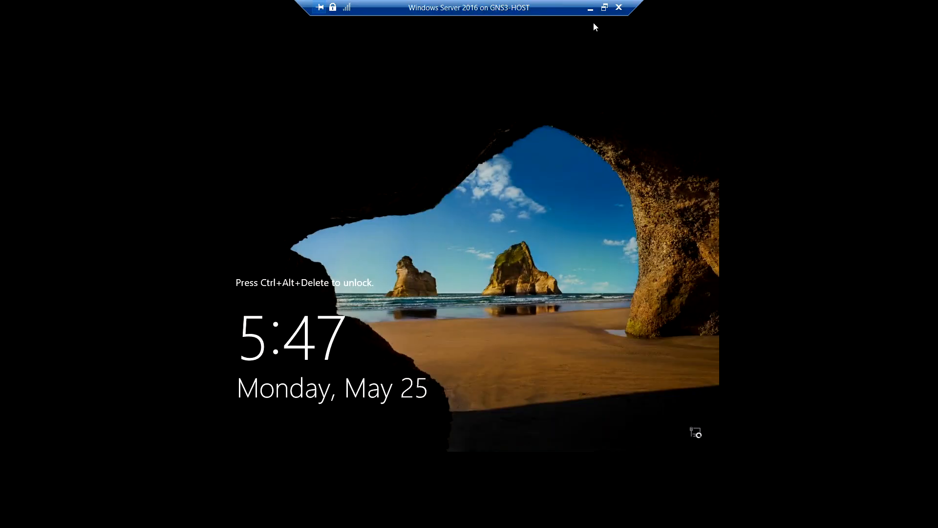
left_click(604, 7)
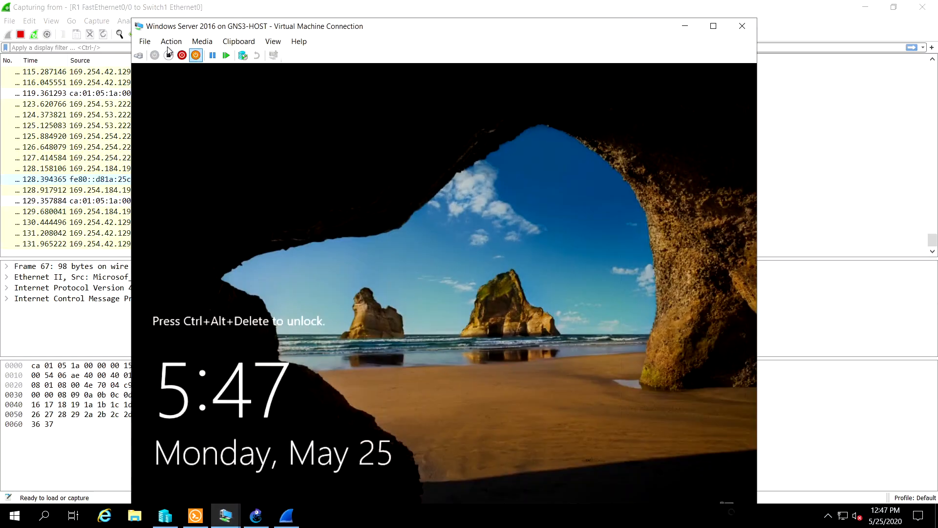
left_click(139, 55)
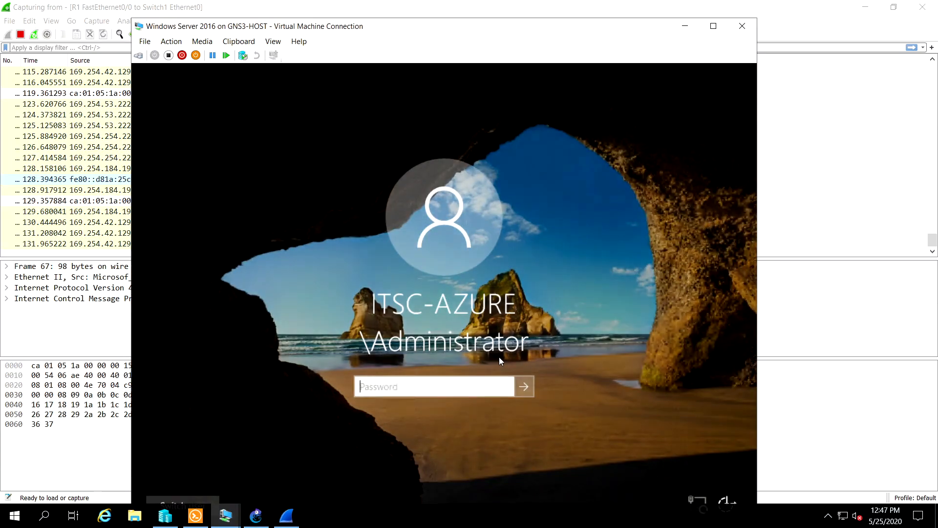
left_click(454, 388)
type("•••••••")
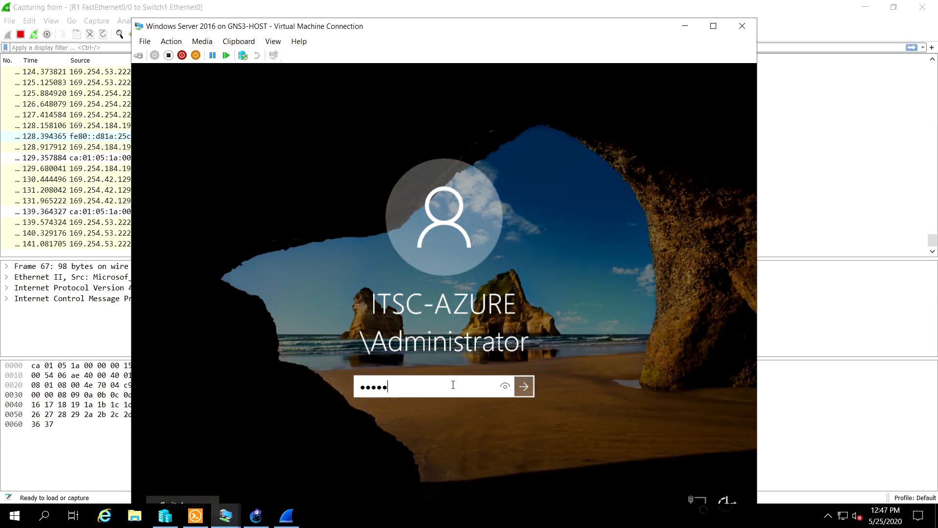
key("Return")
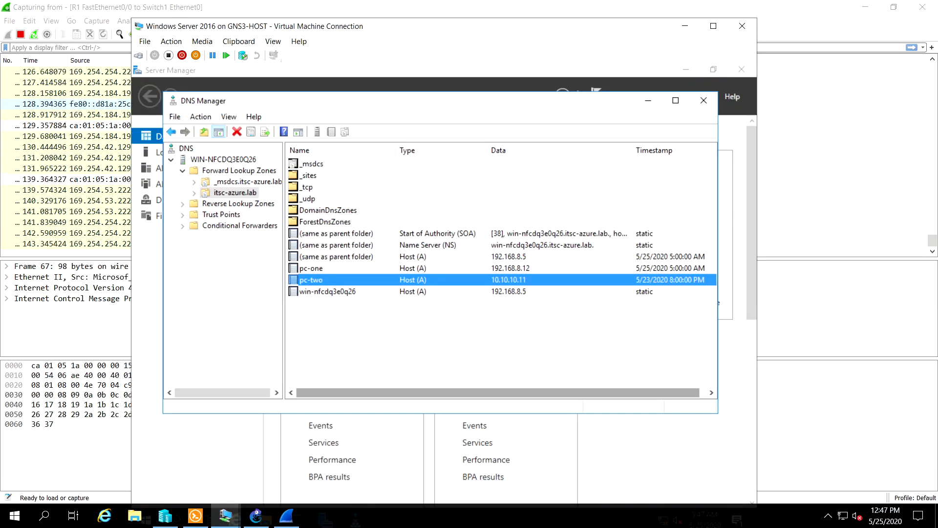
left_click(709, 29)
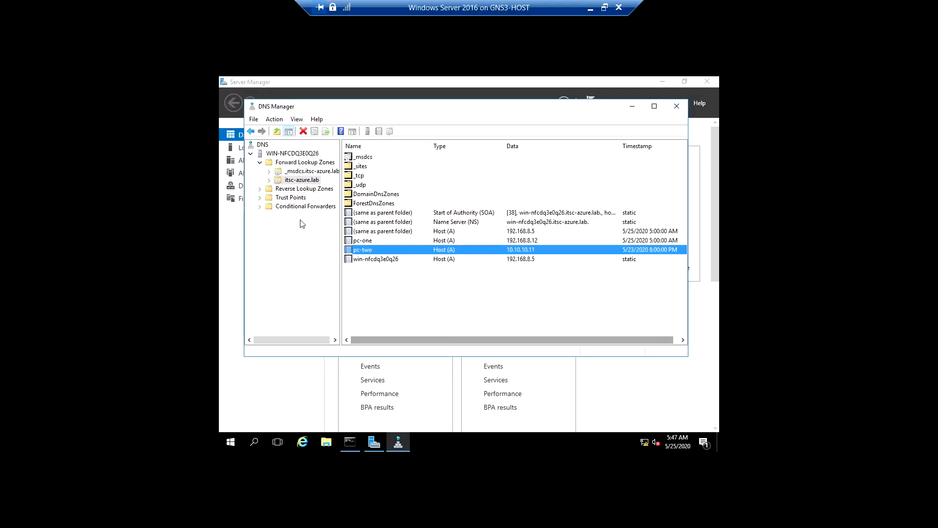
Refresh the itsc-azure.lab forward lookup zone, and close DNS Manager and Server Manager
left_click(315, 181)
left_click(328, 132)
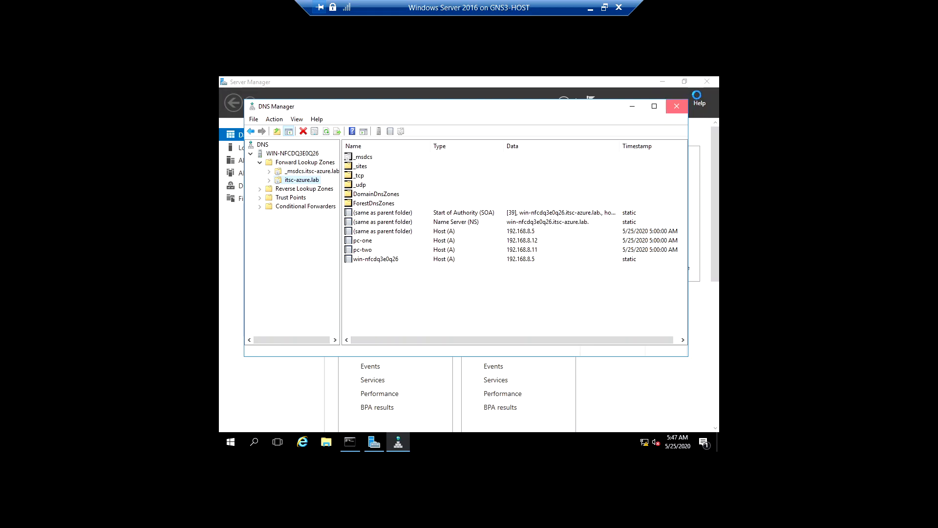
left_click(676, 105)
left_click(707, 82)
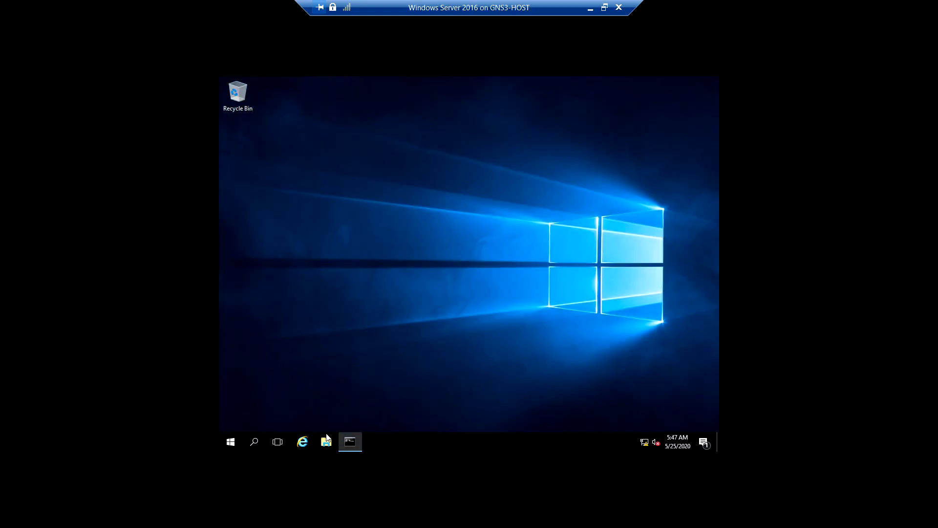
Bring up the server's open Command Prompt, cancel the text selection, and try the clear command
left_click(349, 441)
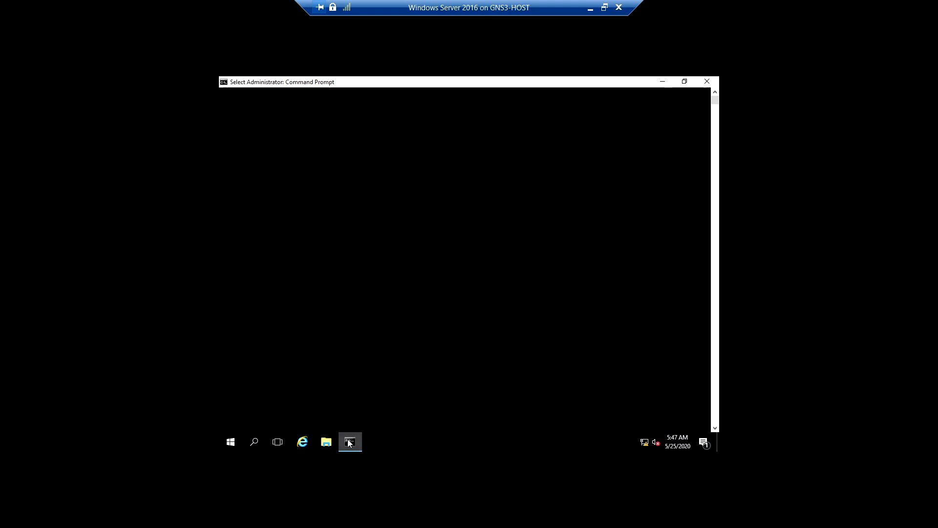
left_click(379, 381)
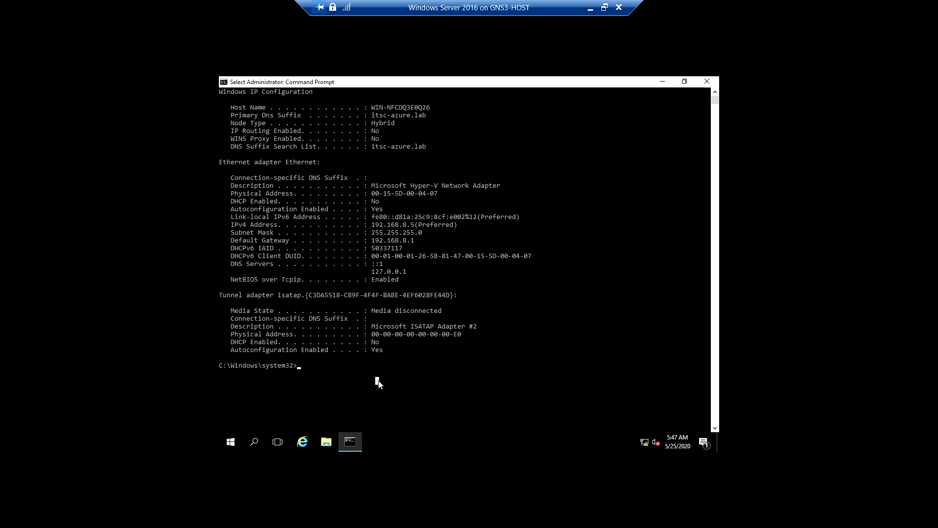
key("Escape")
type("clear")
key("Return")
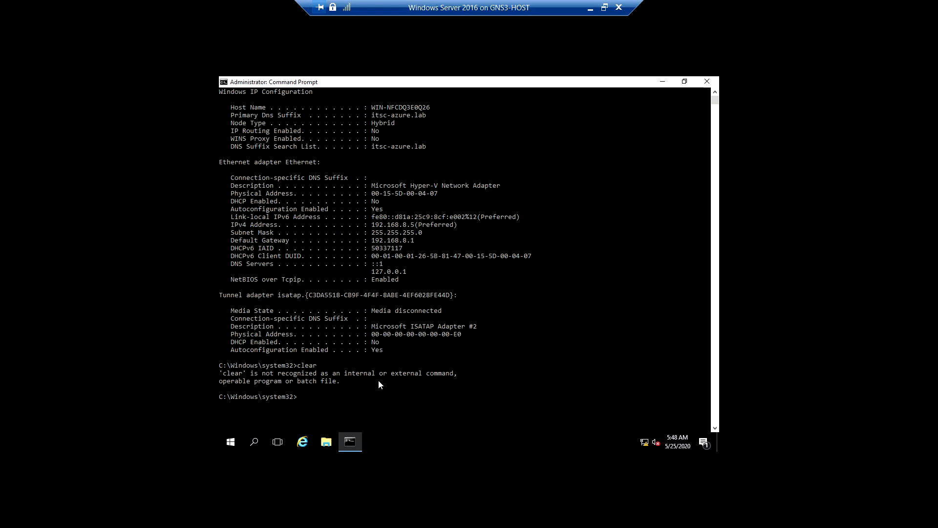
Launch PowerShell inside the Command Prompt and clear the console output
type("powershell")
key("Return")
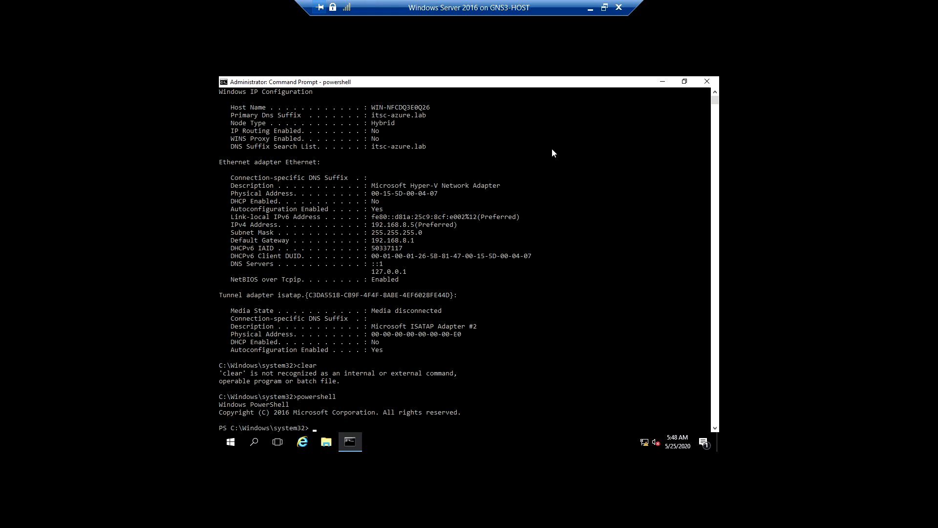
type("clear")
key("Return")
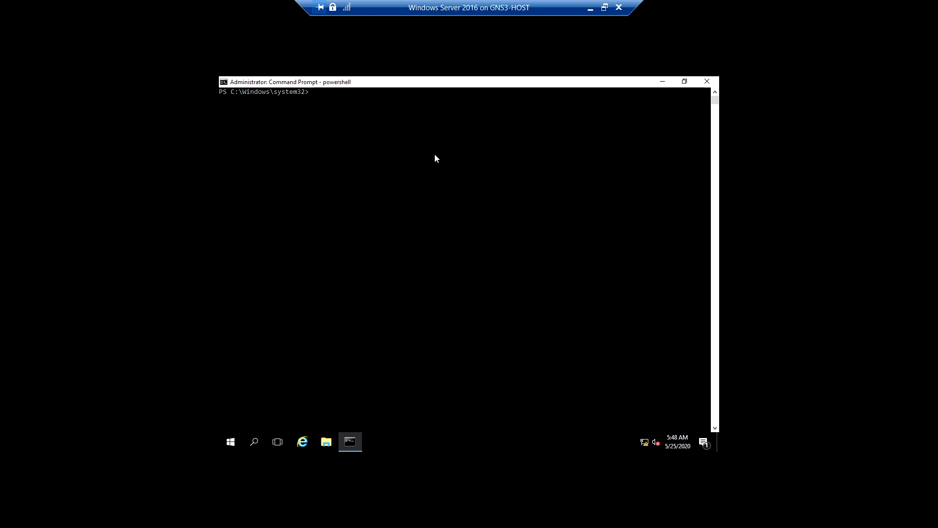
Launch the Telnet client from PowerShell and try to leave it with the exit command
type("telnet")
key("Return")
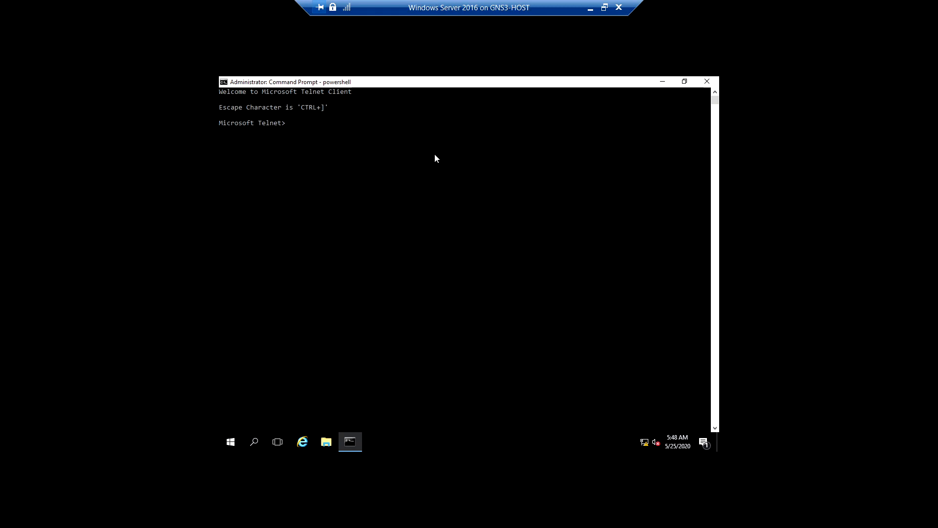
type("e")
key("BackSpace")
key("ctrl+bracketright")
key("BackSpace")
key("BackSpace")
type("exit")
key("Return")
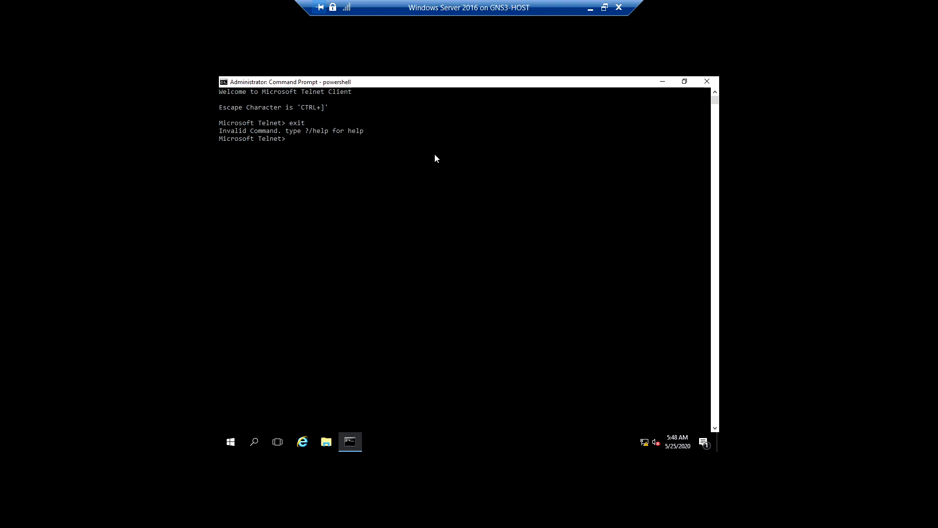
Try the Telnet escape character, and close the console window running the Telnet client
key("ctrl+bracketright")
key("ctrl+bracketright")
left_click(706, 82)
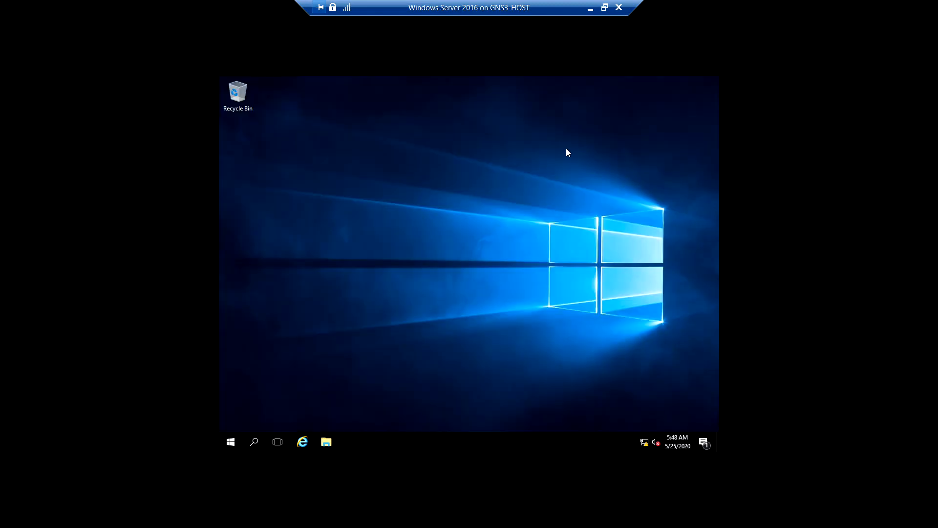
Open a new Command Prompt with administrator rights, maximize it, and launch PowerShell in it
right_click(231, 442)
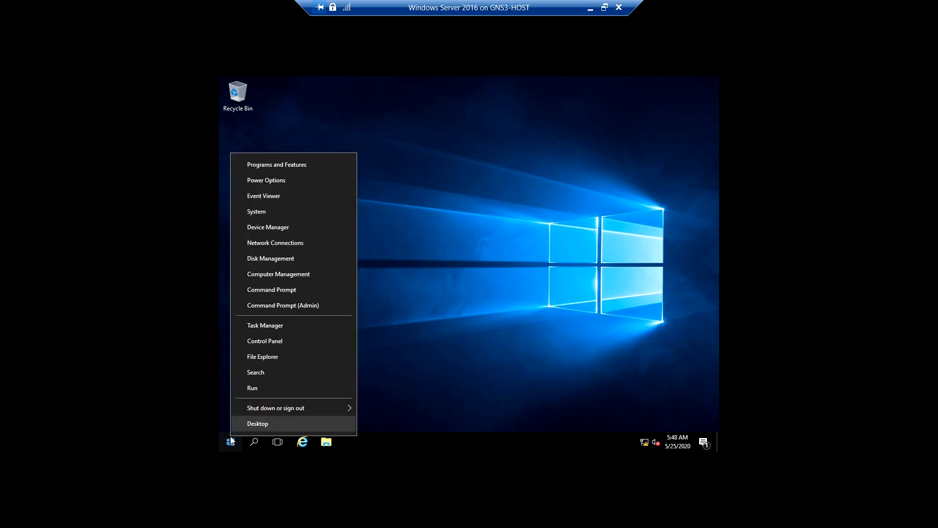
left_click(276, 303)
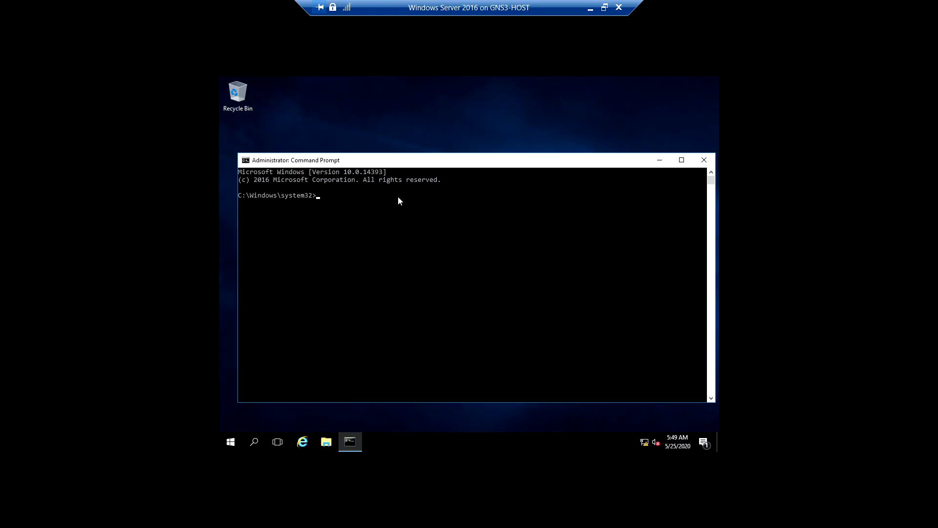
left_click_drag(508, 160, 508, 77)
left_click(406, 168)
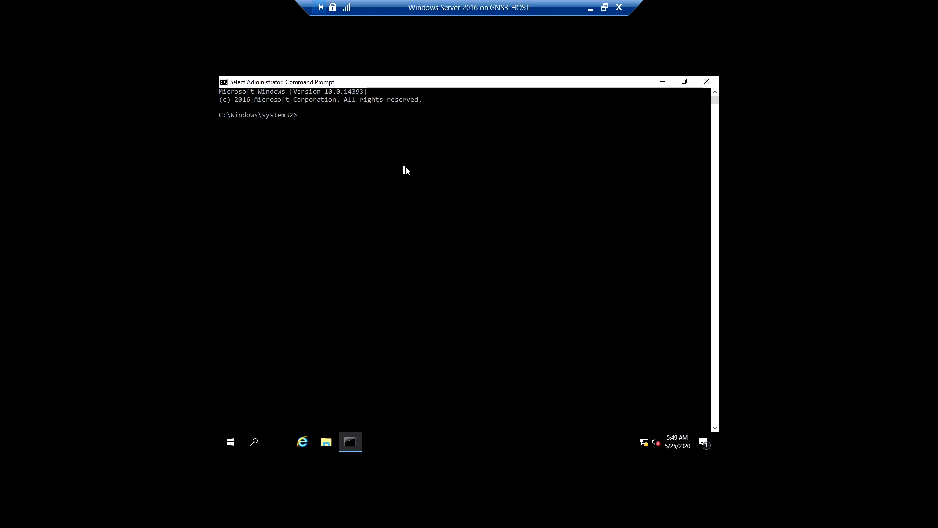
type("powershell")
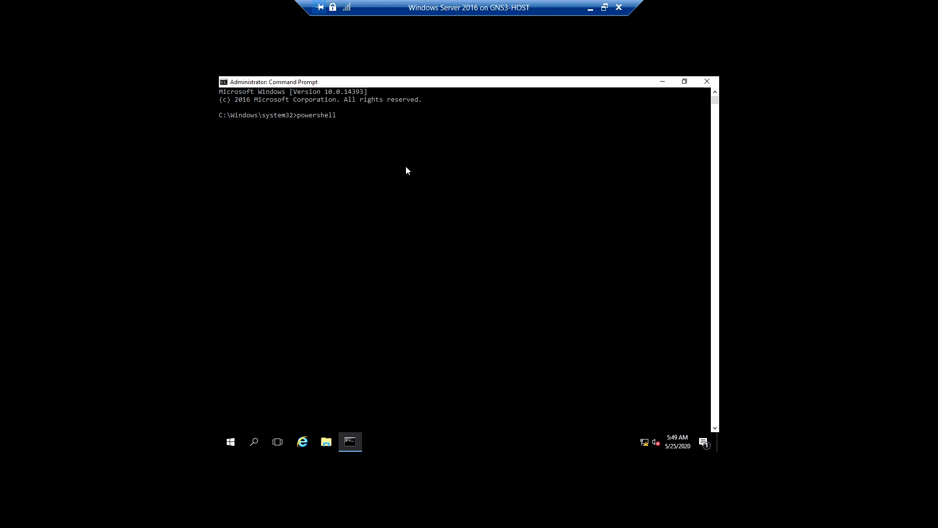
key("Return")
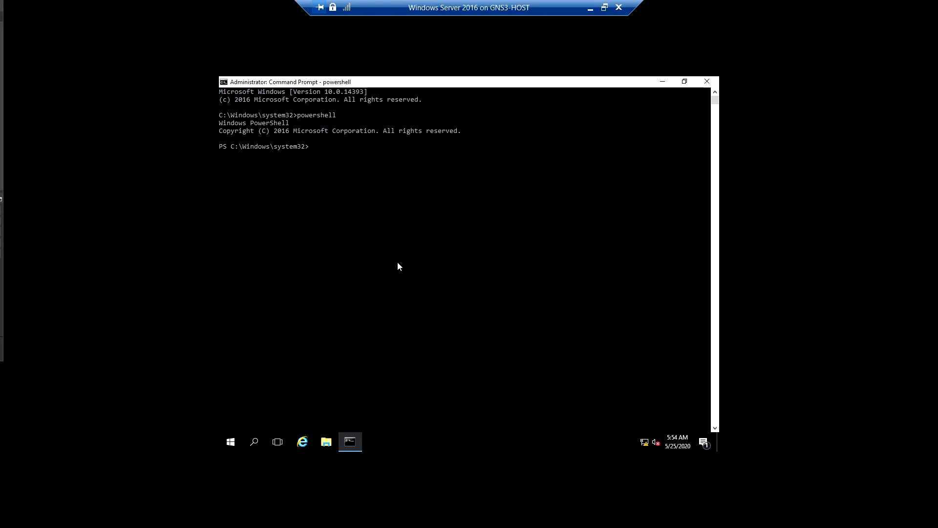
left_click(397, 264)
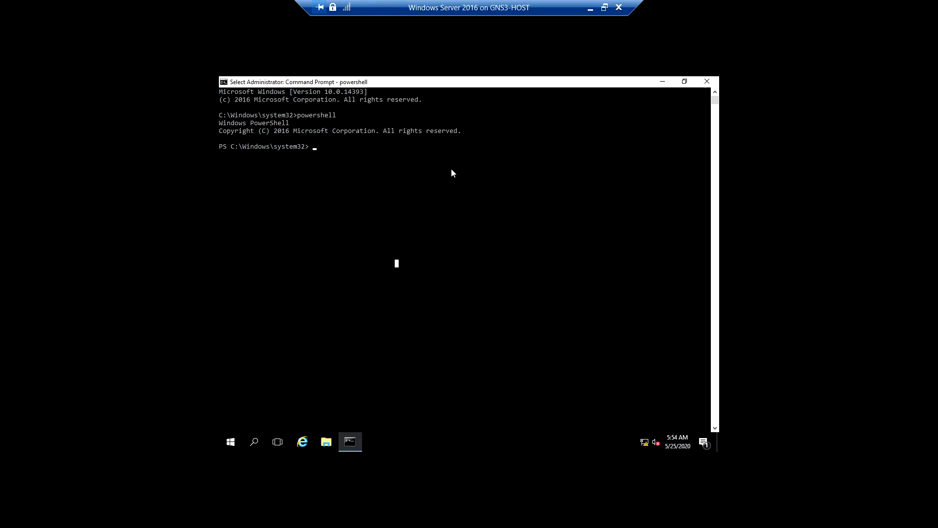
left_click(665, 84)
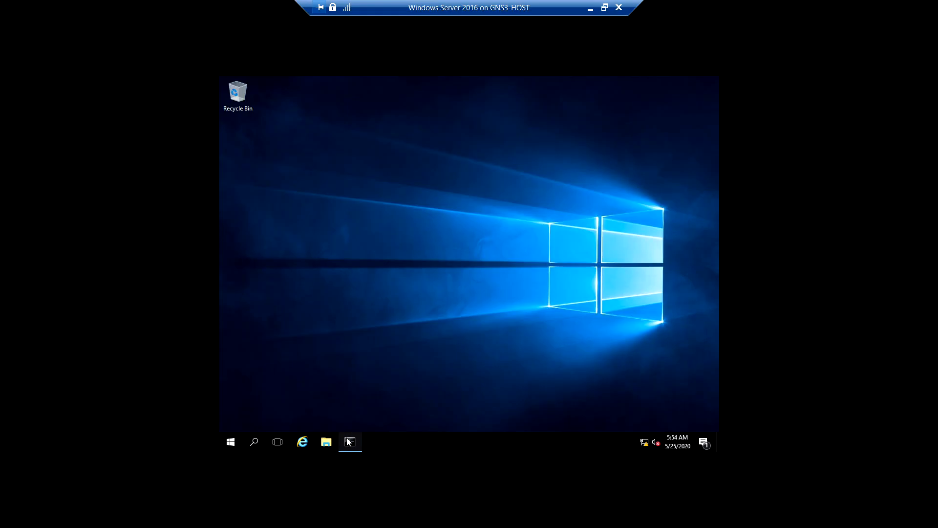
mouse_move(336, 419)
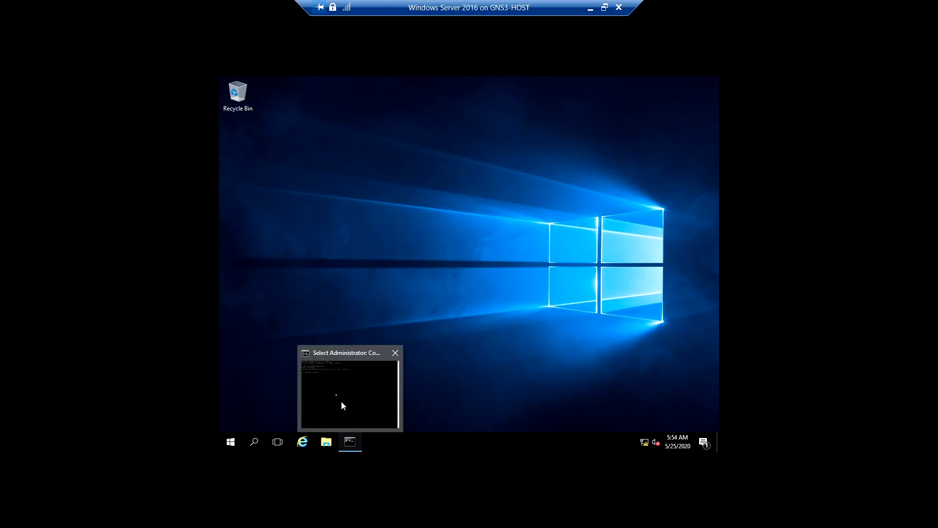
left_click(341, 401)
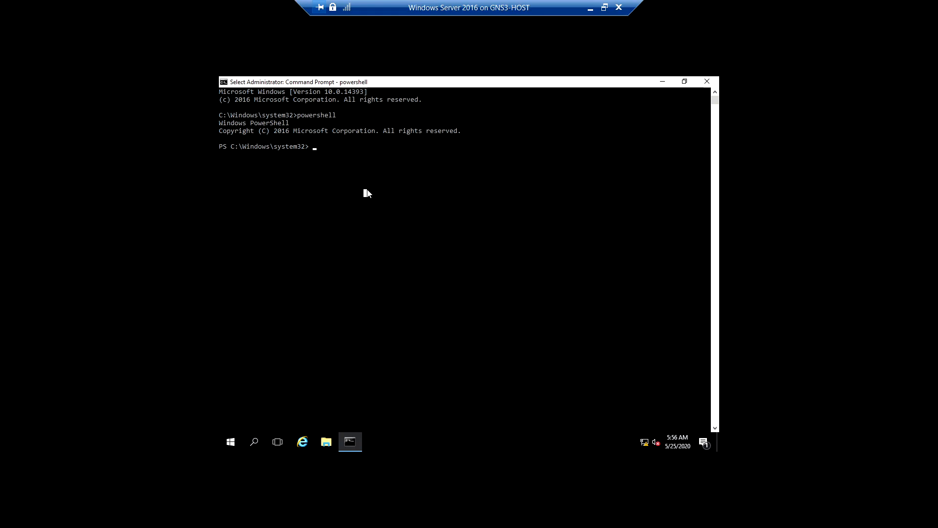
Enter the beginning of the feature installation cmdlet, Install-Wind, at the PowerShell prompt and correct its spelling
key("Escape")
type("Intsall")
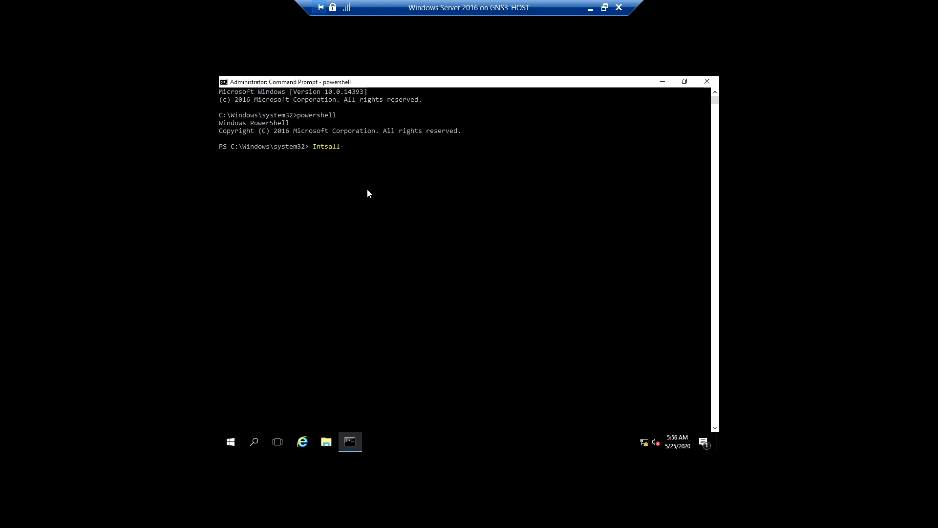
type("-Wind")
left_click(401, 171)
key("Escape")
left_click(386, 182)
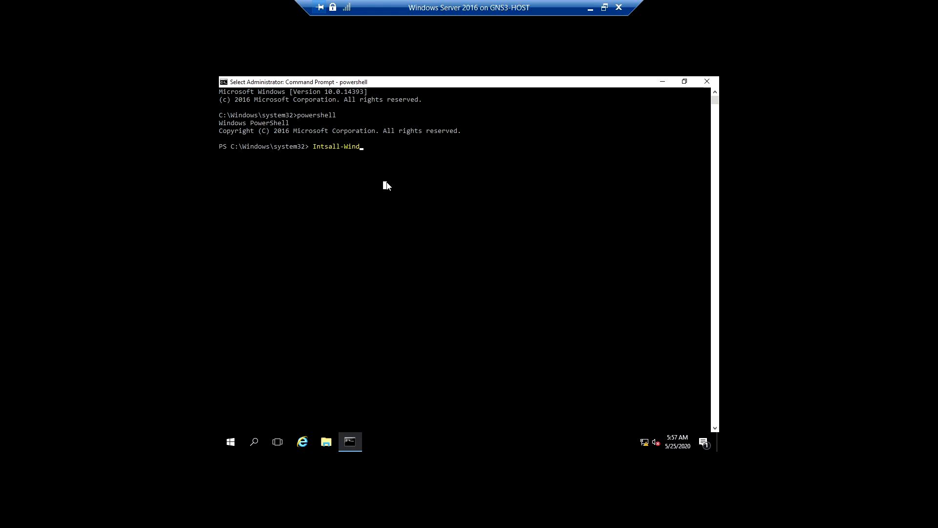
key("Escape")
key("Left")
key("Left")
key("Left")
key("Left")
key("Left")
key("Left")
key("Left")
key("Left")
key("Left")
key("Left")
key("BackSpace")
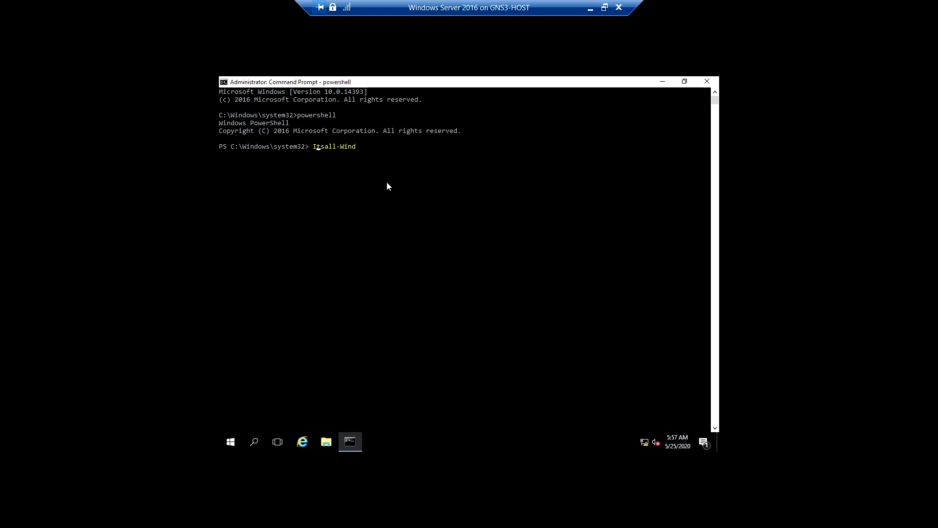
key("BackSpace")
type("nst")
key("Right")
key("Right")
key("Right")
key("Right")
key("Right")
key("Right")
key("Right")
key("Right")
Complete the command as Install-WindowsFeature "telnet-client", fix the misspelled feature name, and run it
type("o")
type("ws")
type("Fe")
type("at")
type("ure")
type("\"teln")
type("et")
type("-")
type("c")
type("leint")
key("Left")
key("Left")
key("BackSpace")
type("i")
key("Right")
key("Right")
key("Right")
key("Return")
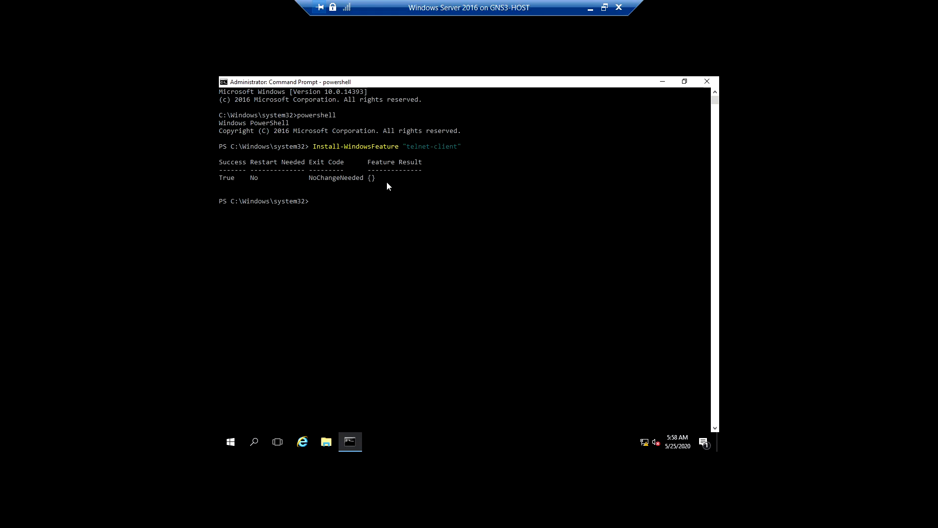
Look up the host name router in DNS by running nslookup router
type("nslookup router")
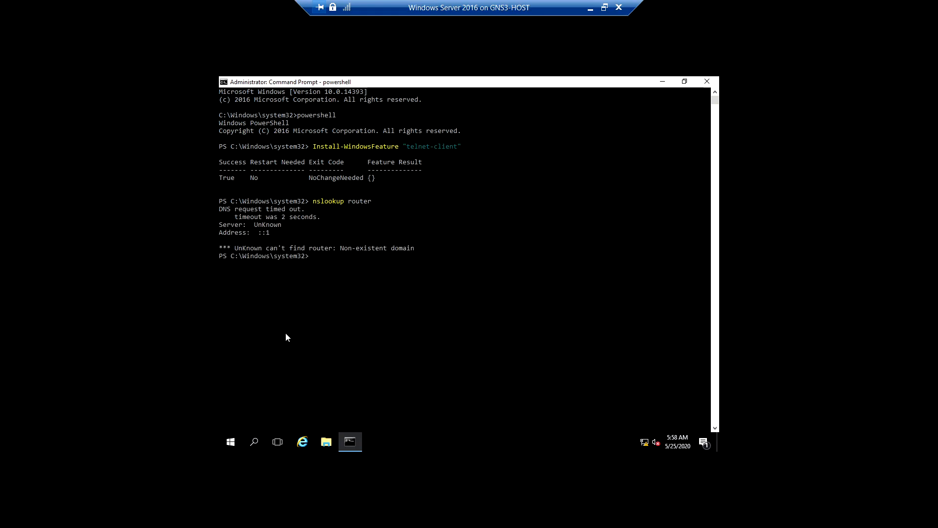
Open the Windows search on the server
right_click(230, 447)
left_click(417, 341)
left_click(253, 442)
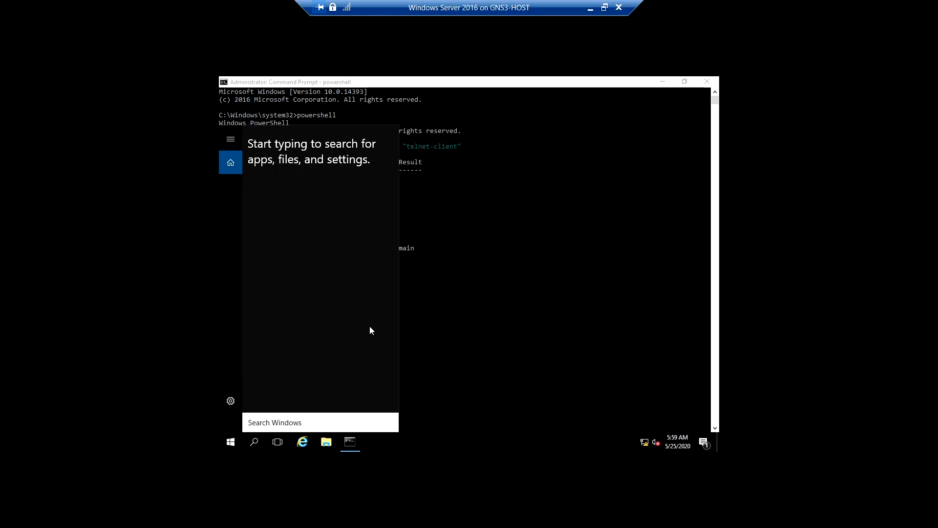
type("d")
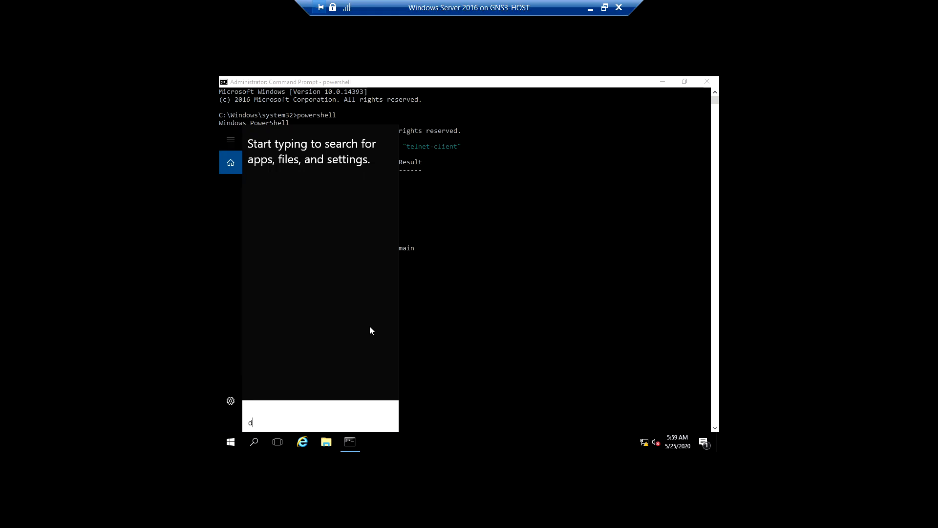
type("ns")
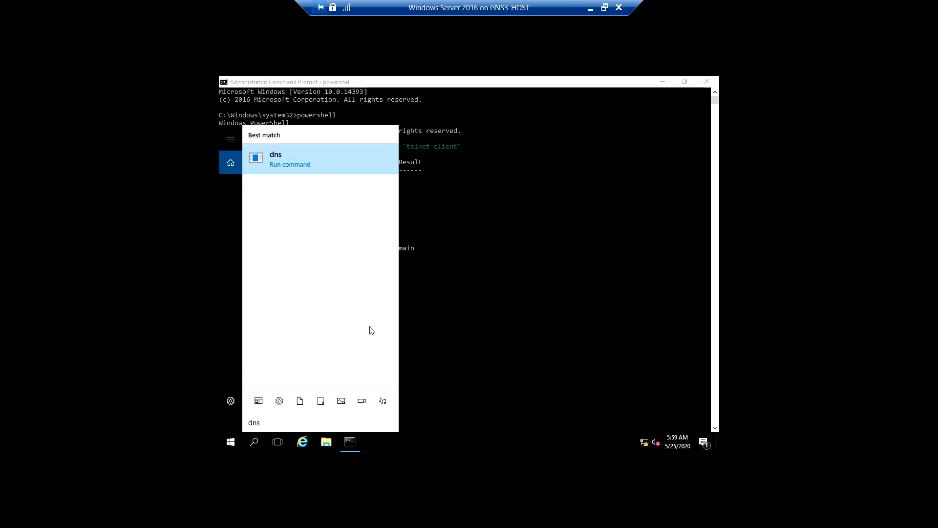
key("BackSpace")
key("BackSpace")
key("BackSpace")
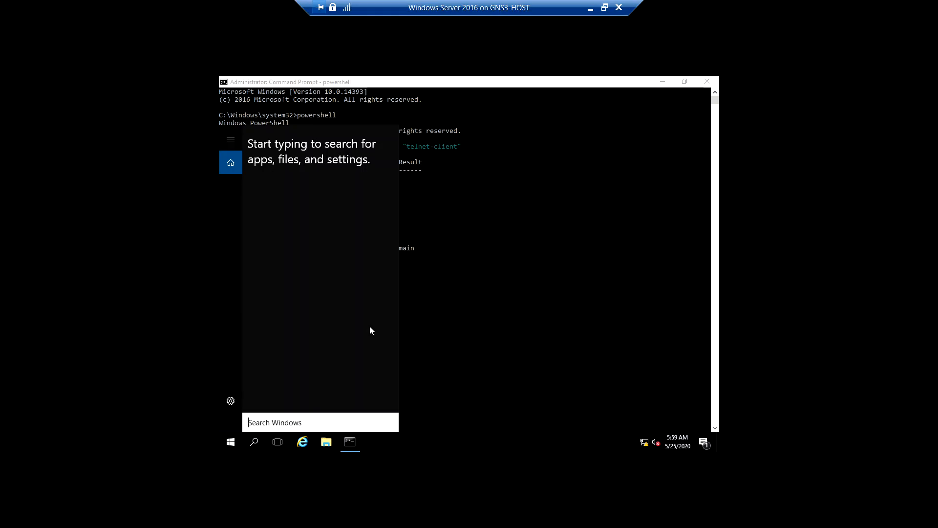
Search Windows for manager and open Server Manager
type("manger")
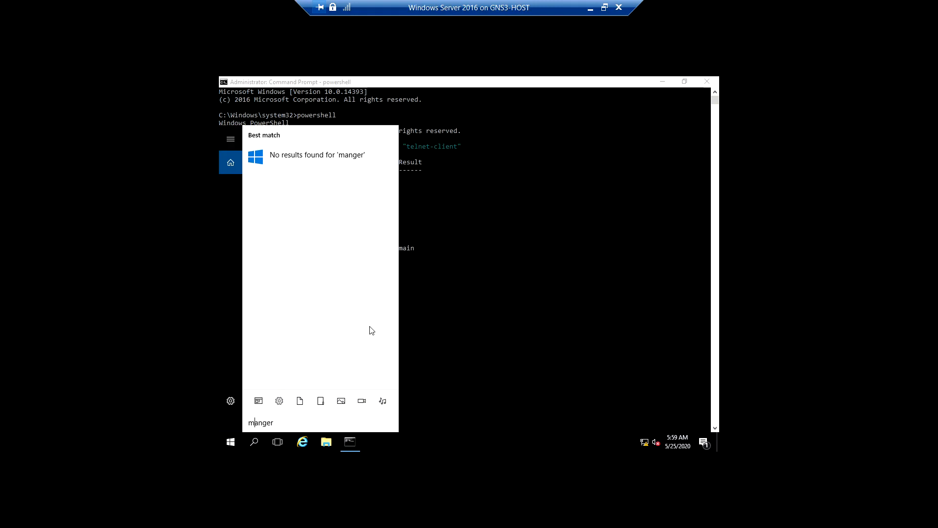
type("a")
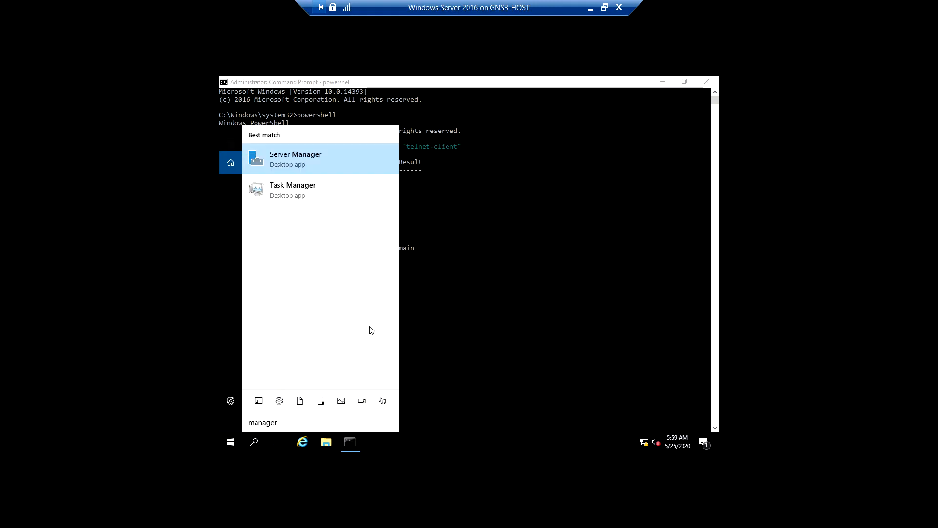
key("Return")
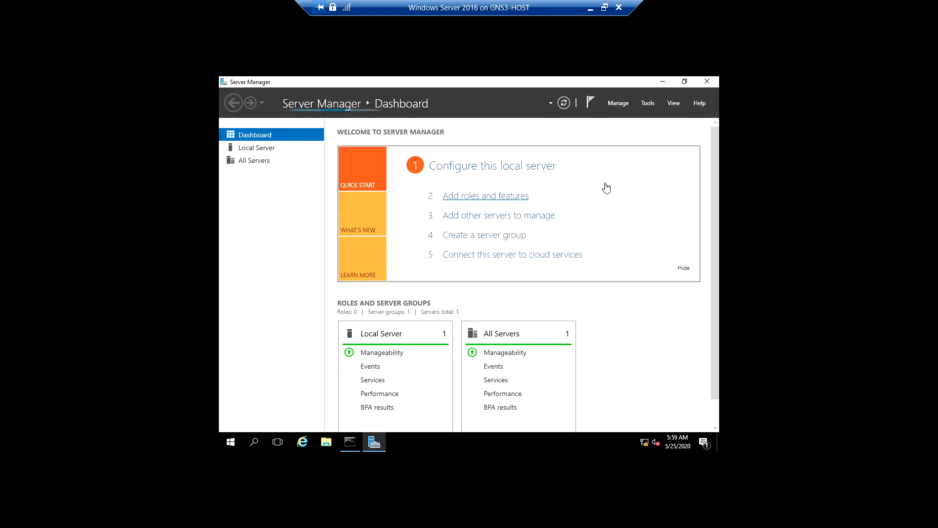
Launch DNS Manager from Server Manager and display the records of the itsc-azure.lab forward lookup zone
left_click(653, 103)
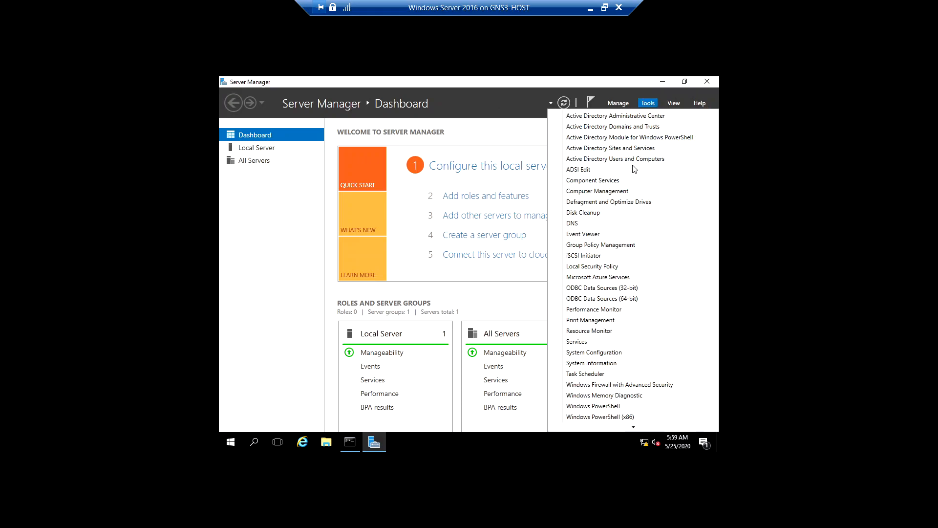
left_click(580, 224)
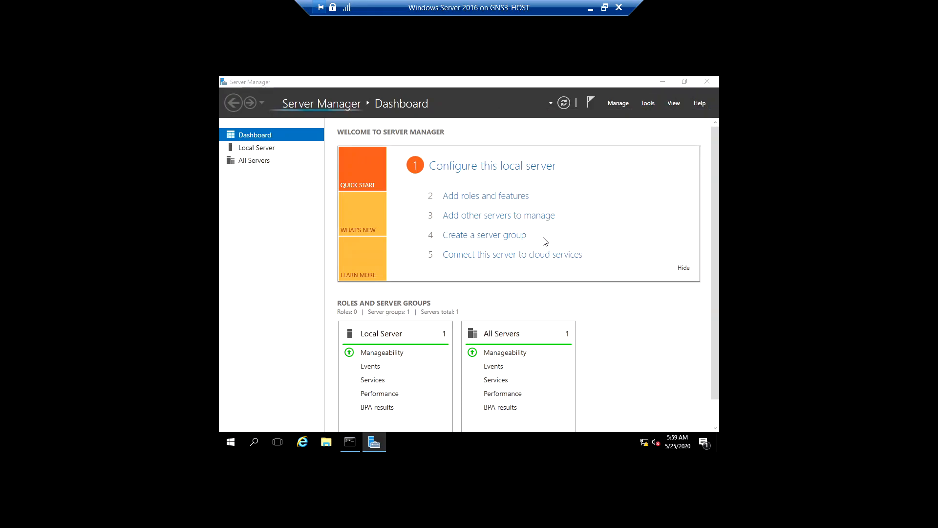
double_click(362, 167)
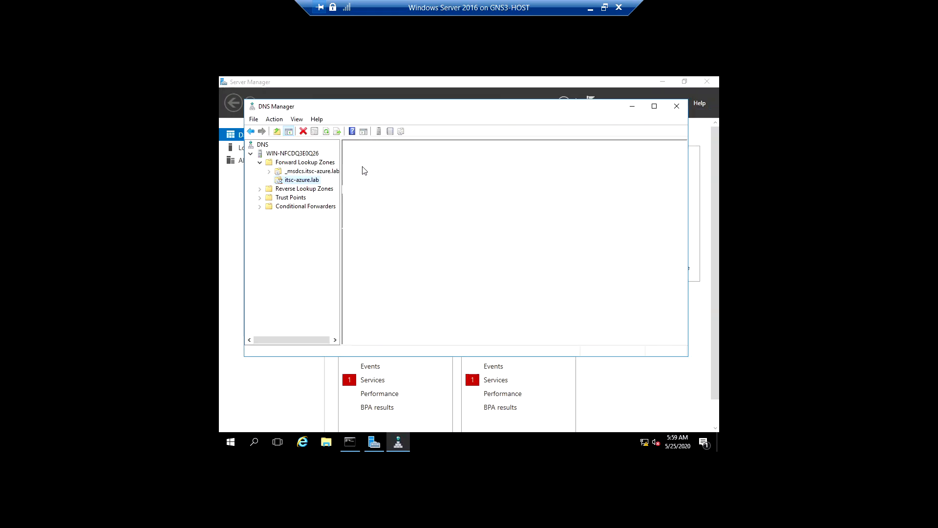
Add a host record named router with IP address 192.168.8.1 to the itsc-azure.lab zone, and select the new record
right_click(357, 280)
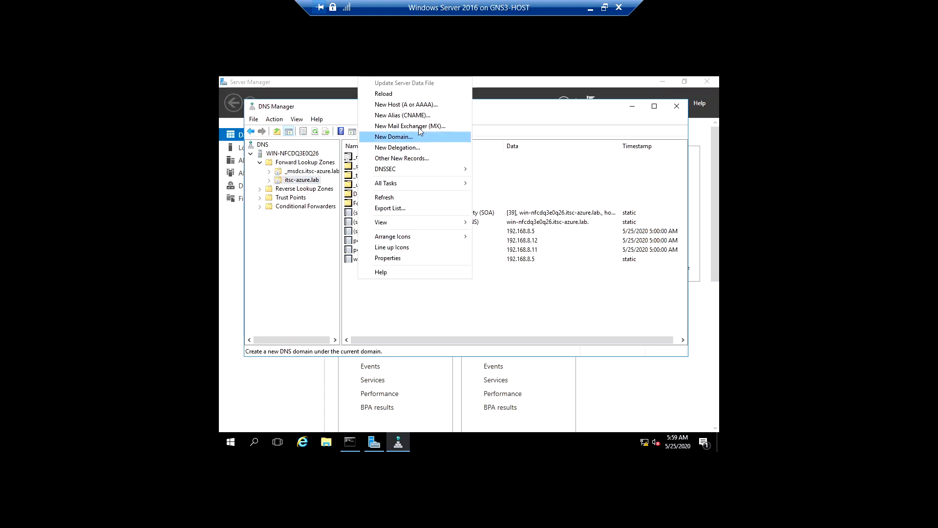
left_click(420, 104)
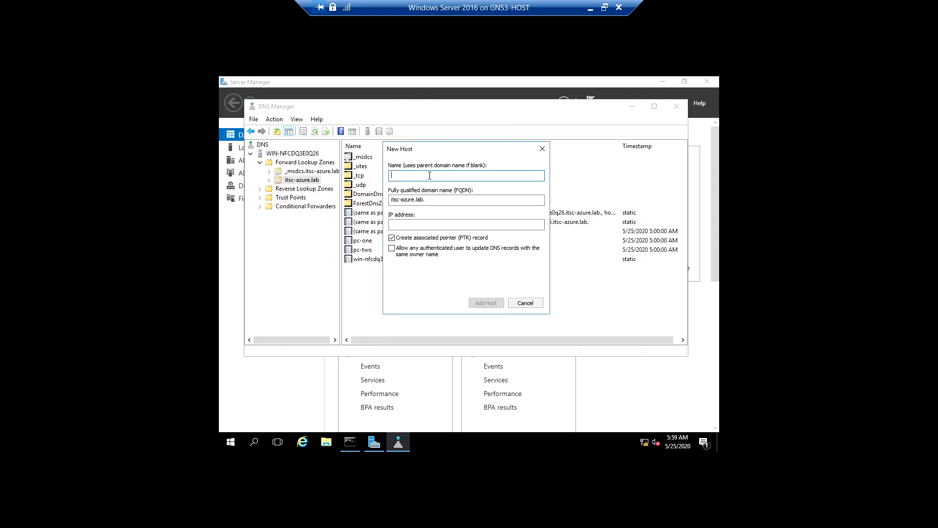
type("router")
left_click(417, 228)
type("192.168.1.1")
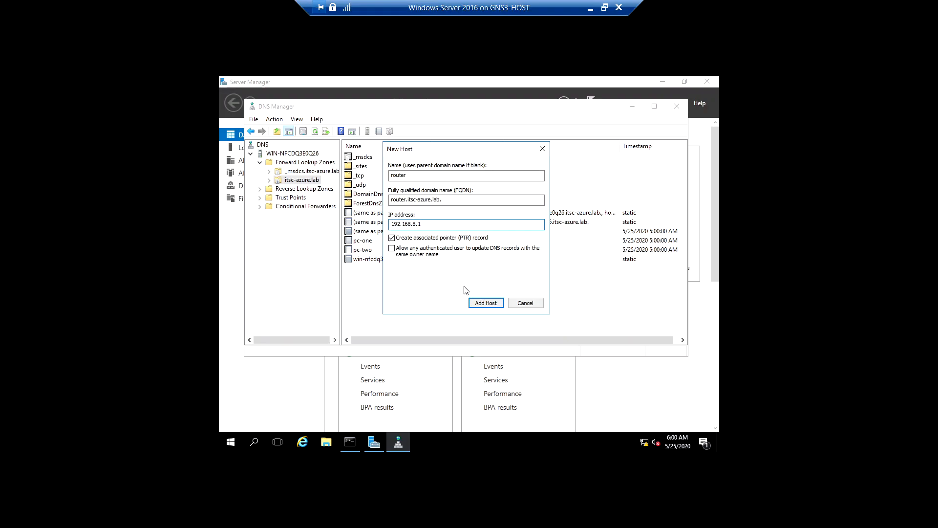
left_click(480, 303)
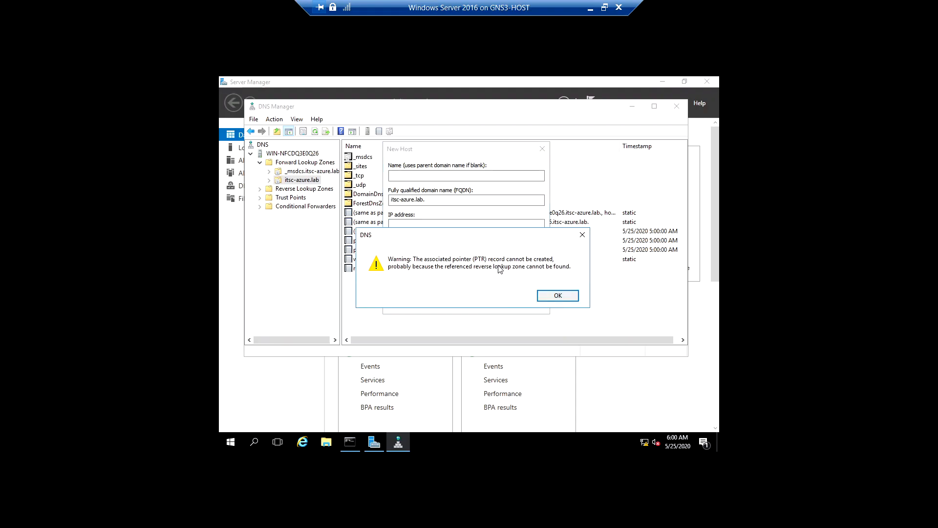
left_click(548, 297)
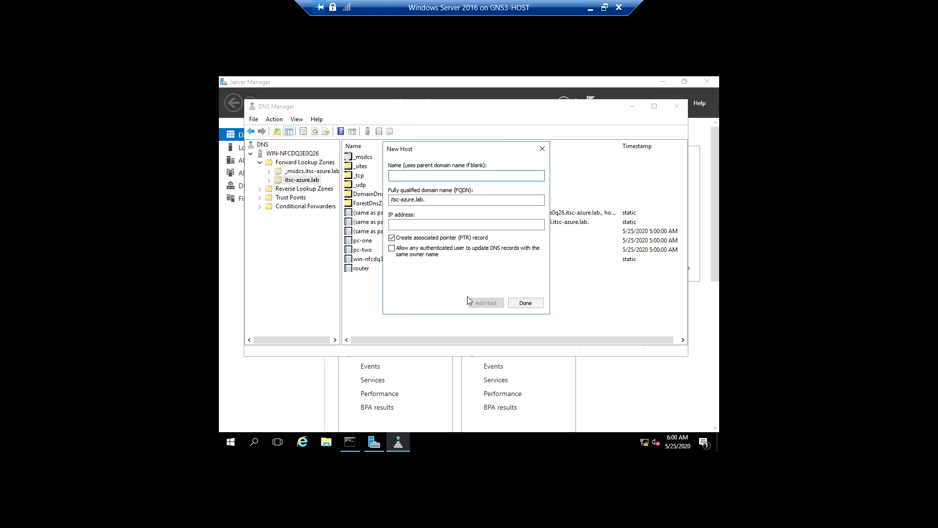
left_click(515, 300)
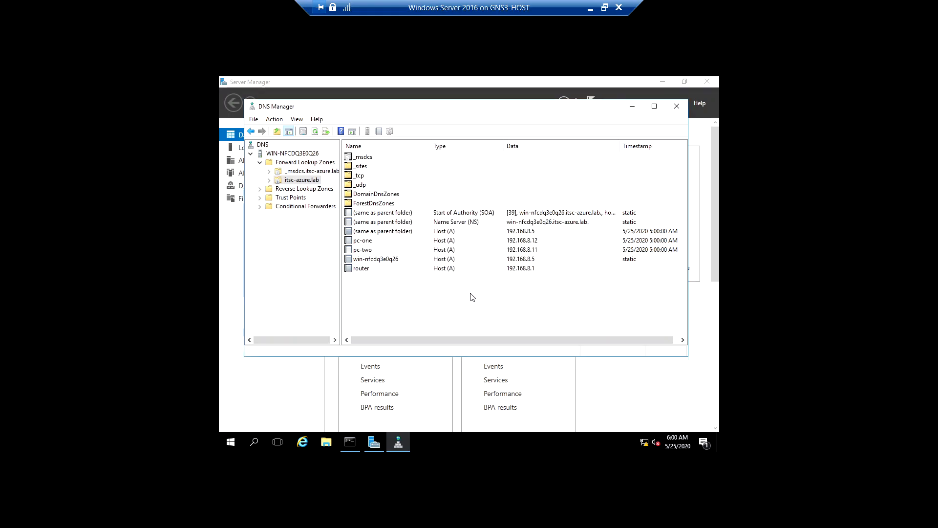
left_click(509, 272)
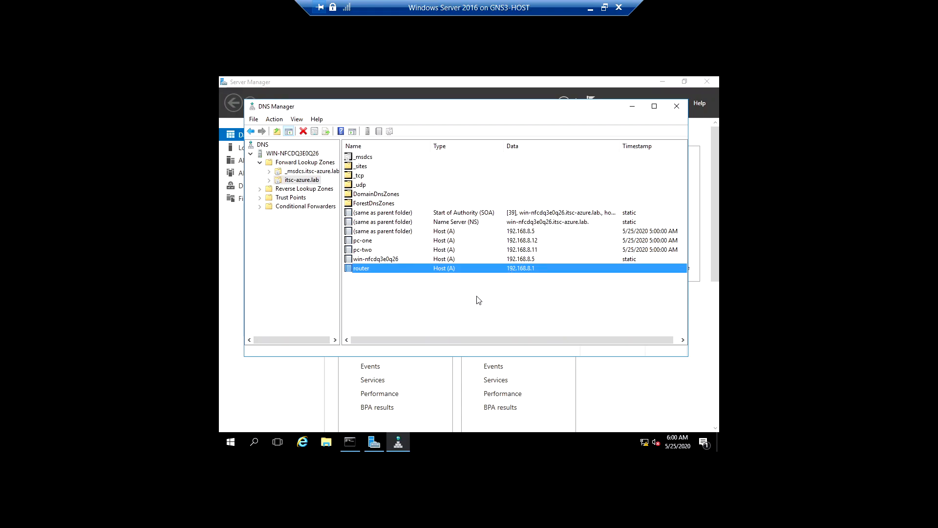
Return to the PowerShell console and run nslookup router again to check the new DNS record
left_click(350, 442)
left_click(392, 304)
key("Escape")
key("Up")
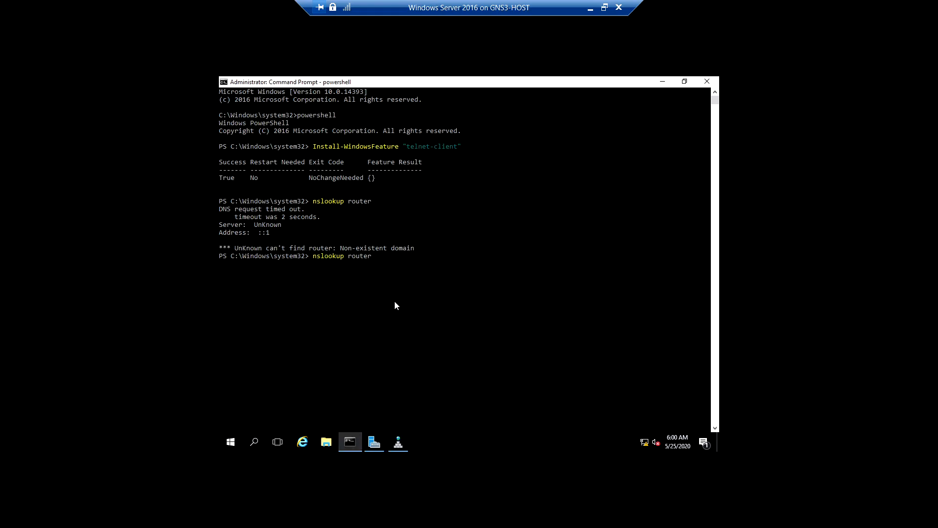
key("Right")
key("Right")
key("Right")
key("Return")
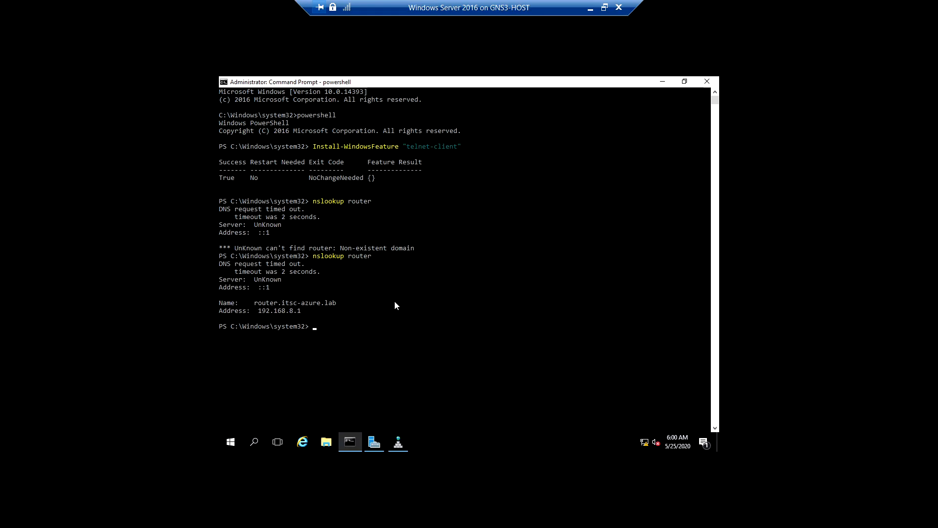
Change the recalled lookup command to ping router and run it to test connectivity
key("Up")
key("Left")
key("Left")
key("Left")
key("Left")
key("Left")
key("Left")
key("Left")
key("Left")
key("BackSpace")
key("BackSpace")
key("BackSpace")
key("BackSpace")
key("BackSpace")
key("BackSpace")
key("BackSpace")
key("BackSpace")
type("ping")
key("Return")
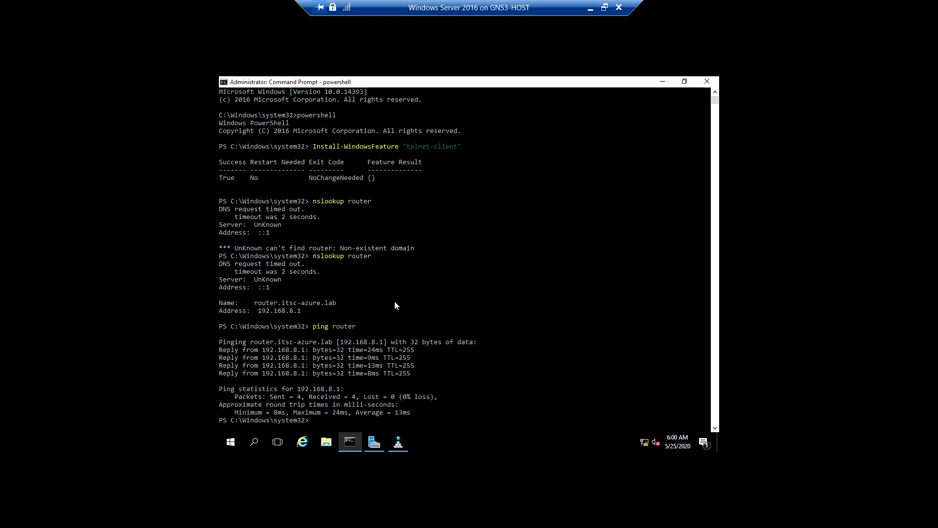
Clear the console and enter telnet router at the prompt without running it
type("clear")
key("Return")
type("telnet")
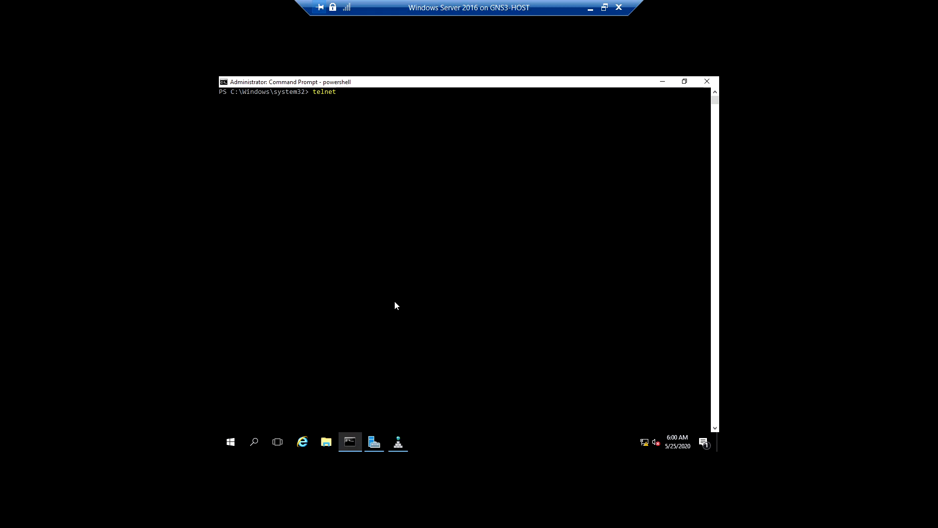
type(" rou")
type("t")
key("BackSpace")
type("uter")
Switch to Wireshark, inspect the latest packets captured between R1 and Switch1, and return to the Windows Server 2016 session
left_click(589, 10)
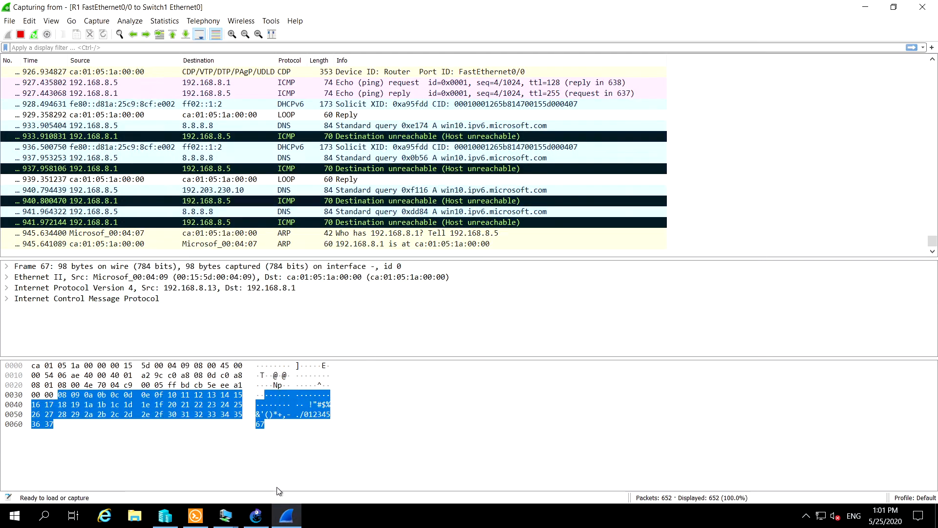
left_click(377, 157)
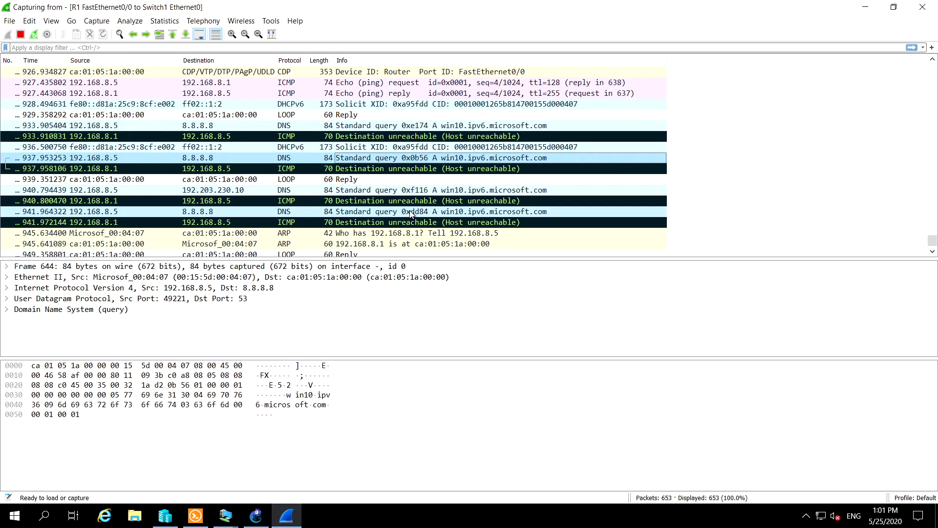
scroll(409, 210, "down", 1)
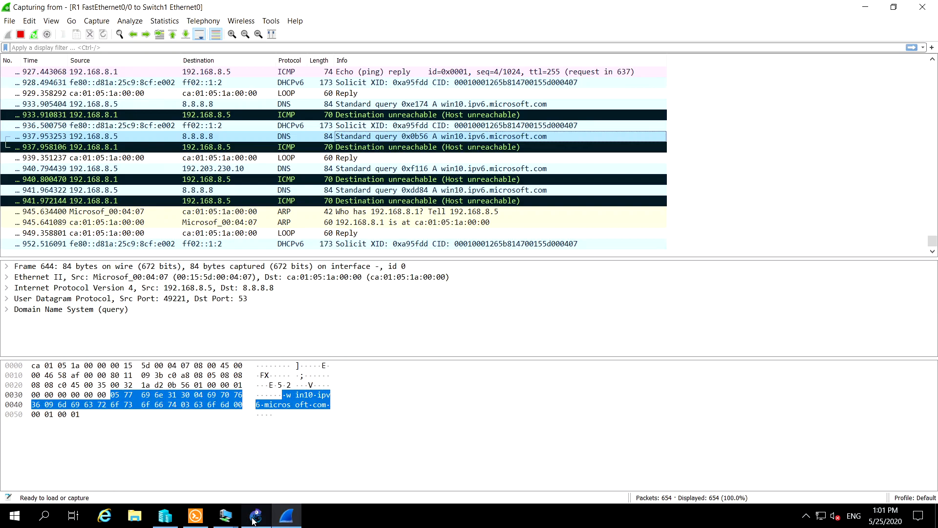
mouse_move(255, 519)
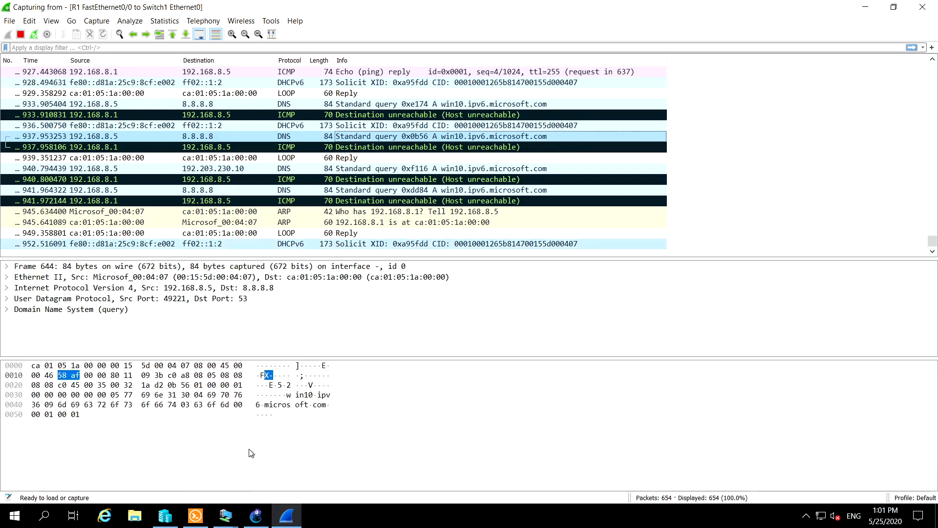
mouse_move(222, 516)
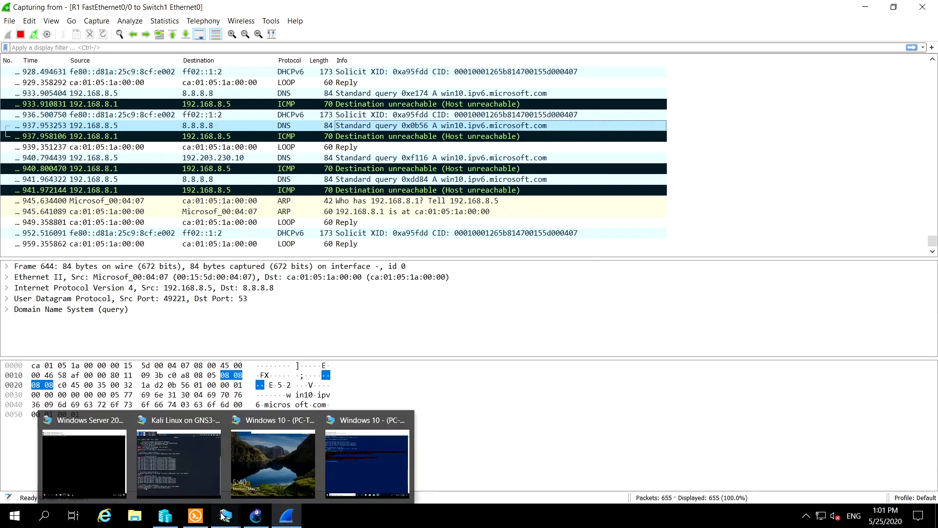
left_click(87, 462)
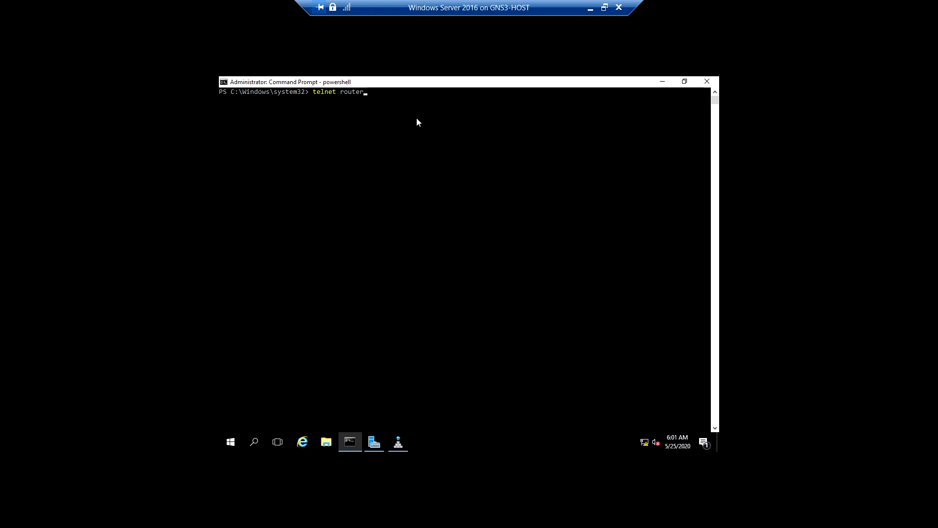
Run the prepared Telnet connection to the router and log in as telnet-admin with the account password
key("Return")
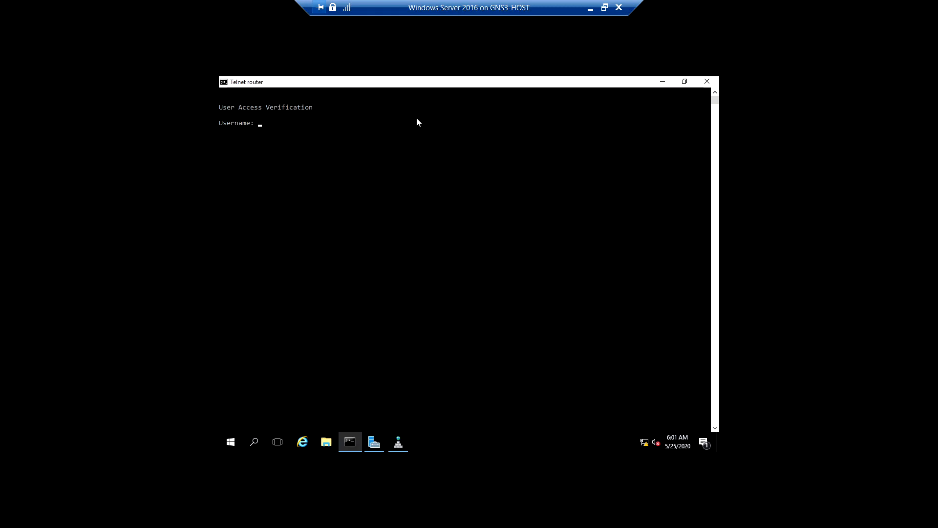
type("telnet-admin")
key("Return")
key("Return")
key("Return")
key("Return")
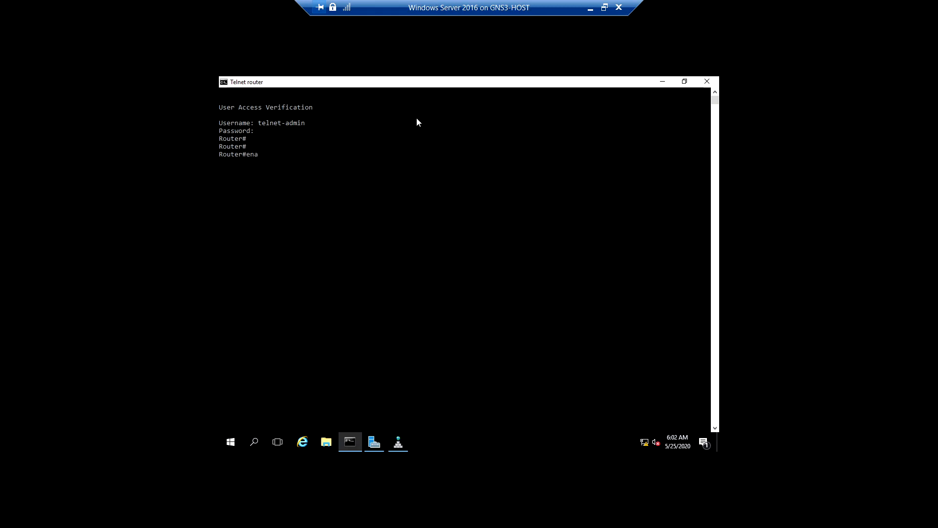
Run the enable command in the router's Telnet session
type("enable")
key("Return")
key("Return")
key("Return")
Enter the router's global configuration mode with configure terminal
type("config")
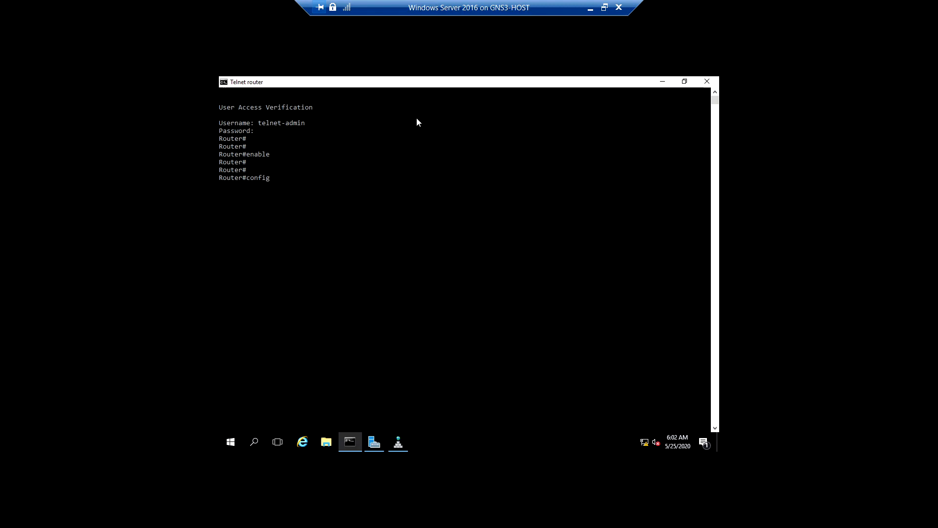
type("ure term")
key("Tab")
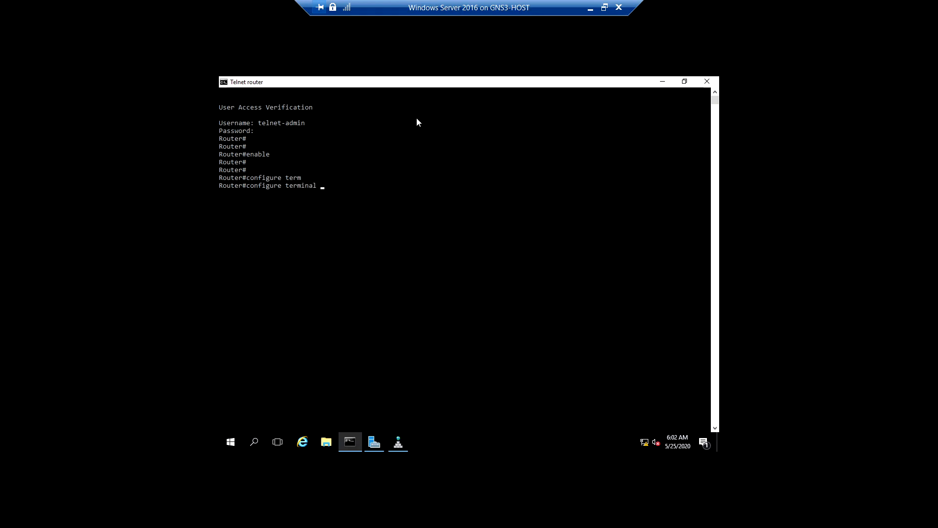
key("Return")
key("Return")
key("Return")
key("Return")
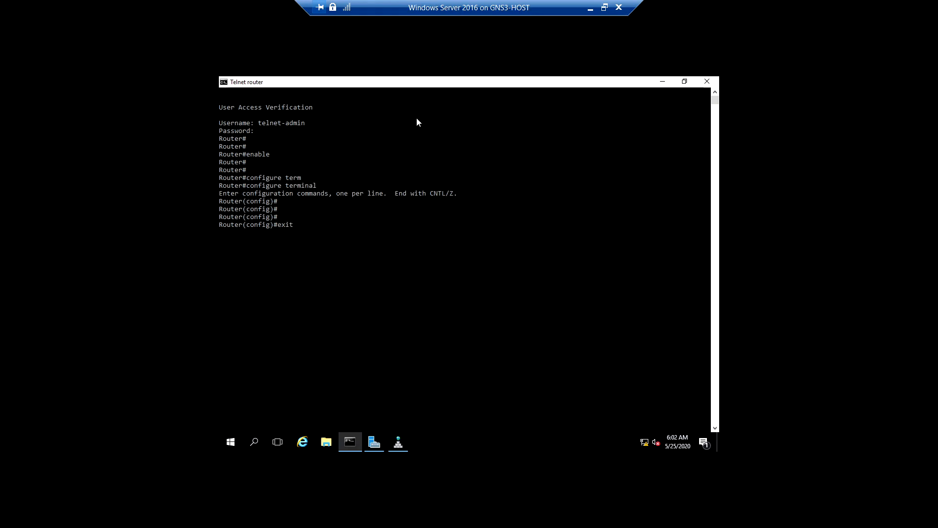
Run the exit command to leave the router's configuration mode
key("Return")
key("Return")
key("Return")
Switch to Wireshark and trace the captured packets back to the TCP handshake that opens the Telnet session
left_click(590, 11)
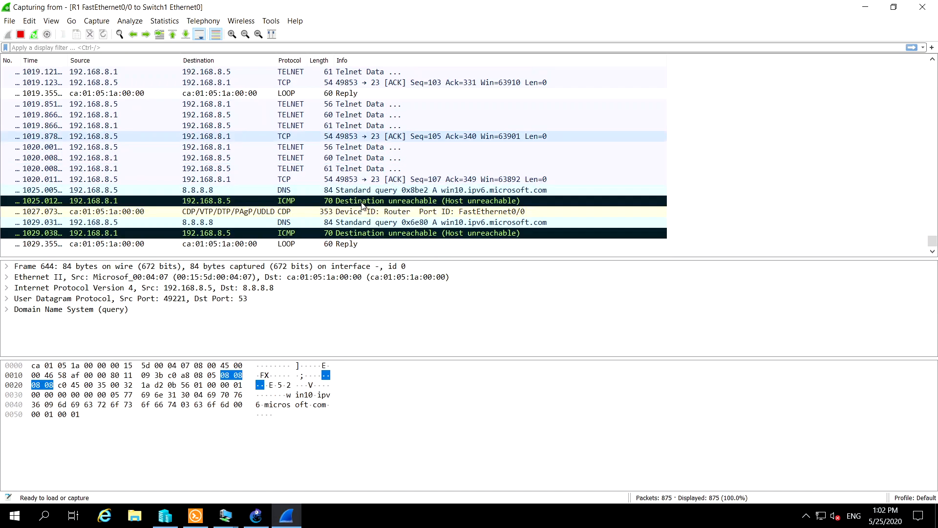
scroll(364, 207, "up", 3)
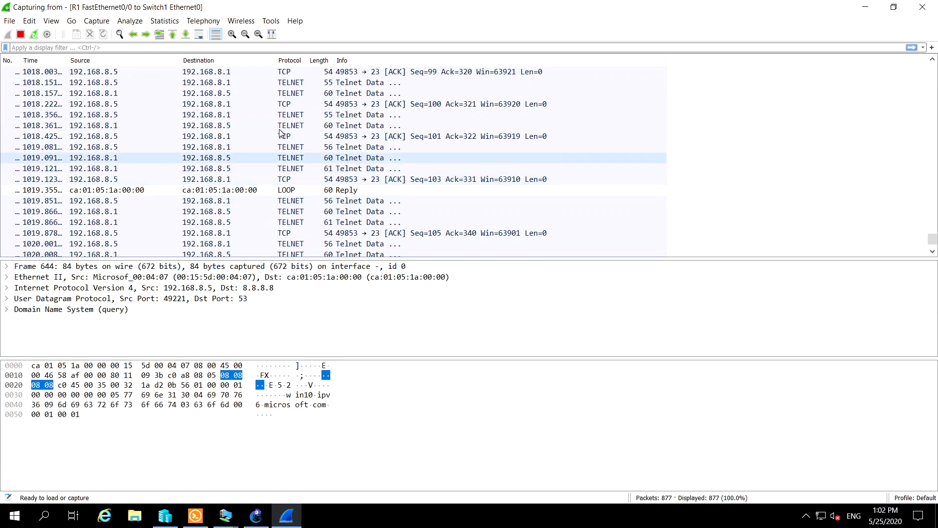
scroll(391, 129, "up", 8)
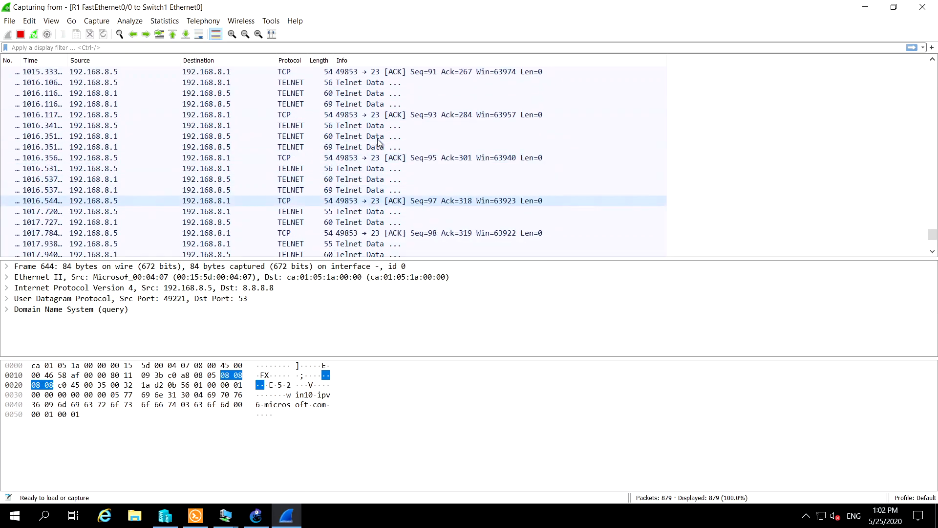
scroll(378, 143, "up", 8)
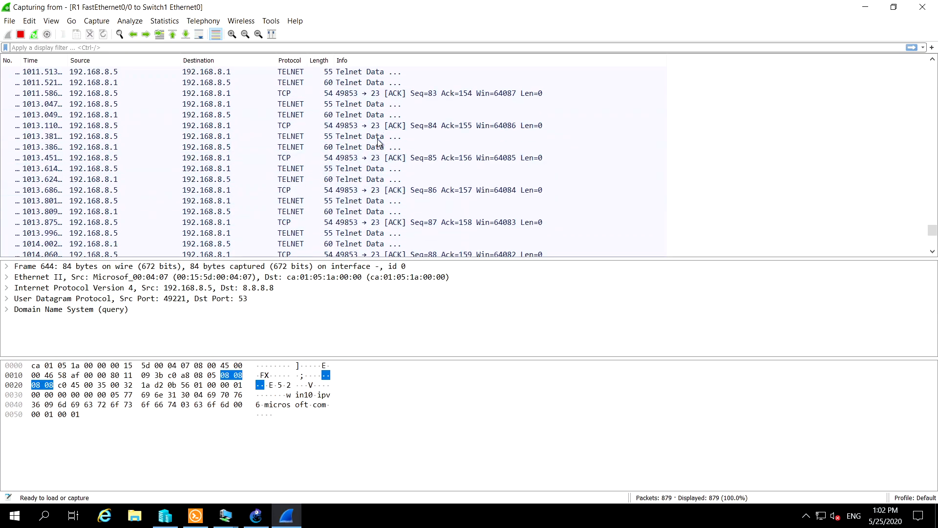
scroll(379, 143, "up", 7)
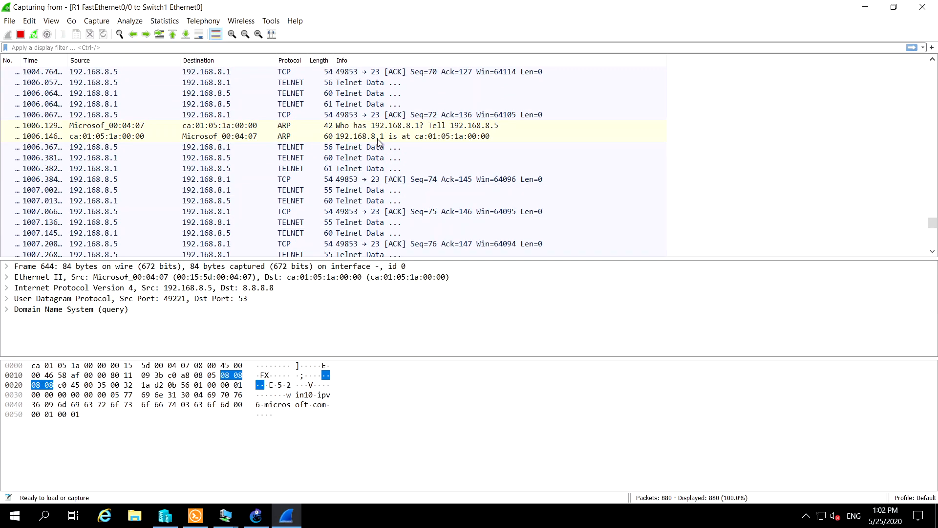
scroll(379, 142, "up", 7)
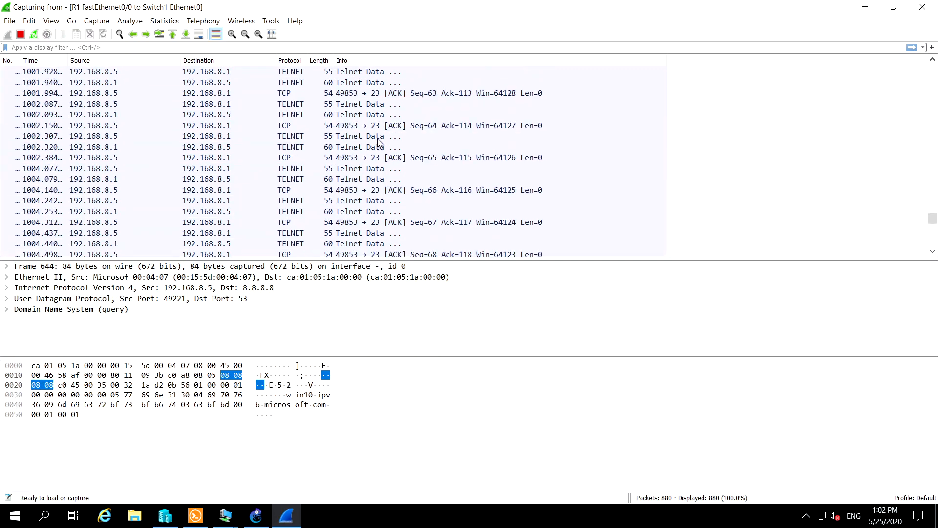
scroll(378, 141, "up", 8)
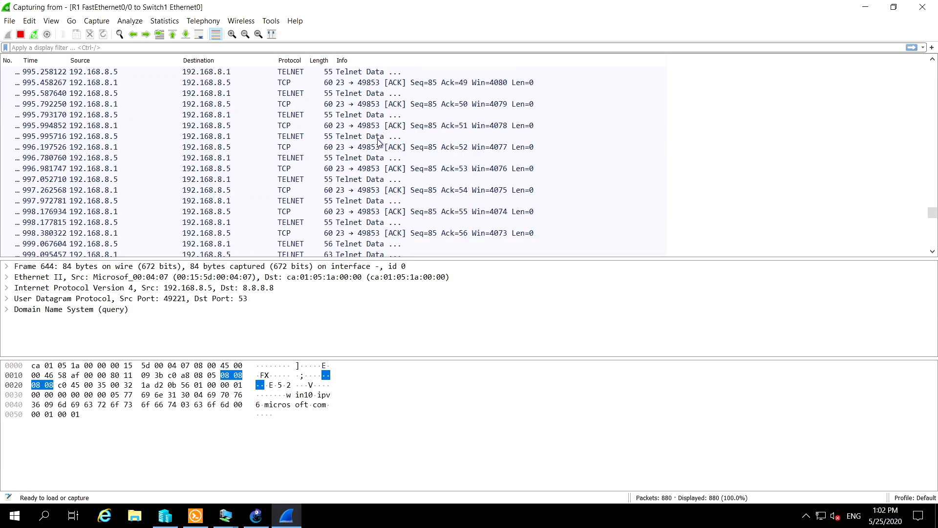
scroll(379, 143, "up", 8)
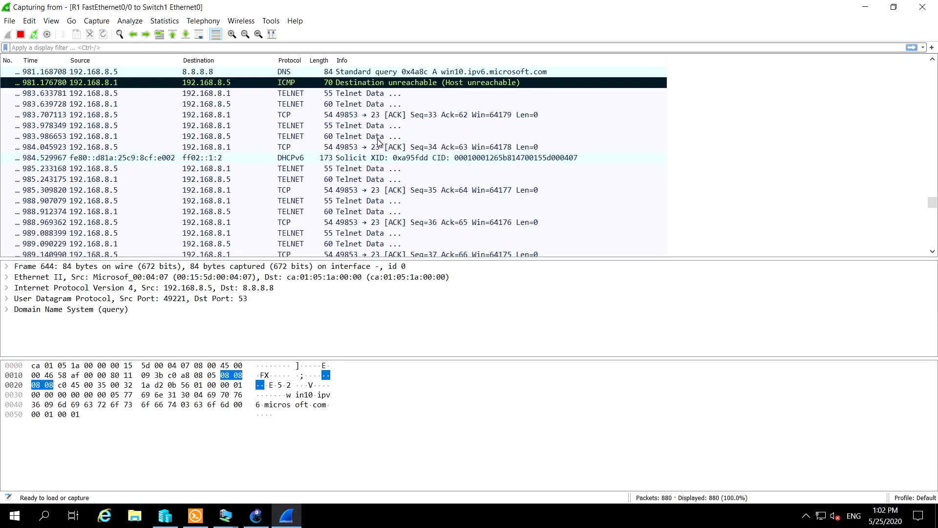
scroll(379, 142, "up", 3)
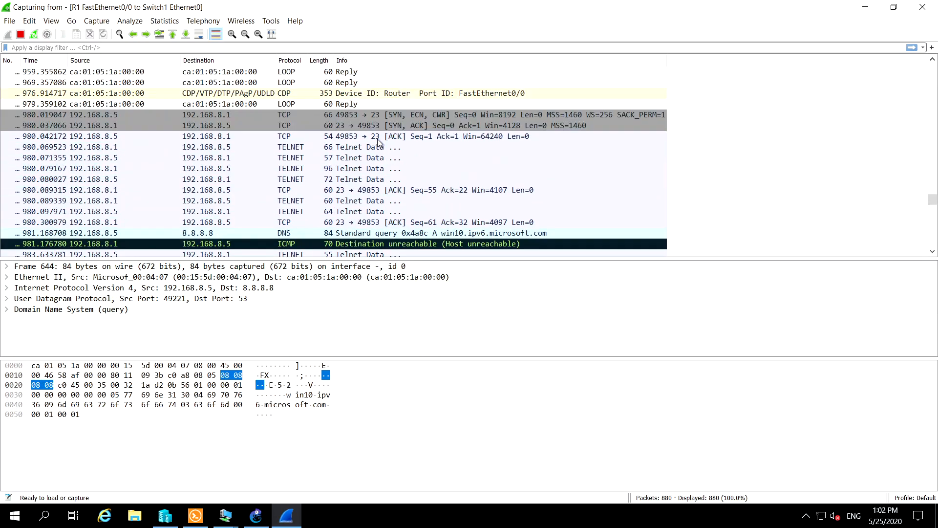
scroll(379, 142, "up", 3)
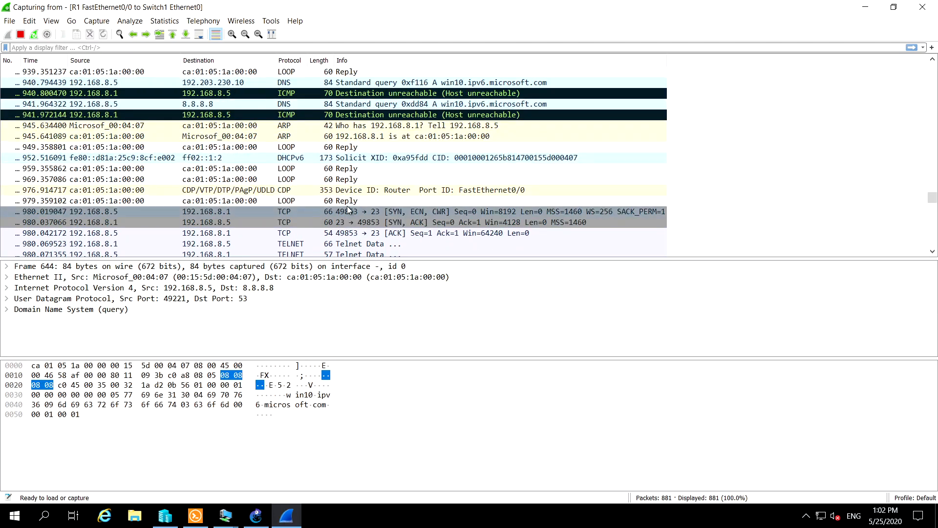
Inspect the SYN, SYN-ACK and ACK packets of the port 23 handshake between 192.168.8.5 and 192.168.8.1
left_click(348, 210)
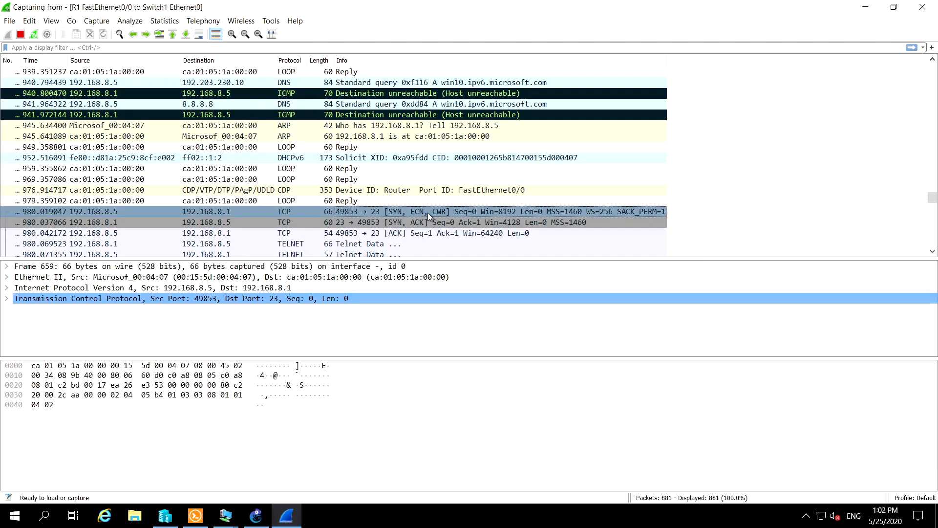
left_click(409, 222)
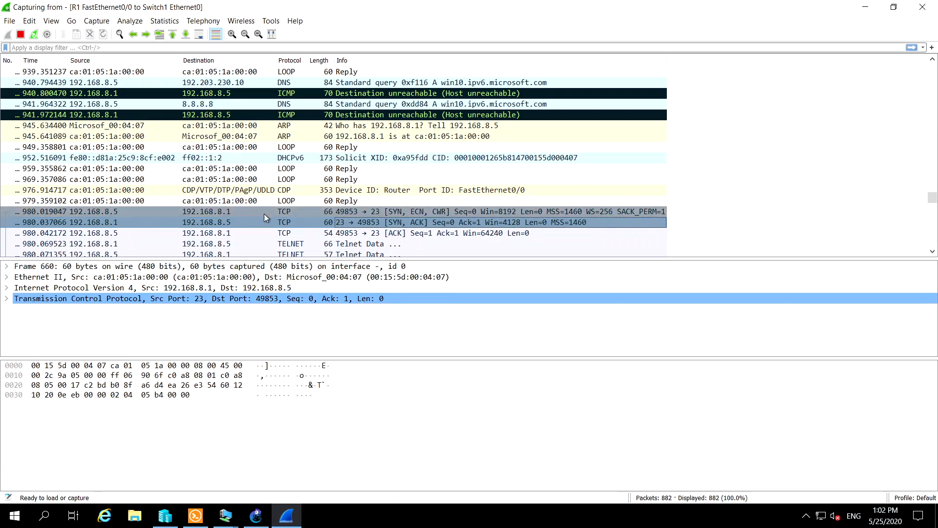
left_click(368, 210)
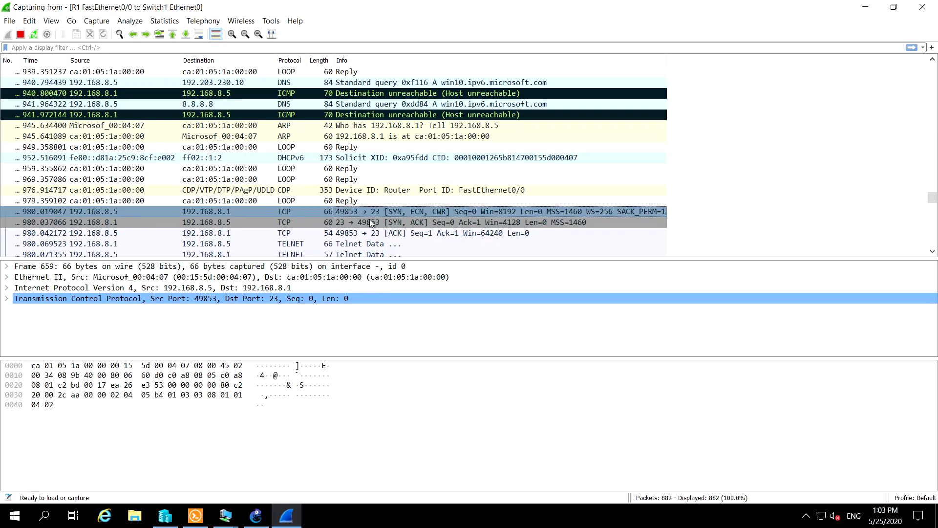
left_click(179, 222)
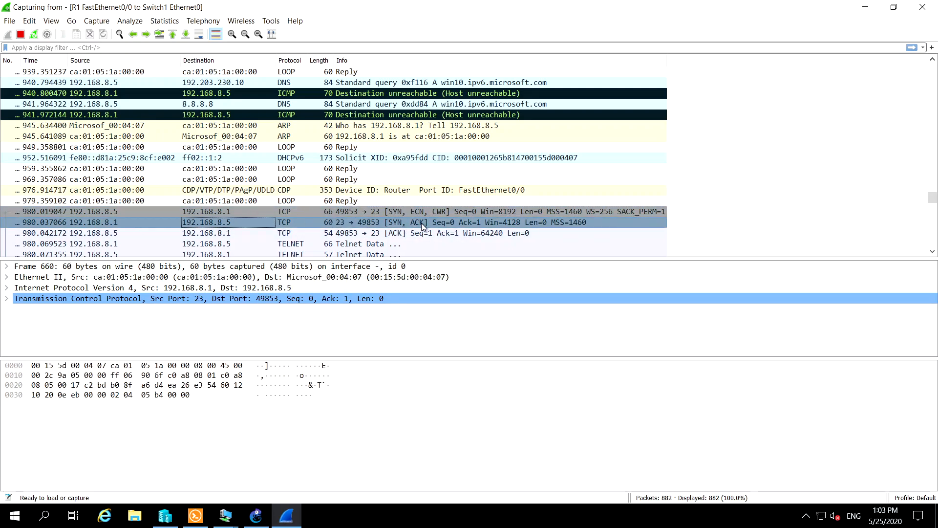
left_click(150, 233)
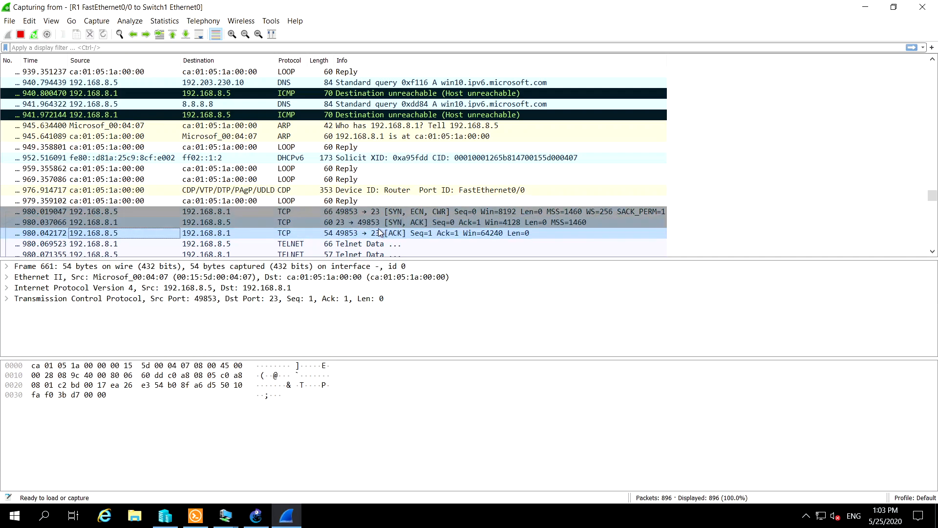
Select the first Telnet packet after the handshake, enlarge the packet details area and expand all four Telnet negotiation options
scroll(380, 223, "down", 2)
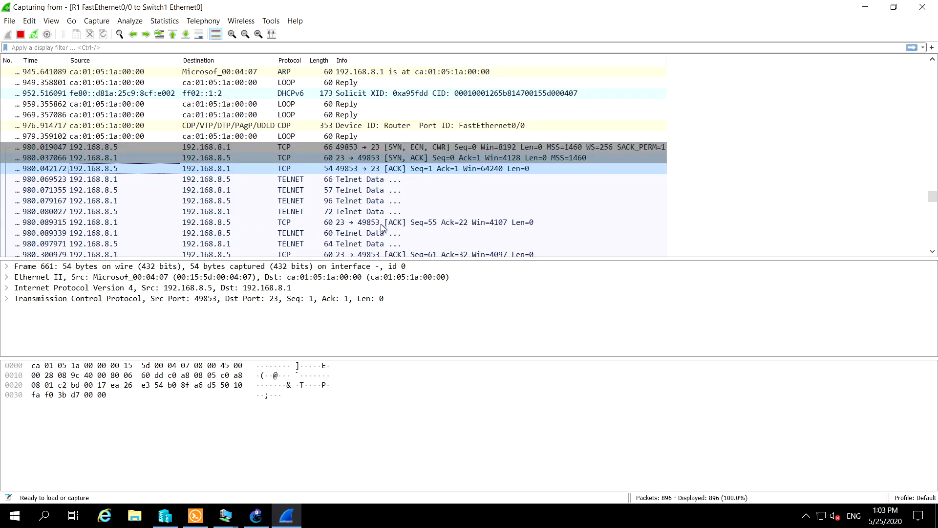
left_click(295, 180)
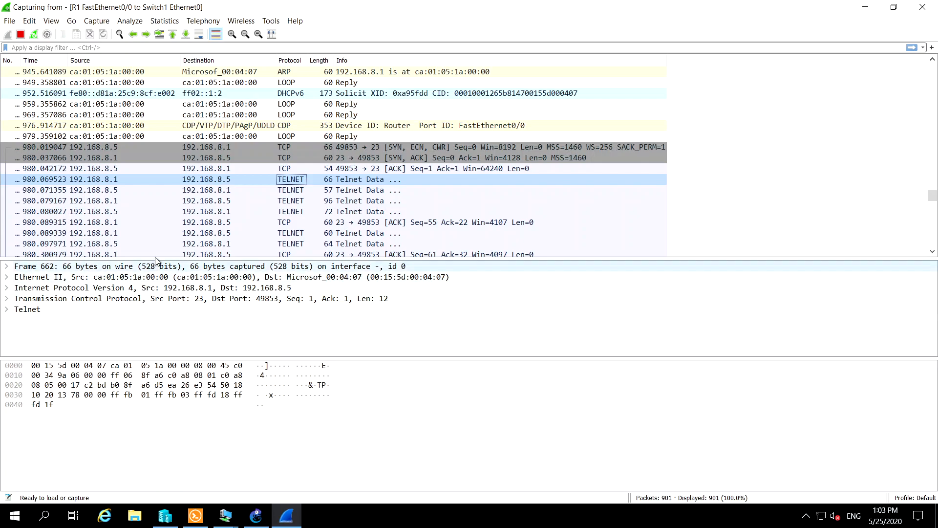
left_click_drag(156, 258, 156, 231)
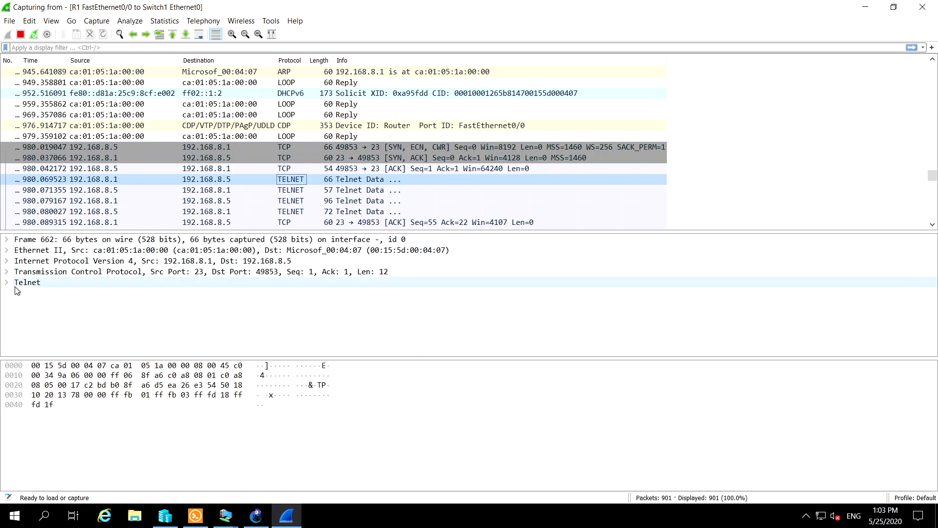
left_click(7, 283)
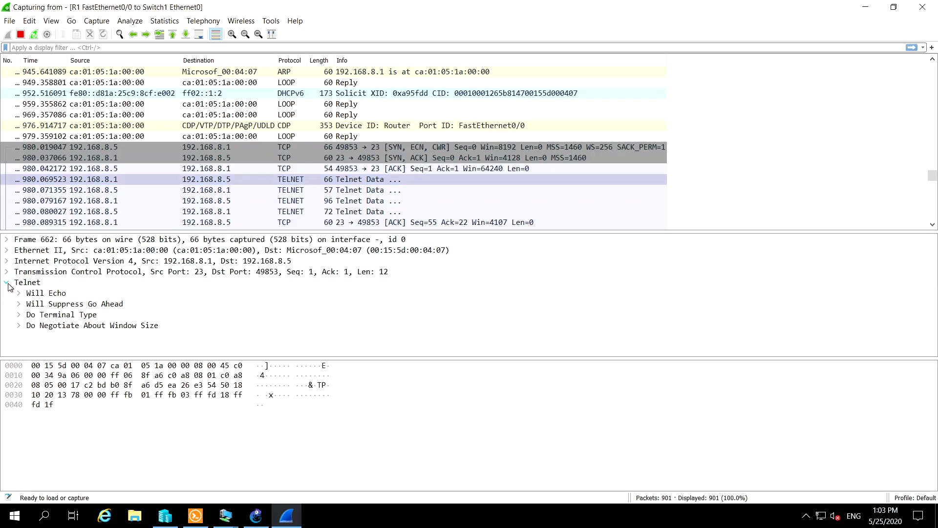
left_click(22, 315)
left_click(20, 347)
scroll(53, 337, "down", 1)
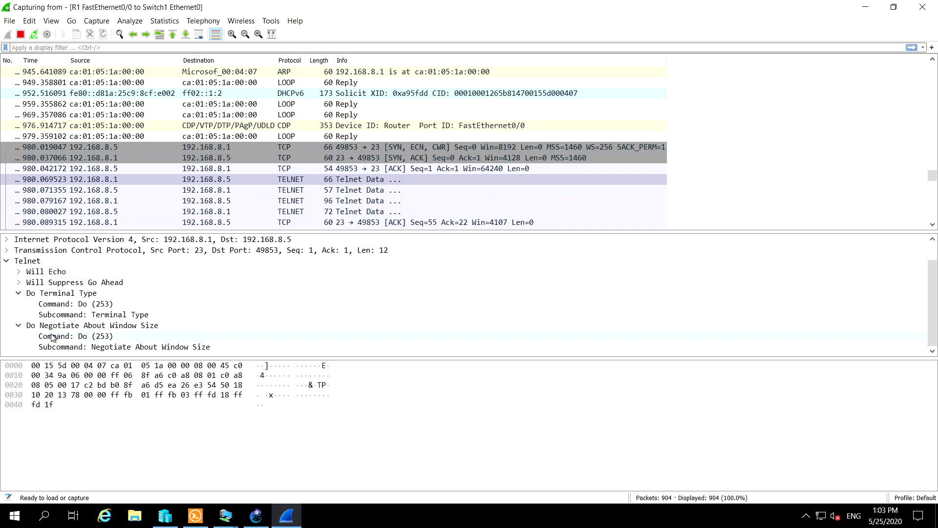
left_click(19, 272)
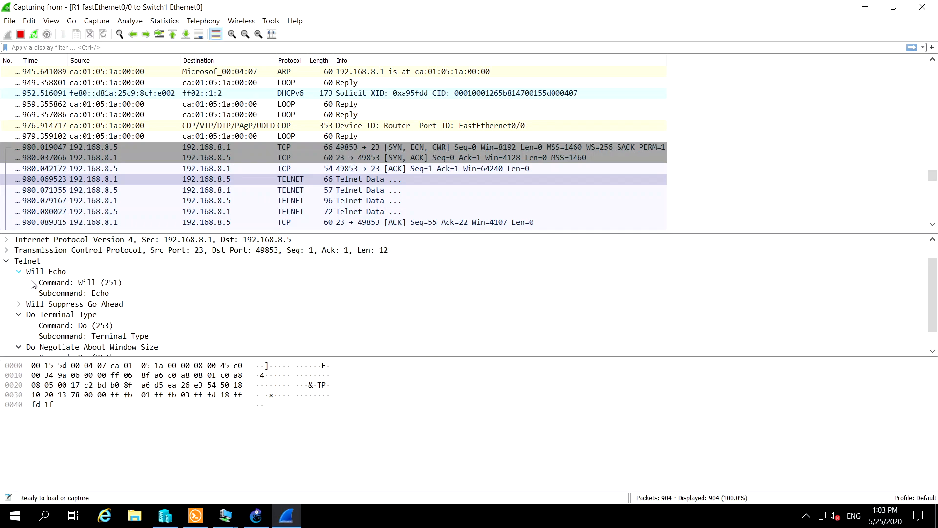
left_click(19, 303)
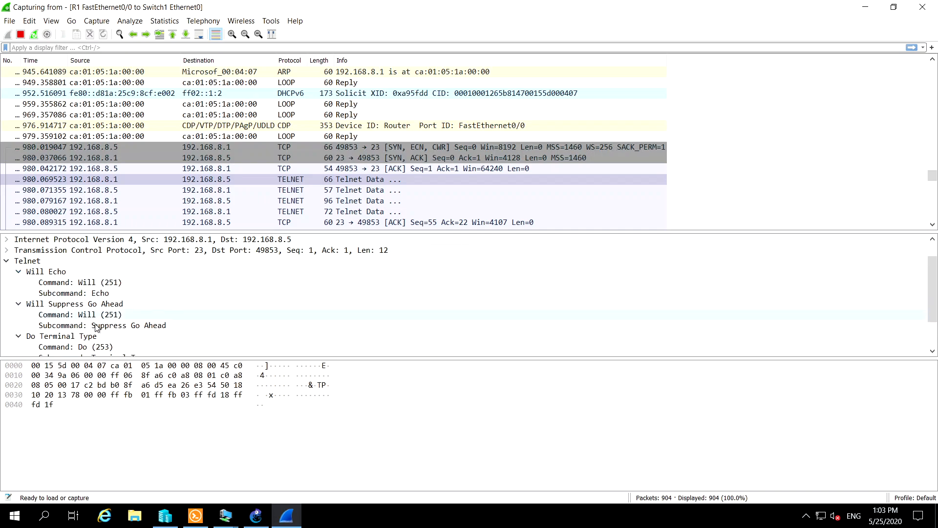
Examine the Telnet data in the next two packets, the 57-byte client reply and the 96-byte router packet
left_click(321, 193)
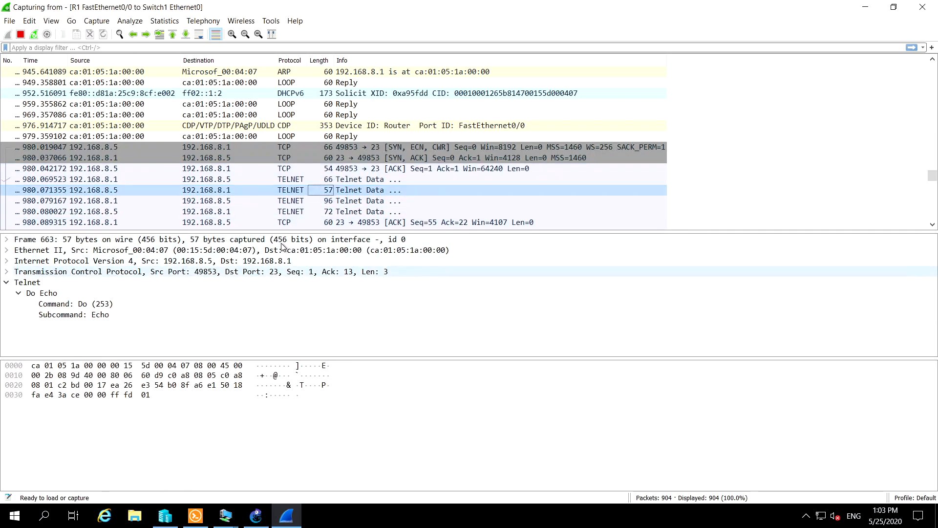
key("Down")
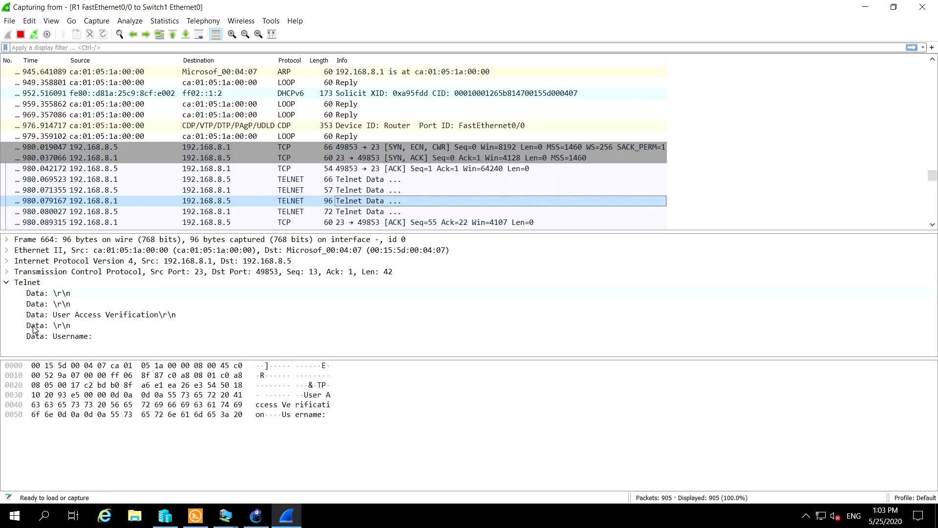
scroll(434, 127, "down", 1)
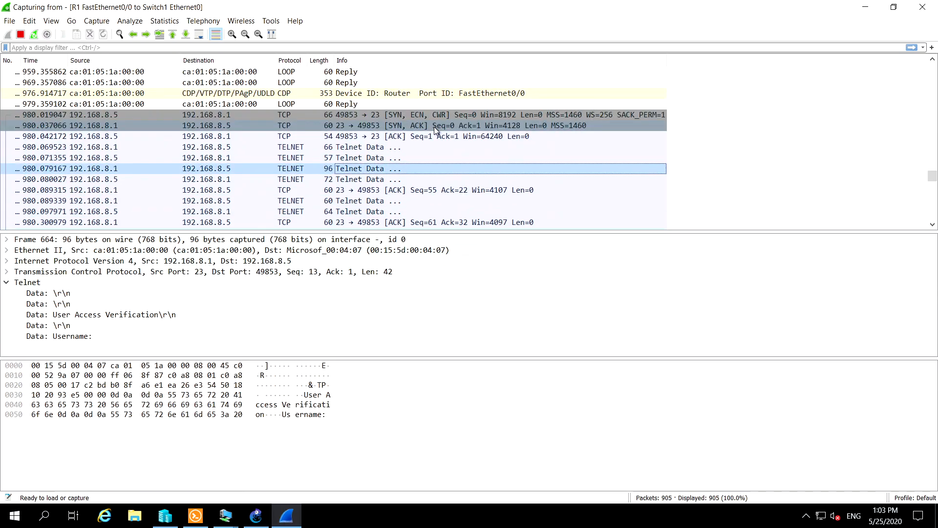
scroll(434, 127, "down", 1)
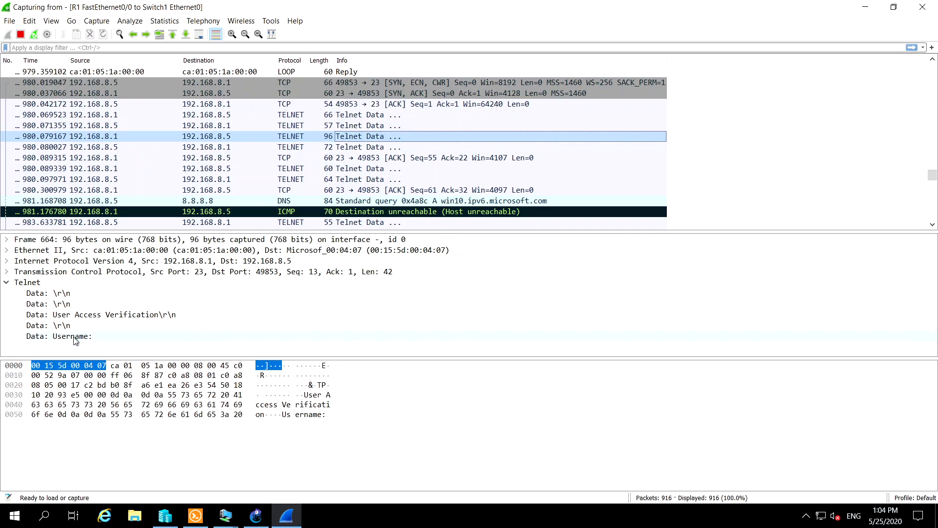
Review the Telnet options in the 72-byte packet sent from 192.168.8.5 to 192.168.8.1
left_click(353, 148)
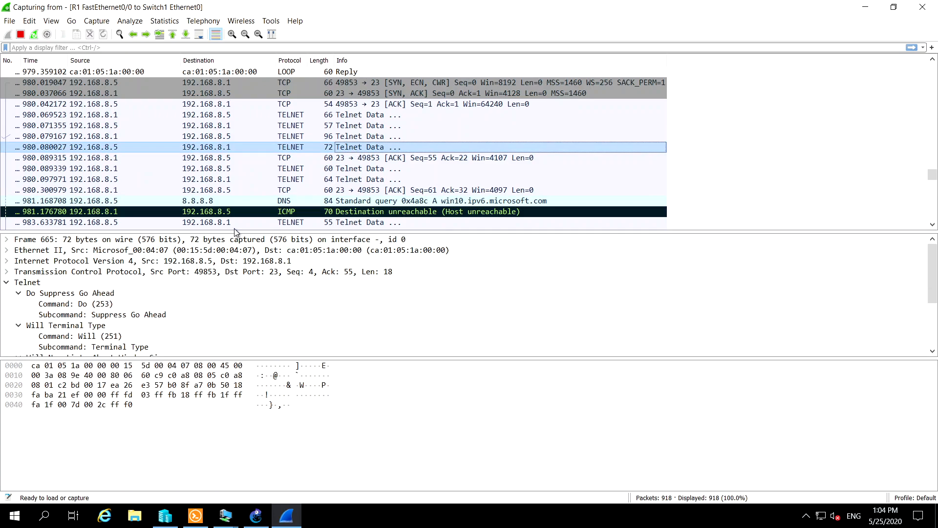
scroll(139, 322, "down", 2)
scroll(139, 322, "down", 1)
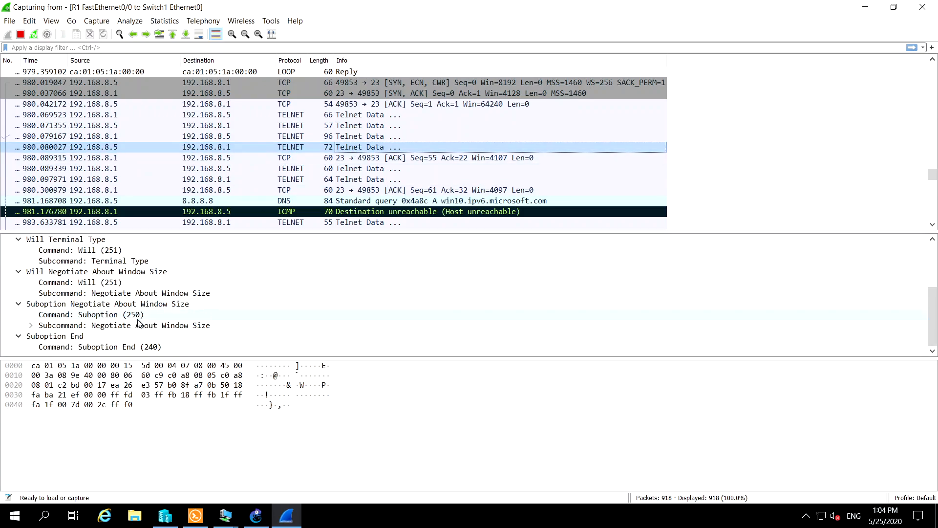
scroll(110, 323, "up", 2)
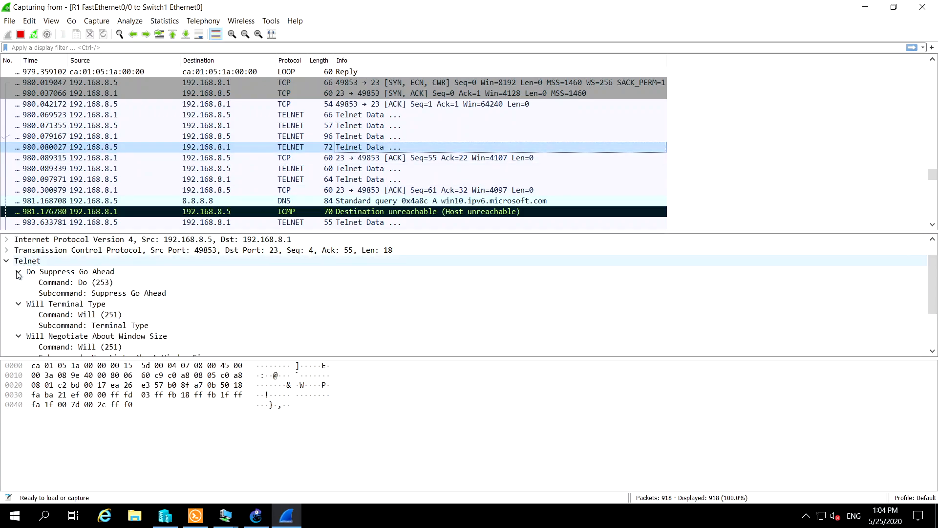
Inspect the router's following ACK and 60-byte Telnet packet, expanding the latter's Terminal Type subcommand
left_click(374, 158)
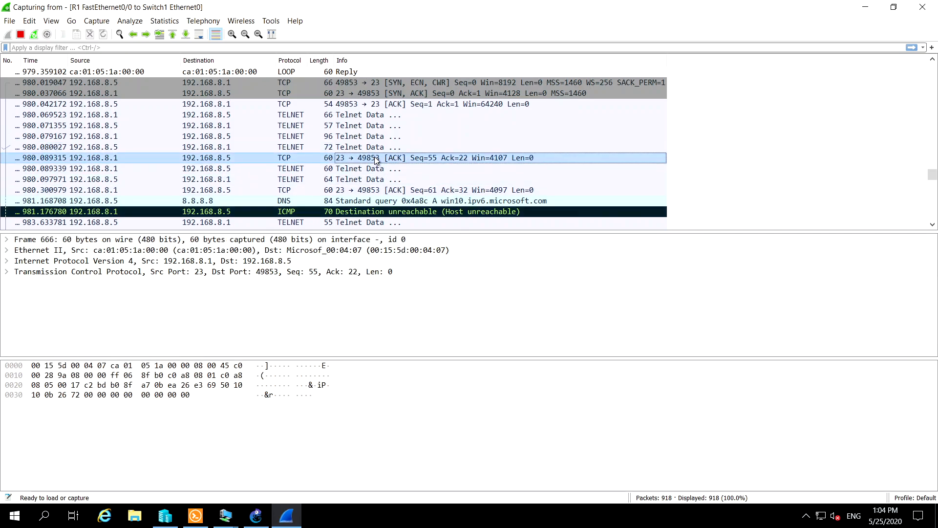
left_click(370, 171)
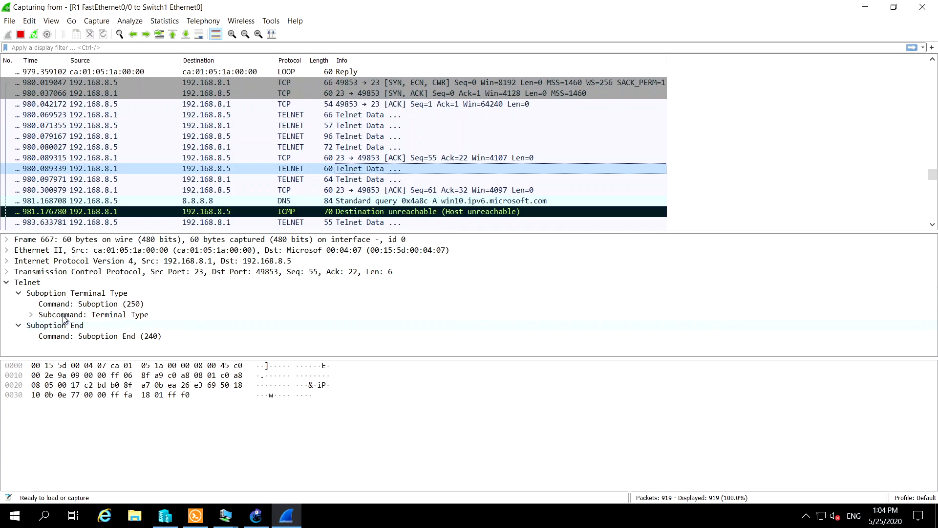
left_click(31, 314)
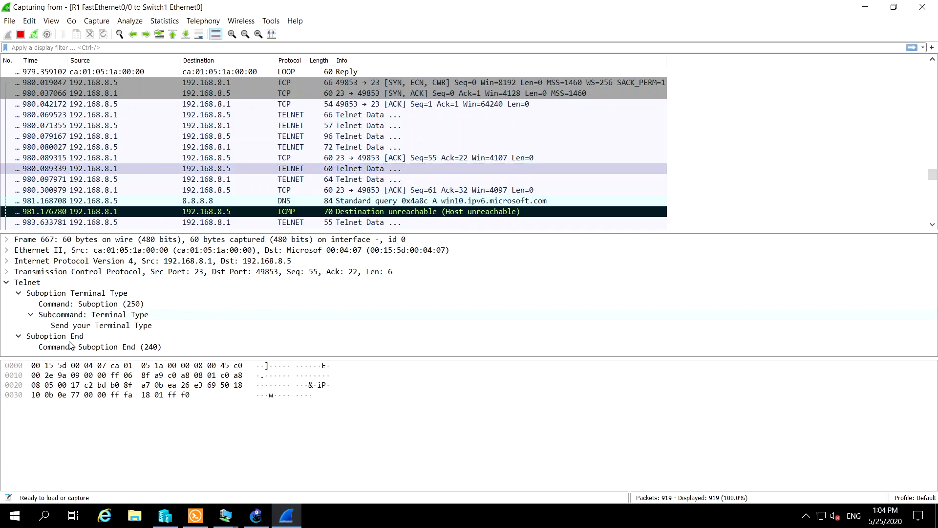
Examine the Terminal Type suboption in the 64-byte Telnet packet sent from 192.168.8.5 to the router
left_click(375, 180)
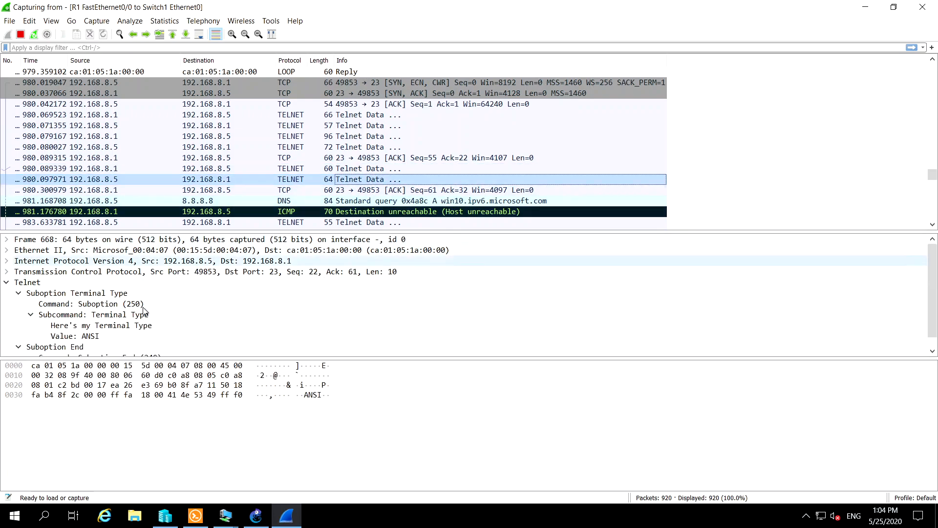
scroll(144, 310, "down", 1)
scroll(418, 146, "down", 2)
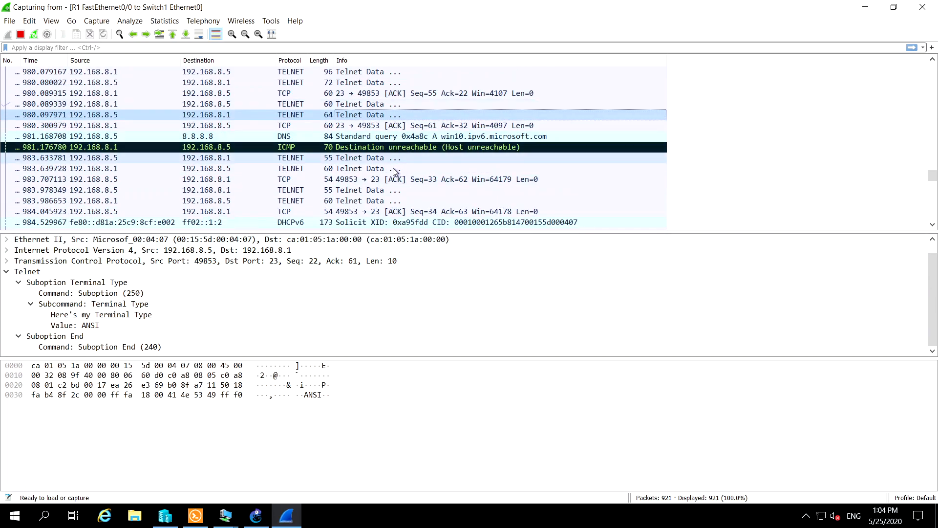
Compare the 55-byte client Telnet packet at 983.633781 with the router's 60-byte reply and the client's following ACK
left_click(363, 155)
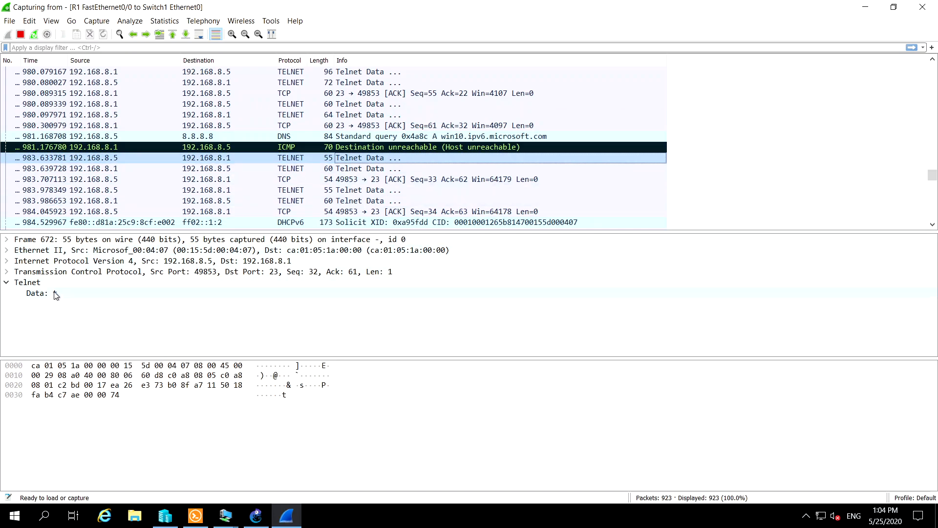
left_click(366, 169)
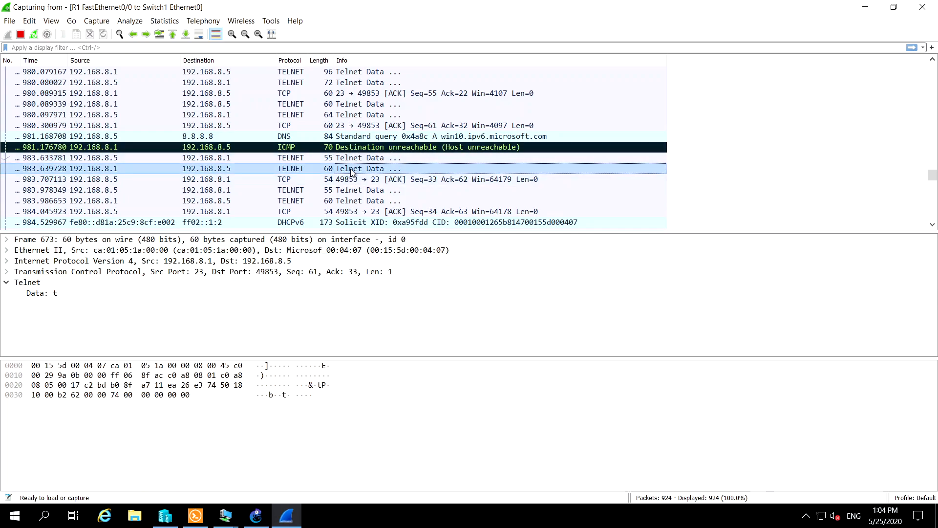
left_click(352, 181)
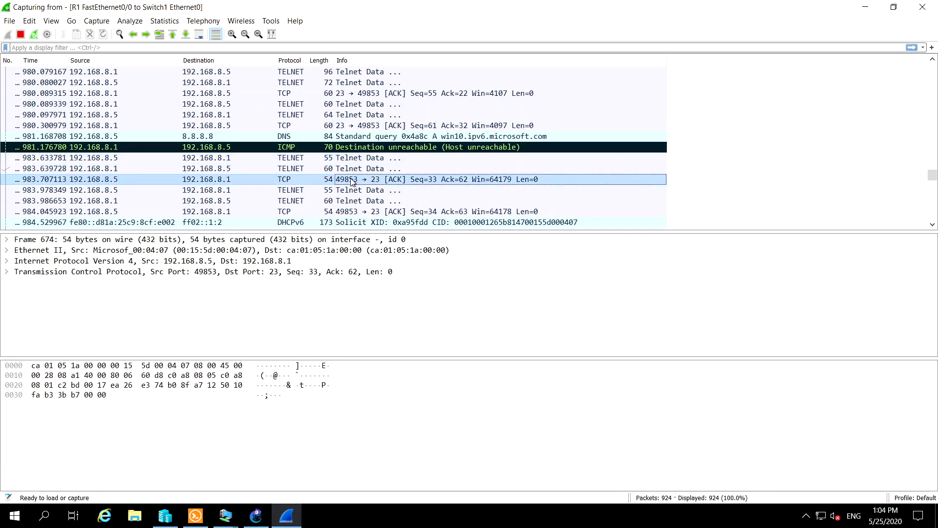
left_click(350, 192)
left_click(349, 181)
left_click(350, 169)
left_click(350, 159)
left_click(350, 170)
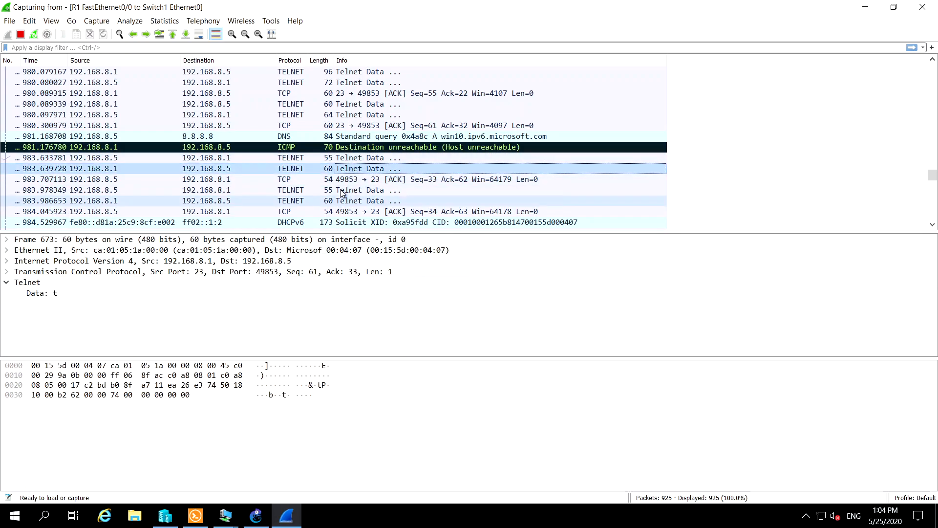
Examine the Telnet data in the next two client packets, starting at 983.978349, and in the router's replies to them
left_click(345, 191)
left_click(344, 201)
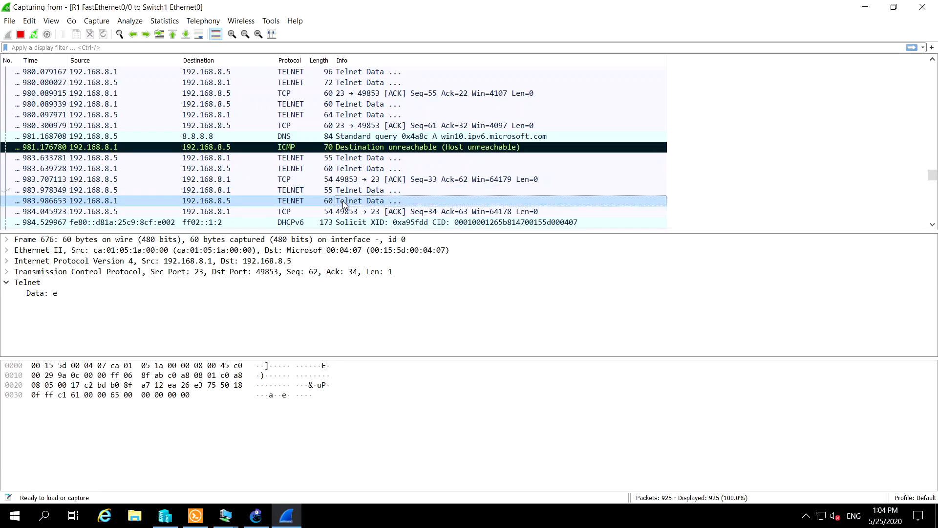
scroll(347, 224, "down", 2)
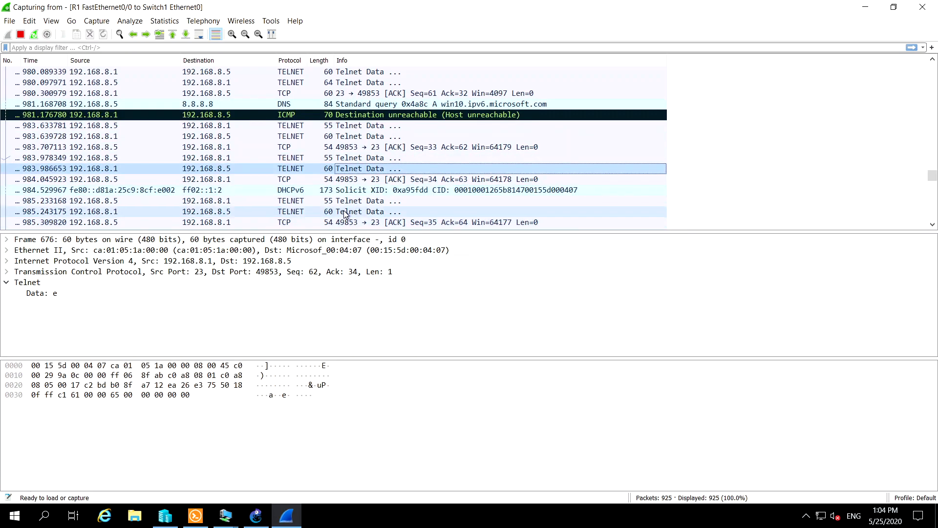
left_click(354, 170)
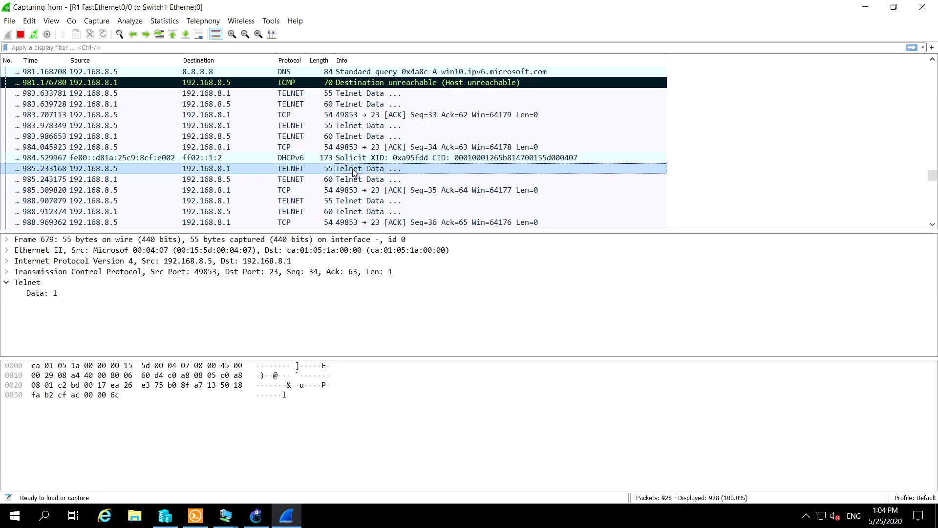
left_click(353, 180)
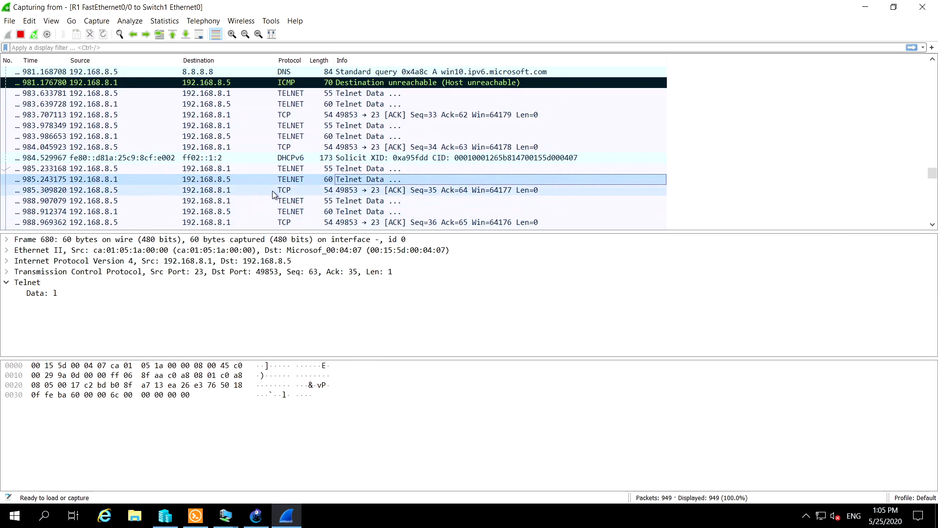
Retrace the exchange starting at 985.233168, from the client's Telnet packet through the router's reply to the final ACK
left_click(366, 190)
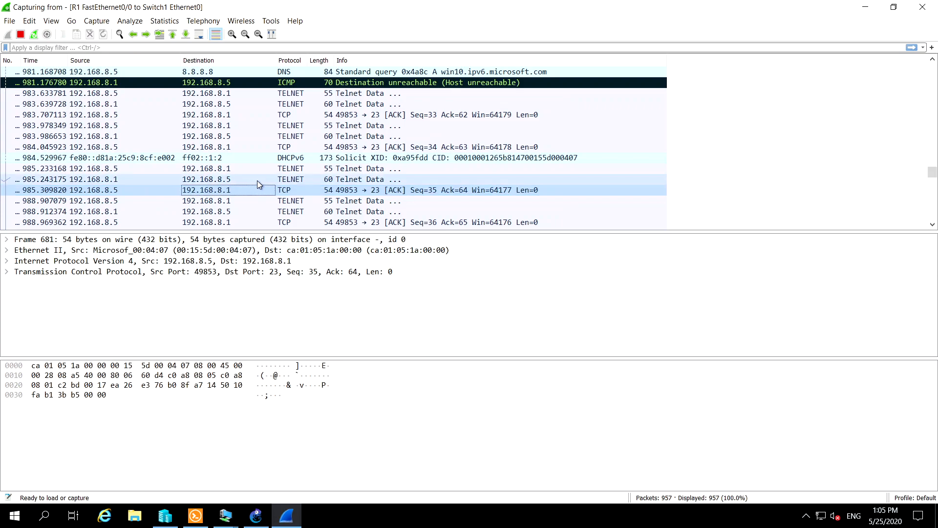
left_click(205, 169)
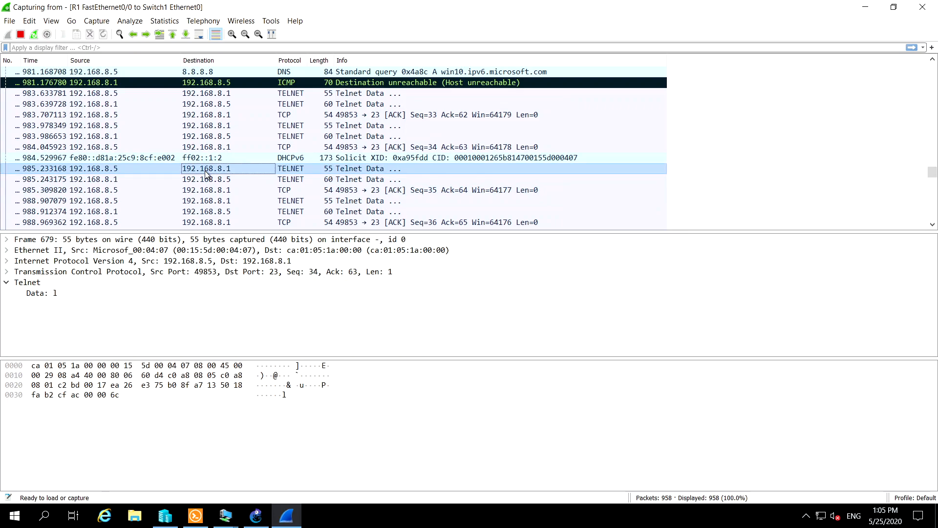
left_click(205, 179)
left_click(216, 190)
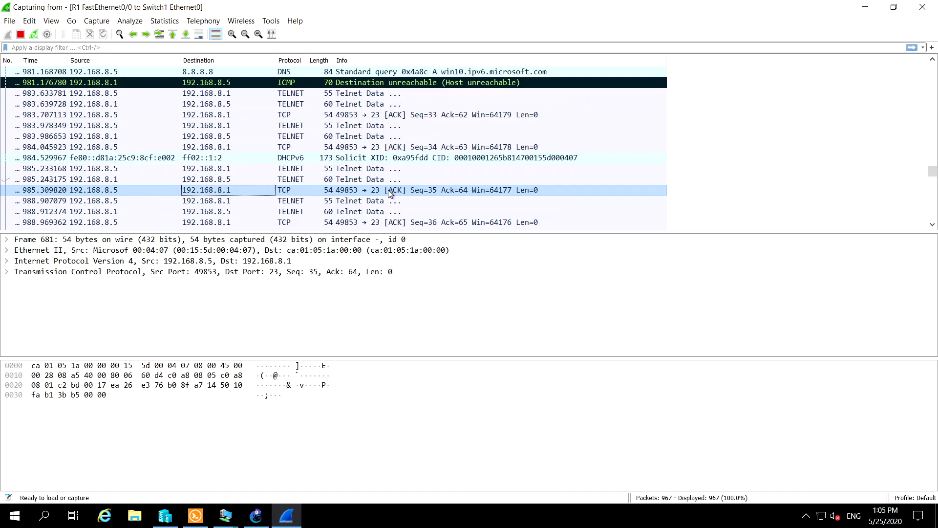
Review the client Telnet packets at 988.907079 and 989.088399, the ACK between them and the router's reply to the second
scroll(388, 189, "down", 1)
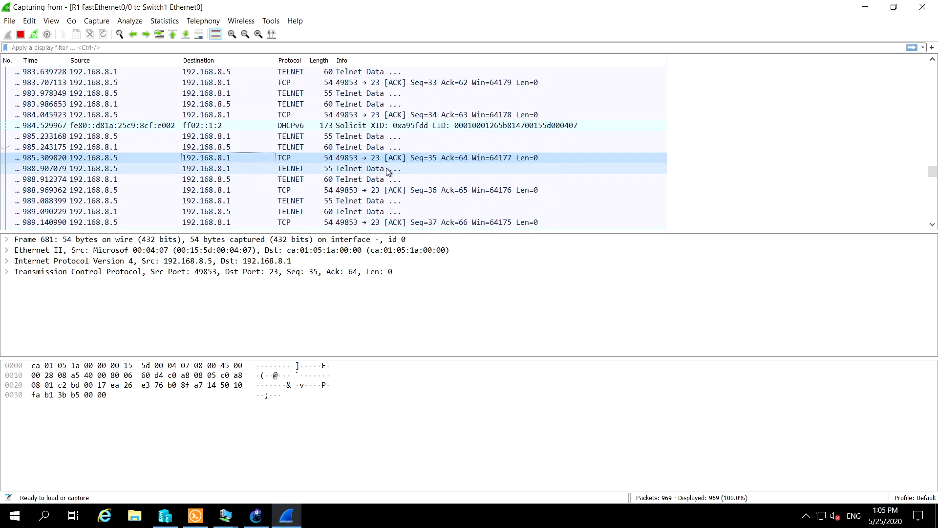
left_click(387, 168)
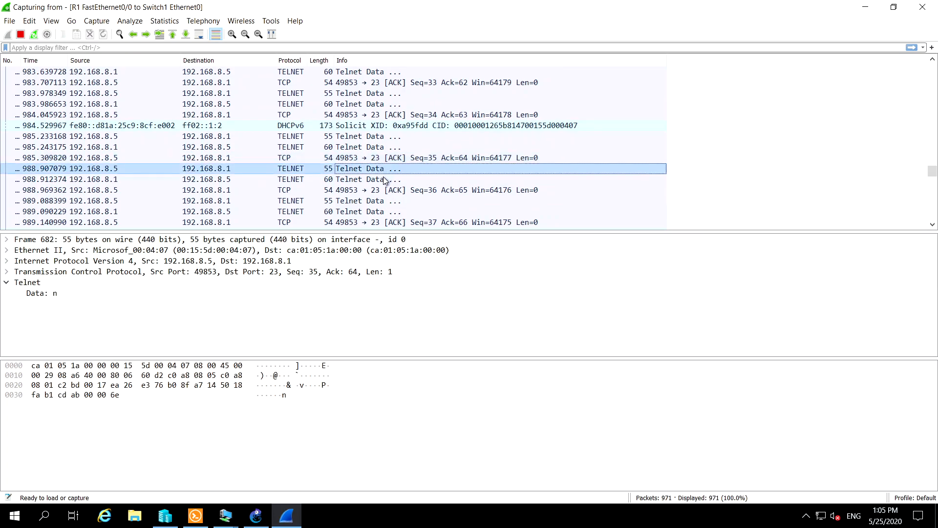
left_click(404, 190)
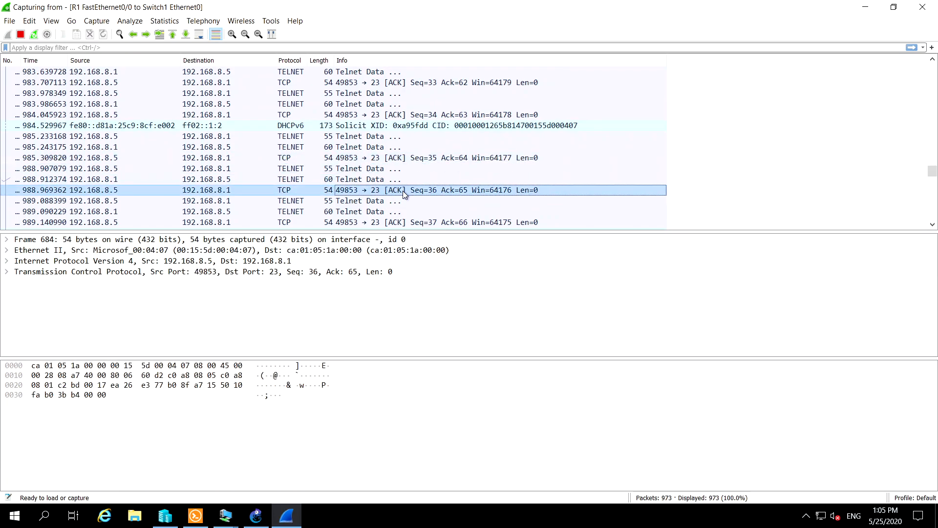
left_click(365, 201)
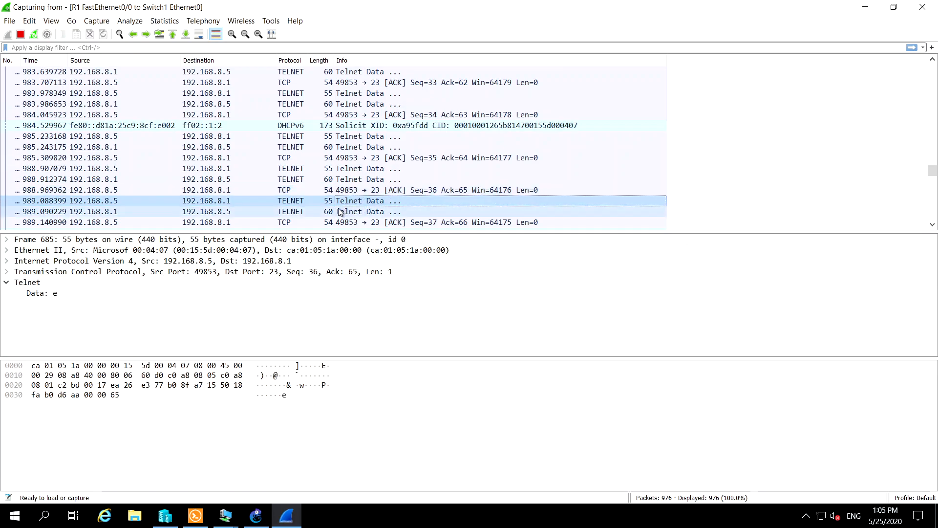
left_click(376, 191)
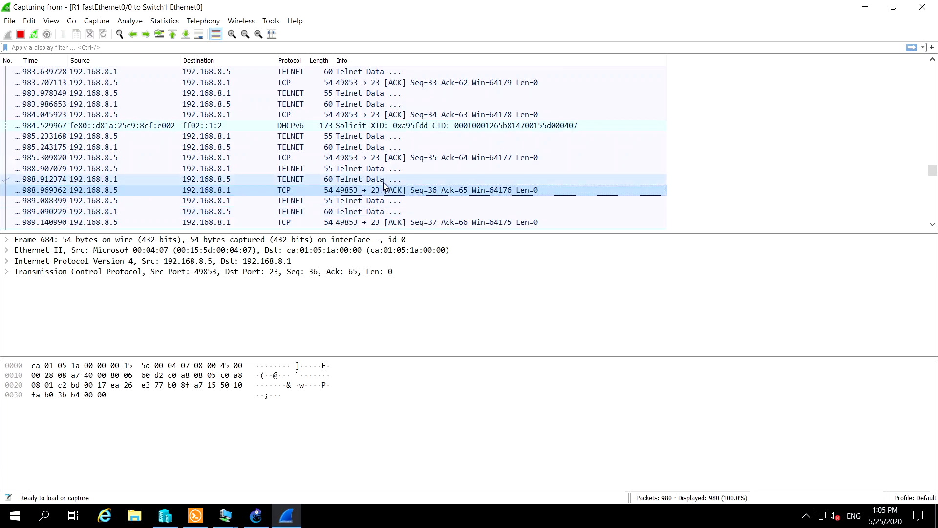
left_click(361, 201)
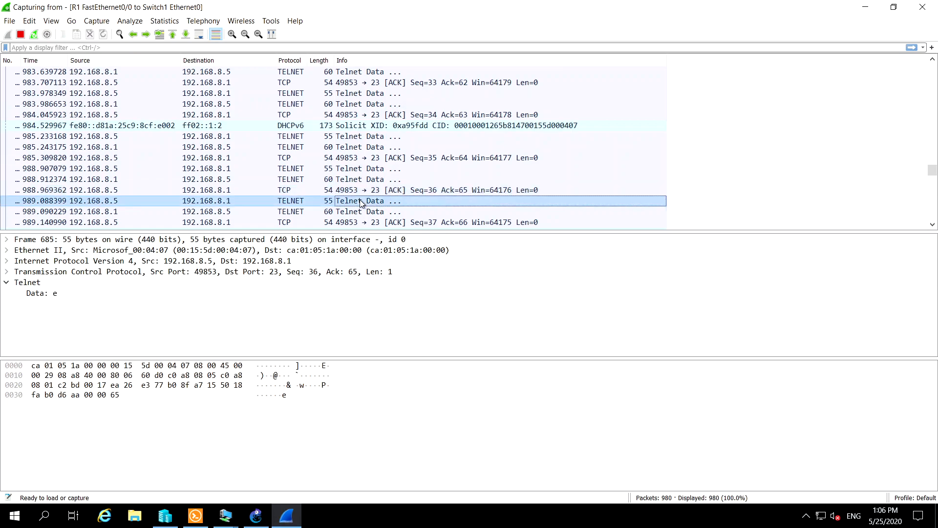
left_click(354, 211)
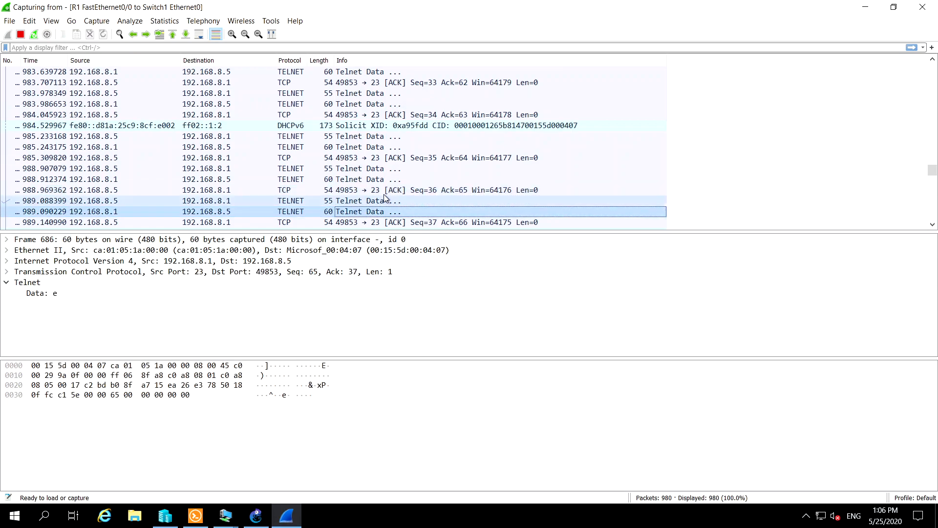
Inspect the Telnet data in the exchange starting at 989.613194 and in the router's reply at 990.558387
scroll(385, 198, "down", 1)
scroll(385, 198, "down", 2)
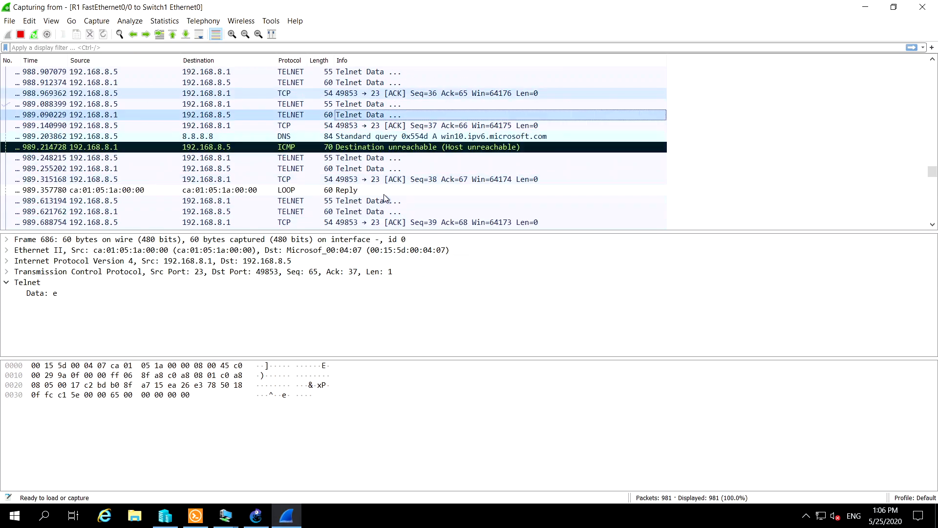
left_click(353, 202)
left_click(352, 211)
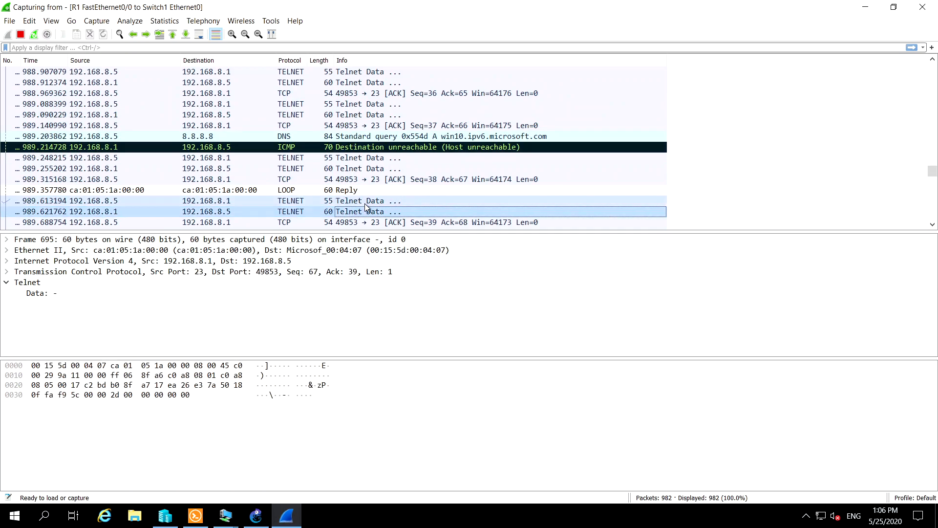
scroll(358, 206, "down", 2)
scroll(358, 205, "down", 3)
left_click(359, 179)
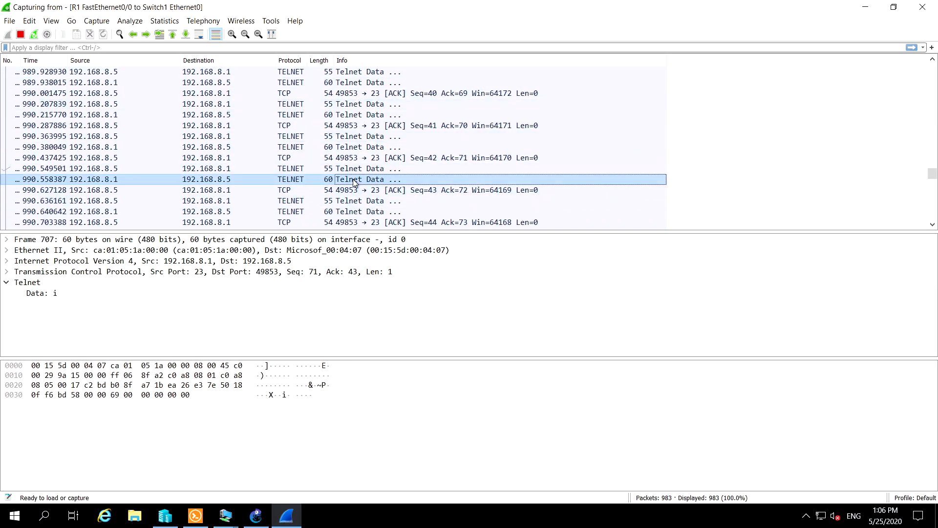
Examine the exchange starting at 990.636161, the client's 56-byte Telnet packet and the router's 66-byte password prompt
scroll(358, 193, "down", 1)
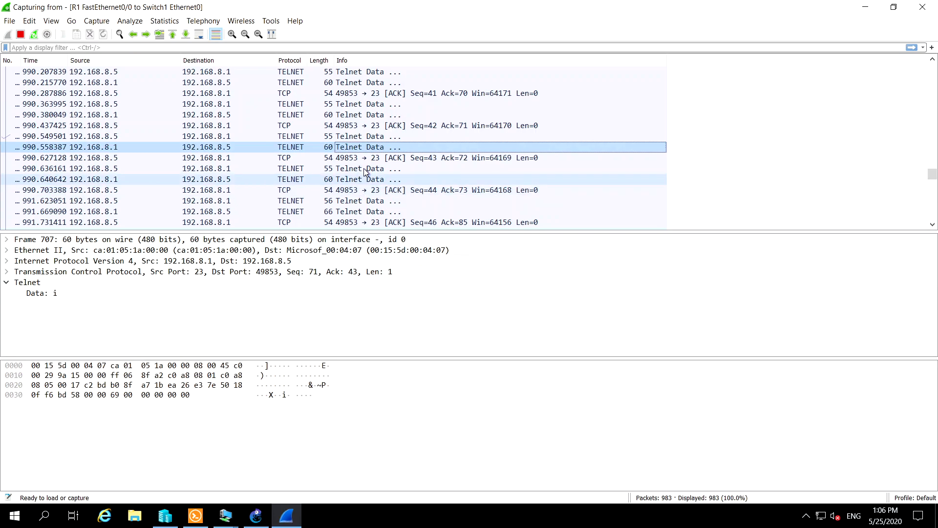
left_click(369, 170)
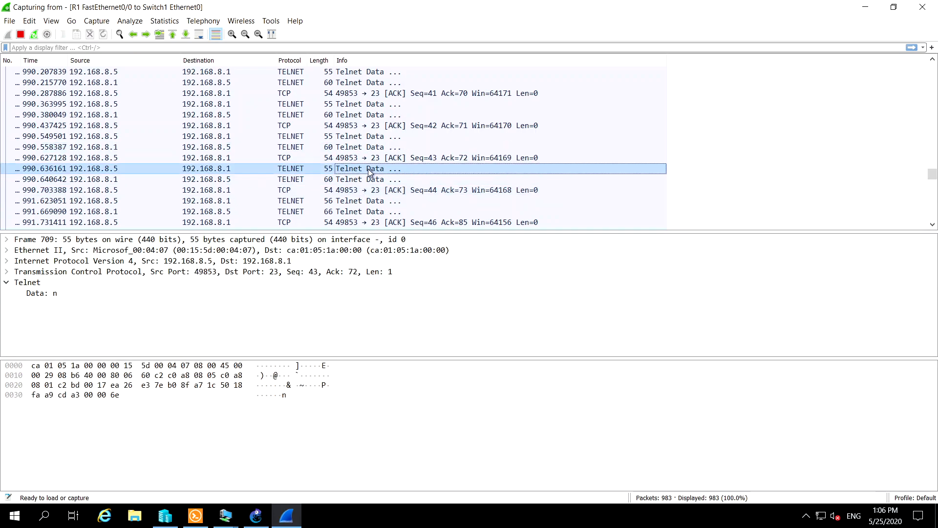
left_click(366, 179)
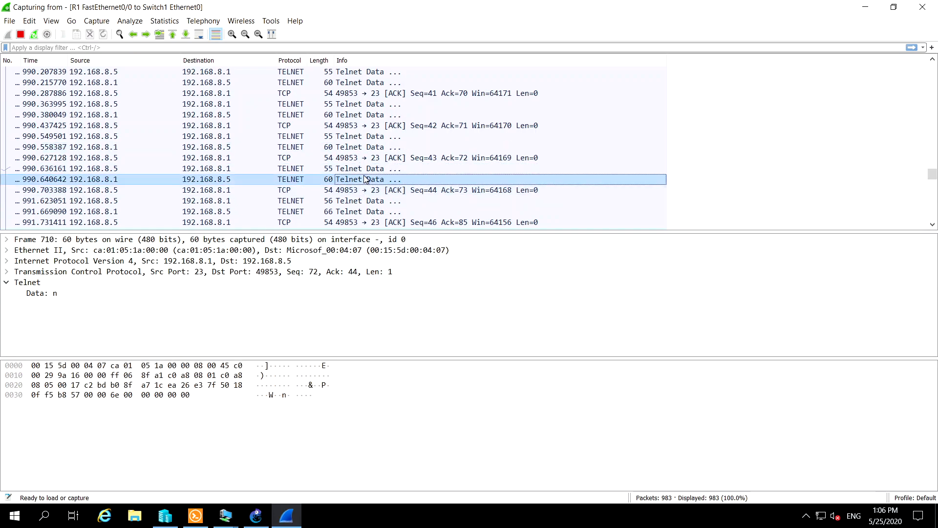
left_click(351, 204)
left_click(352, 211)
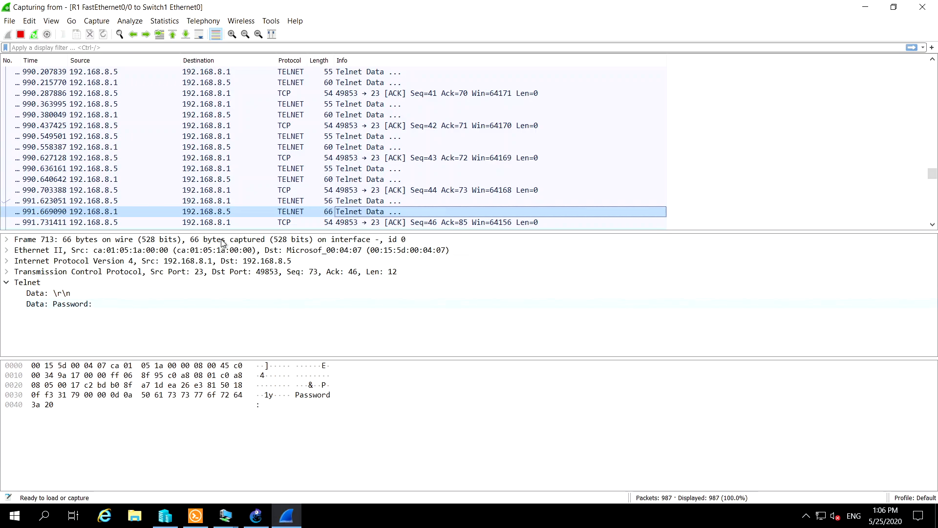
Inspect the Telnet data in the client's packets from 994.649260 through 995.793170, following the router's password prompt
scroll(391, 179, "down", 3)
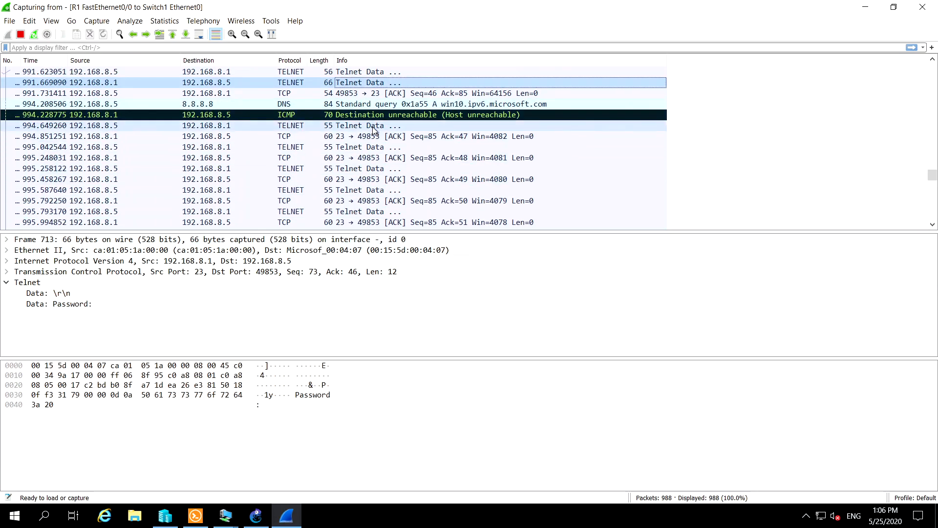
left_click(374, 127)
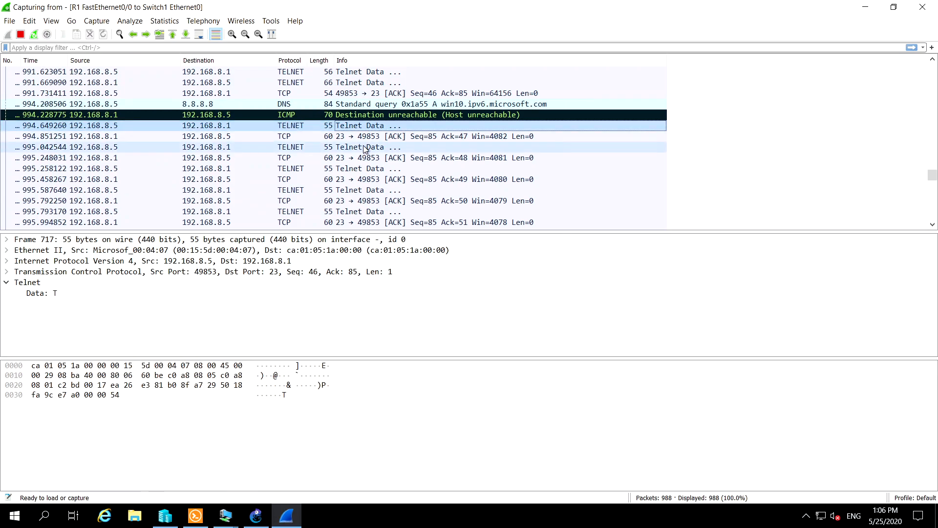
left_click(366, 147)
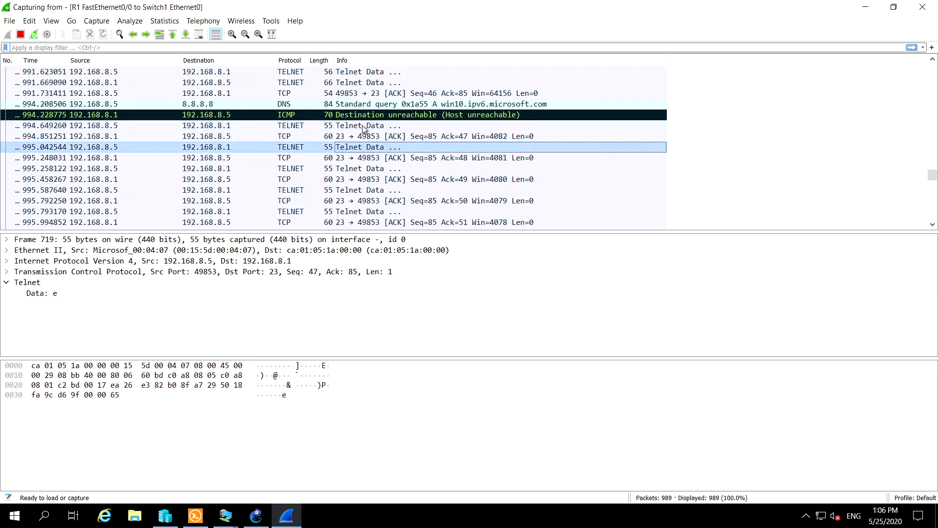
left_click(365, 126)
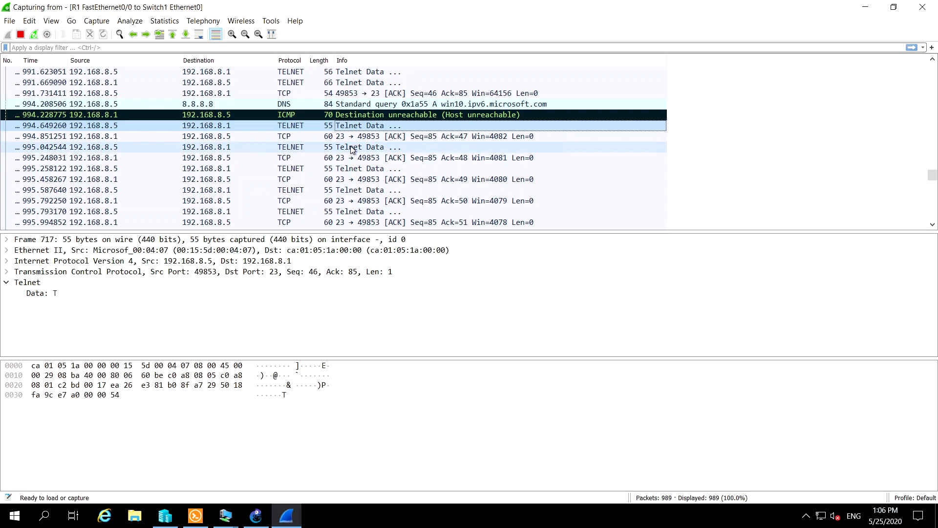
left_click(356, 149)
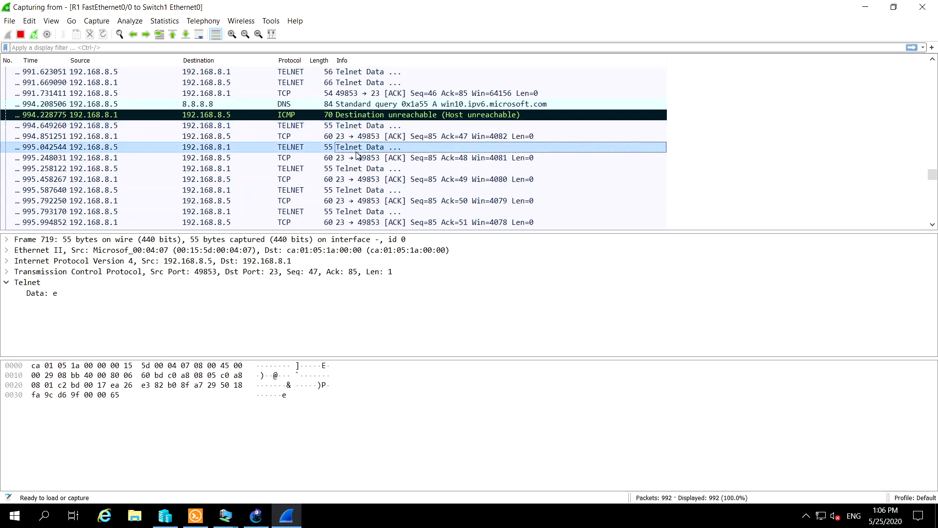
left_click(354, 169)
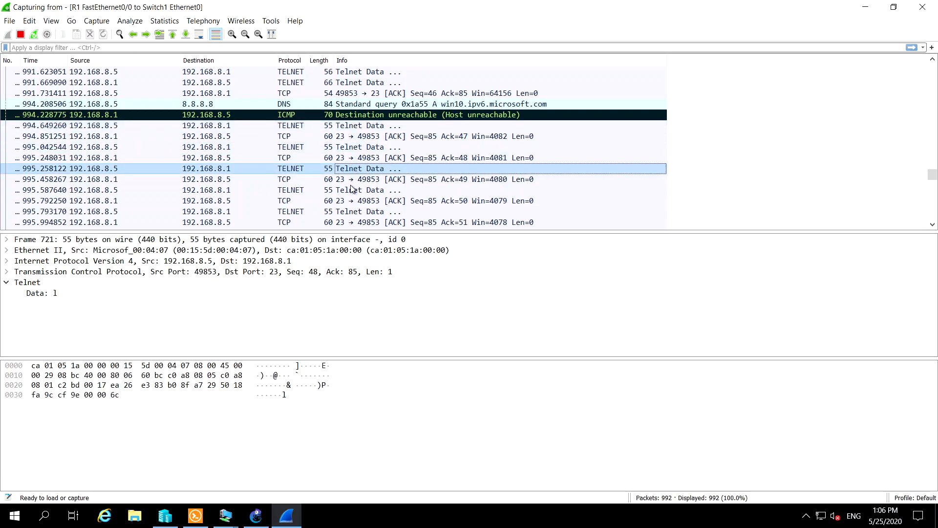
left_click(351, 190)
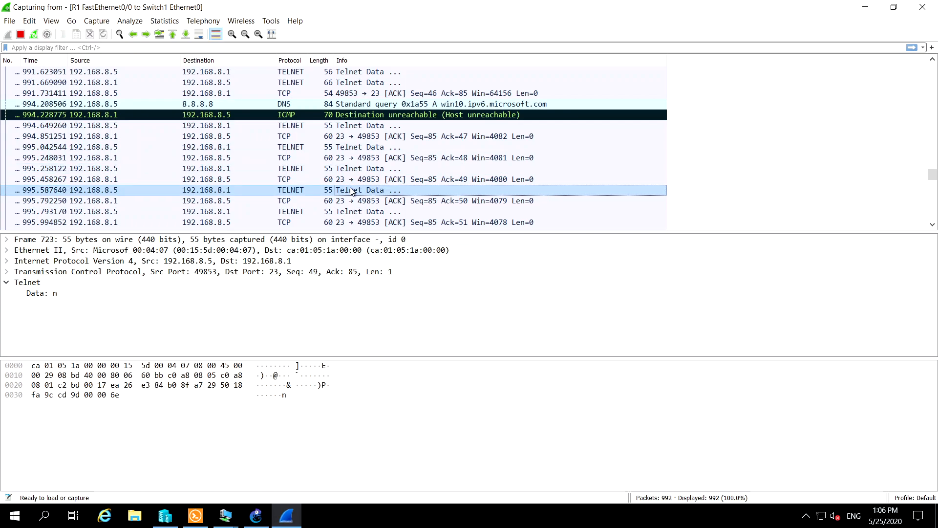
left_click(344, 212)
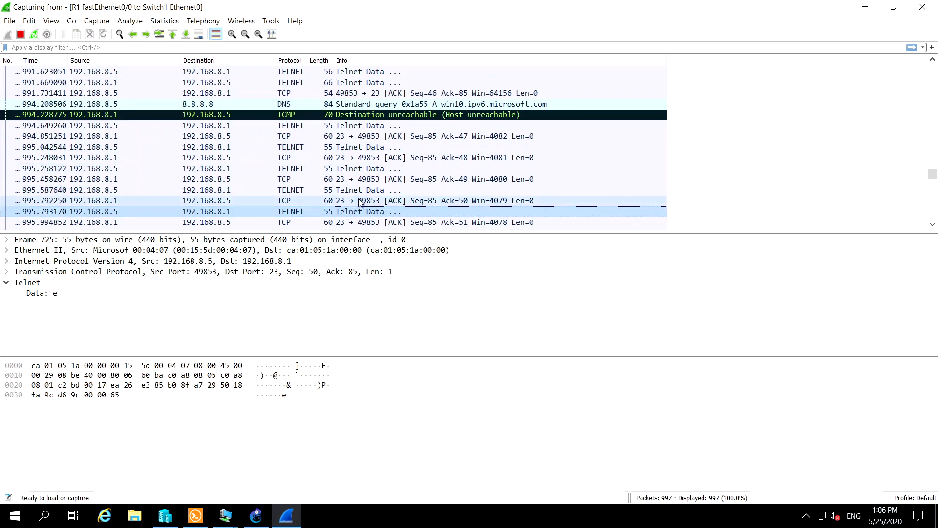
Continue through the client's 55-byte Telnet packets at 995.995716, 996.780760, 997.052710 and 997.972781, reading each packet's data
scroll(360, 202, "down", 2)
left_click(364, 170)
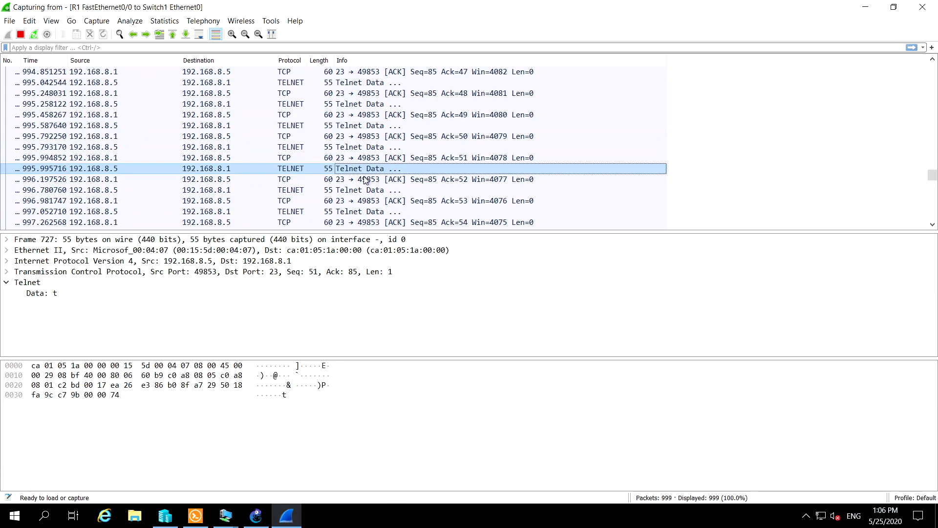
left_click(362, 190)
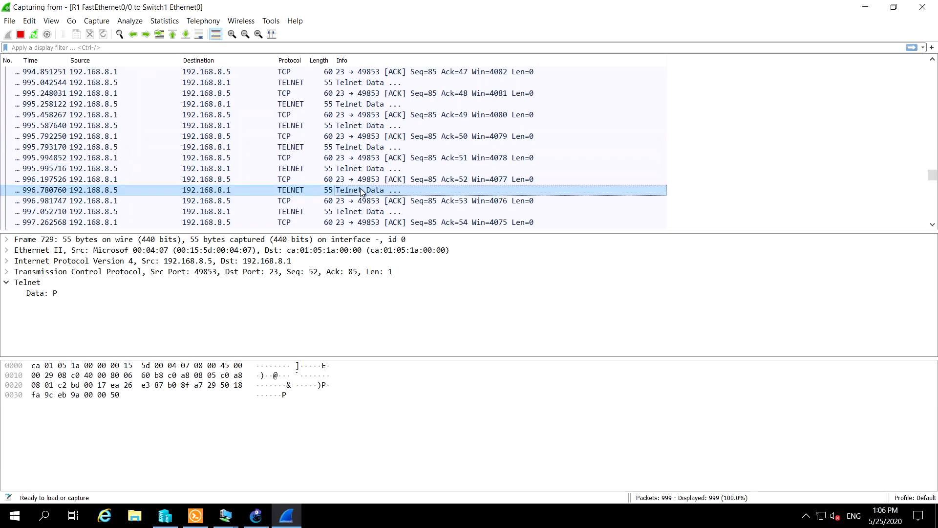
left_click(360, 212)
scroll(359, 210, "down", 1)
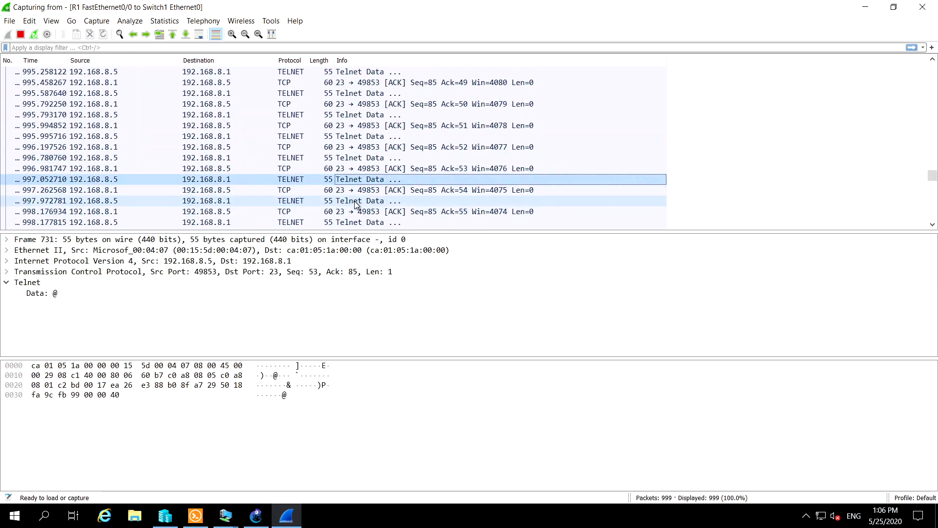
left_click(356, 204)
Examine the client's 56-byte Telnet packet at 999.067604 and the router's 63-byte reply at 999.095457
scroll(359, 203, "down", 2)
left_click(365, 180)
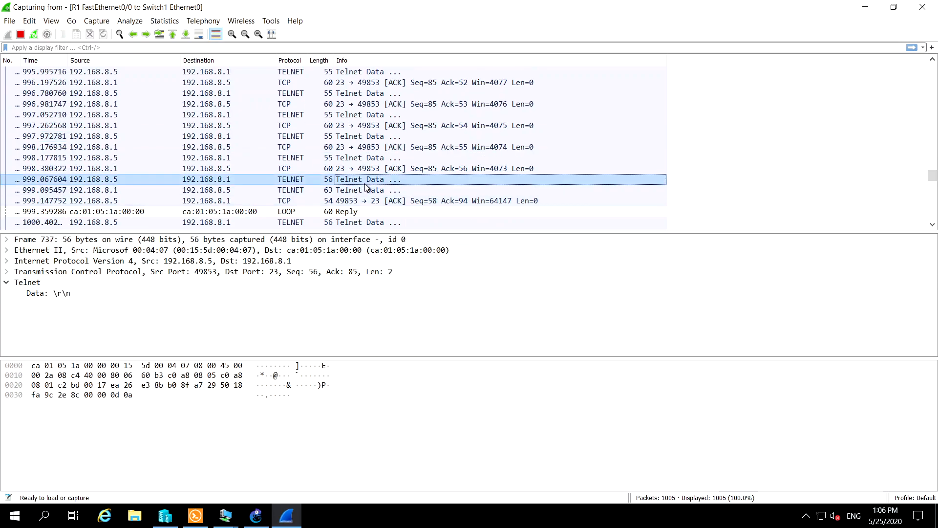
left_click(364, 191)
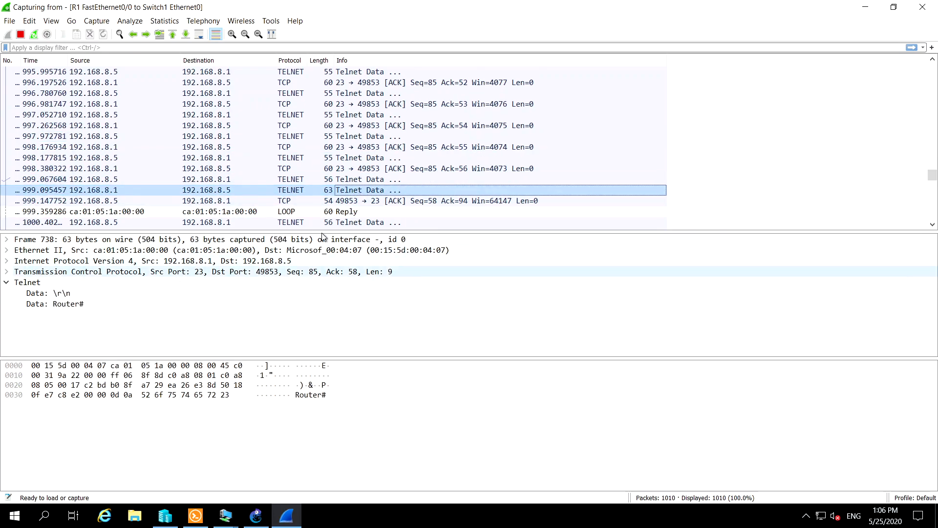
scroll(424, 184, "down", 2)
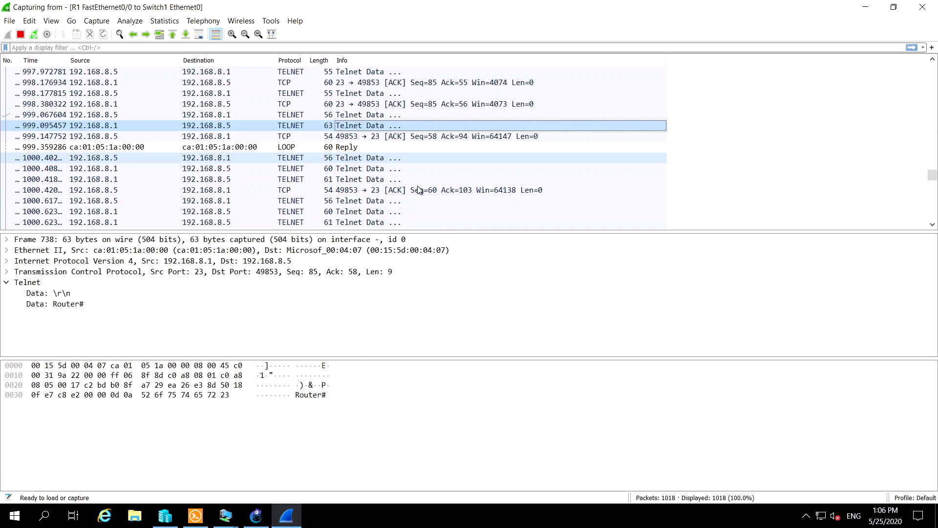
Minimise the remote desktop session and highlight task 1.4, Configure Telnet on the router, in the ITSC311 project PDF
mouse_move(488, 2)
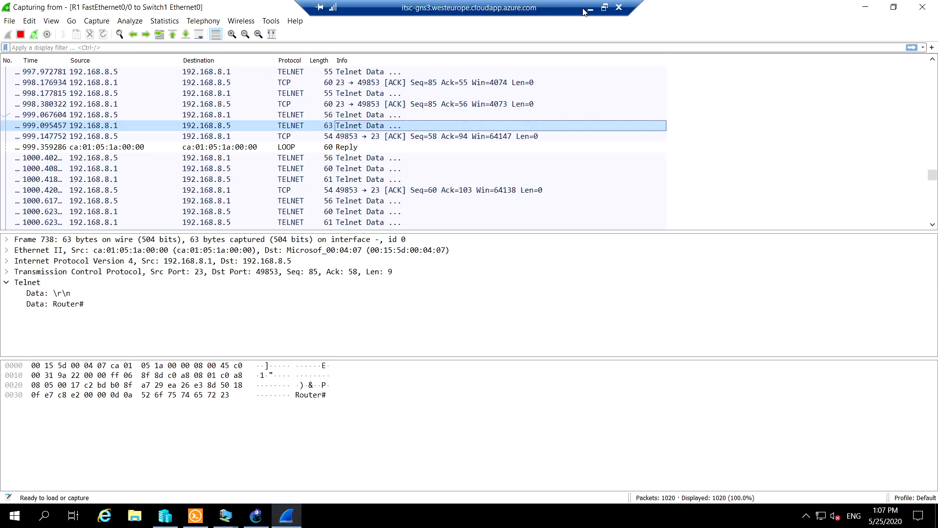
left_click(586, 8)
left_click_drag(242, 279, 486, 277)
left_click_drag(411, 278, 292, 272)
Find task 2.2, Password Sniffing, in the project PDF and highlight its heading, instruction and marks
scroll(357, 258, "down", 2)
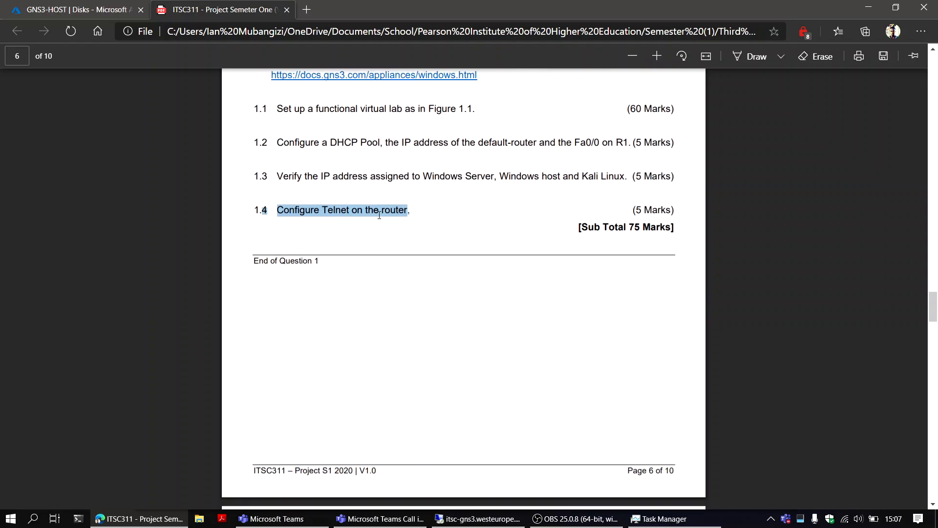
scroll(396, 217, "down", 15)
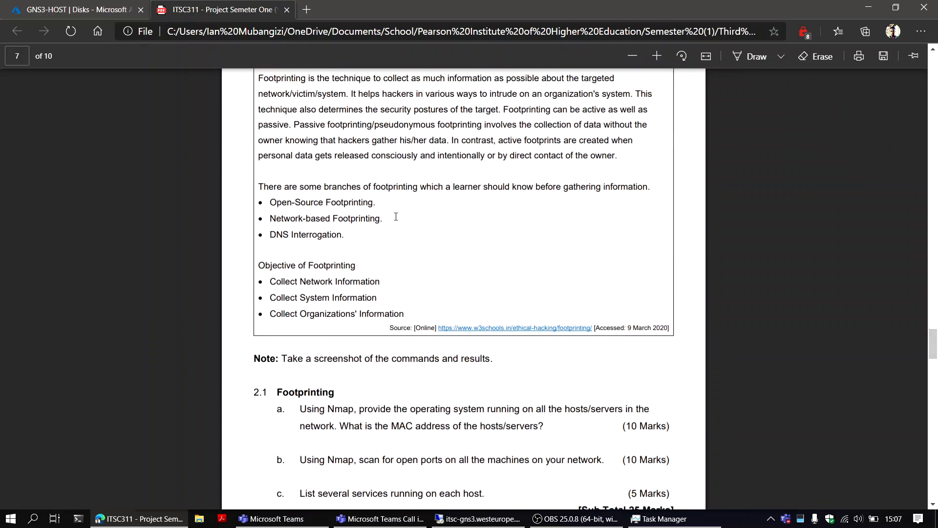
scroll(444, 226, "down", 6)
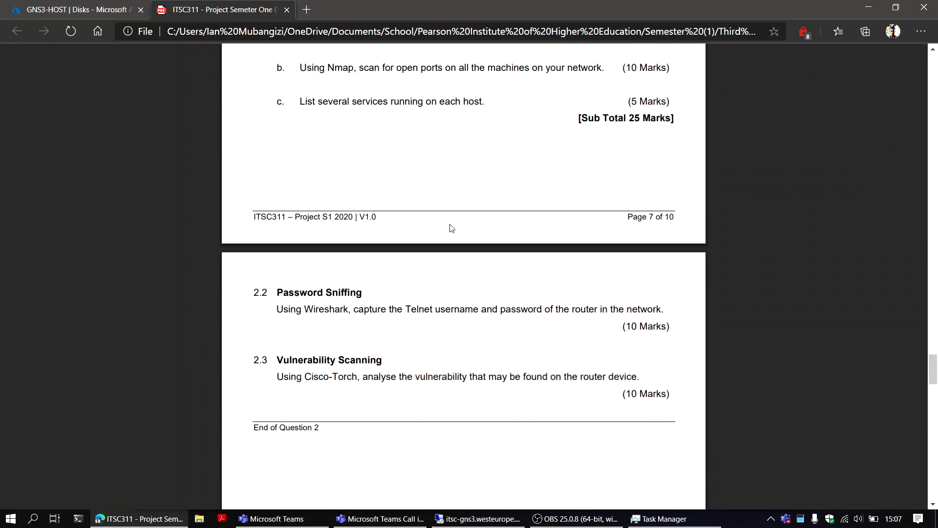
left_click_drag(666, 278, 274, 270)
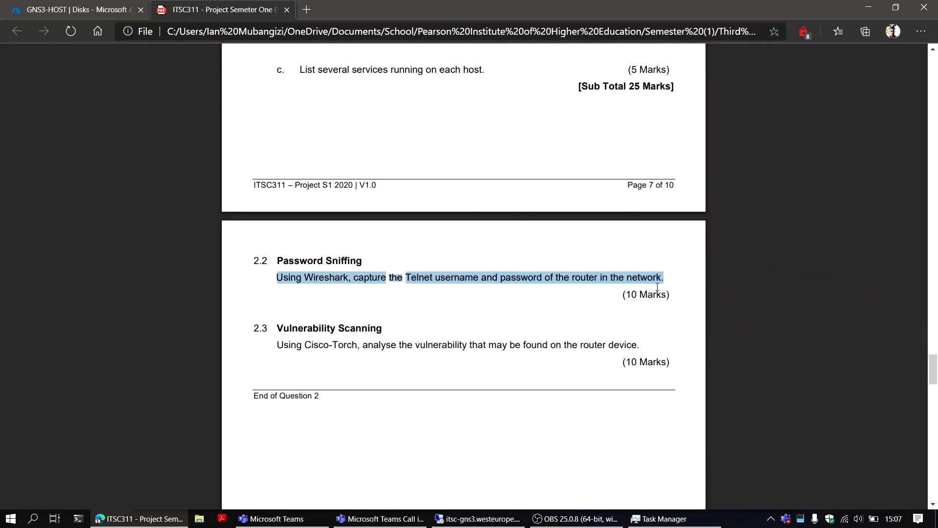
left_click_drag(671, 293, 258, 258)
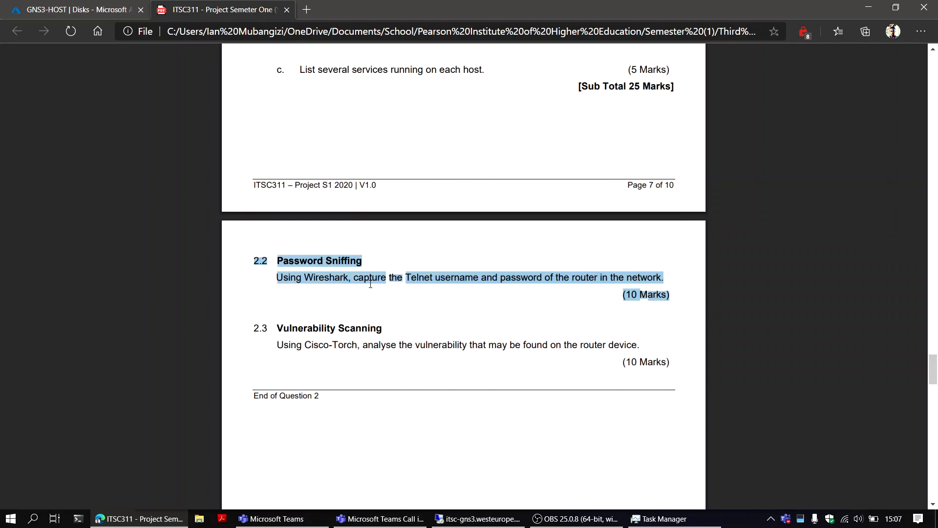
Return to the remote desktop session and close the Wireshark capture window
scroll(362, 278, "up", 2)
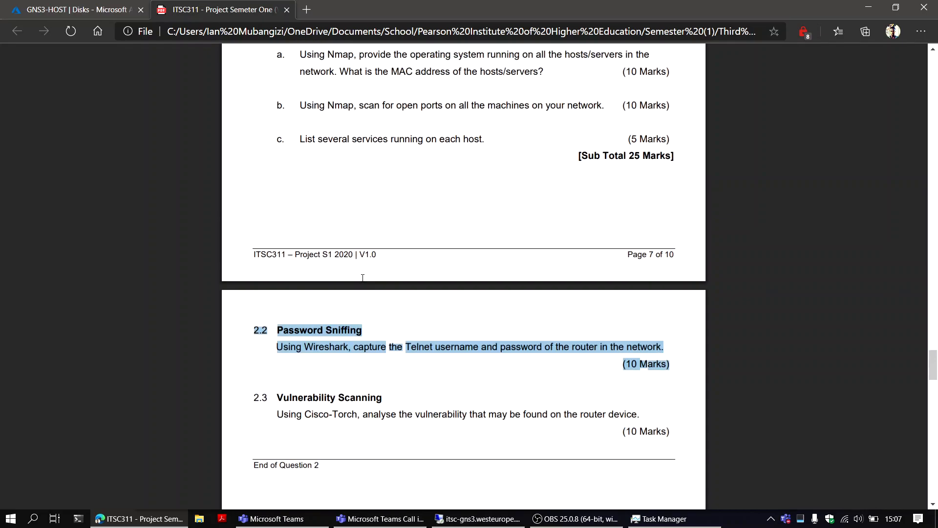
scroll(362, 278, "up", 2)
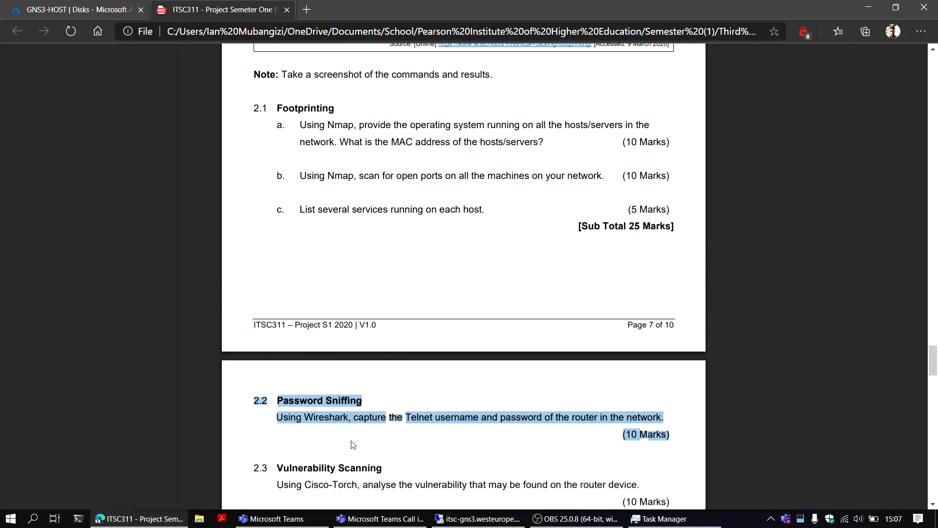
left_click(478, 519)
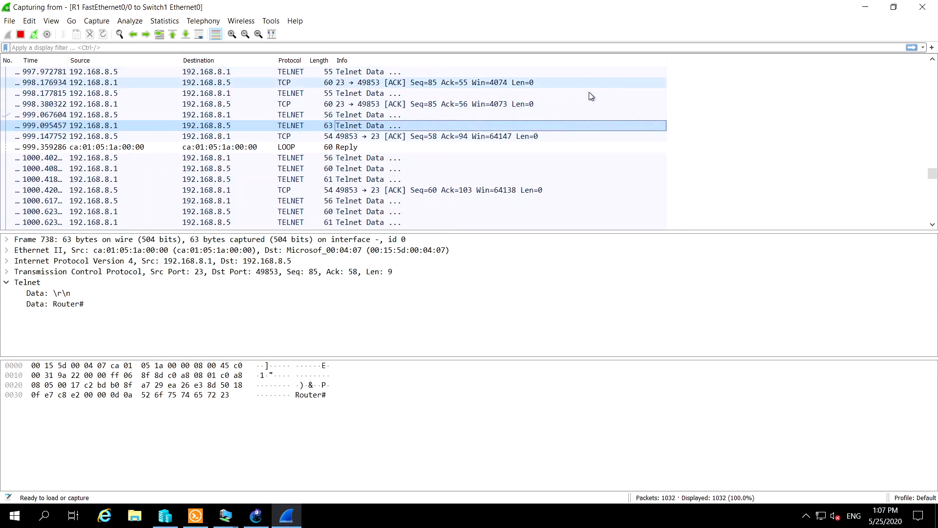
left_click(922, 7)
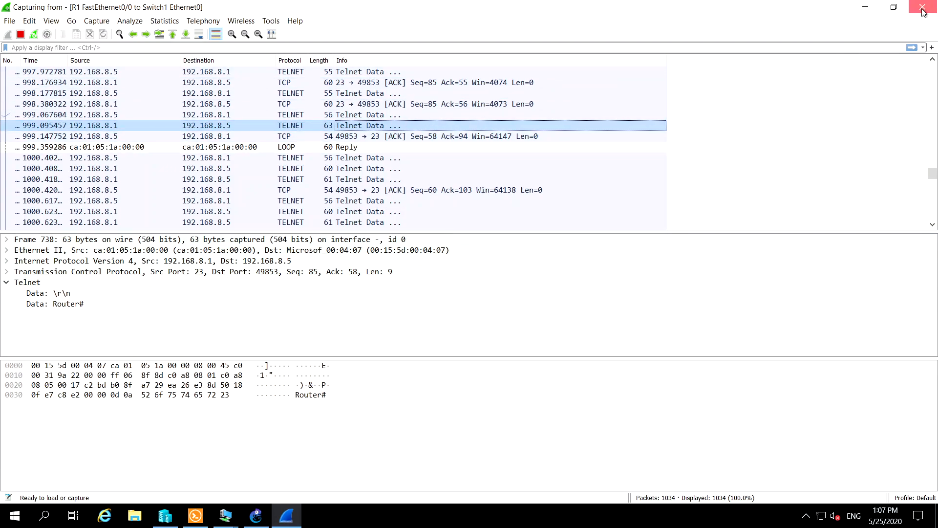
left_click(489, 276)
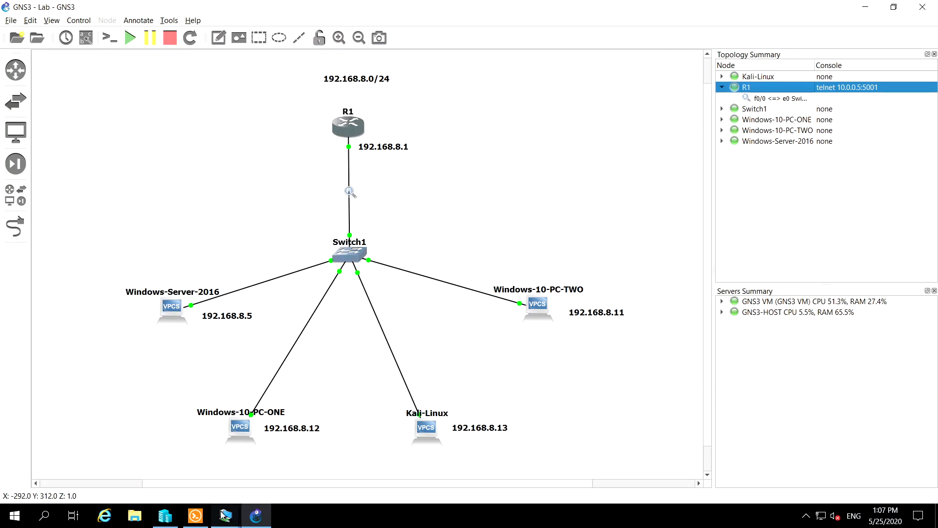
Close the virtual machine connection windows for Windows 10 PC-ONE and Kali Linux
mouse_move(222, 514)
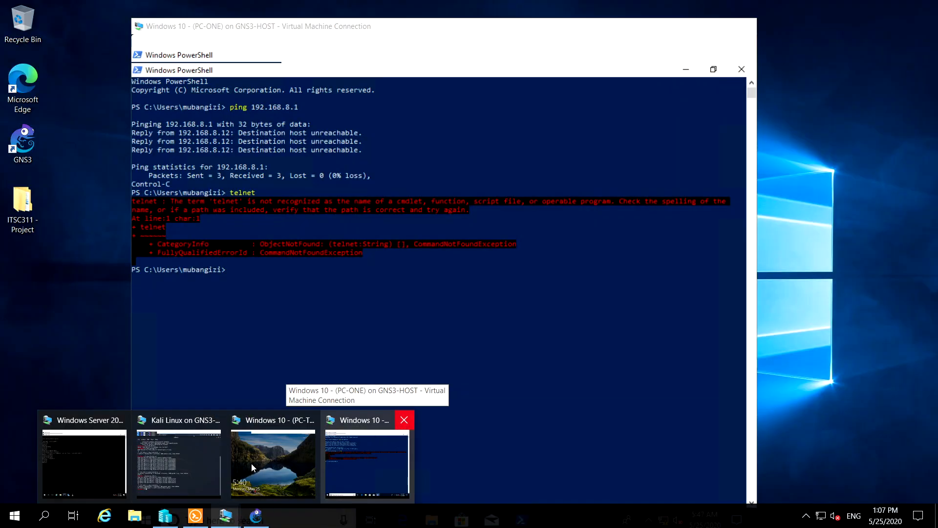
left_click(404, 421)
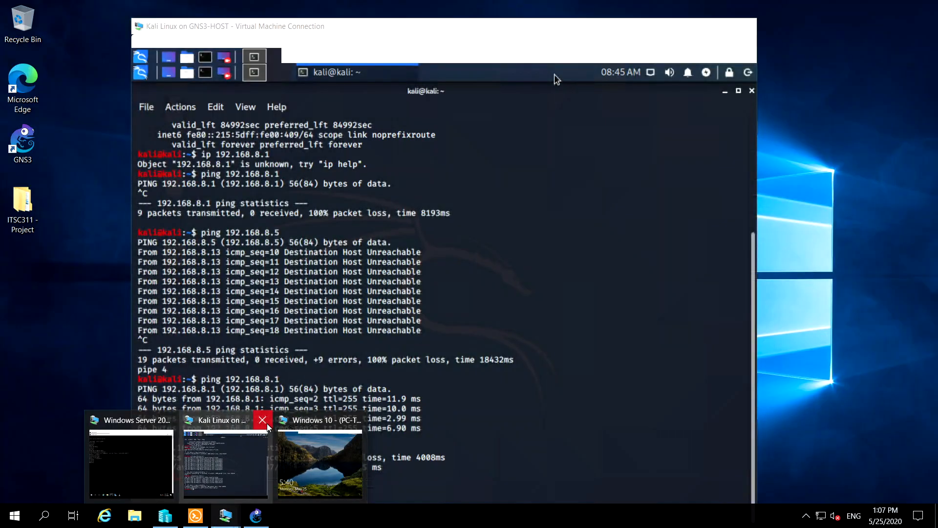
left_click(263, 420)
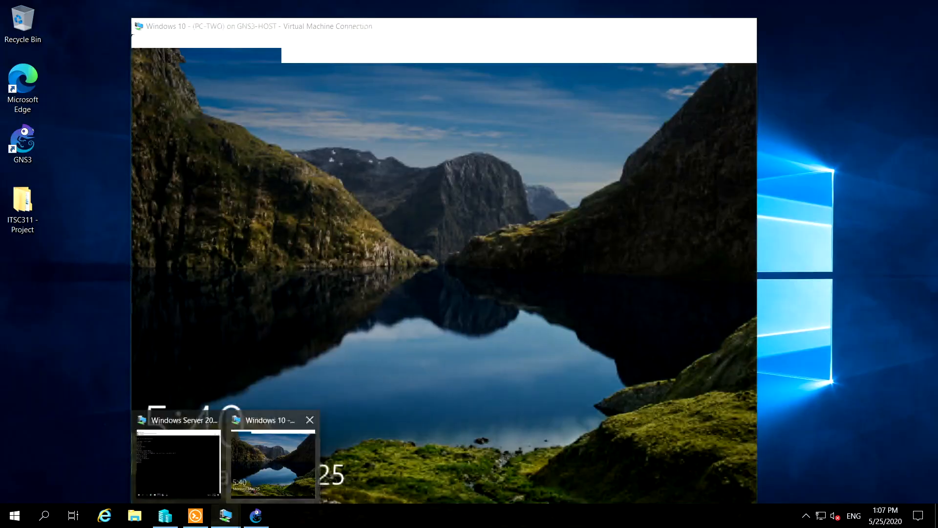
Open the Windows 10 PC-TWO connection and sign in by entering the account password
left_click(265, 456)
left_click_drag(452, 272, 478, 191)
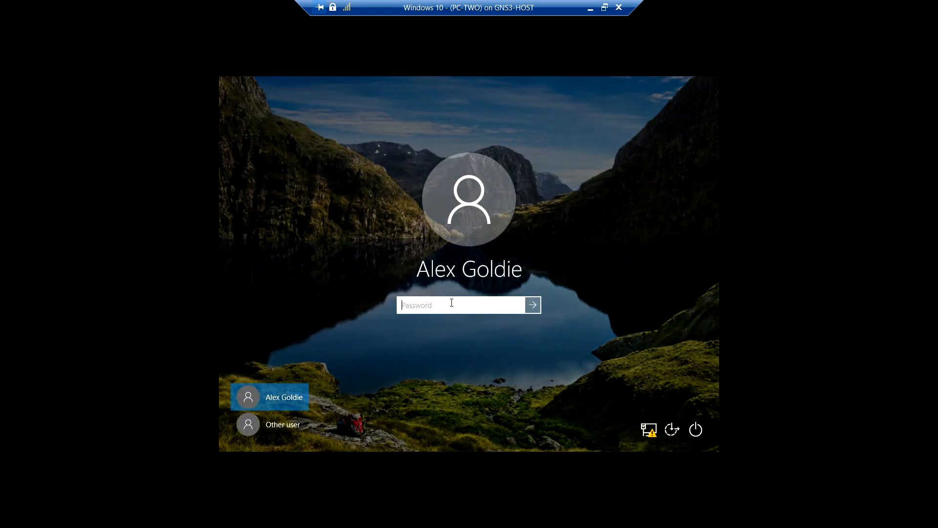
type("P")
key("Return")
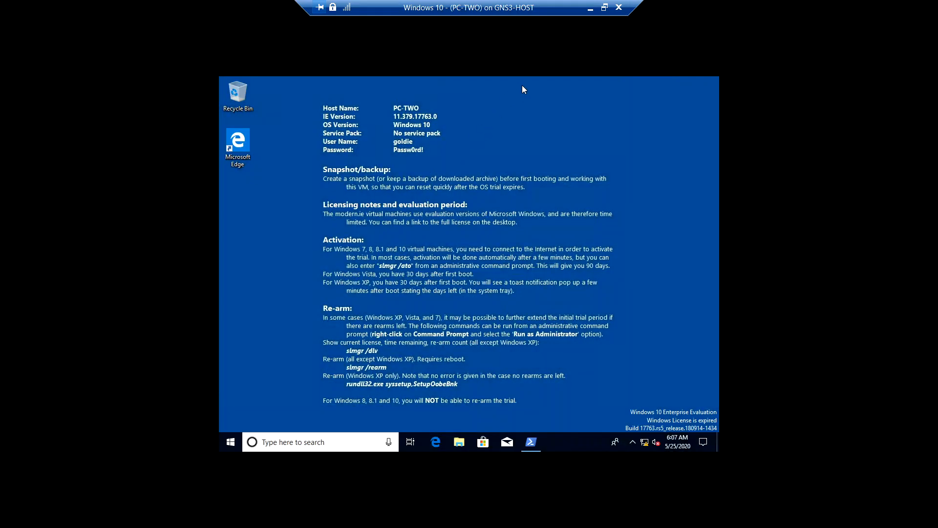
Minimise the PC-TWO connection and stop all packet captures in the GNS3 lab
left_click(590, 8)
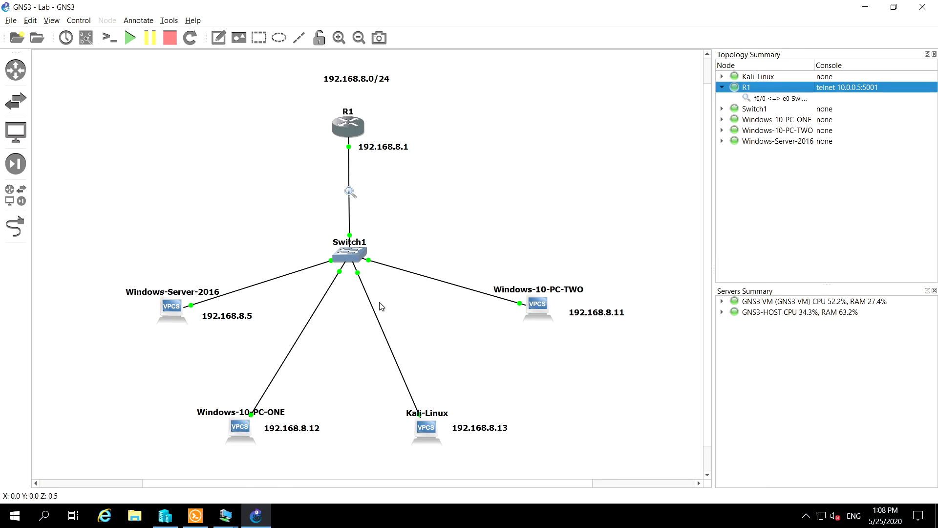
right_click(776, 99)
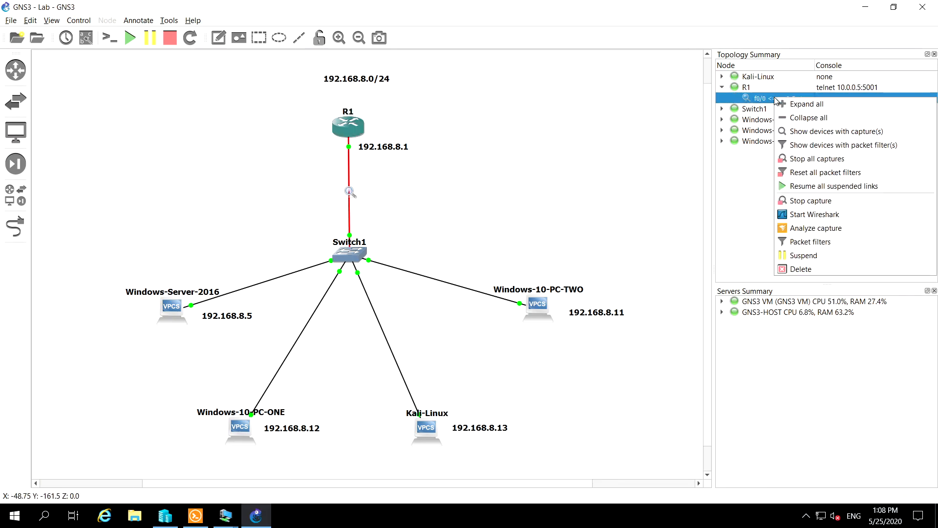
left_click(803, 158)
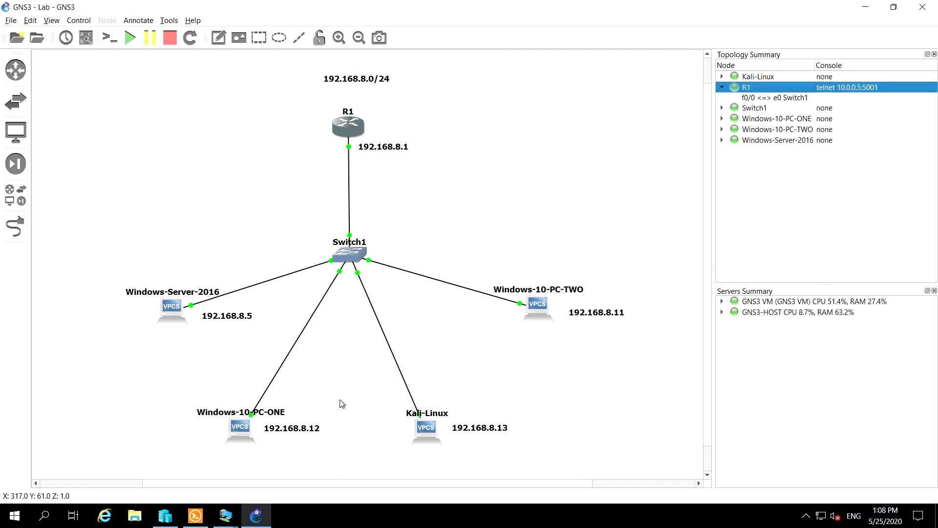
Check the Telnet router session in the Windows Server 2016 connection and return to Hyper-V Manager
left_click(169, 516)
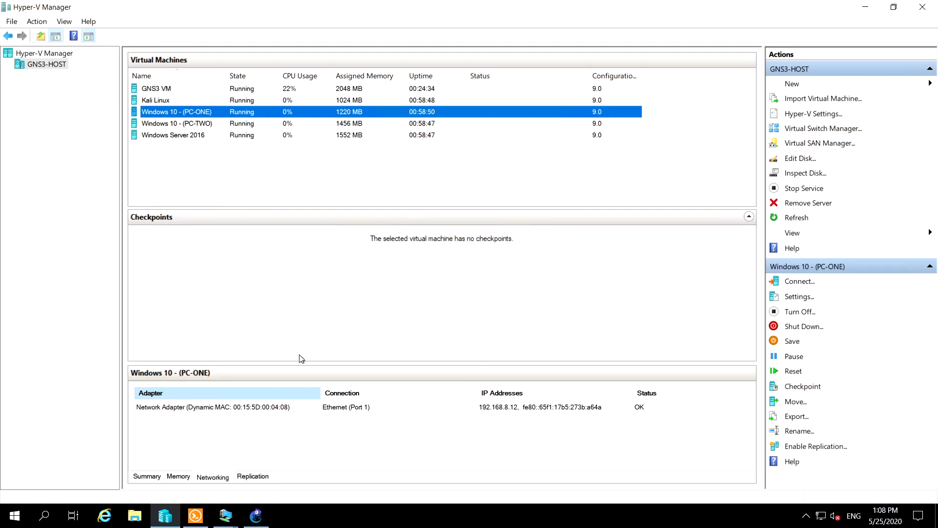
mouse_move(261, 518)
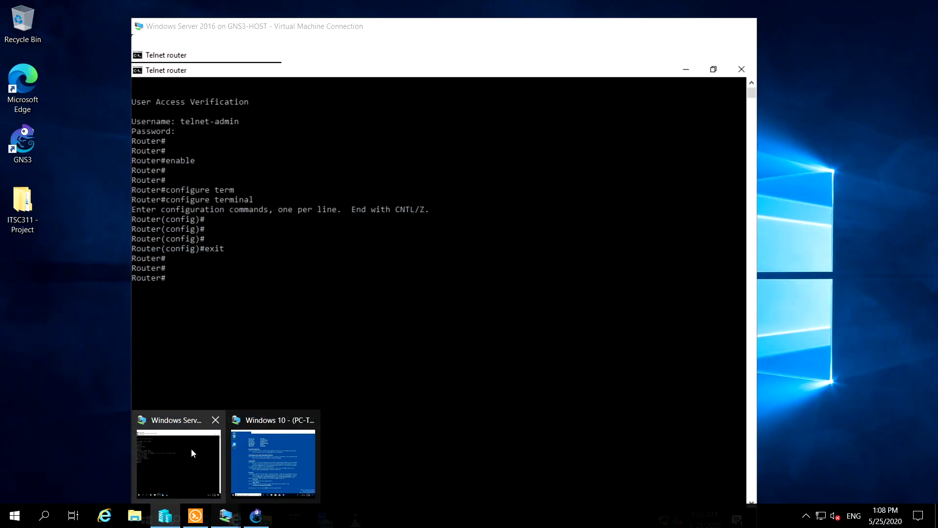
left_click(192, 448)
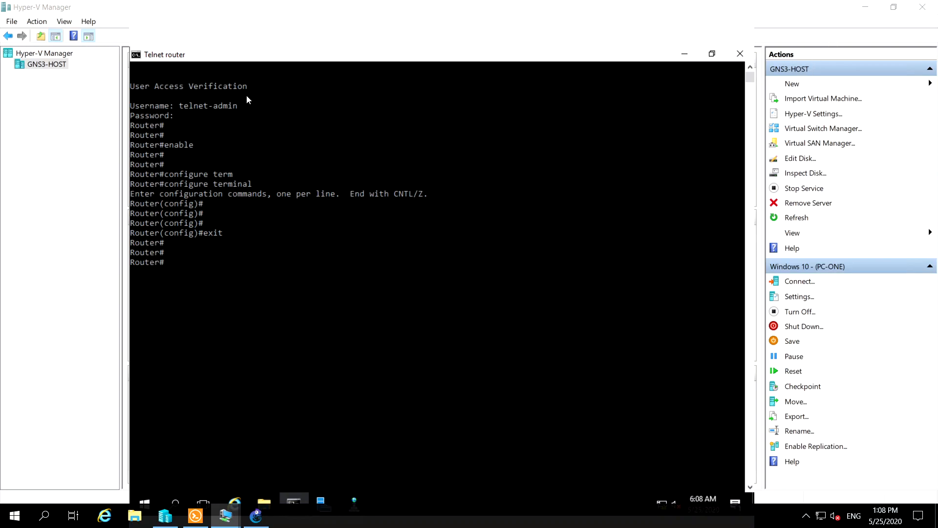
left_click(34, 119)
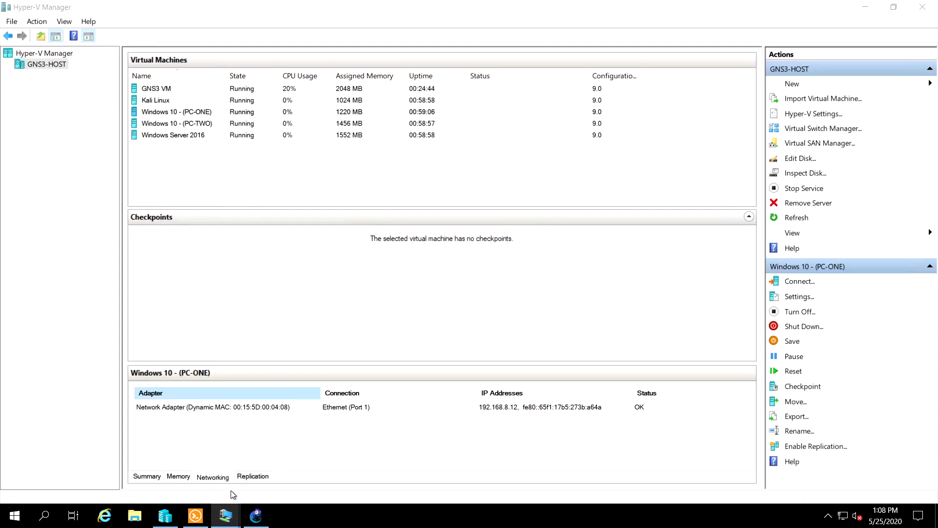
mouse_move(229, 514)
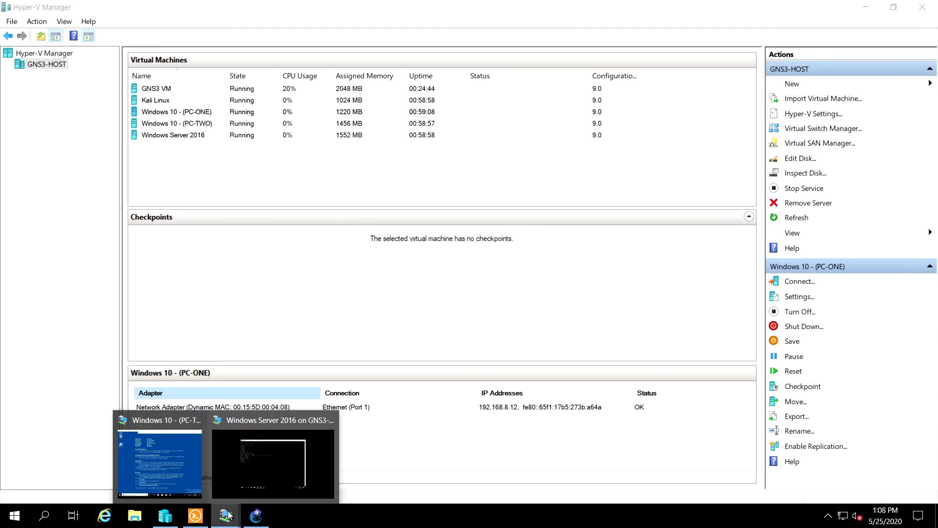
mouse_move(274, 460)
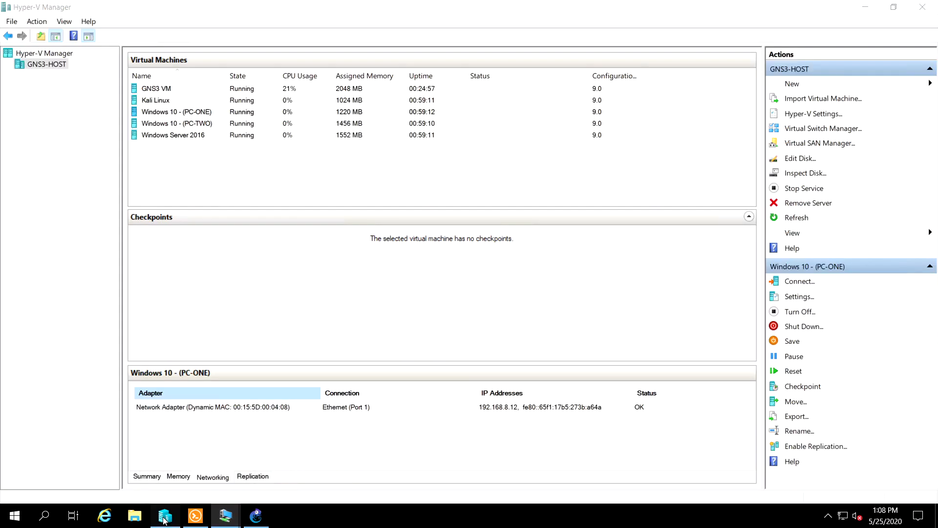
mouse_move(165, 520)
left_click(170, 476)
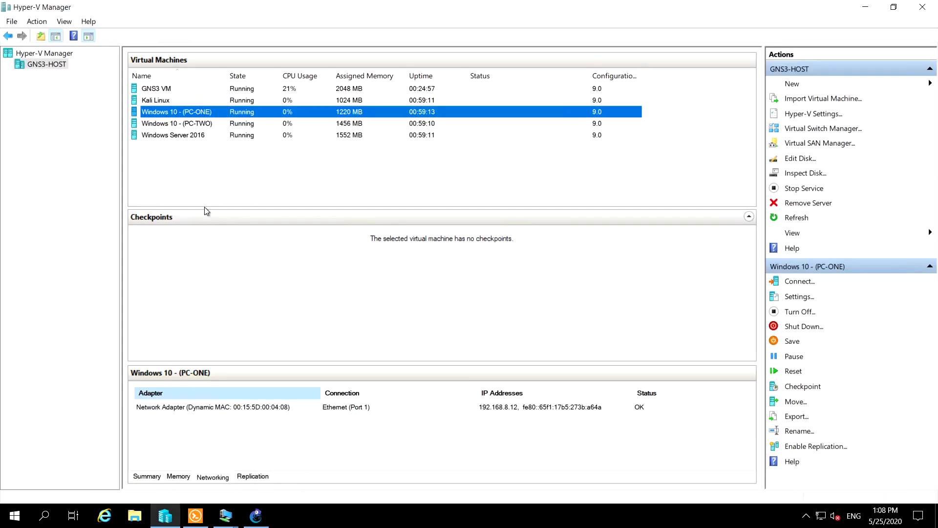
Connect to the Kali Linux virtual machine, show it full screen and sign in by entering the account password
left_click(155, 99)
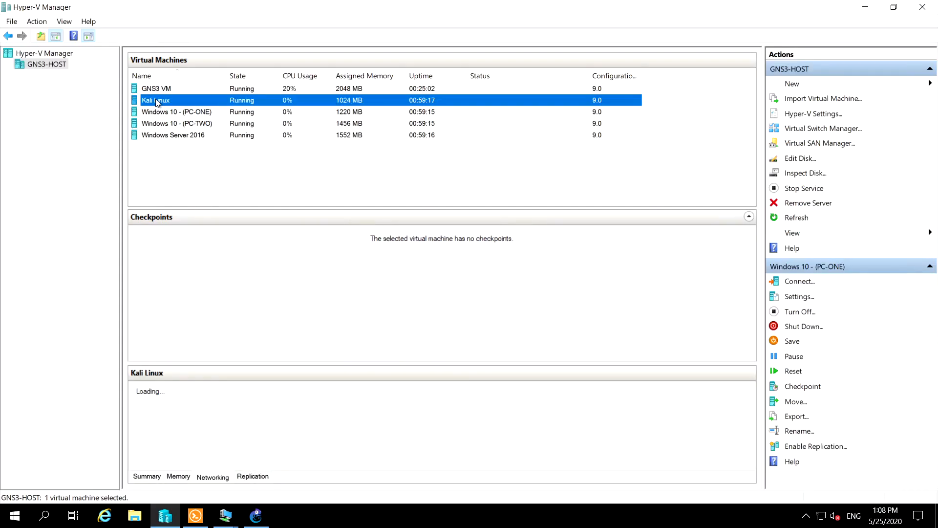
right_click(169, 99)
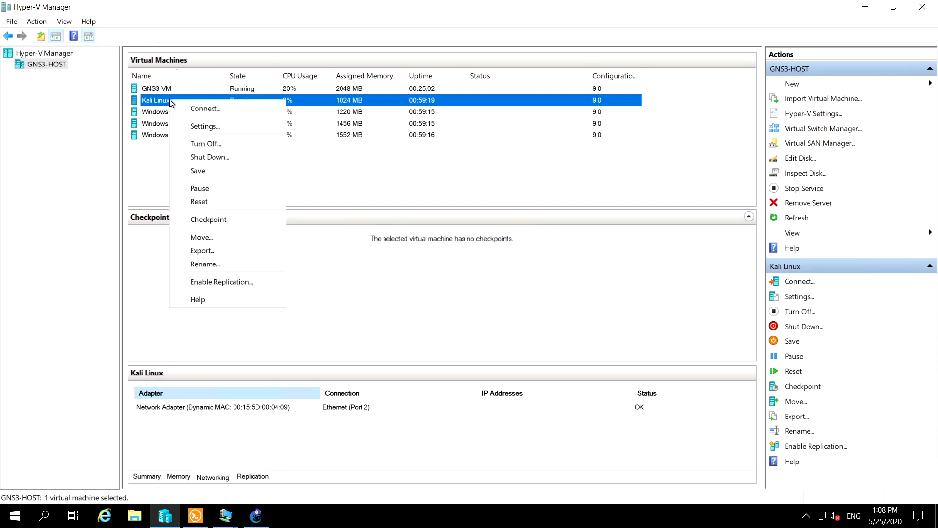
left_click(200, 109)
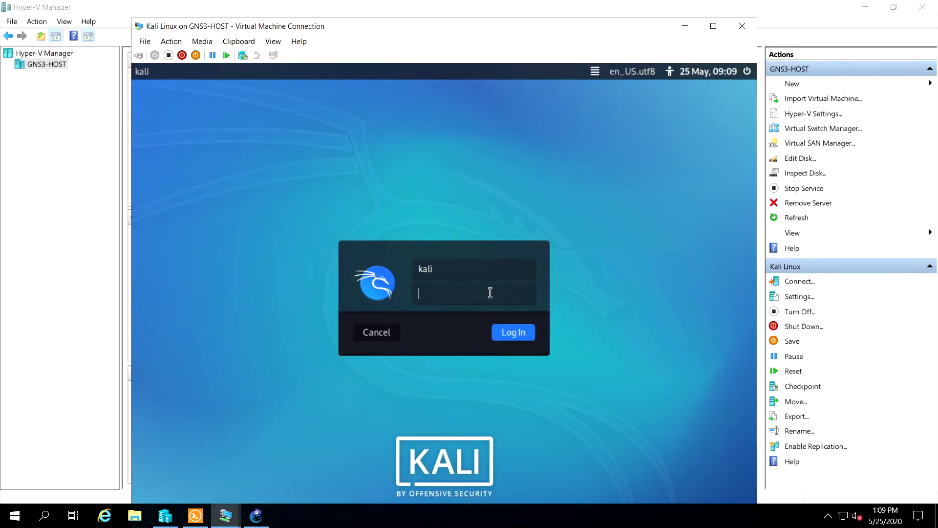
left_click(713, 26)
type("kali")
key("Return")
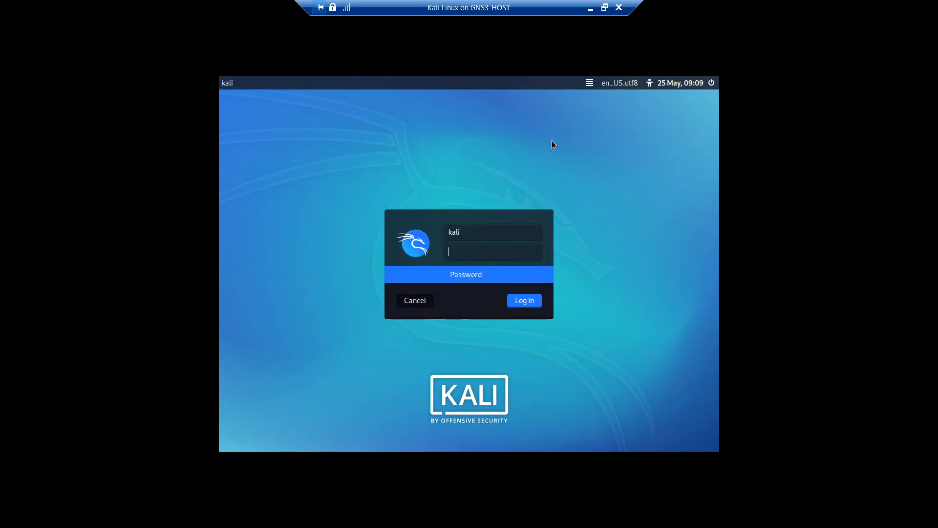
Clear the Kali terminal and look up the tool's location with the command which cisco-touch
type("clear")
key("Return")
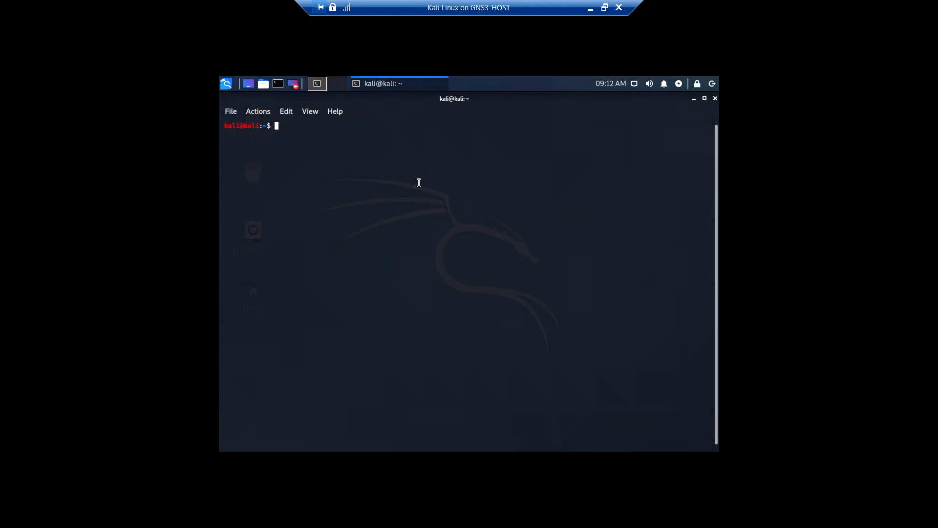
type("w")
type("h")
type("icp")
key("BackSpace")
type("h ")
type("cisi")
key("BackSpace")
type("co-touch")
key("Return")
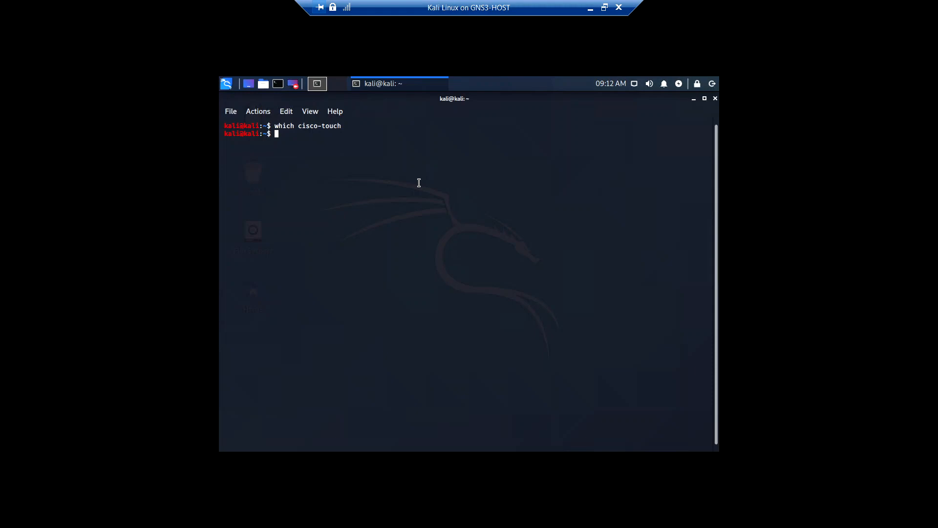
Try to run the tool directly as cisco-touch and cisco-torch, and test internet access by pinging 8.8.8.8
key("Up")
key("Left")
key("Left")
key("Left")
key("Left")
key("Left")
key("Left")
key("Left")
key("Left")
key("Left")
key("Left")
key("Left")
key("BackSpace")
key("BackSpace")
key("BackSpace")
key("BackSpace")
key("BackSpace")
key("BackSpace")
key("Return")
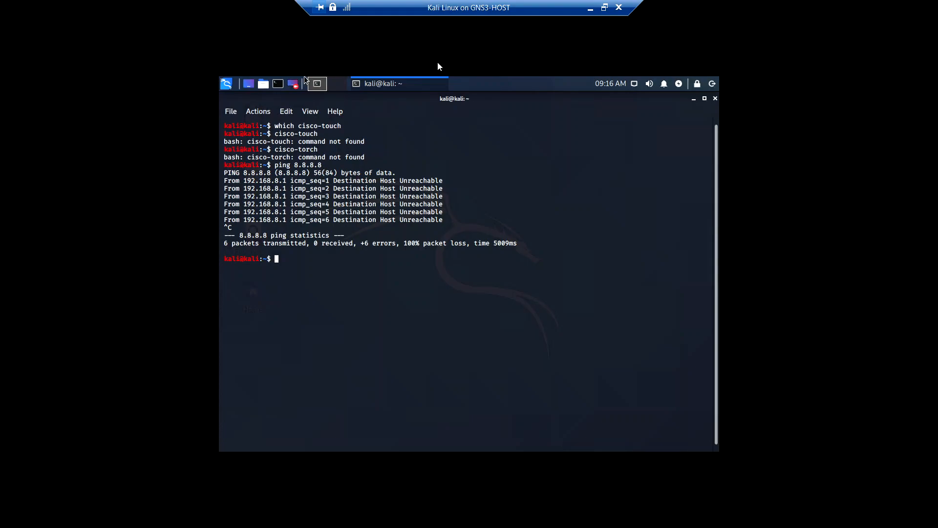
Minimise the Kali connection and examine the Default Switch properties in the host's Virtual Switch Manager, leaving without changes
left_click(590, 8)
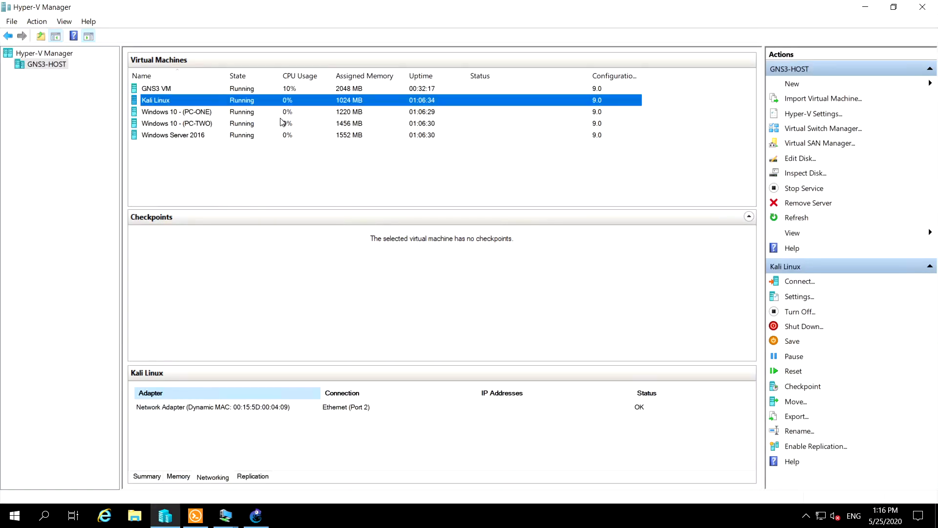
left_click(167, 157)
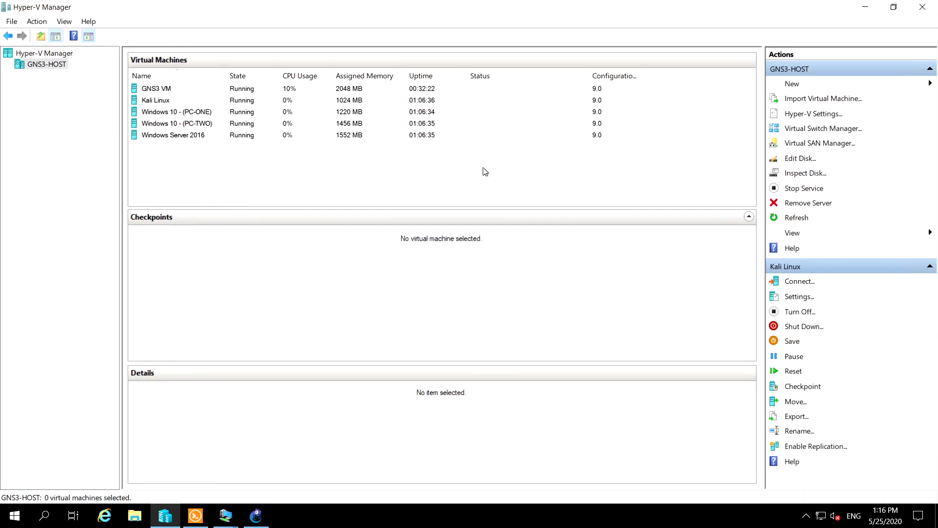
left_click(814, 129)
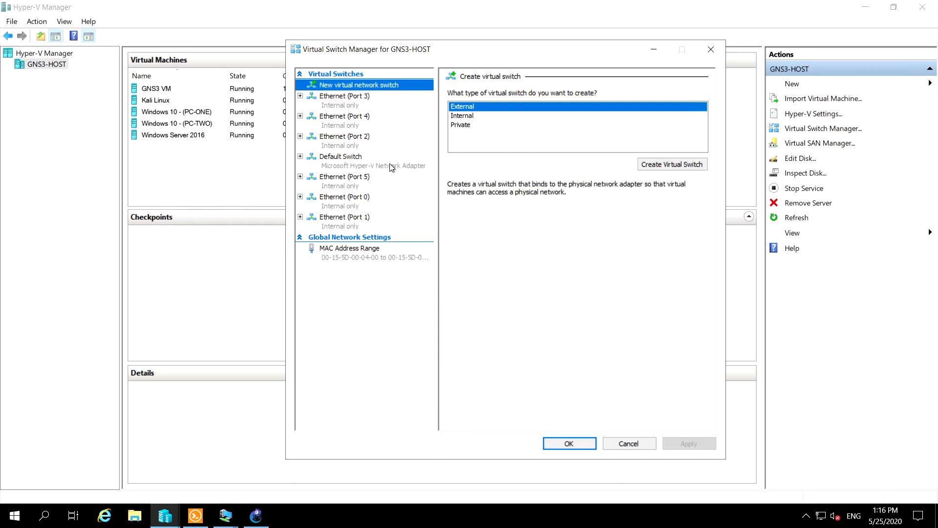
left_click(350, 166)
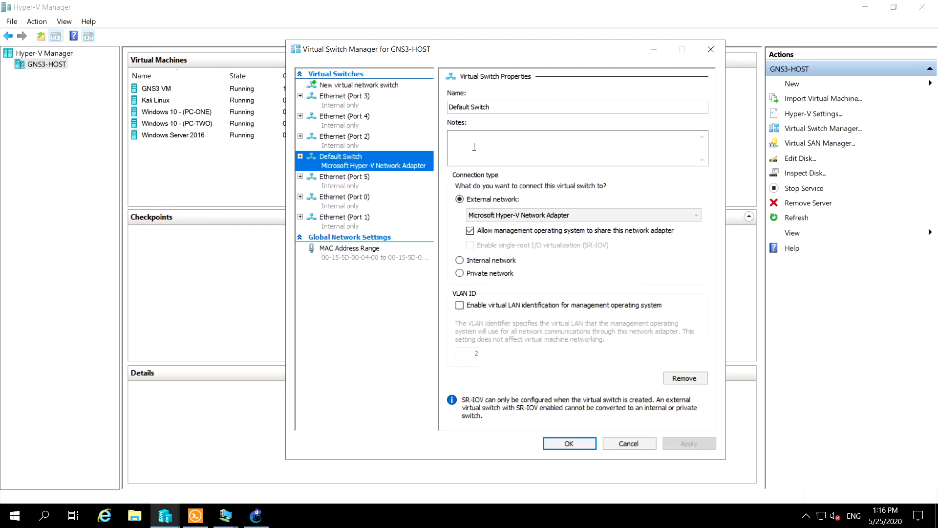
left_click(628, 442)
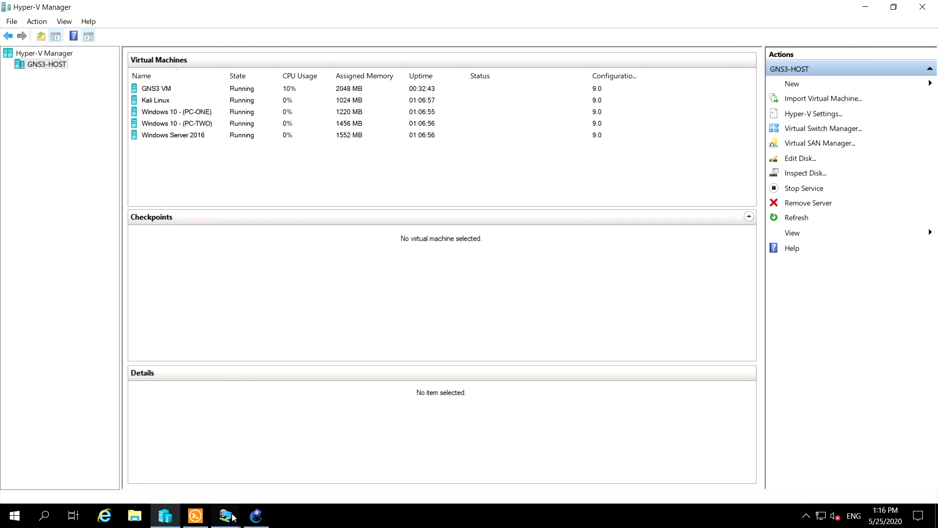
Switch to the GNS3 lab and move the 192.168.8.0/24 label down to just above router R1
mouse_move(232, 519)
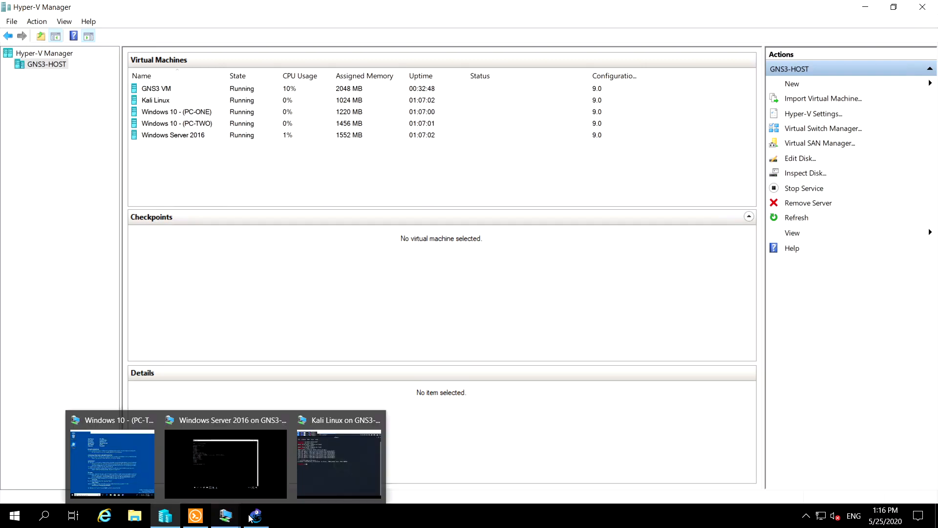
left_click(250, 517)
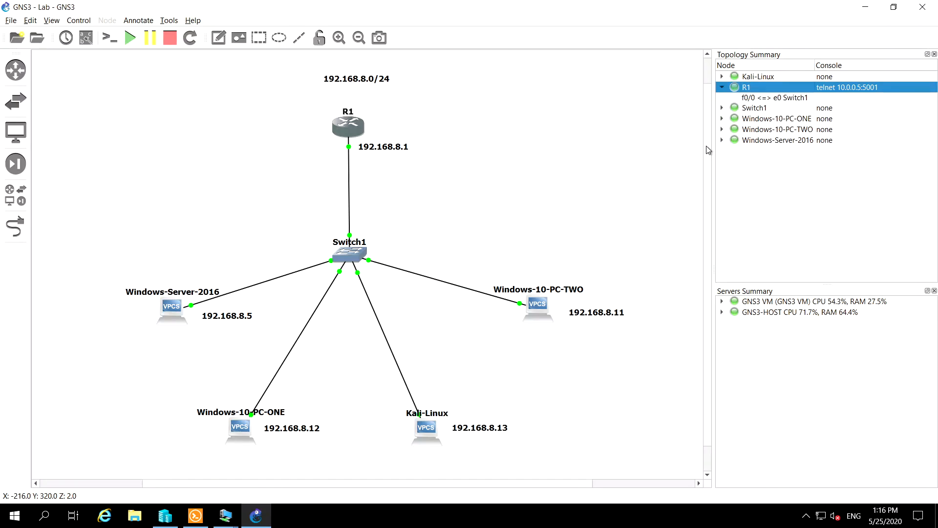
scroll(708, 149, "up", 1)
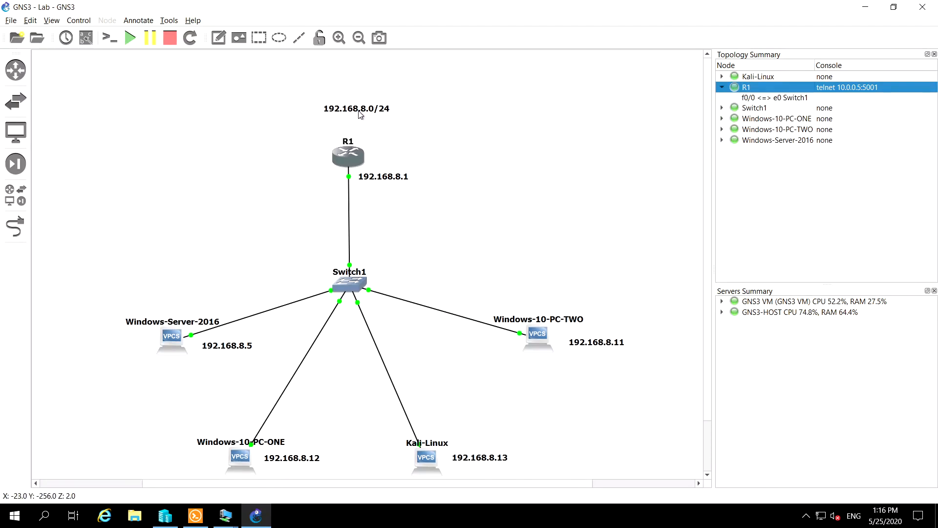
left_click_drag(352, 110, 348, 129)
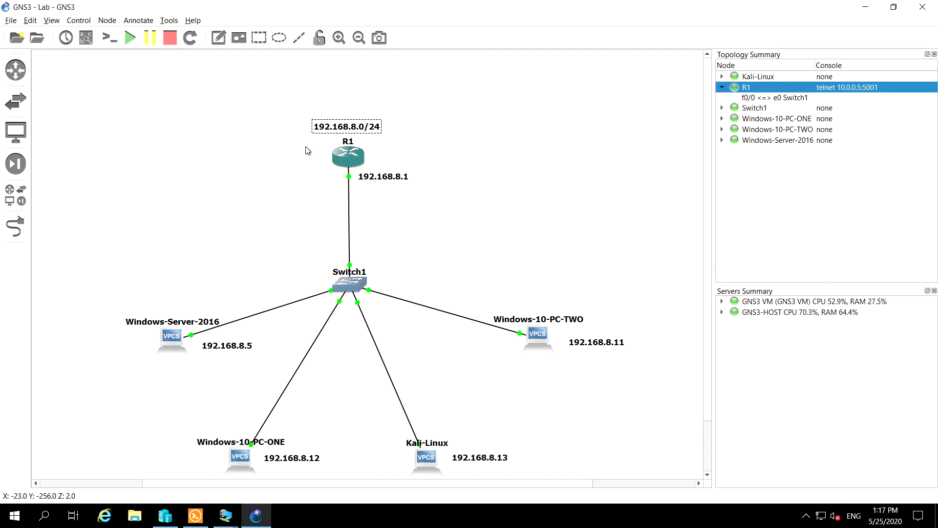
Add a Cloud node to the topology beside R1, hosted on the GNS3 VM server
left_click(16, 195)
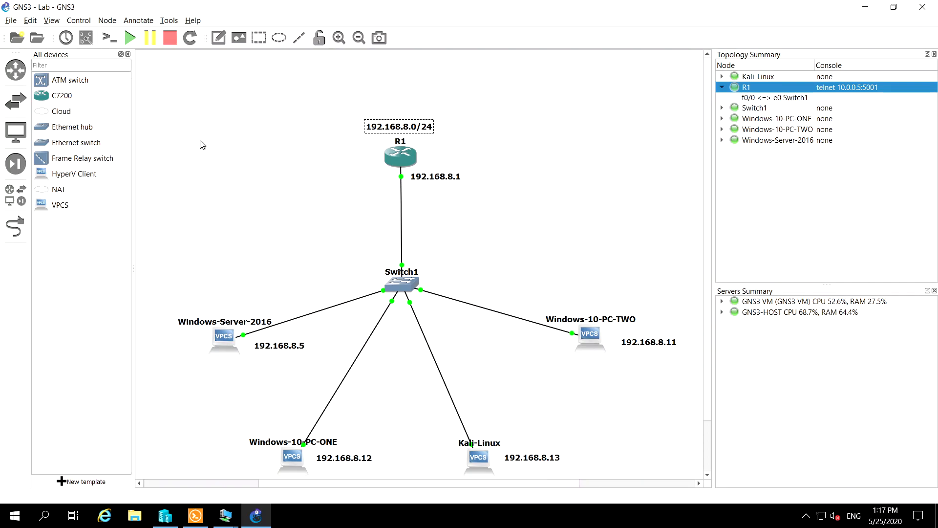
left_click_drag(61, 111, 220, 110)
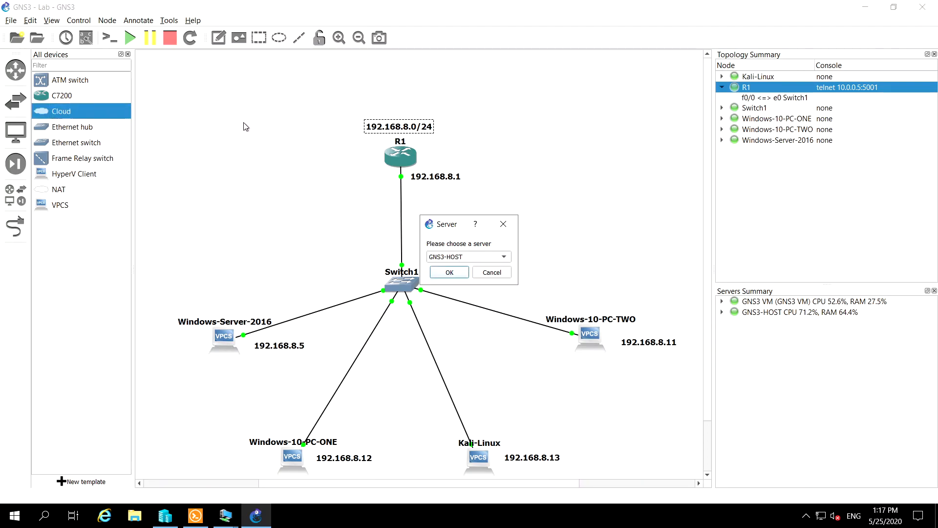
left_click(466, 258)
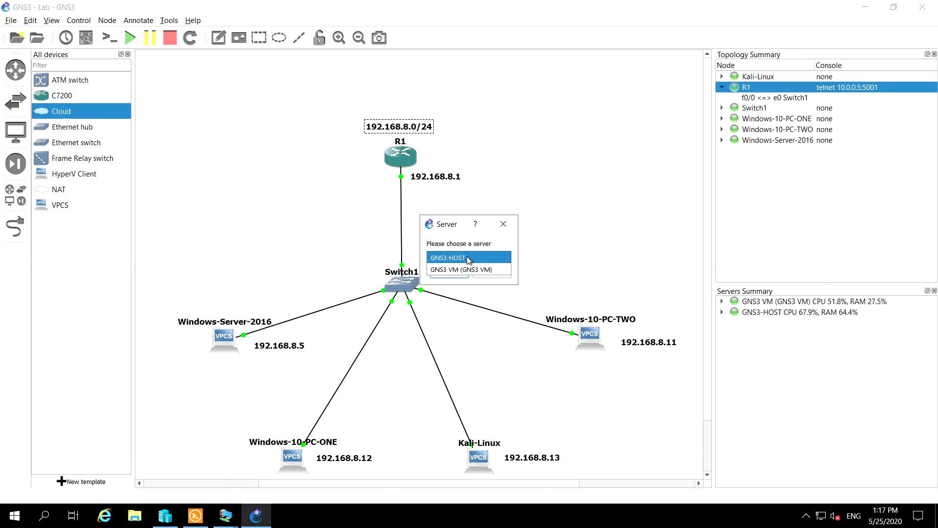
left_click(464, 269)
left_click(451, 273)
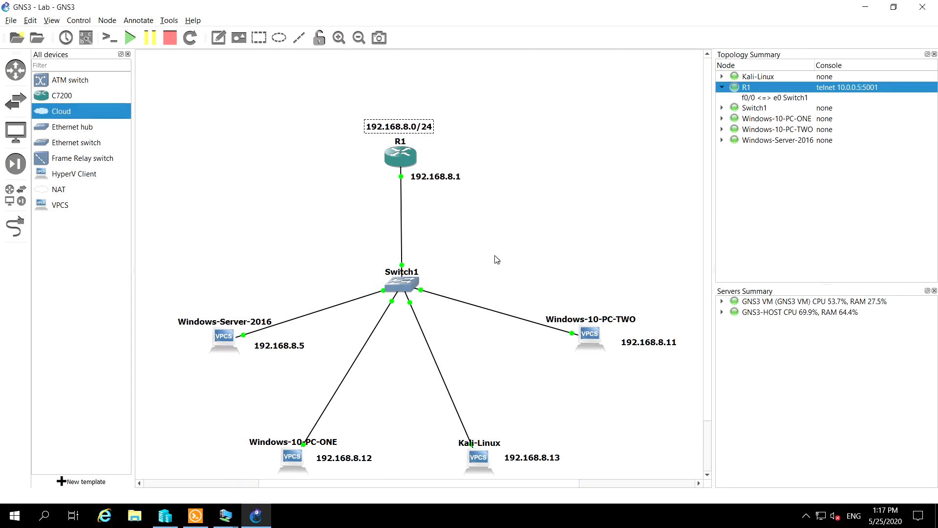
left_click(245, 189)
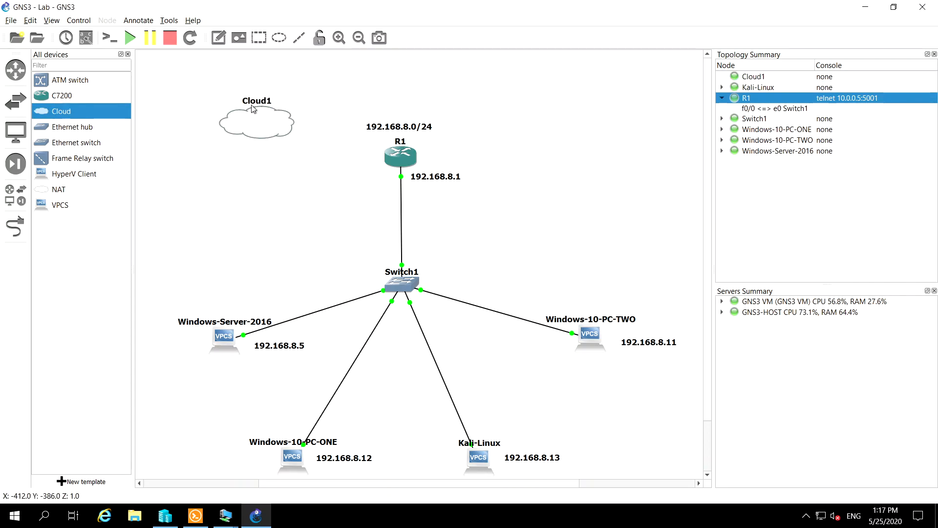
Rename the new cloud node to Internet and hide the device list
double_click(251, 110)
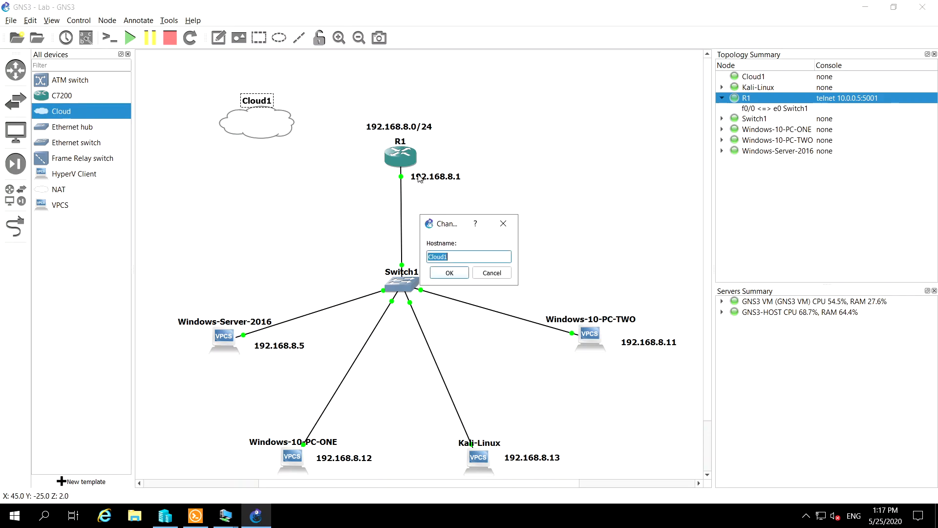
type("Internet")
left_click(445, 272)
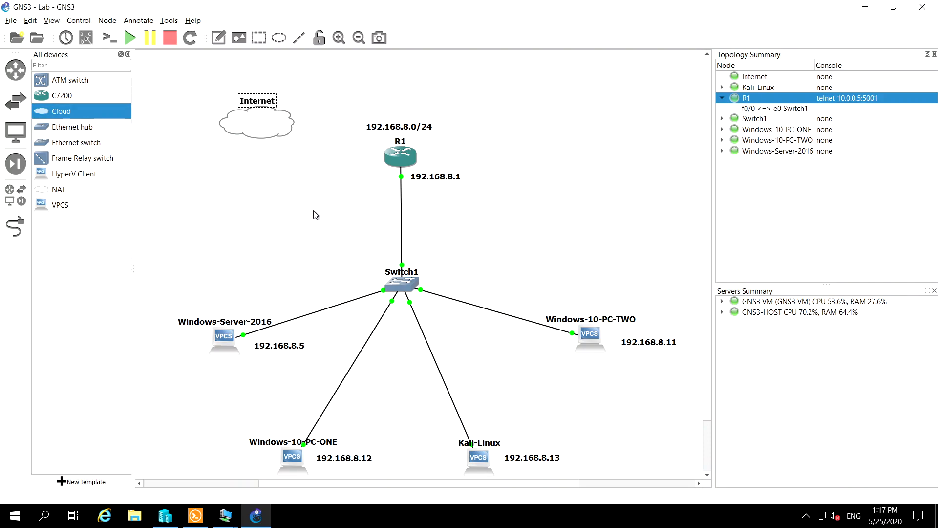
left_click(296, 206)
left_click(15, 195)
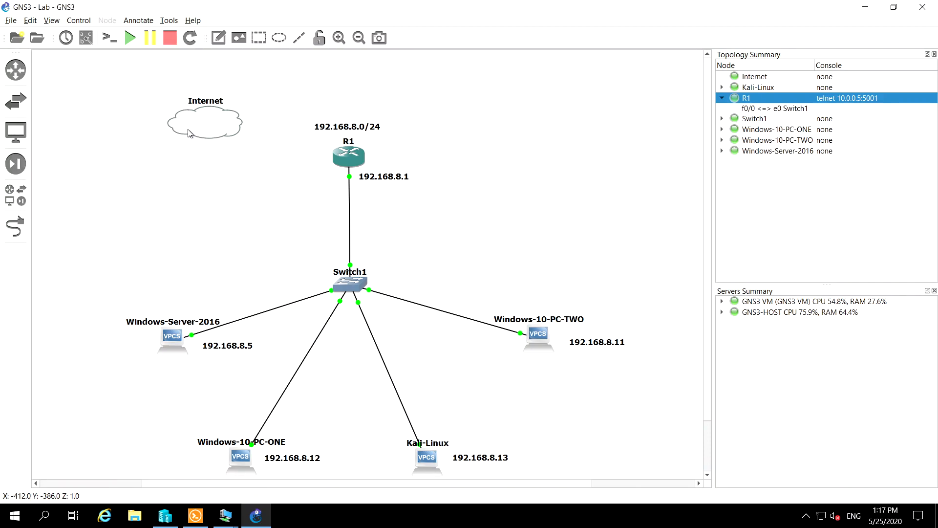
Examine the Internet cloud's Ethernet interfaces in its configuration and leave without changes
right_click(196, 113)
left_click(211, 122)
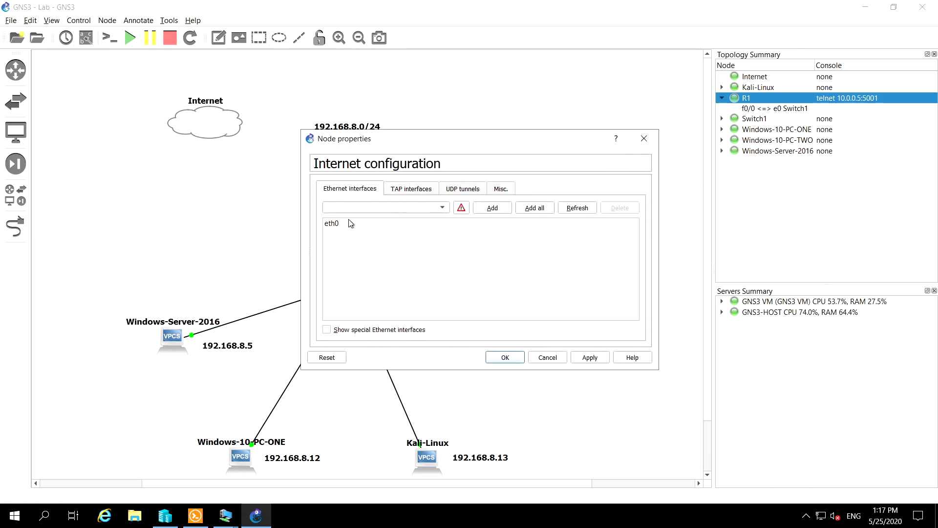
left_click(341, 225)
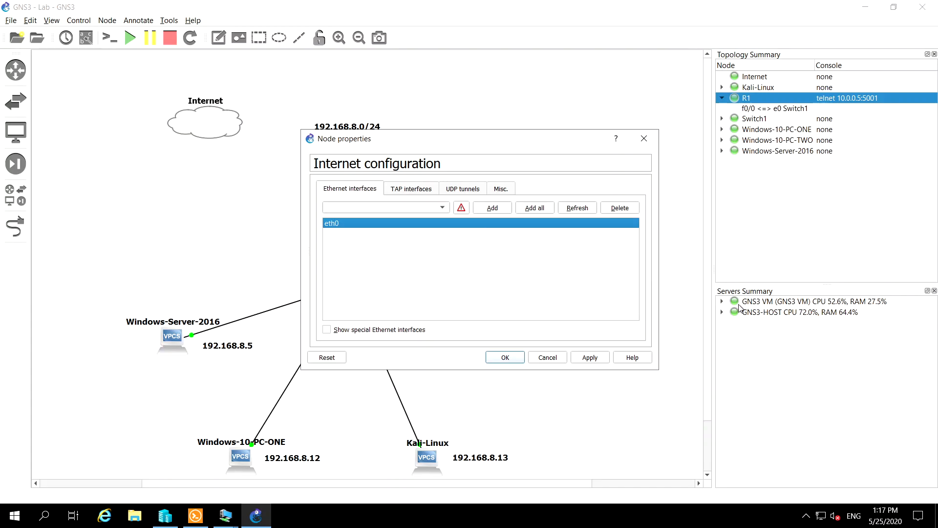
left_click(556, 362)
Place a second Cloud node below the Internet cloud, hosted on the GNS3-HOST server
left_click(12, 196)
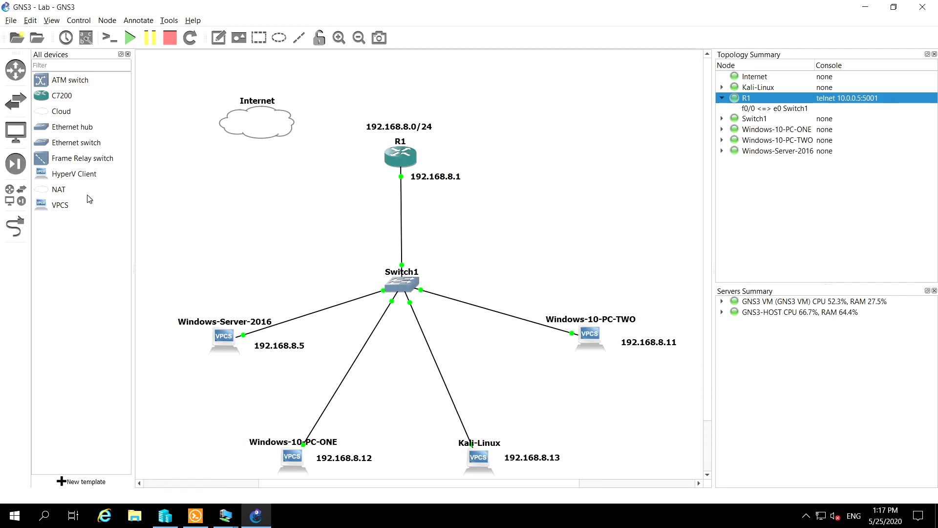
left_click_drag(57, 112, 267, 235)
left_click(456, 257)
left_click(457, 257)
left_click(457, 270)
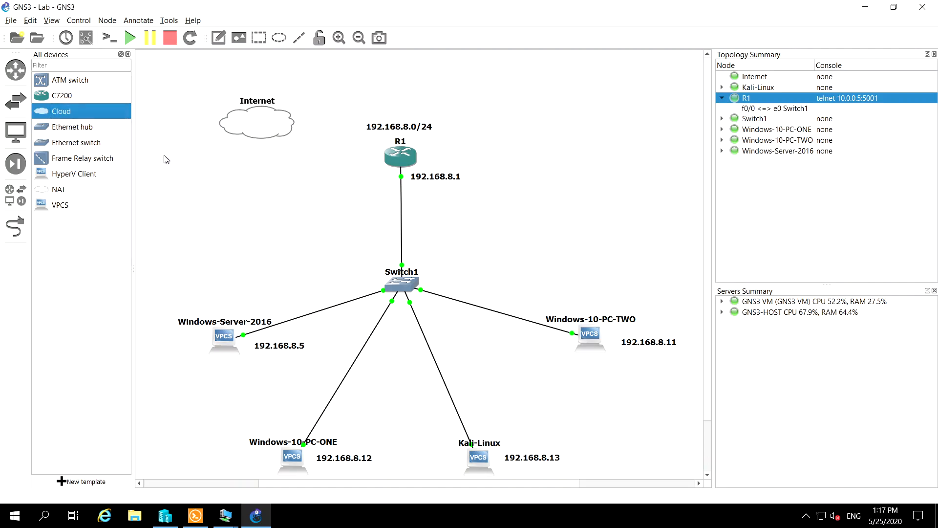
Hide the device list and move Cloud1 up beneath the Internet cloud
left_click(15, 195)
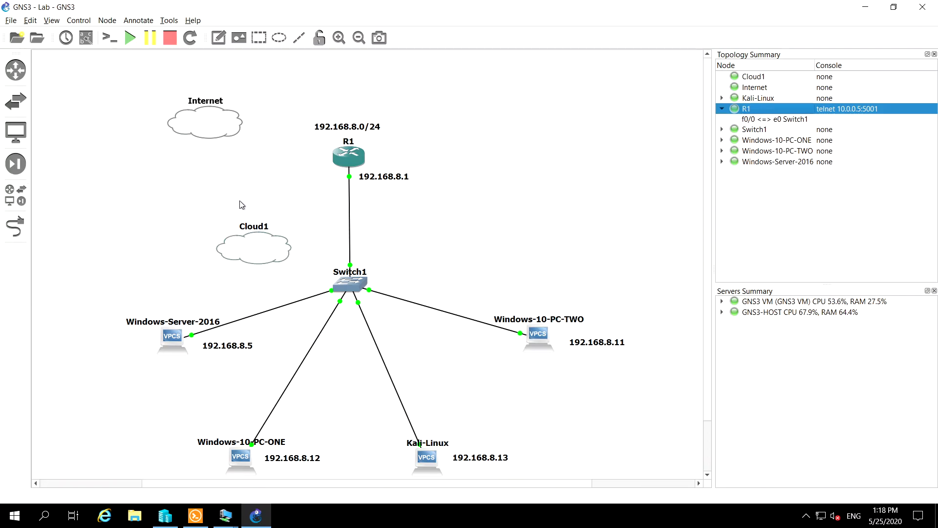
left_click_drag(246, 238, 191, 182)
Try to assign the special interface vEthernet (Default Switch) to Cloud1 in its configuration
right_click(200, 180)
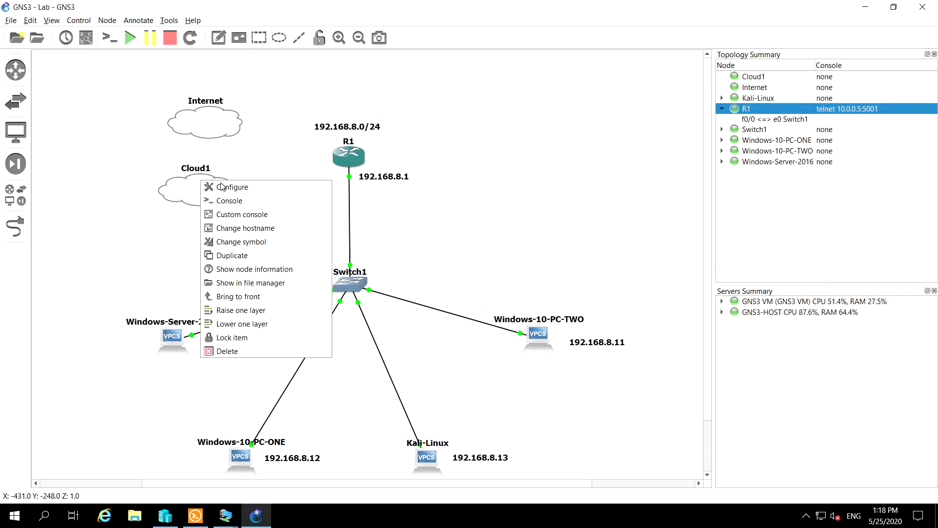
left_click(253, 190)
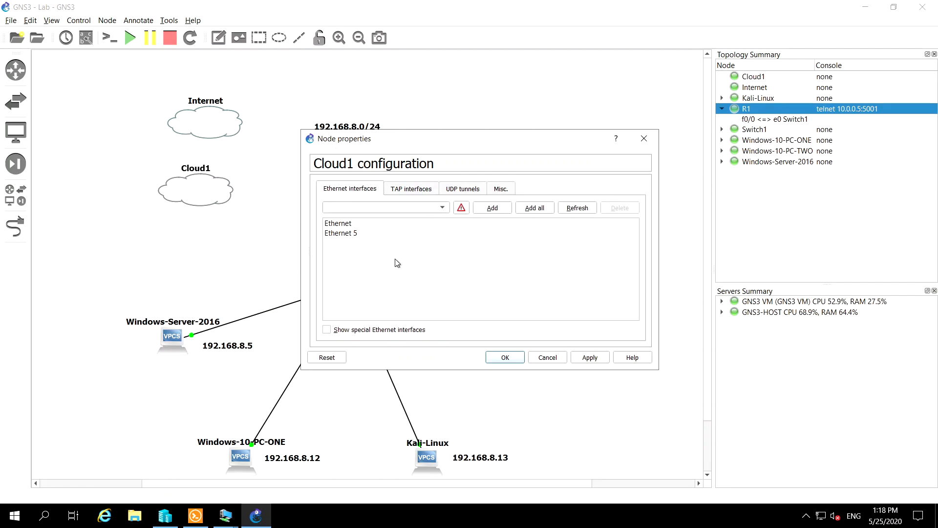
left_click(327, 330)
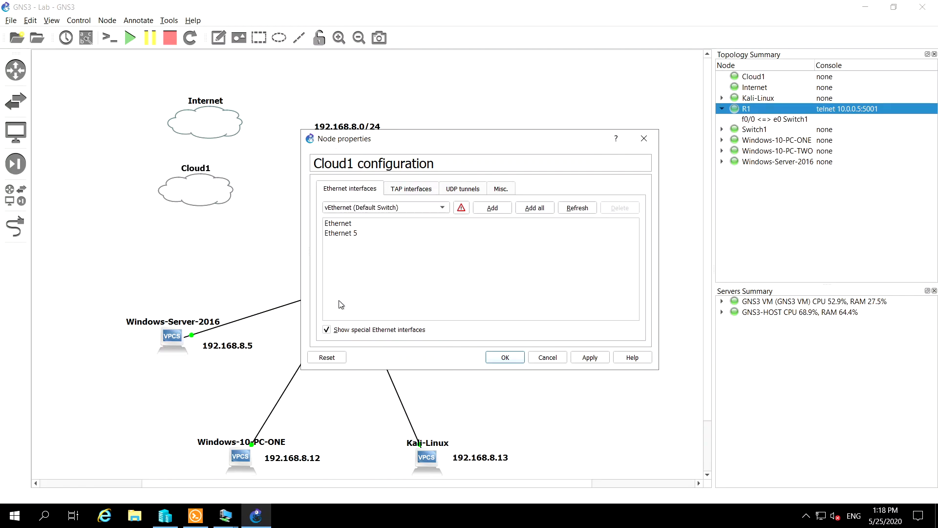
left_click(410, 211)
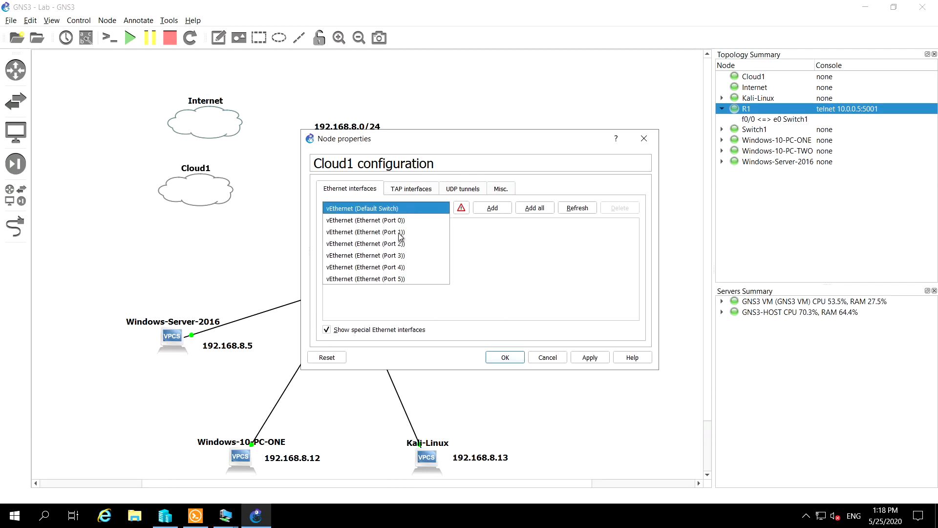
left_click(386, 210)
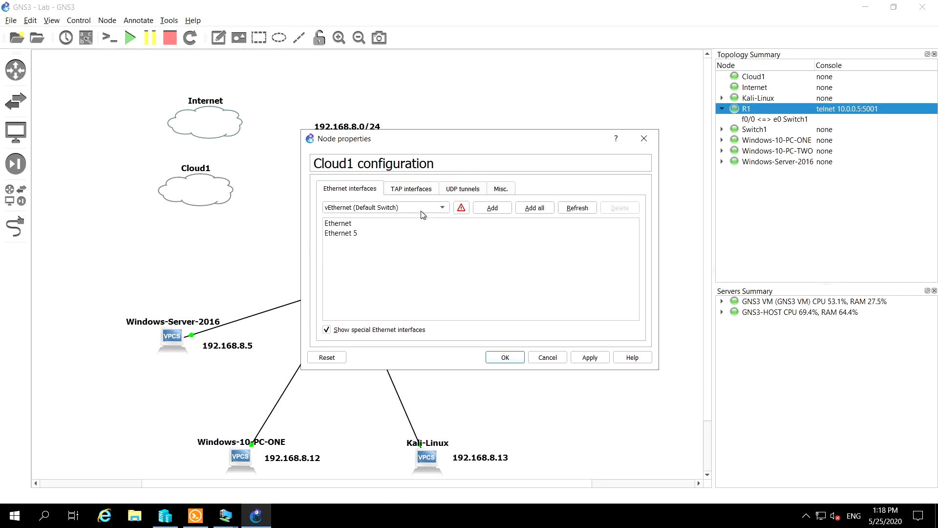
left_click(598, 361)
left_click(503, 355)
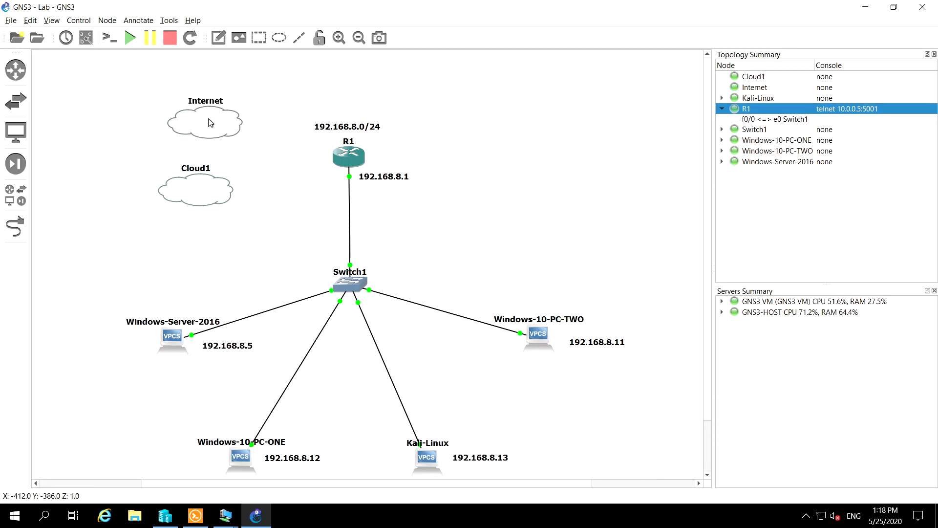
Delete the old Internet cloud permanently and rename Cloud1 as Internet(Azure)
key("Delete")
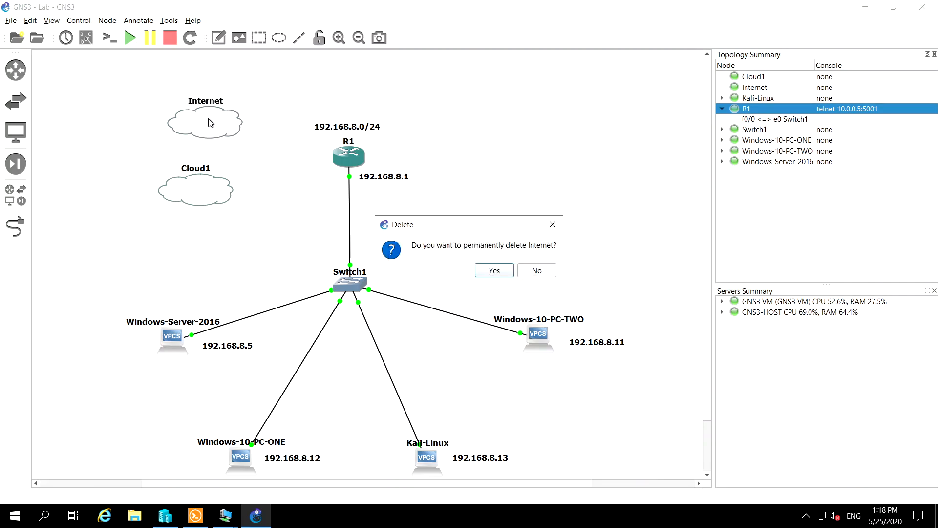
left_click(493, 270)
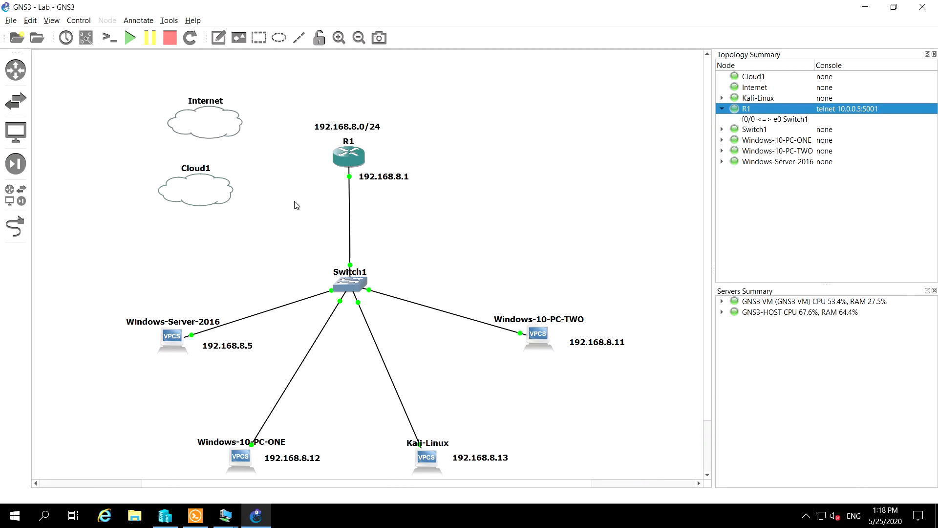
double_click(194, 171)
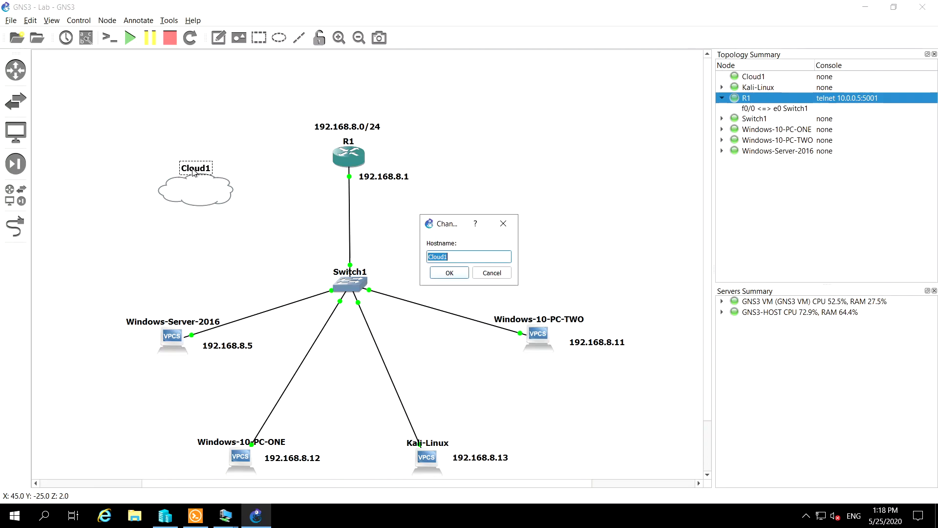
type("Internet")
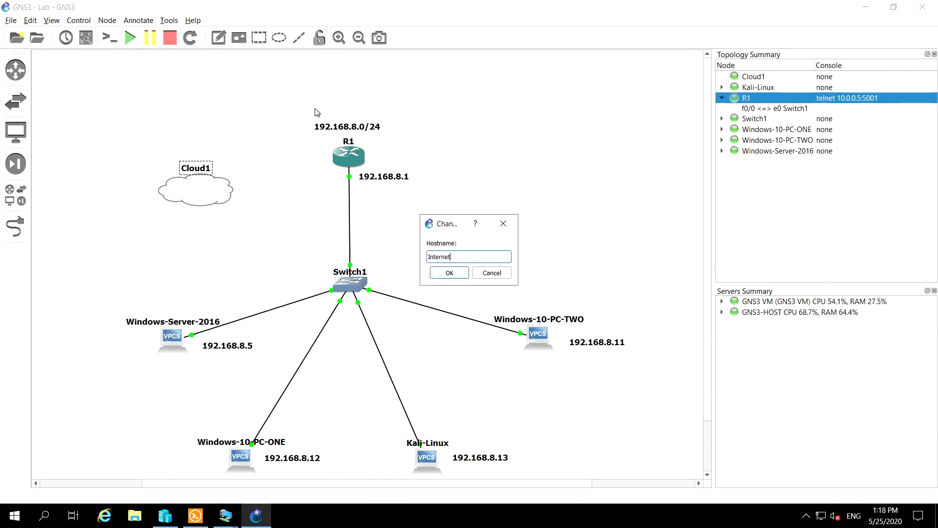
type(" (Azure")
left_click(446, 274)
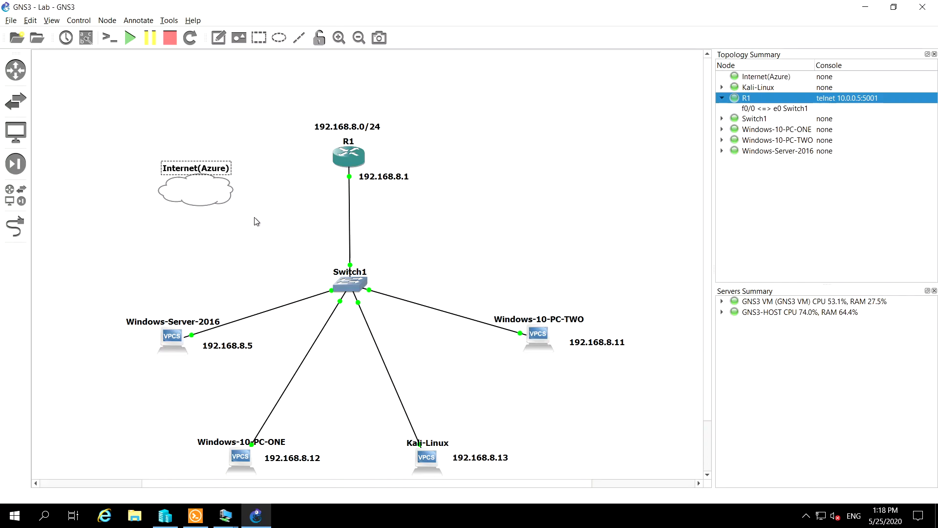
Move the Internet(Azure) cloud higher in the topology, to the left of R1
left_click_drag(203, 193, 189, 149)
left_click(251, 198)
left_click(199, 144)
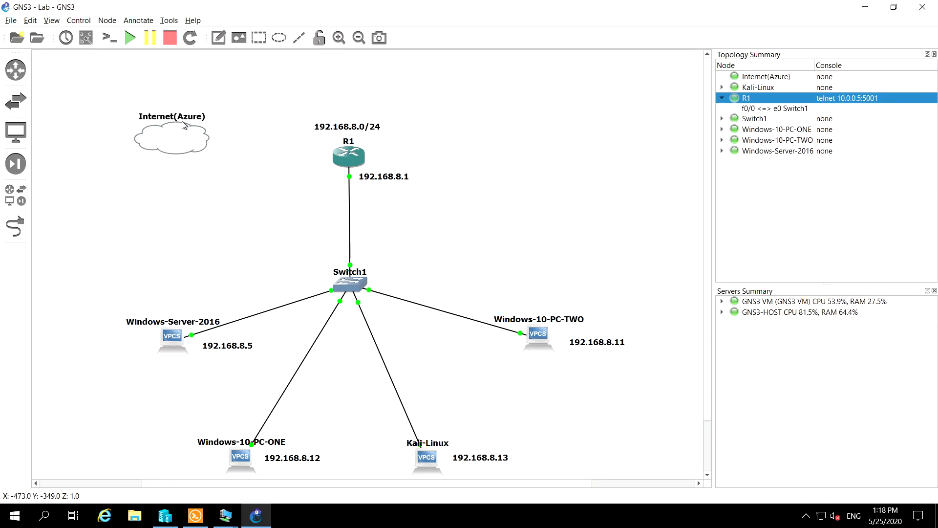
Install a PA-GE adapter in slot 1 of router R1 and apply the configuration
right_click(348, 157)
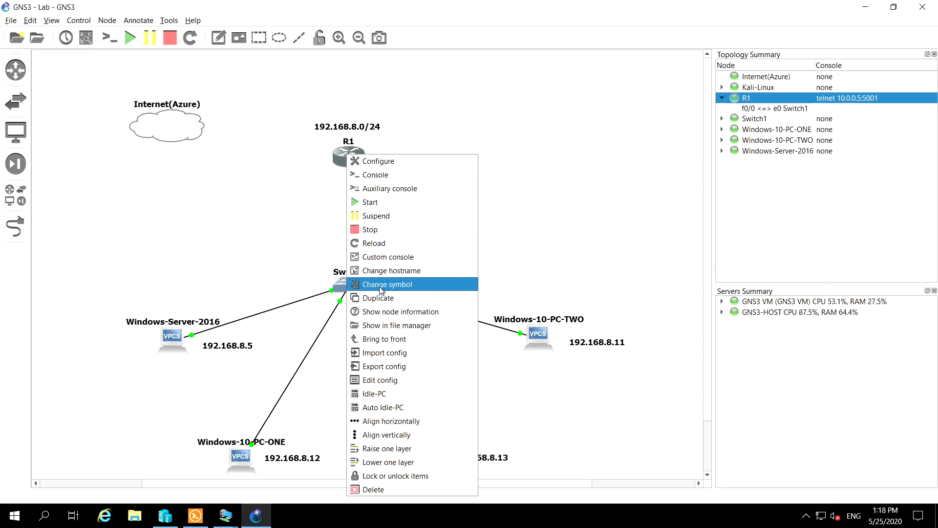
left_click(378, 162)
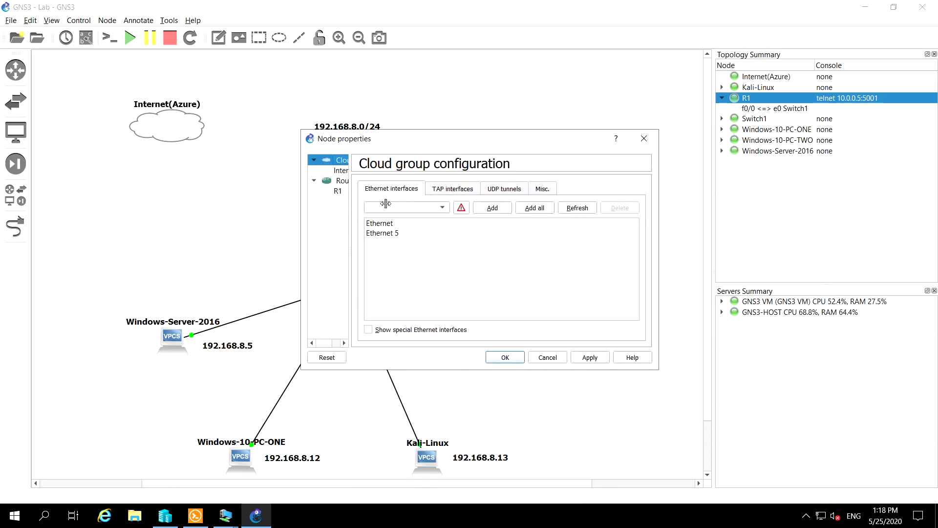
left_click(338, 191)
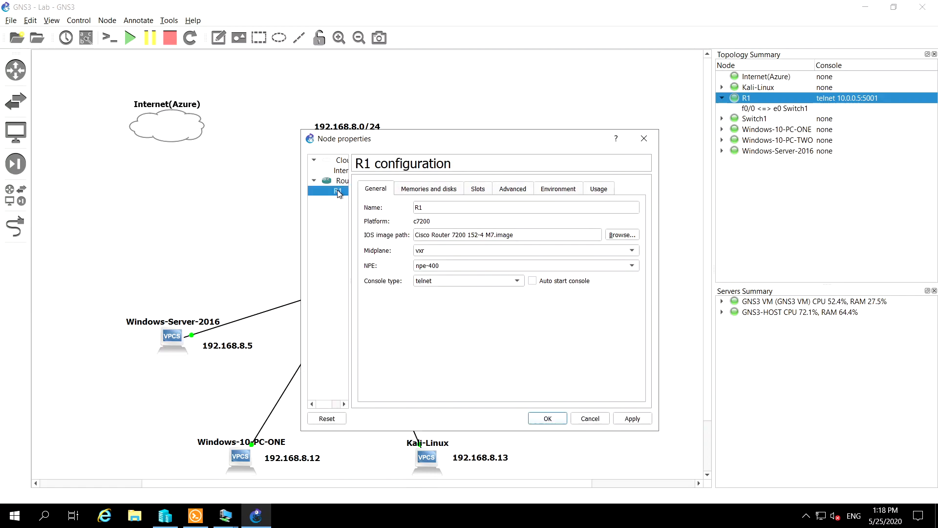
left_click(436, 192)
left_click(477, 192)
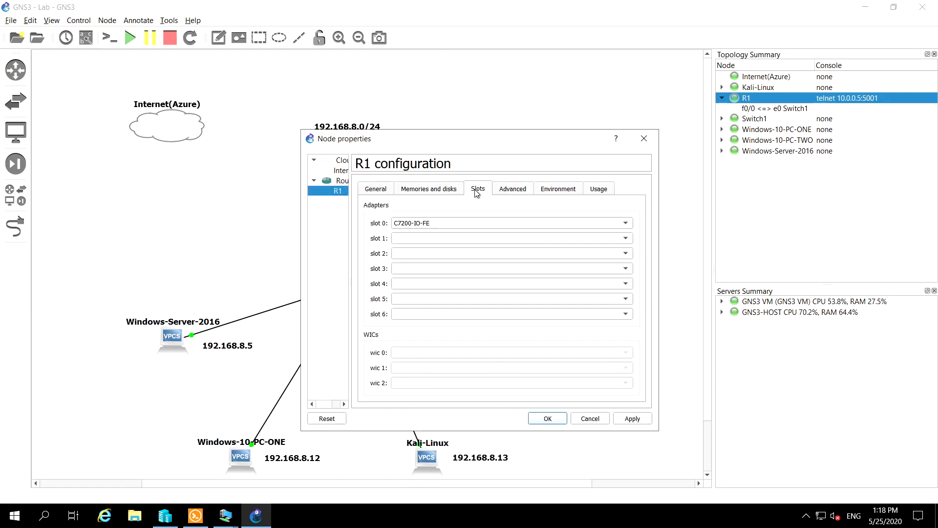
left_click(432, 238)
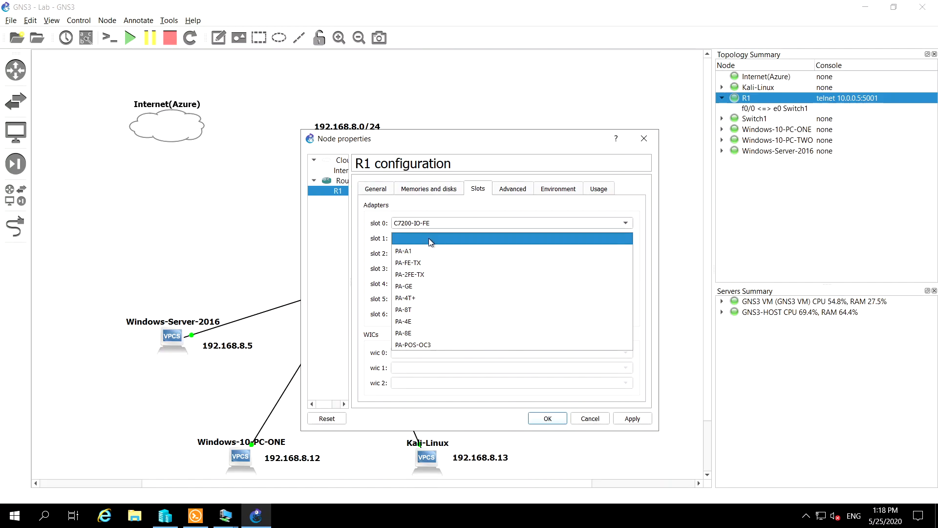
left_click(423, 286)
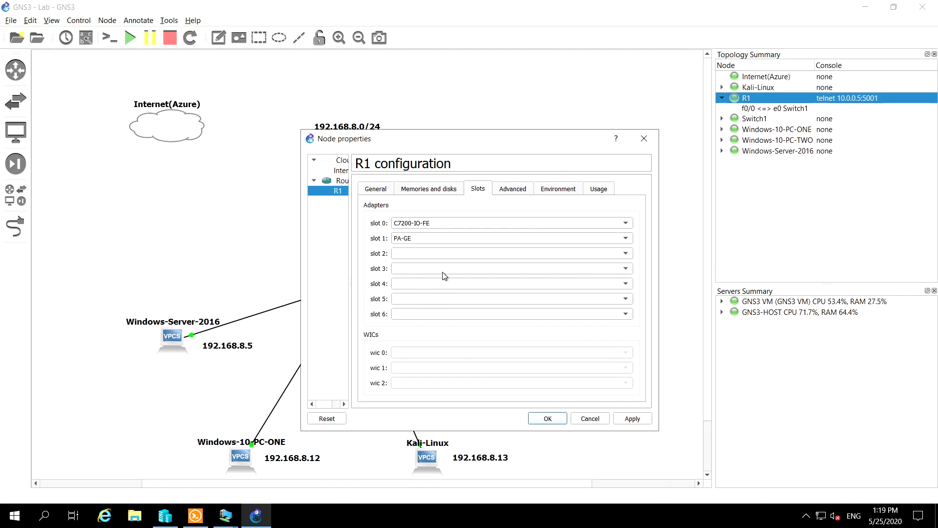
left_click(632, 419)
left_click(548, 419)
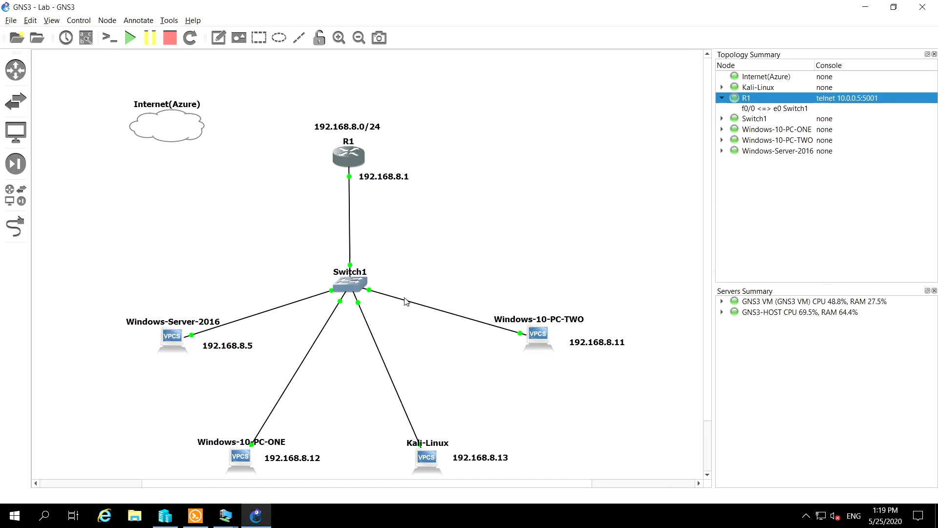
left_click(15, 227)
left_click(172, 134)
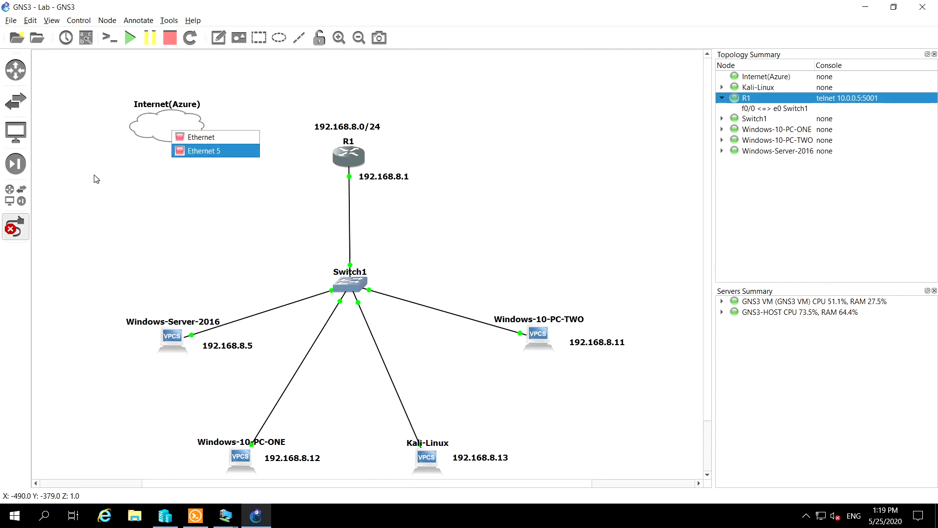
right_click(57, 225)
left_click(257, 157)
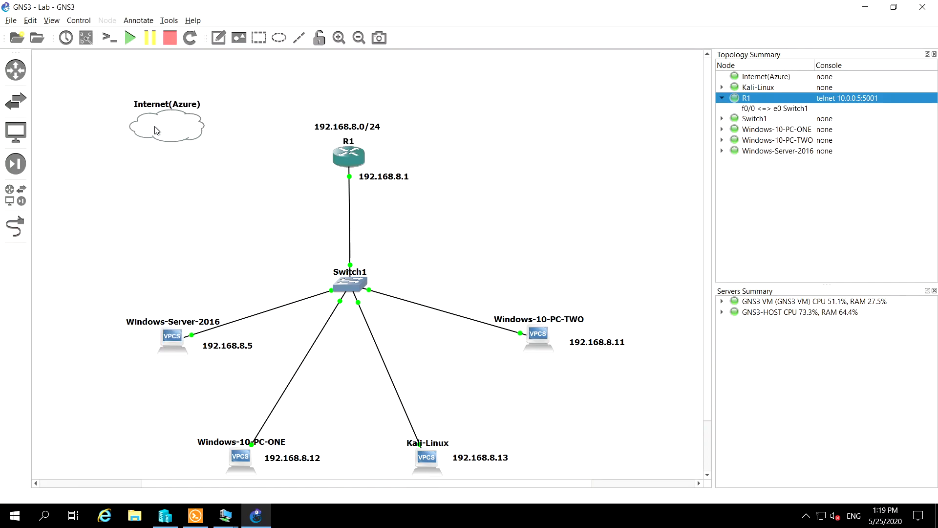
Delete the Ethernet 5 and Ethernet interfaces from the Internet(Azure) cloud's configuration
right_click(155, 127)
left_click(181, 133)
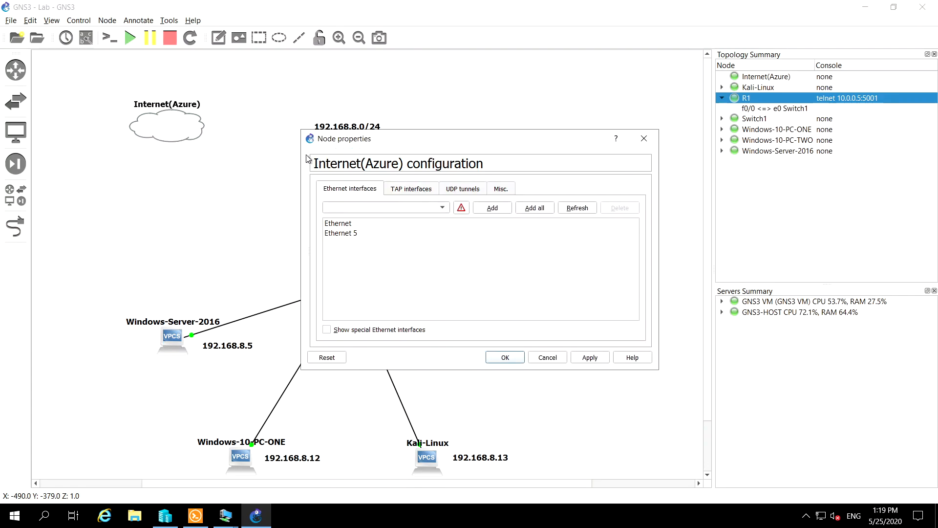
left_click(367, 226)
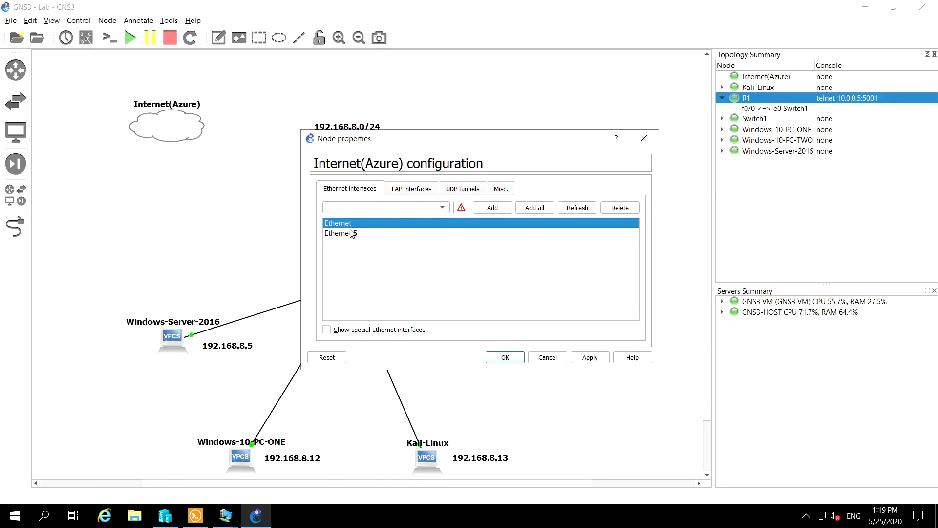
left_click(410, 232)
left_click(616, 209)
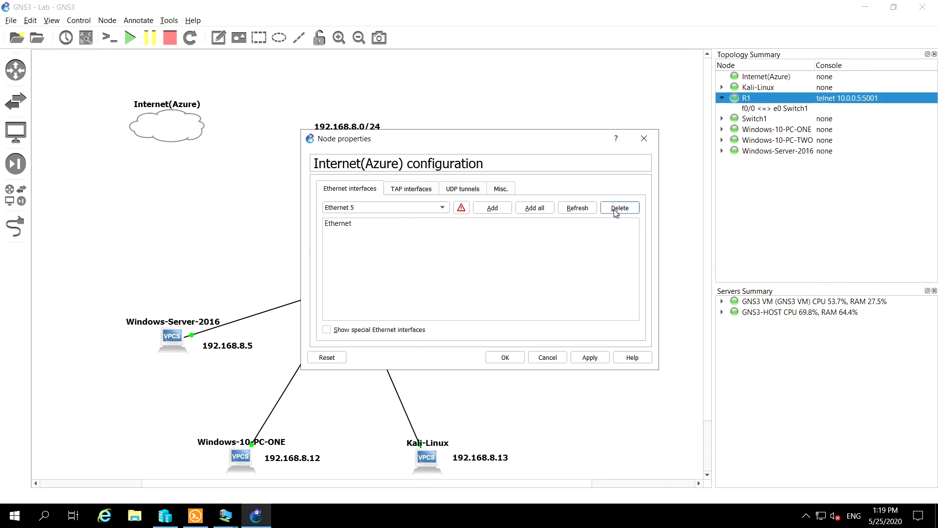
left_click(380, 226)
left_click(617, 208)
Show special Ethernet interfaces, add vEthernet (Default Switch) to the Internet(Azure) cloud, and save its configuration
left_click(432, 209)
left_click(376, 219)
left_click(326, 330)
left_click(394, 210)
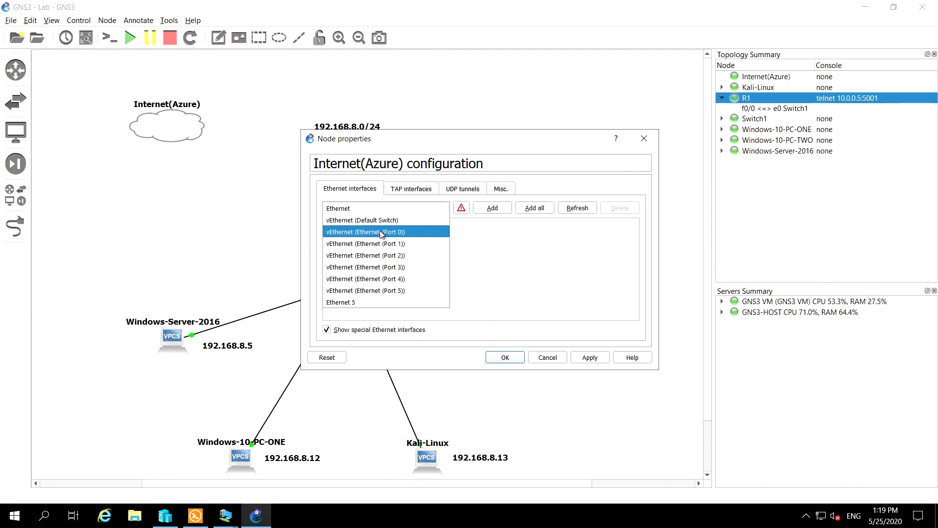
left_click(384, 220)
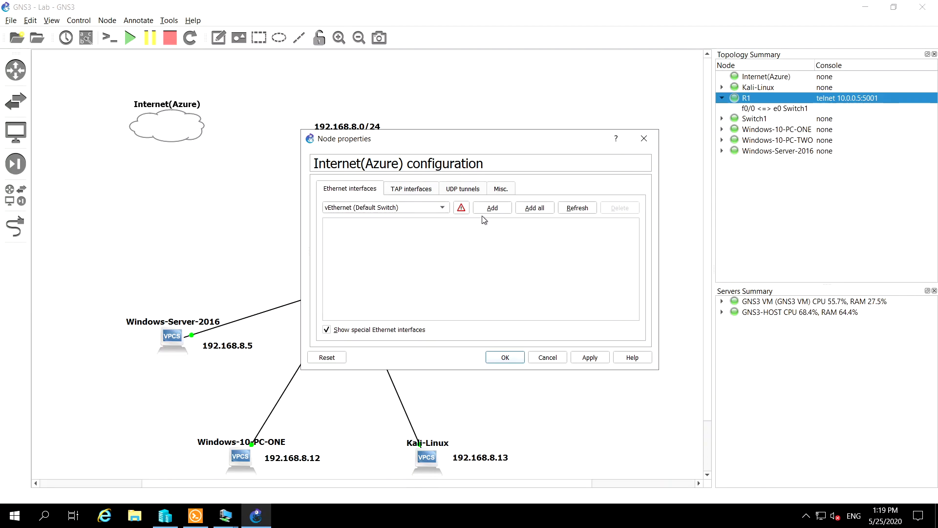
left_click(491, 209)
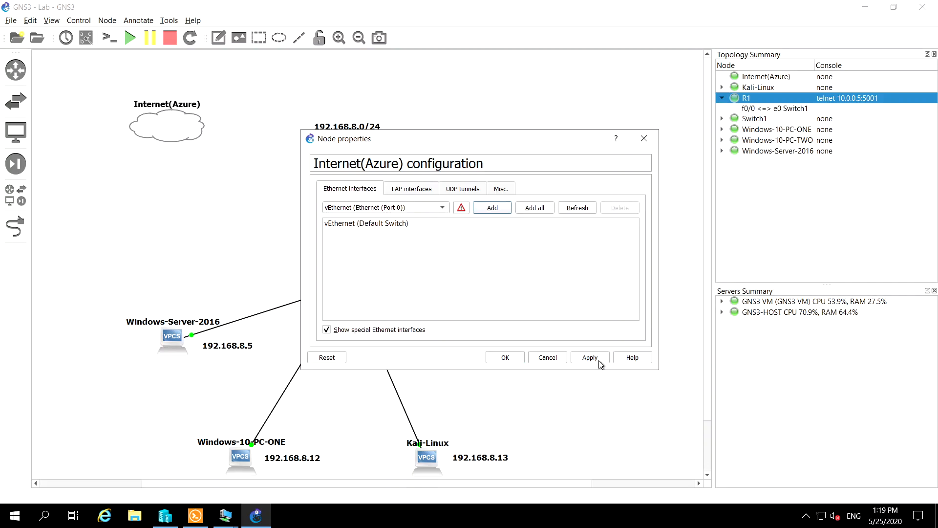
left_click(517, 362)
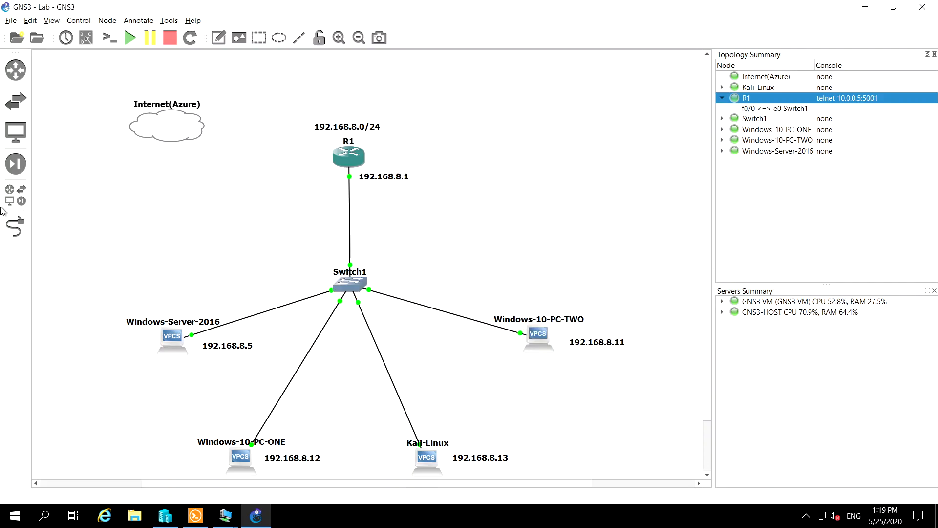
Link the Internet(Azure) cloud's vEthernet (Default Switch) port to GigabitEthernet1/0 on R1 and leave link mode
left_click(21, 226)
left_click(156, 123)
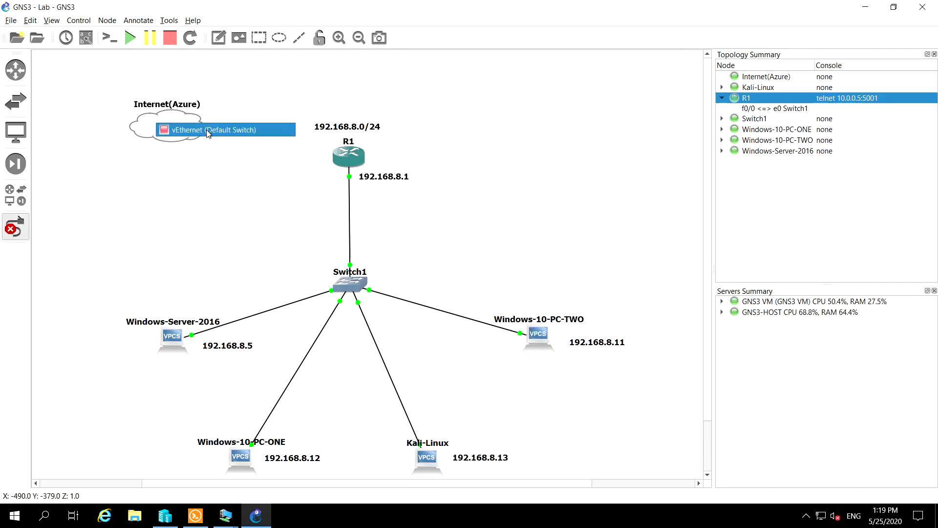
left_click(208, 130)
left_click(354, 159)
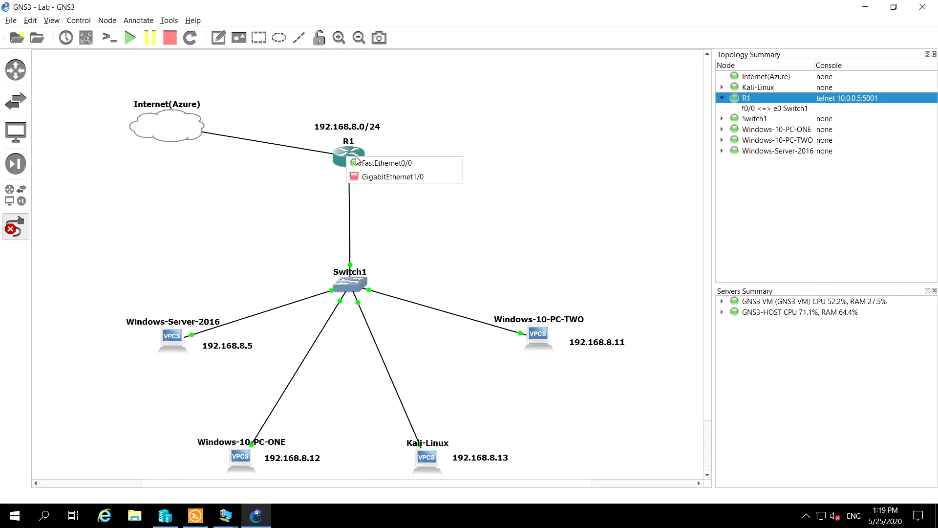
left_click(386, 176)
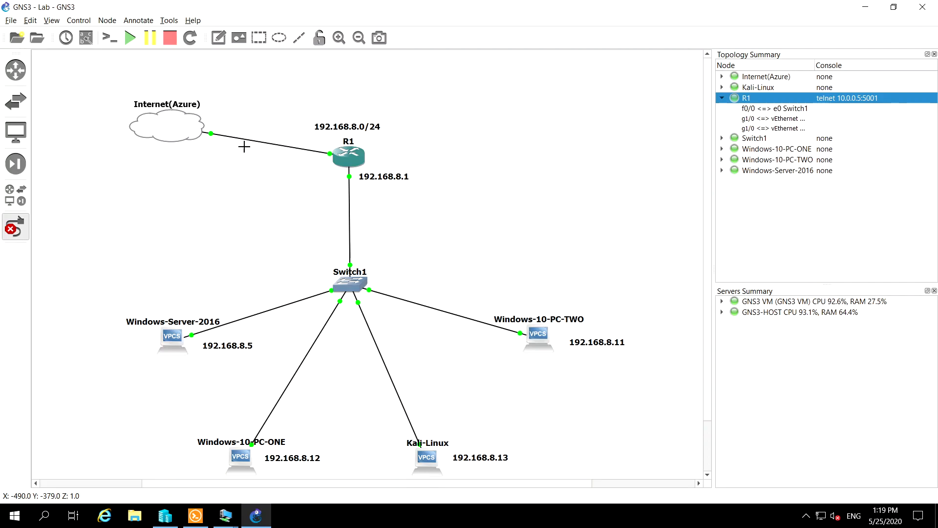
left_click(15, 227)
Open R1's console in Solar-PuTTY and close the older, disconnected R1 session
right_click(364, 157)
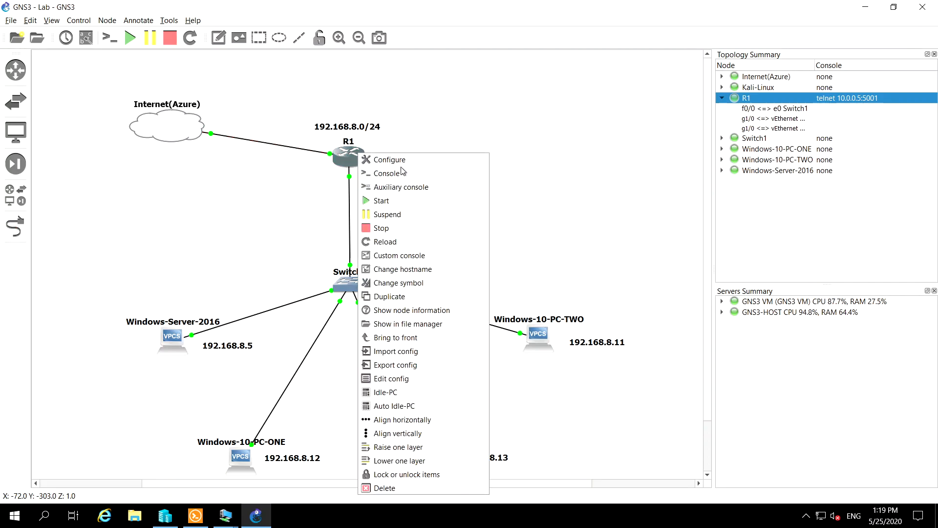
left_click(386, 168)
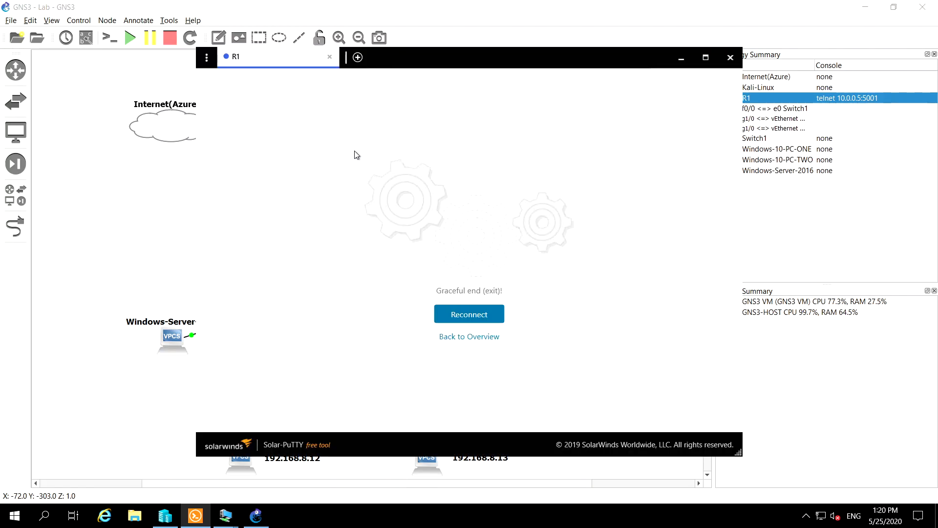
left_click(468, 313)
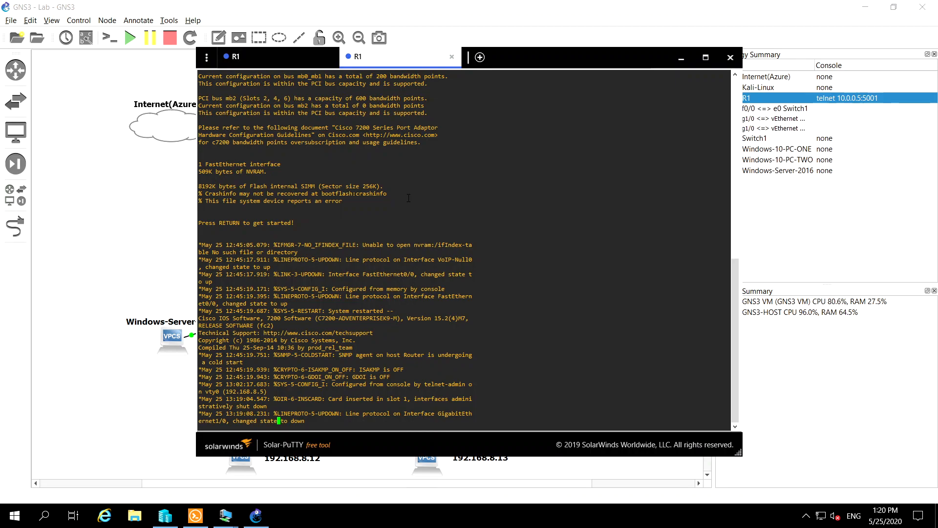
left_click(330, 57)
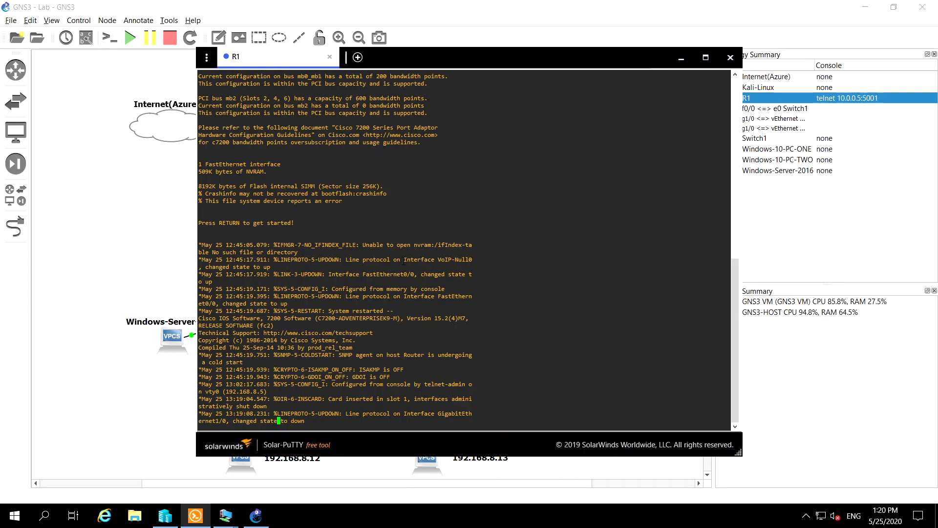
Ping 8.8.8.8 from R1's console to test internet connectivity
key("Return")
key("Return")
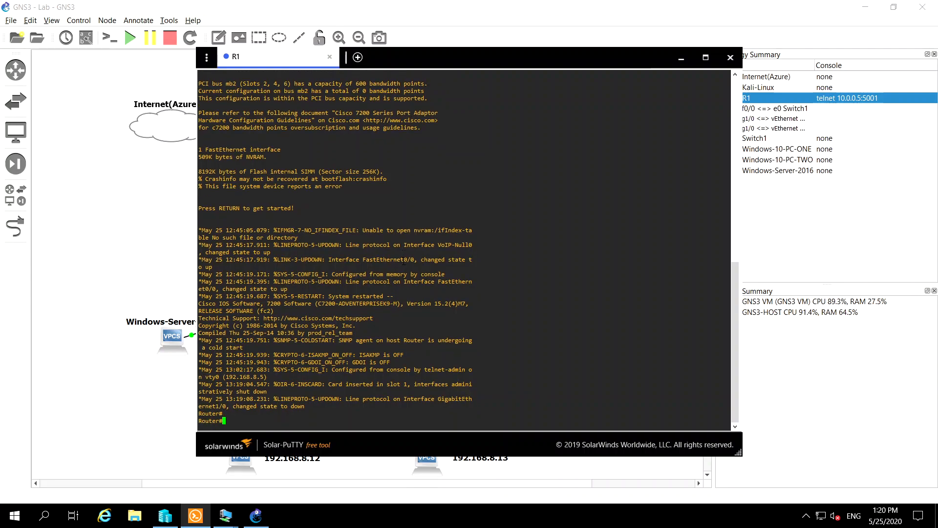
key("Return")
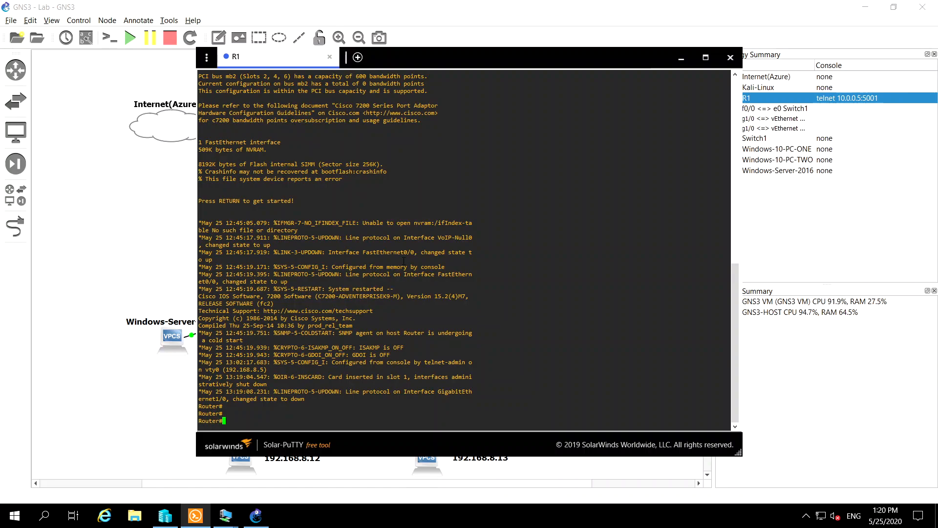
type("ping 8.8.8.8")
key("Return")
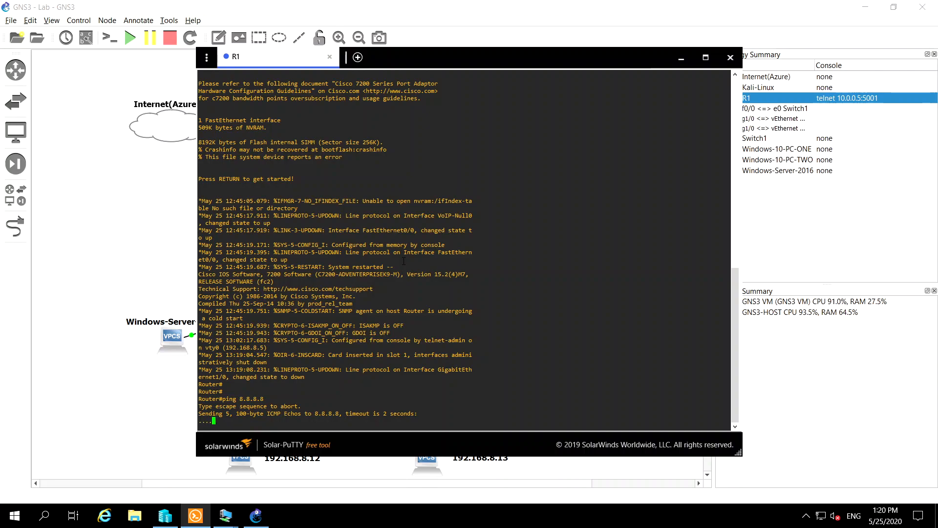
key("Return")
key("Return")
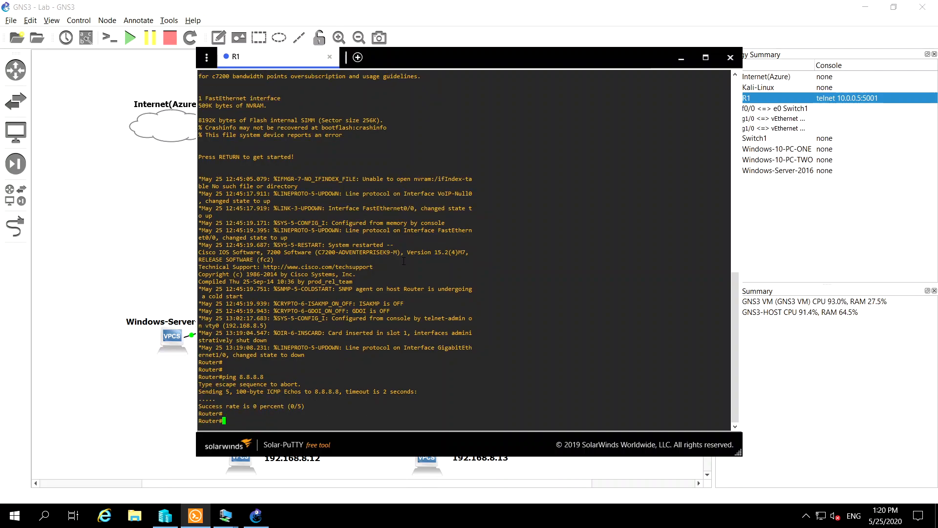
Enter R1's global configuration mode with configure terminal
type("condi")
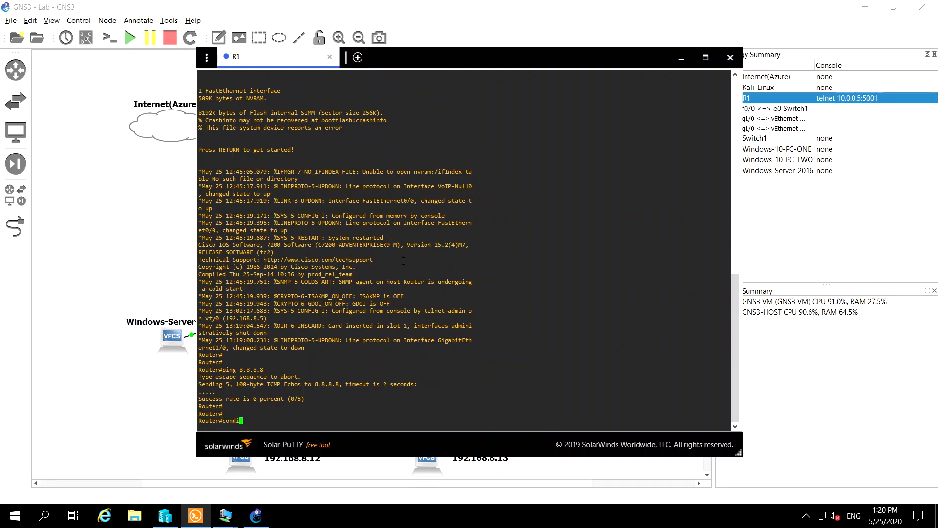
key("BackSpace")
key("BackSpace")
key("BackSpace")
key("BackSpace")
key("BackSpace")
type("confi")
key("Tab")
type("term")
key("Tab")
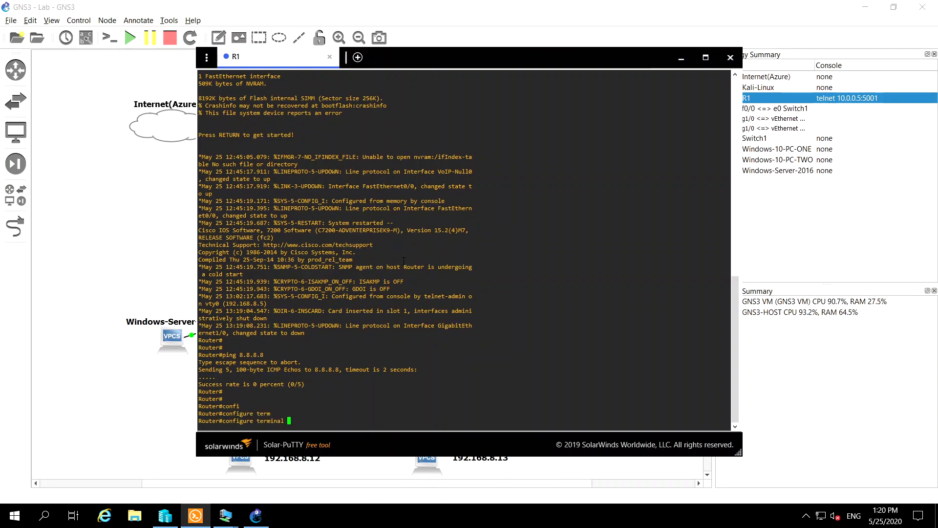
key("Return")
key("Return")
key("Return")
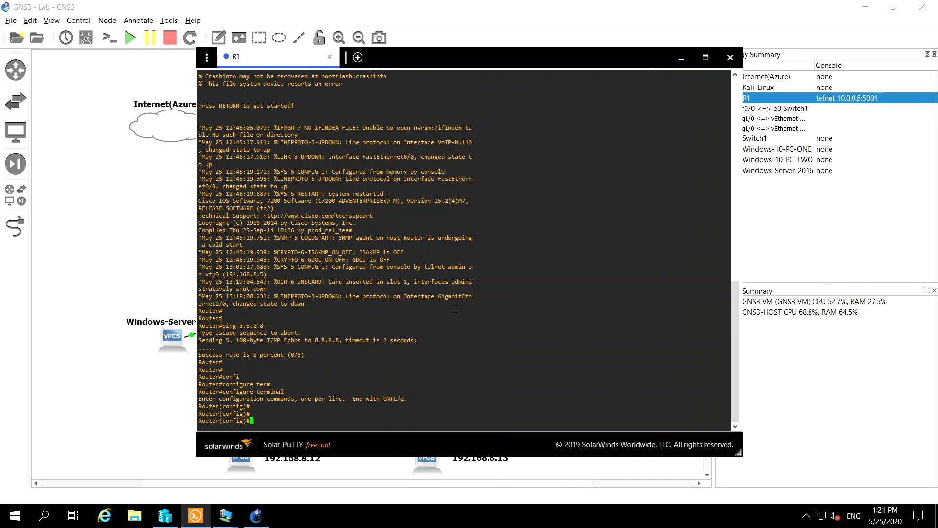
Enter interface configuration mode for GigabitEthernet1/0 on R1
type("int")
key("Tab")
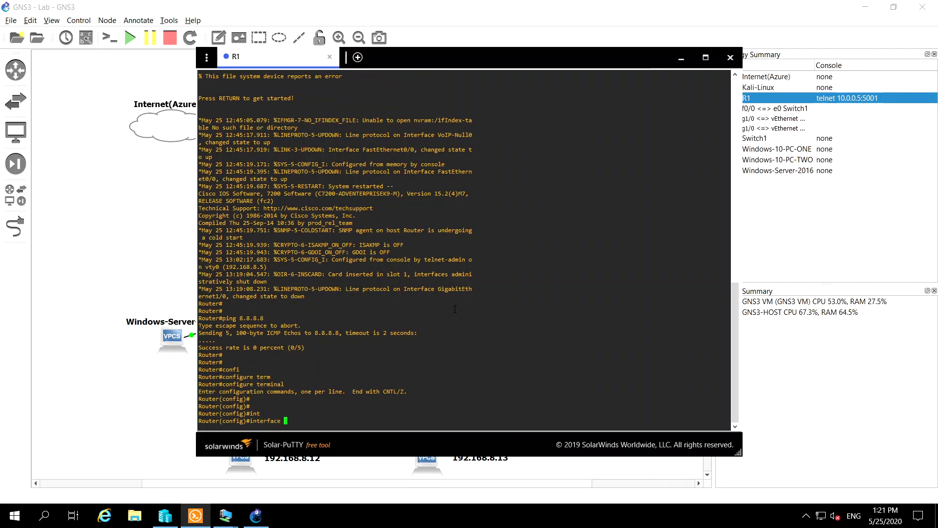
type("G")
key("Tab")
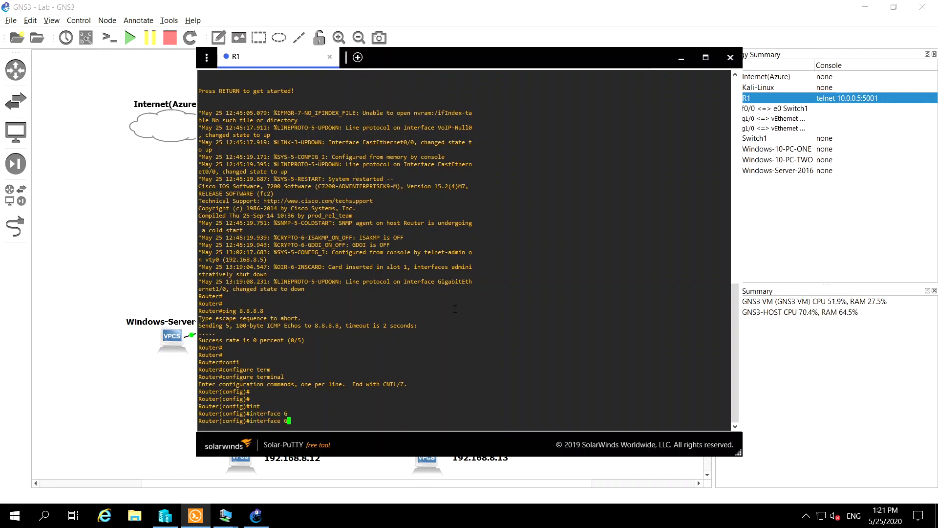
type("i")
key("Tab")
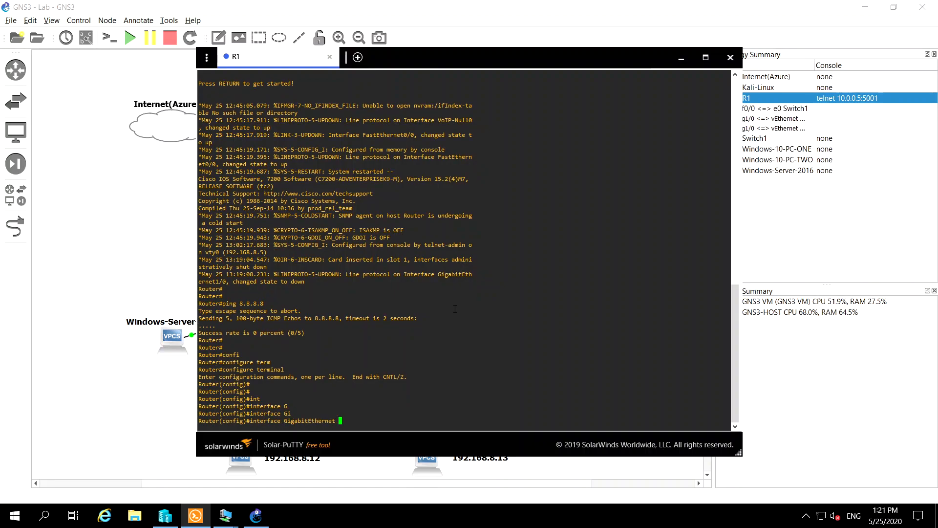
key("BackSpace")
type("1/0")
key("Return")
key("Return")
key("Return")
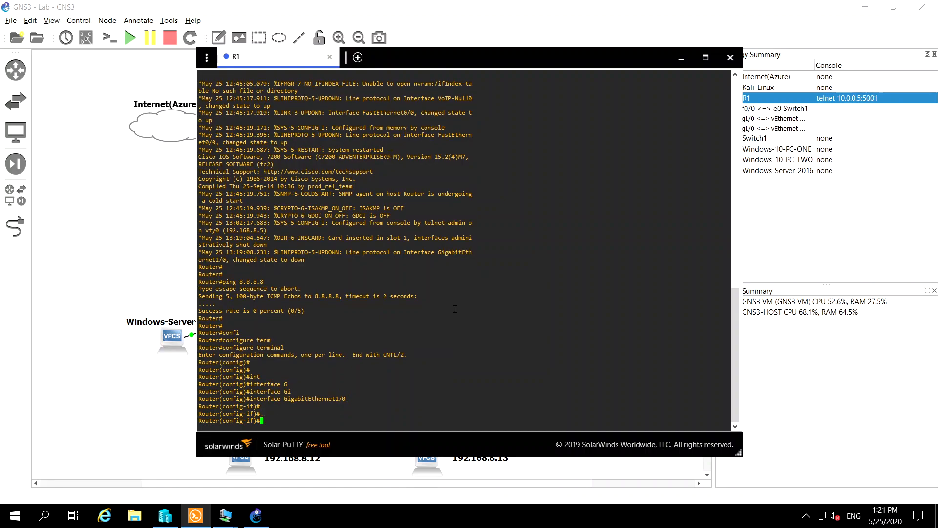
Assign IP address 10.0.0.10 with mask 255.255.255.0 to R1's GigabitEthernet1/0
type("ip ad")
key("Tab")
type("d")
key("Tab")
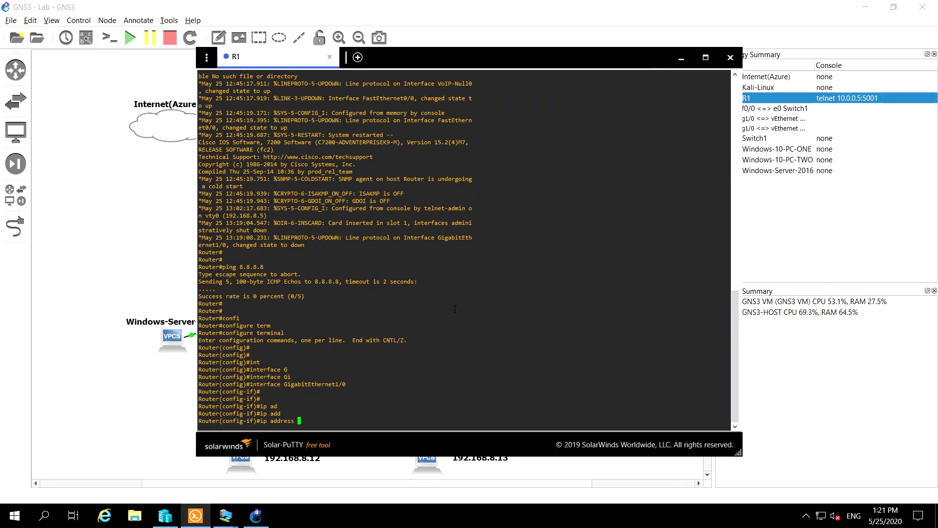
type("10.0.0.")
type("10")
type("255.255.255.0")
key("Return")
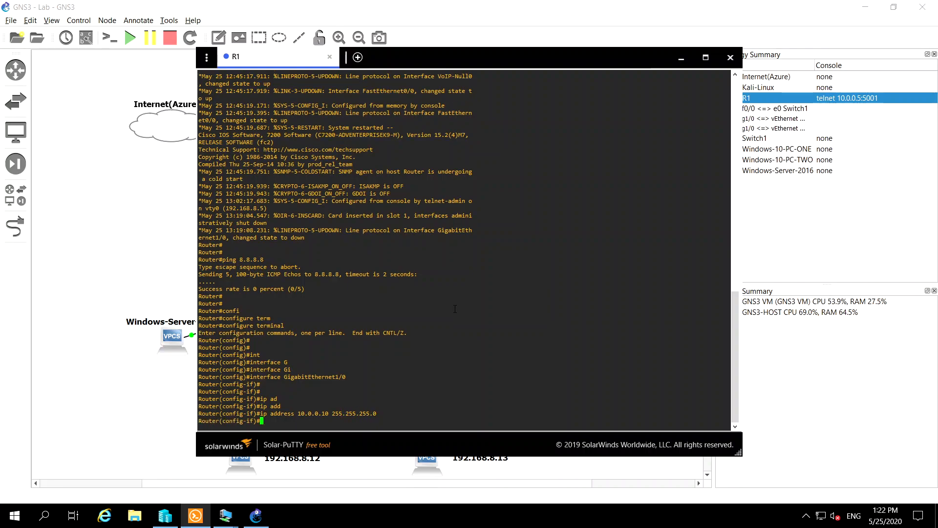
Exit interface and global configuration modes back to R1's privileged prompt
key("Return")
type("exit")
key("Return")
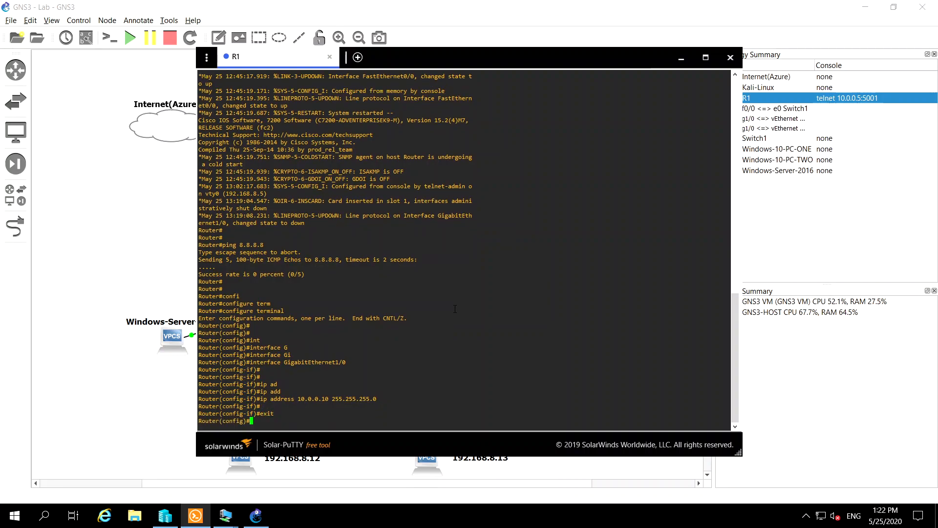
type("exit")
key("Return")
key("Return")
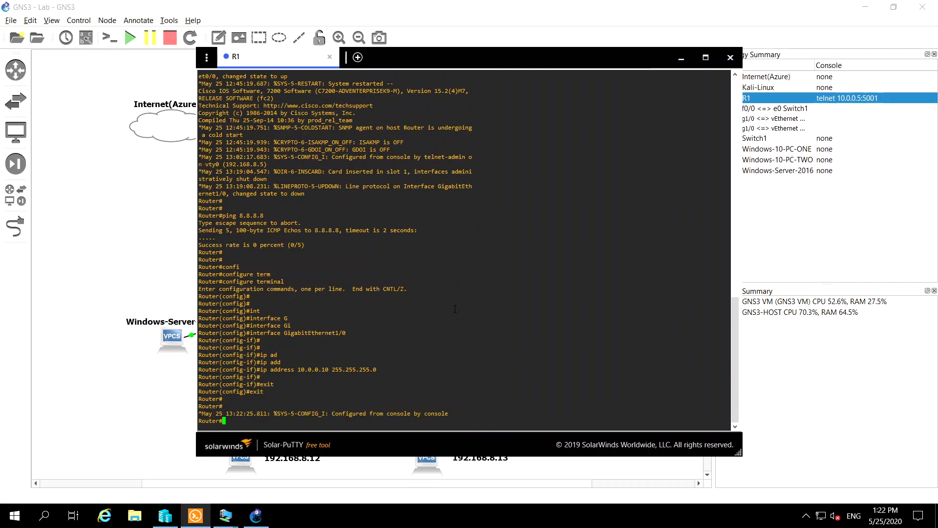
Re-enter GigabitEthernet1/0's configuration from the command history and reapply IP address 10.0.0.10 with mask 255.255.255.0
key("Up")
key("Return")
type("exit")
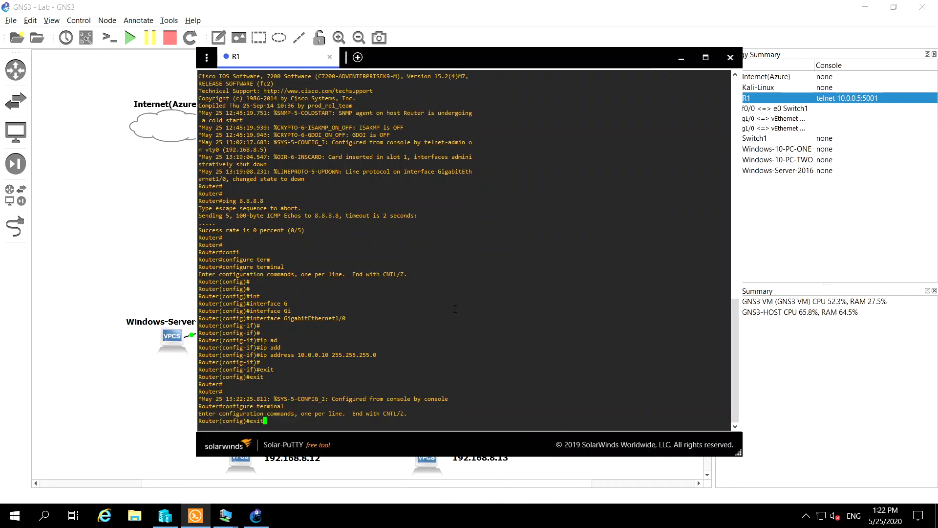
key("Up")
key("Up")
key("Up")
key("Up")
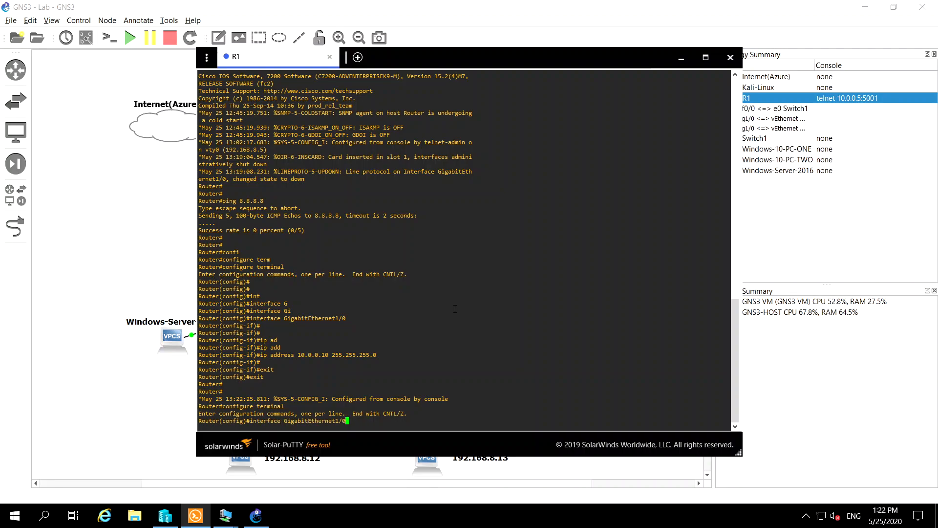
key("Return")
key("Up")
key("Up")
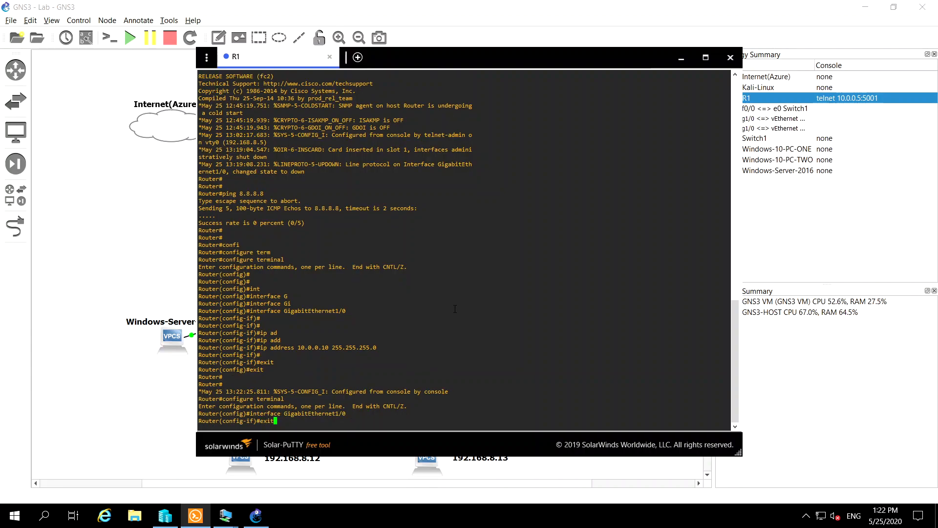
key("Up")
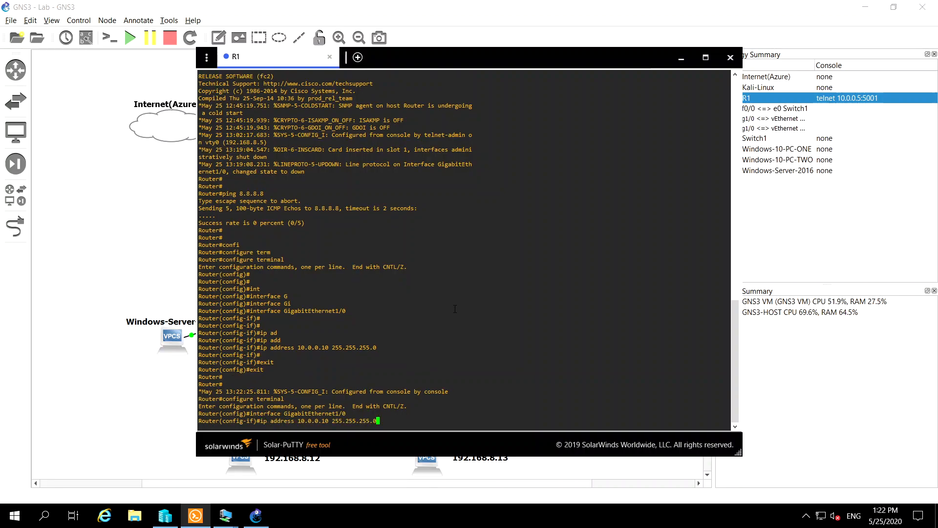
key("Return")
Enable R1's GigabitEthernet1/0 interface with no shutdown
key("Return")
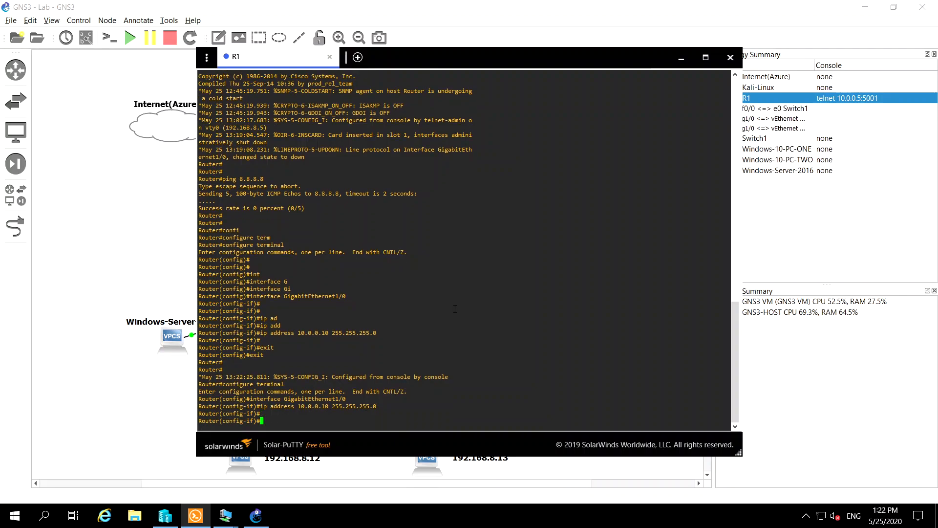
type("no shutdown")
key("Return")
key("Return")
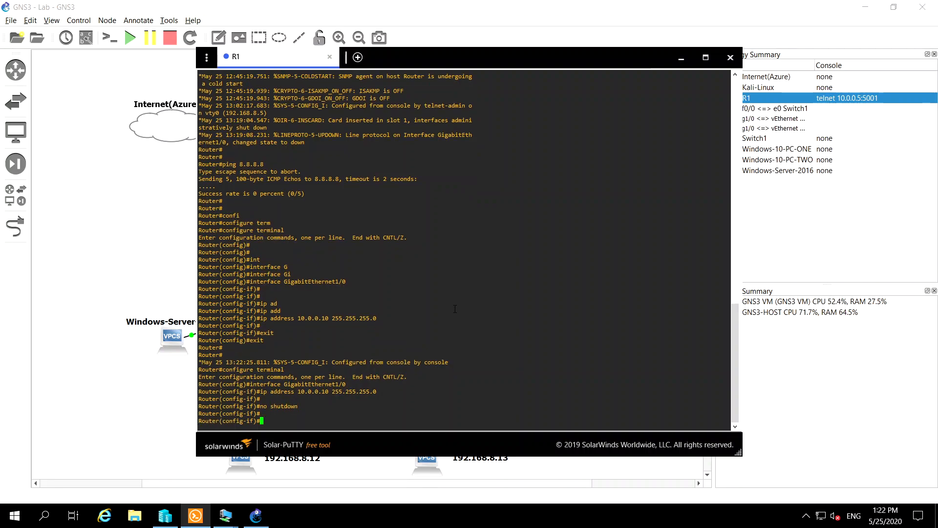
Leave interface and global configuration modes and return to R1's privileged prompt
type("exi")
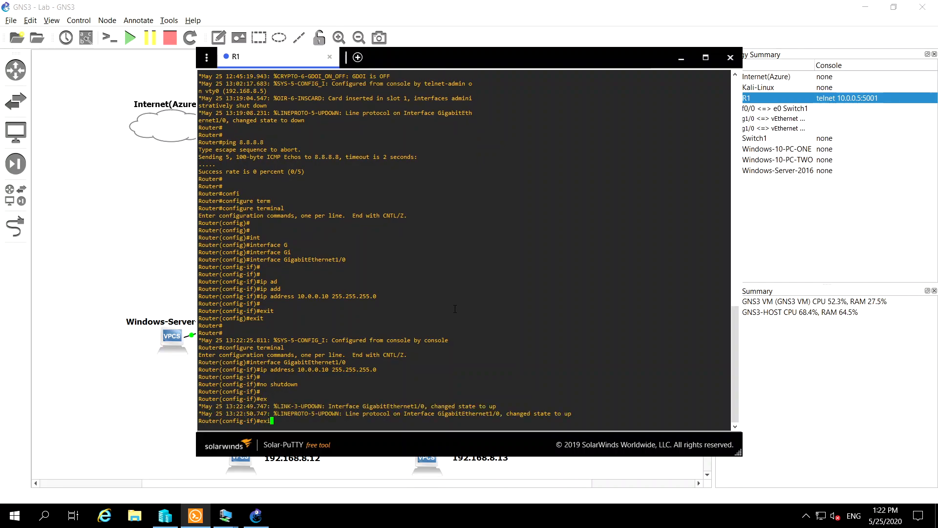
type("t")
key("Return")
type("exit")
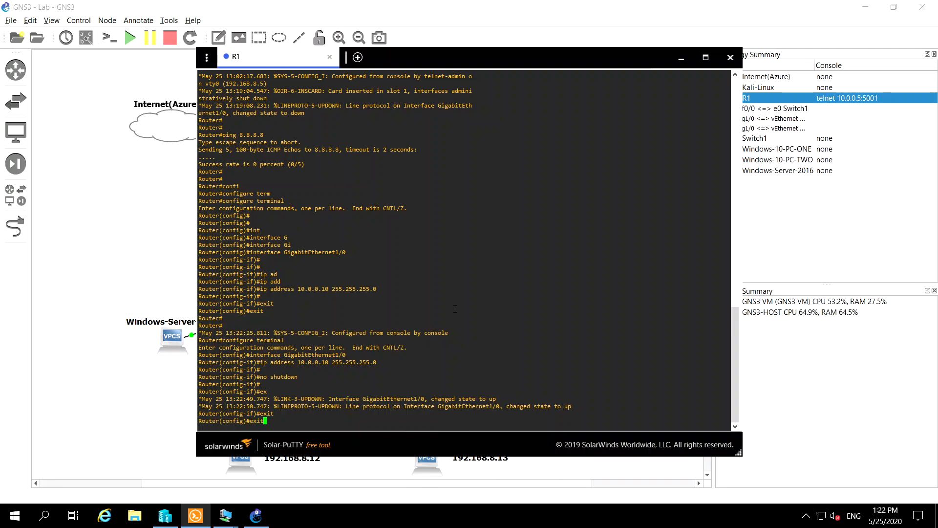
key("Return")
key("Return")
key("Return")
key("Return")
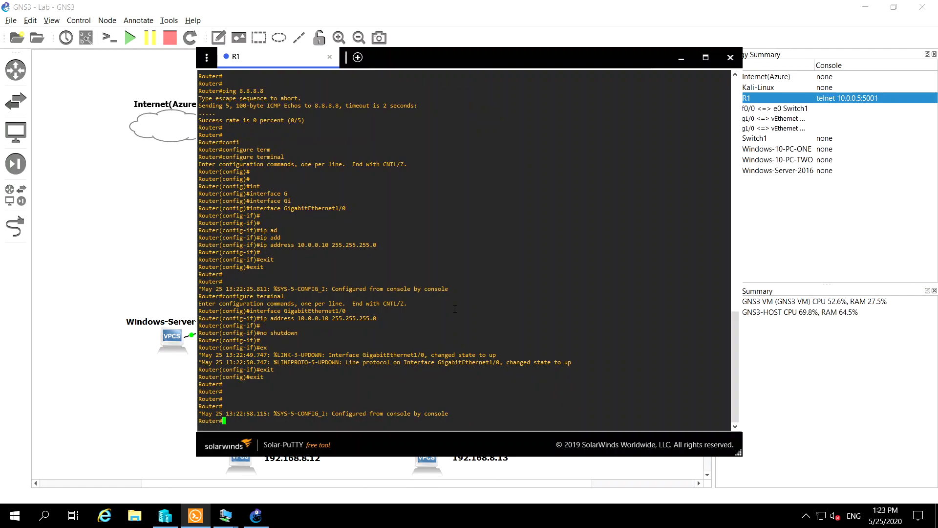
Ping 8.8.8.8 from R1 again to recheck internet connectivity through the configured interface
type("ping")
type("10.0.0.")
key("BackSpace")
key("BackSpace")
key("BackSpace")
key("BackSpace")
key("BackSpace")
key("BackSpace")
key("BackSpace")
type("8.8.8.8")
key("Return")
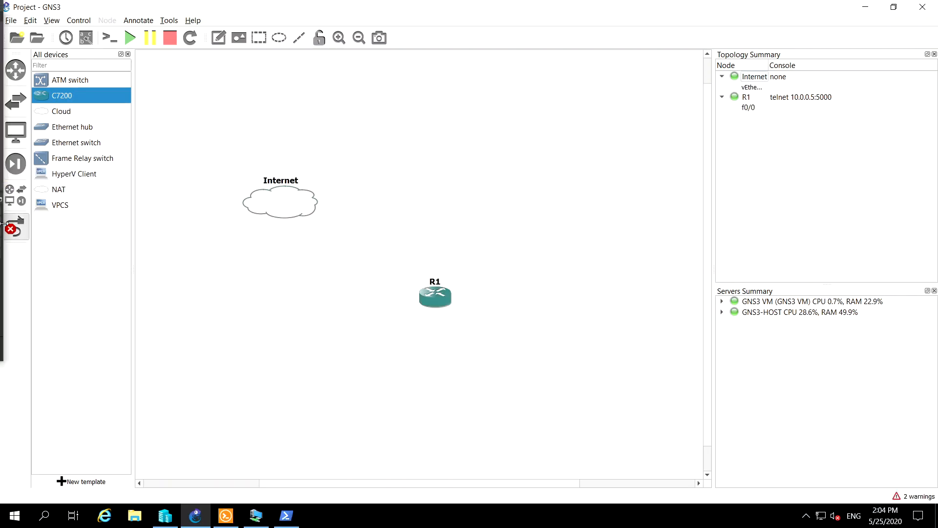
Leave link mode in the project containing the Internet cloud and router R1
left_click(15, 227)
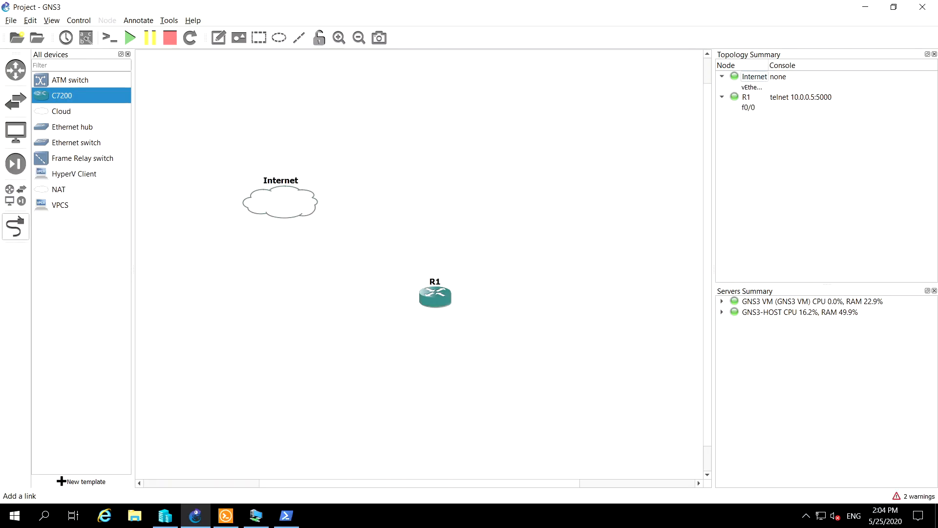